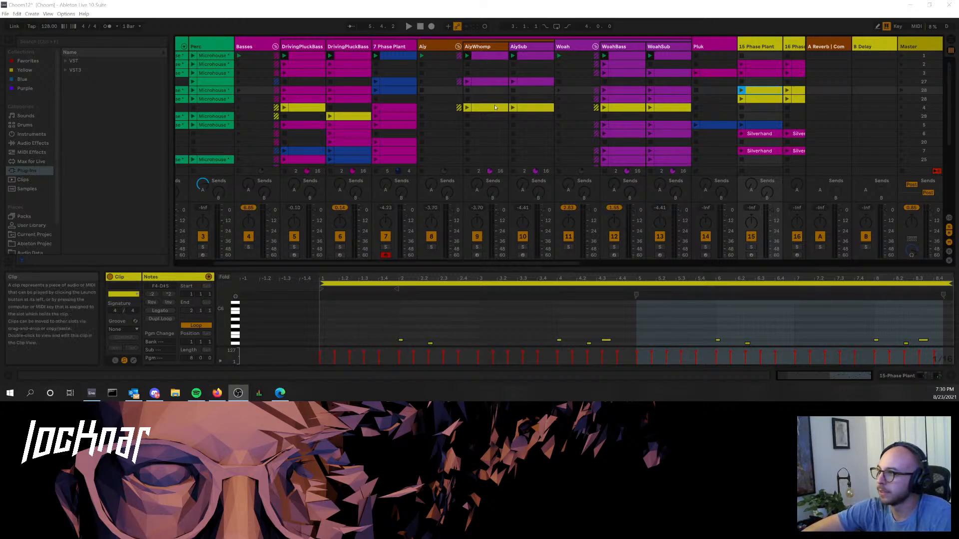
- Audition the scene 1 WoahBass clip in Session View, then stop the track
click(442, 83)
key(space)
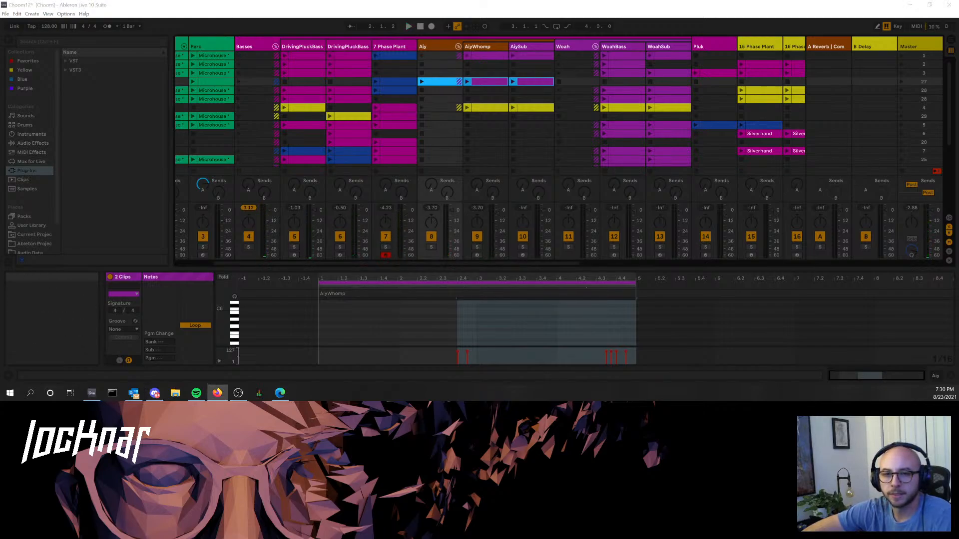
click(603, 56)
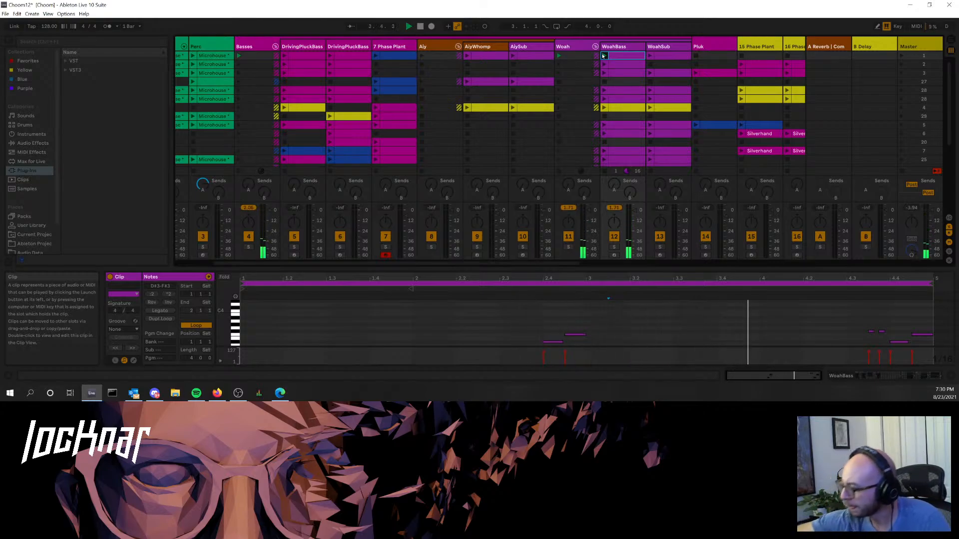
click(604, 81)
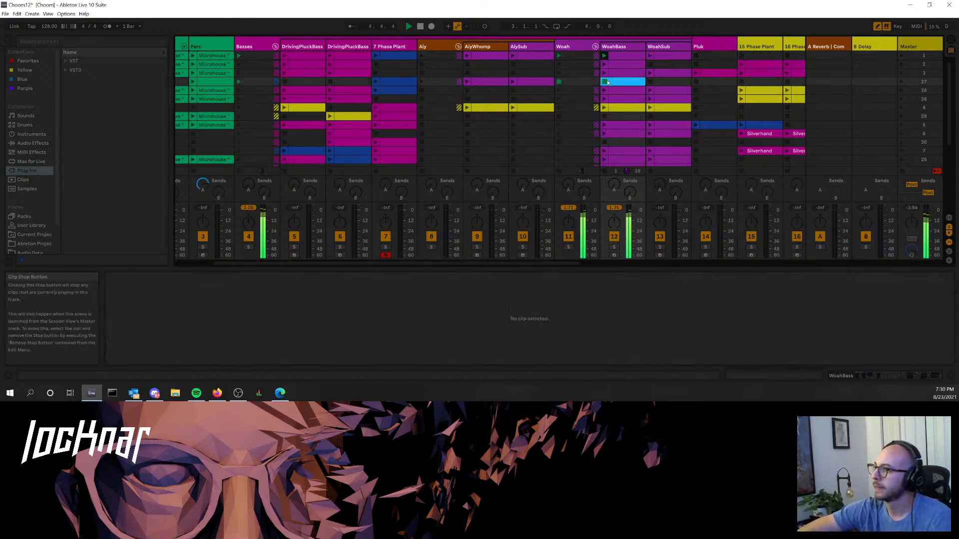
- Place the 15-Operator clip from scene 2 of the 17 M1 track at bar 1 of the Arrangement and duplicate it to reach bar 17
drag(498, 263, 627, 268)
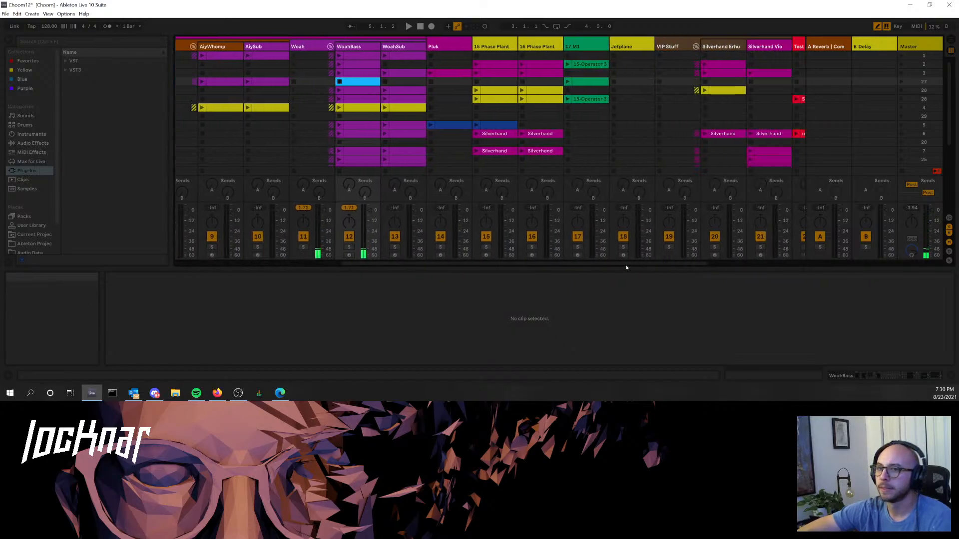
click(583, 65)
key(space)
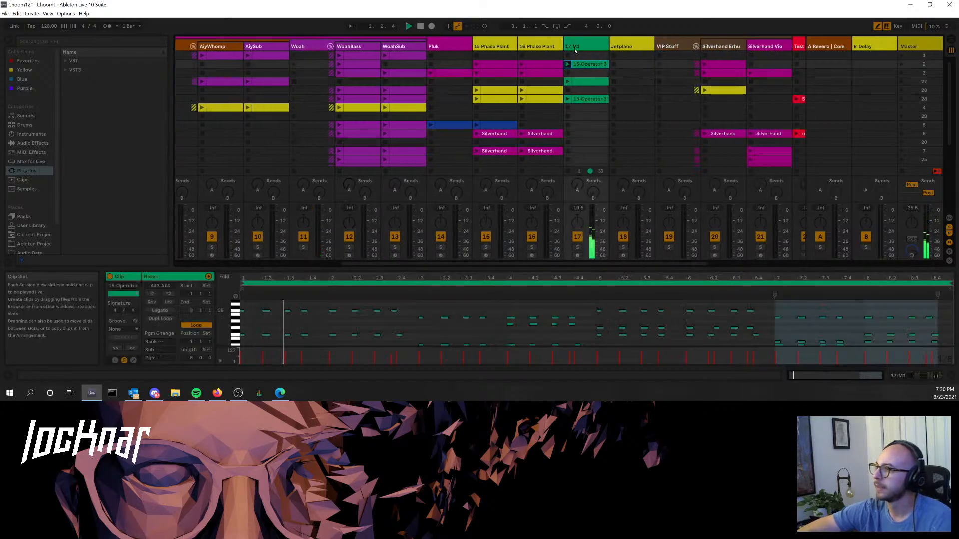
key(Tab)
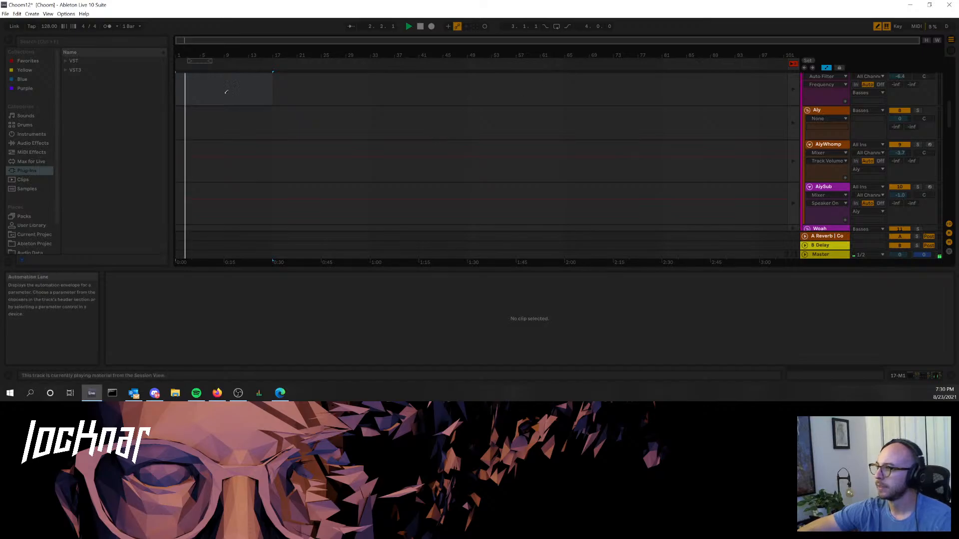
scroll(239, 98, up, 8)
scroll(287, 166, up, 3)
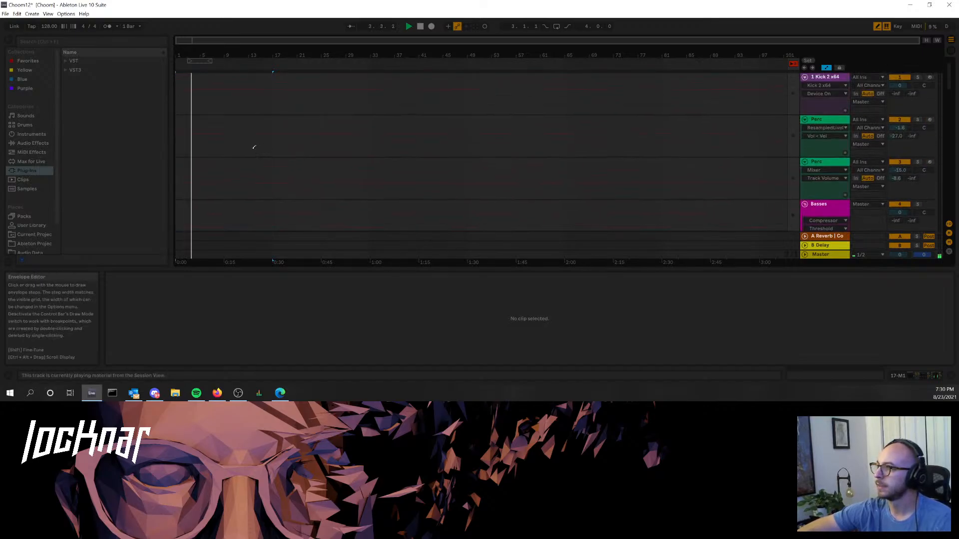
scroll(235, 160, down, 10)
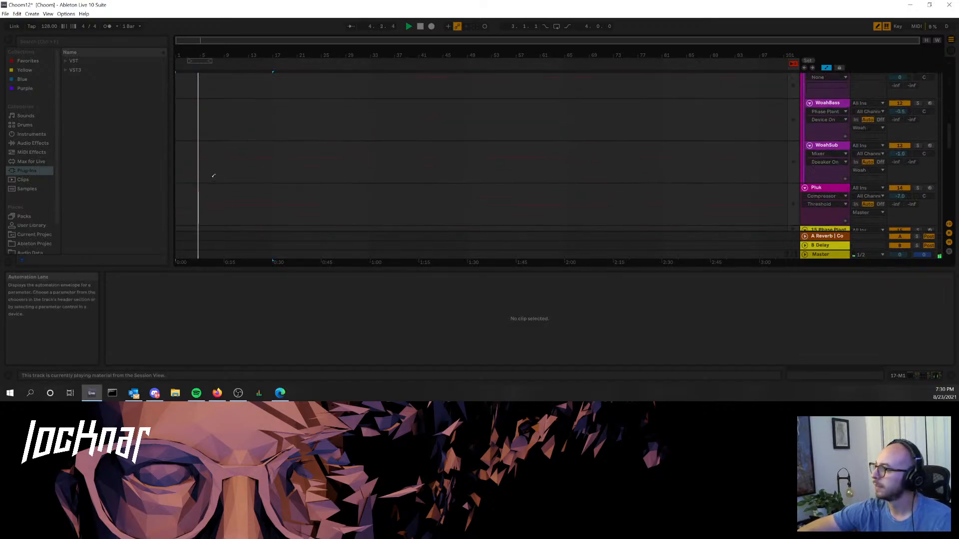
scroll(212, 159, down, 6)
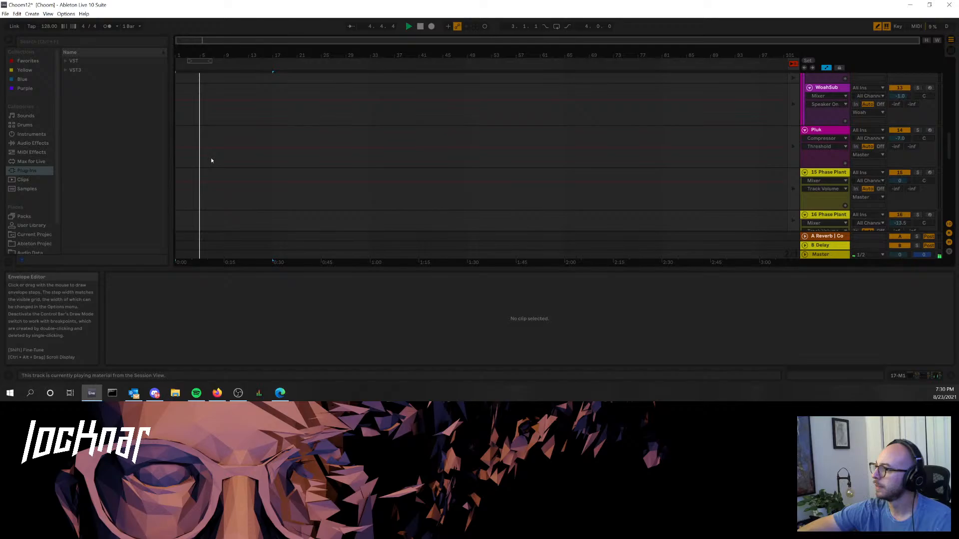
click(176, 147)
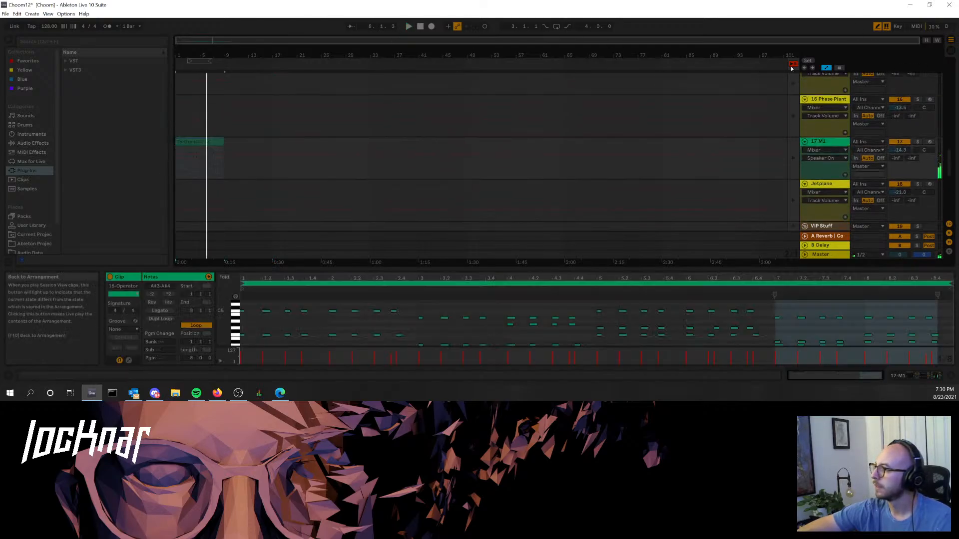
click(791, 69)
click(216, 141)
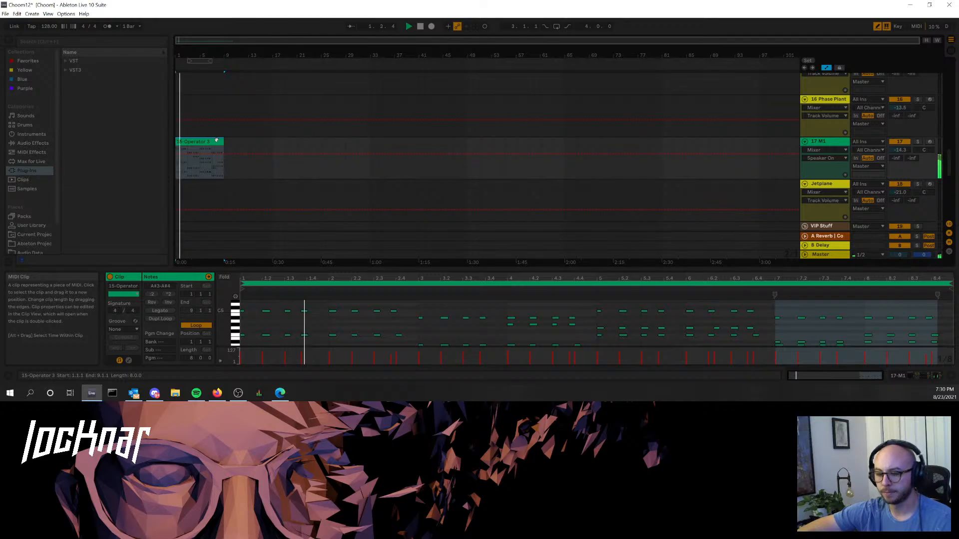
- Copy the scene 1 clip of the first DrivingPluckBass track in Session View
key(Tab)
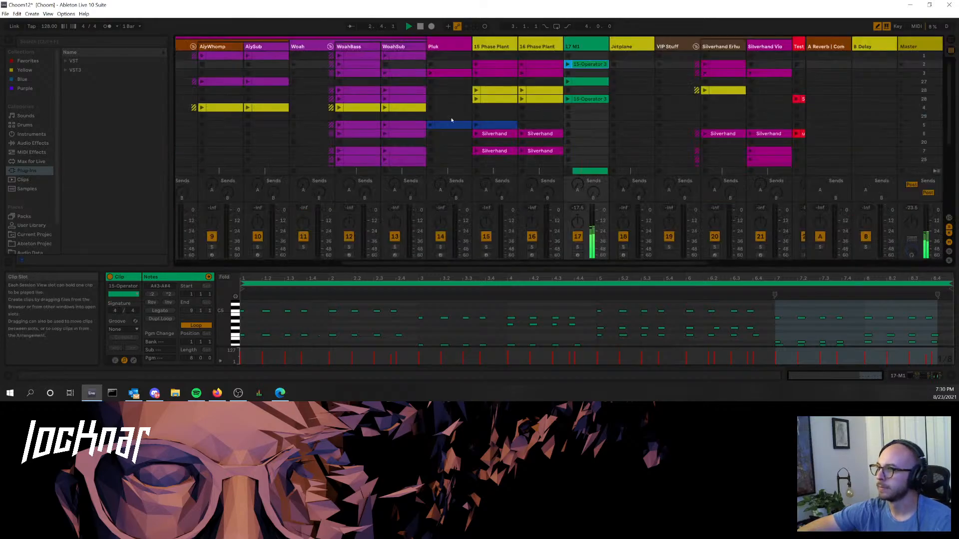
drag(536, 264, 252, 262)
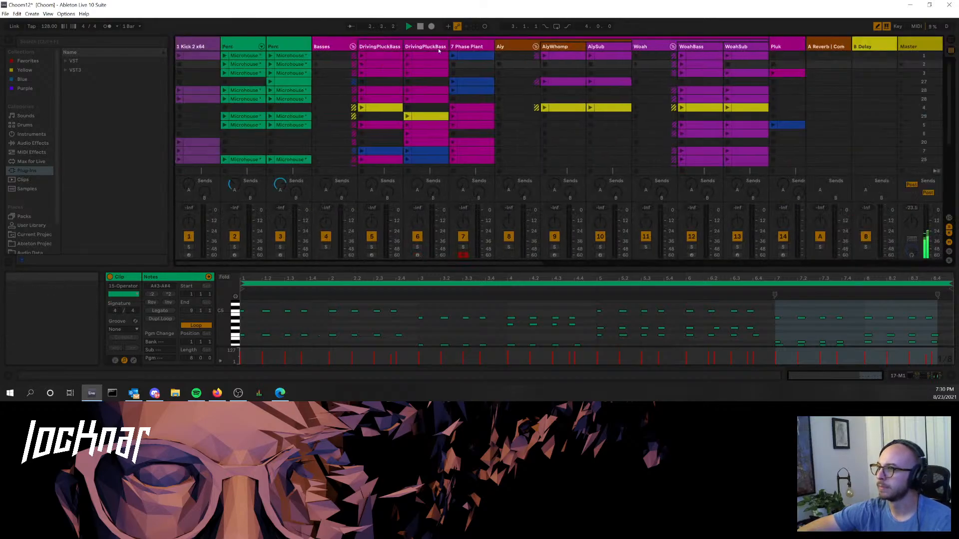
click(375, 59)
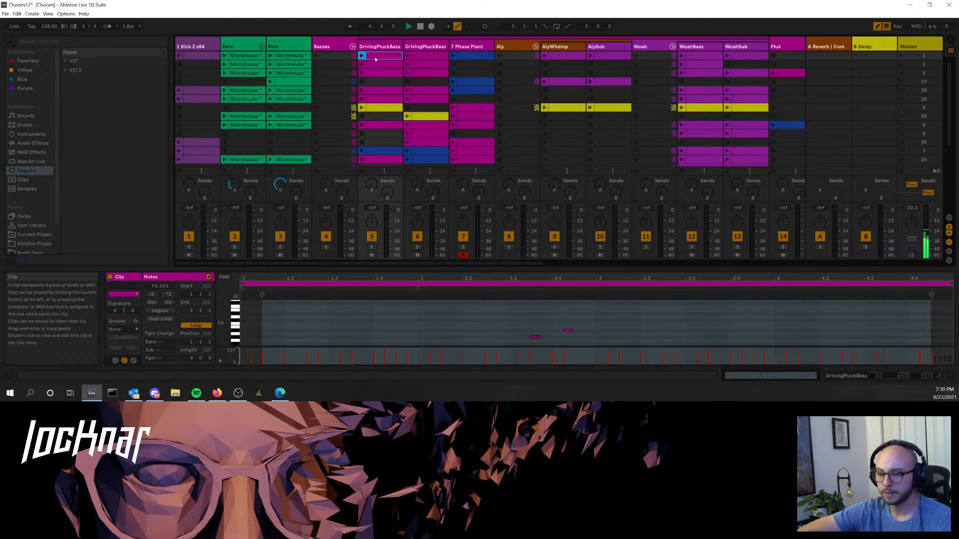
- With Draw Mode off, paste the copied clip from bar 1 to bar 17 on the first DrivingPluckBass arrangement track and play it
key(Tab)
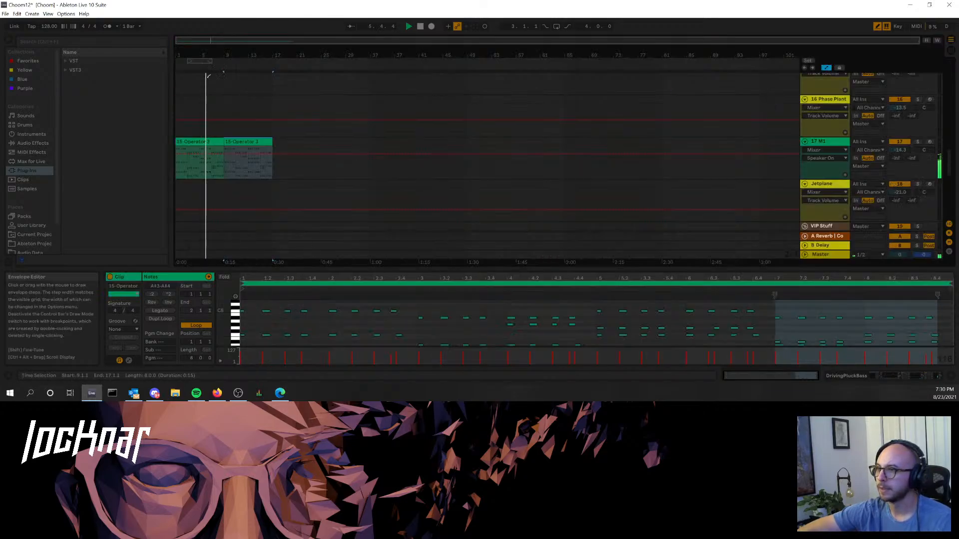
scroll(220, 120, up, 3)
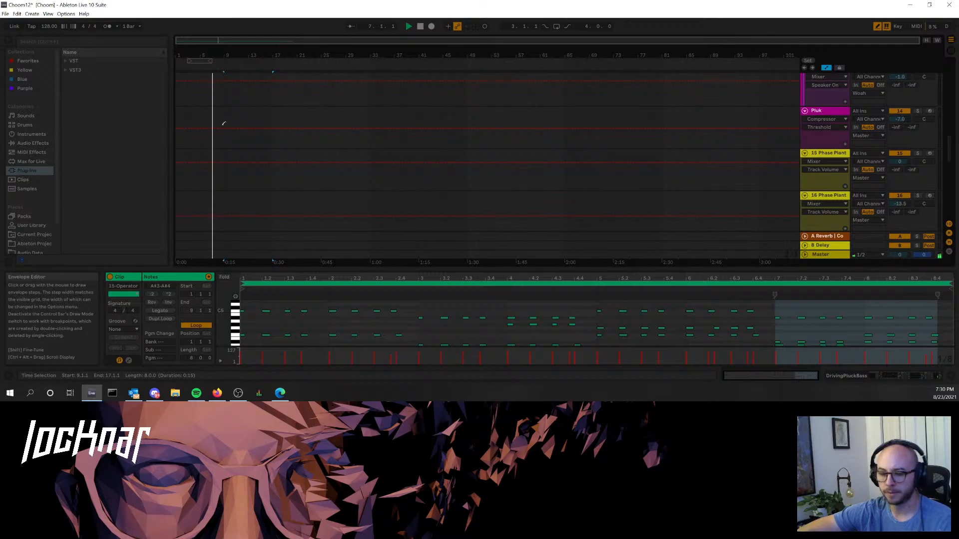
key(Tab)
key(Tab)
scroll(285, 125, up, 3)
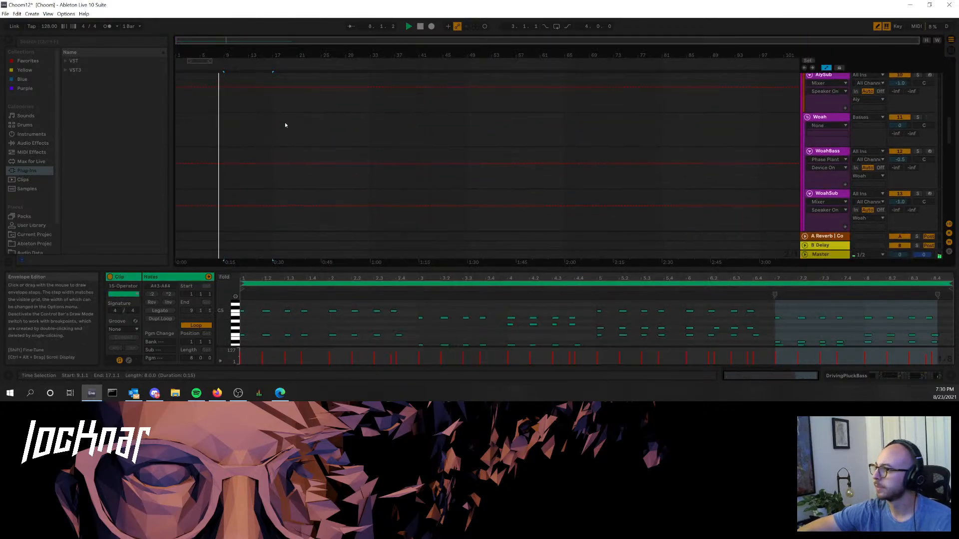
scroll(285, 125, up, 6)
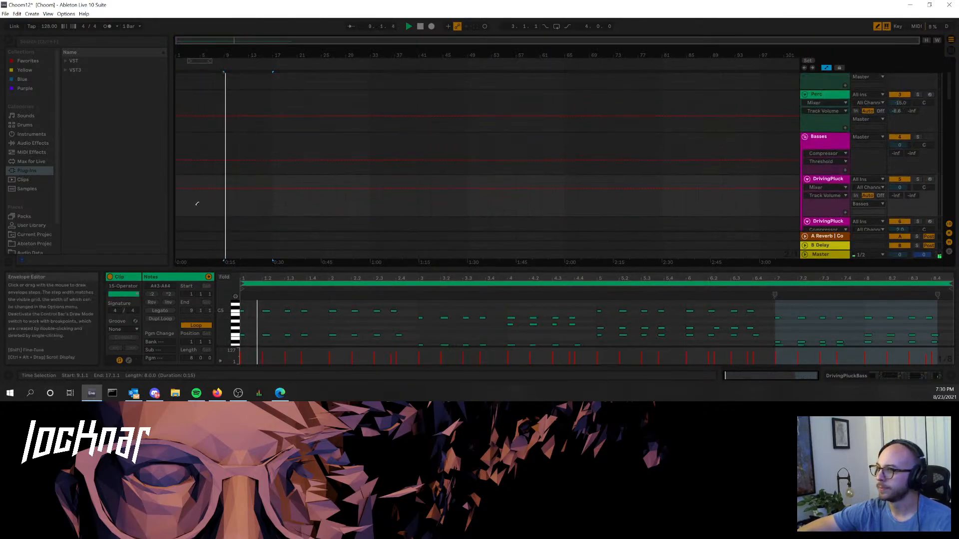
key(b)
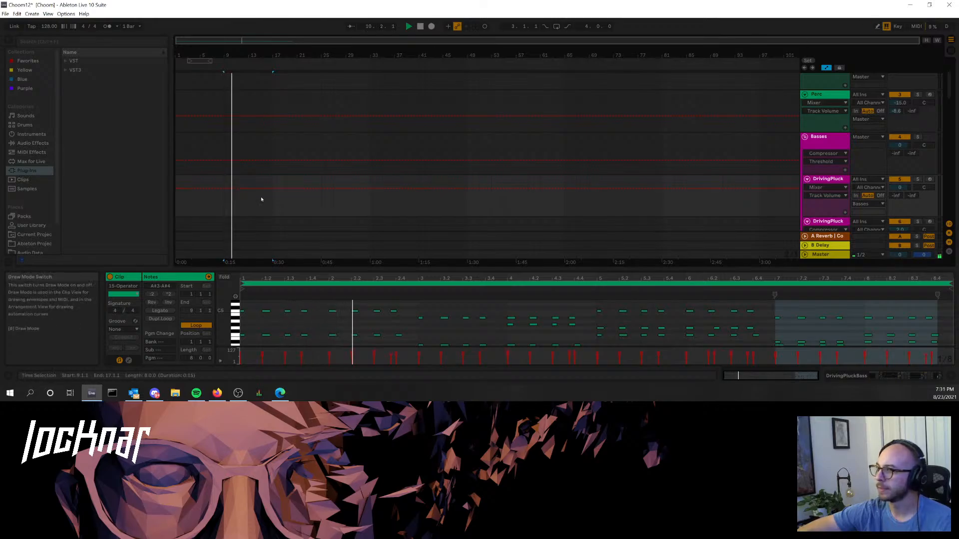
click(178, 210)
drag(171, 203, 274, 177)
key(ctrl+v)
key(space)
key(space)
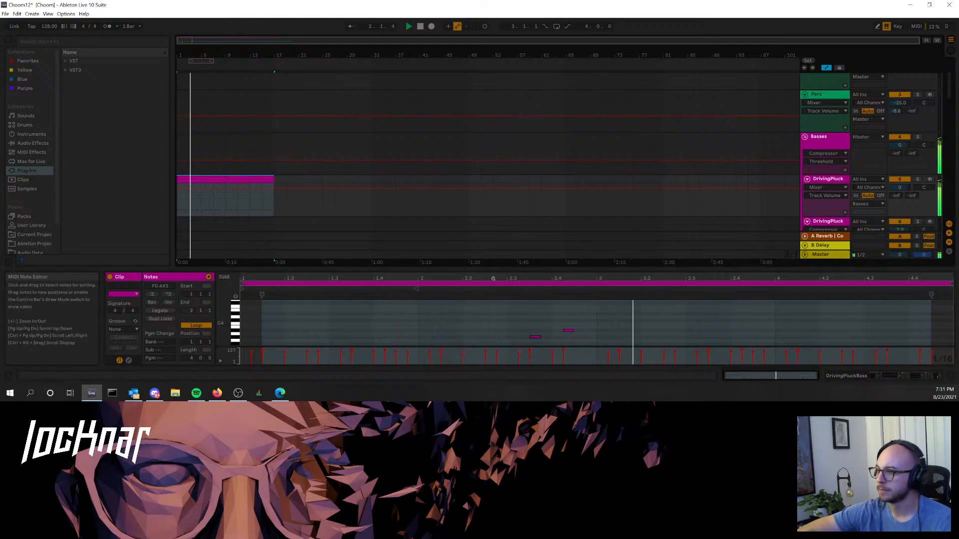
- Delete all the higher notes from the pasted DrivingPluckBass clip, keeping only the low F notes, and play the result
drag(499, 271, 512, 102)
scroll(300, 244, up, 2)
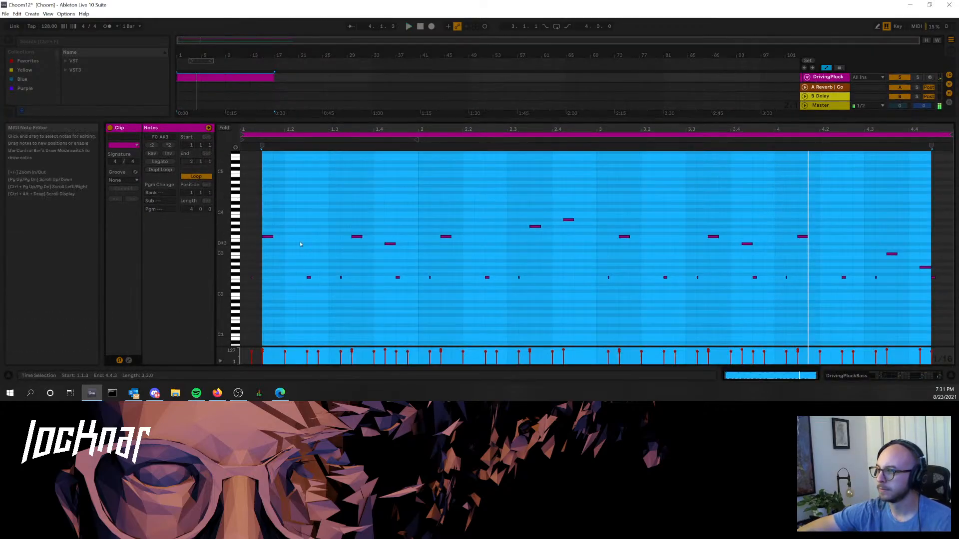
drag(236, 236, 241, 269)
key(Delete)
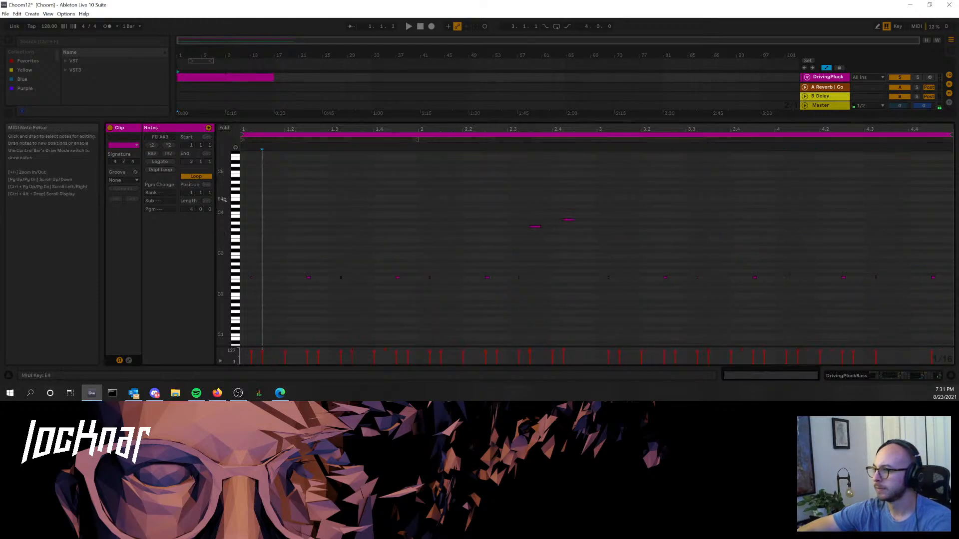
drag(238, 197, 241, 232)
key(Delete)
key(space)
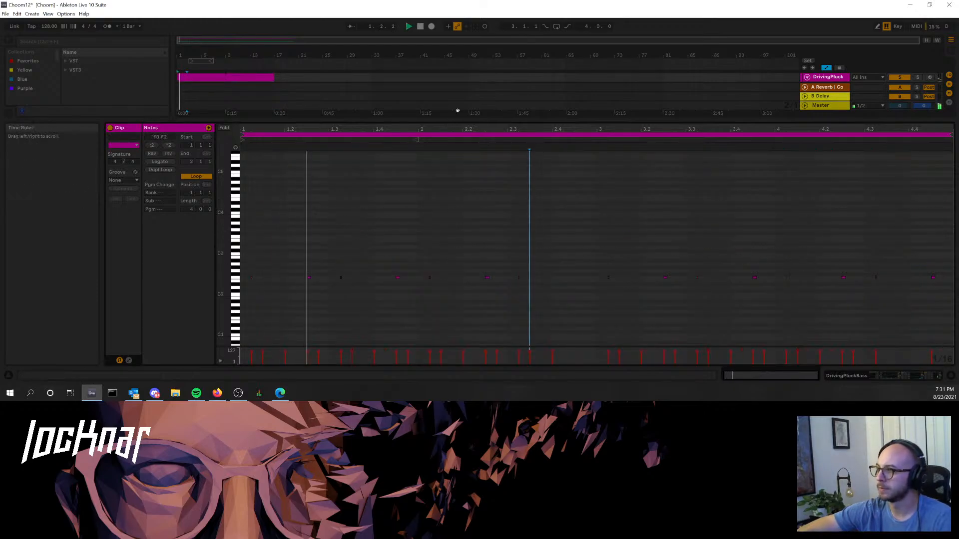
- Shrink the note editor back down and display the first DrivingPluckBass track's device chain
drag(463, 120, 464, 279)
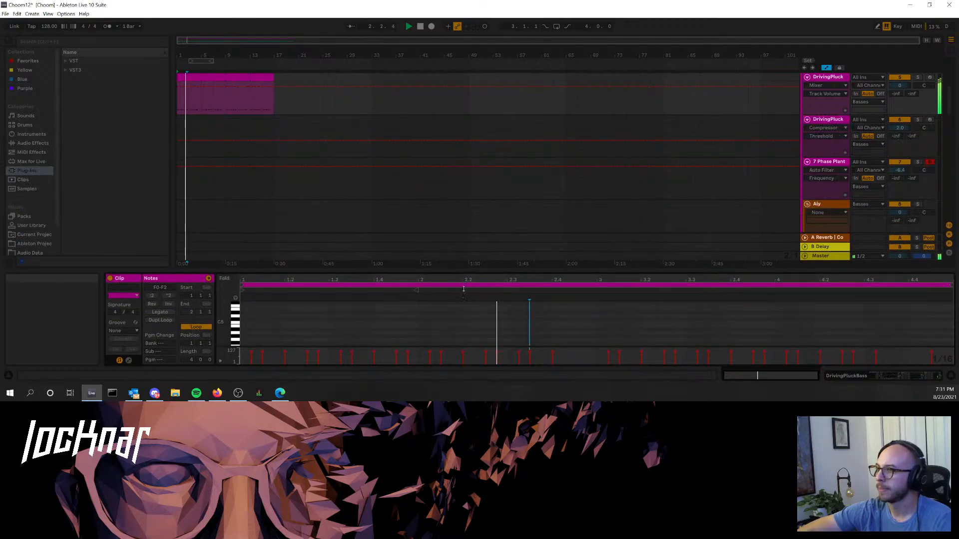
scroll(278, 122, up, 2)
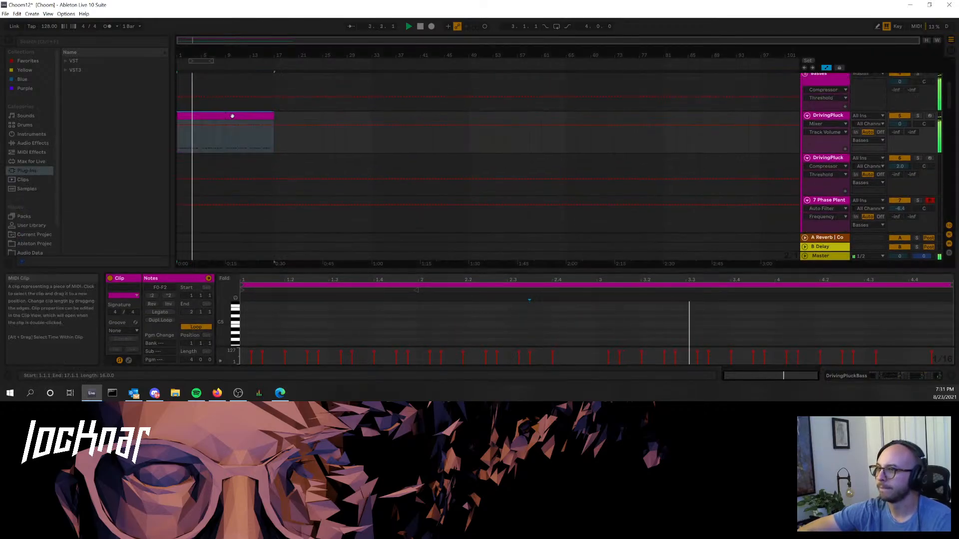
click(817, 135)
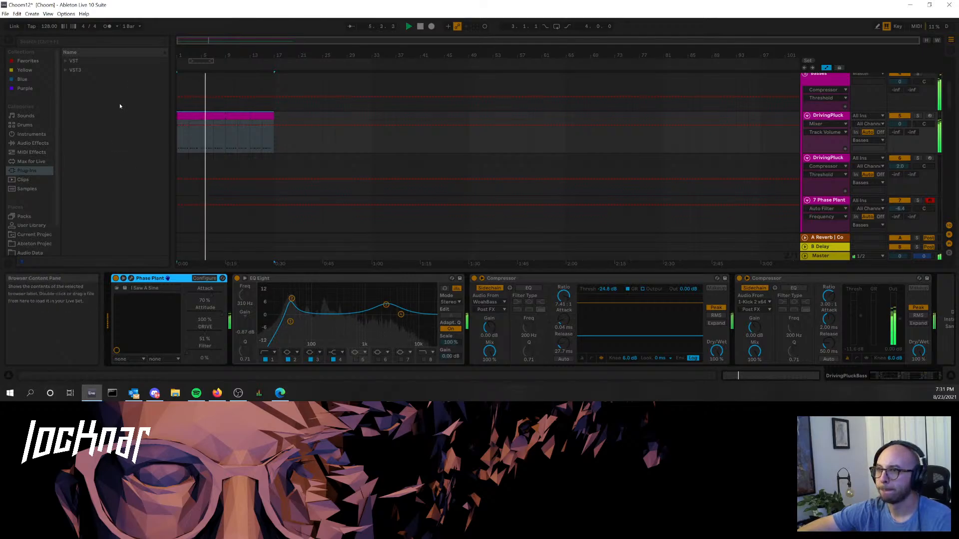
- Launch the scene 1 Microhouse clips on both Perc tracks in Session View and copy the two clips
key(Tab)
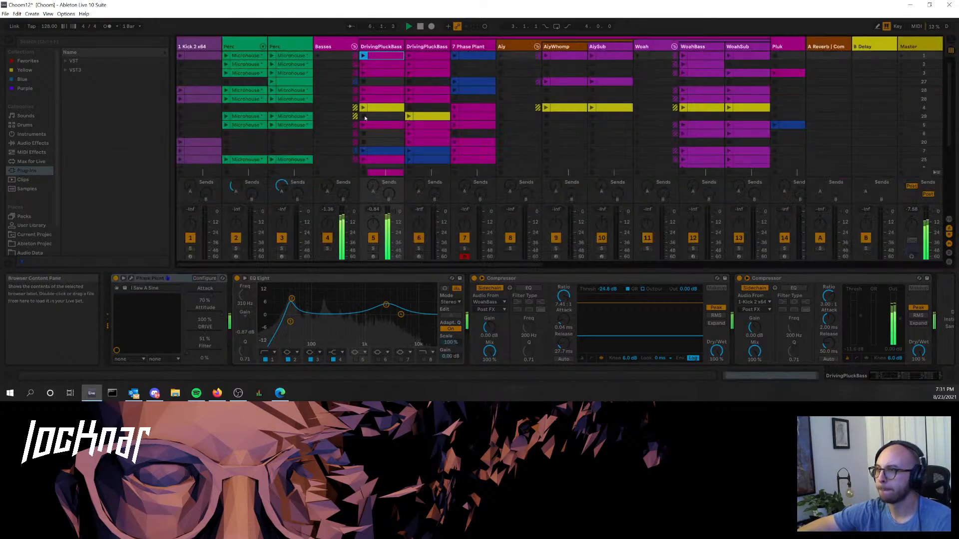
click(287, 65)
click(280, 57)
click(226, 56)
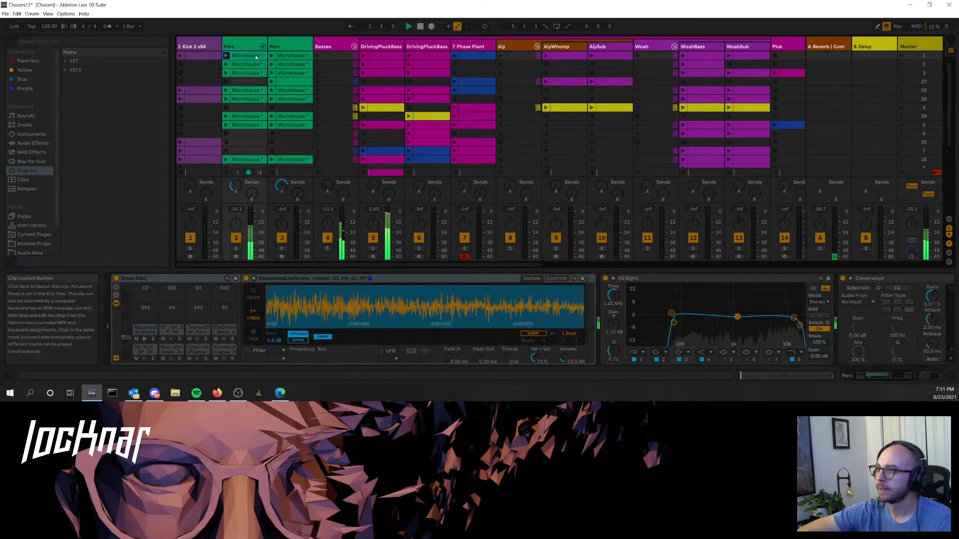
click(272, 55)
click(235, 46)
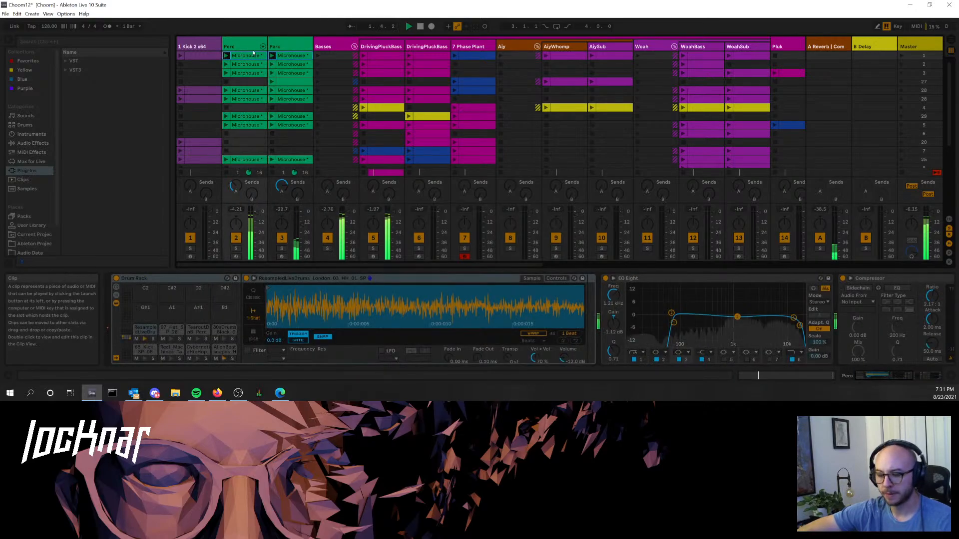
- Paste the two Microhouse clips at bar 1 of the Perc arrangement tracks and extend both to bar 17
key(Tab)
scroll(290, 146, up, 4)
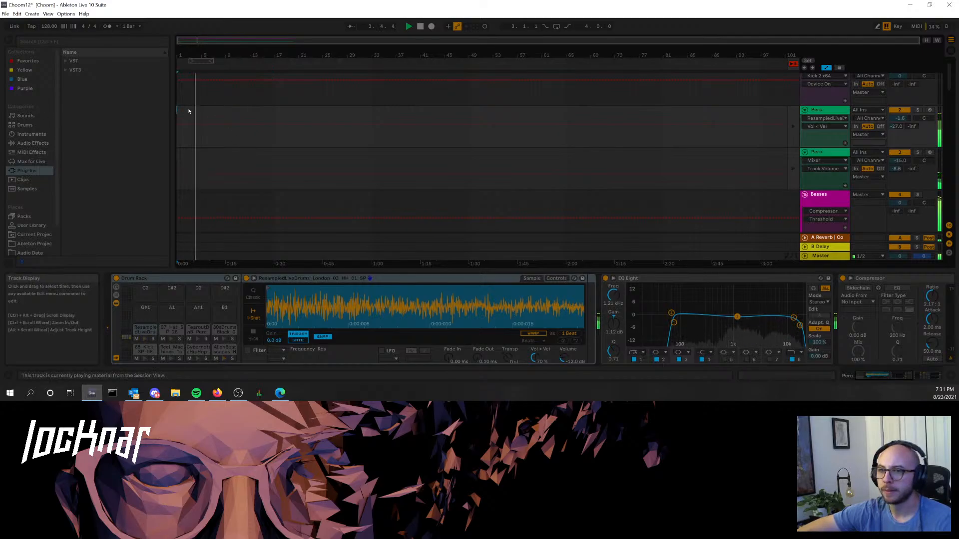
key(ctrl+v)
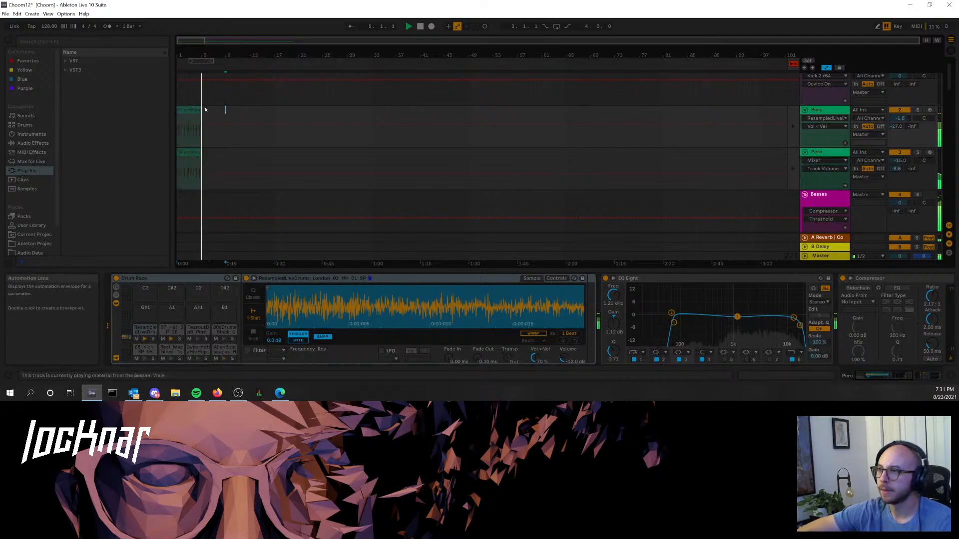
drag(203, 107, 272, 116)
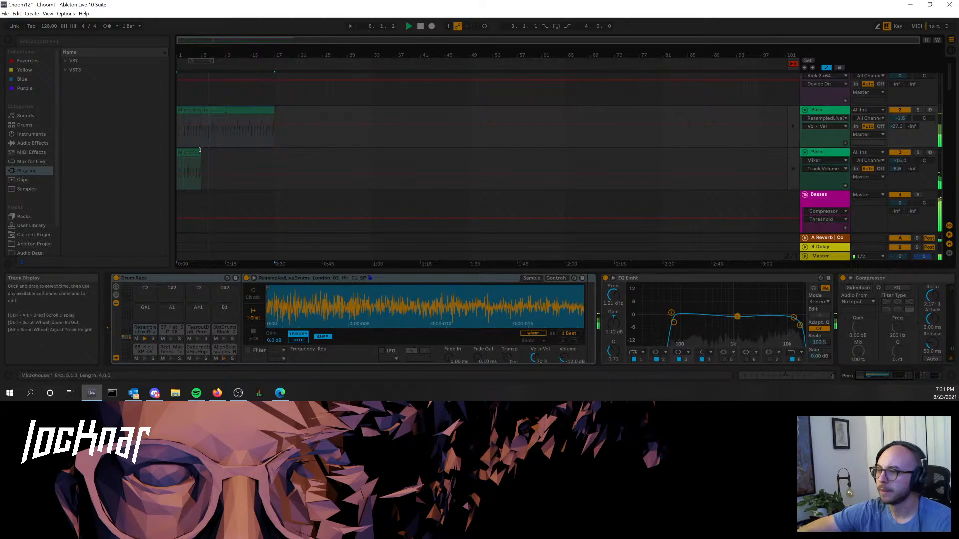
drag(201, 151, 276, 143)
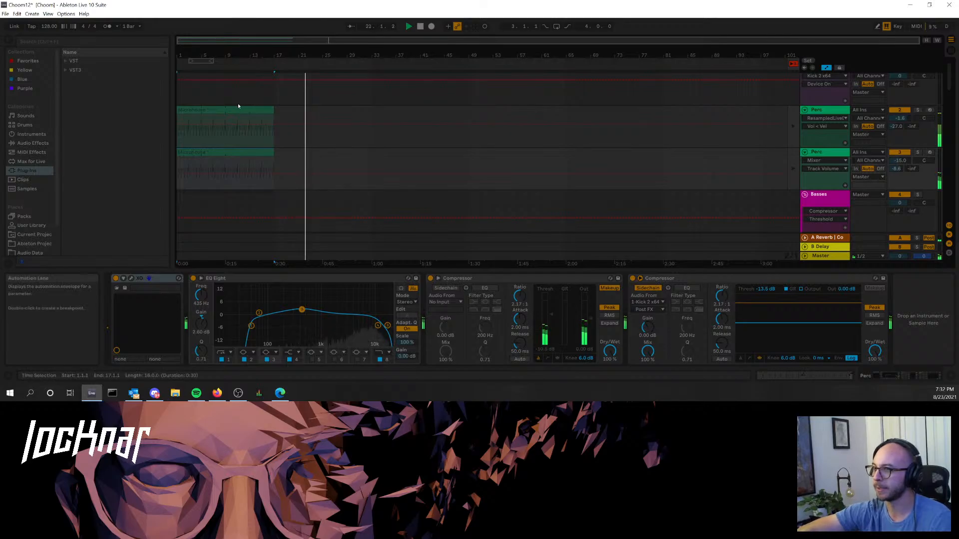
- Replay the arrangement from the start to check the percussion together with the DrivingPluckBass clip
click(238, 105)
click(234, 110)
key(space)
key(space)
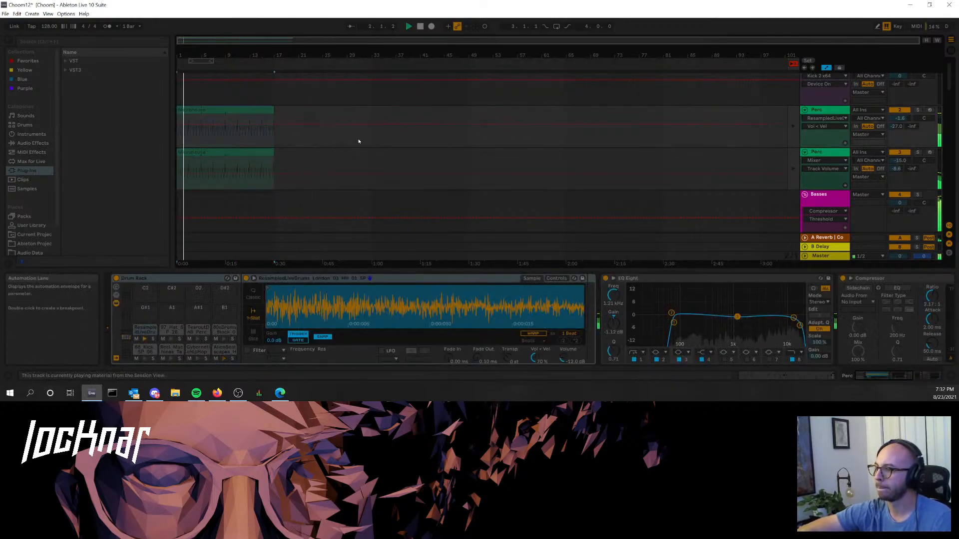
scroll(421, 144, down, 3)
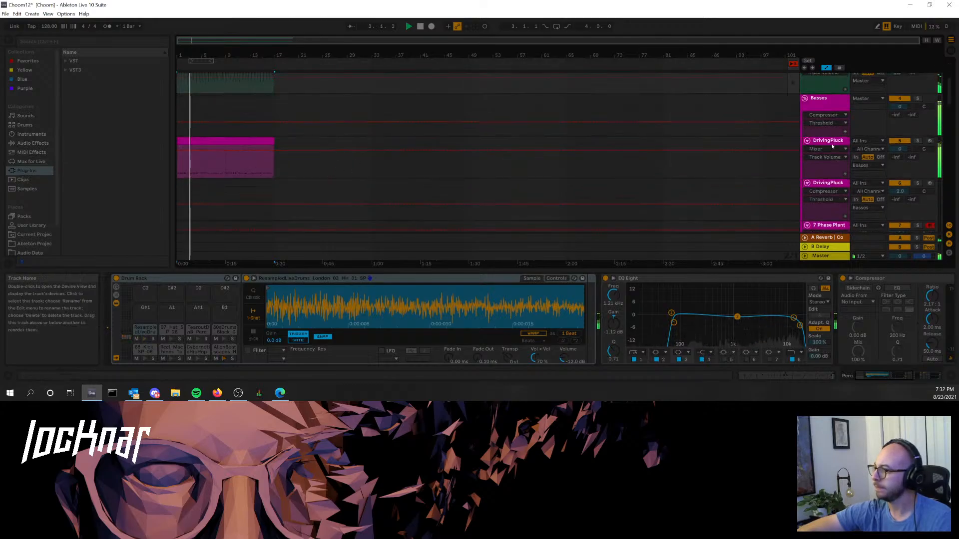
- Return the tracks to arrangement playback and display the first DrivingPluckBass track's device chain
click(606, 163)
scroll(893, 91, up, 1)
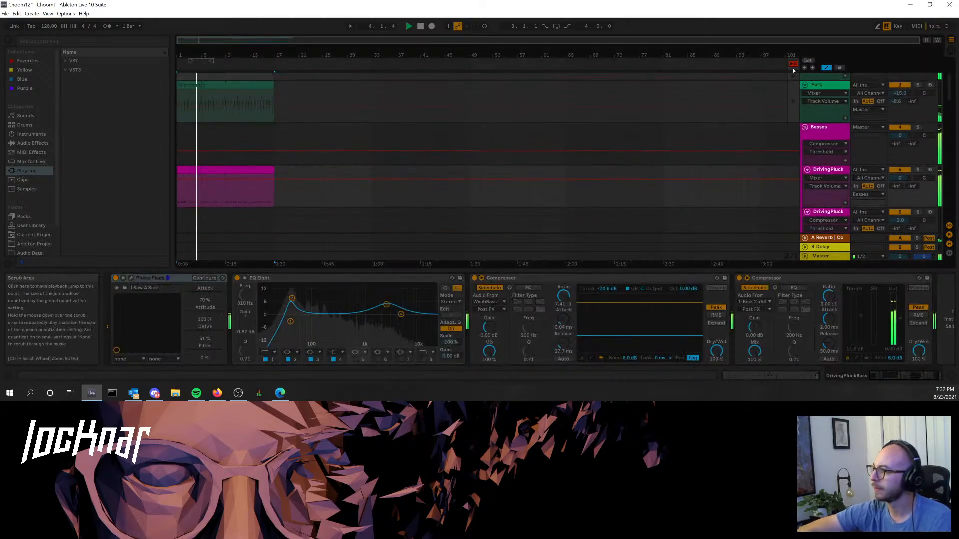
click(899, 84)
scroll(796, 206, down, 1)
click(828, 140)
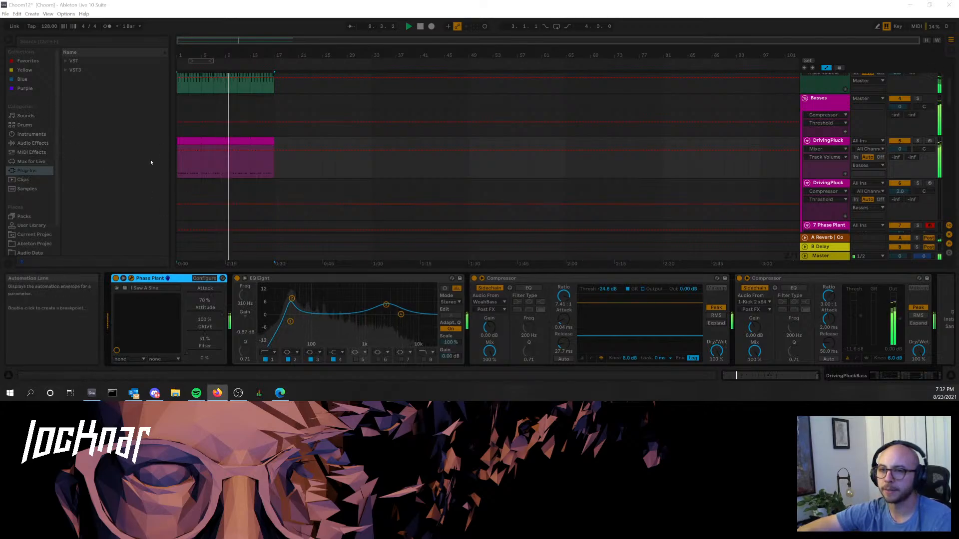
- Add an Auto Filter to the DrivingPluckBass track between EQ Eight and the first Compressor, and lower its cutoff to about 250 Hz
click(68, 61)
click(65, 61)
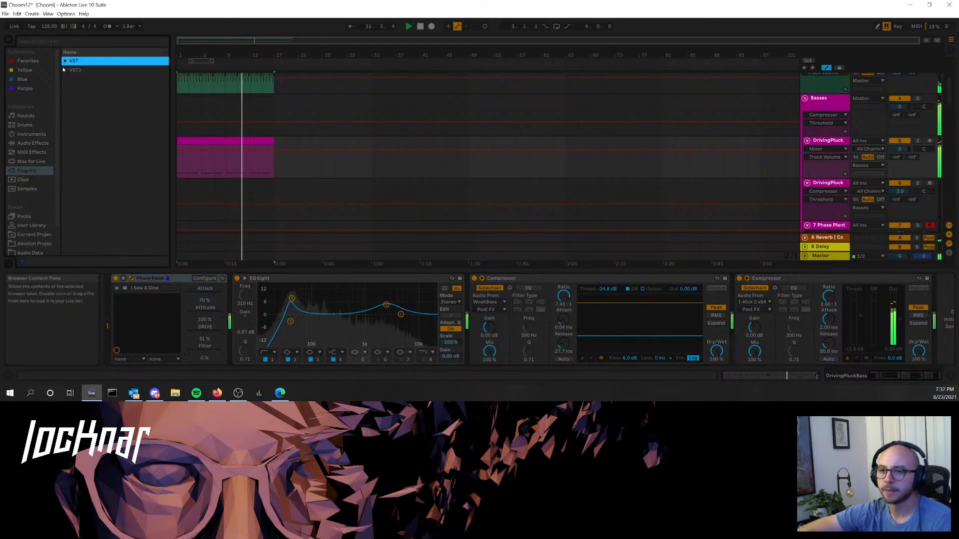
click(34, 143)
click(91, 79)
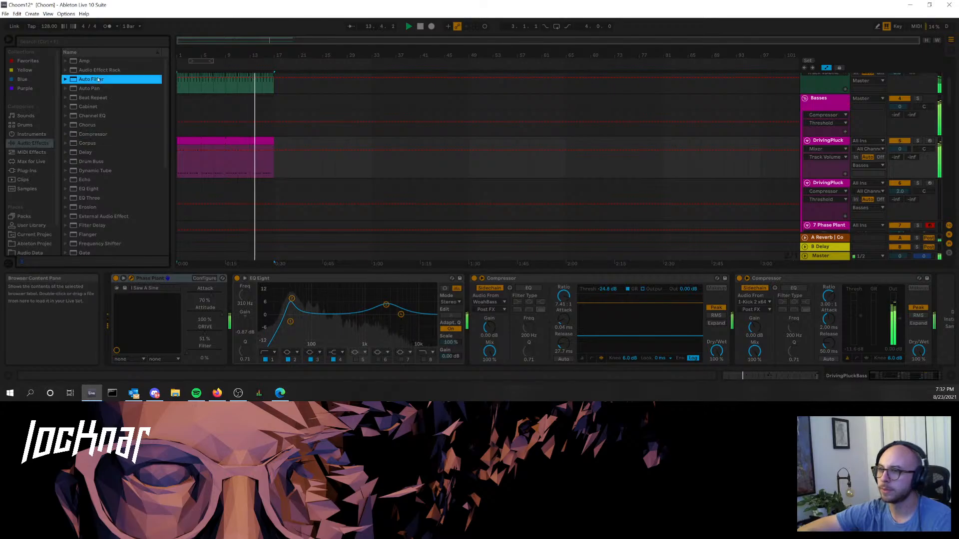
click(856, 280)
drag(567, 295, 566, 295)
drag(620, 279, 430, 350)
- Replay from the start and automate the DrivingPluckBass Auto Filter frequency as a ramp rising from bar 1 to bar 17
key(space)
key(space)
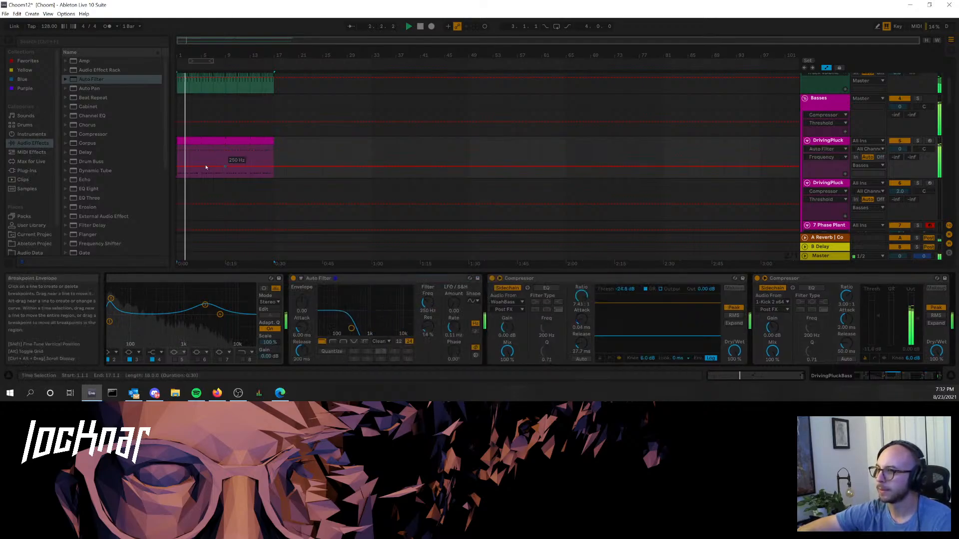
click(175, 166)
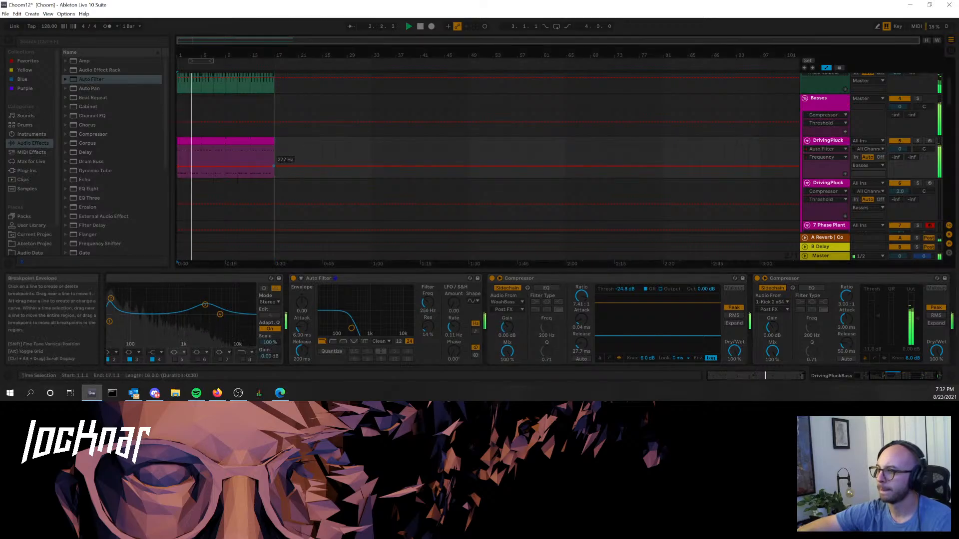
drag(273, 166, 273, 160)
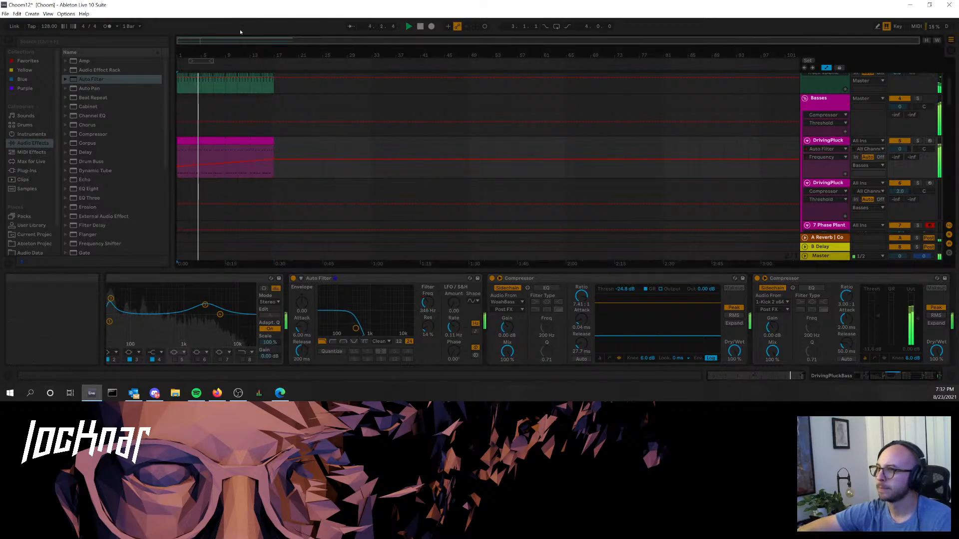
- In Session View, copy the 17 M1 track's scene 2 clip into the scene 27 slot of the 15 Phase Plant track
scroll(286, 168, up, 2)
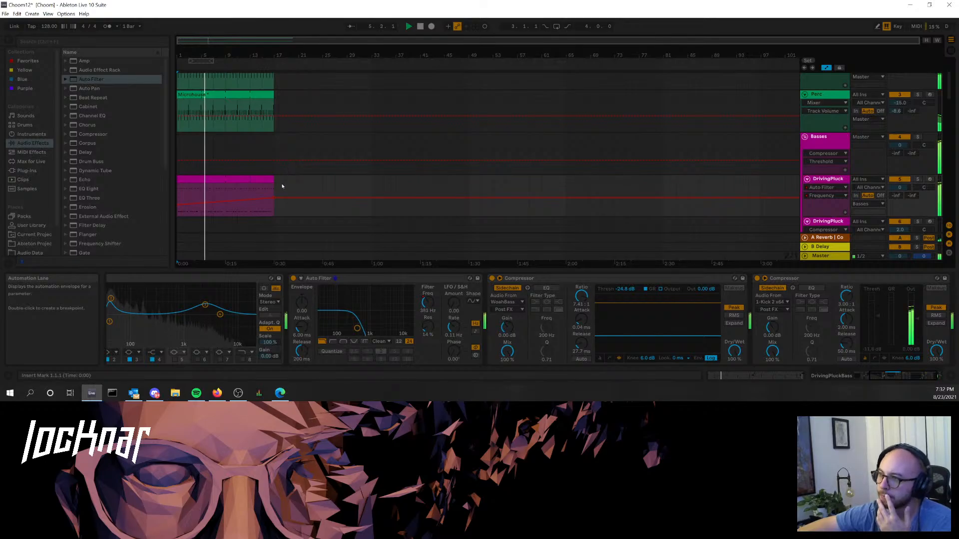
scroll(283, 181, up, 6)
scroll(403, 211, down, 12)
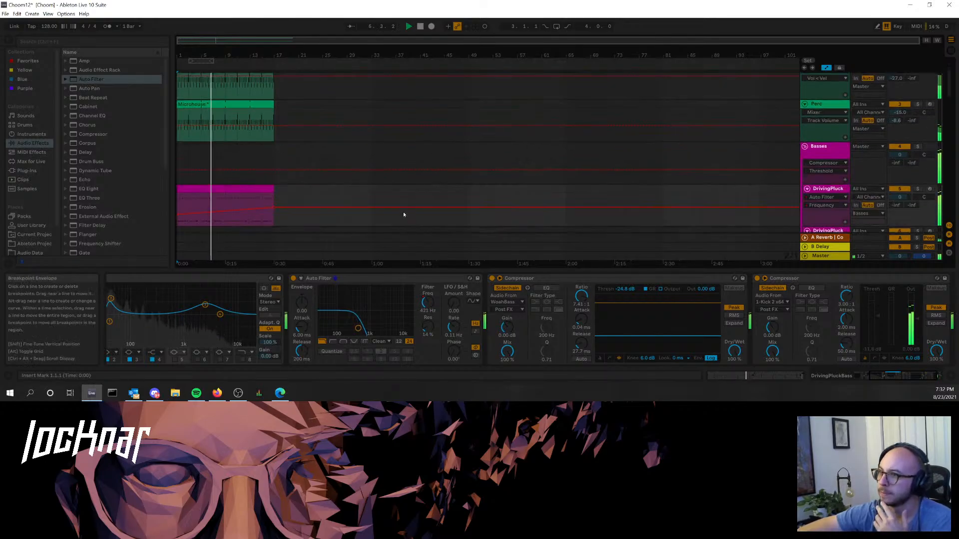
scroll(405, 193, down, 15)
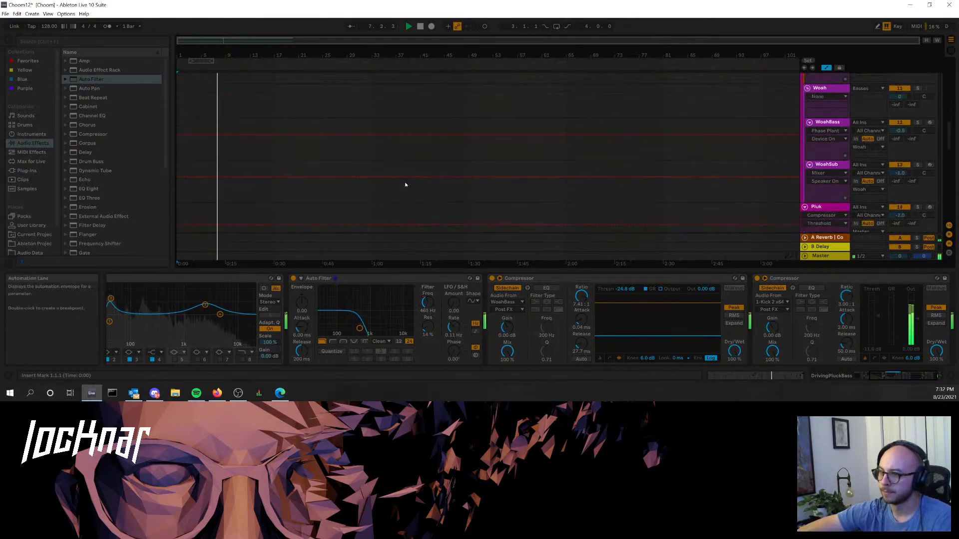
key(Tab)
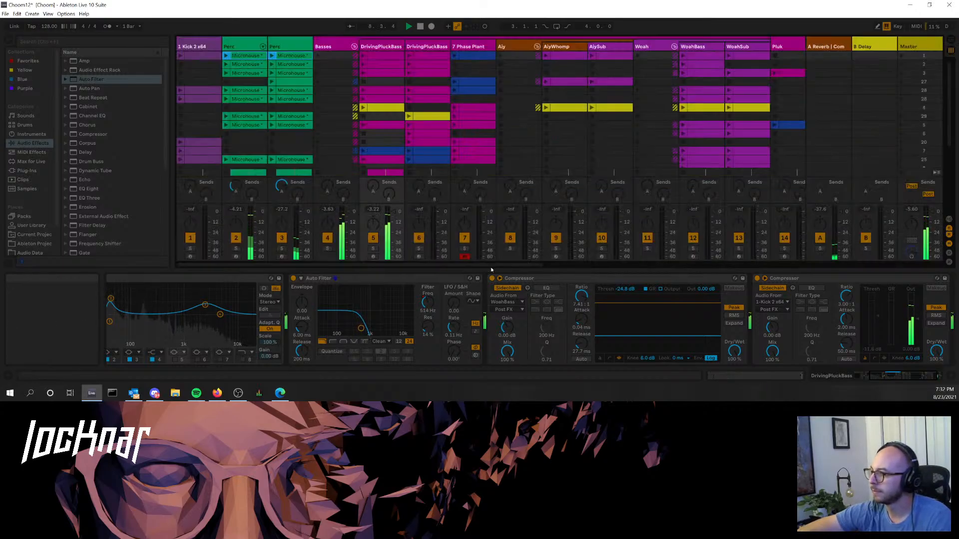
drag(513, 266, 781, 256)
scroll(448, 158, down, 6)
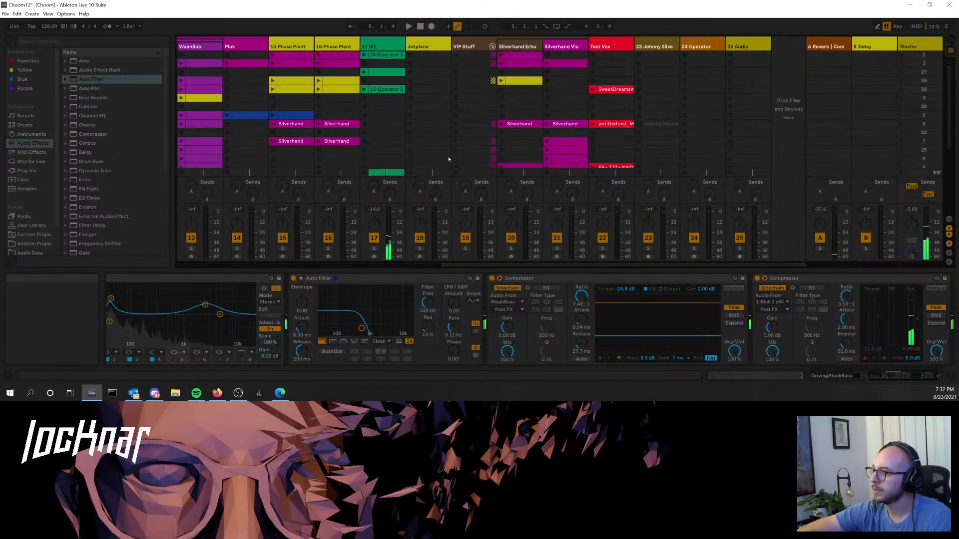
scroll(442, 163, up, 10)
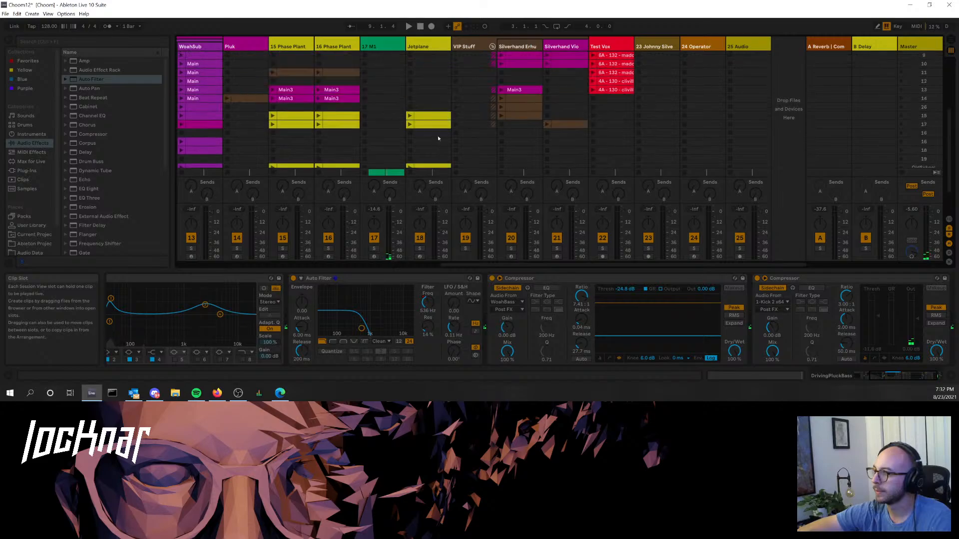
click(392, 64)
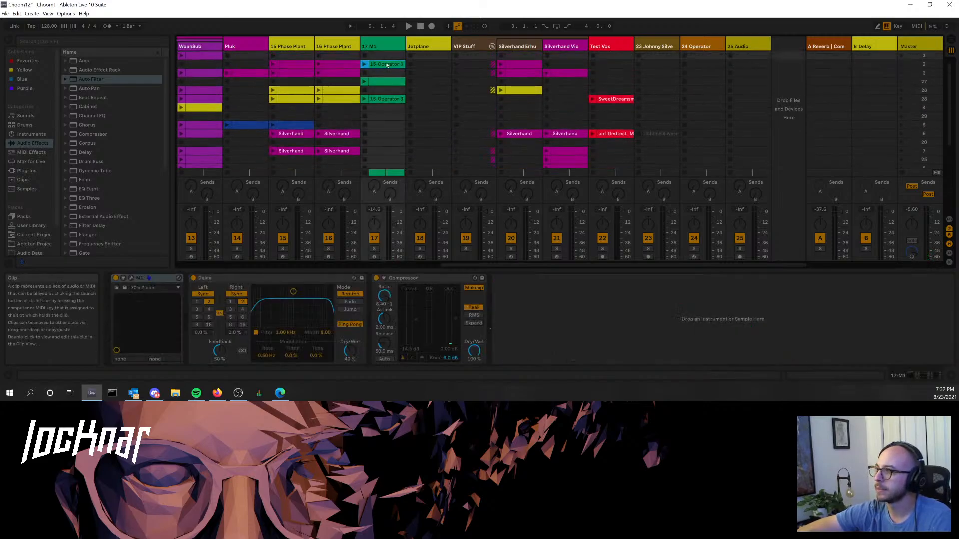
drag(302, 85, 300, 83)
- Audition the 15 Phase Plant clips in scenes 27 and 2, then launch and copy the Pluk track's scene 3 clip
click(273, 82)
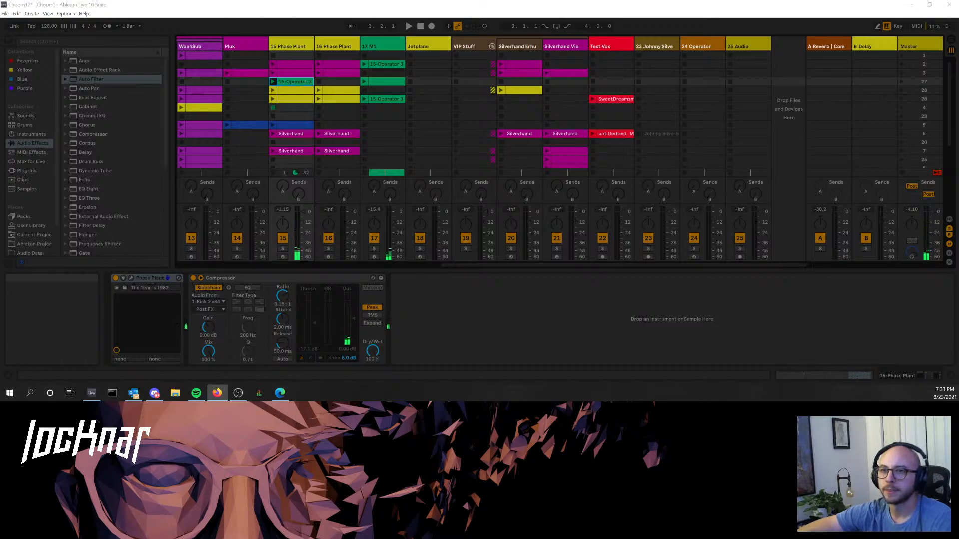
click(273, 65)
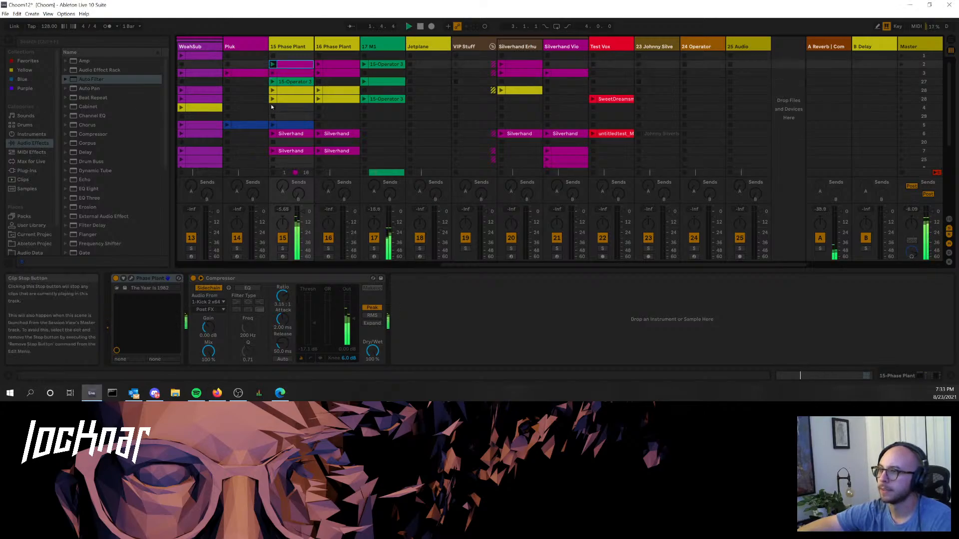
click(227, 73)
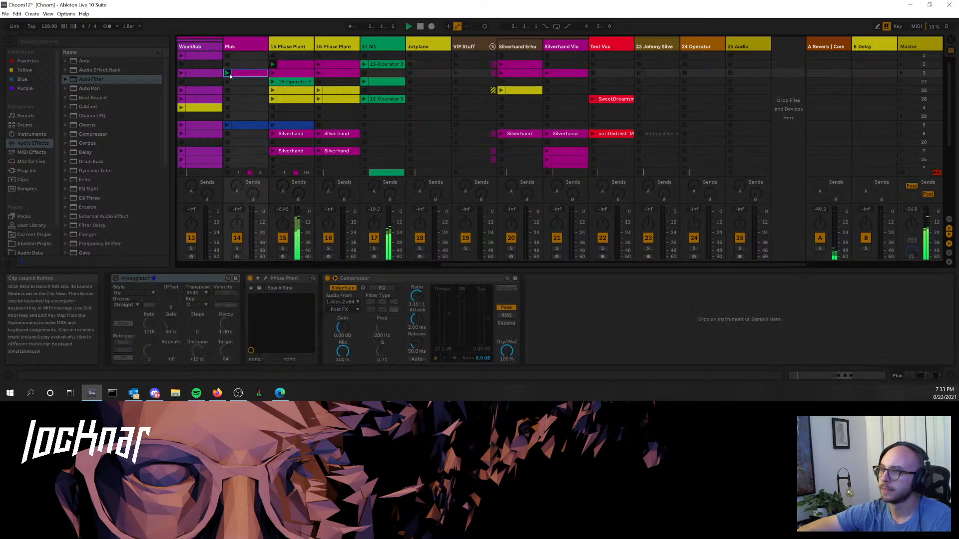
- Stop playback in Arrangement View and paste the copied Pluk clip at bar 3 of the Pluk track
key(Tab)
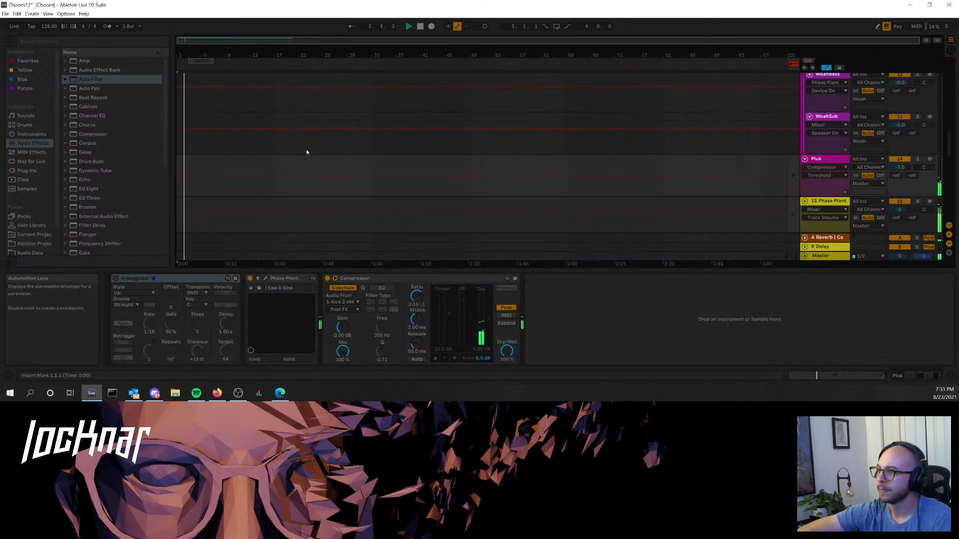
key(space)
scroll(300, 149, up, 2)
scroll(292, 145, down, 3)
click(189, 112)
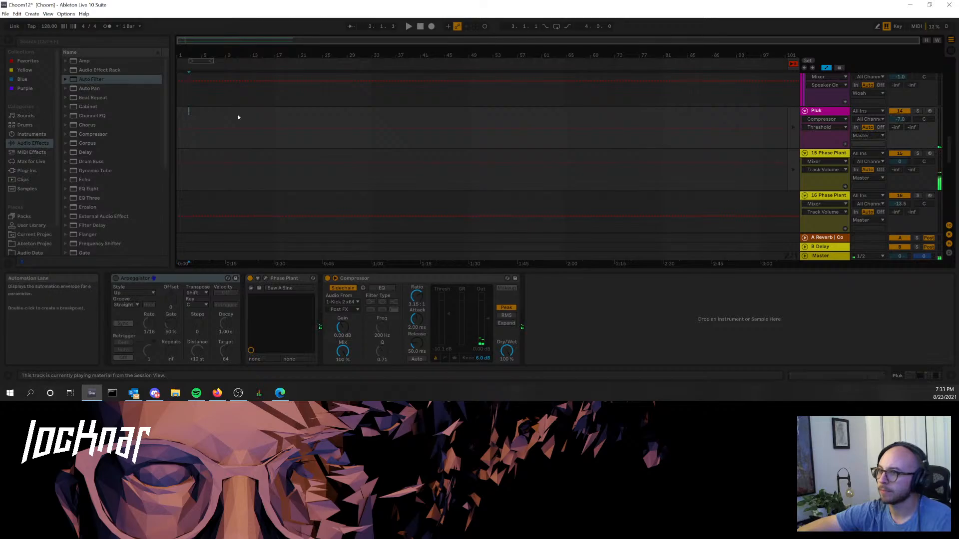
- Restart arrangement playback from the beginning and move the Pluk clip to bar 4
double_click(422, 26)
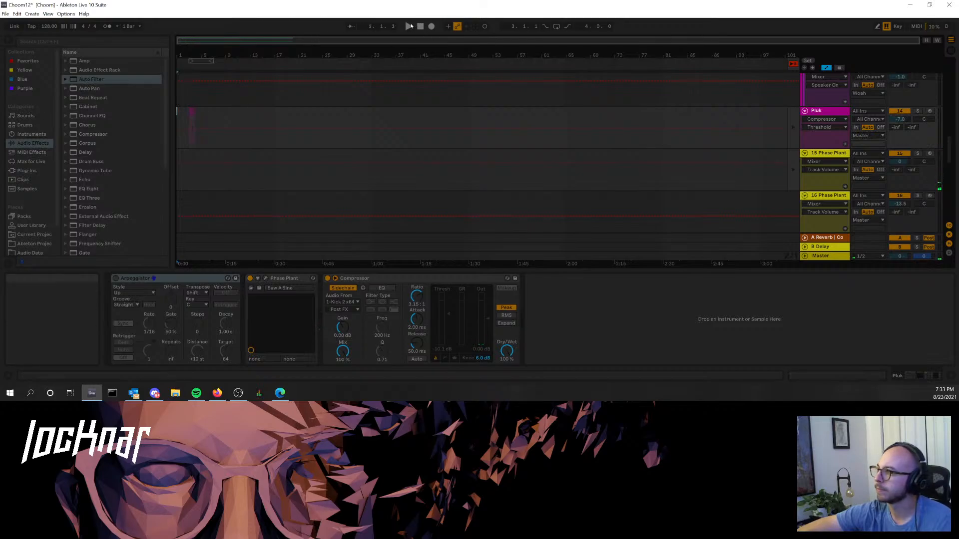
click(410, 26)
drag(182, 40, 181, 72)
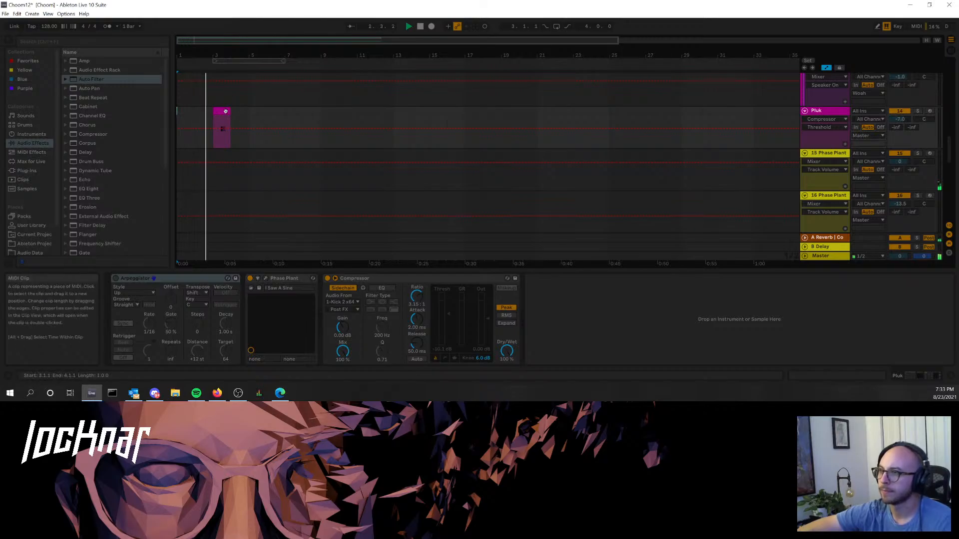
drag(225, 111, 244, 111)
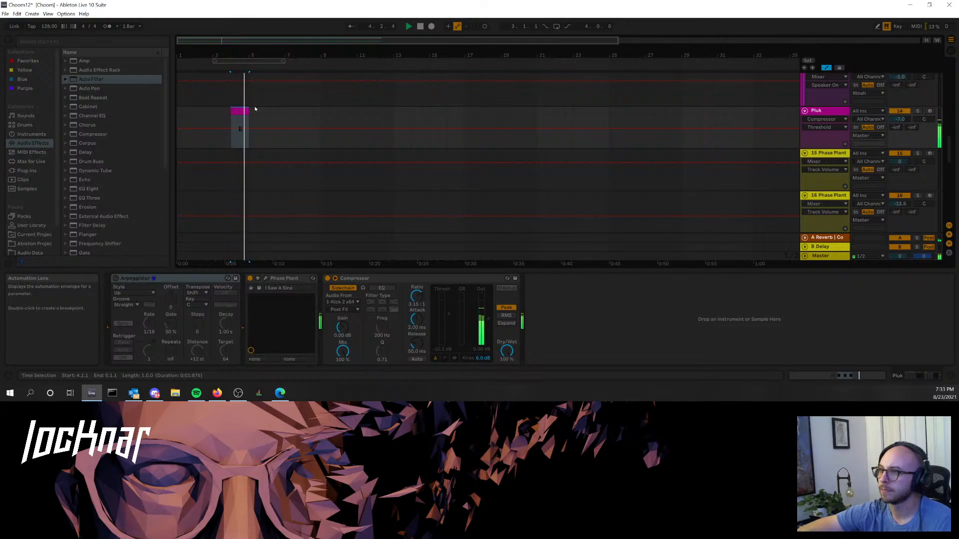
- Duplicate the Pluk clip and place the copy at bar 12
drag(252, 111, 91, 115)
key(ctrl+d)
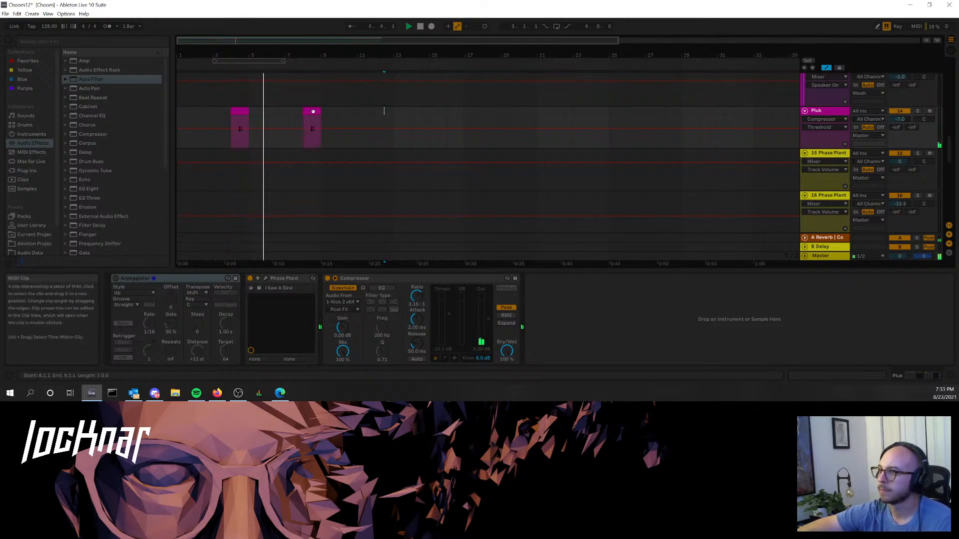
drag(312, 110, 384, 111)
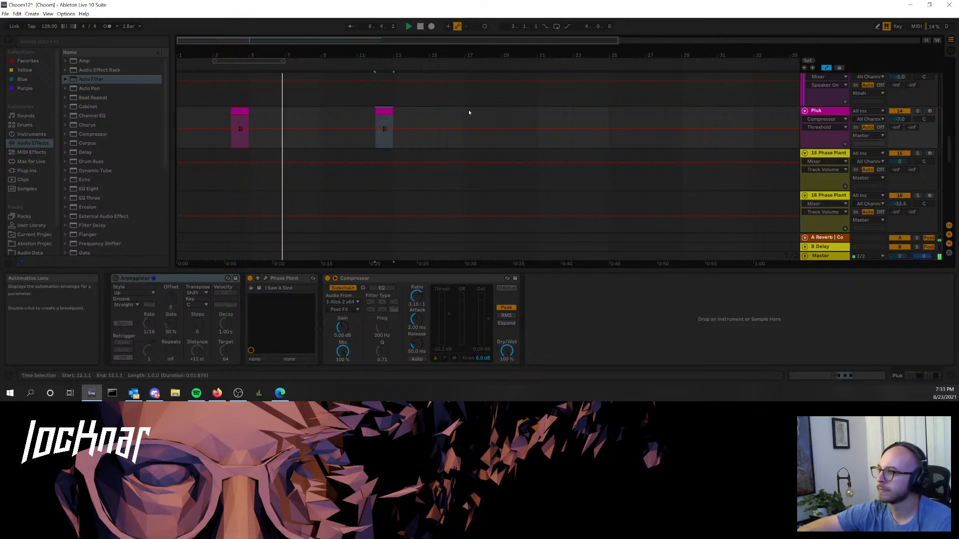
- Launch and copy the scene 1 clip of the 1 Kick 2 x64 track in Session View
key(minus)
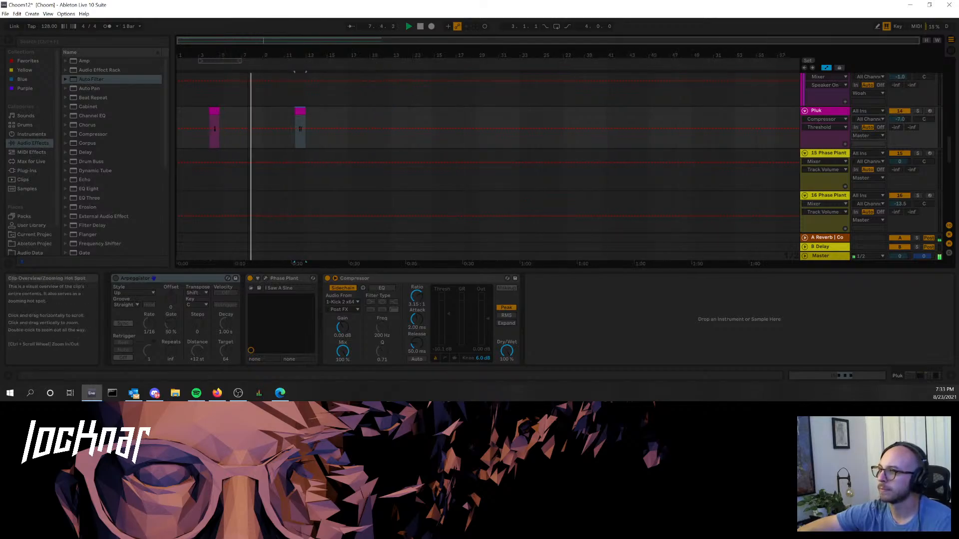
scroll(304, 130, up, 3)
scroll(304, 152, up, 8)
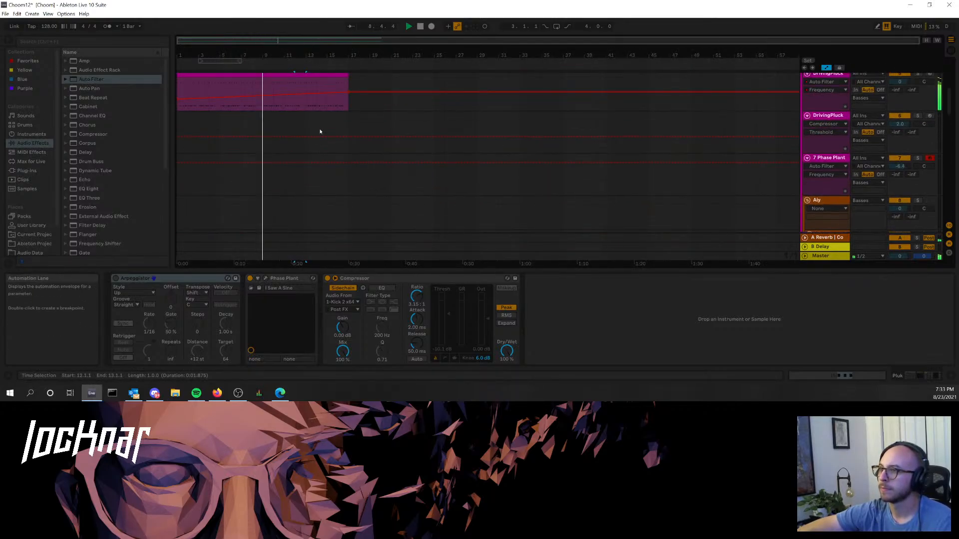
scroll(328, 132, down, 1)
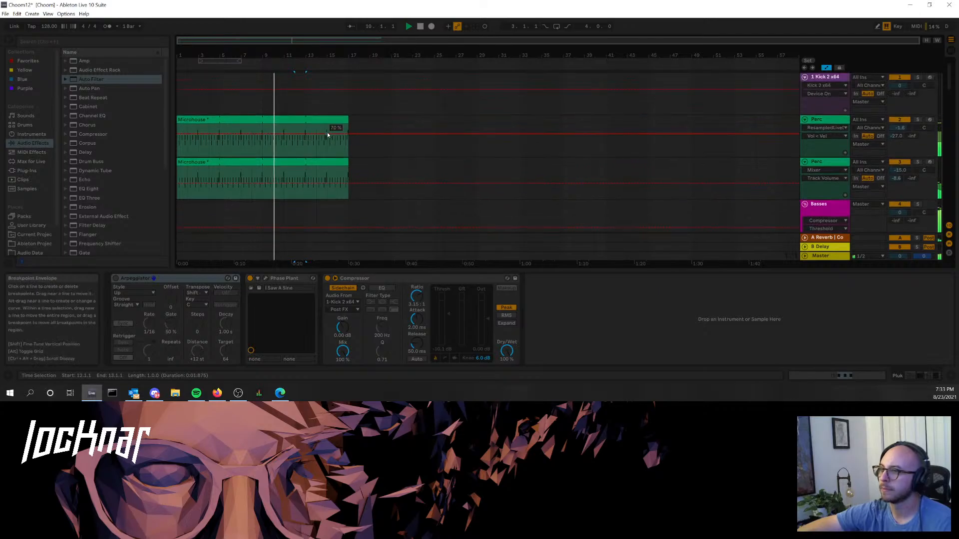
key(Tab)
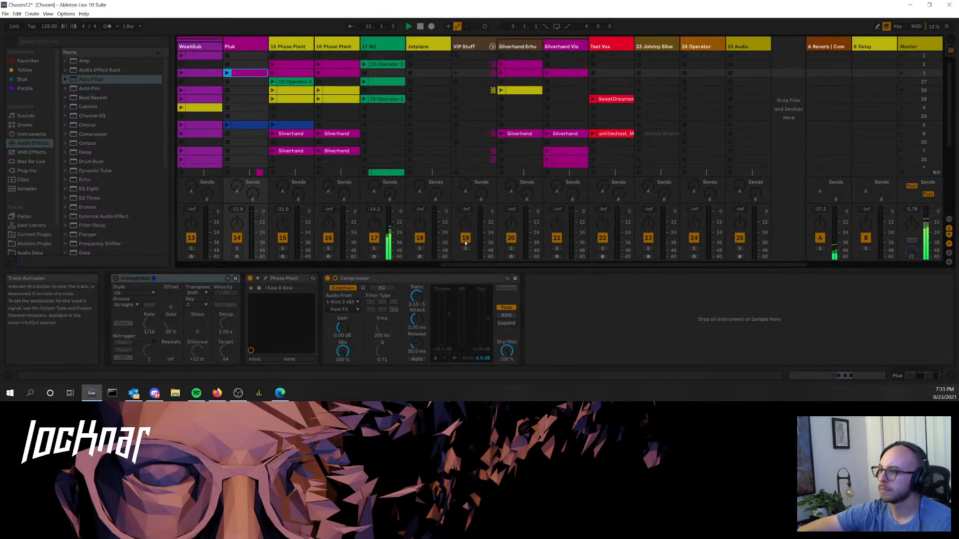
drag(468, 265, 204, 264)
click(197, 56)
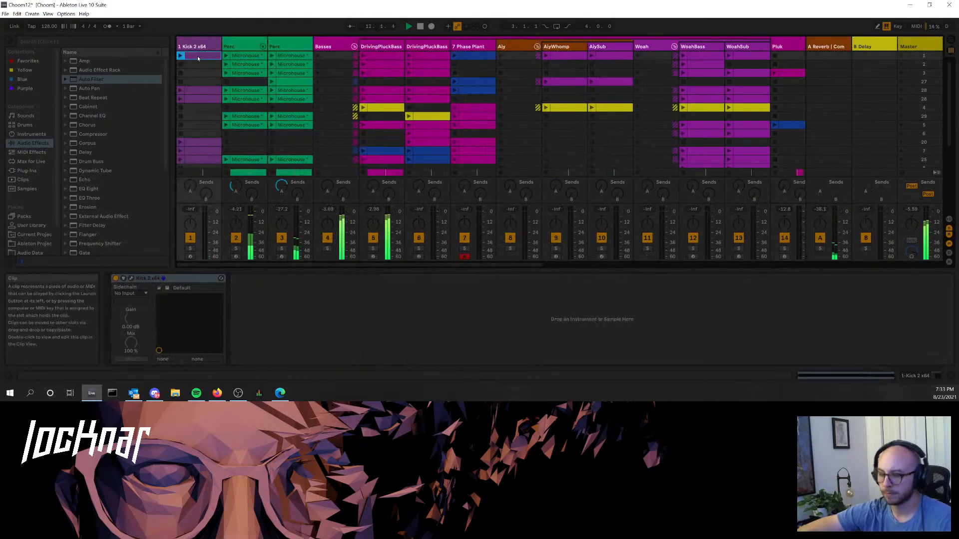
- Paste the kick clip at bar 17 of the kick arrangement track and extend it to span bars 9 to 33
key(Tab)
click(364, 91)
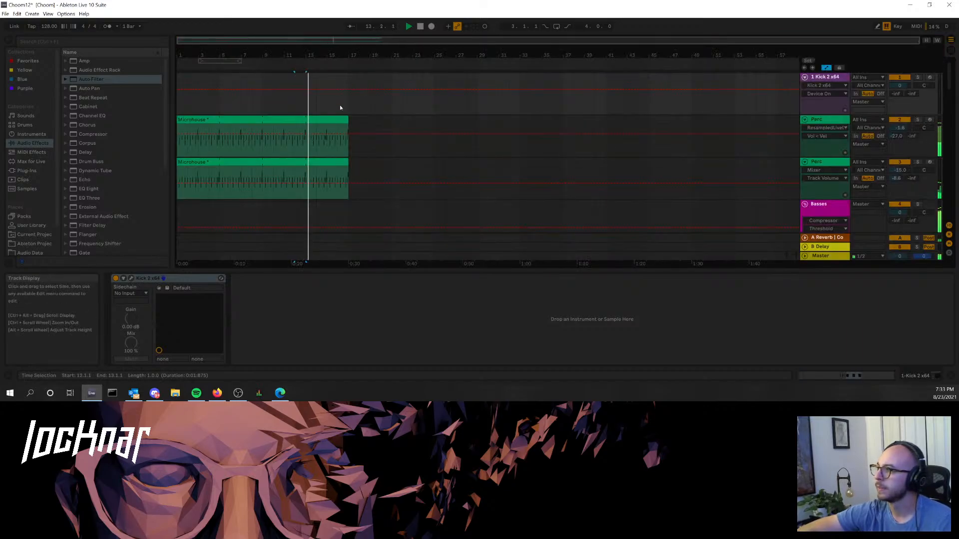
drag(363, 77, 520, 76)
drag(348, 79, 263, 79)
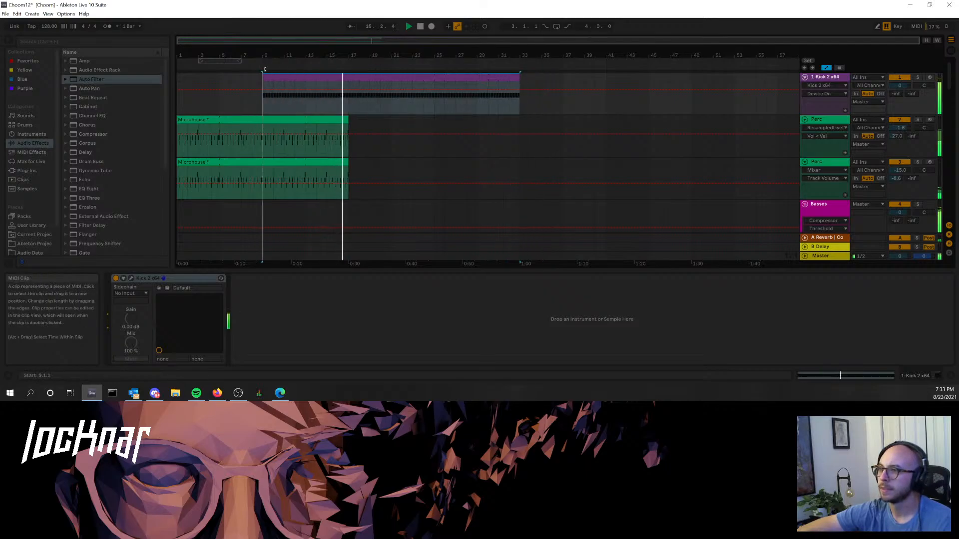
- Add an Auto Filter to the kick track and restart playback from bar 9
click(262, 109)
click(819, 77)
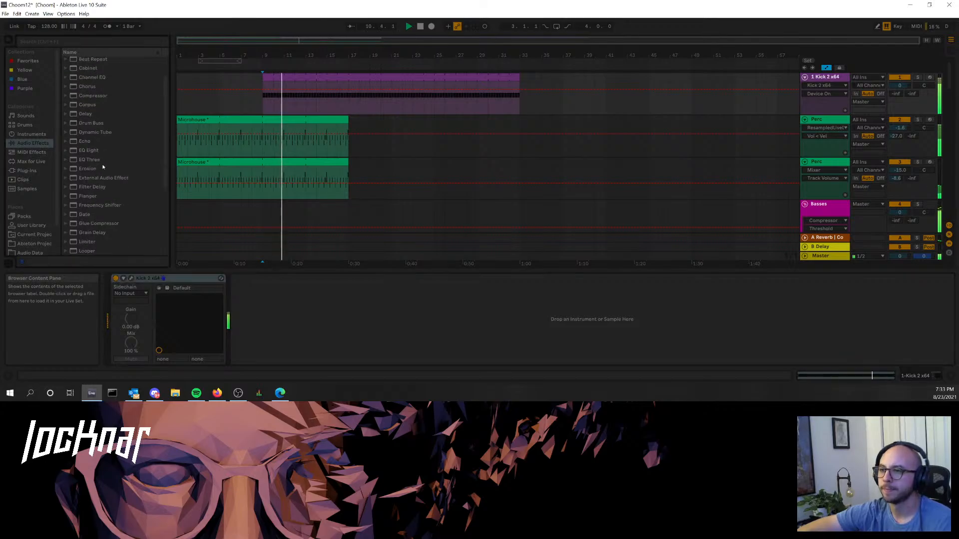
scroll(103, 169, down, 6)
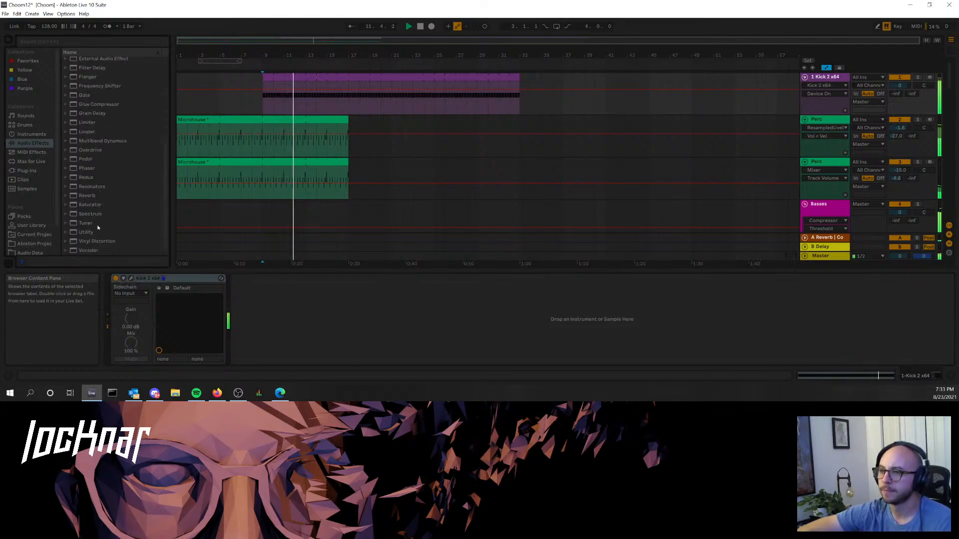
scroll(104, 160, up, 6)
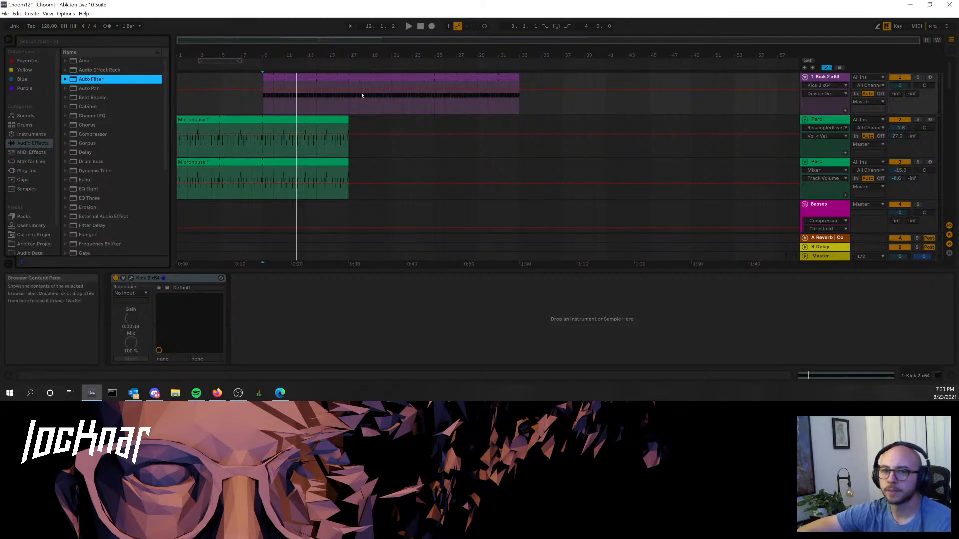
drag(362, 95, 361, 96)
key(space)
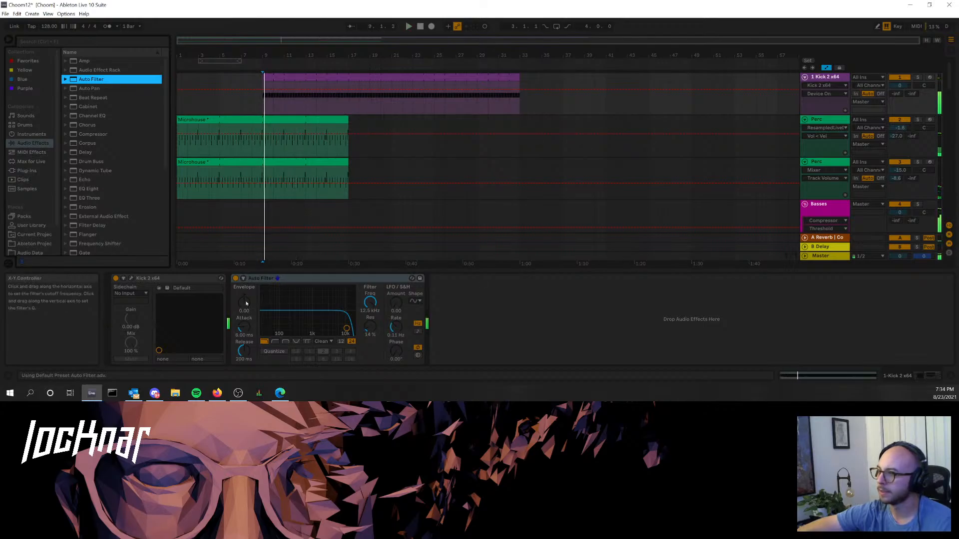
- Switch the kick's Auto Filter to high-pass, set its cutoff to about 982 Hz and replay the arrangement from bar 6
click(275, 341)
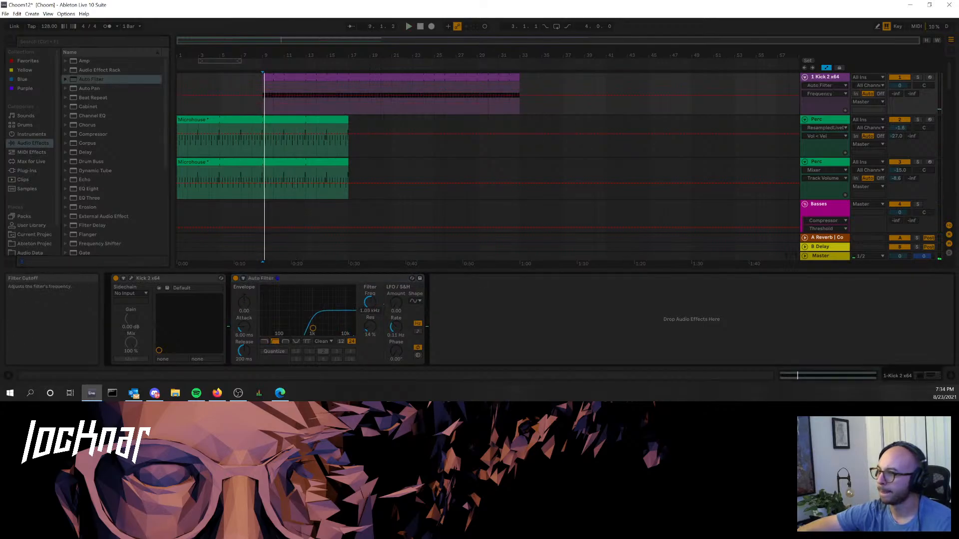
drag(369, 302, 370, 319)
key(space)
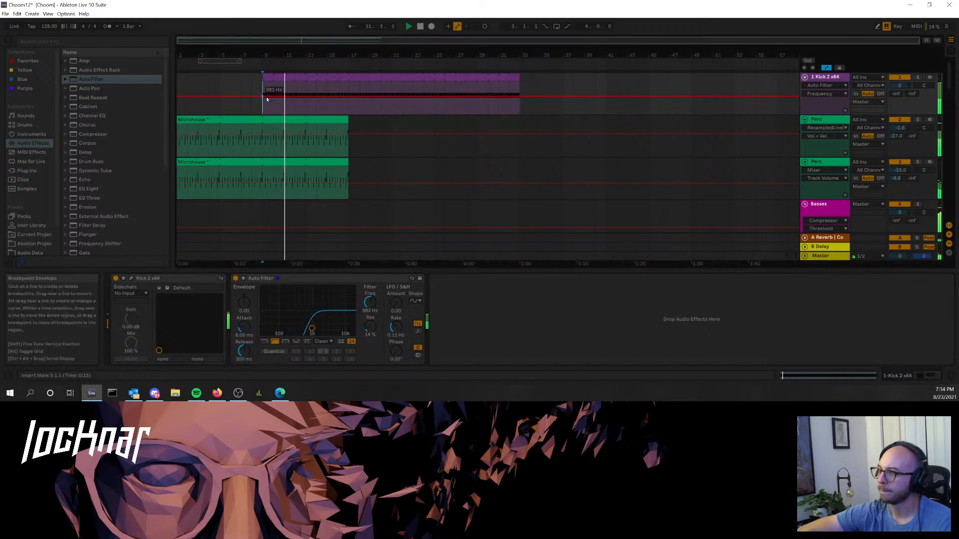
key(space)
click(232, 79)
key(space)
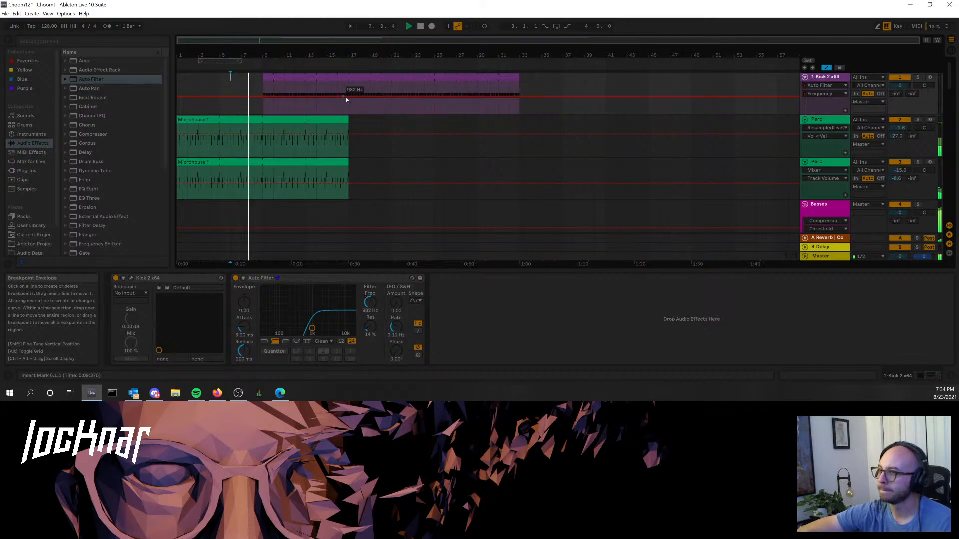
- Automate the kick's Auto Filter to drop in frequency and switch the device off at bar 17
drag(348, 96, 349, 101)
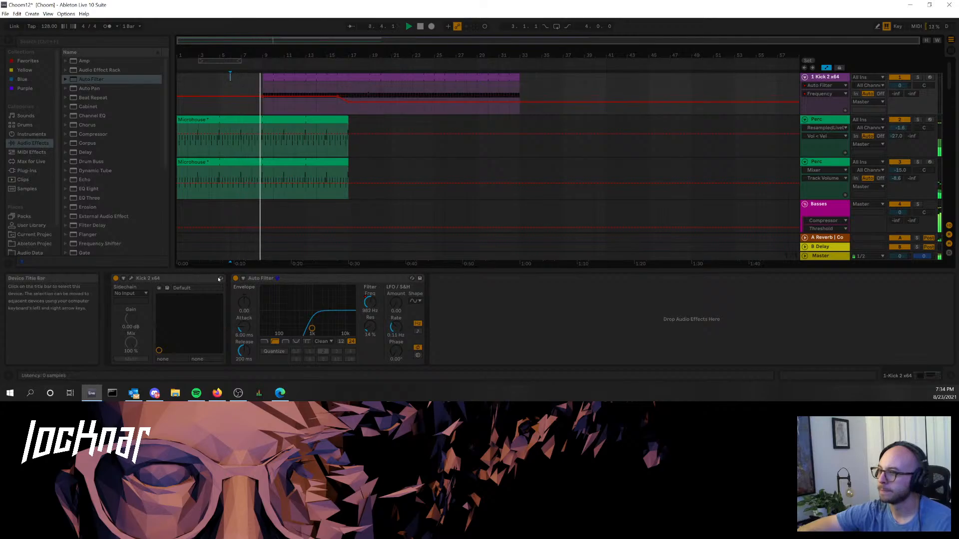
click(349, 105)
drag(346, 105, 351, 90)
key(space)
click(253, 105)
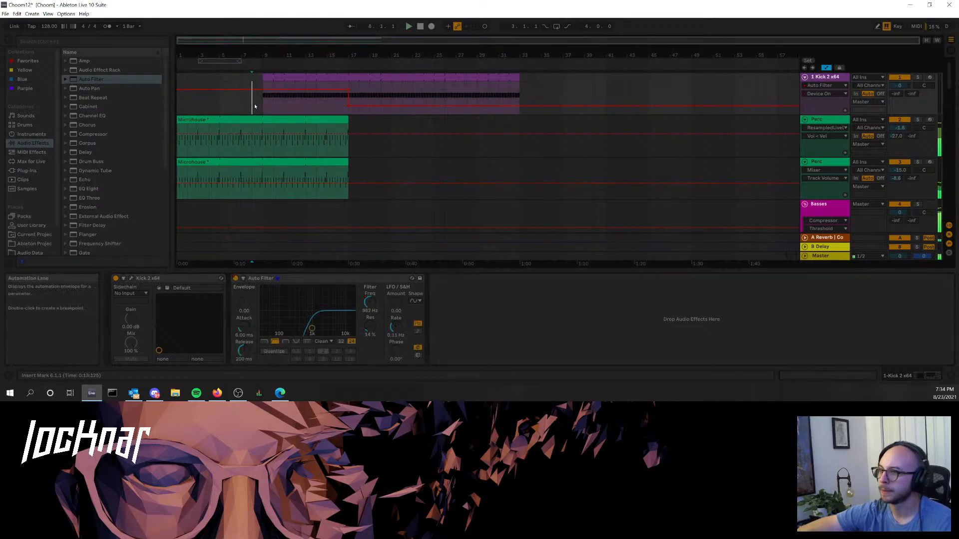
- Automate the kick's volume to rise from a lower level at bar 9 to 0.0 dB, and start the filter frequency's descent at bar 9
click(900, 85)
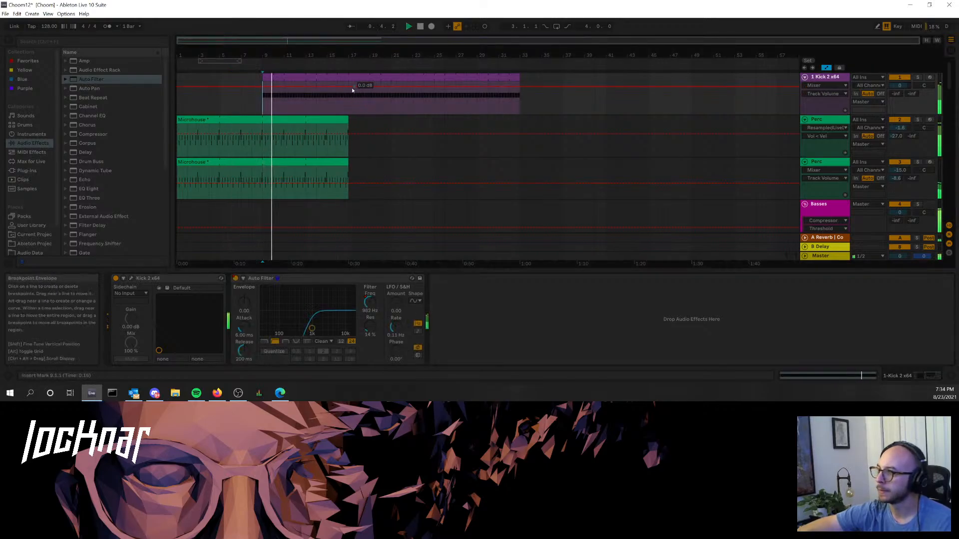
drag(262, 87, 263, 91)
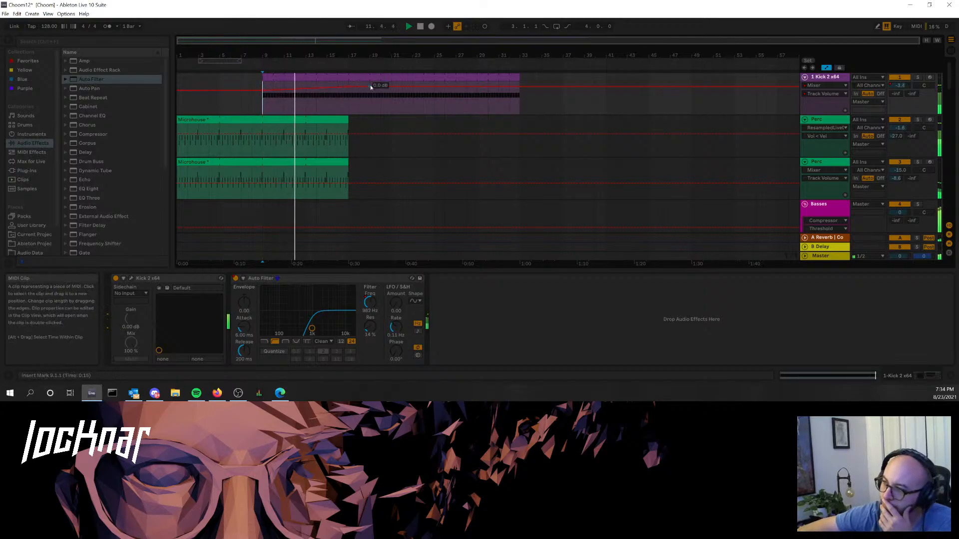
click(369, 302)
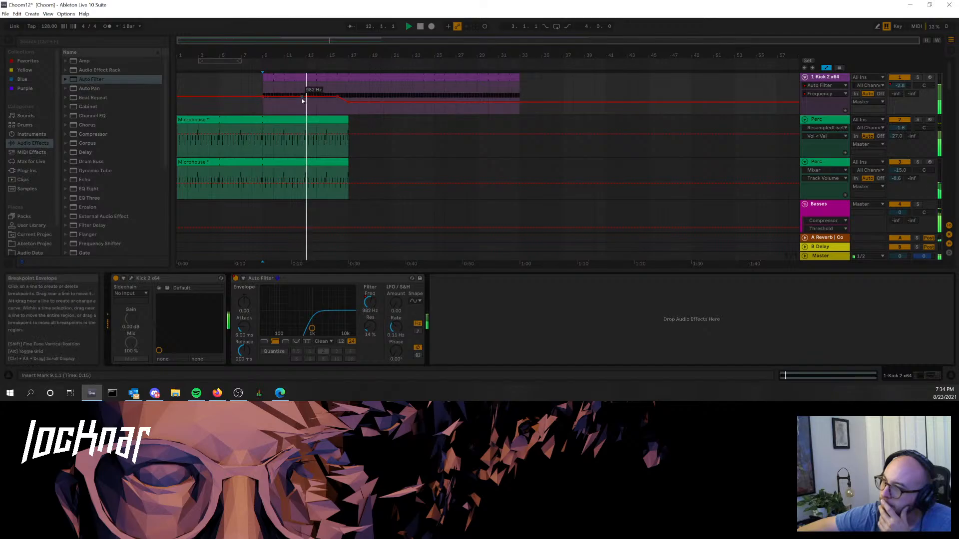
drag(339, 96, 296, 98)
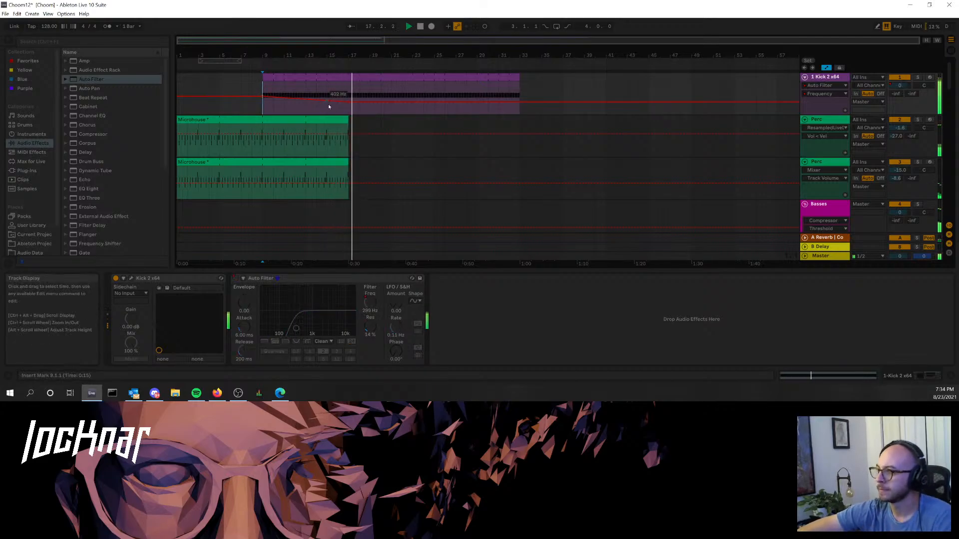
- Duplicate both Microhouse clips on the Perc tracks so they fill bars 17 to 33, and play the arrangement from bar 1
key(space)
click(329, 120)
shift+click(309, 161)
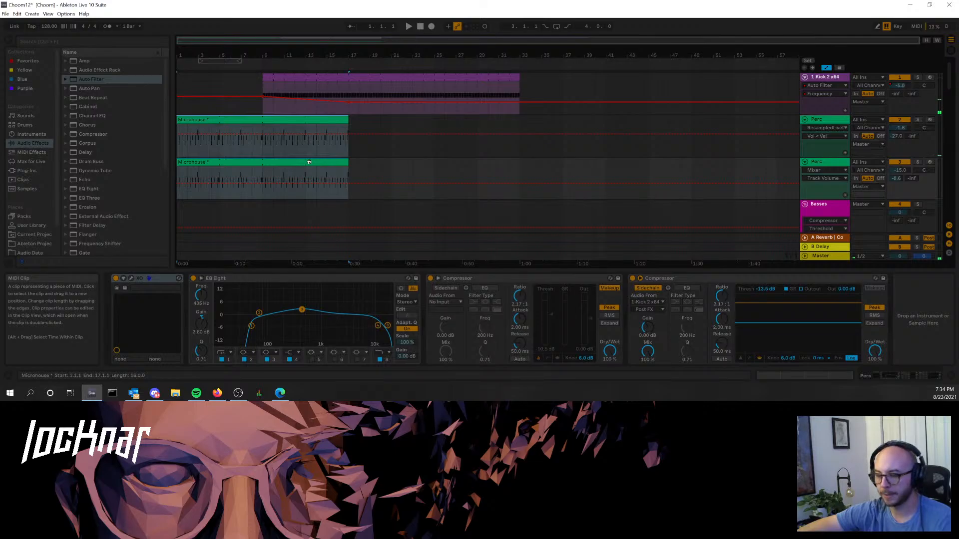
key(ctrl+d)
key(Tab)
key(Tab)
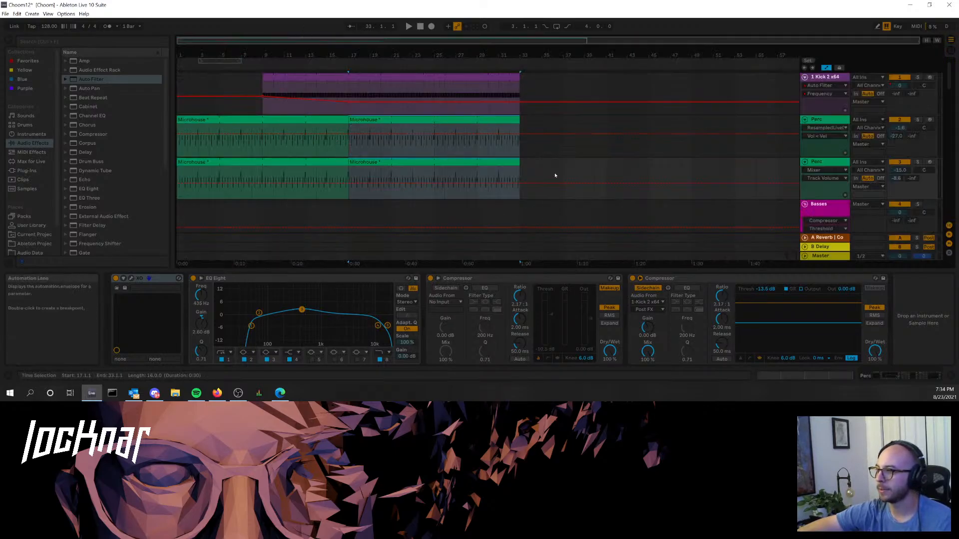
click(532, 142)
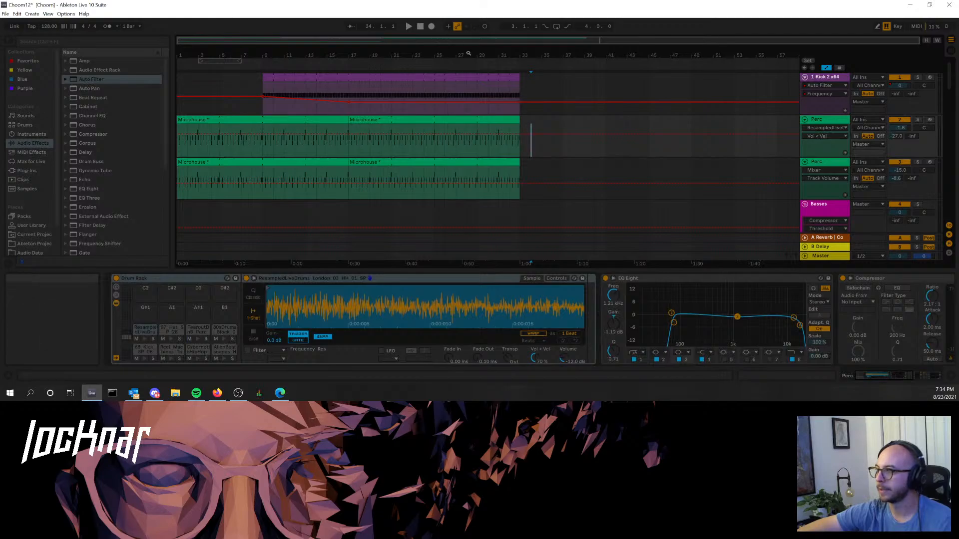
click(293, 116)
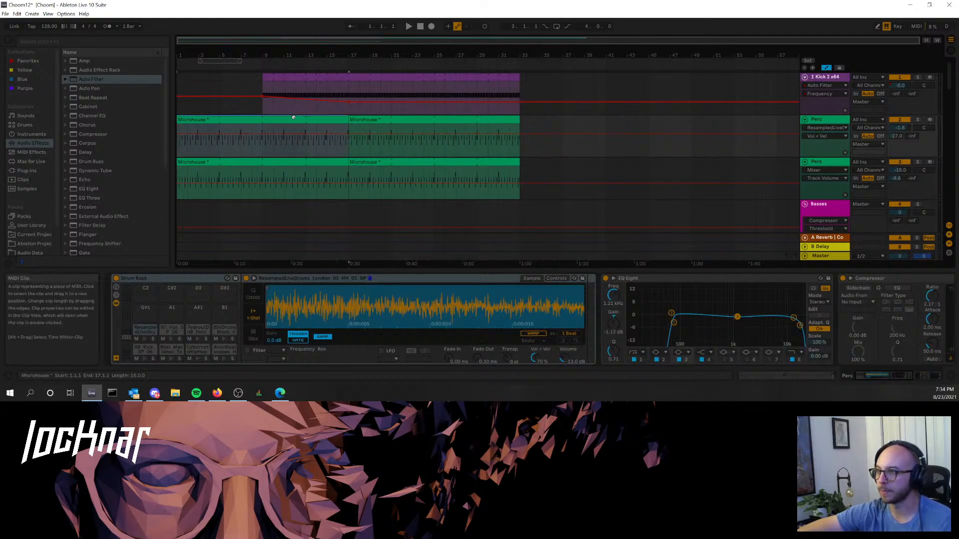
key(space)
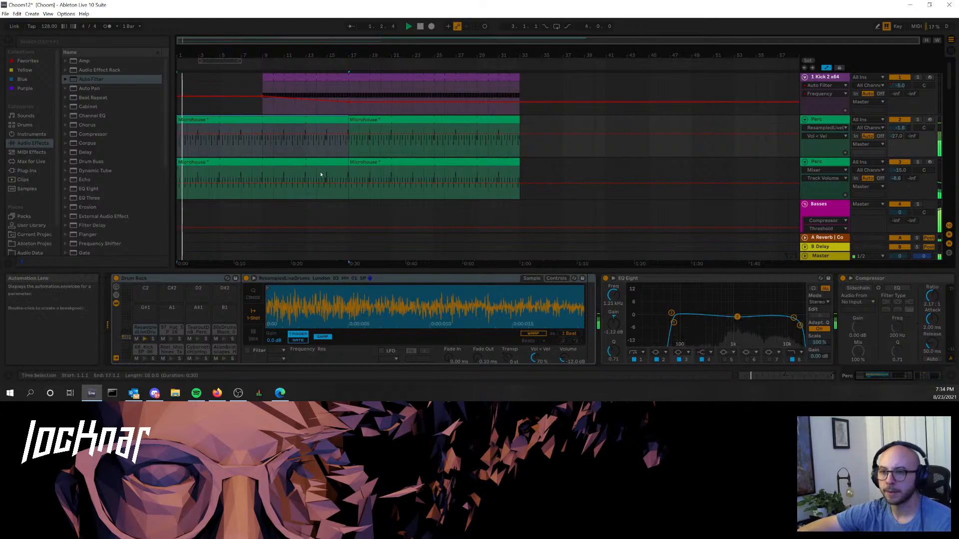
- Copy the scene 1 clip of the first DrivingPluckBass track from Session View and place it at bar 17 of its arrangement track
scroll(455, 161, down, 5)
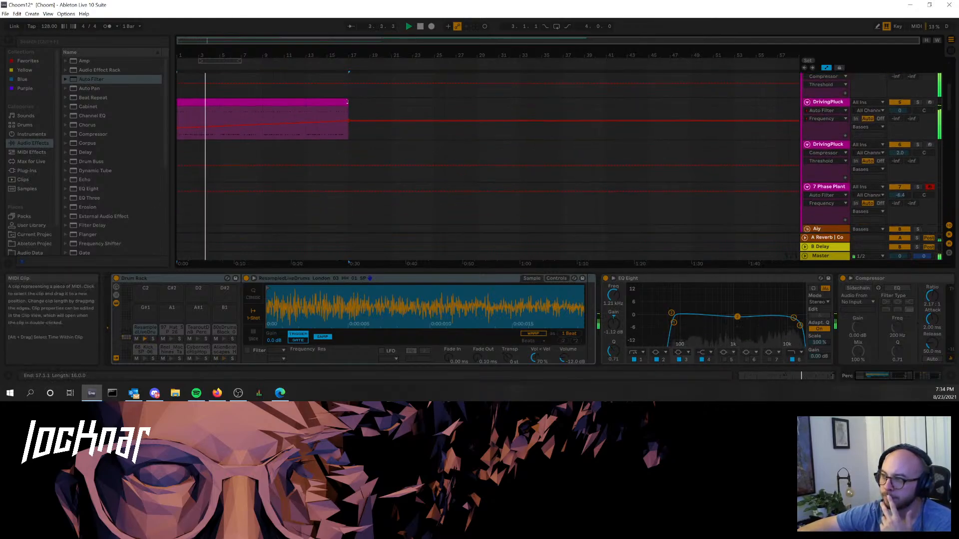
mouse_move(348, 102)
mouse_down()
mouse_move(497, 100)
mouse_move(295, 101)
mouse_move(349, 102)
mouse_up()
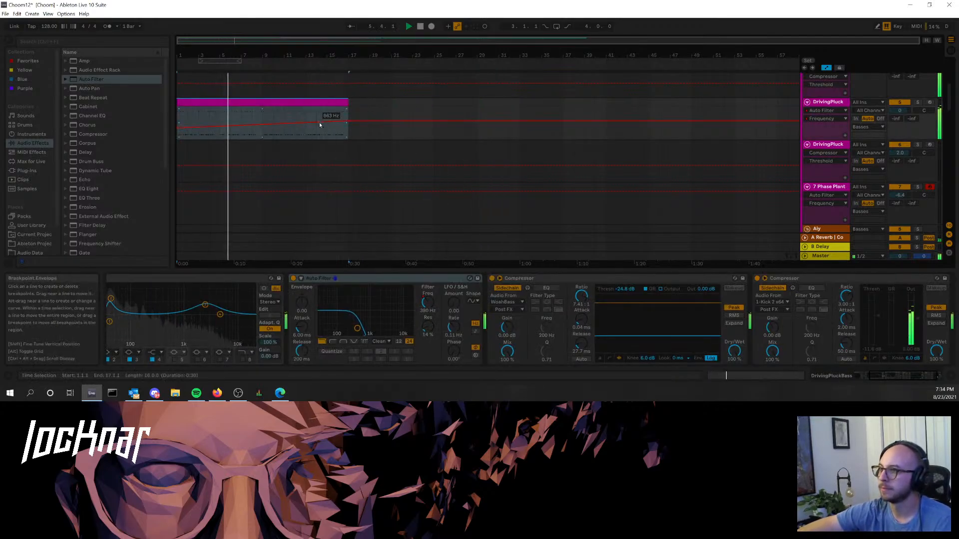
key(Tab)
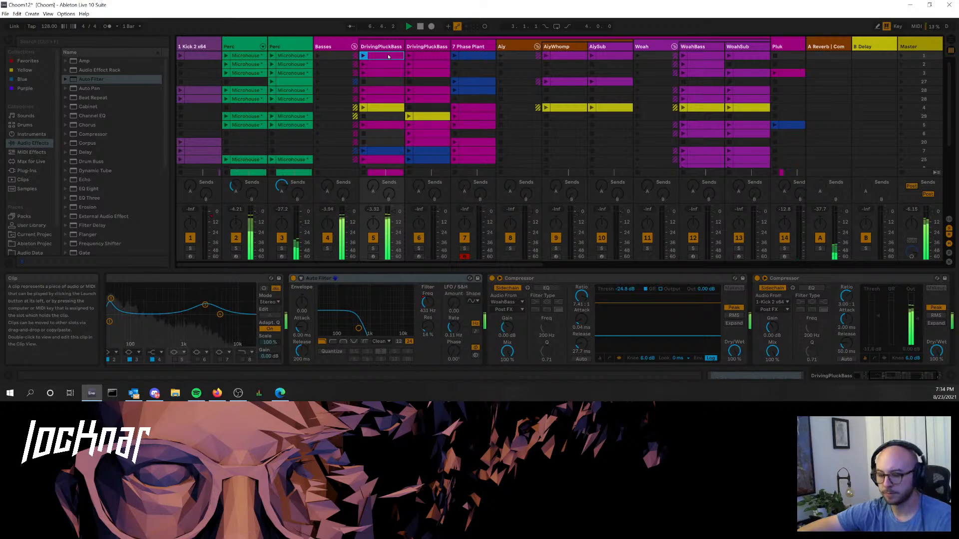
key(Tab)
click(355, 106)
key(ctrl+v)
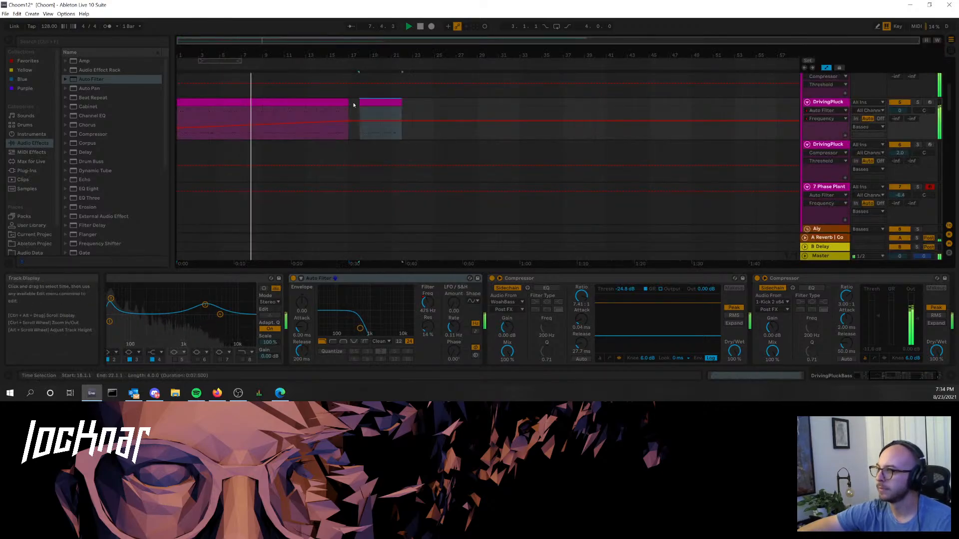
drag(361, 103, 351, 103)
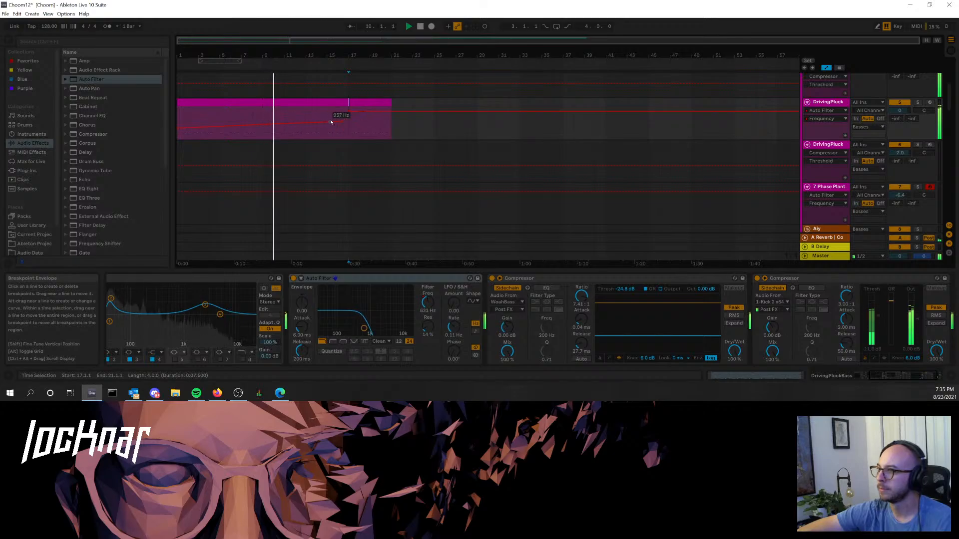
- Reshape the DrivingPluckBass filter sweep to open fully at bar 17 with 31 % resonance, and extend the second clip to bar 33
drag(331, 121, 342, 116)
drag(428, 327, 427, 319)
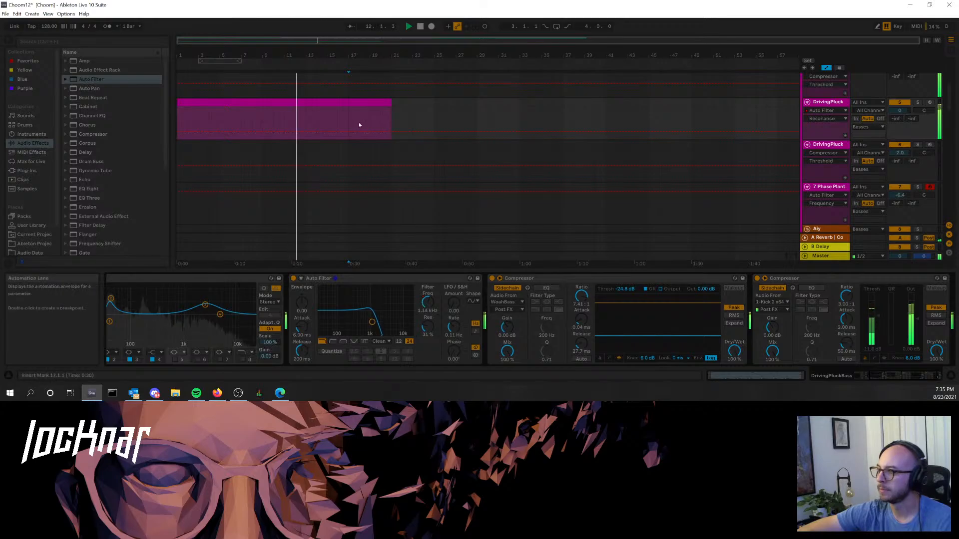
click(426, 296)
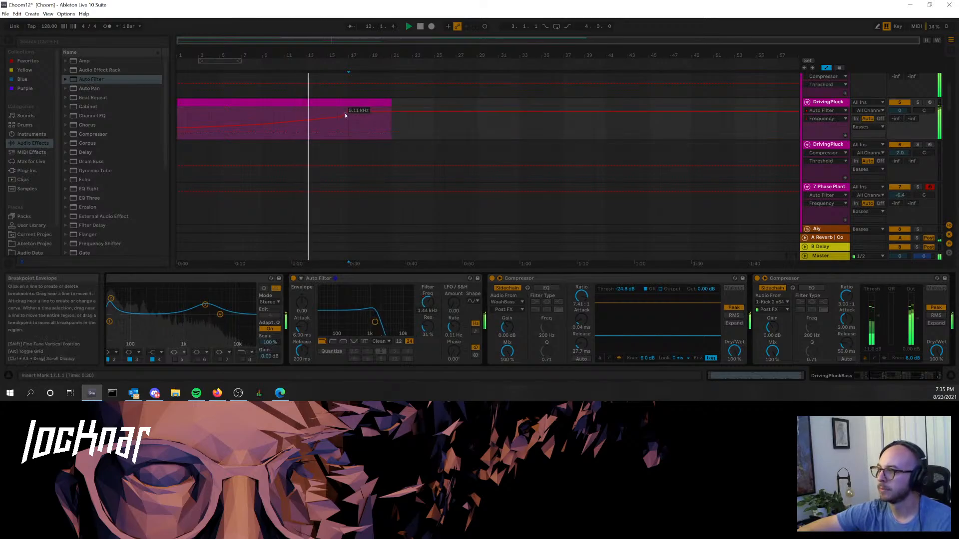
mouse_move(349, 114)
mouse_down()
mouse_move(575, 95)
mouse_move(522, 87)
mouse_up()
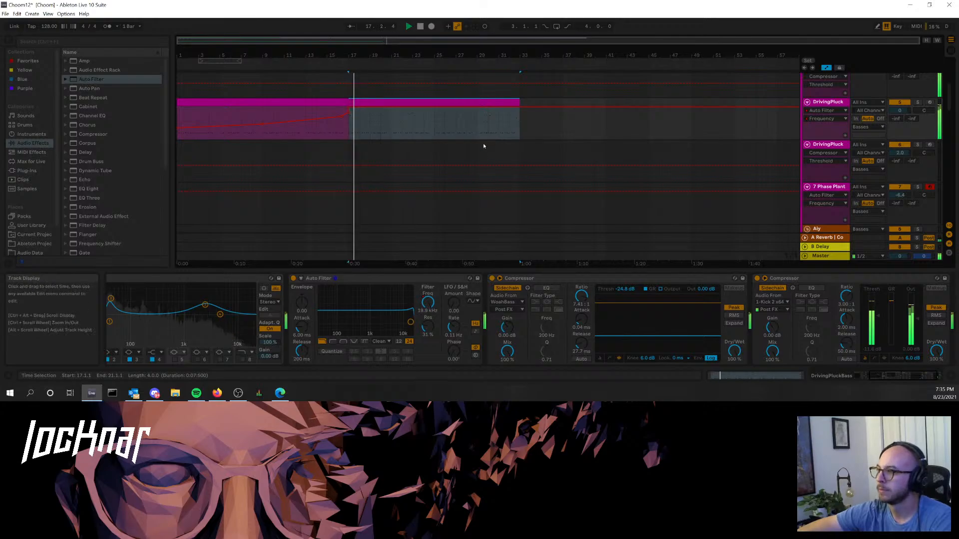
- Duplicate the two 17 M1 keys clips so they continue from bar 17 to 33, and replay from bar 1
scroll(483, 146, up, 6)
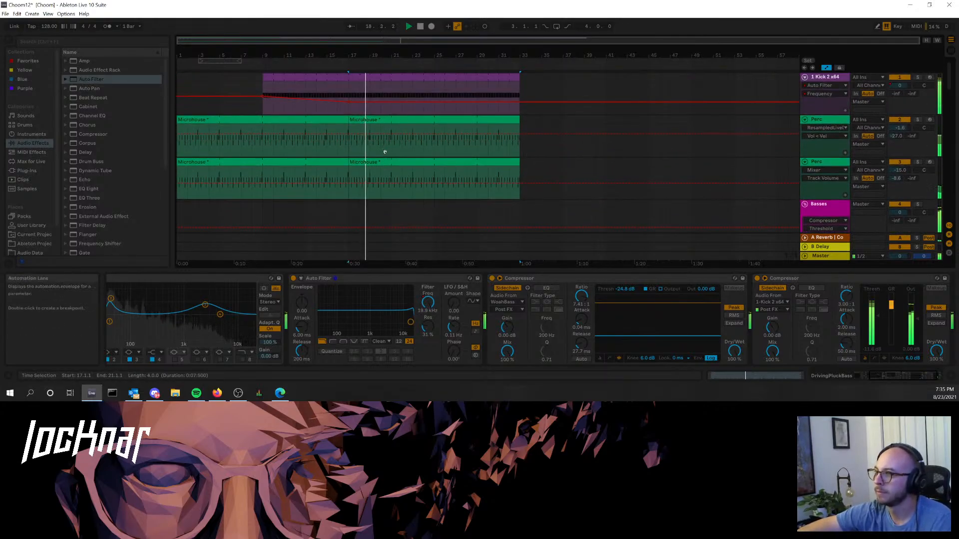
scroll(385, 151, down, 18)
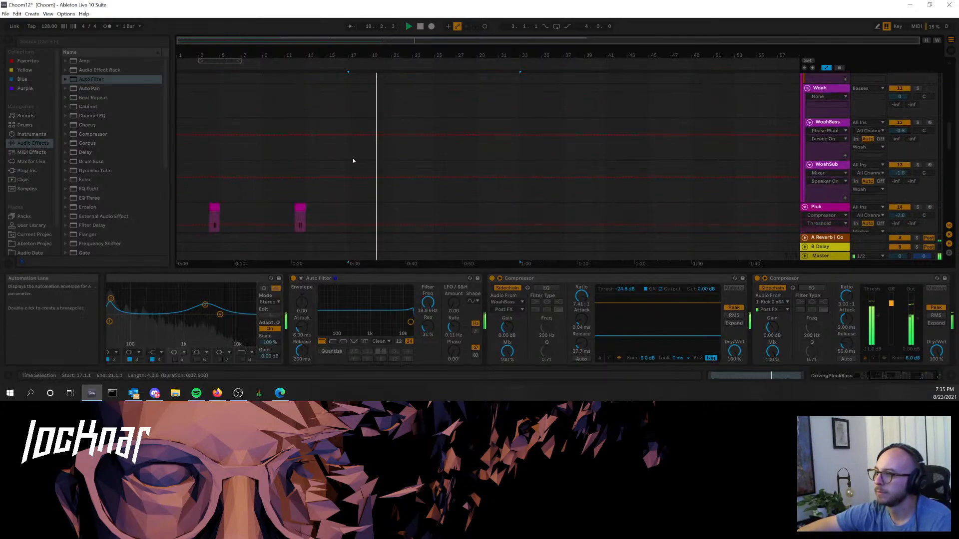
scroll(353, 161, down, 7)
key(space)
click(285, 160)
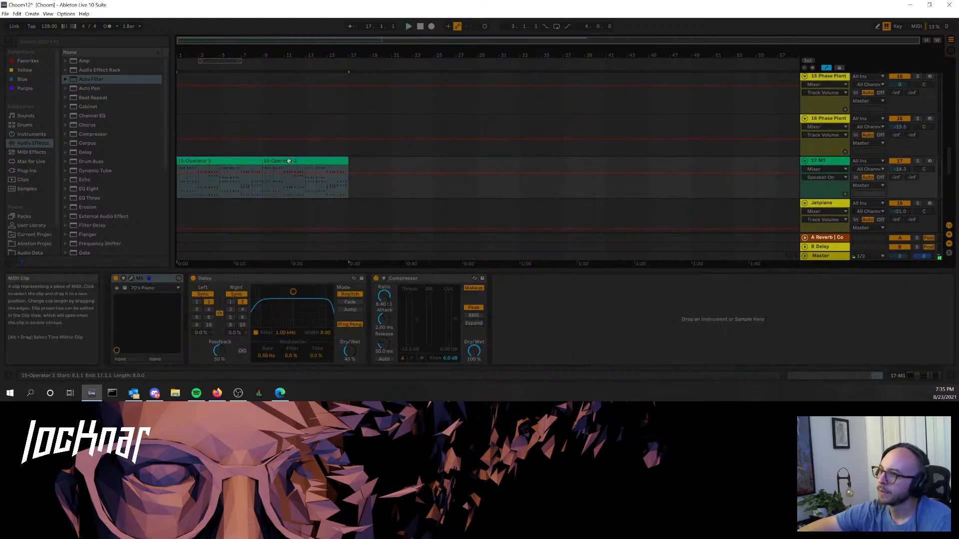
key(ctrl+d)
click(240, 158)
key(space)
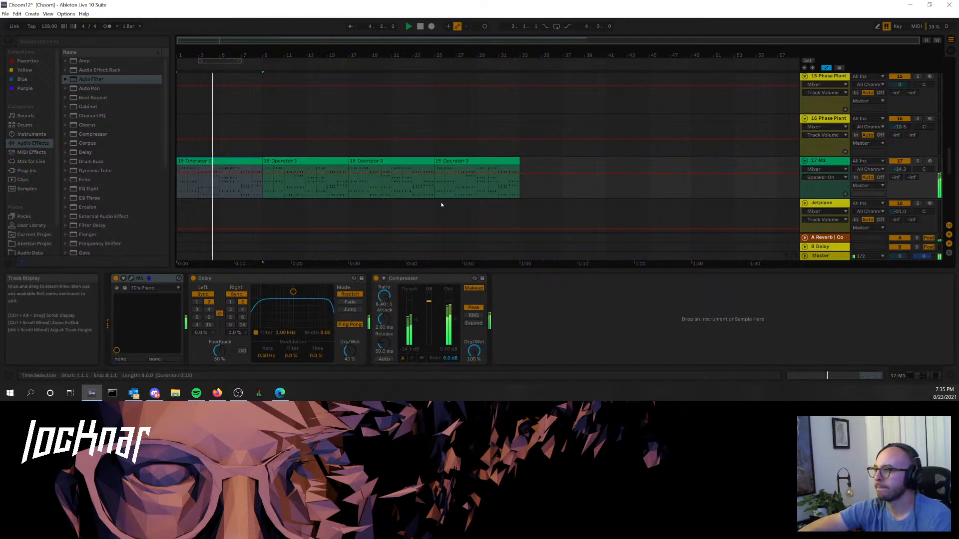
- Copy the scene 1 WoahBass clip from Session View, paste it at bar 1 of the WoahBass arrangement track and start playback
key(Tab)
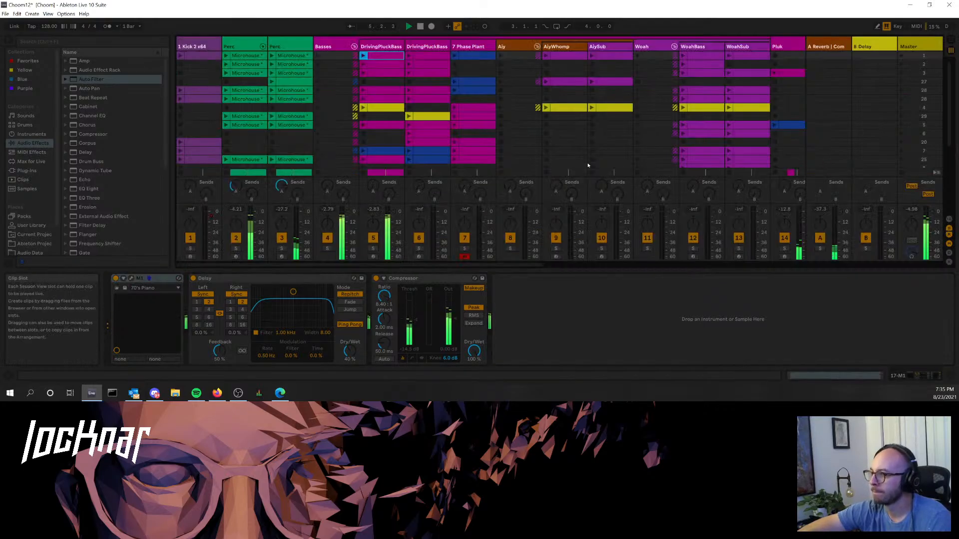
click(709, 55)
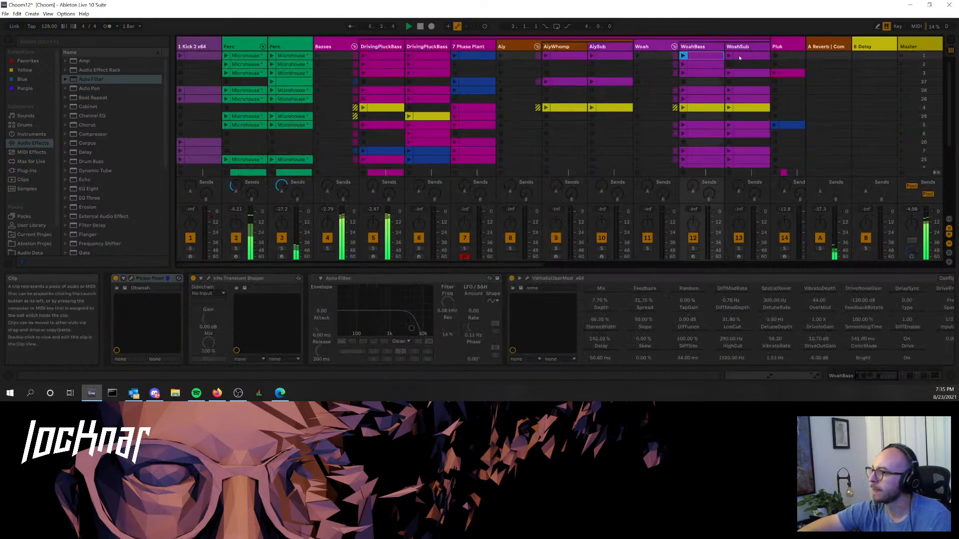
key(Tab)
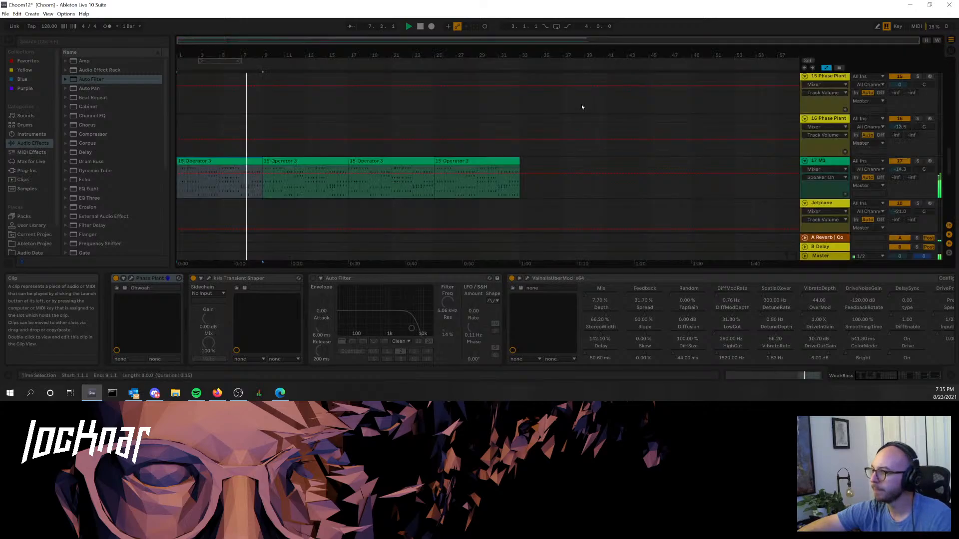
scroll(310, 116, down, 5)
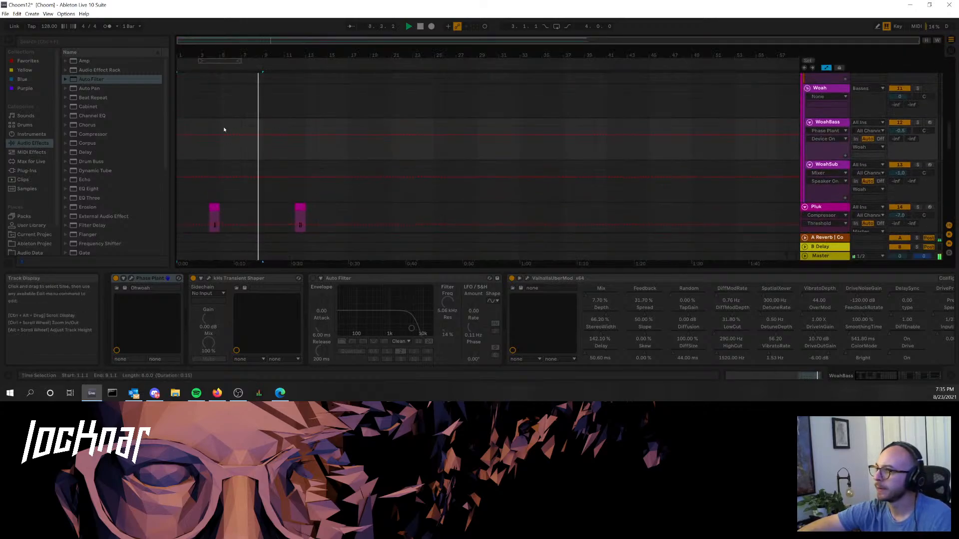
click(179, 122)
key(ctrl+v)
key(space)
- Extend the pasted WoahBass clip so it loops through to bar 33
mouse_move(213, 123)
mouse_down()
mouse_move(433, 121)
mouse_move(214, 112)
mouse_up()
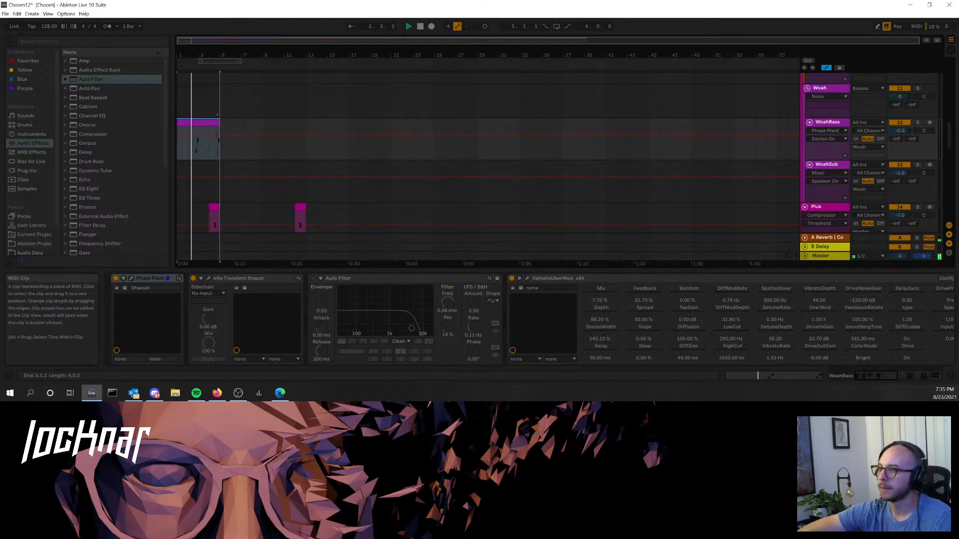
drag(218, 153, 218, 122)
click(216, 123)
click(206, 122)
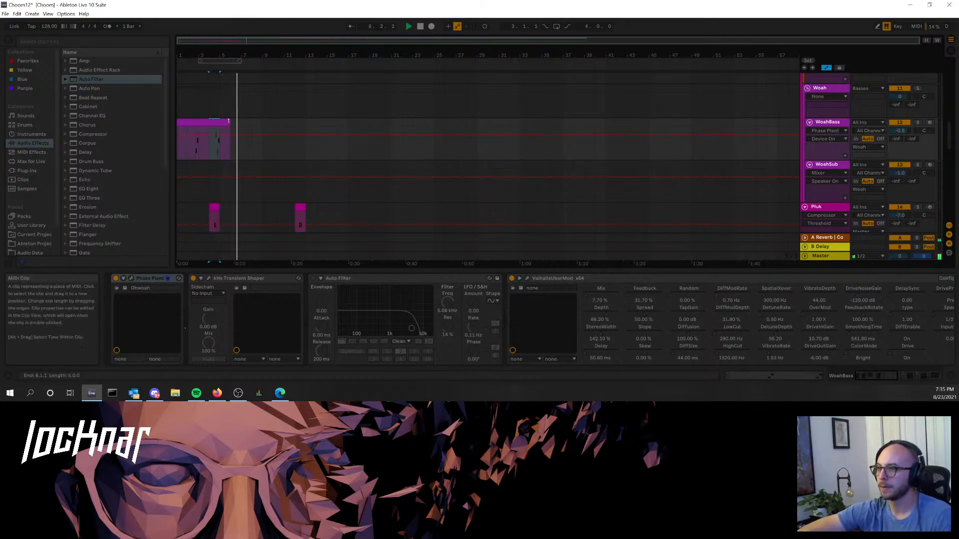
drag(231, 122, 520, 121)
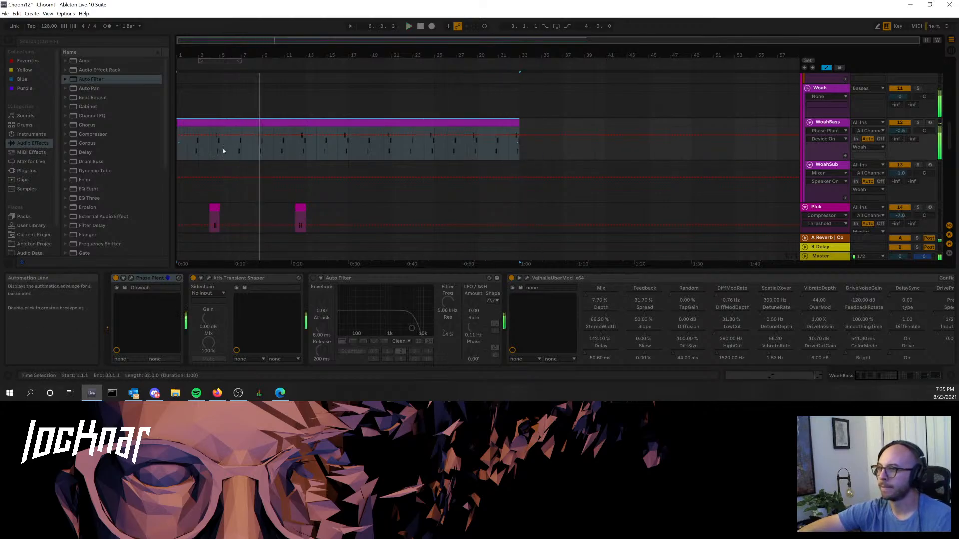
- Split the WoahBass clip and delete its bar 4 section, leaving a one-bar gap before bar 5
key(space)
key(space)
drag(211, 143, 266, 127)
key(ctrl+e)
click(218, 122)
key(Delete)
- Delete bars 8, 12 and 16 from the WoahBass clip so each four-bar phrase ends with a one-bar gap
click(256, 145)
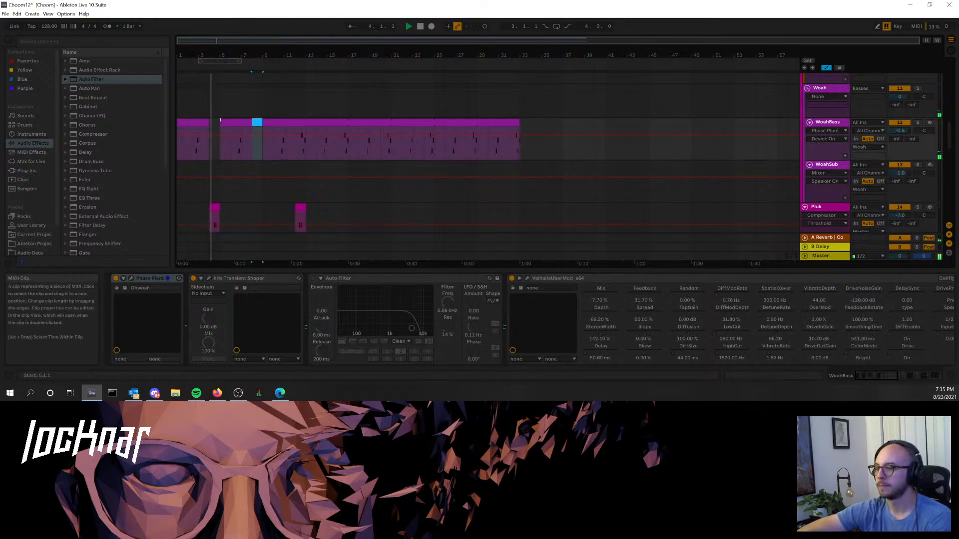
key(Delete)
click(299, 155)
key(Delete)
click(344, 149)
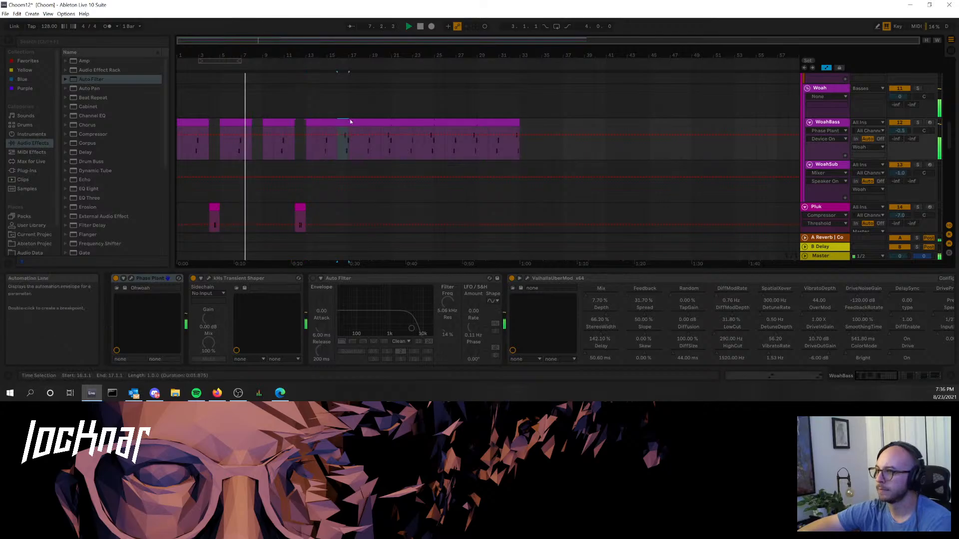
key(Delete)
drag(386, 149, 398, 120)
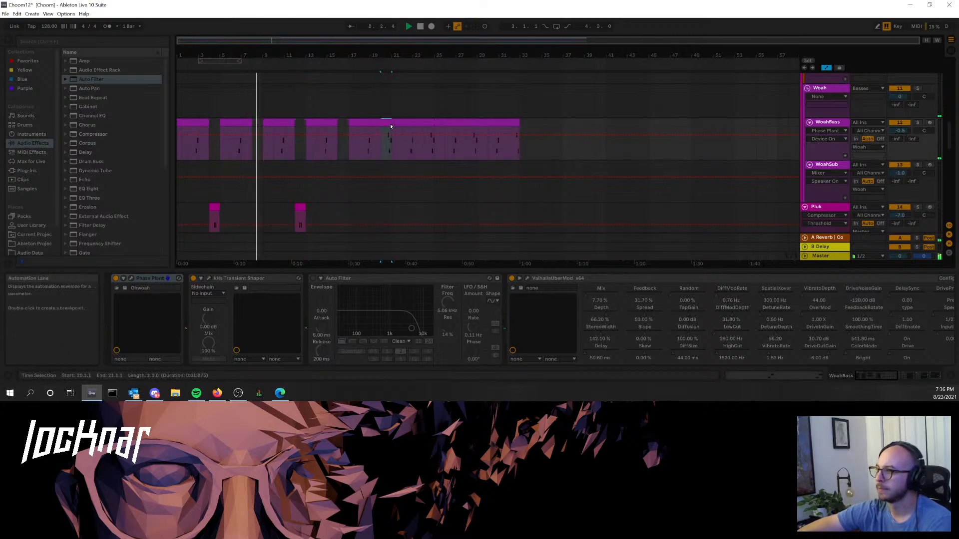
click(349, 135)
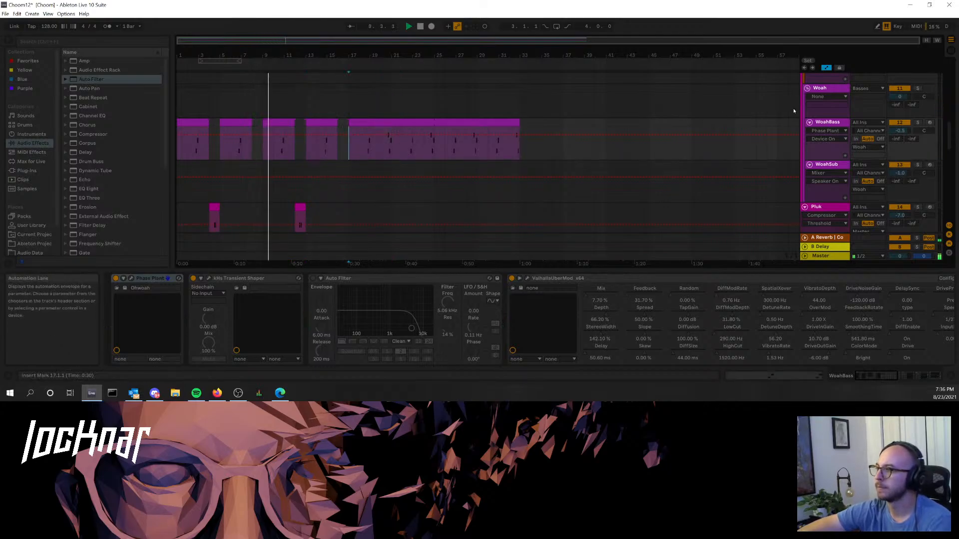
- Insert an Auto Filter directly after Phase Plant on the WoahBass track and switch it to high-pass
double_click(838, 123)
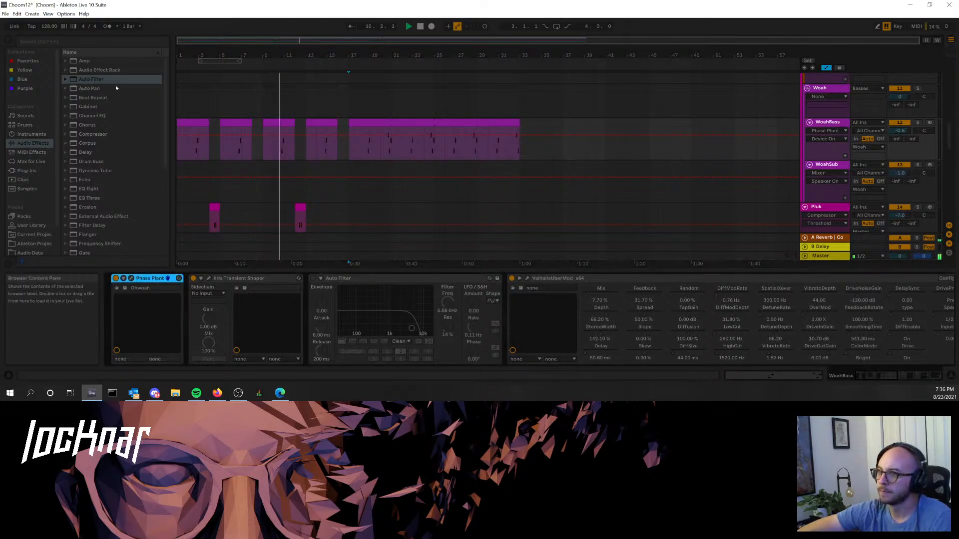
drag(111, 80, 220, 286)
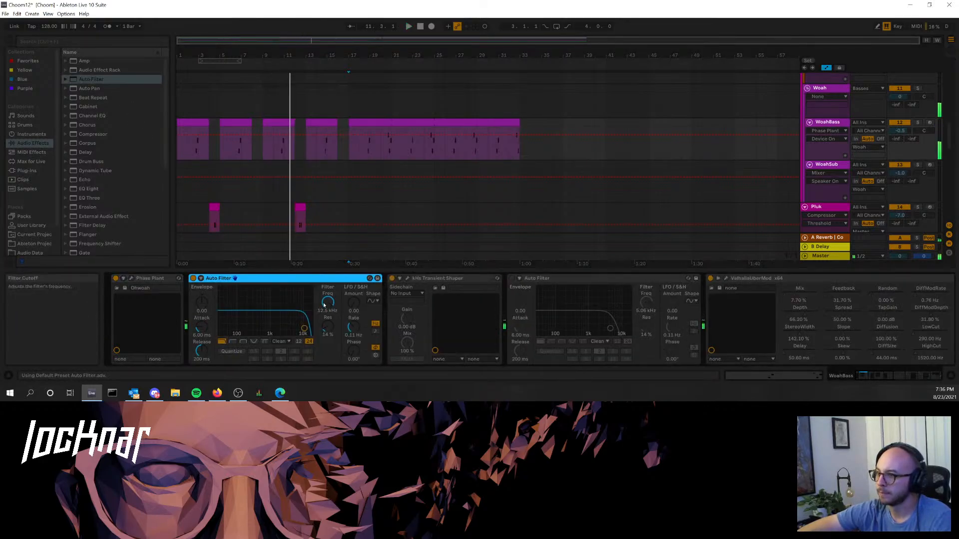
click(234, 342)
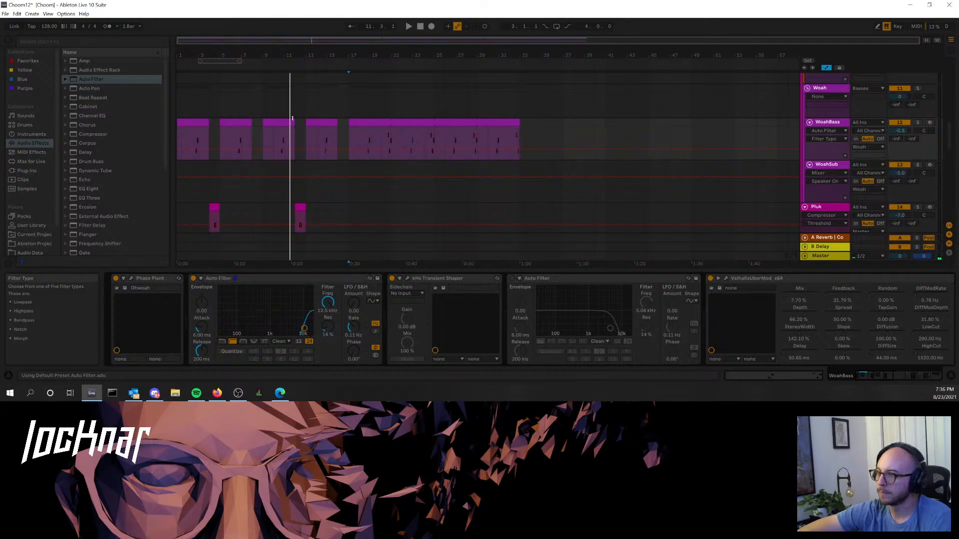
- Audition WoahBass from bar 10 while adjusting the new high-pass filter's cutoff, and set it to 472 Hz
click(276, 137)
key(space)
drag(327, 304, 328, 393)
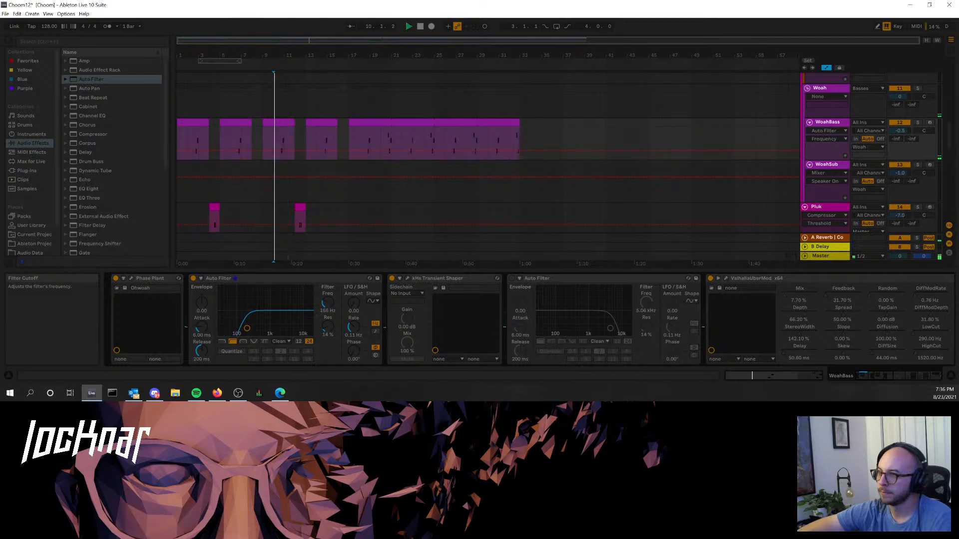
drag(327, 302, 327, 339)
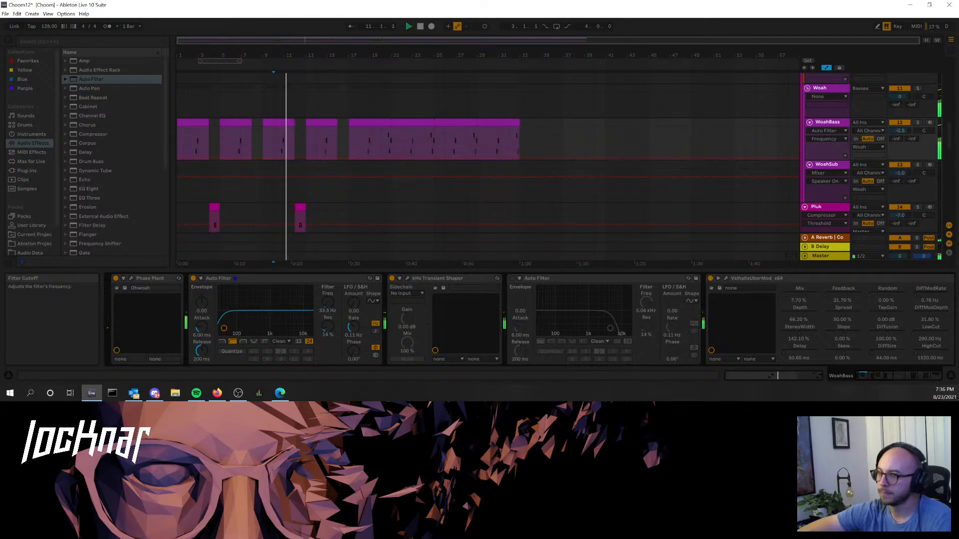
drag(286, 56, 329, 250)
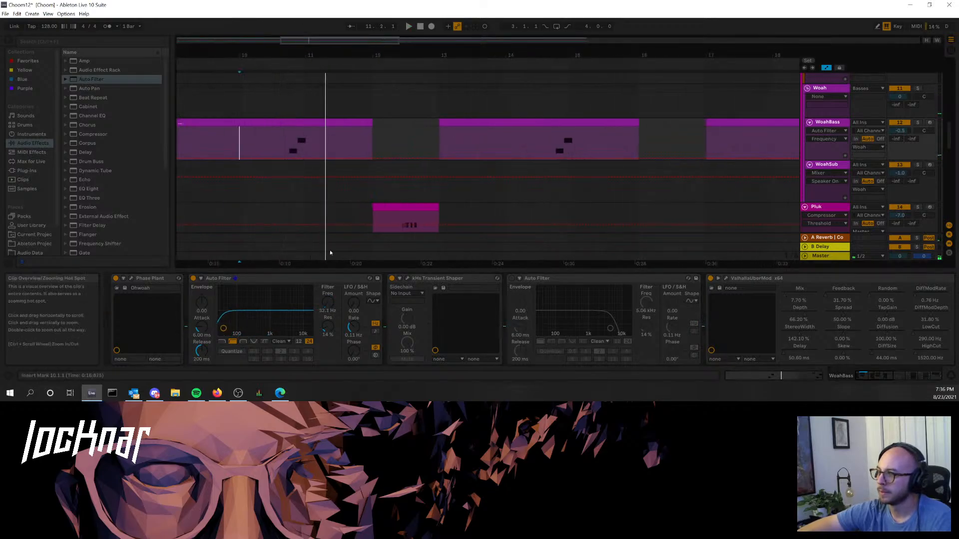
drag(325, 301, 324, 260)
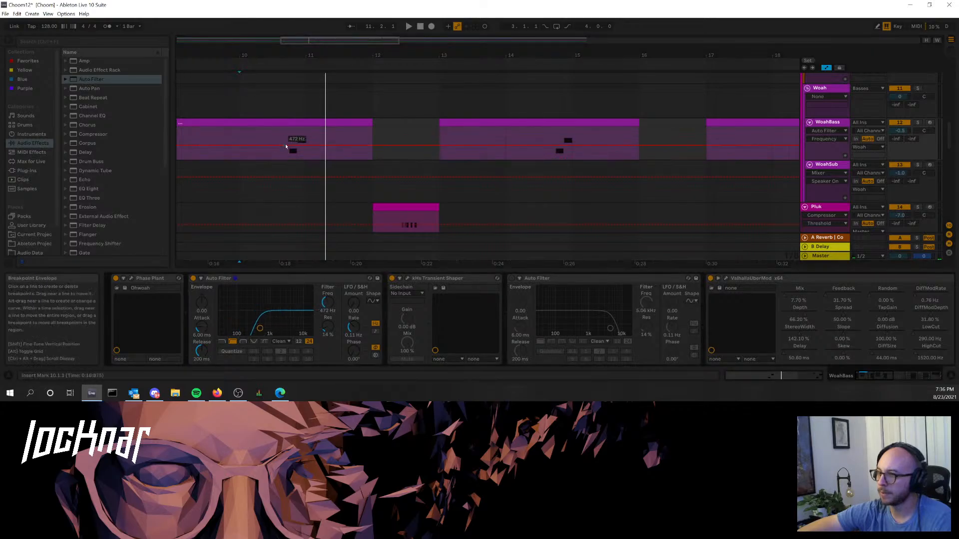
- Automate the high-pass frequency to rise to about 5 kHz just before bar 11, and set the resonance to 0 %
drag(297, 146, 293, 151)
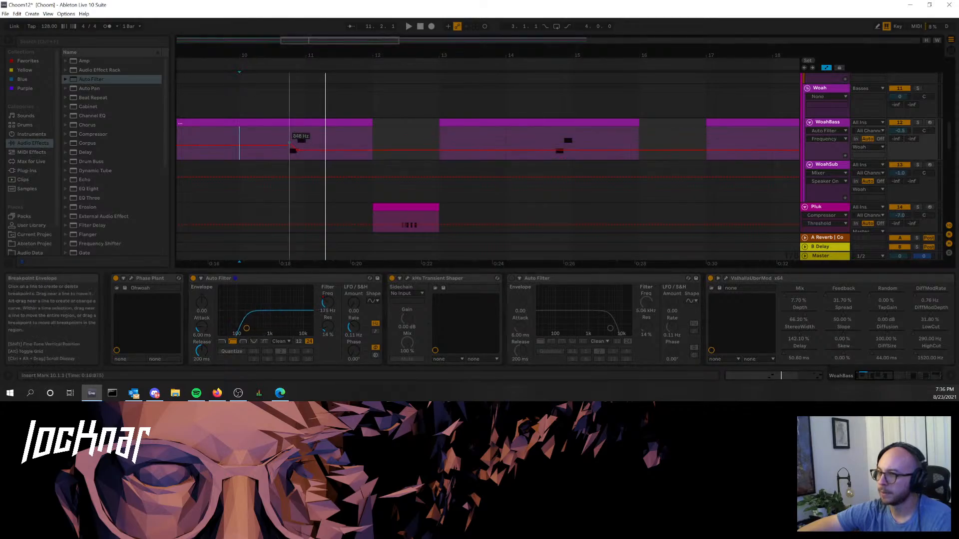
click(289, 137)
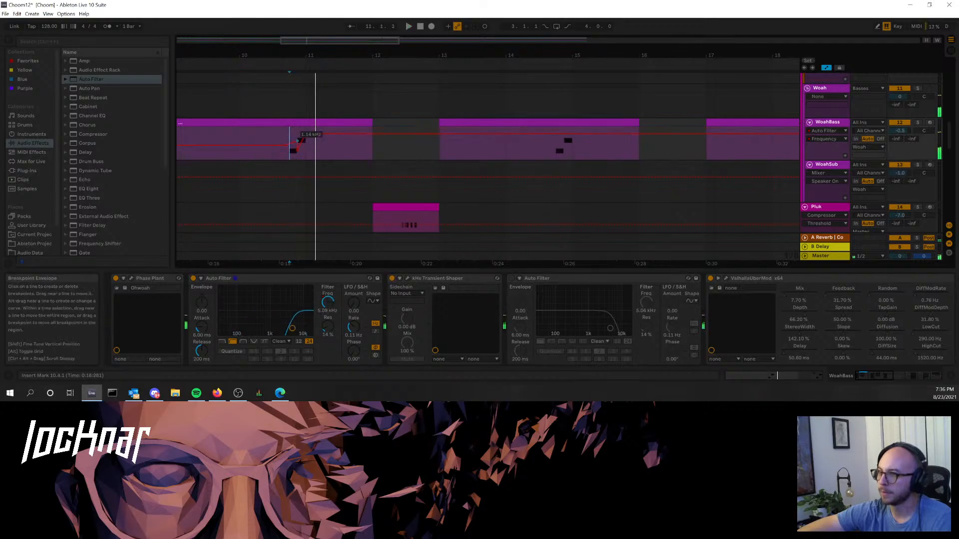
key(space)
drag(327, 328, 328, 344)
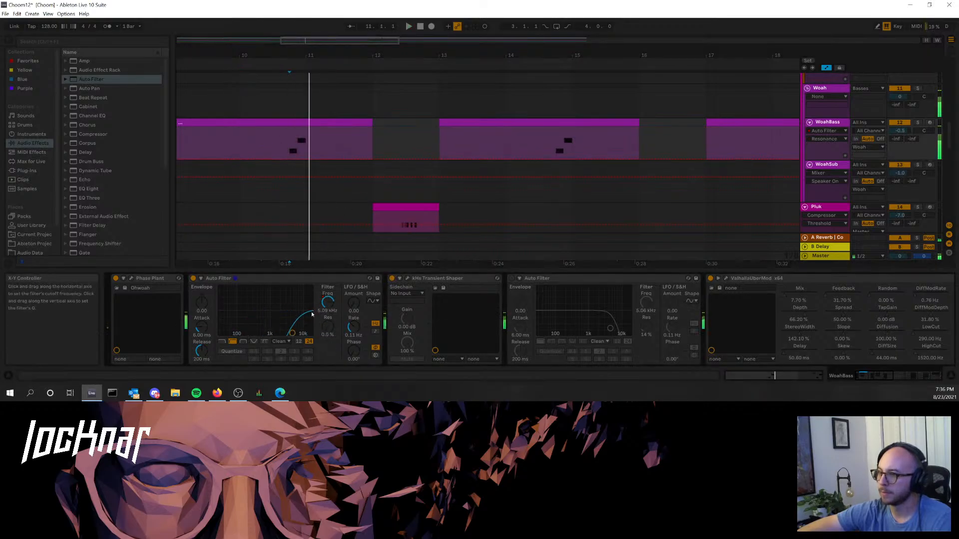
- Reshape the high-pass frequency automation before bar 11 so the rise peaks at 944 Hz, checking it by playback
key(space)
drag(306, 134, 294, 152)
key(space)
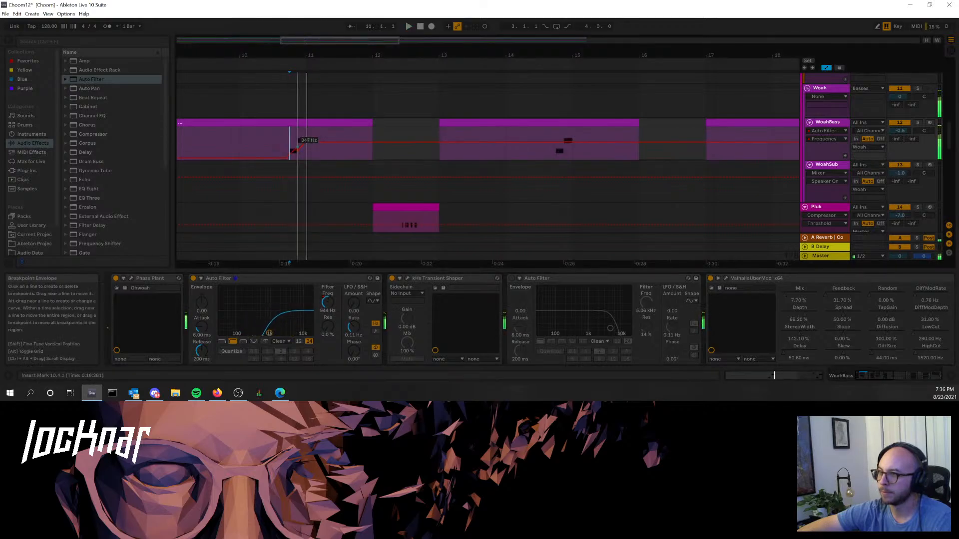
key(space)
drag(306, 147, 289, 158)
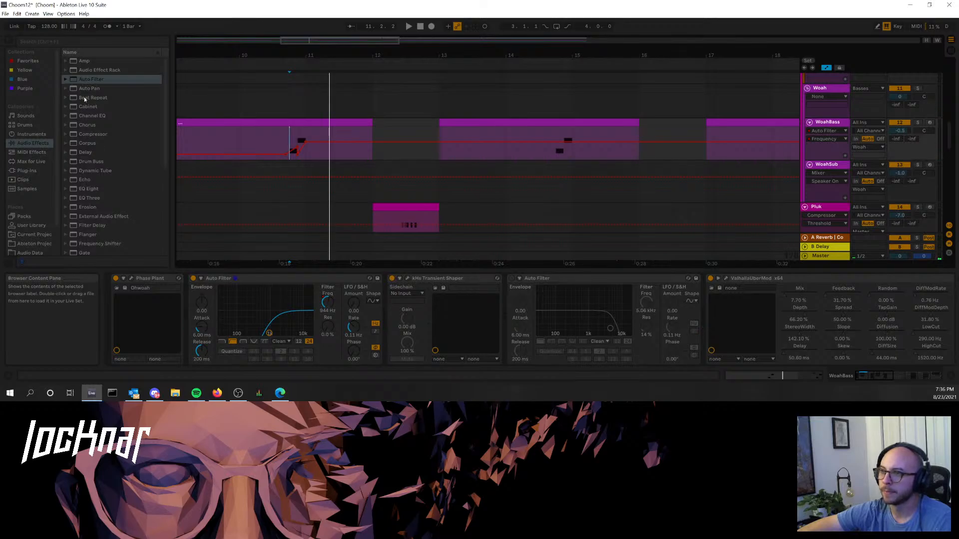
- Insert a Delay after the high-pass Auto Filter on WoahBass, with Ping Pong on and Dry/Wet at 24 %
scroll(105, 133, down, 3)
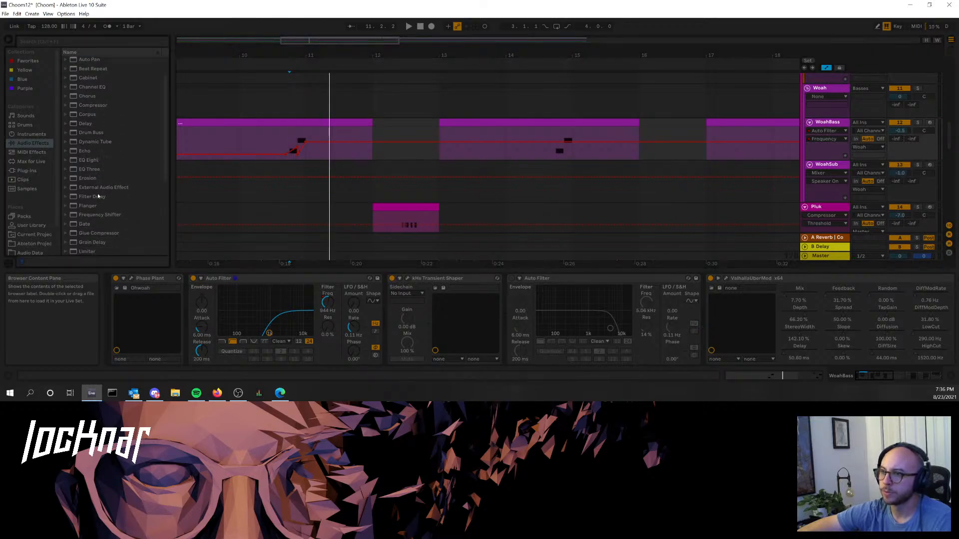
drag(87, 124, 347, 334)
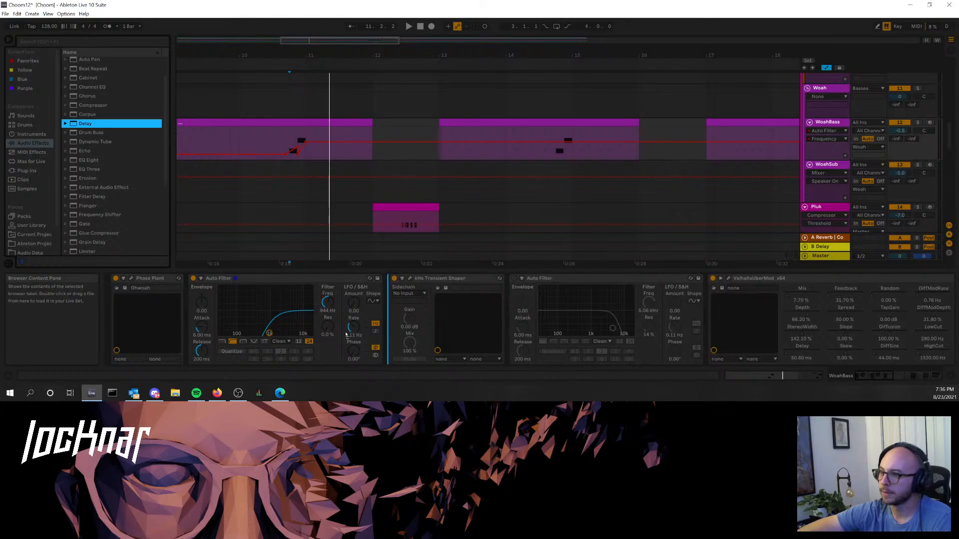
drag(533, 345, 539, 349)
key(space)
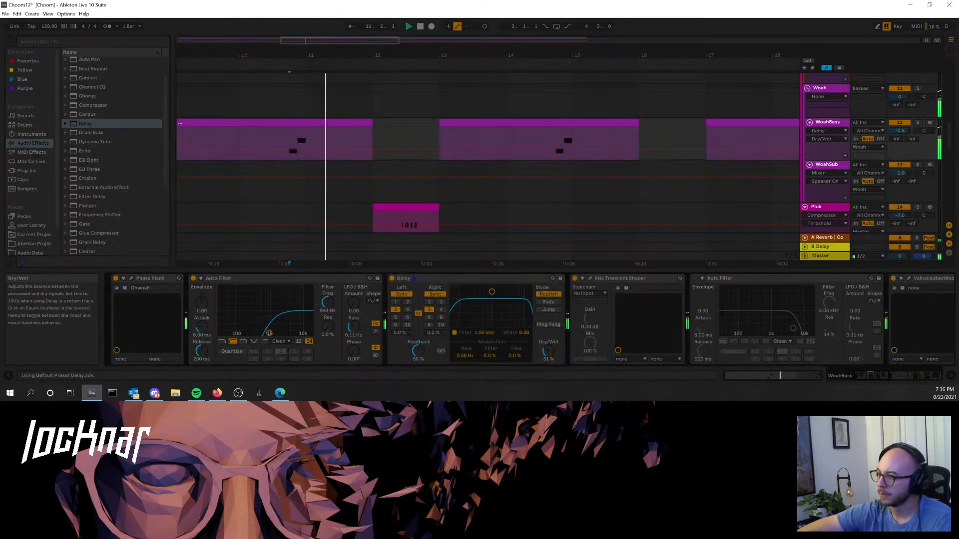
click(548, 324)
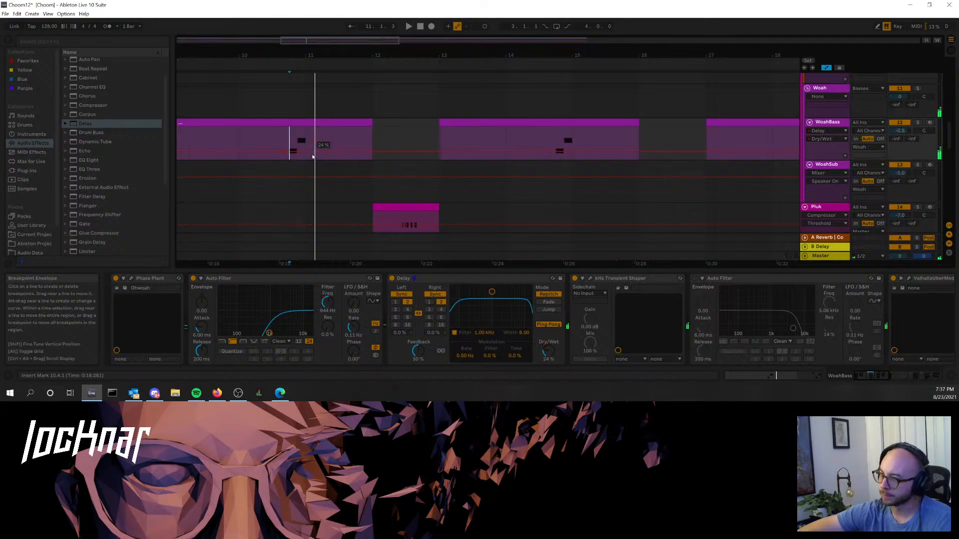
- Automate the Delay's Dry/Wet to rise to 60 % just before bar 11, and show Dry/Wet and filter frequency in separate lanes
drag(302, 162, 306, 156)
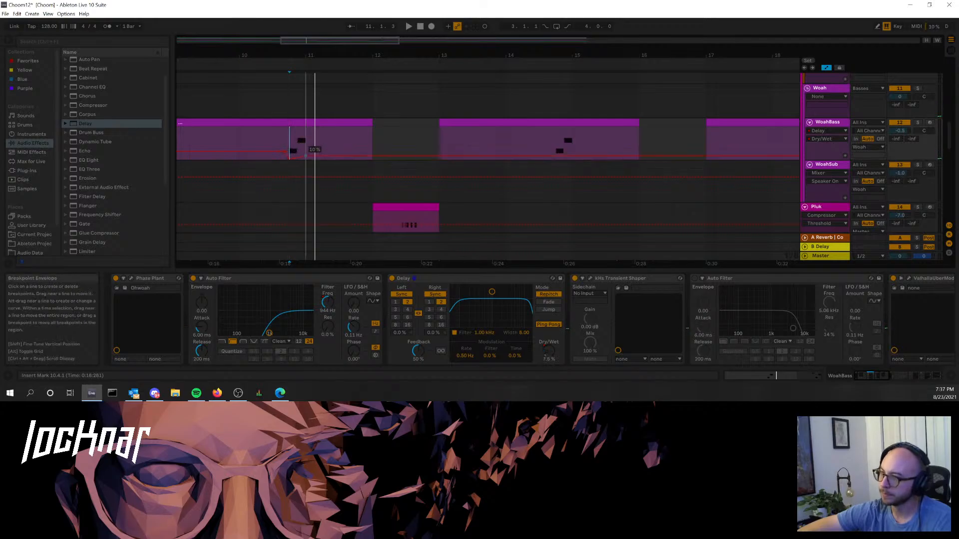
click(845, 156)
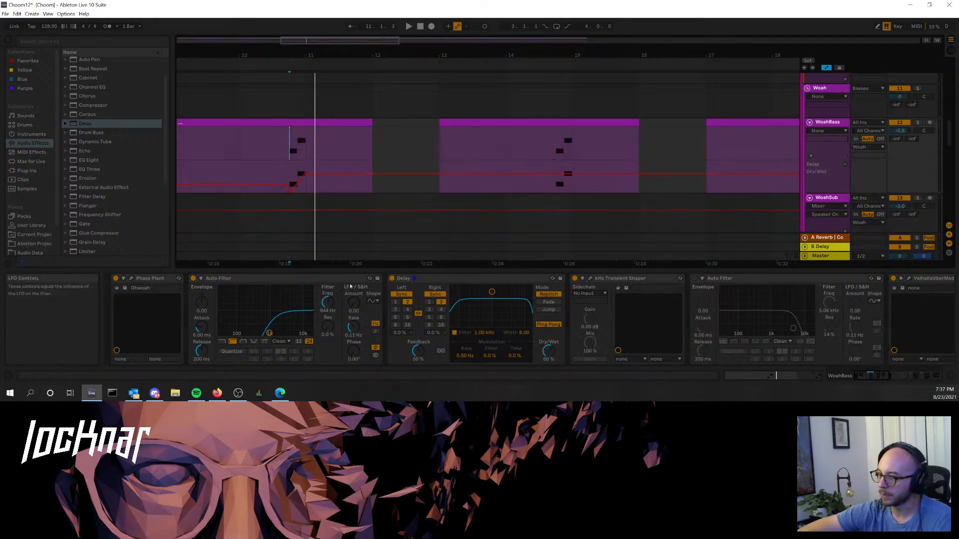
click(327, 302)
scroll(488, 201, down, 2)
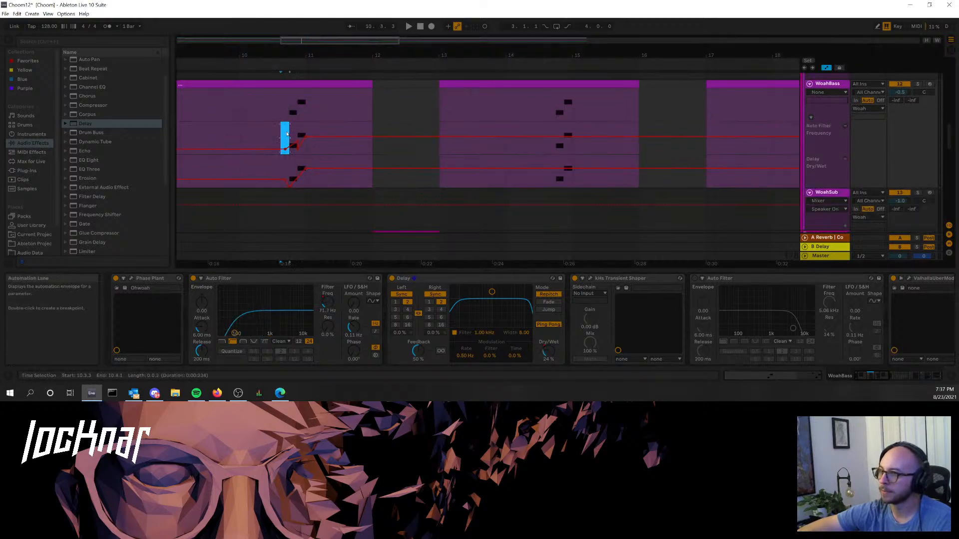
- Play from 10.4.1 and lower the peak of the Delay's Dry/Wet automation to 42 %
click(289, 136)
key(space)
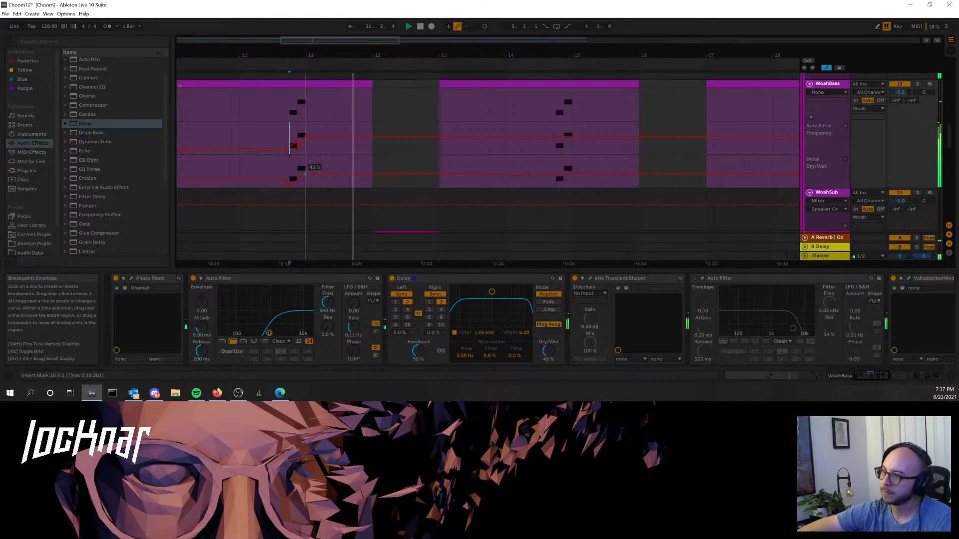
drag(306, 174, 306, 174)
key(space)
key(space)
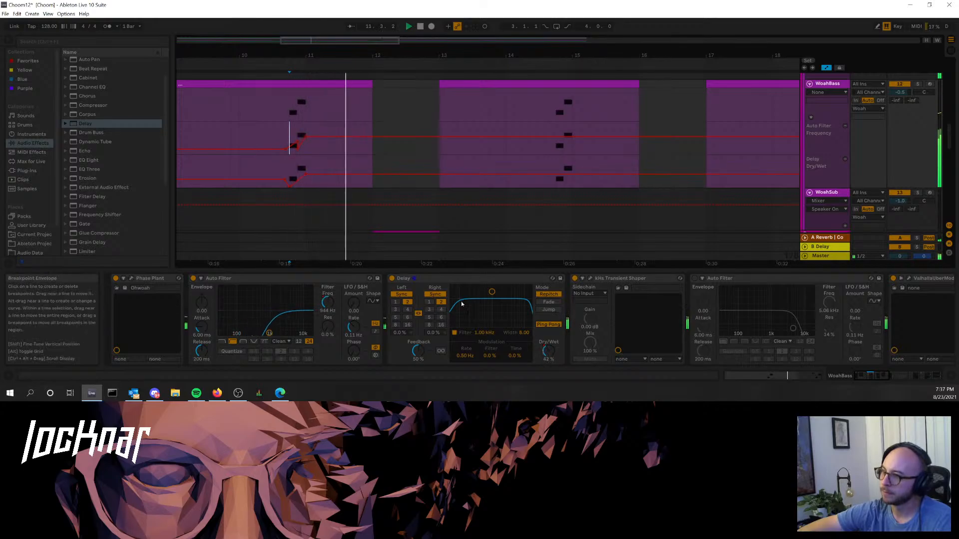
- Shift the Delay's filter to 6.47 kHz with a width of 7.77, and replay the filter rise before bar 11
drag(462, 303, 486, 304)
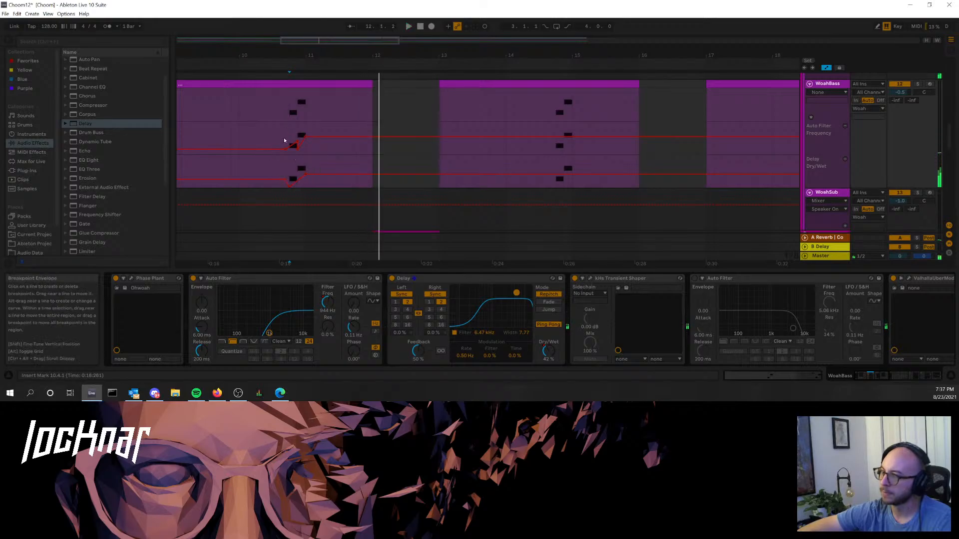
key(space)
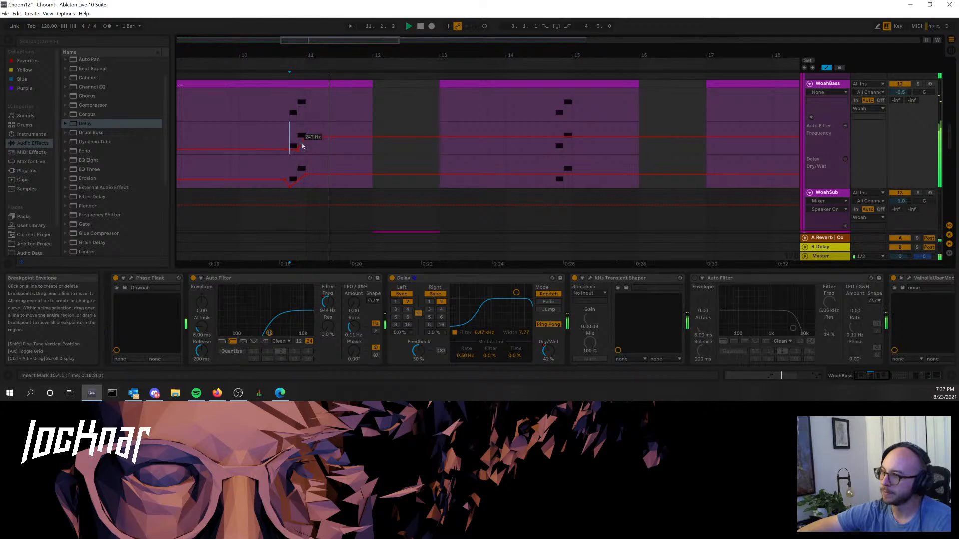
click(265, 135)
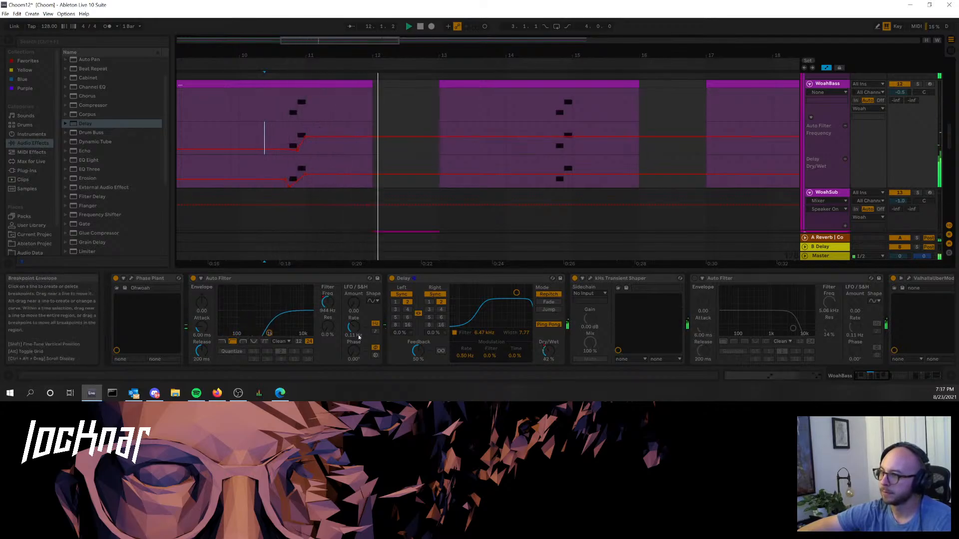
- Stretch the Dry/Wet rise so it peaks around bar 12, and set both delay times to 4 sixteenths
click(551, 357)
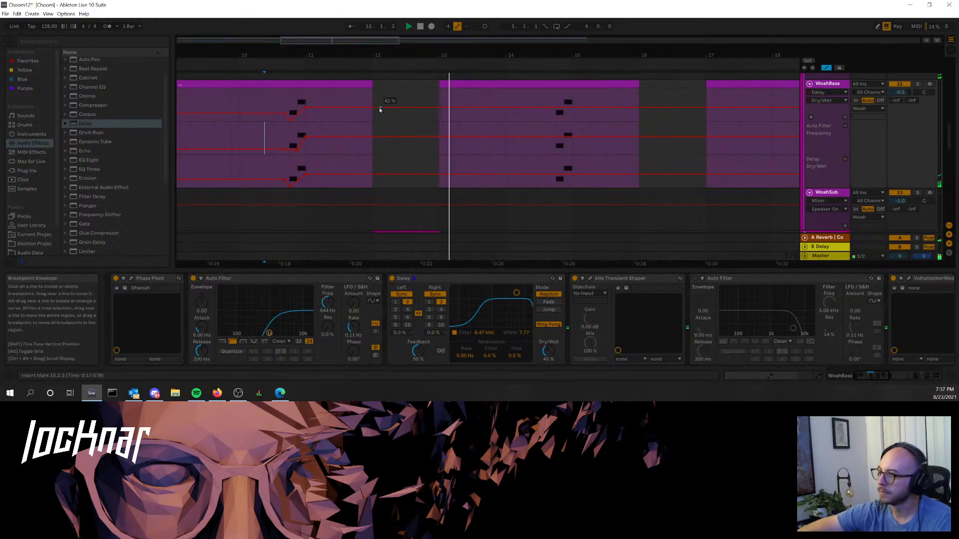
key(space)
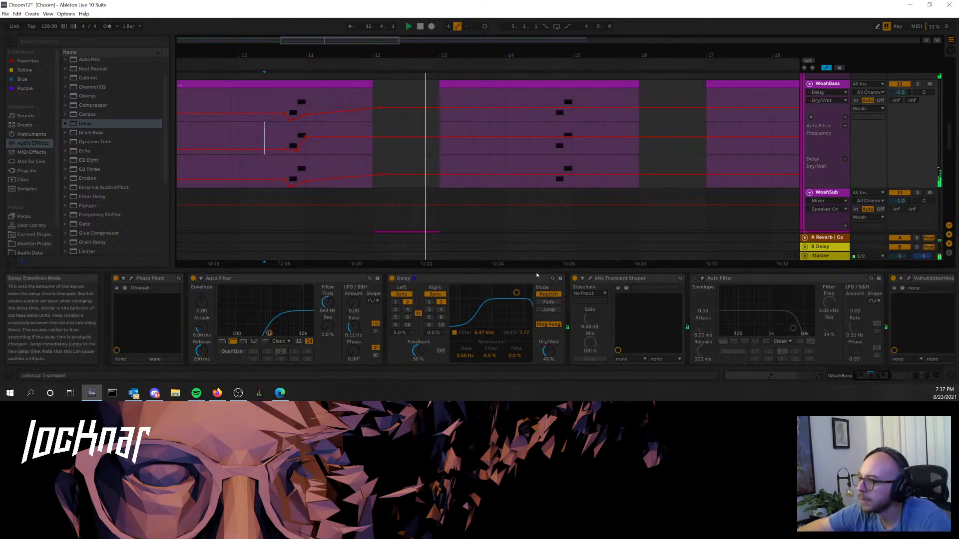
click(441, 310)
key(space)
key(space)
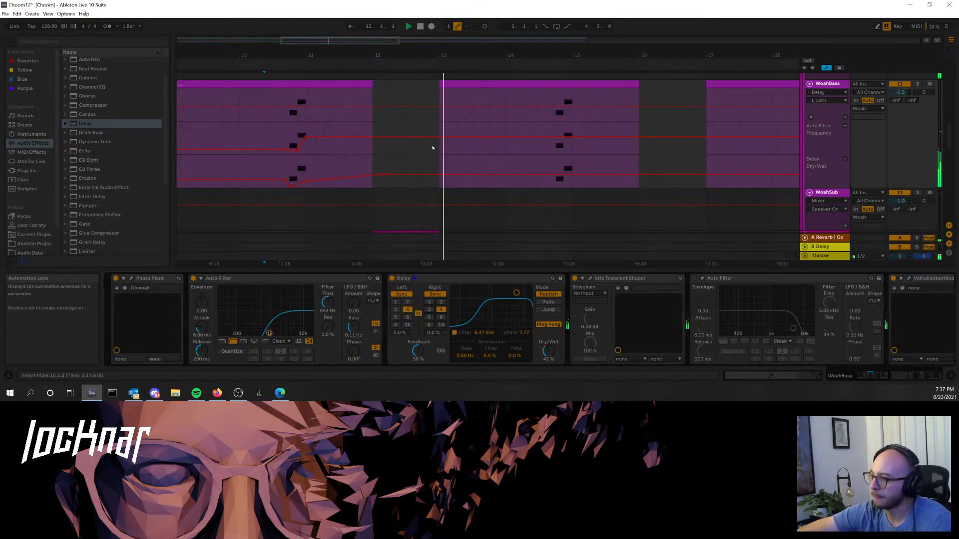
- Copy the filter frequency and Dry/Wet automation from 10.3.1 to 12.1.1 and paste it at the matching point of the bar 5 clip
drag(373, 39, 372, 26)
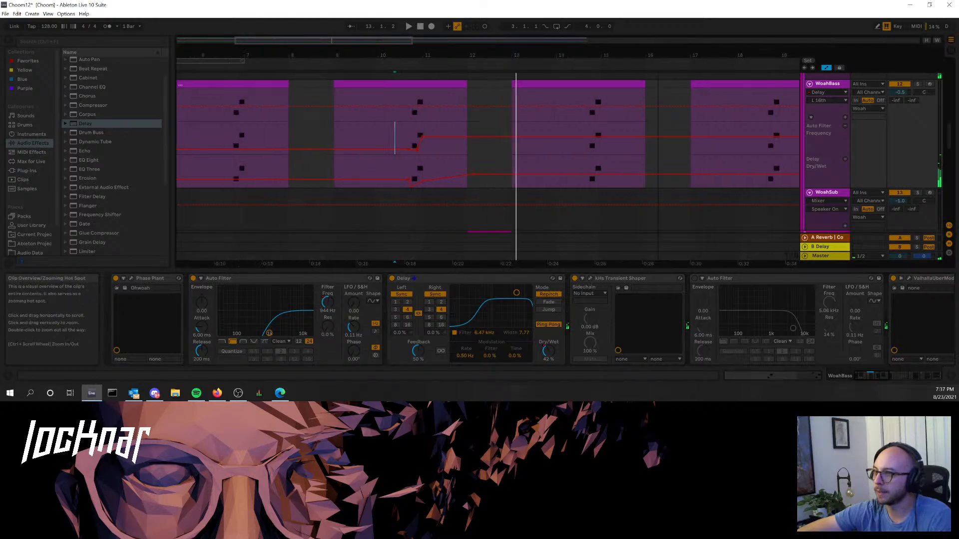
click(397, 124)
drag(396, 125, 467, 167)
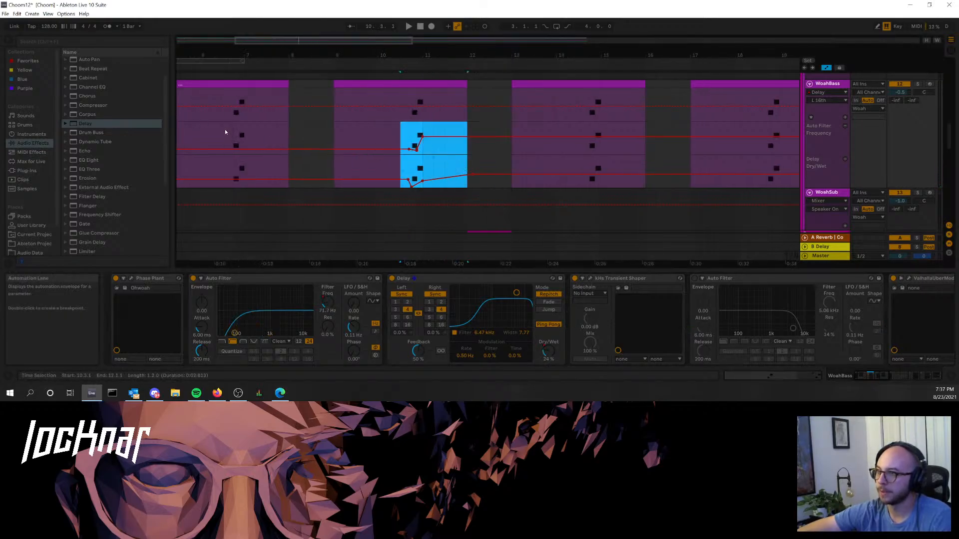
drag(225, 132, 318, 124)
drag(364, 44, 294, 105)
click(239, 138)
key(ctrl+v)
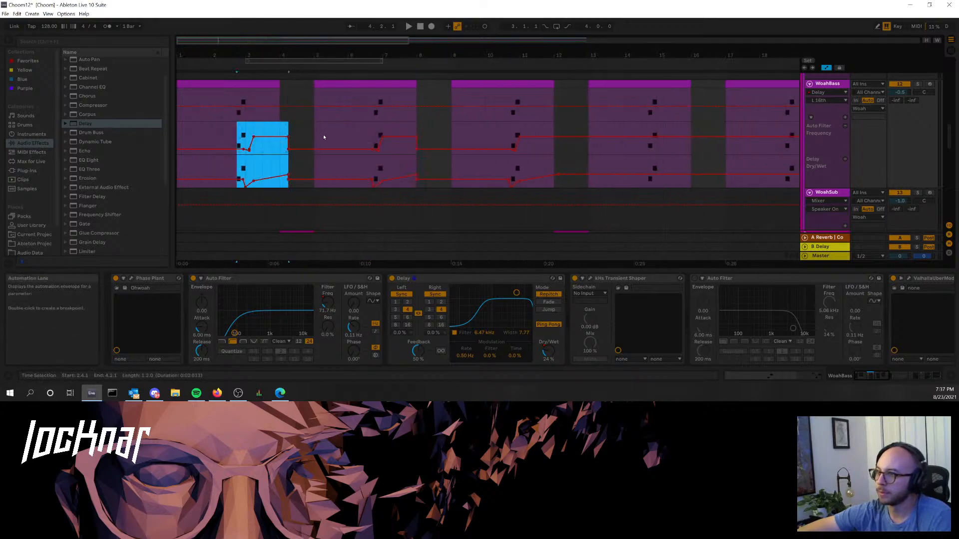
key(ctrl+z)
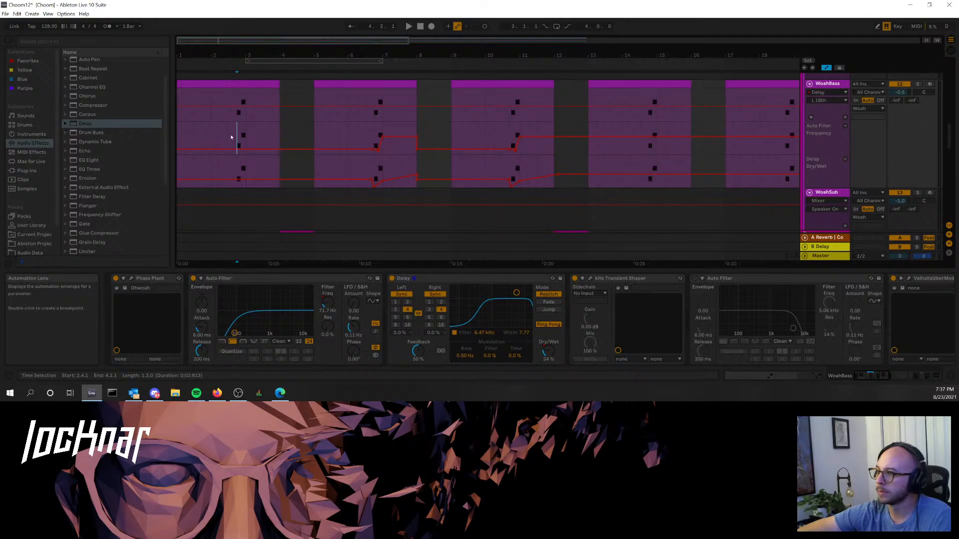
- Paste the copied filter and Dry/Wet automation at the matching point of WoahBass's bar 1 clip, and play it and the bar 5 clip's ending
key(ctrl+v)
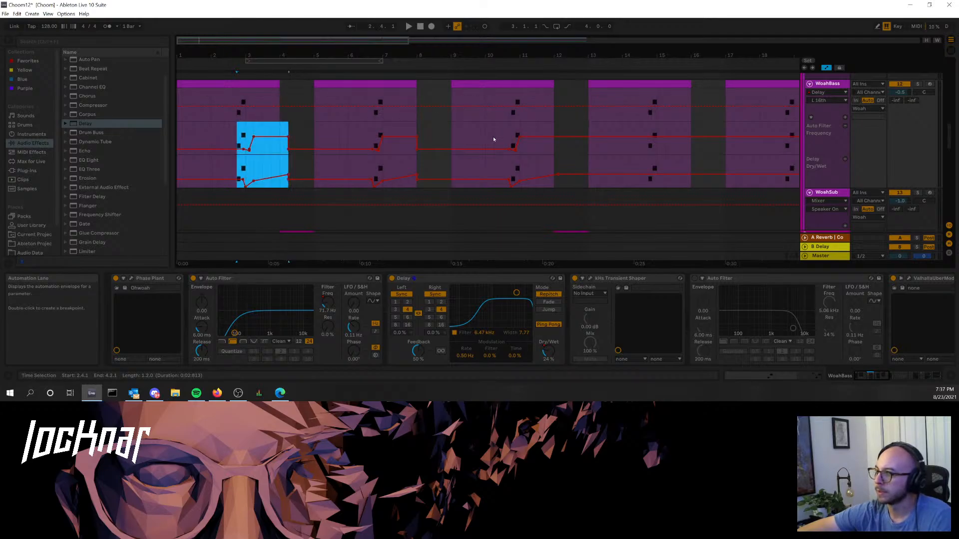
key(ctrl+z)
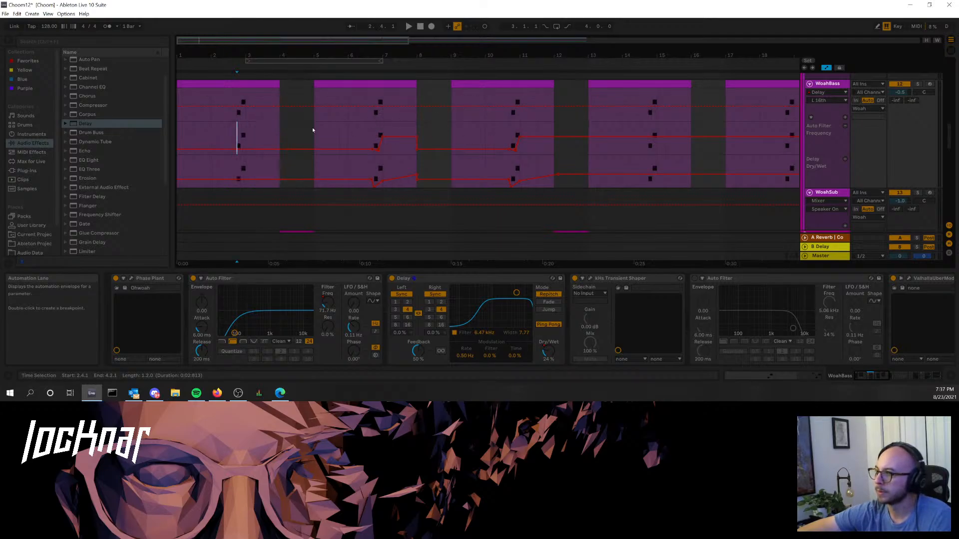
key(ctrl+v)
key(space)
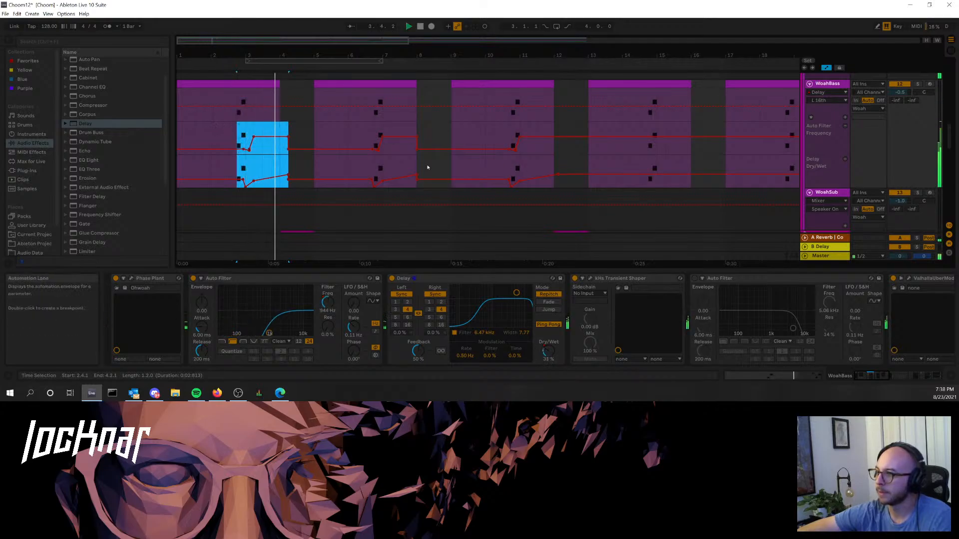
click(371, 161)
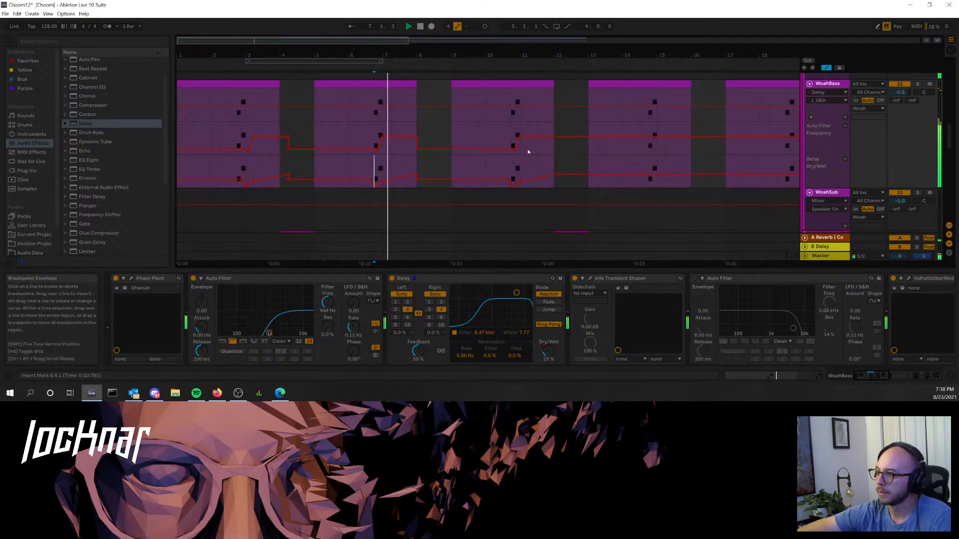
scroll(350, 200, down, 2)
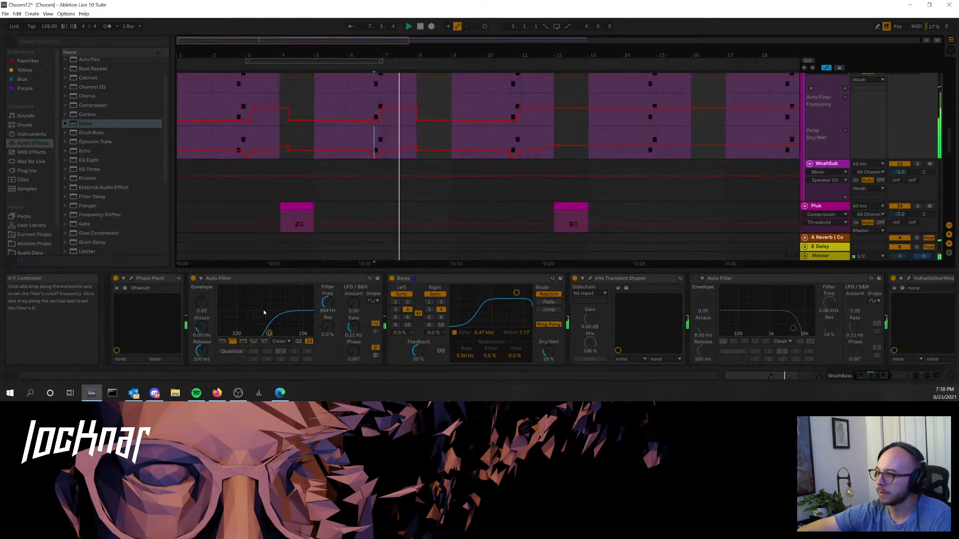
key(space)
scroll(397, 181, up, 2)
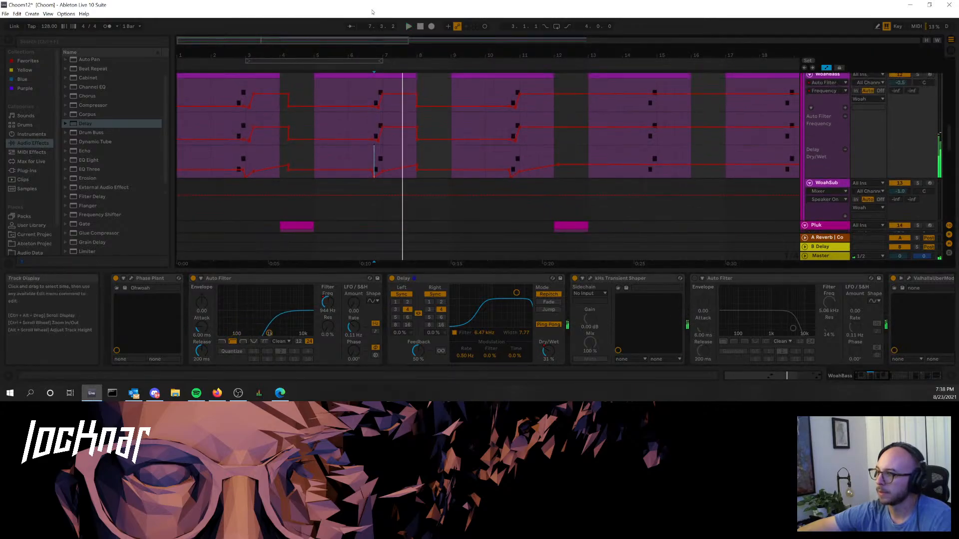
- Copy all three WoahBass automation lanes from 6.3.1 to 8.1.1 and paste them at 2.3.1 and 10.3.1
drag(372, 41, 333, 45)
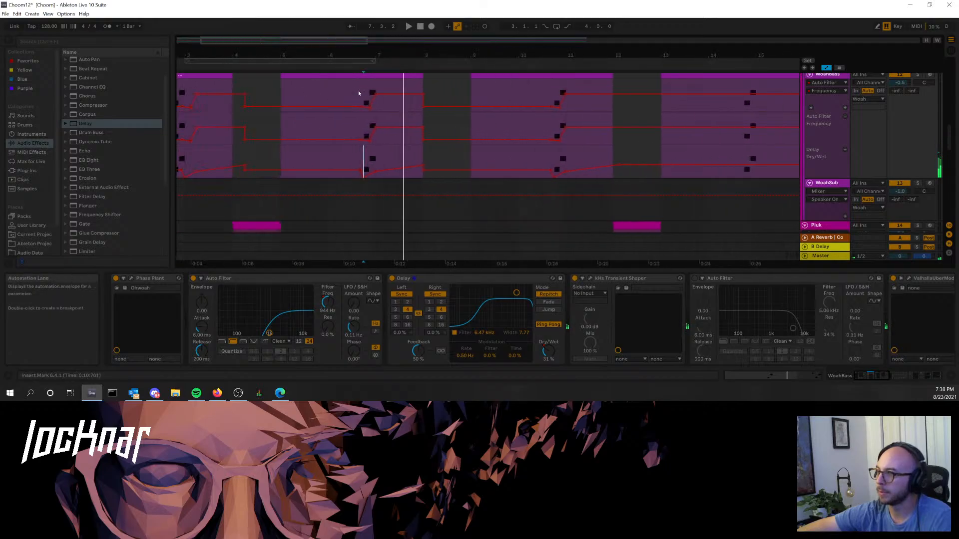
drag(352, 83, 421, 156)
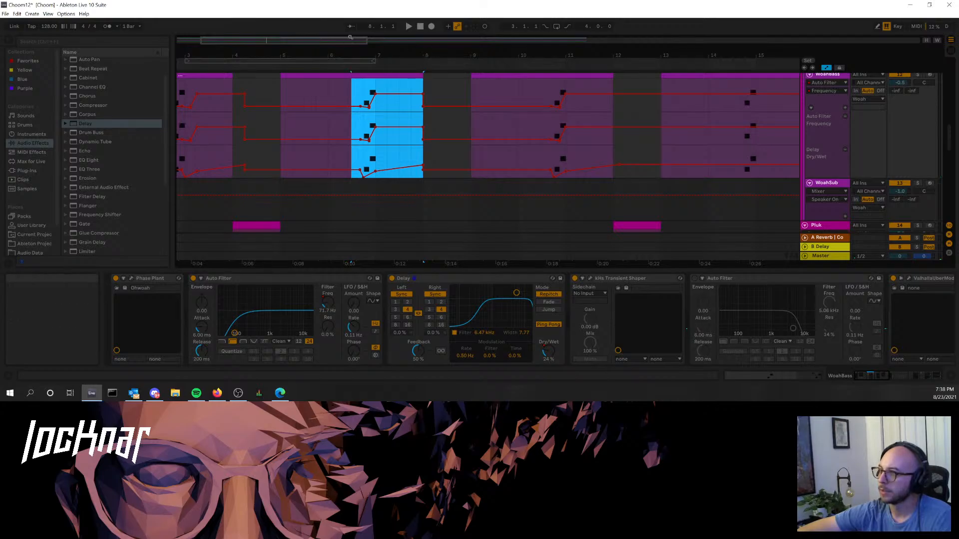
drag(349, 40, 326, 36)
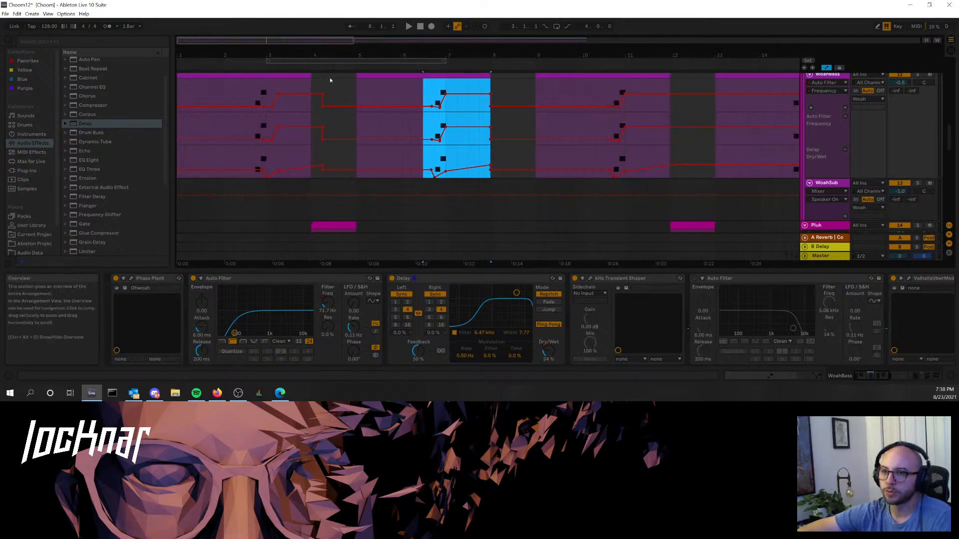
click(244, 94)
key(ctrl+v)
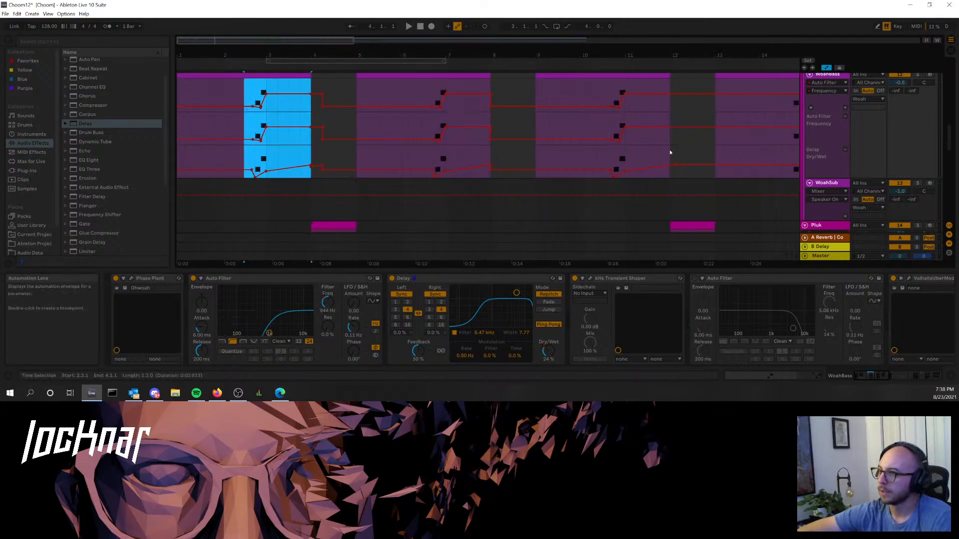
click(602, 94)
key(ctrl+v)
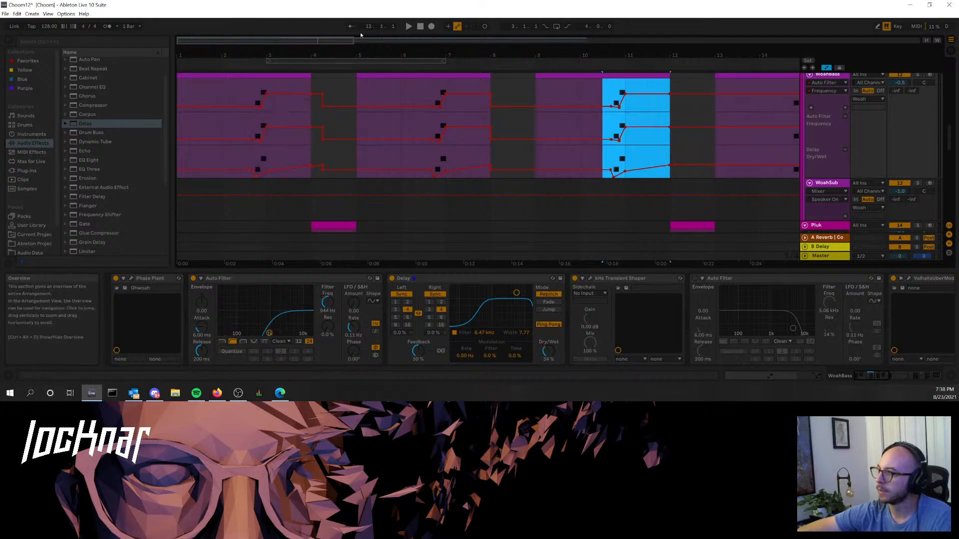
- Paste the copied three-lane automation at 14.3.1 and 18.1.1 on WoahBass
drag(311, 41, 395, 41)
click(486, 93)
key(ctrl+v)
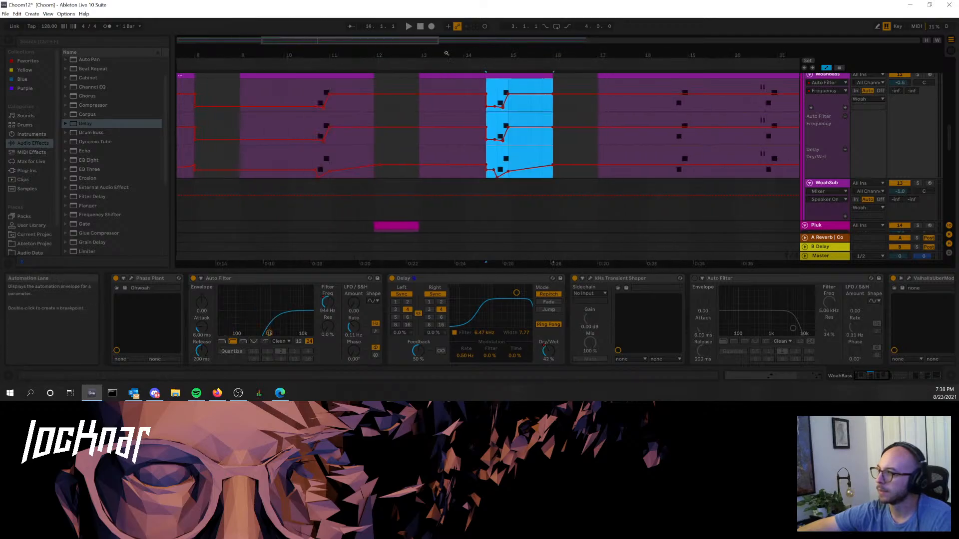
drag(275, 41, 364, 42)
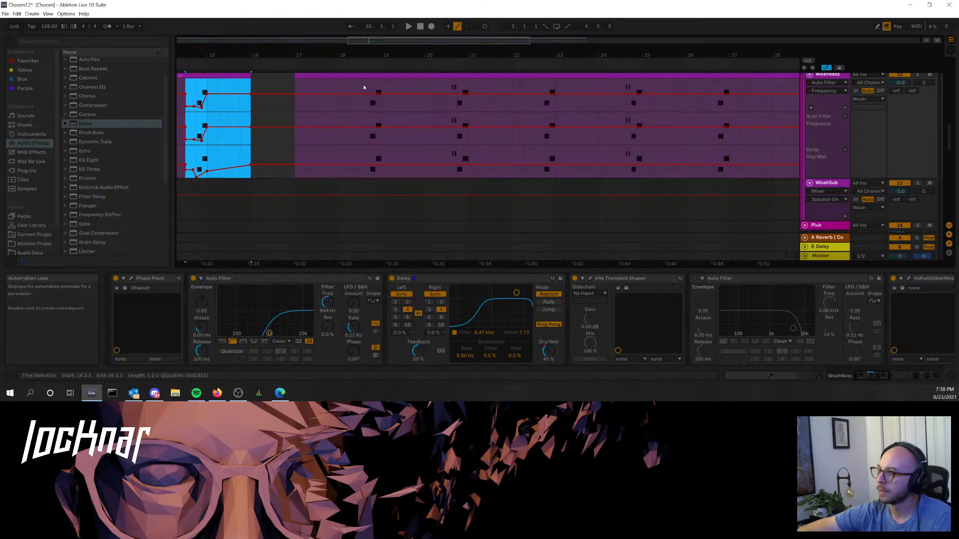
click(338, 88)
key(ctrl+v)
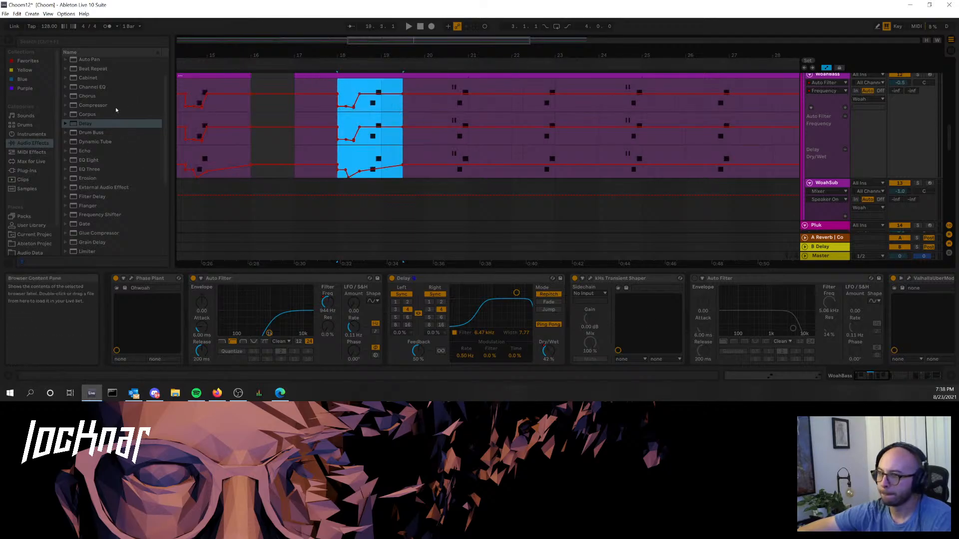
- Insert an Auto Filter between the Delay and the kHs Transient Shaper on WoahBass and lower its low-pass cutoff frequency
click(80, 122)
scroll(86, 95, up, 1)
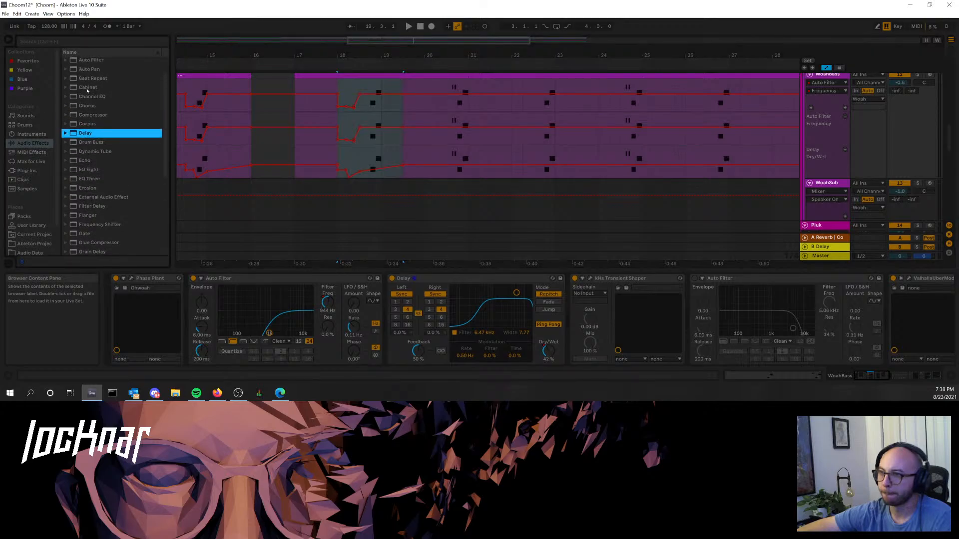
drag(87, 61, 598, 326)
drag(686, 329, 647, 328)
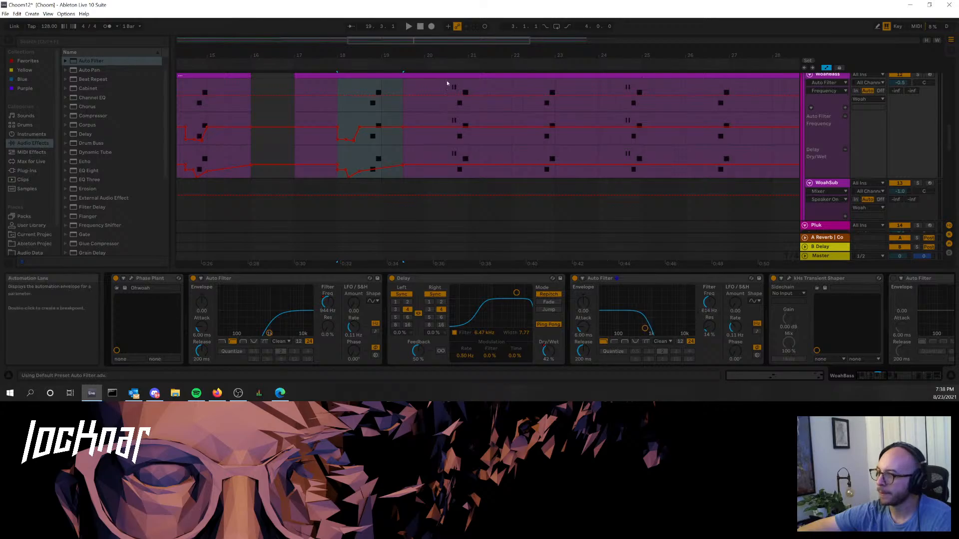
- Automate the new WoahBass filter's frequency to rise gradually from the start to 19.9 kHz at bar 17
drag(448, 56, 409, 58)
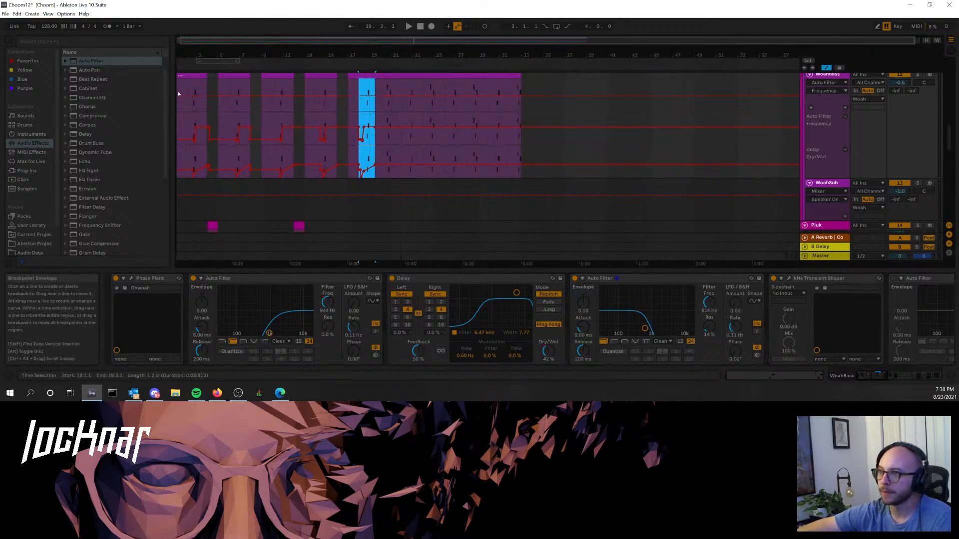
click(359, 95)
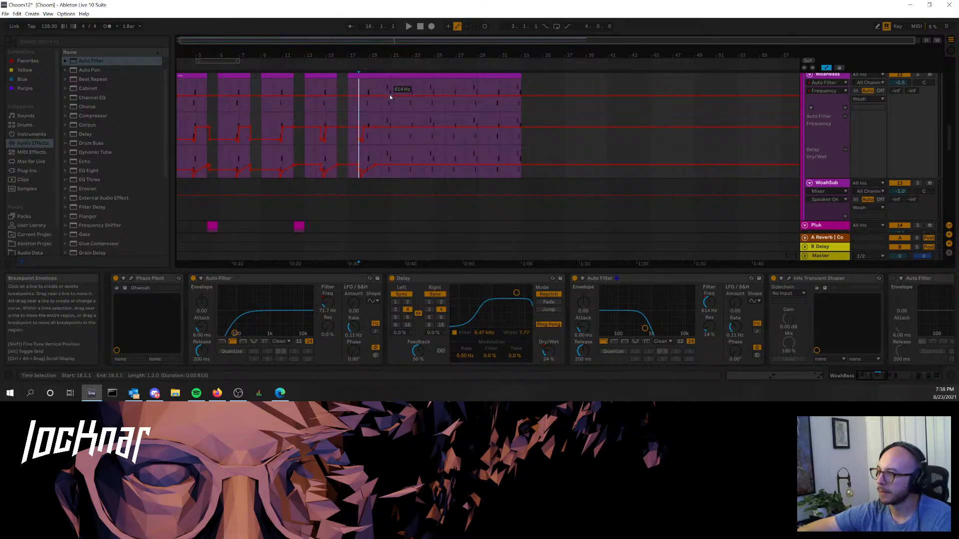
mouse_move(348, 95)
mouse_down()
mouse_move(338, 80)
mouse_move(348, 79)
mouse_up()
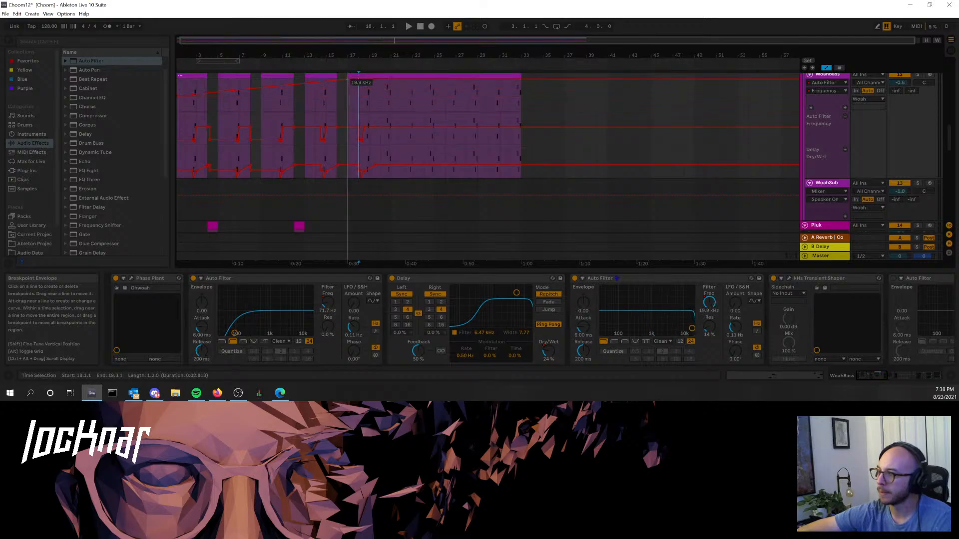
- Play the arrangement from 1.1.1 and look over the WoahBass filter rise and the tracks below it
key(space)
click(182, 85)
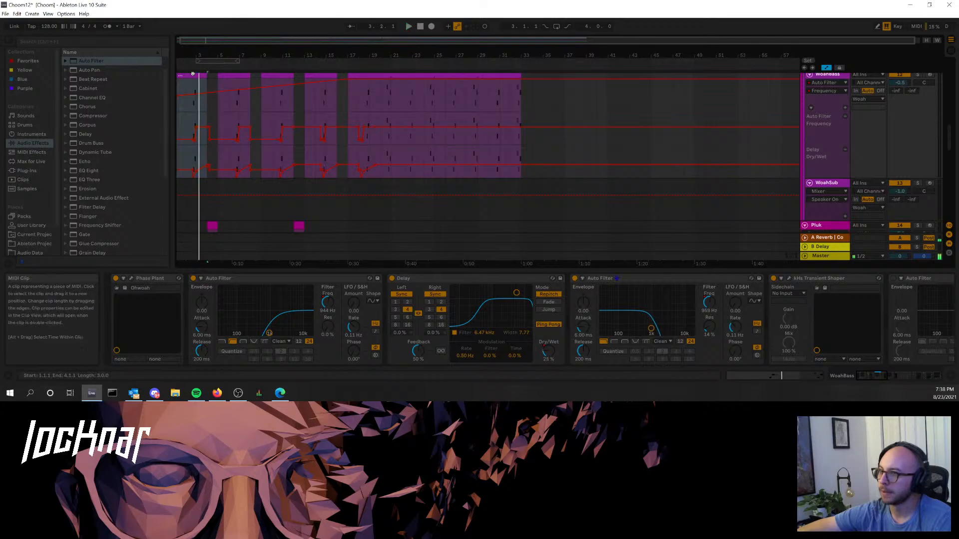
scroll(355, 208, down, 5)
scroll(360, 207, down, 3)
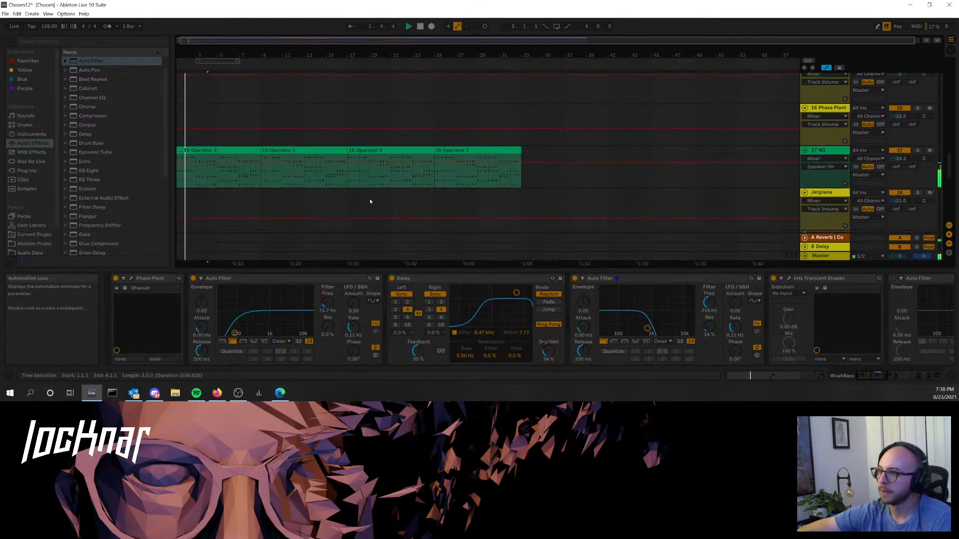
click(499, 176)
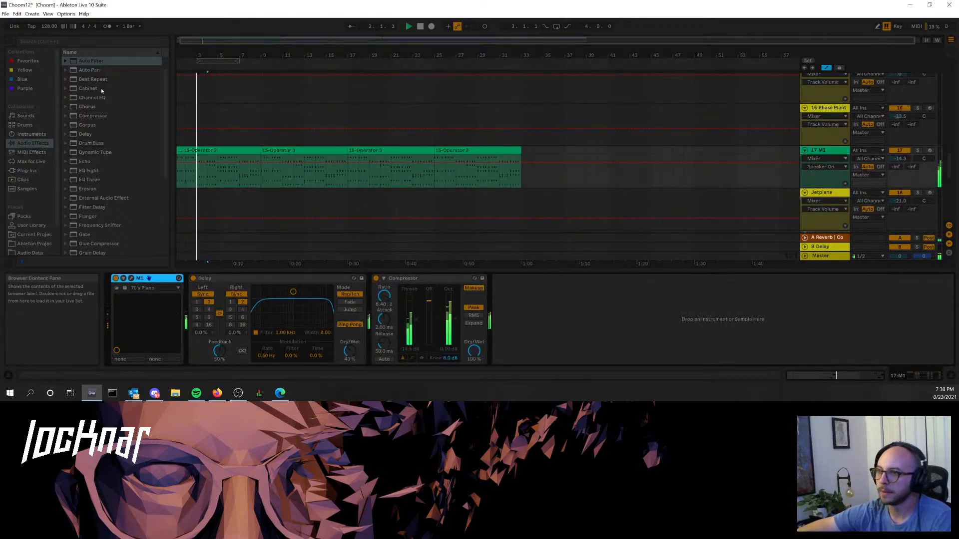
scroll(308, 137, up, 8)
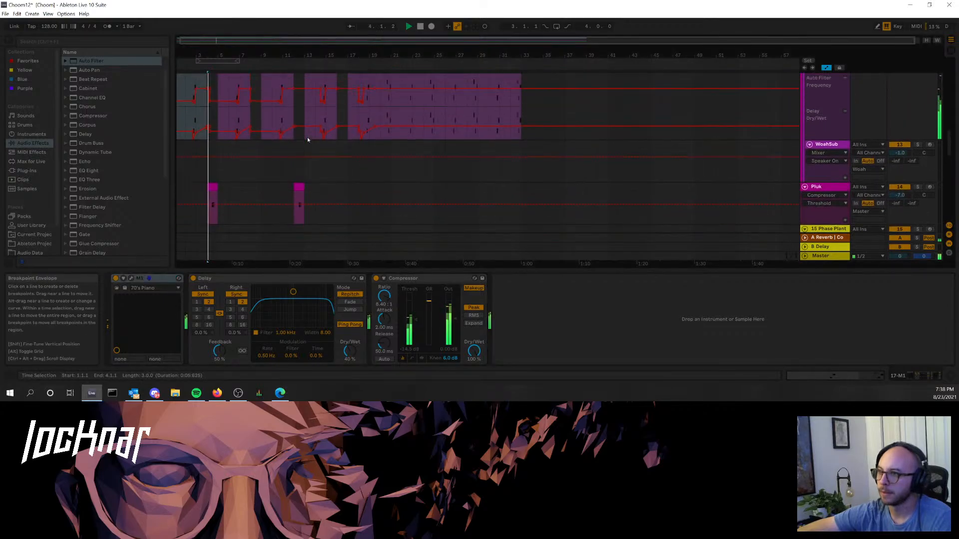
click(194, 125)
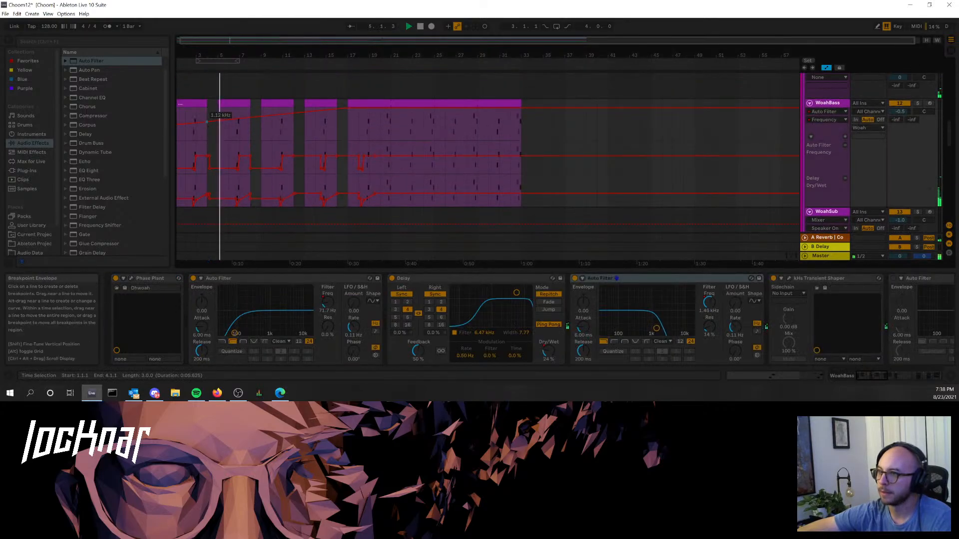
scroll(345, 120, down, 10)
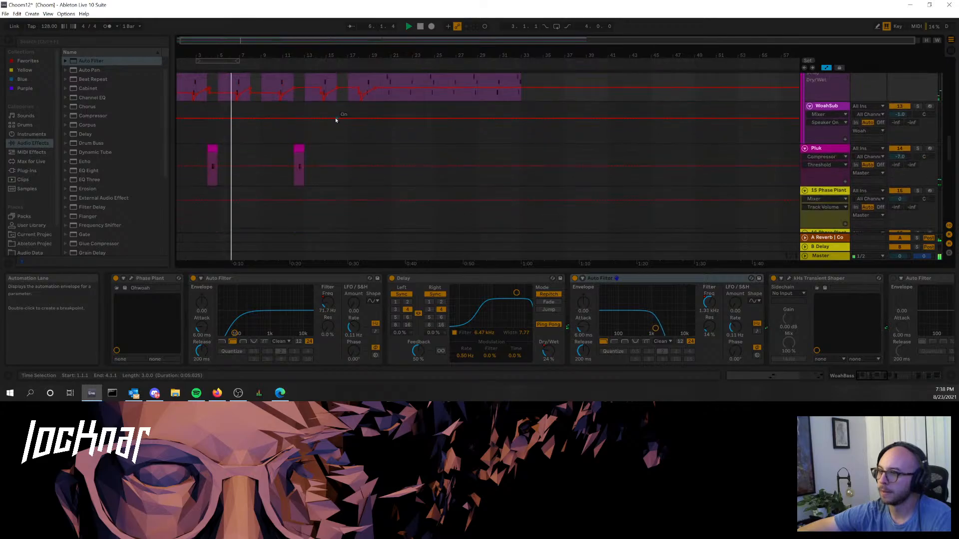
scroll(331, 121, down, 10)
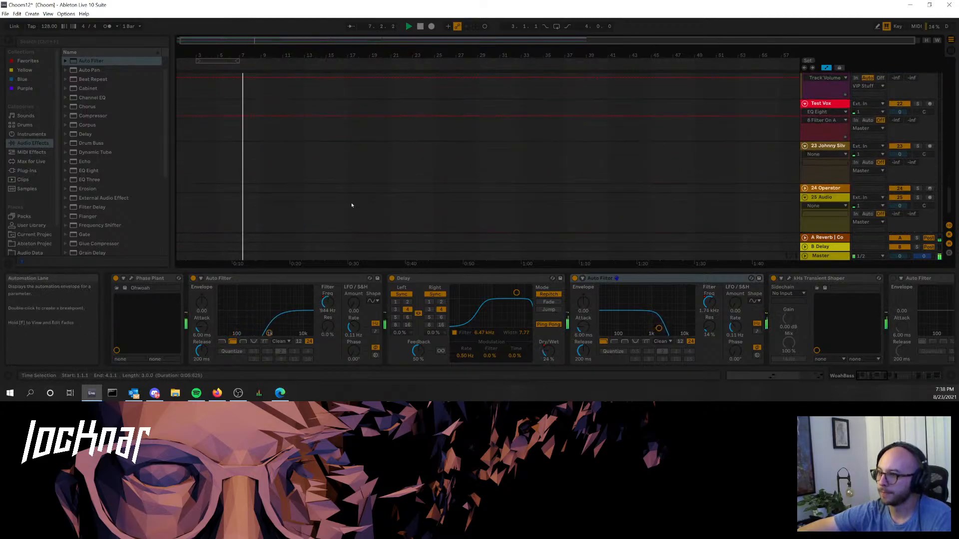
scroll(356, 181, up, 18)
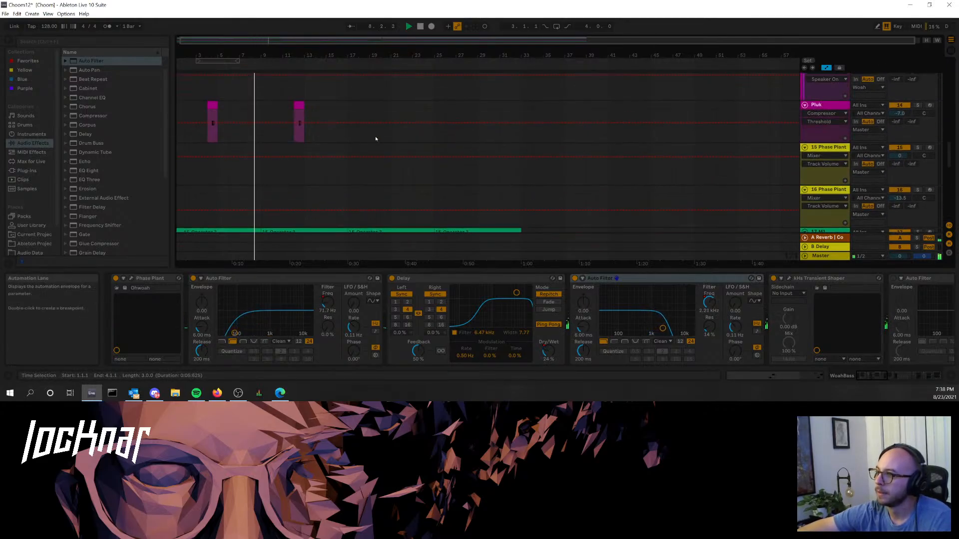
scroll(377, 135, up, 3)
scroll(379, 144, down, 13)
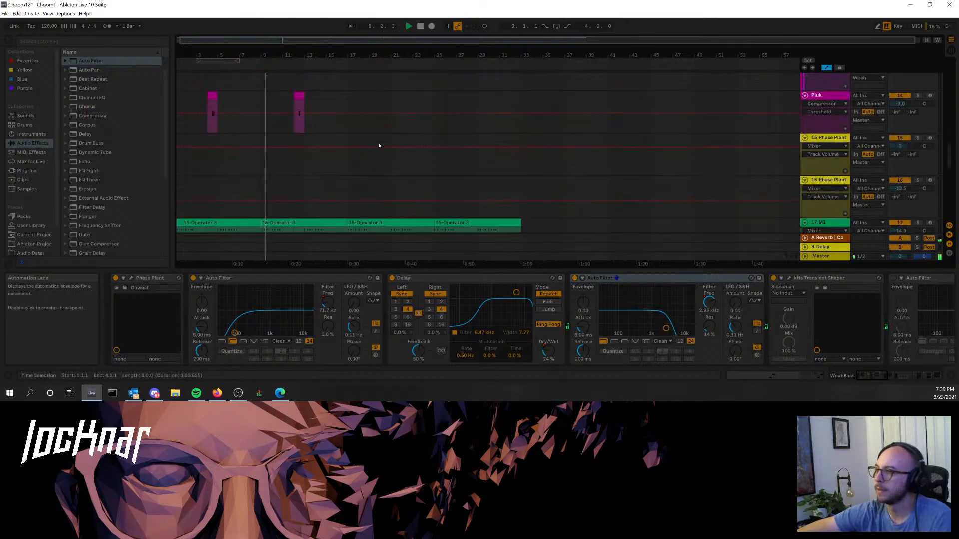
- Delete the M1 clips at bars 17 and 25 and stop playback
click(378, 155)
key(Delete)
click(468, 157)
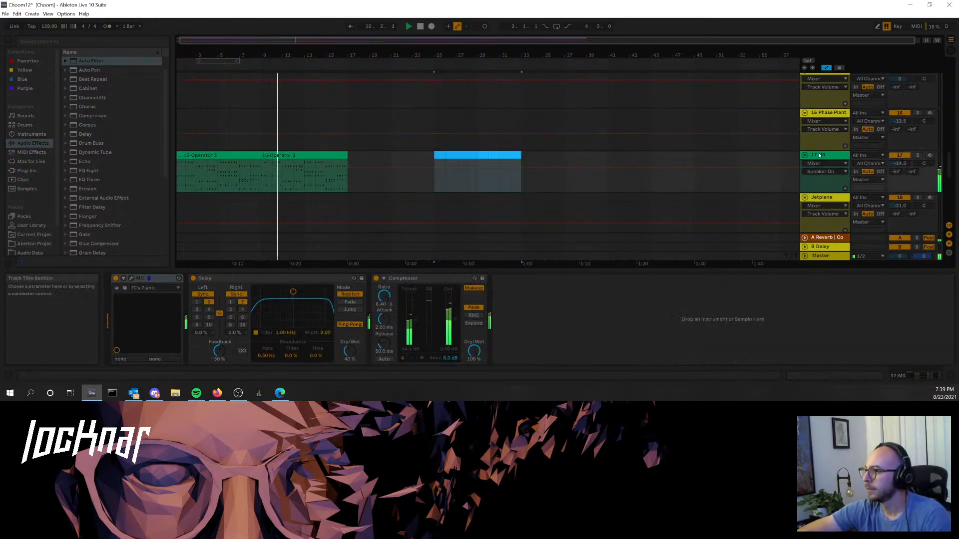
key(Delete)
key(space)
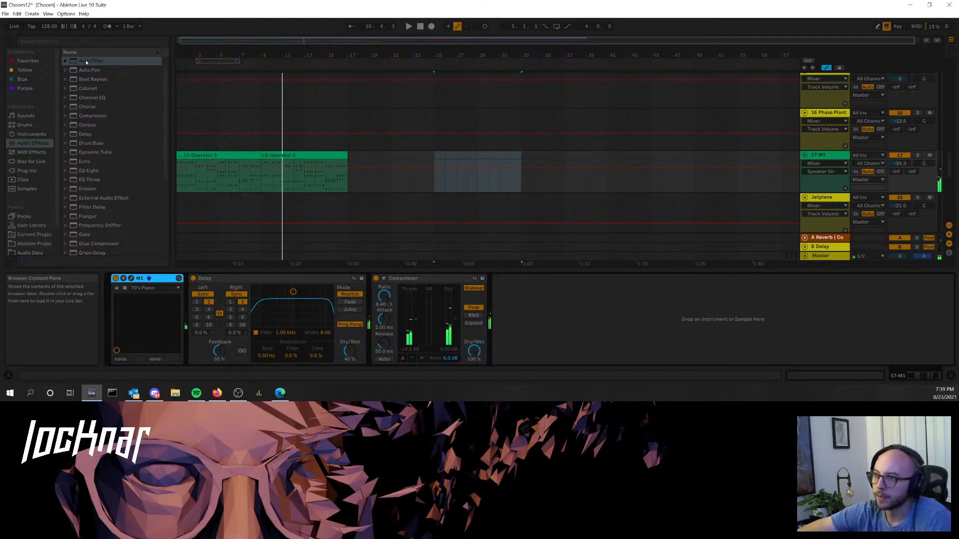
- Insert an Auto Filter between the Delay and the Compressor on the M1 track and open its cutoff to 19.9 kHz
drag(86, 62, 430, 325)
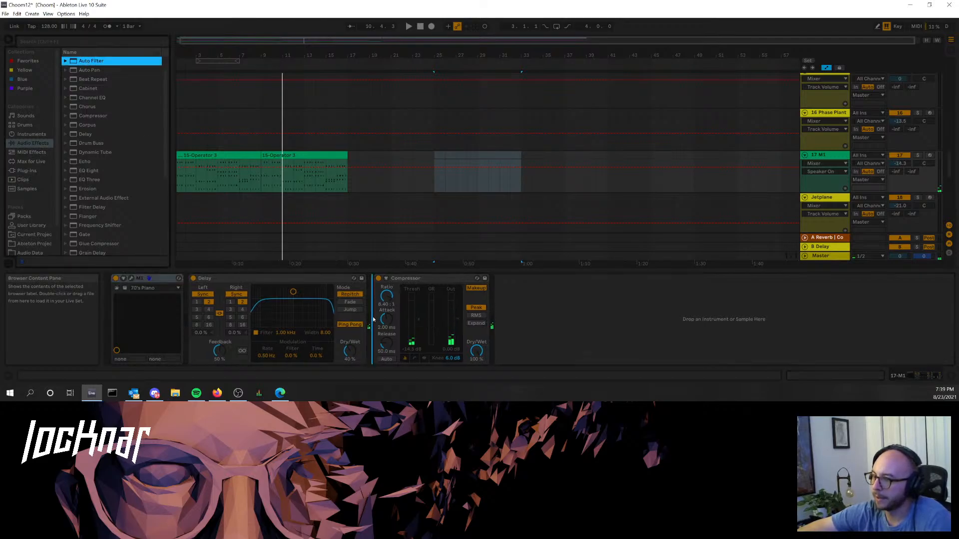
drag(373, 319, 427, 302)
drag(516, 311, 516, 300)
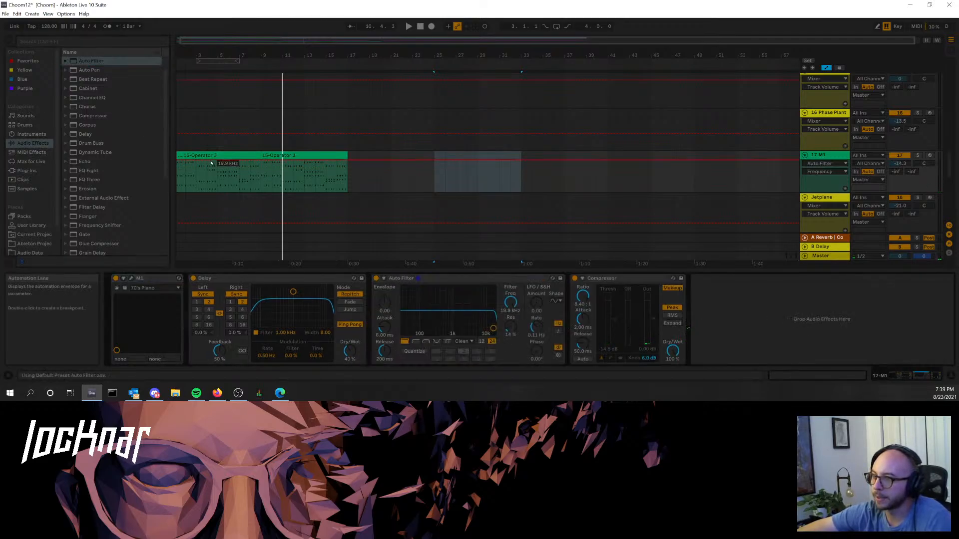
- Automate the M1 filter's frequency to fall from 19.9 kHz at the start to 26.0 Hz at bar 17, and play from bar 1
click(180, 161)
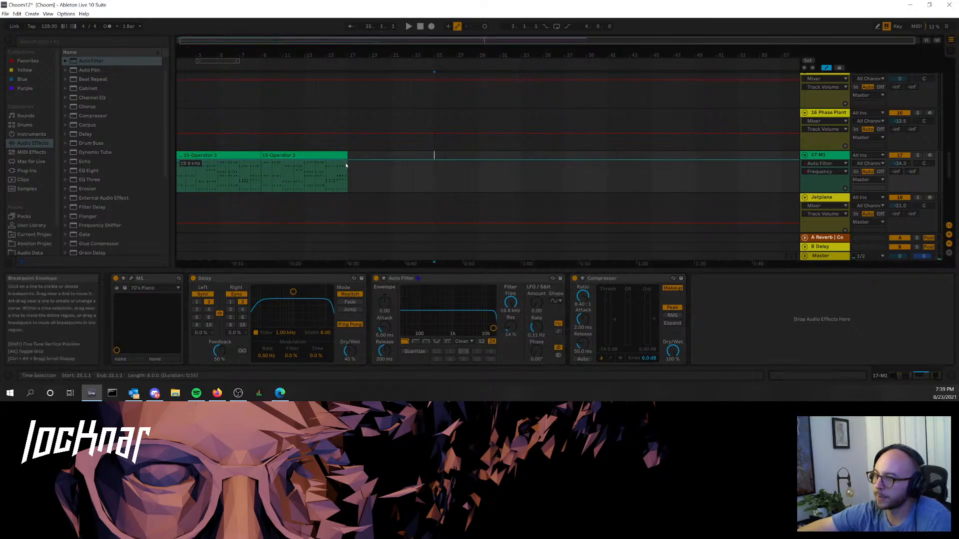
drag(346, 165, 346, 190)
key(space)
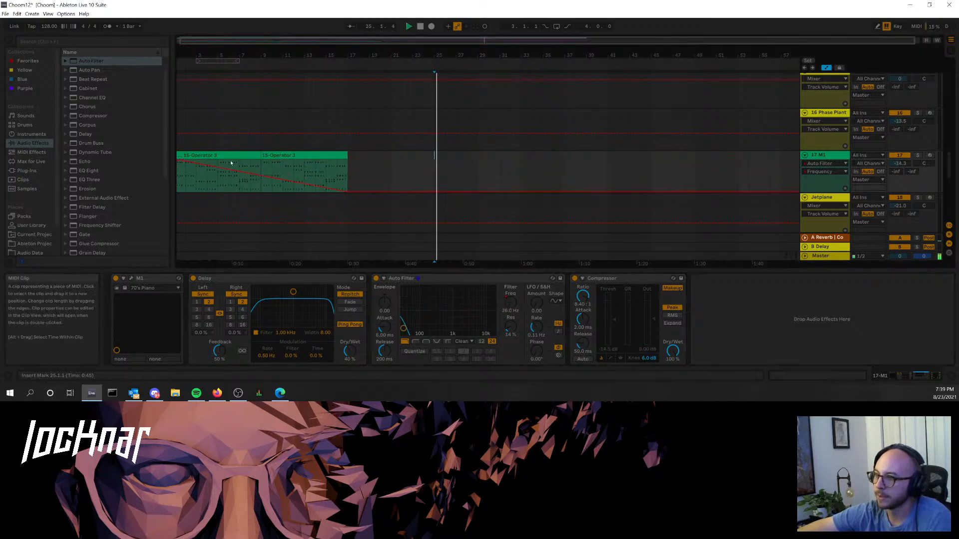
click(231, 157)
key(space)
key(space)
scroll(375, 163, up, 7)
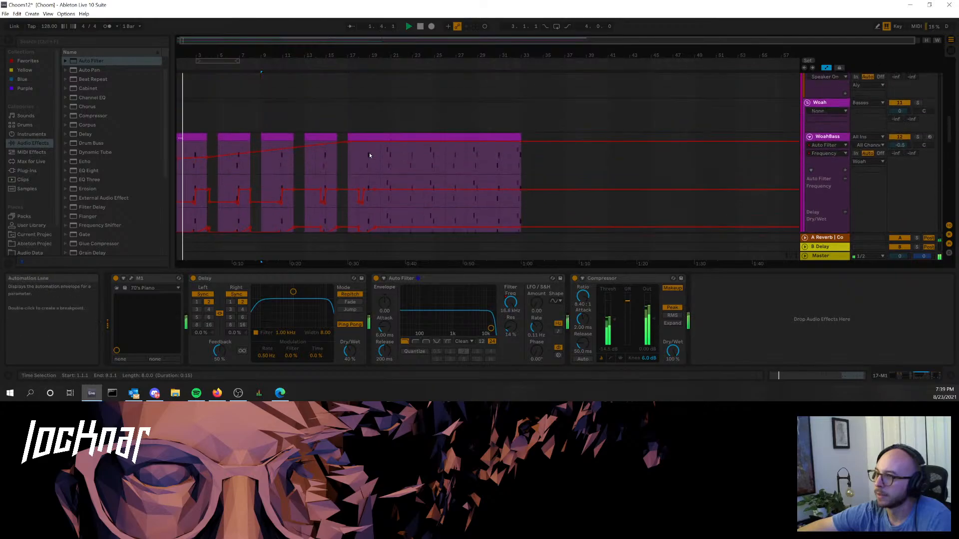
- Automate the first Auto Filter on WoahBass so the device is on until bar 17 and off from there
scroll(370, 156, up, 3)
scroll(368, 151, down, 3)
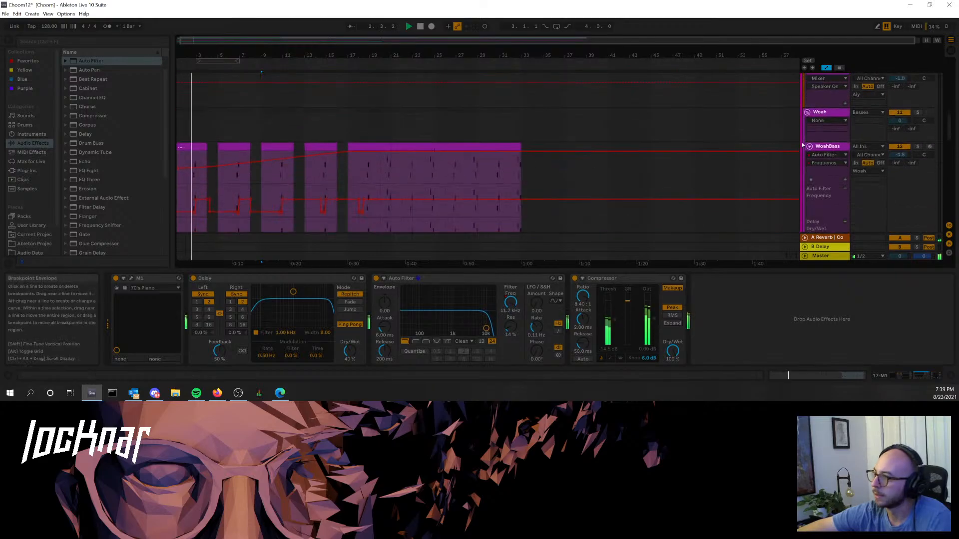
click(758, 145)
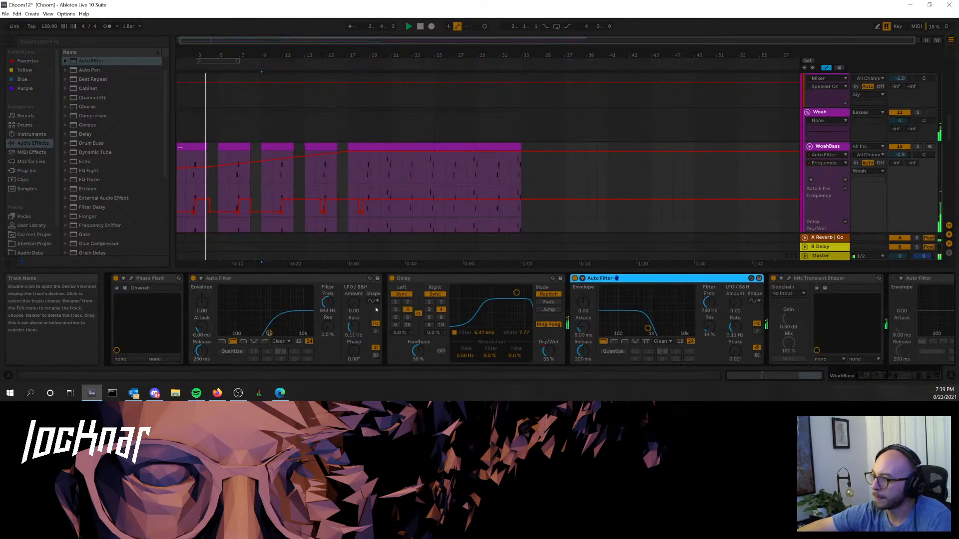
click(193, 280)
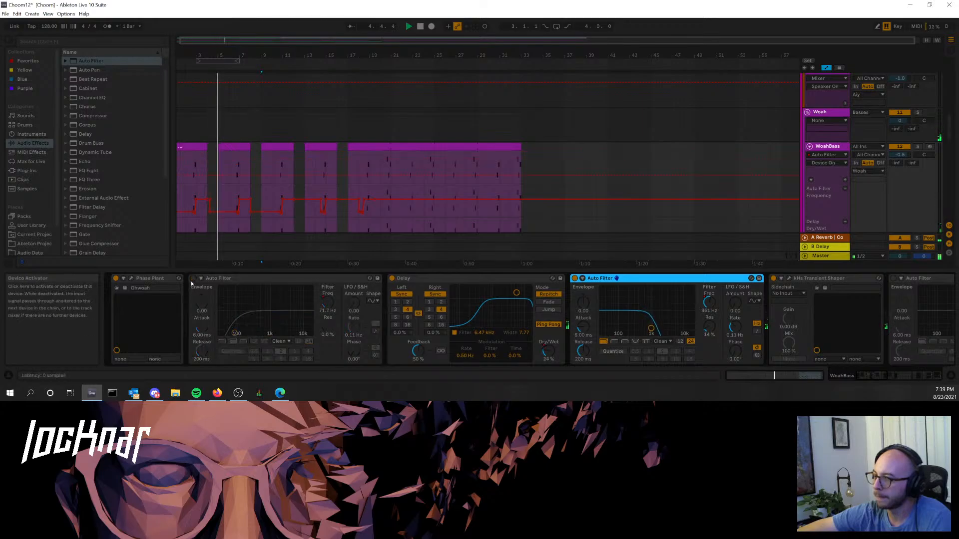
click(347, 176)
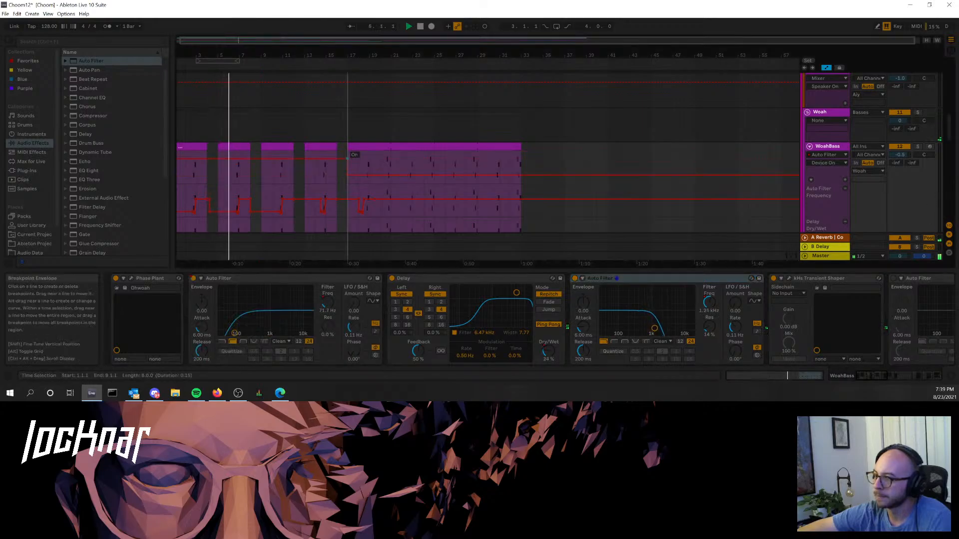
- Automate the WoahBass Delay so the device is on until bar 17 and off from there
scroll(385, 182, down, 2)
click(392, 279)
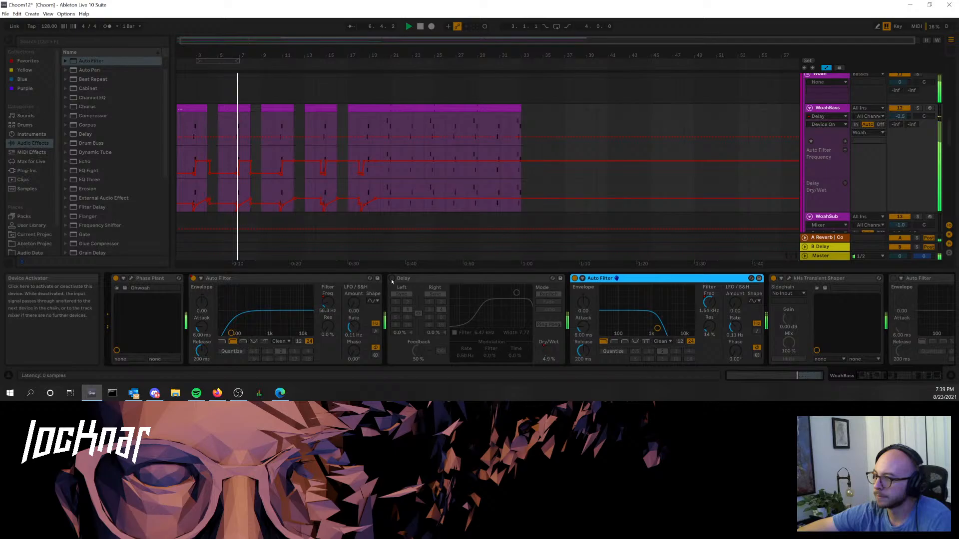
click(347, 139)
drag(343, 136, 348, 120)
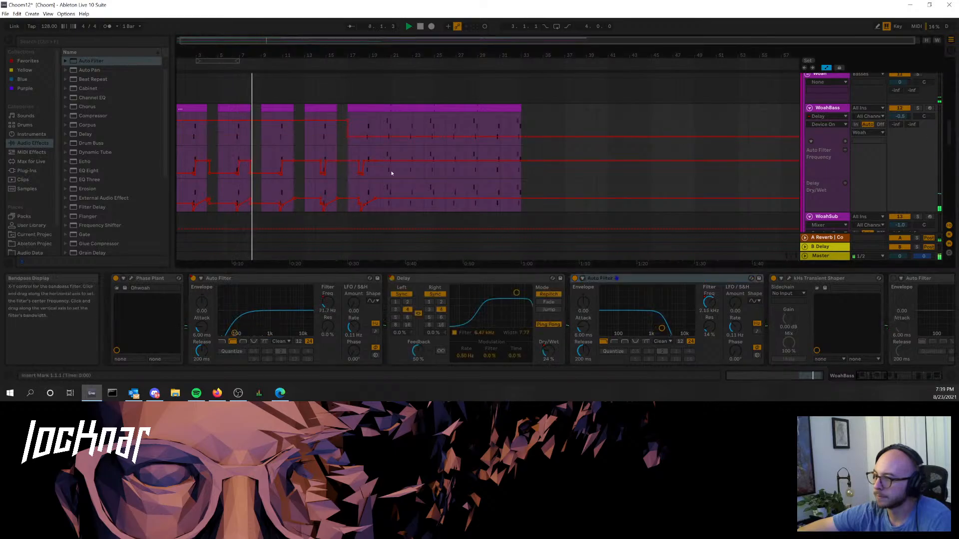
- Automate the second WoahBass Auto Filter to switch off at bar 17, checking the Delay's Dry/Wet and on/off envelopes along the way
click(575, 278)
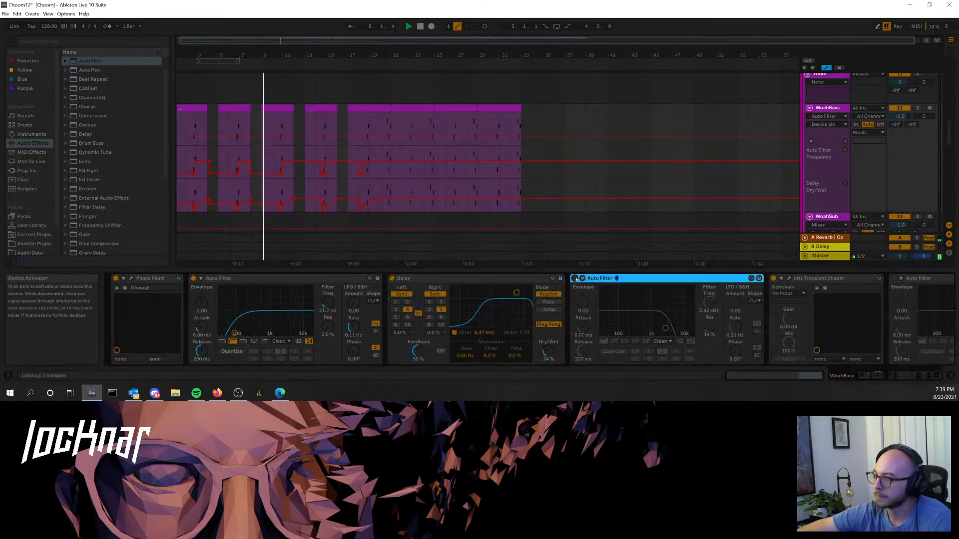
scroll(351, 182, down, 2)
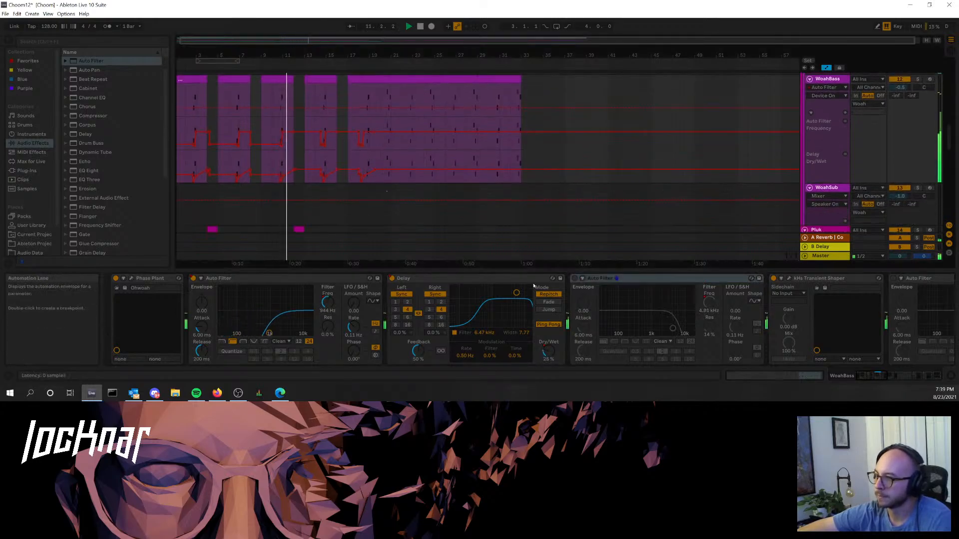
click(548, 352)
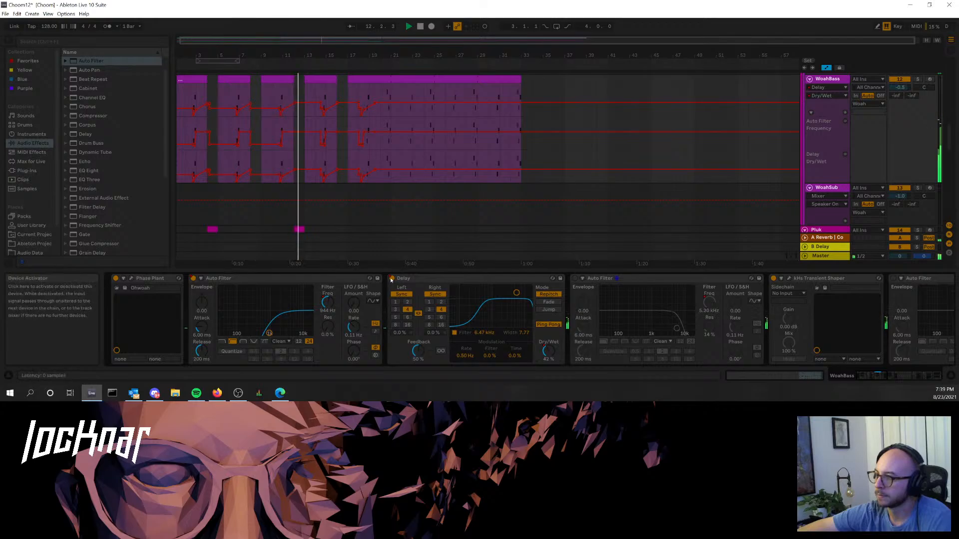
click(392, 278)
click(392, 279)
click(349, 92)
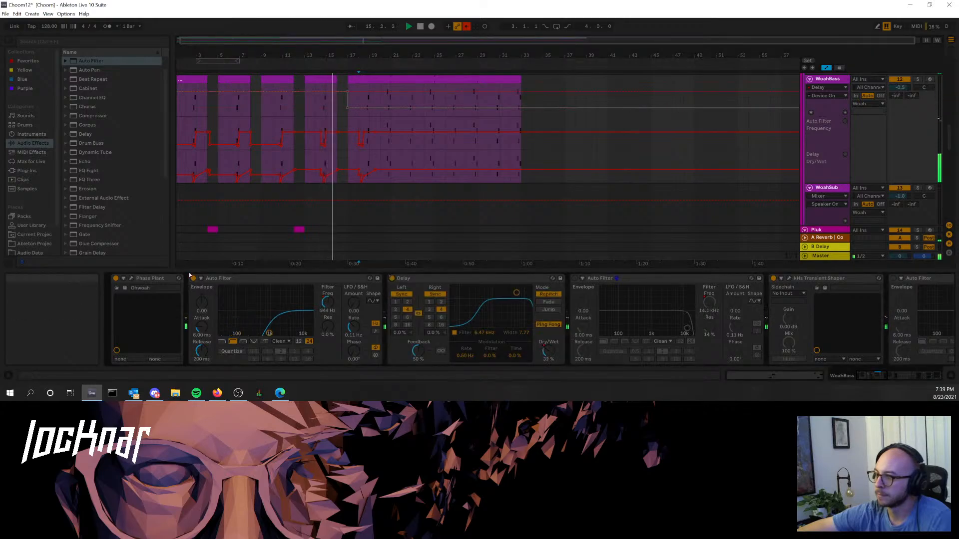
click(575, 279)
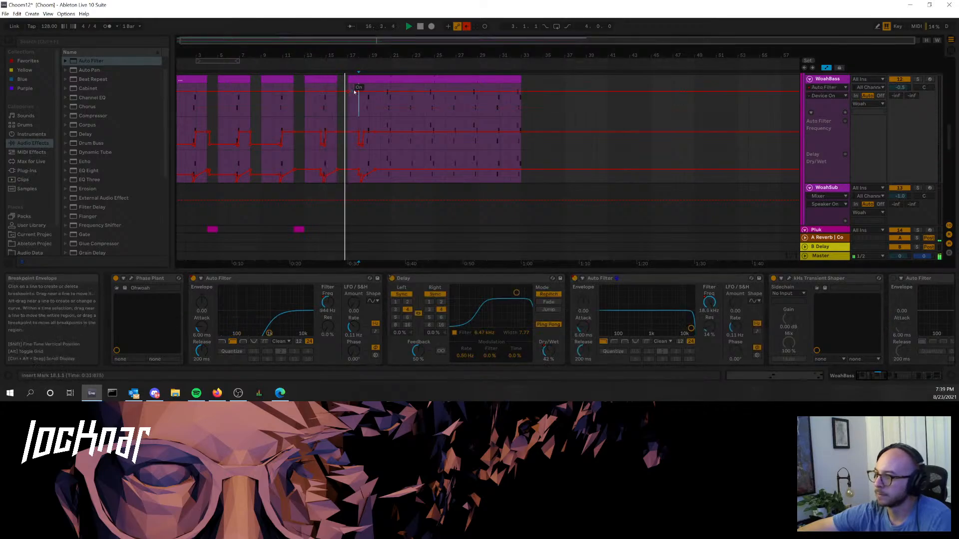
- Copy the scene 2 DrivingPluckBass clip from Session View to bars 17 to 25 of its arrangement track
scroll(413, 182, up, 6)
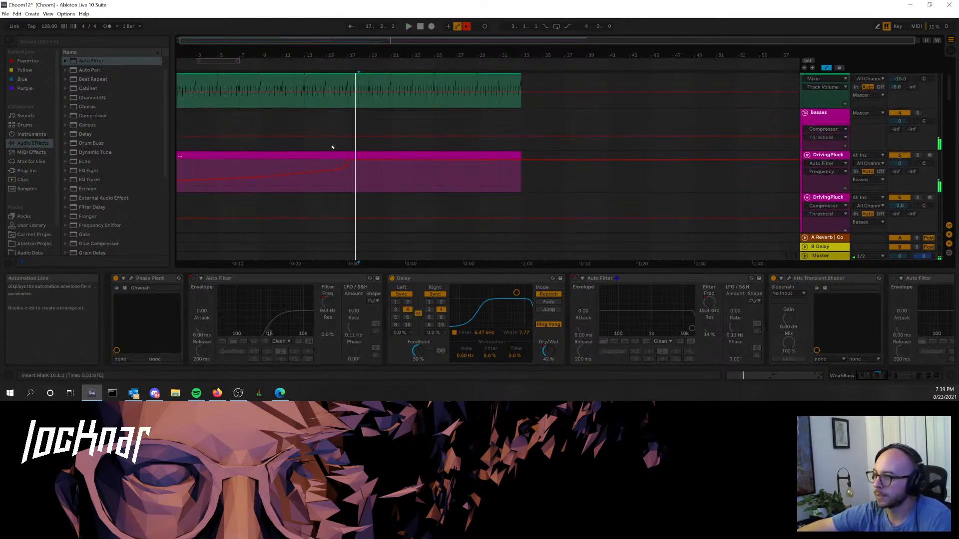
drag(349, 153, 265, 154)
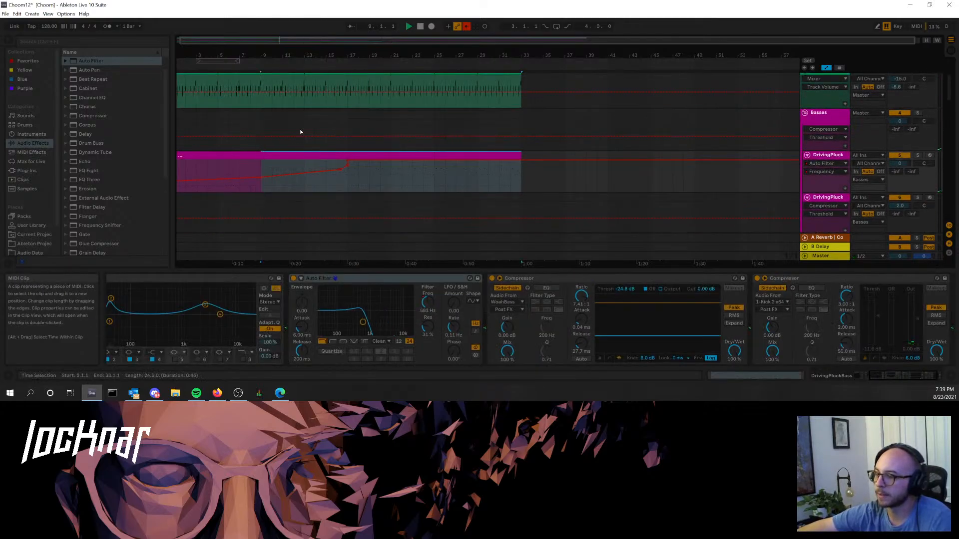
key(Tab)
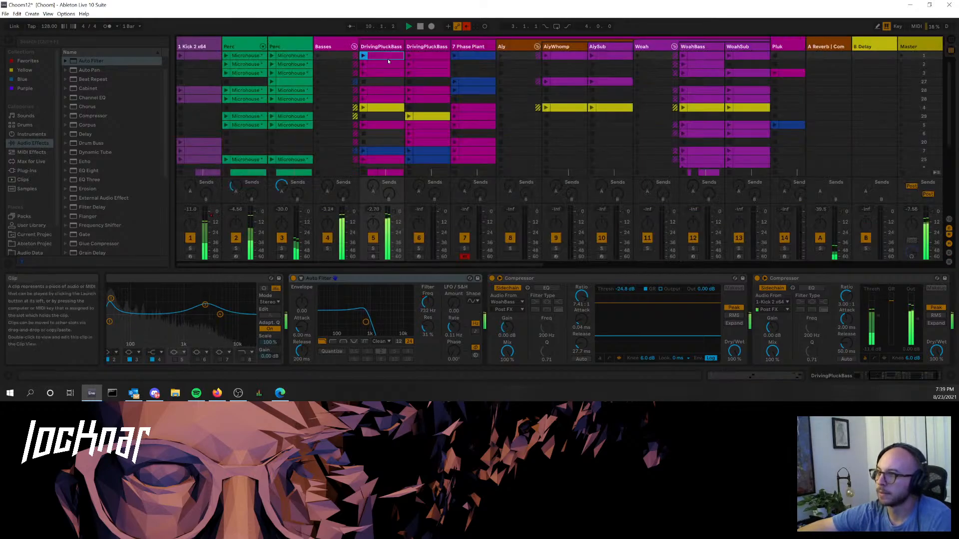
click(370, 64)
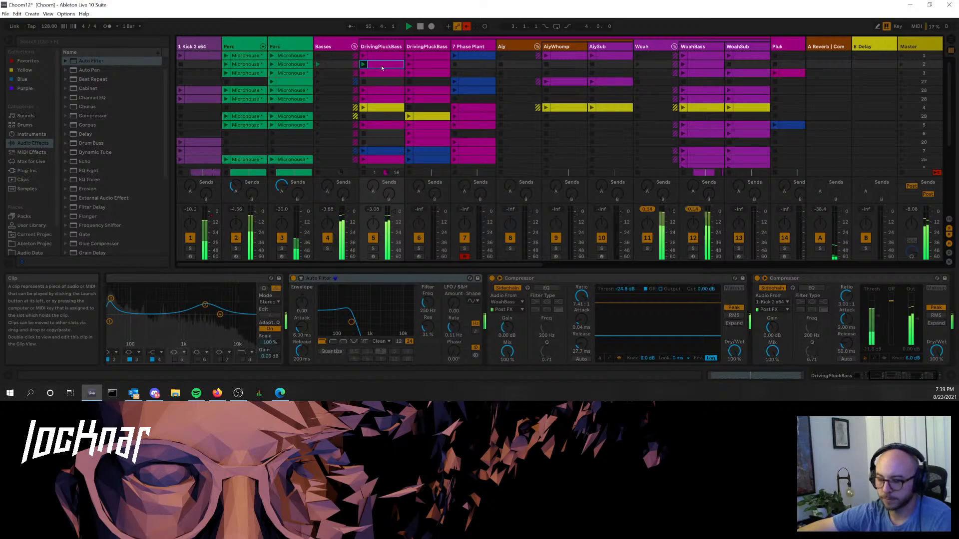
key(Tab)
drag(352, 186, 435, 151)
- Copy the scene 3 DrivingPluckBass clip from Session View to bars 25 to 33 and re-enable the overridden automation
key(Tab)
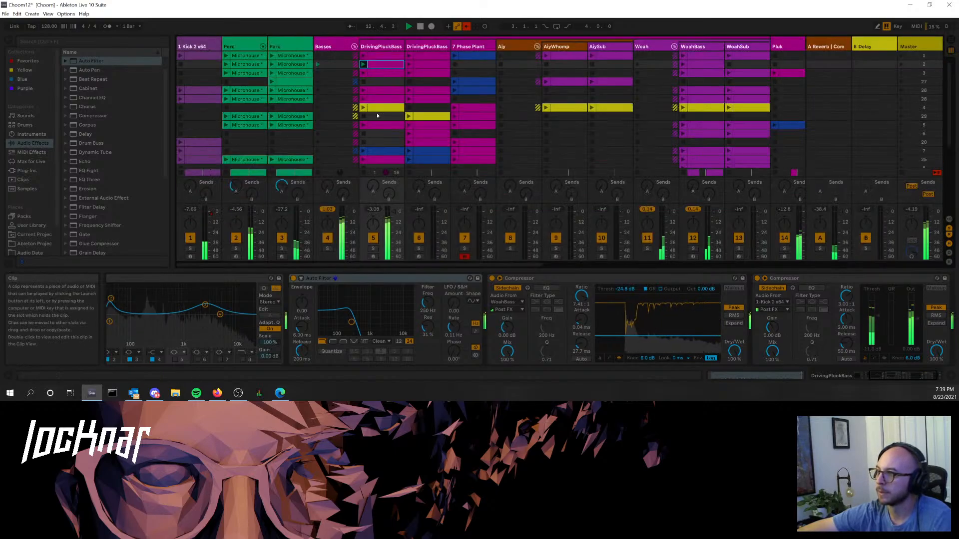
click(383, 73)
key(Tab)
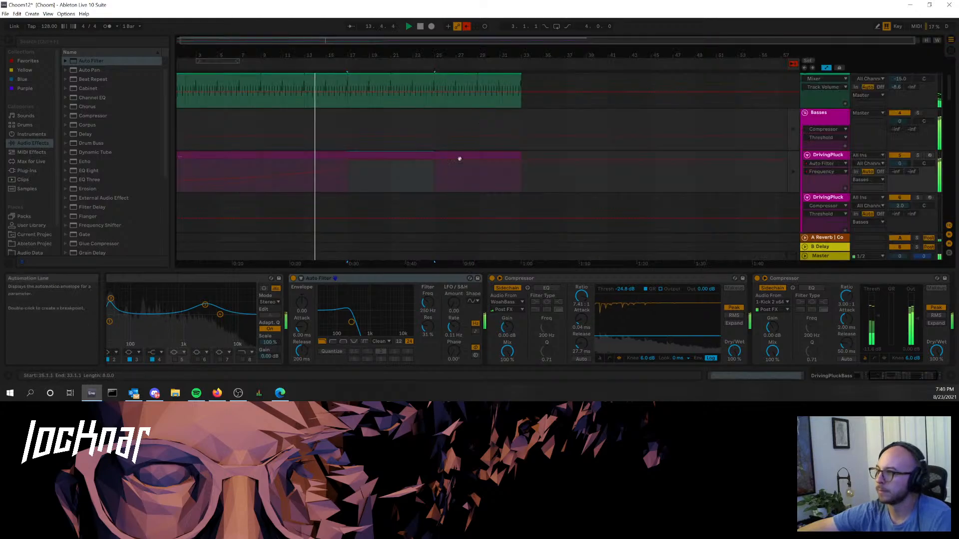
click(467, 26)
key(space)
key(space)
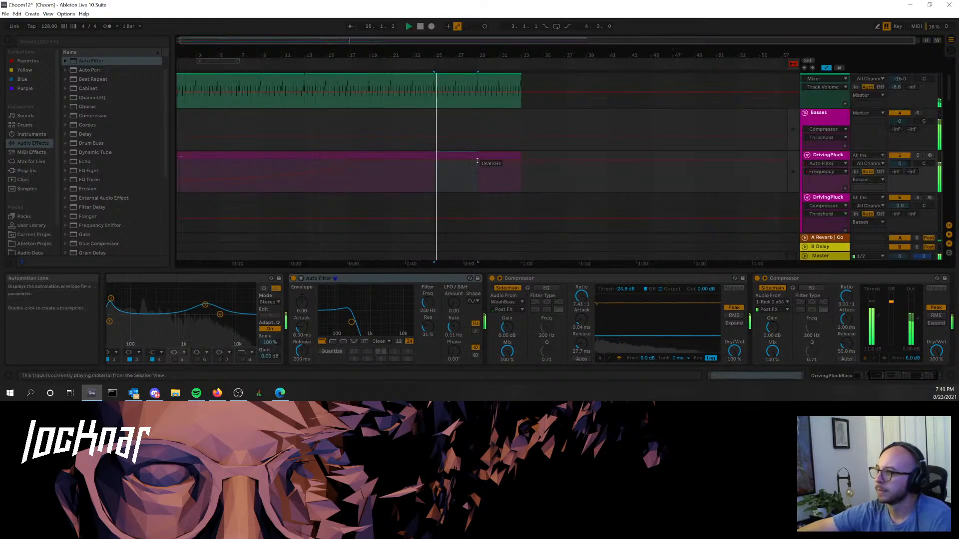
drag(478, 155, 521, 153)
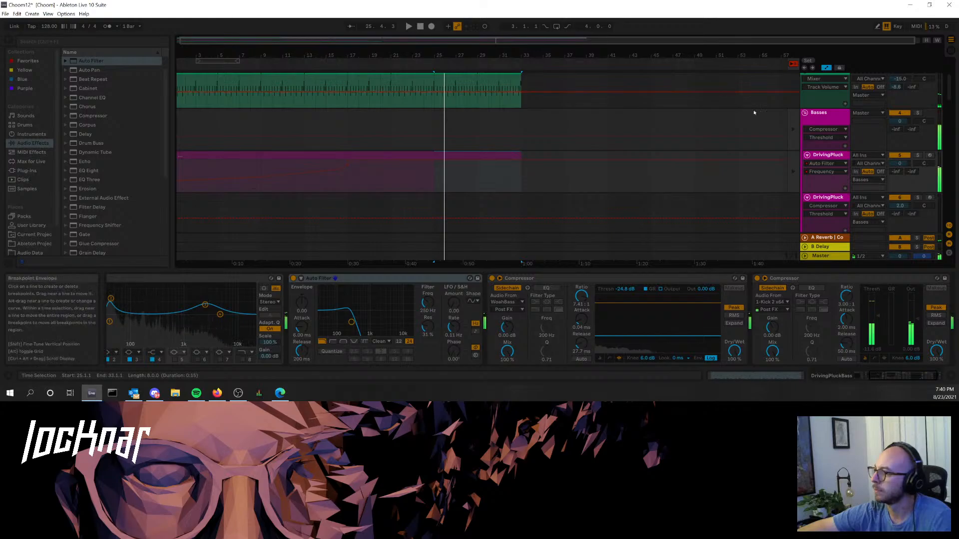
- Show the DrivingPluckBass devices, return all tracks to arrangement playback and play from bar 25
click(836, 156)
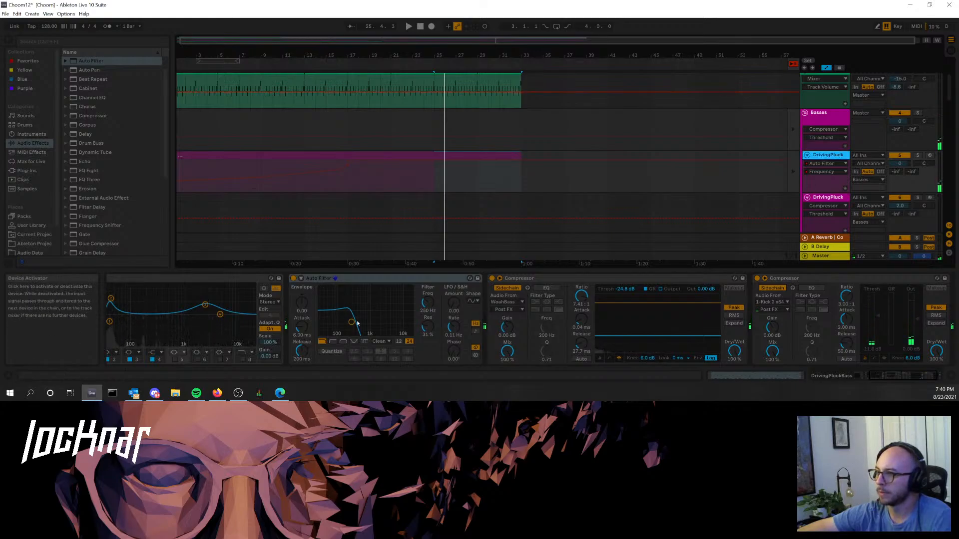
scroll(624, 140, down, 2)
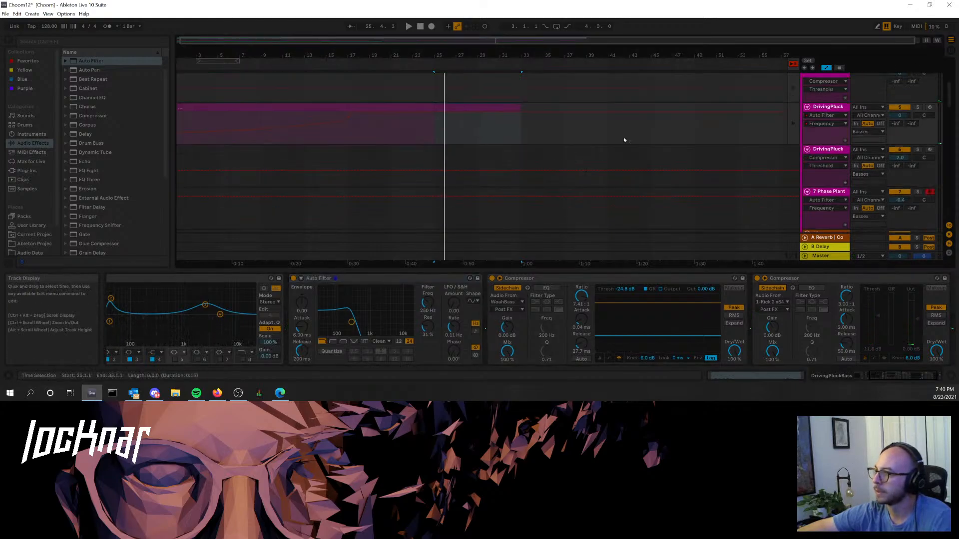
click(794, 65)
key(space)
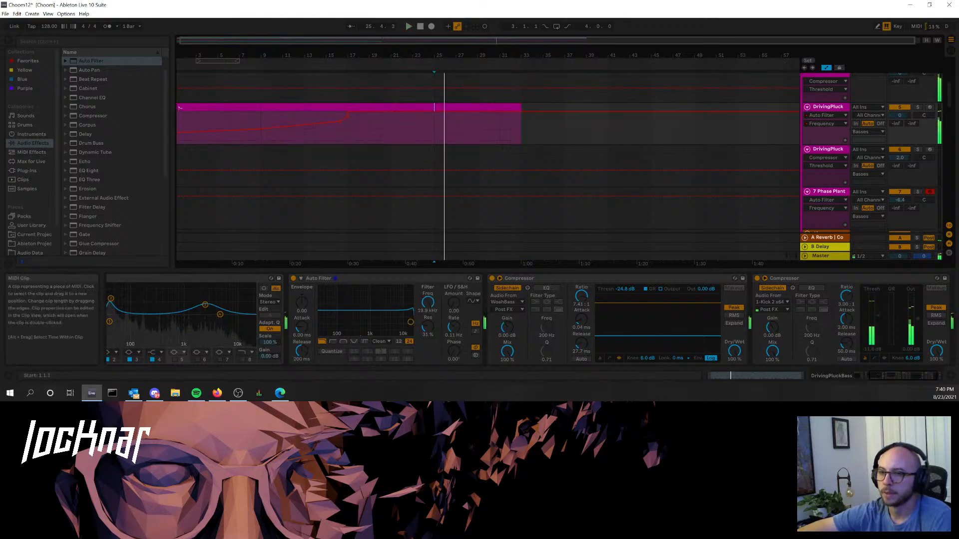
- Play the arrangement from bar 1 and check the DrivingPluckBass filter rise and the neighbouring tracks through bar 17
click(187, 106)
key(space)
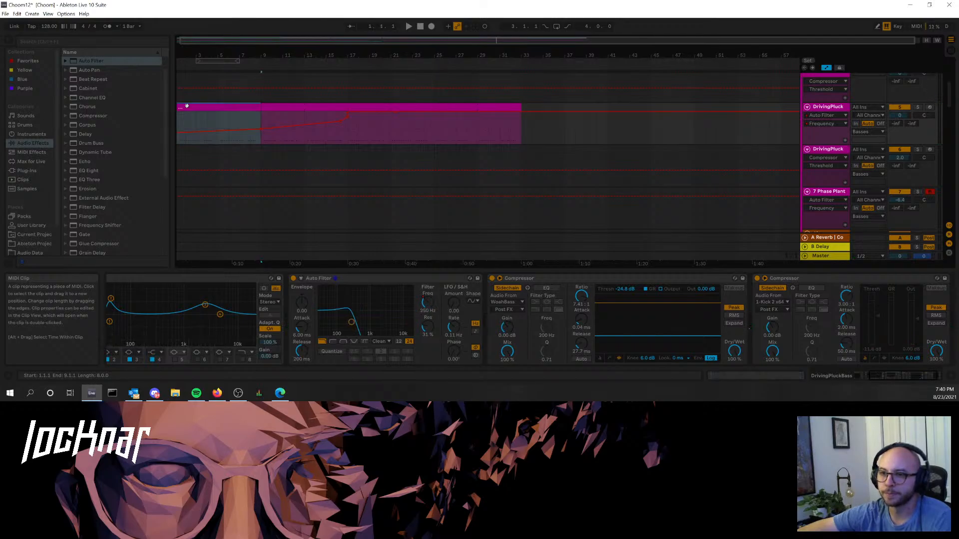
key(space)
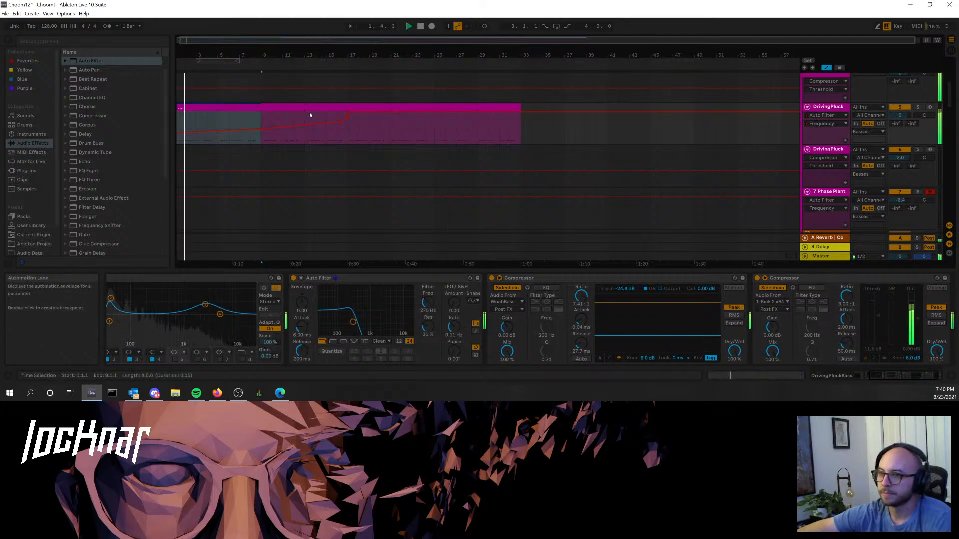
click(310, 109)
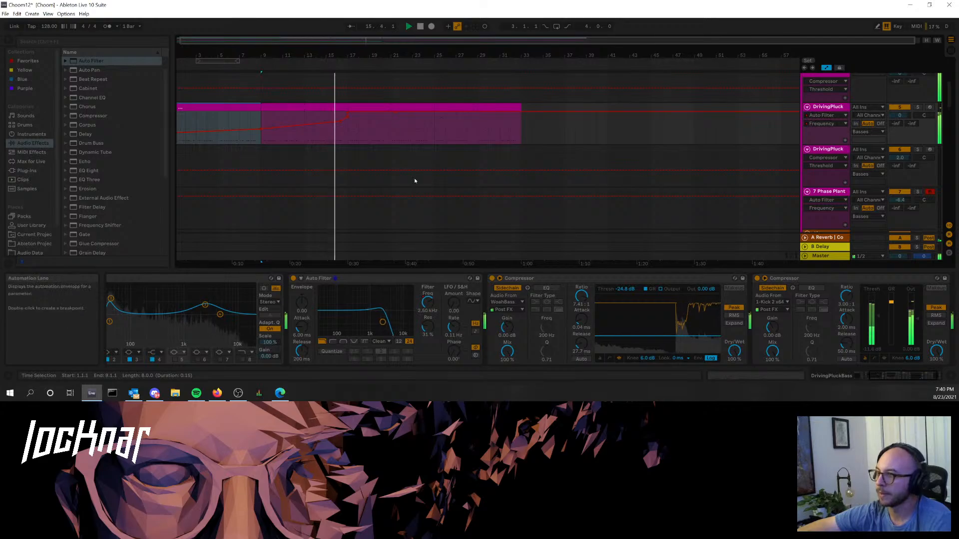
scroll(417, 191, up, 3)
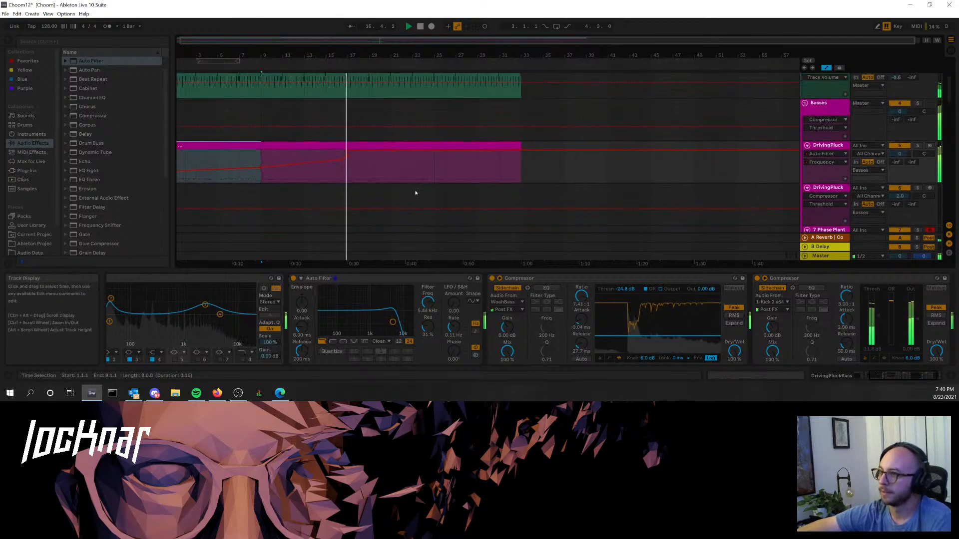
scroll(415, 203, down, 4)
scroll(415, 197, down, 1)
scroll(420, 182, up, 6)
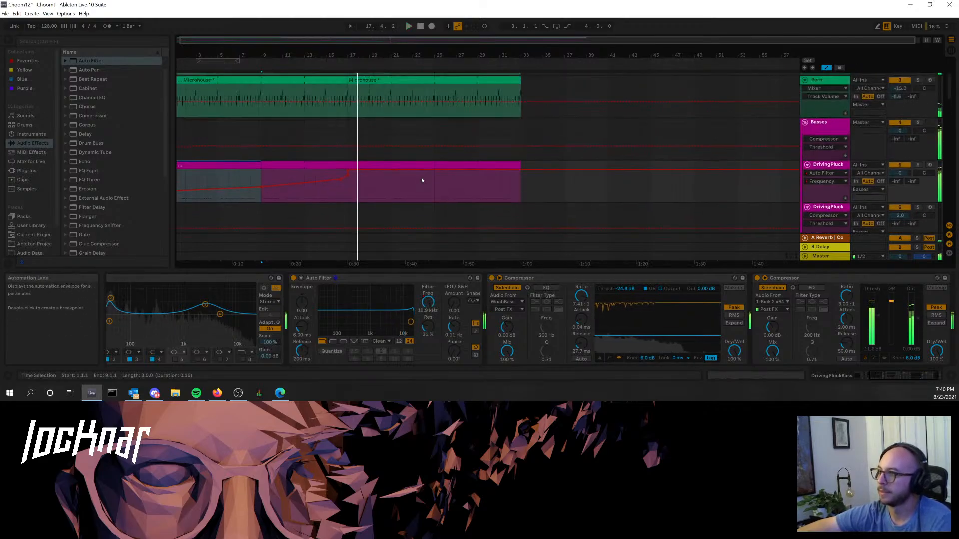
- Stop playback, mark bar 17 on the second Perc track, and launch and copy both scene 2 Perc clips from Session View
click(360, 138)
key(space)
click(307, 140)
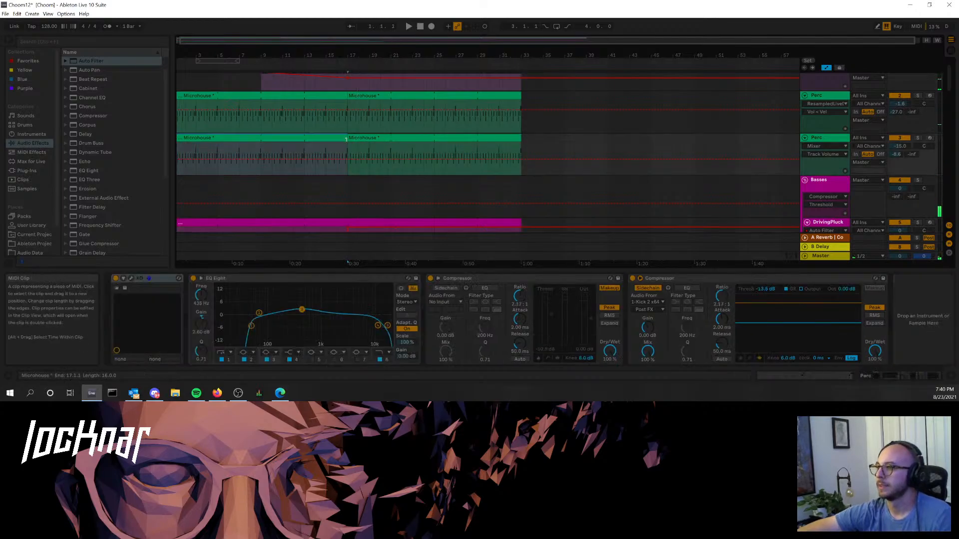
click(360, 140)
key(Tab)
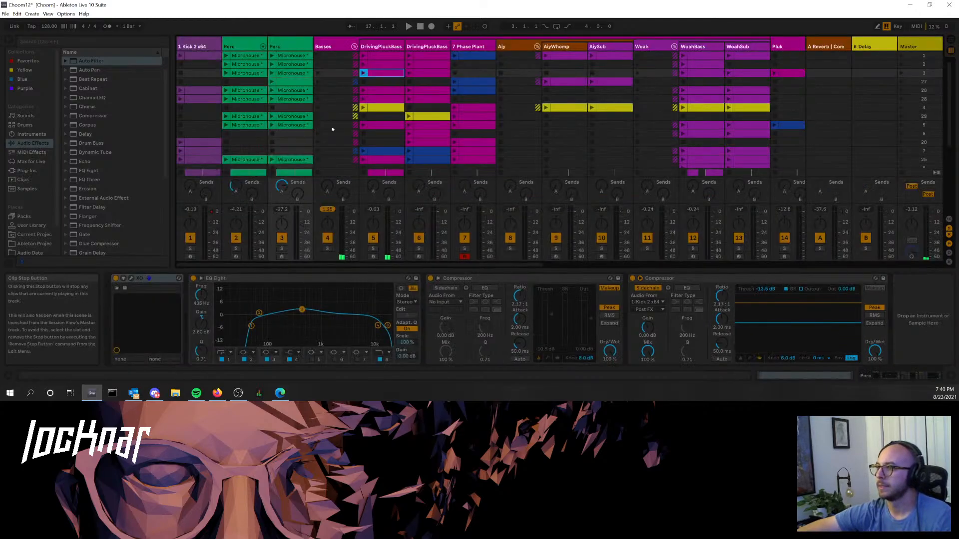
click(226, 64)
click(272, 65)
shift+click(251, 63)
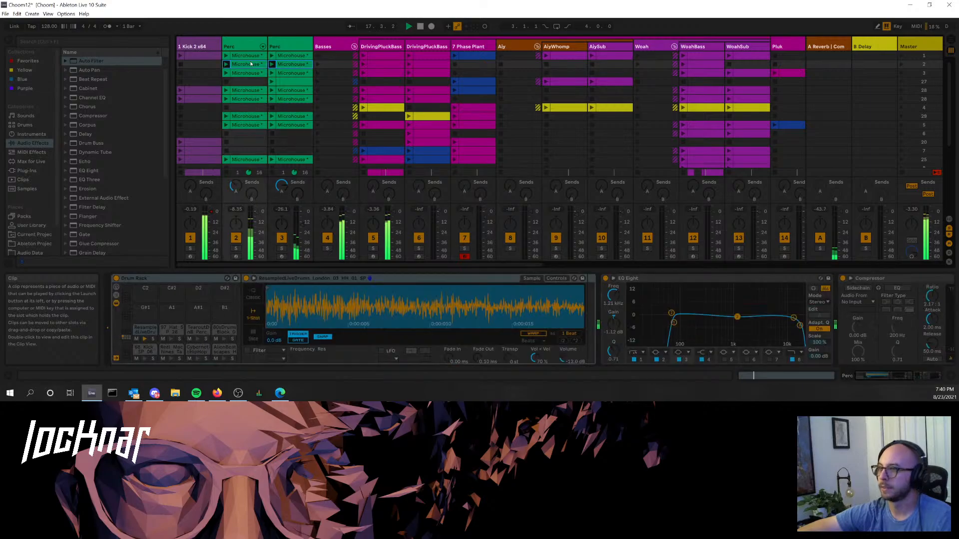
key(Tab)
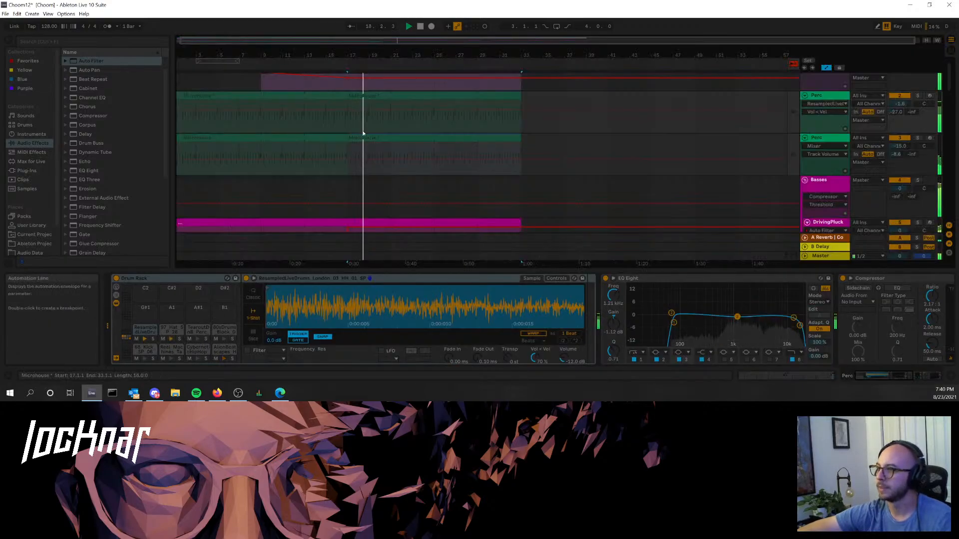
- Paste the copied clips at bar 17 on both Perc tracks, extend them to bar 33 and return to arrangement playback
click(357, 96)
key(ctrl+v)
drag(390, 97, 521, 100)
click(393, 138)
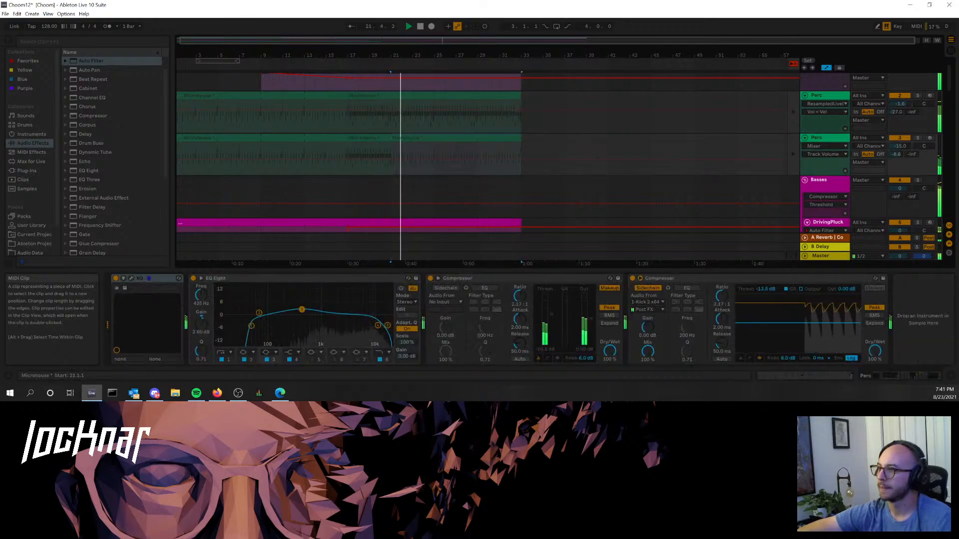
drag(387, 135, 513, 146)
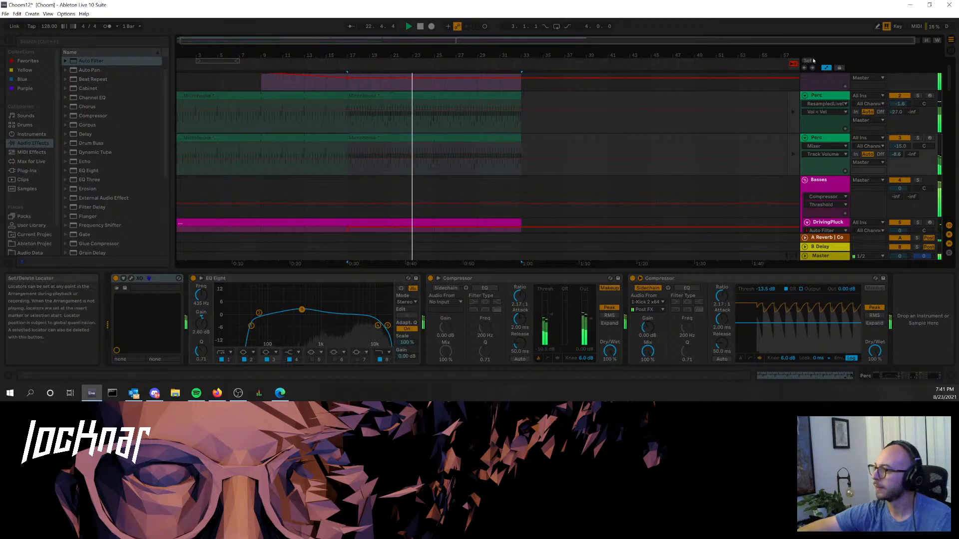
click(793, 64)
- Find scene 11 in Session View and copy its clips across the Basses group
scroll(519, 179, up, 1)
scroll(518, 178, down, 2)
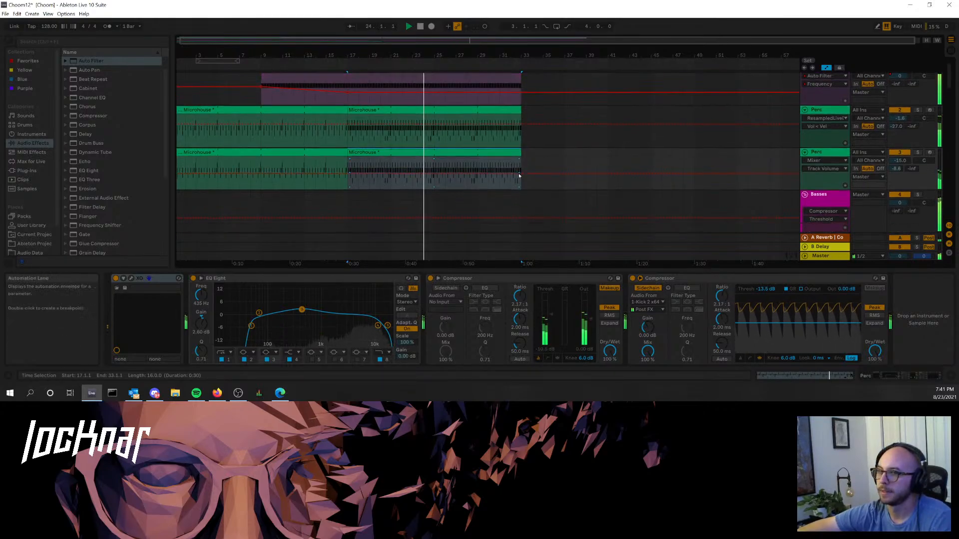
key(Tab)
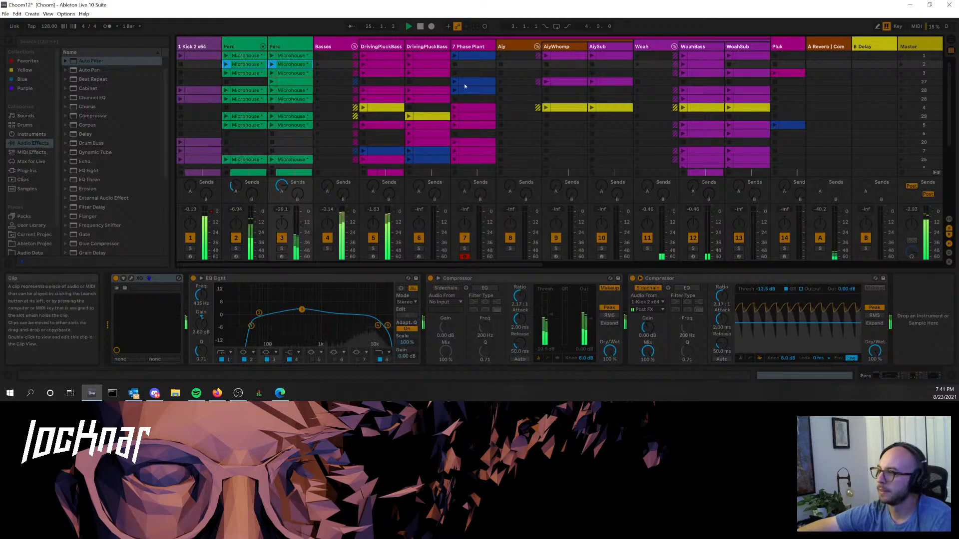
scroll(508, 92, down, 5)
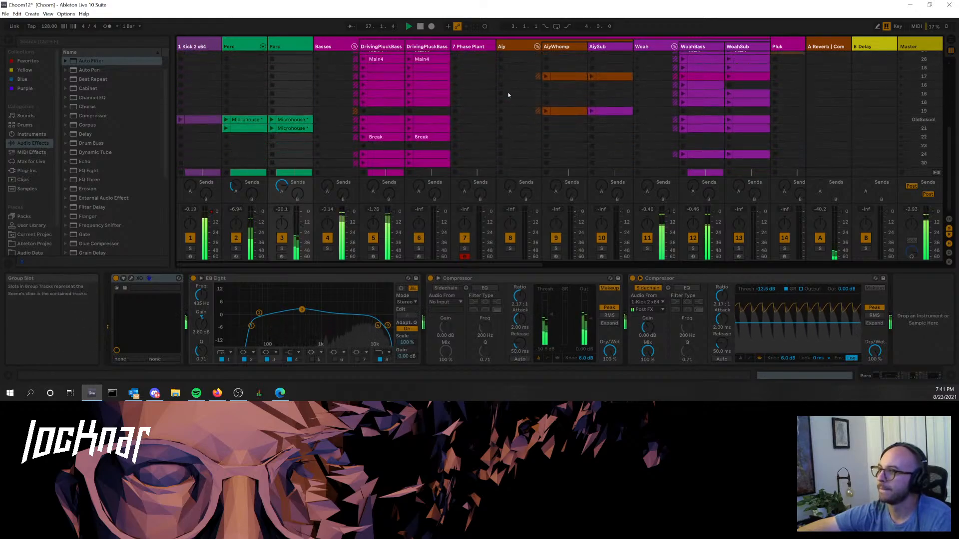
scroll(508, 95, up, 10)
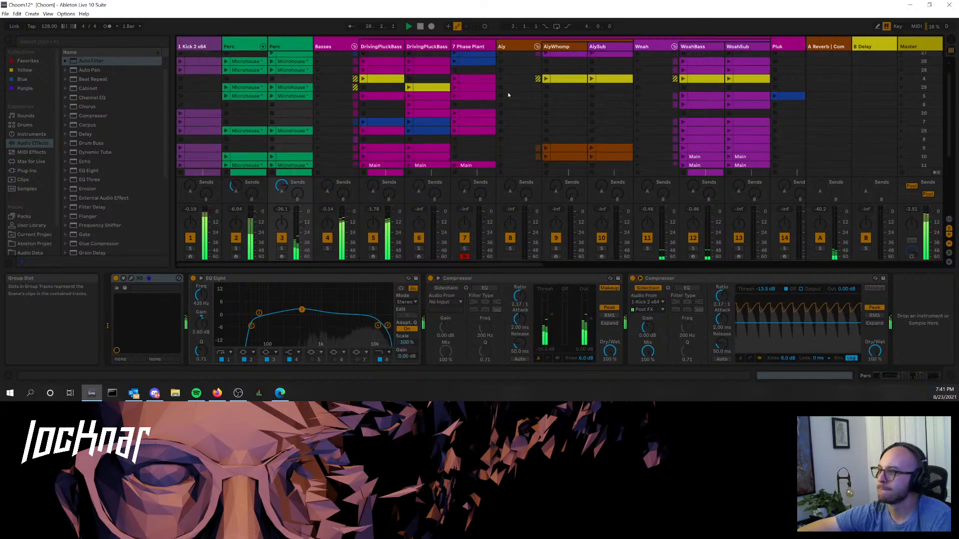
scroll(508, 95, up, 3)
scroll(509, 95, down, 12)
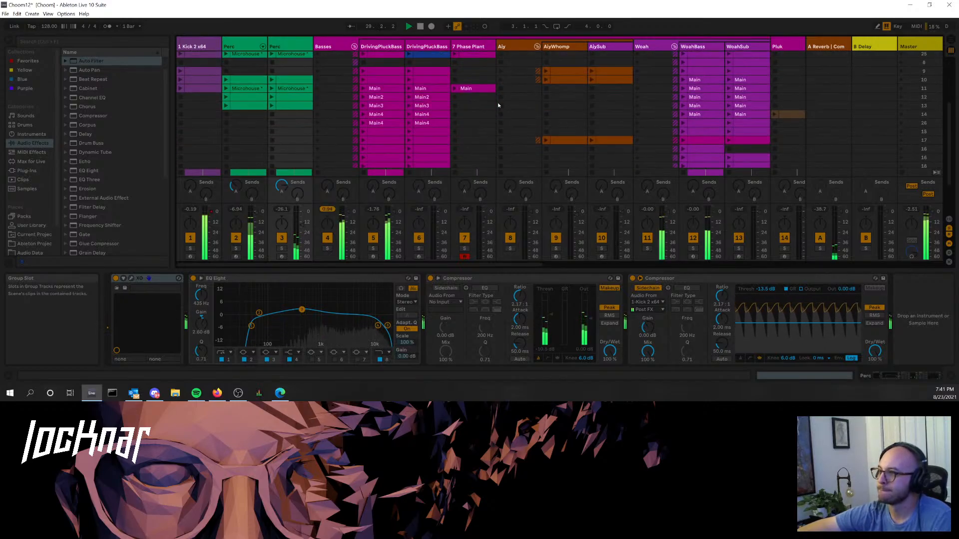
click(328, 88)
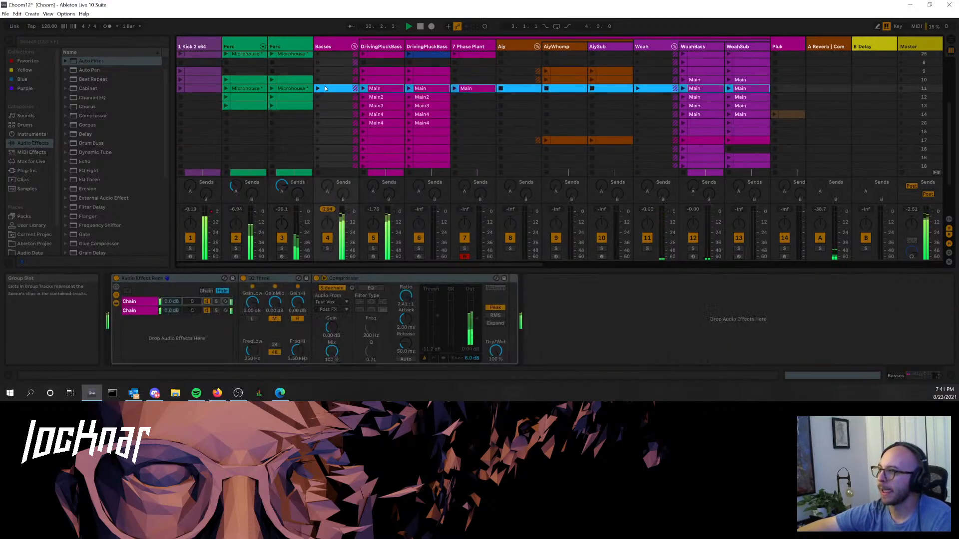
right_click(339, 89)
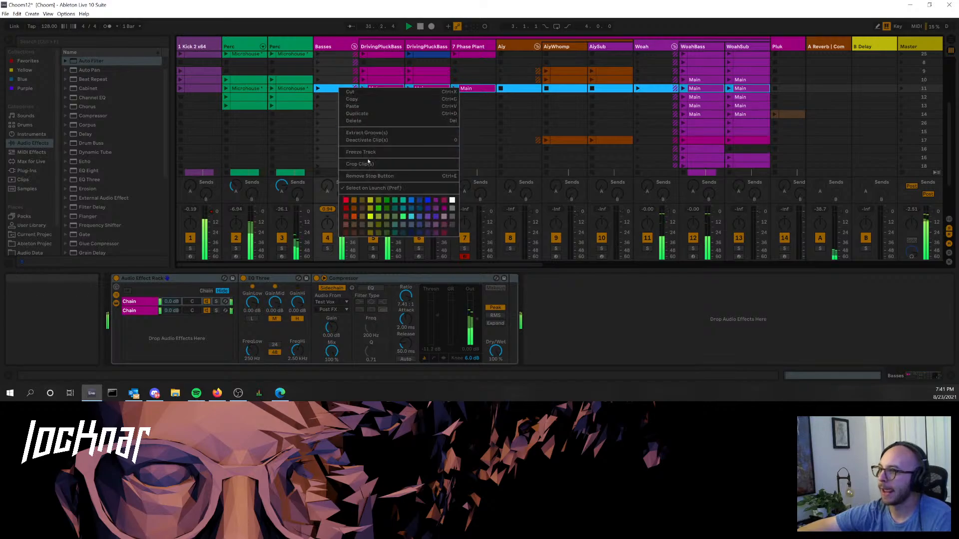
click(367, 100)
- Paste the copied Main clips into the arrangement on the Basses group at bar 33
key(Tab)
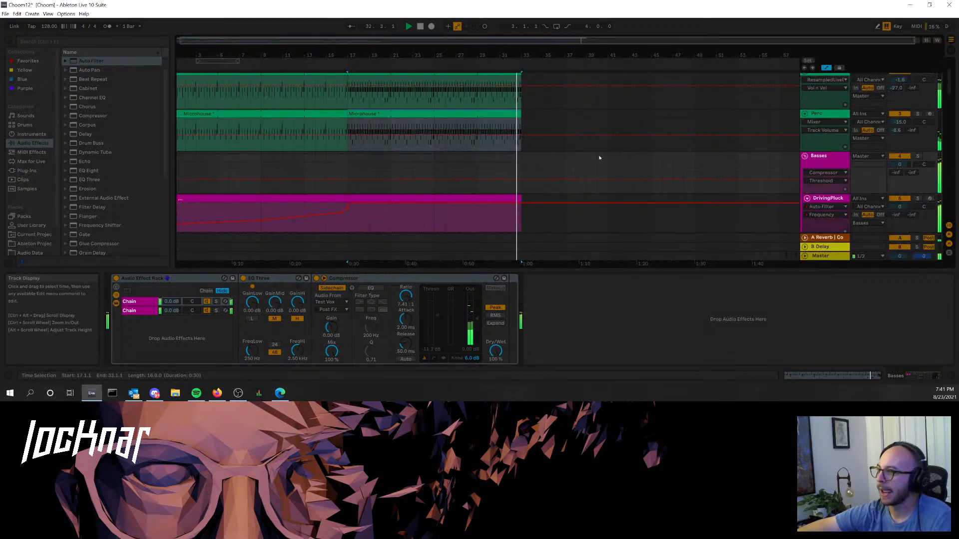
scroll(595, 149, up, 2)
scroll(584, 142, down, 3)
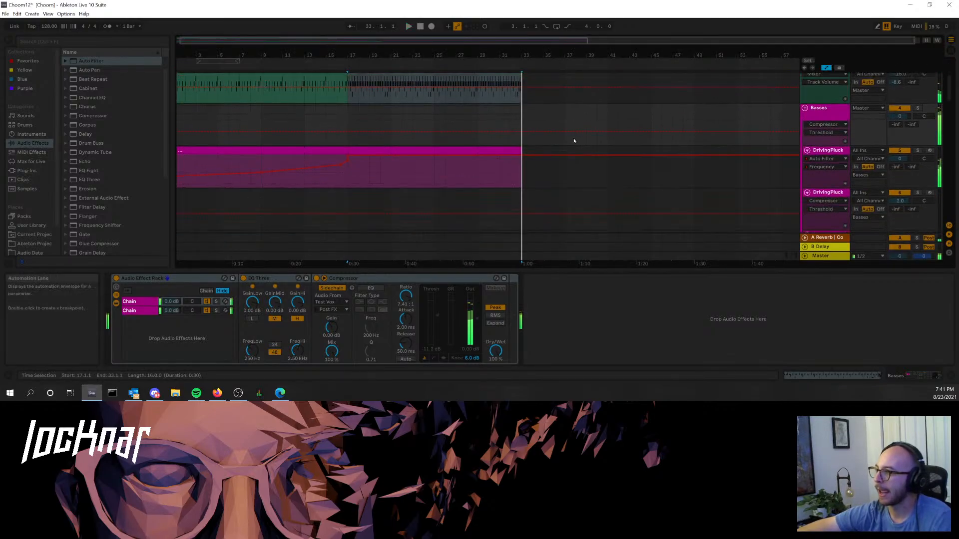
click(524, 147)
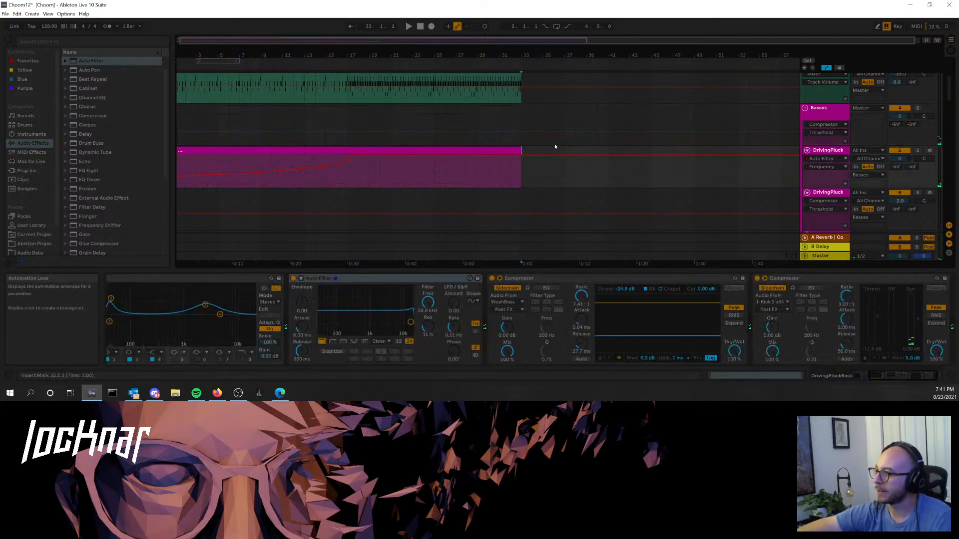
click(524, 119)
key(ctrl+v)
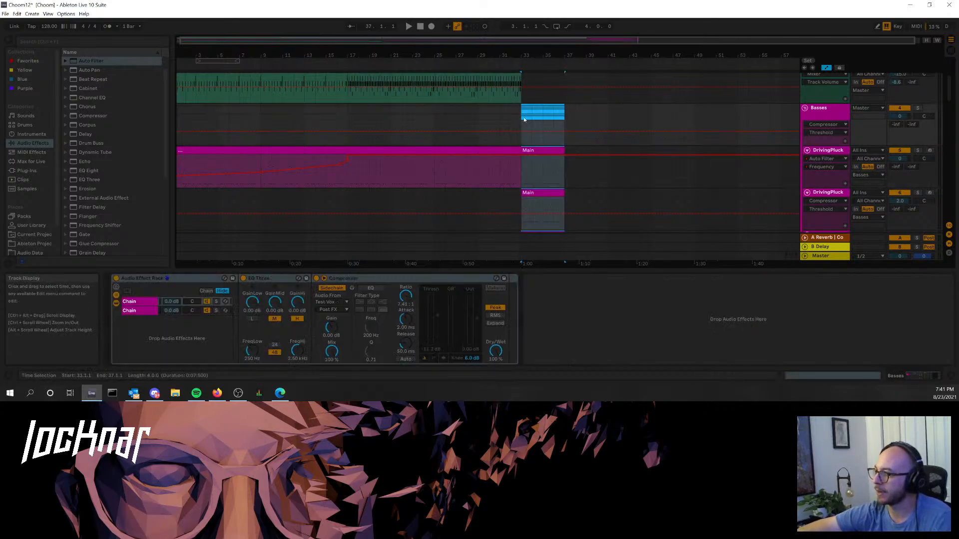
- Play from bar 33, solo the 7 Phase Plant track to hear its pasted Main clip, and delete that clip
scroll(609, 137, down, 5)
key(space)
scroll(595, 127, up, 2)
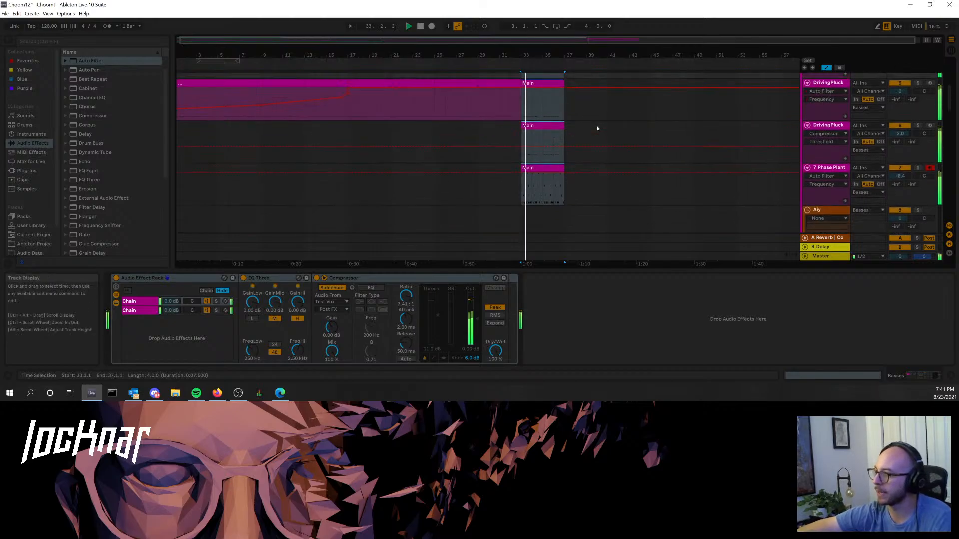
scroll(550, 132, down, 3)
click(544, 126)
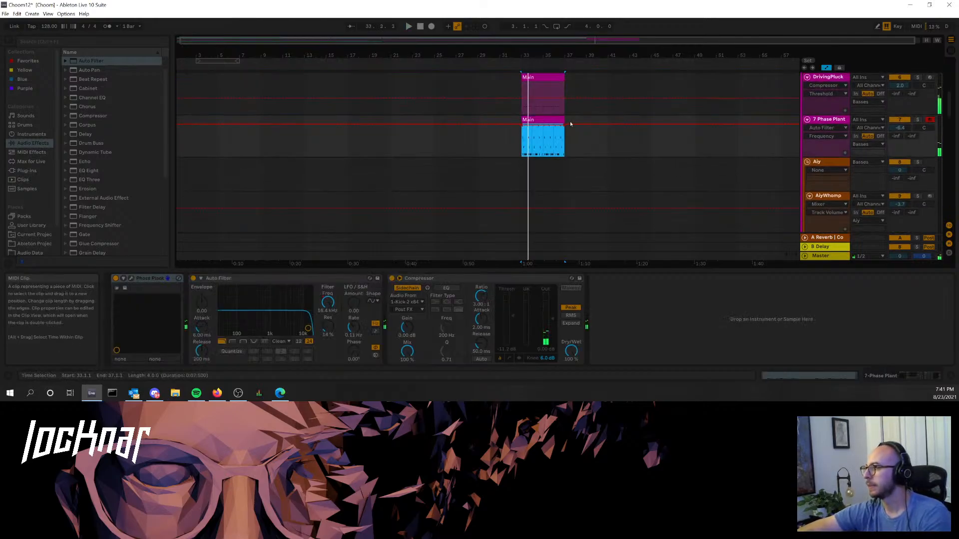
click(917, 120)
key(space)
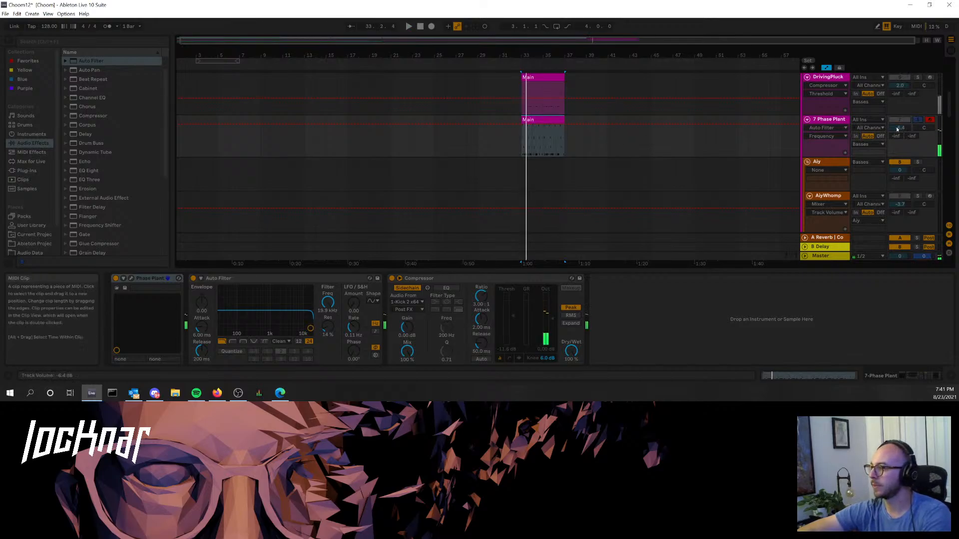
key(Delete)
click(918, 119)
key(space)
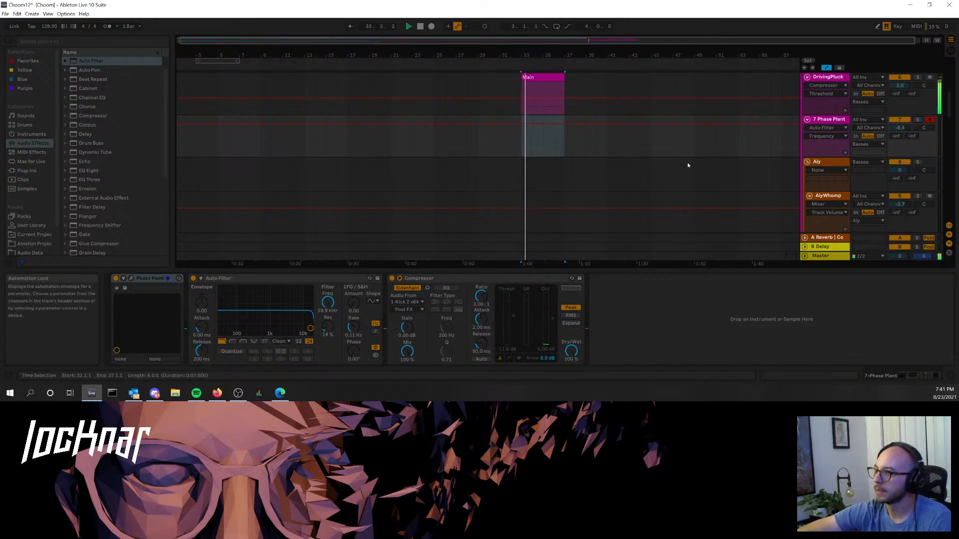
- Duplicate the Main clips on both DrivingPluckBass tracks three times so they run from bar 33 to bar 49
scroll(687, 165, up, 2)
click(288, 118)
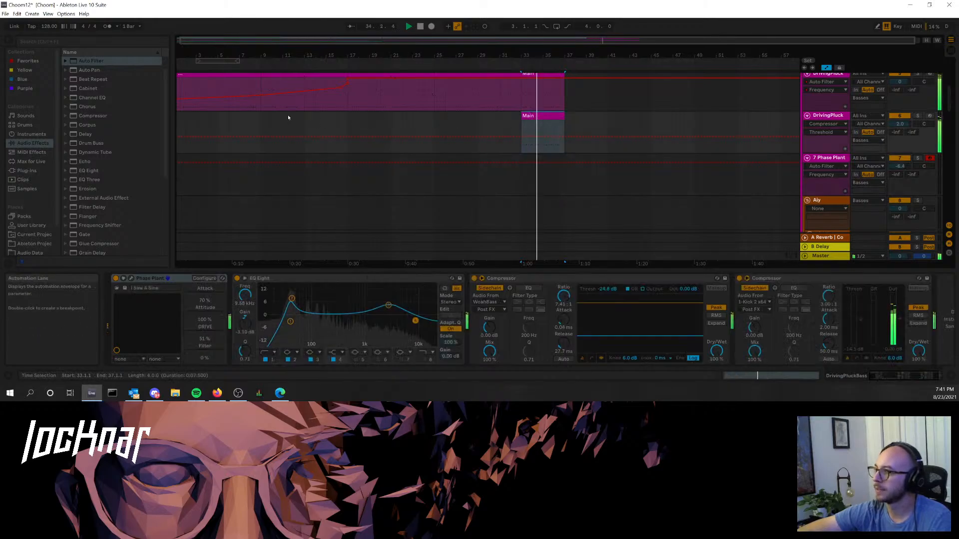
scroll(475, 118, up, 1)
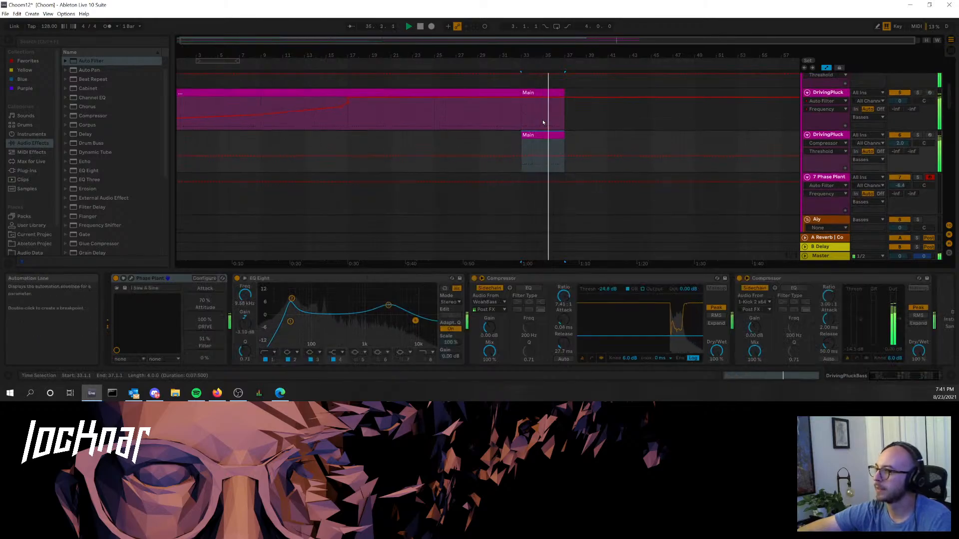
key(ctrl+d)
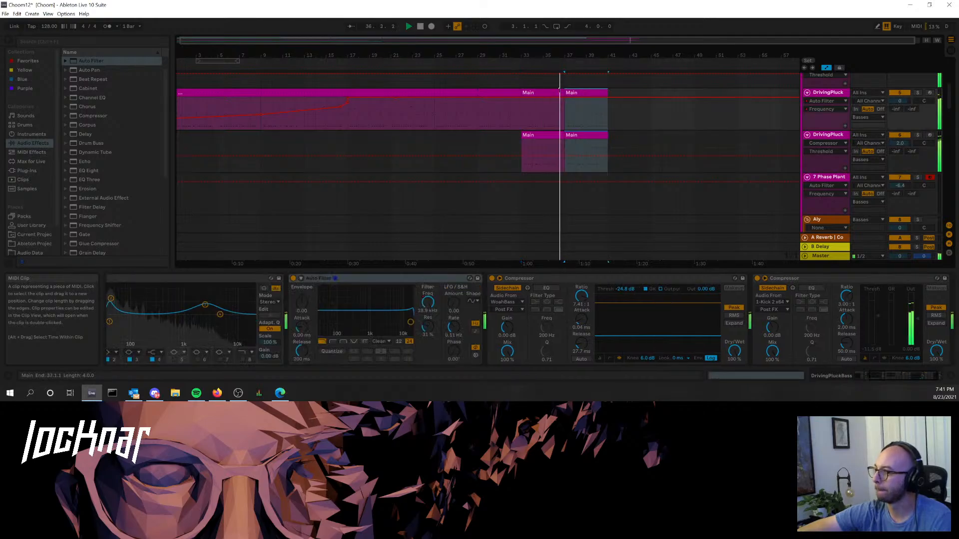
scroll(637, 114, down, 1)
key(ctrl+d)
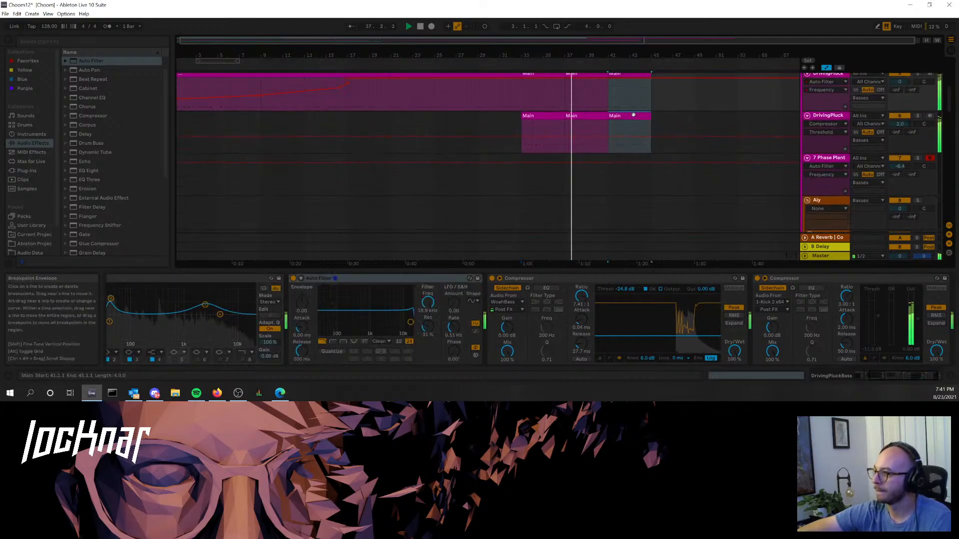
key(ctrl+d)
- Copy the scene 12 Main2 clips of both DrivingPluckBass tracks, paste them at bar 41 and extend them to bar 49
key(Tab)
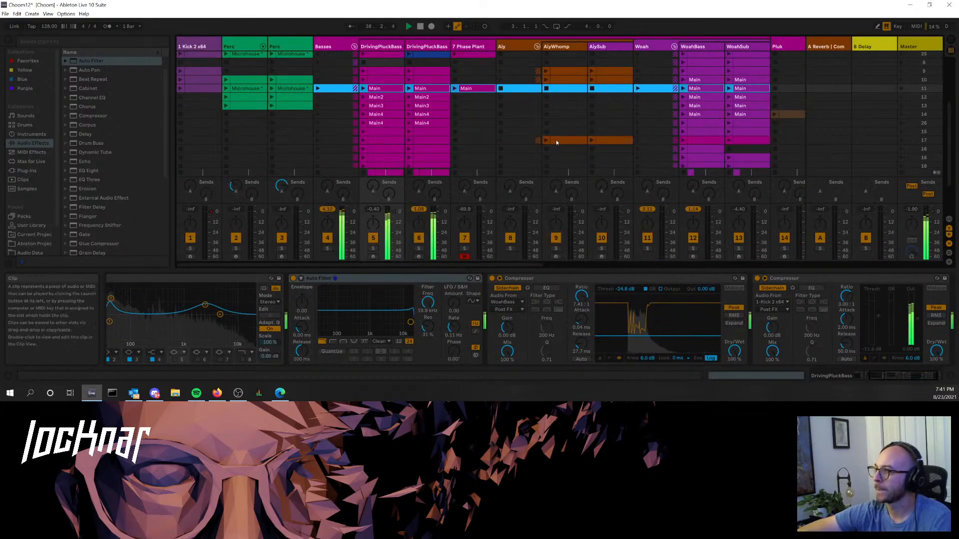
key(Tab)
key(Tab)
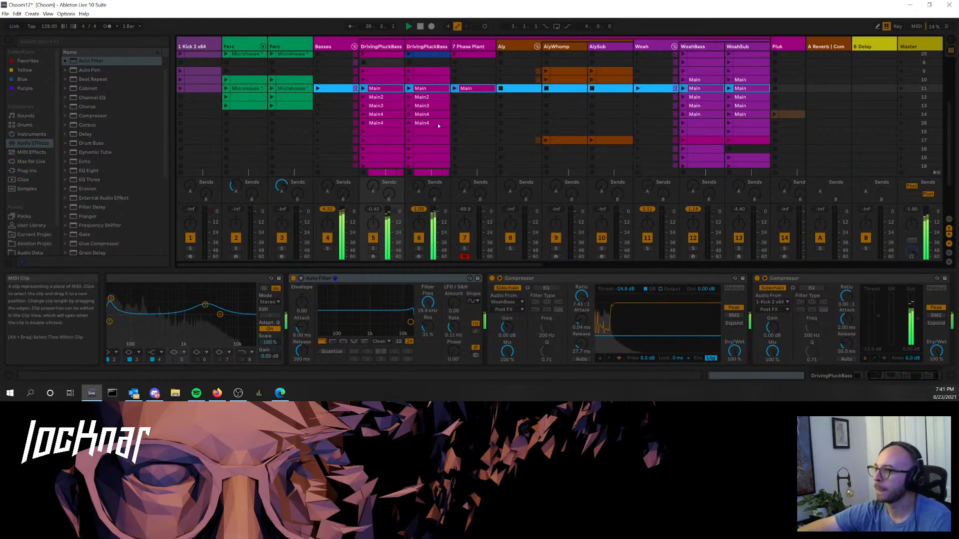
click(392, 99)
key(Tab)
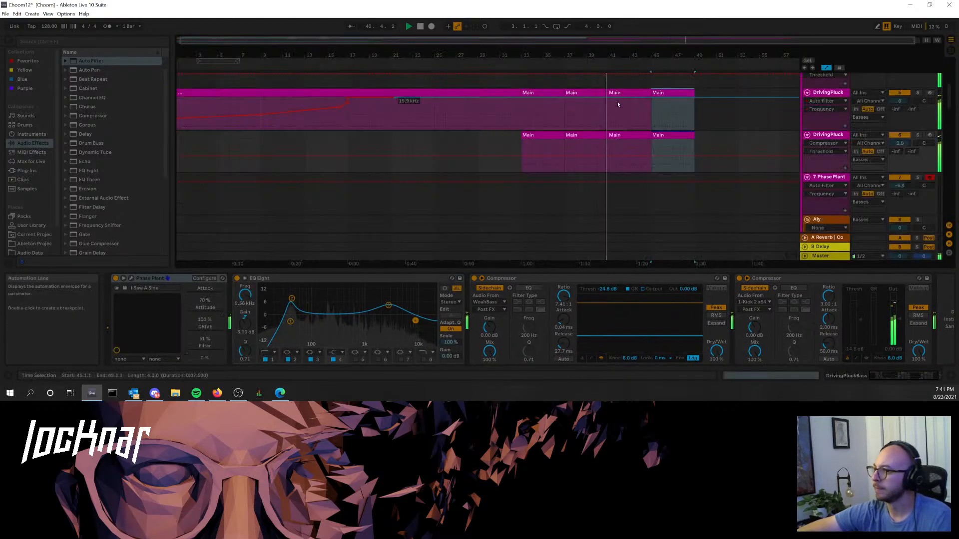
click(618, 104)
key(ctrl+v)
drag(651, 93, 691, 93)
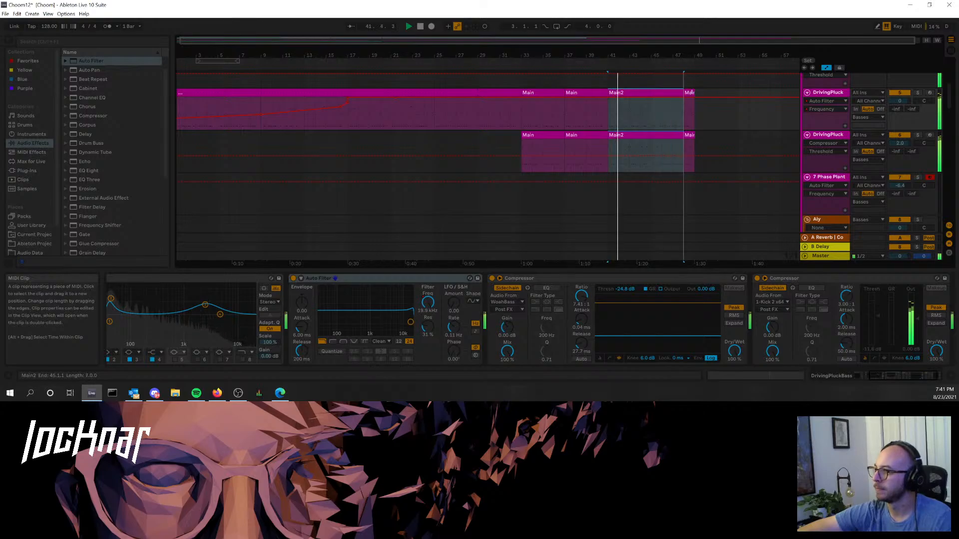
- Copy the scene 13 Main3 clips of both DrivingPluckBass tracks and place them in the arrangement from bar 49 to 57
key(Tab)
key(Down)
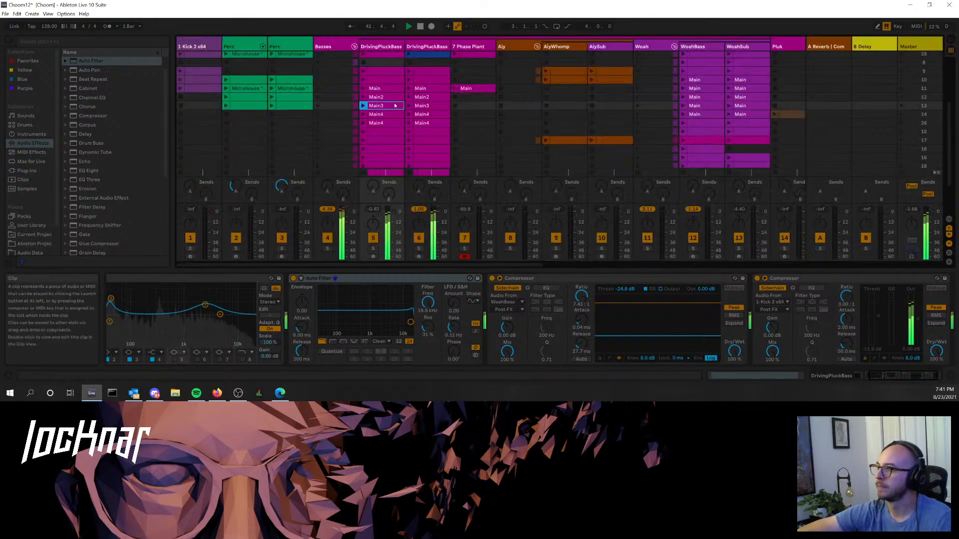
key(Tab)
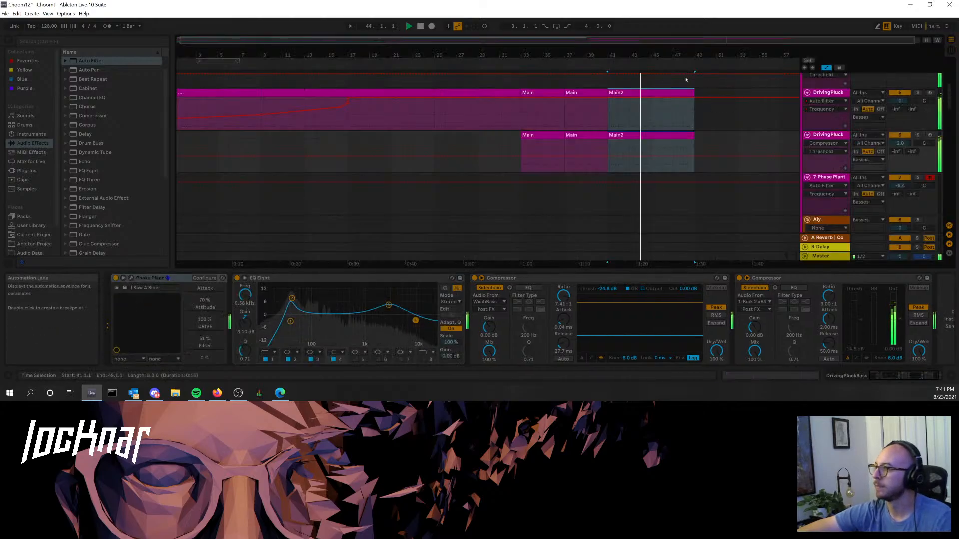
key(ctrl+d)
- Copy the scene 14 Main4 clips of both DrivingPluckBass tracks and place them in the arrangement from bar 57 to 65
key(Tab)
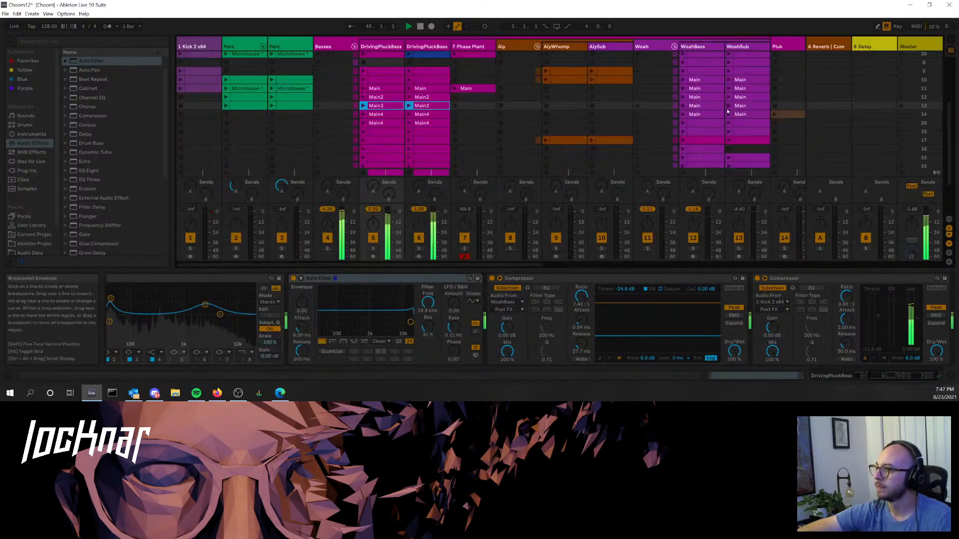
key(Down)
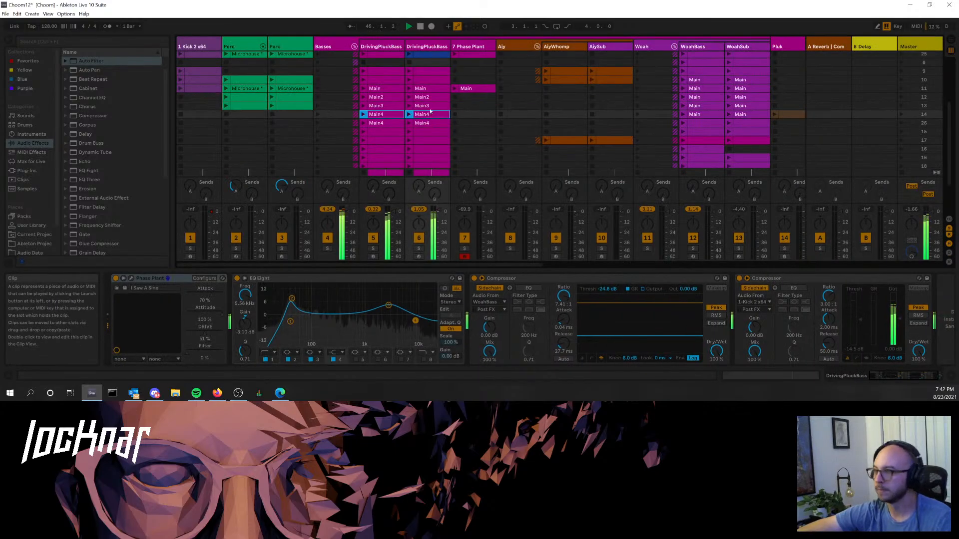
key(Tab)
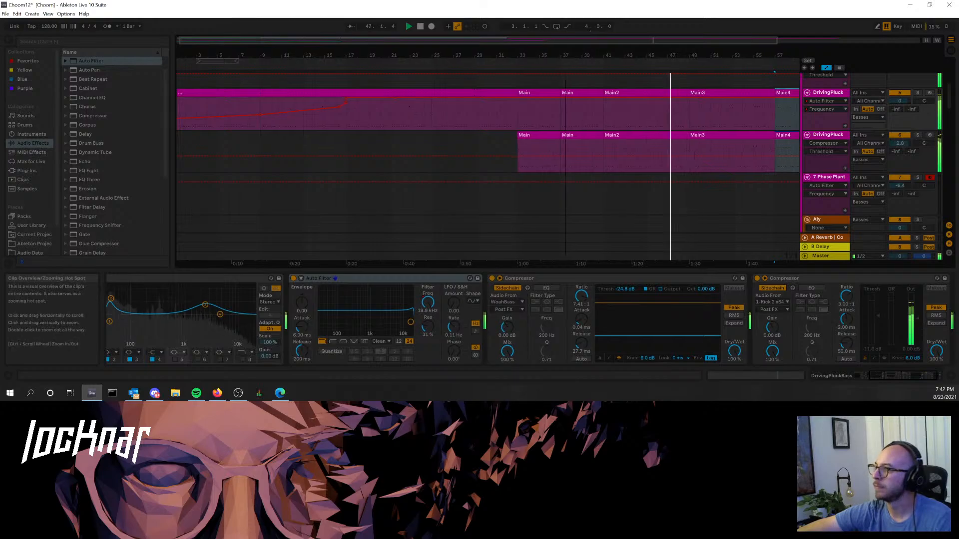
drag(561, 41, 700, 42)
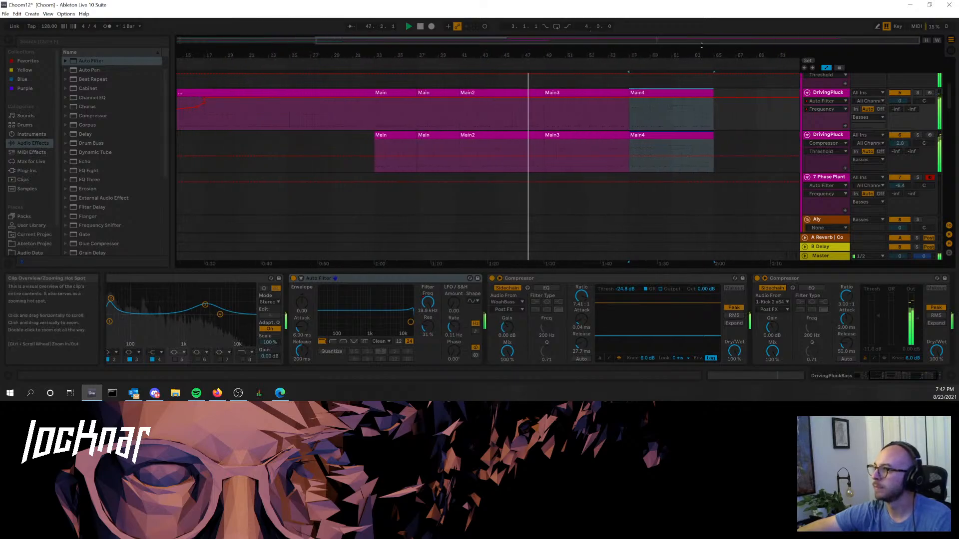
click(616, 135)
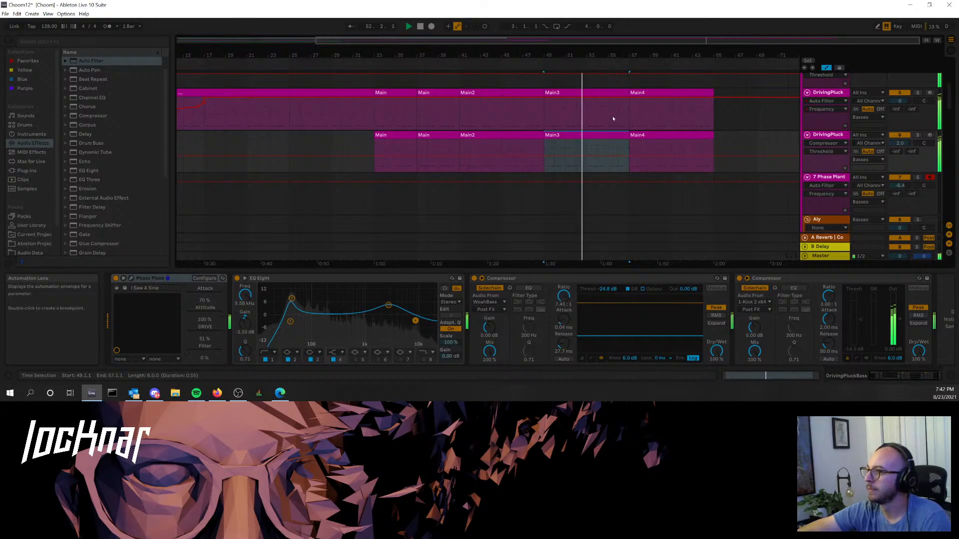
scroll(659, 179, up, 3)
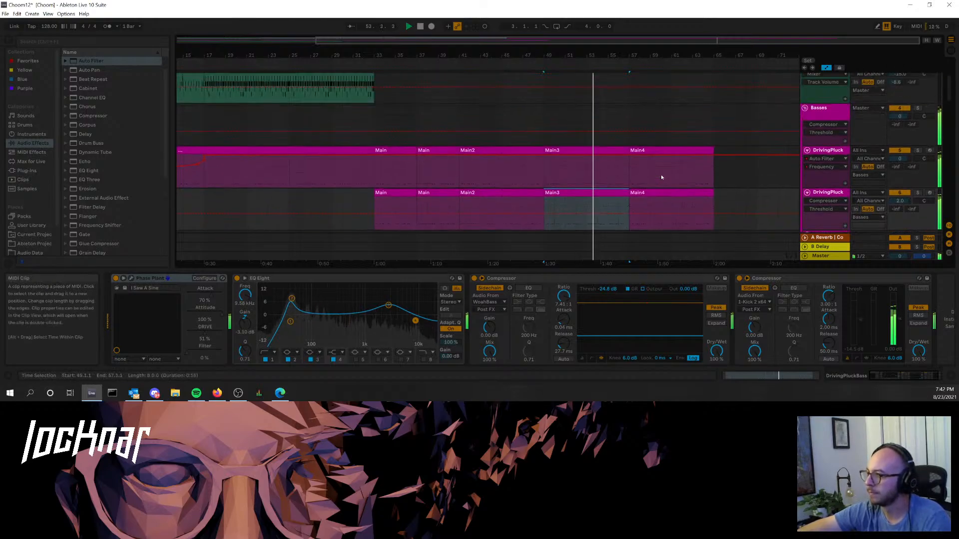
scroll(660, 175, down, 1)
scroll(661, 173, up, 1)
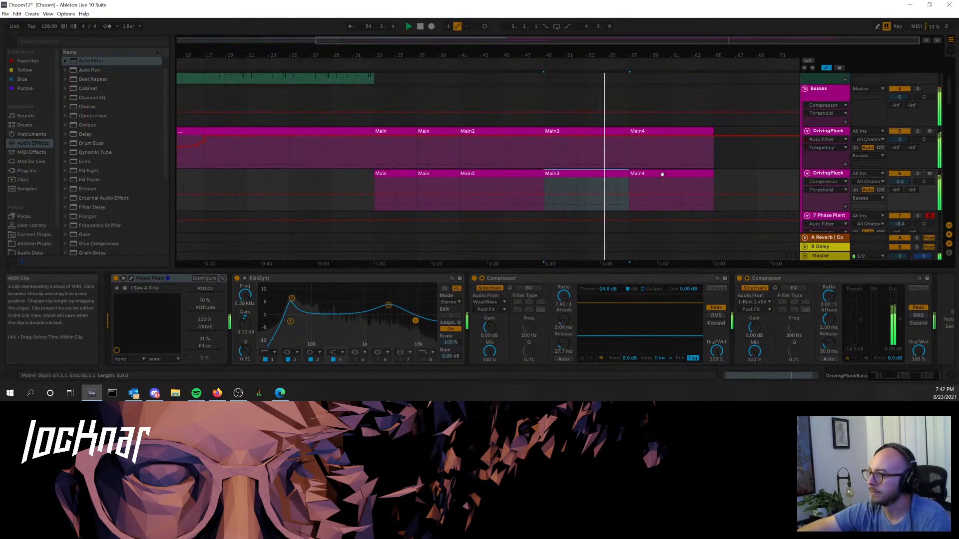
- Copy the scene 10 Main clips of WoahBass and WoahSub, paste them at bar 37 and extend them to bar 61
key(Tab)
click(694, 80)
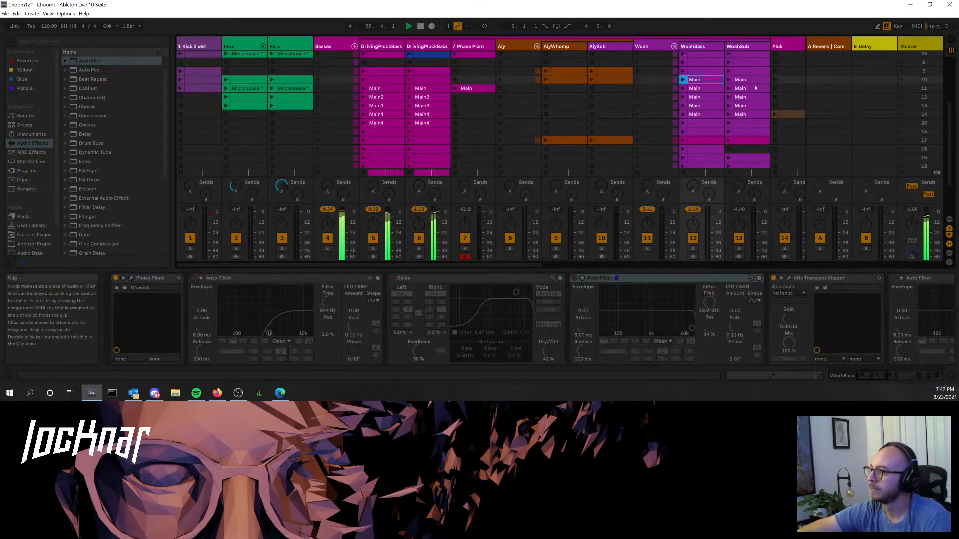
shift+click(753, 80)
key(Tab)
scroll(556, 111, down, 6)
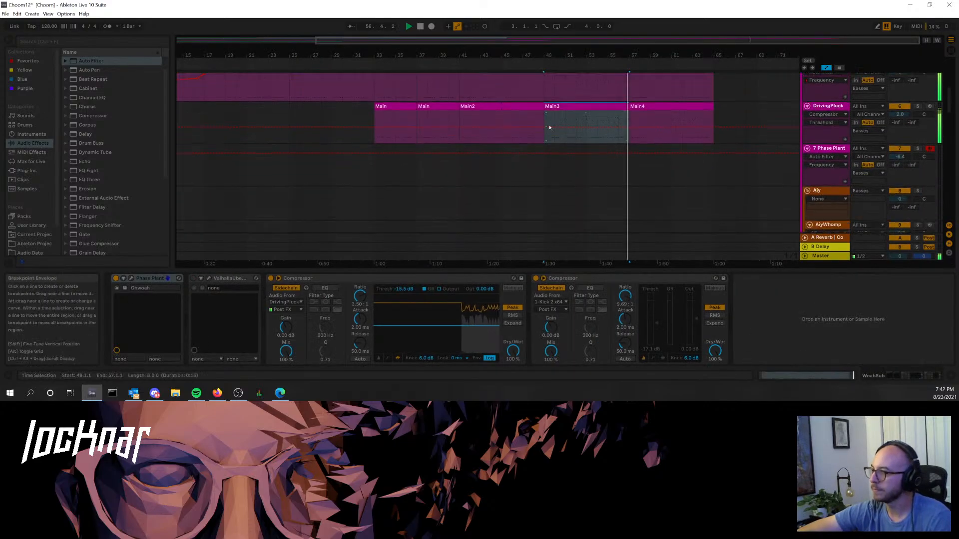
scroll(444, 148, down, 5)
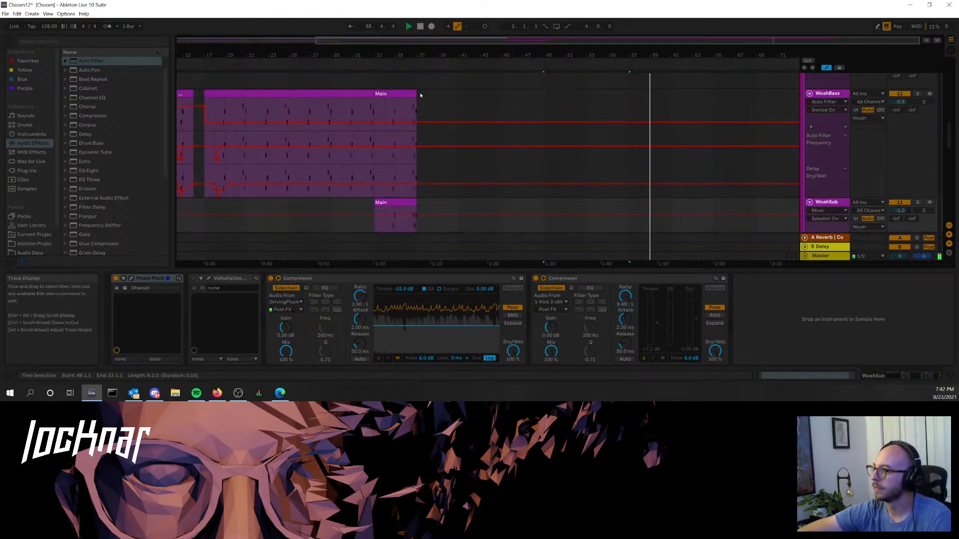
click(419, 94)
key(ctrl+v)
drag(458, 93, 671, 93)
- Try removing the WoahBass and WoahSub material from bar 17 to 37, then undo the removal
click(392, 99)
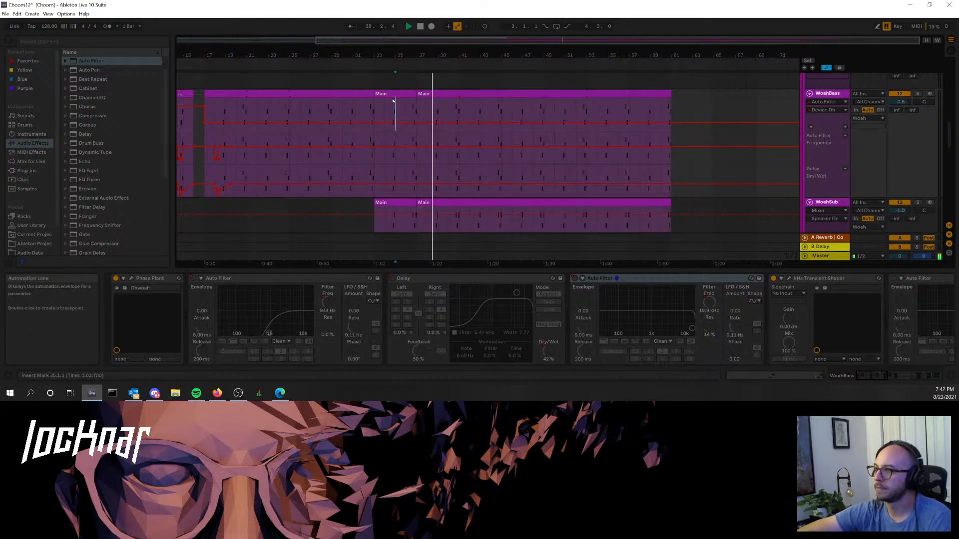
shift+click(339, 93)
shift+click(387, 215)
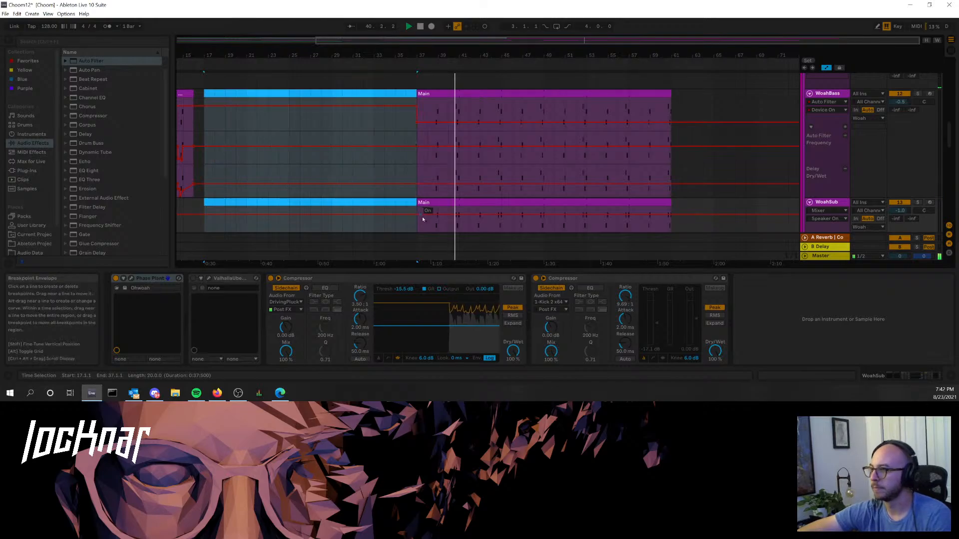
scroll(492, 177, up, 2)
scroll(494, 157, down, 1)
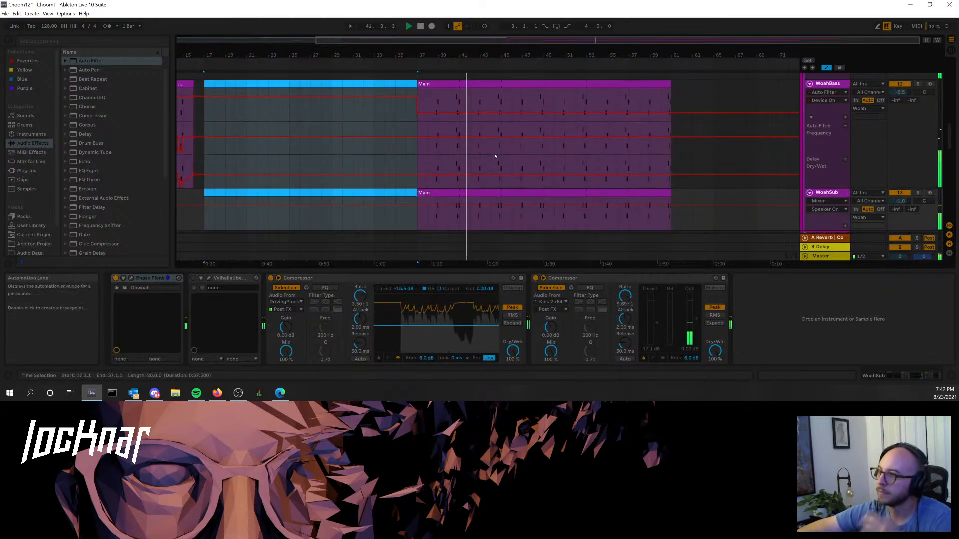
key(ctrl+z)
- Replay the arrangement from bar 32 and delete only the WoahBass clip between bars 17 and 33
scroll(399, 140, up, 2)
key(space)
click(382, 130)
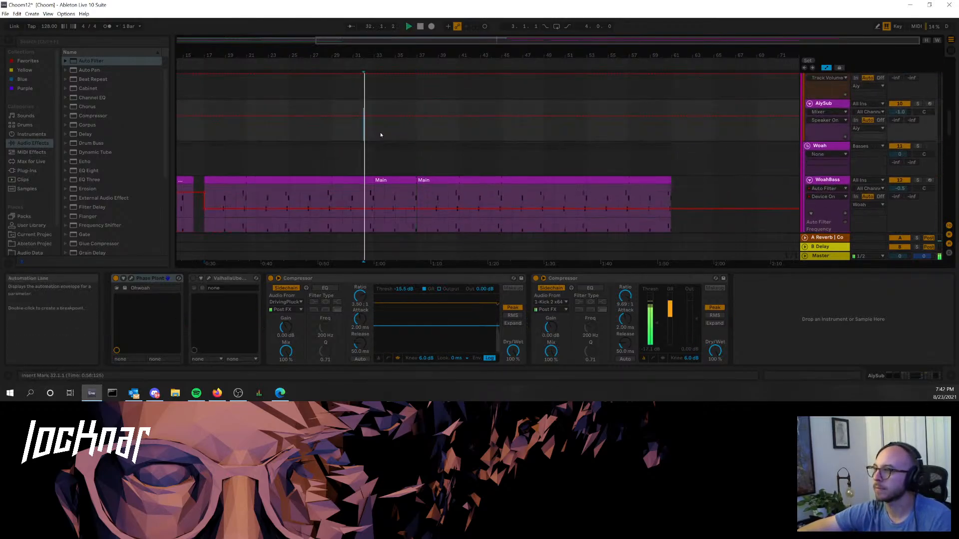
scroll(445, 132, up, 4)
key(space)
scroll(443, 130, down, 5)
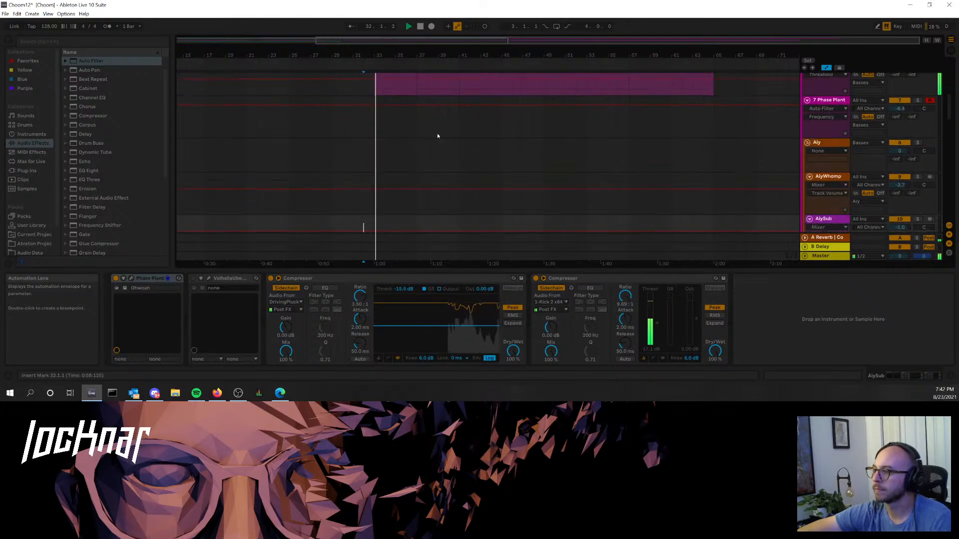
click(356, 122)
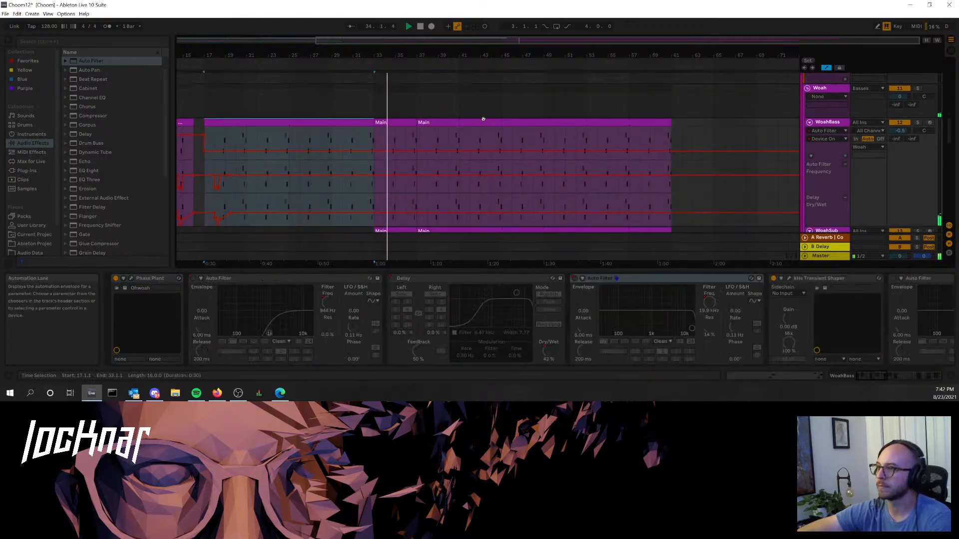
scroll(414, 143, down, 2)
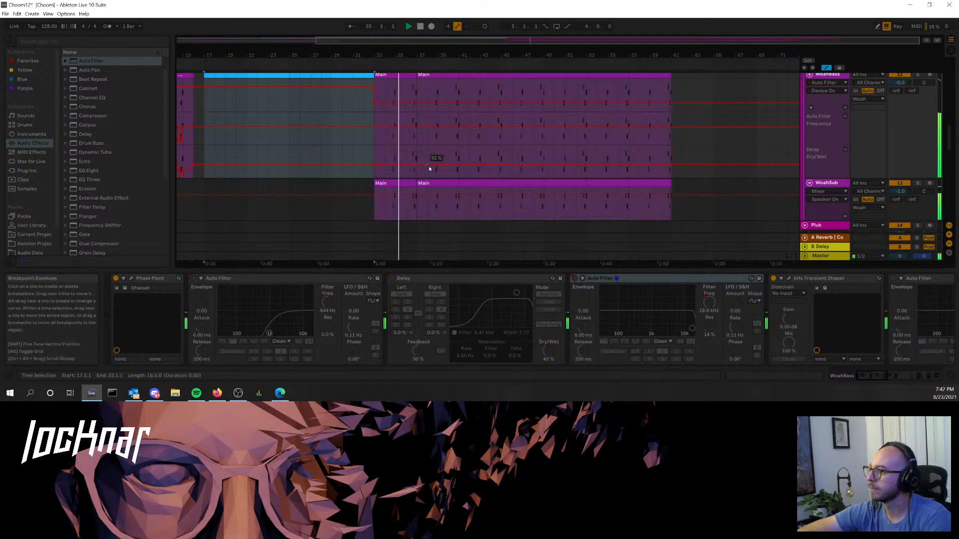
scroll(414, 138, up, 4)
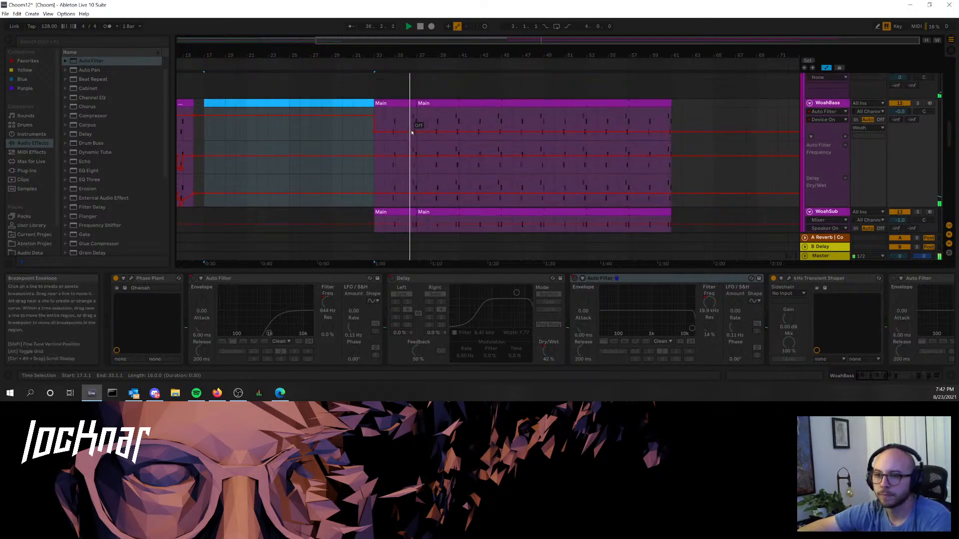
- Audition the scene 10 AiyWhomp clip against the arrangement
scroll(418, 131, up, 8)
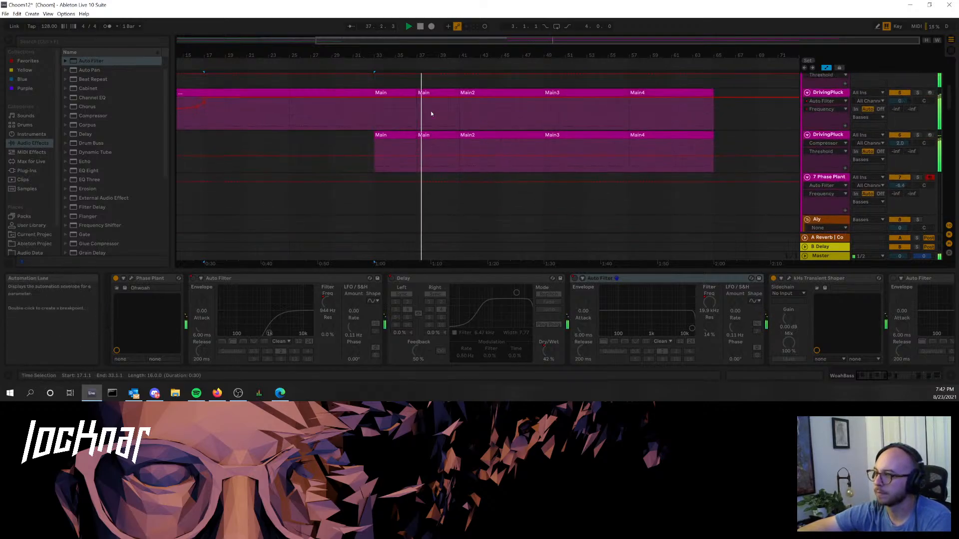
scroll(431, 111, up, 1)
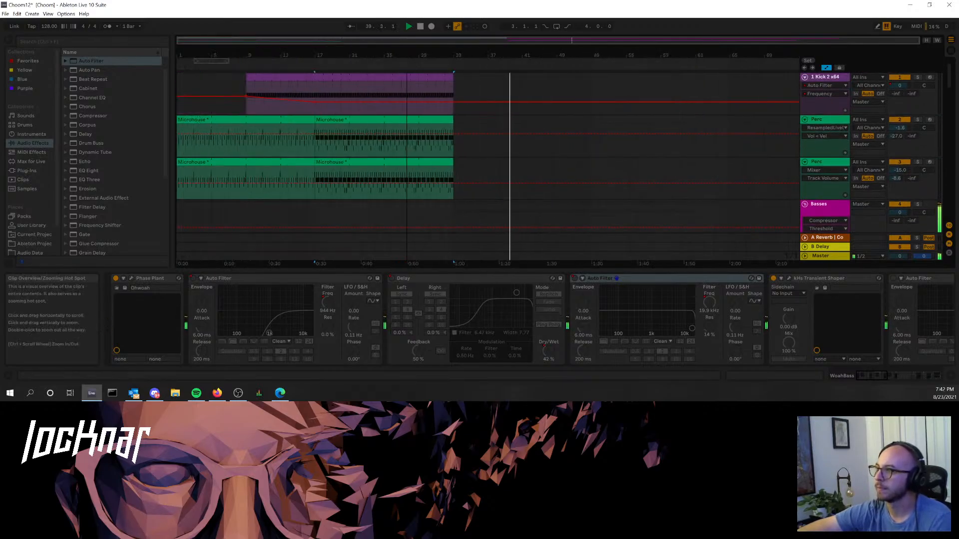
key(Tab)
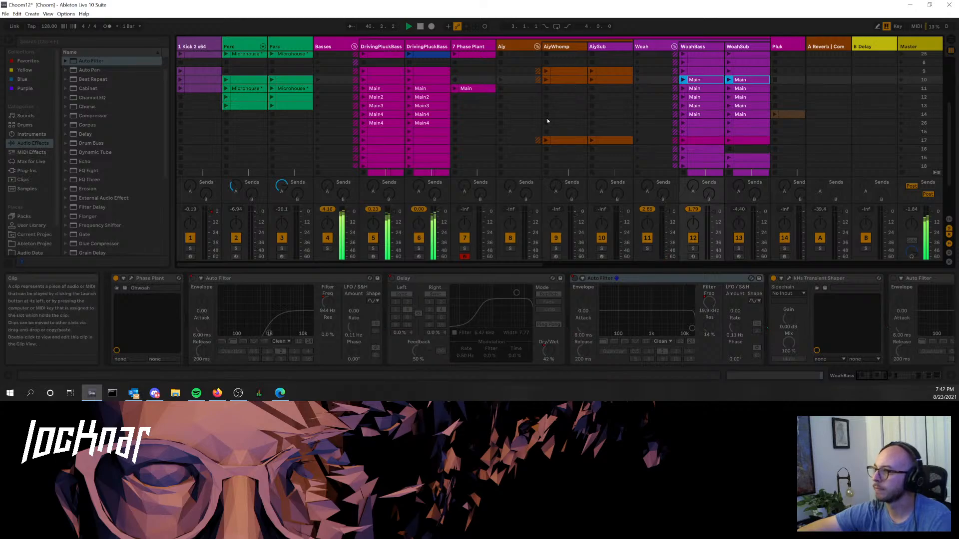
scroll(387, 90, right, 4)
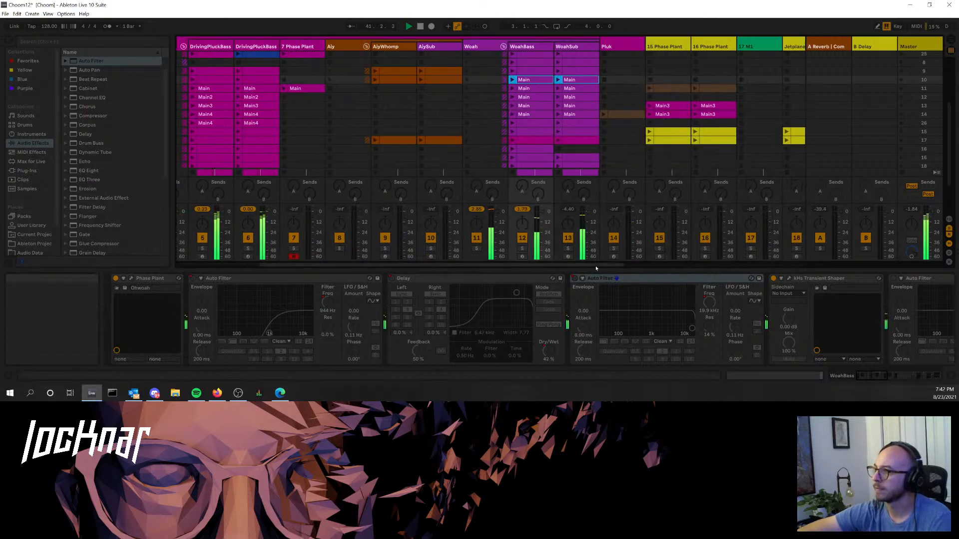
click(375, 79)
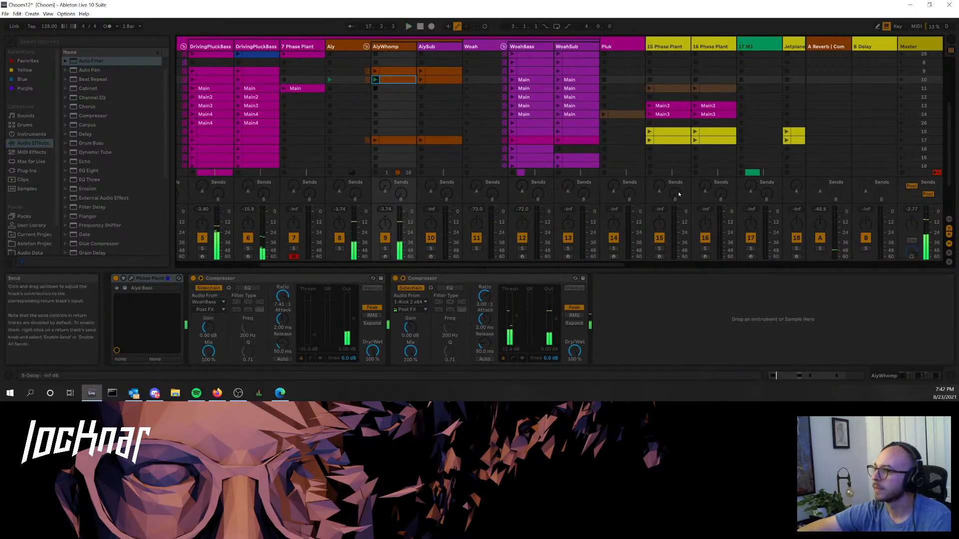
key(Tab)
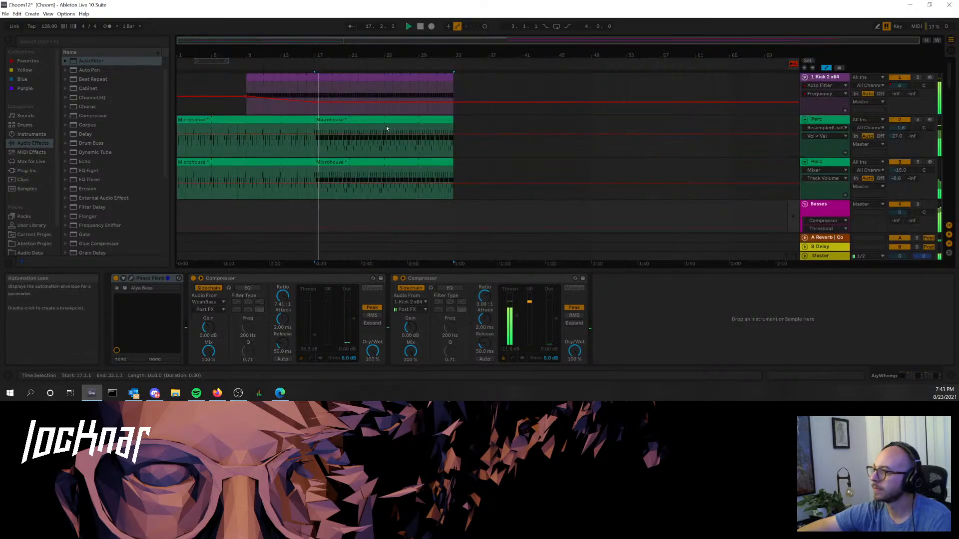
- Extend the 1 Kick 2 x64 clip to bar 65 and place the insert marker at bar 33
click(455, 122)
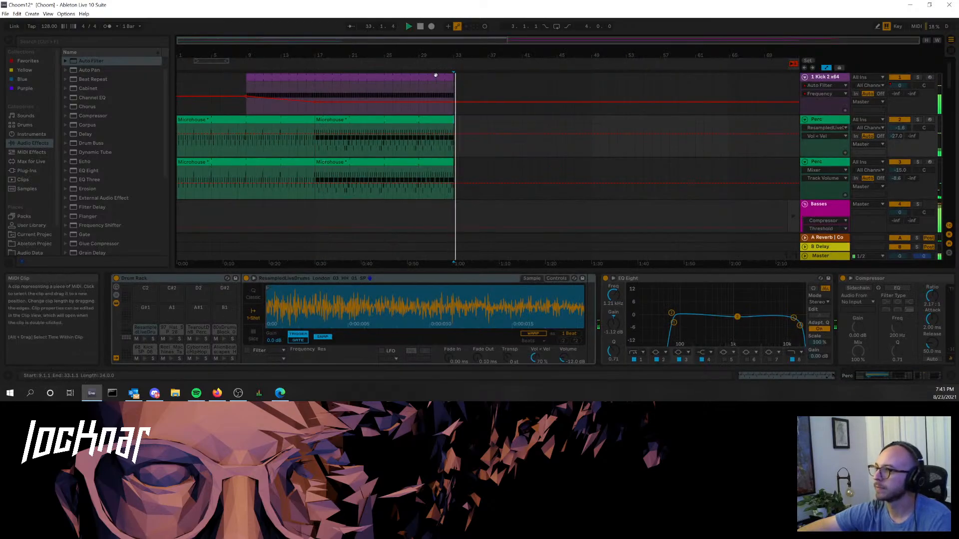
drag(453, 76, 729, 76)
click(457, 115)
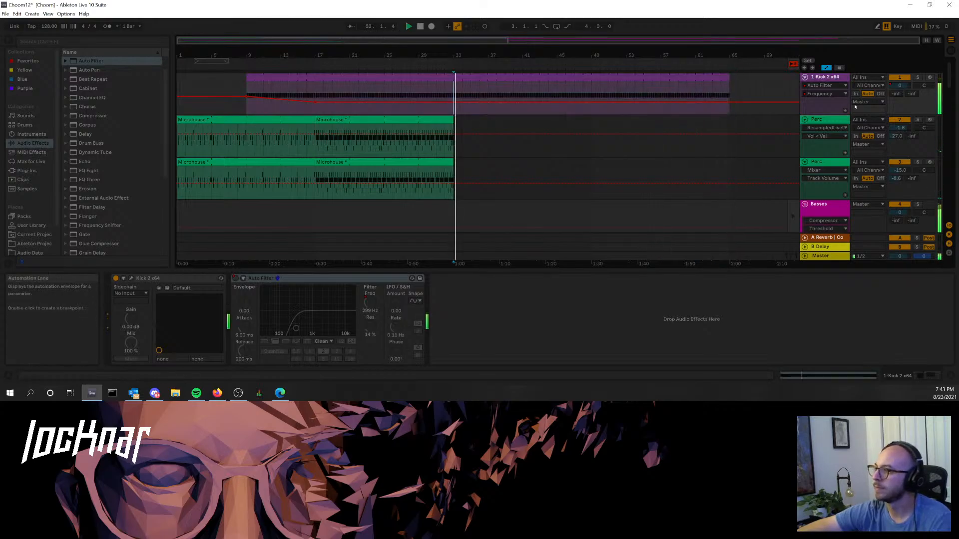
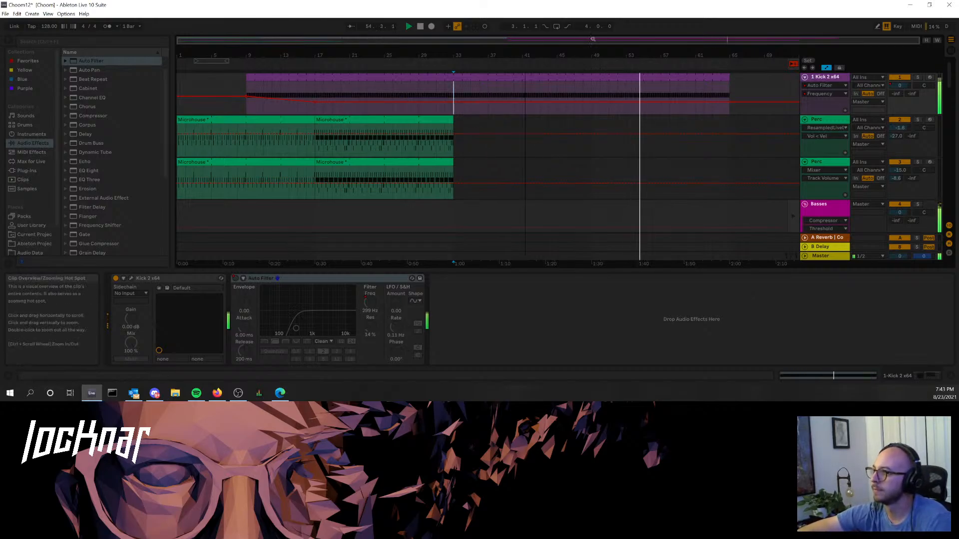
- Audition the upper yellow Session clips of the 15 Phase Plant and Jetplane tracks against the section from bar 33
scroll(596, 179, down, 3)
scroll(596, 179, down, 2)
key(Tab)
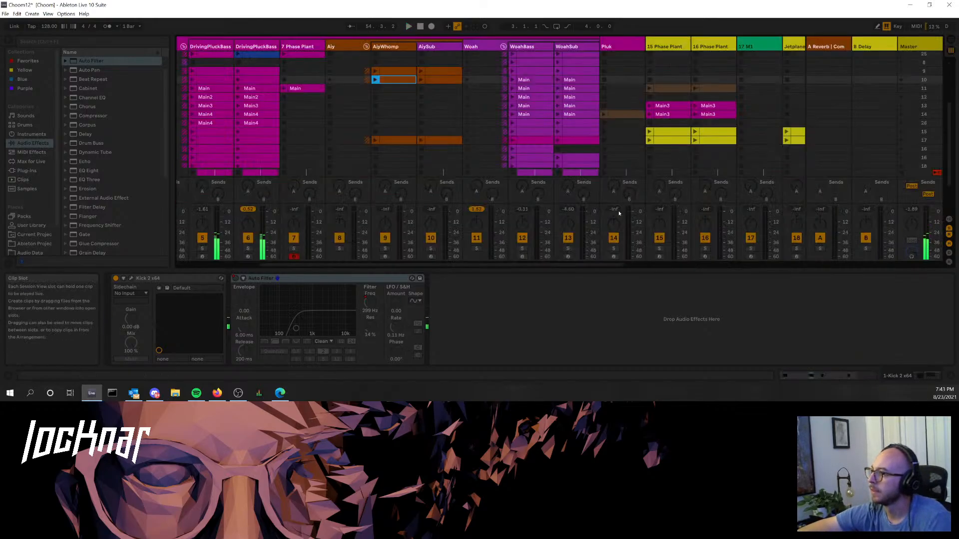
click(711, 144)
click(649, 131)
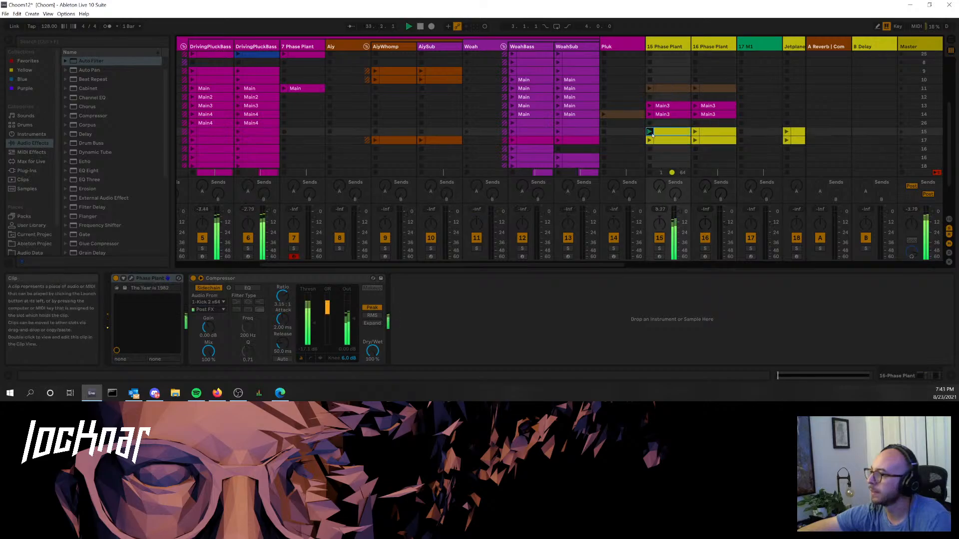
drag(584, 265, 679, 265)
click(589, 132)
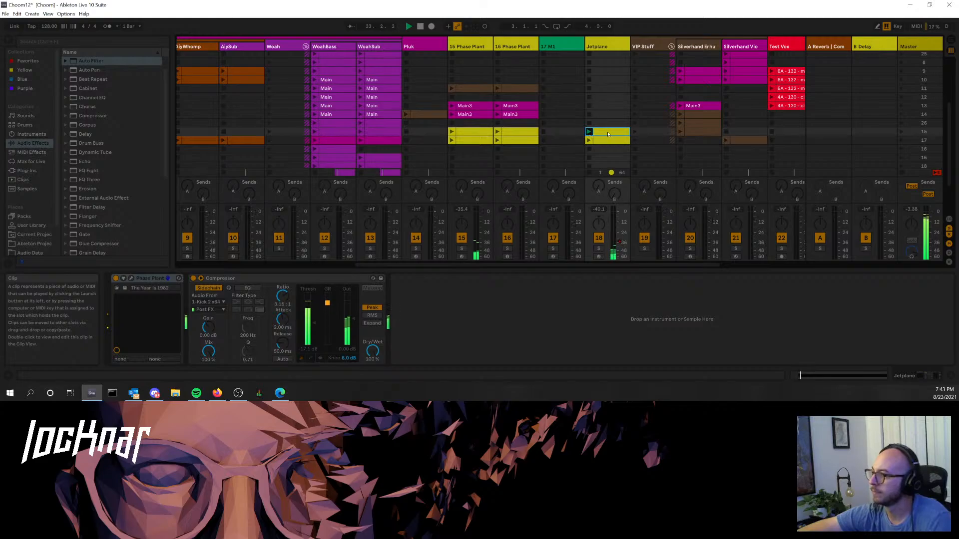
- Copy the upper yellow Jetplane clip from the Session View and paste it on the Jetplane arrangement track at bar 49
key(Tab)
scroll(528, 143, down, 5)
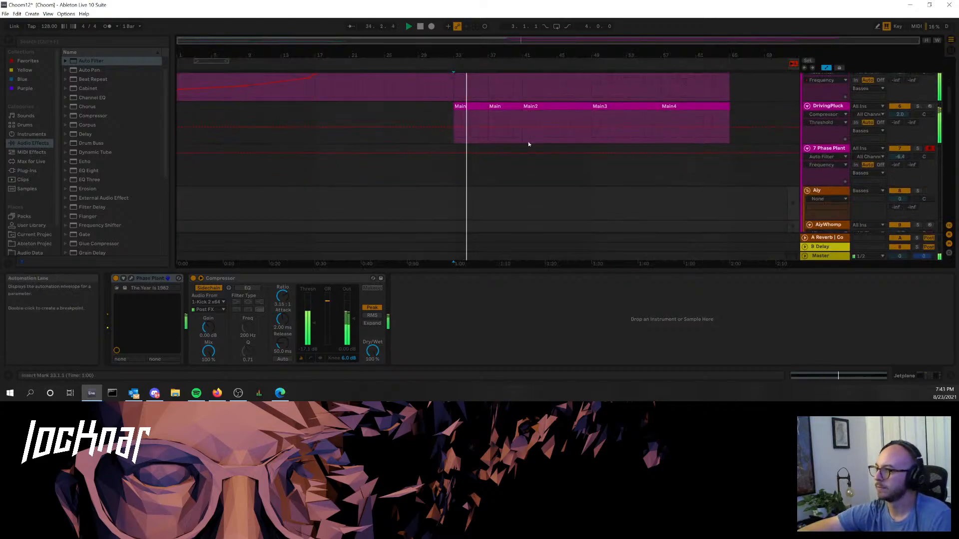
key(Tab)
click(603, 133)
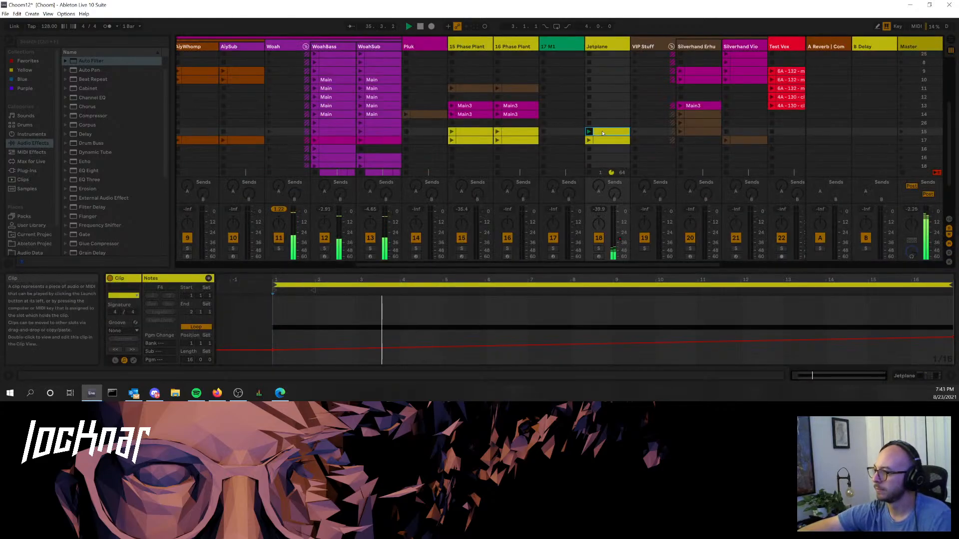
key(Tab)
scroll(628, 144, down, 1)
scroll(628, 145, up, 2)
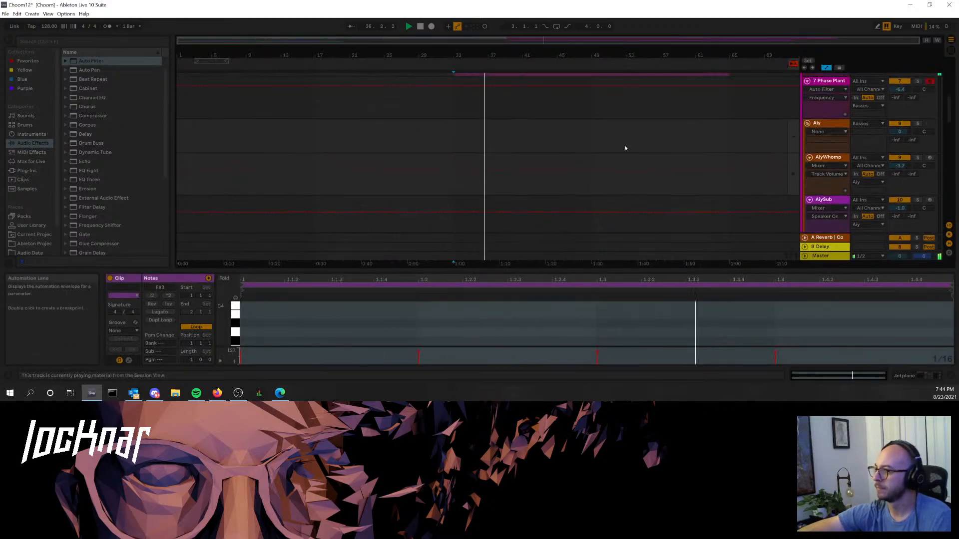
scroll(623, 145, down, 2)
scroll(619, 142, down, 5)
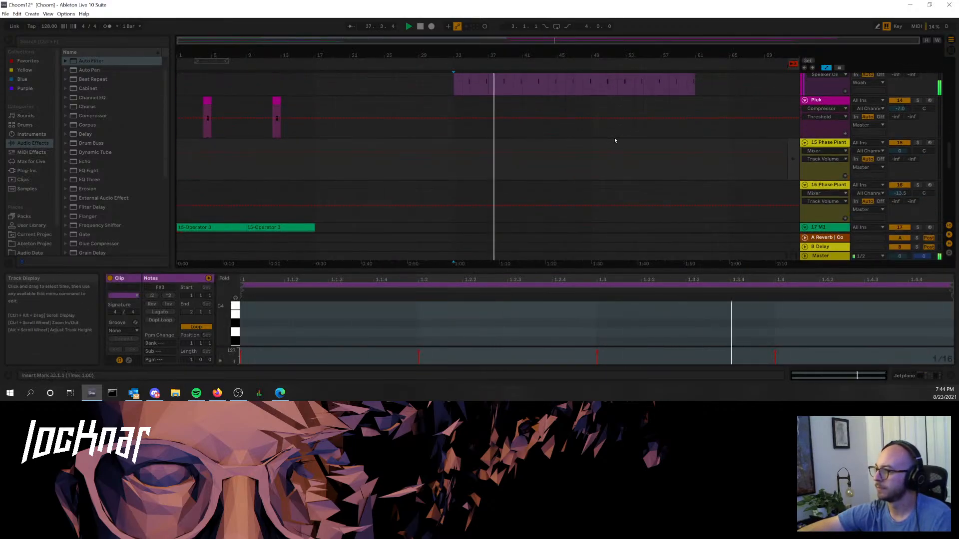
scroll(615, 140, down, 2)
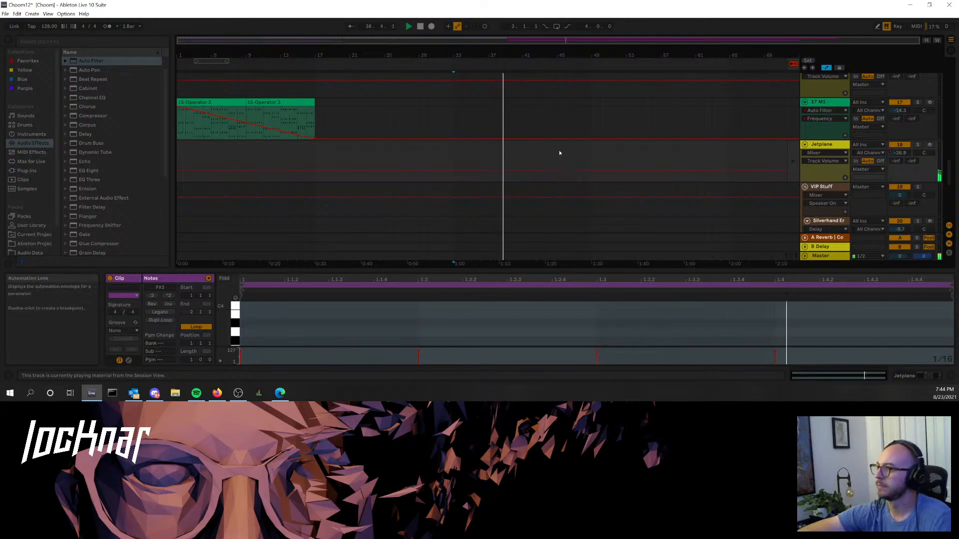
click(591, 153)
key(ctrl+v)
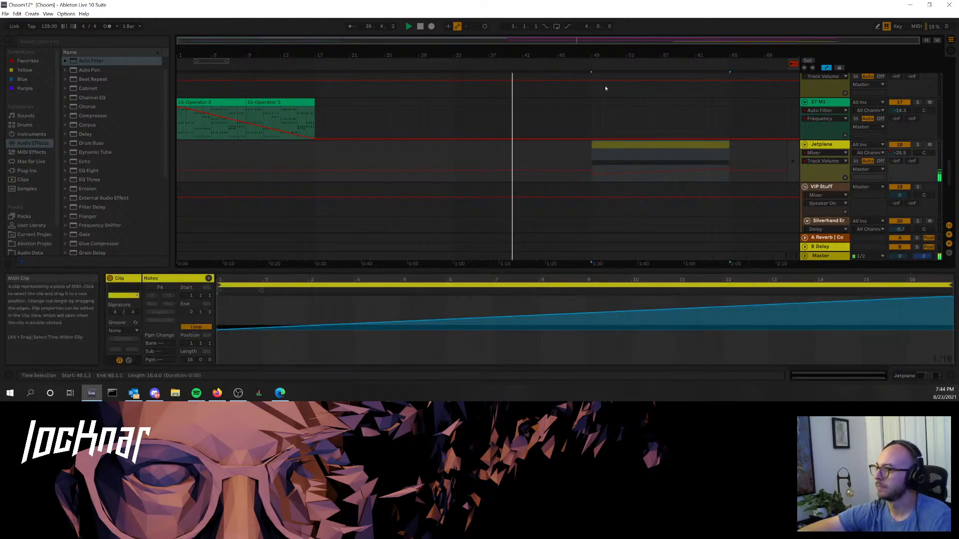
- Return all tracks to arrangement playback and listen to the new Jetplane clip from bar 49
click(794, 65)
key(space)
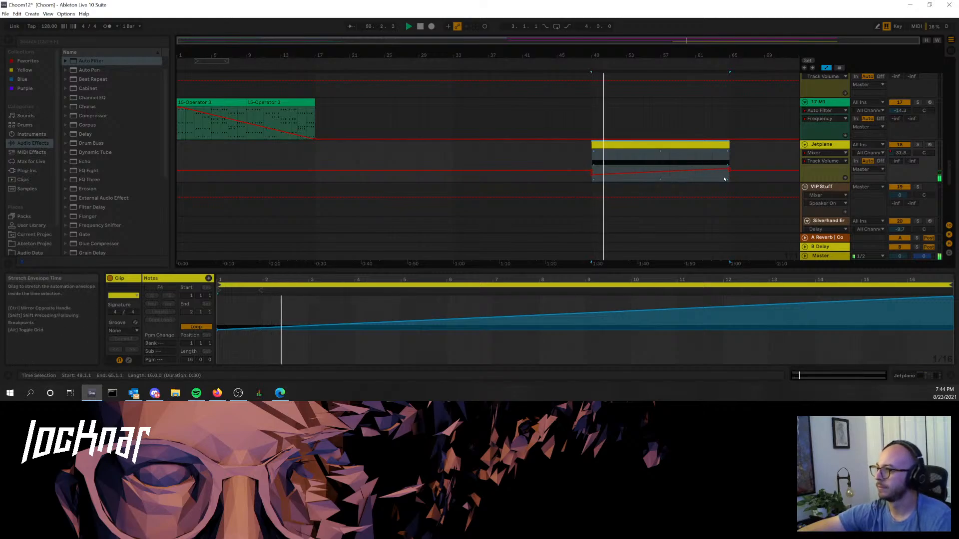
scroll(652, 149, up, 3)
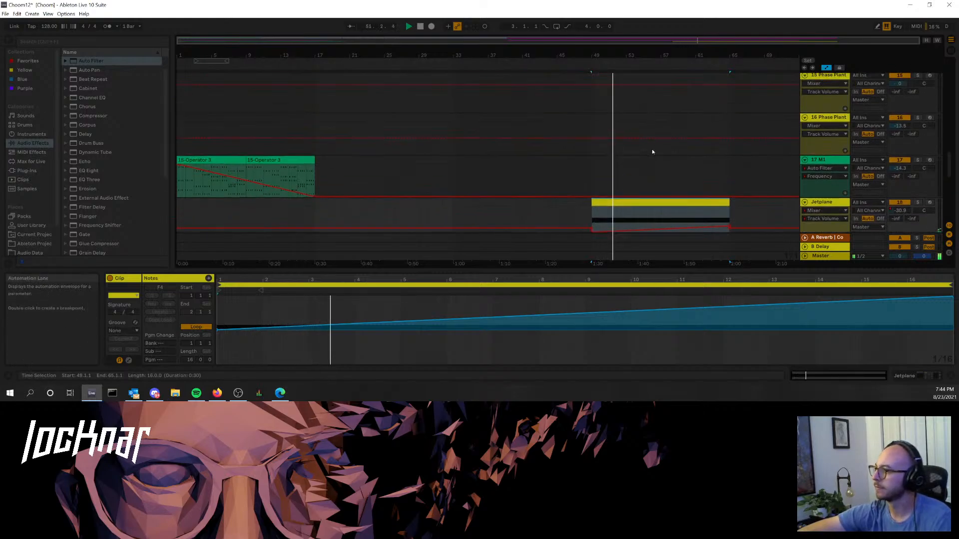
scroll(775, 152, up, 10)
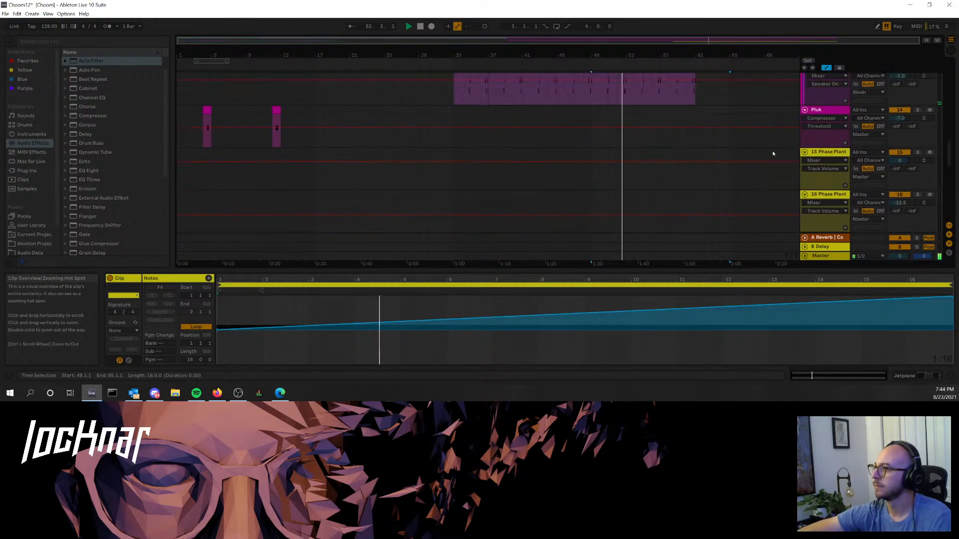
- Audition the unnamed green 17 M1 Session clip in scene 27 against the main section
scroll(773, 153, up, 3)
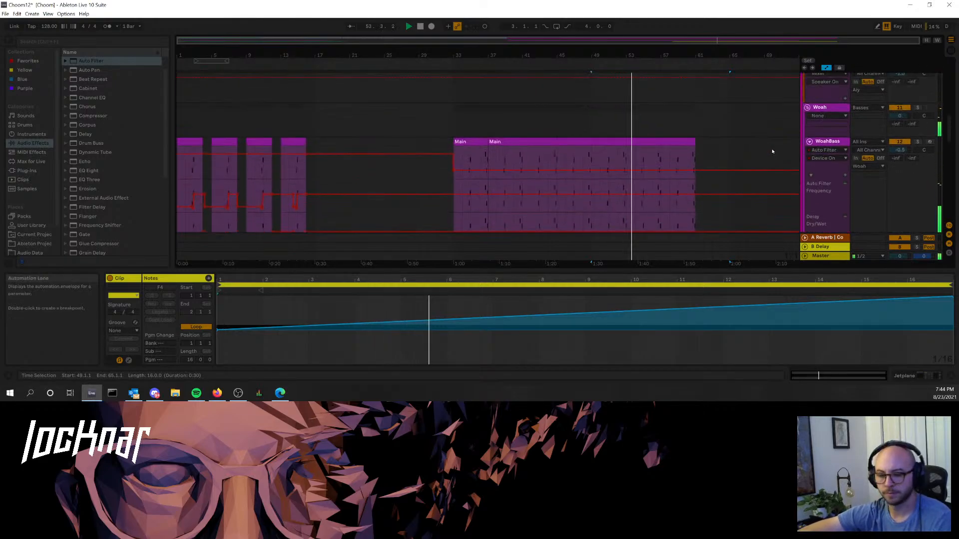
key(Tab)
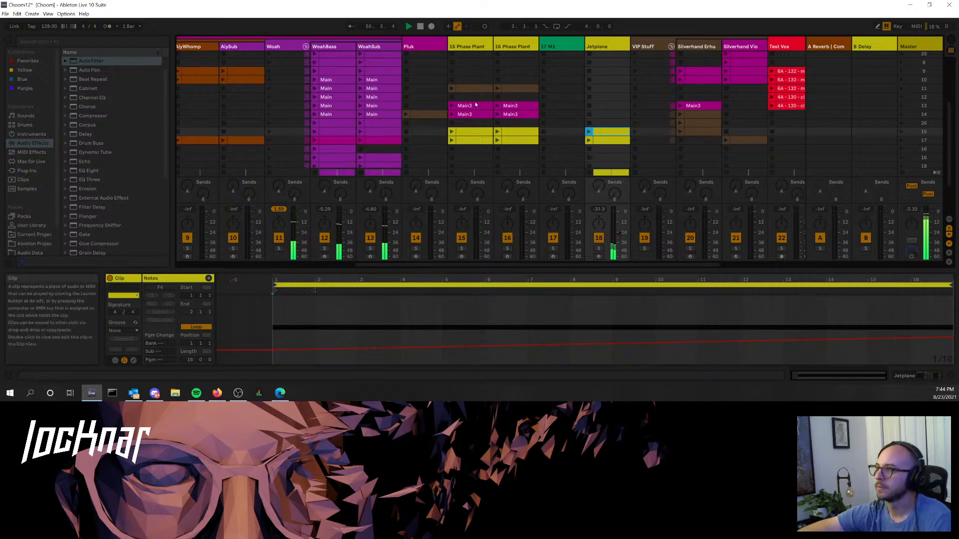
scroll(476, 102, up, 4)
scroll(476, 102, up, 3)
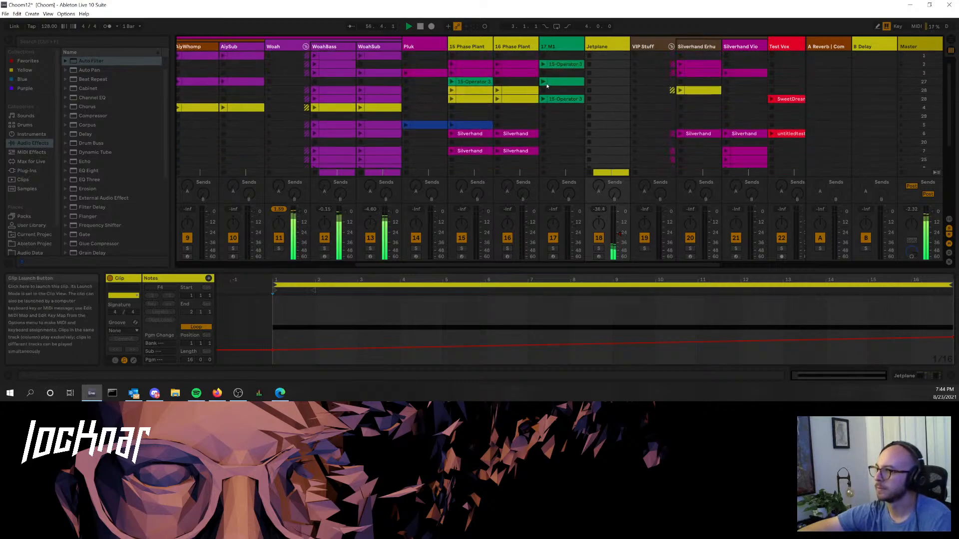
double_click(547, 82)
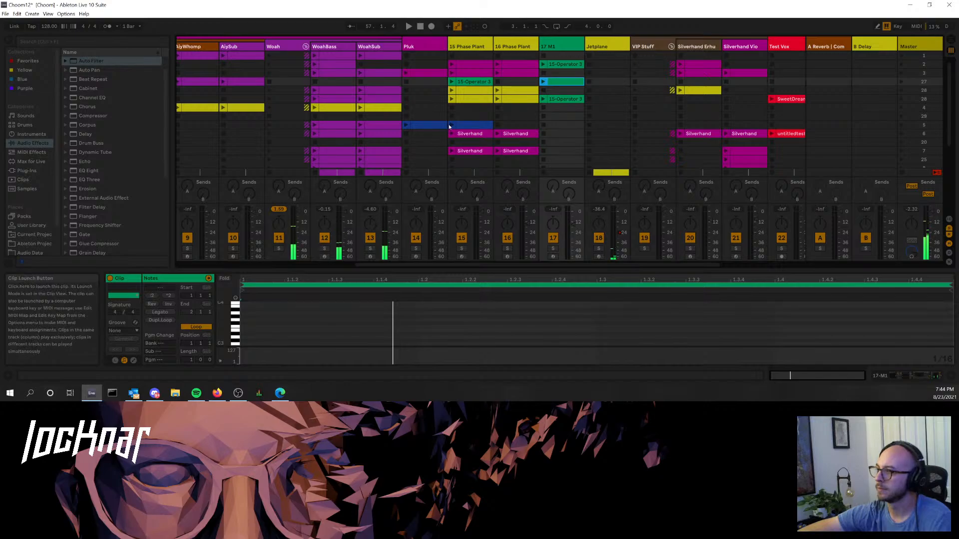
- Audition the first DrivingPluckBass track's blue scene 7 clip and pink scene 2 clip against the main section
scroll(345, 250, left, 5)
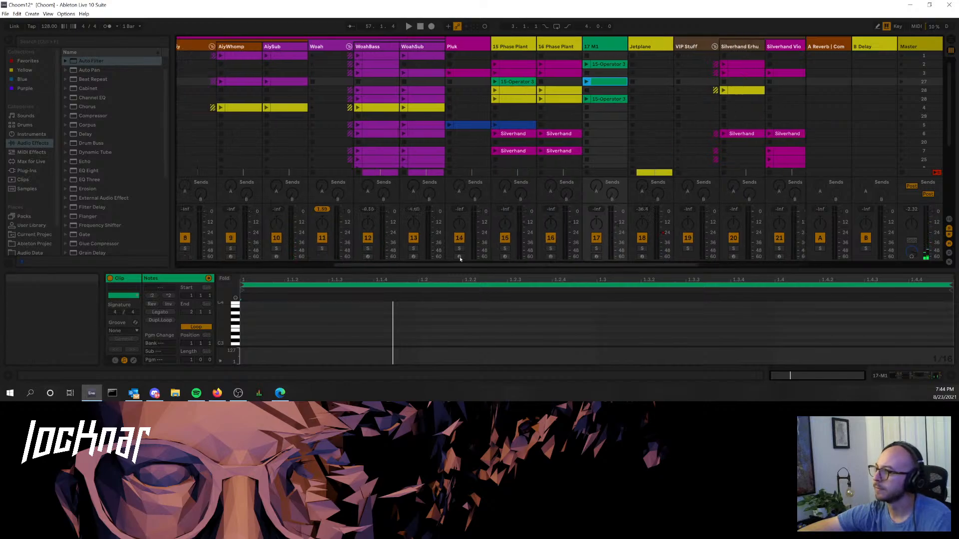
scroll(345, 251, left, 1)
scroll(179, 120, down, 3)
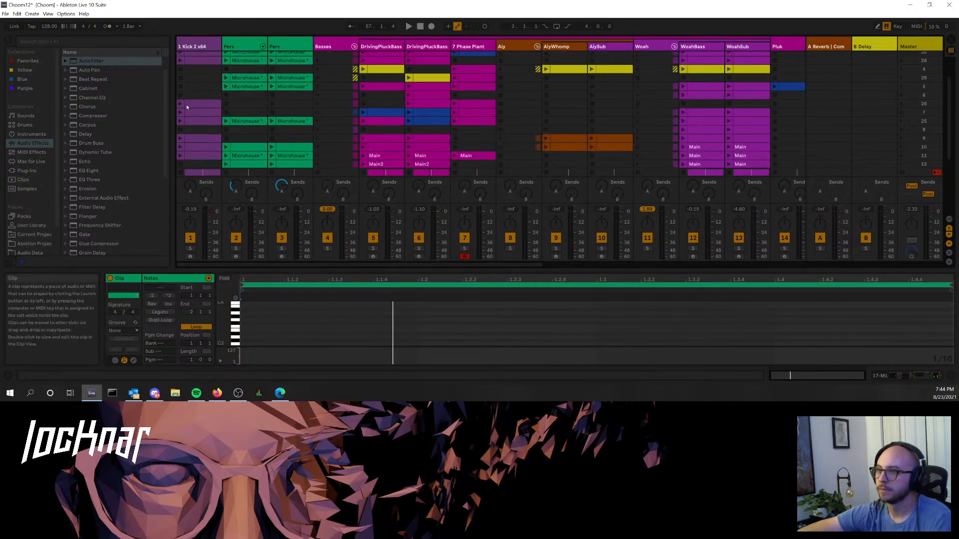
scroll(361, 115, down, 4)
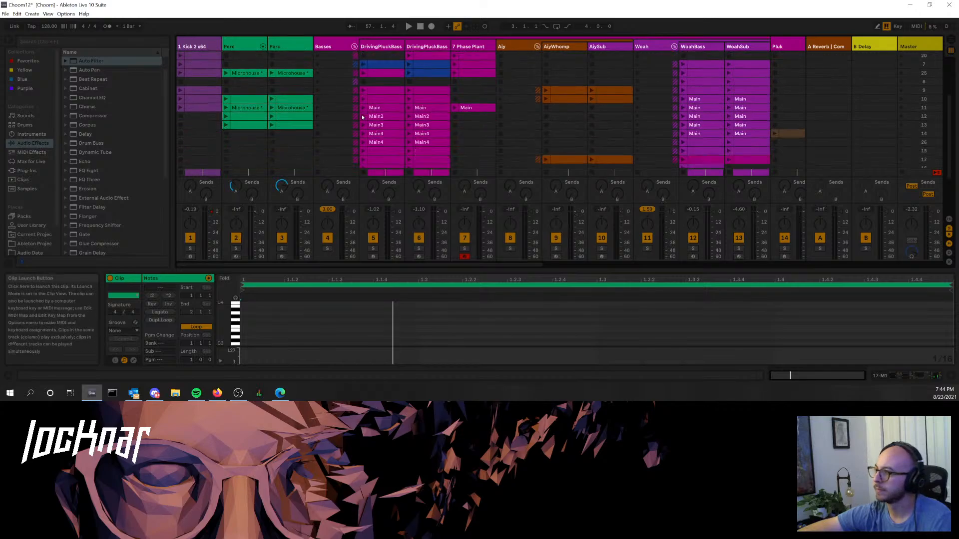
scroll(363, 115, up, 3)
click(364, 103)
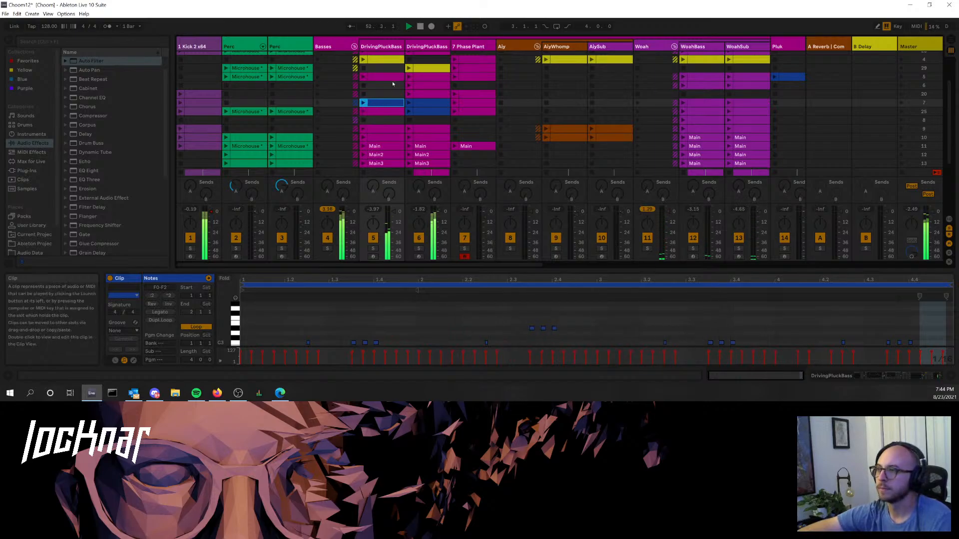
scroll(375, 83, up, 6)
click(369, 64)
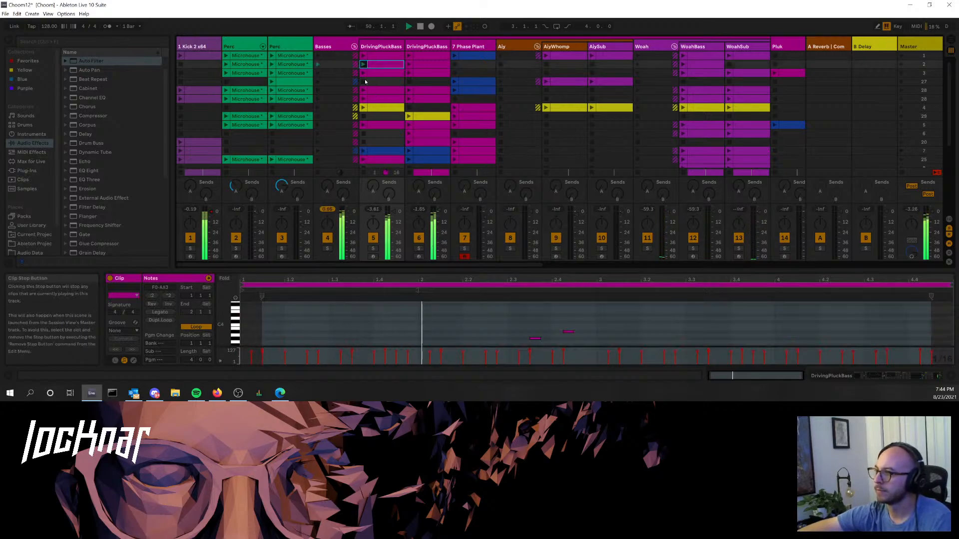
key(Tab)
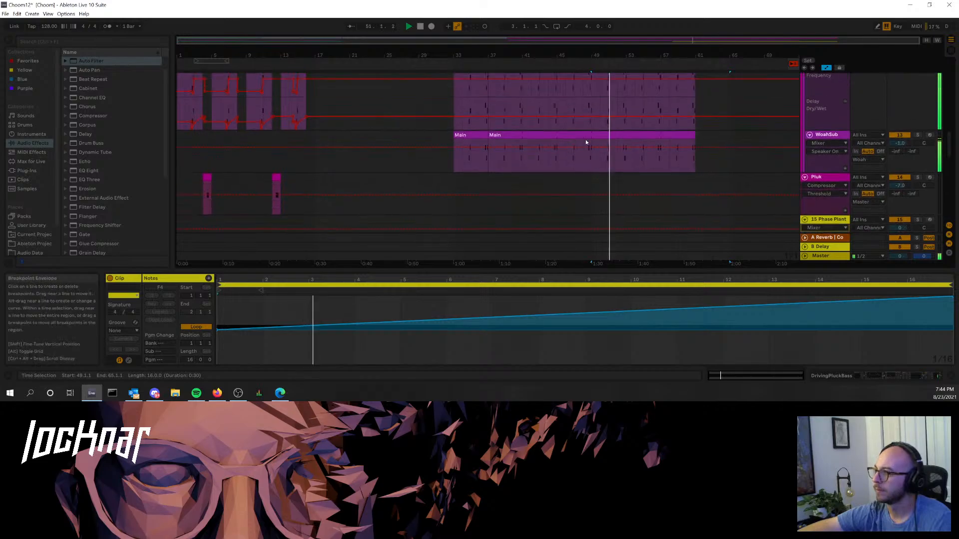
- Check the first Main clips of WoahBass and WoahSub from bar 33 to 37 and stop playback
scroll(586, 143, up, 4)
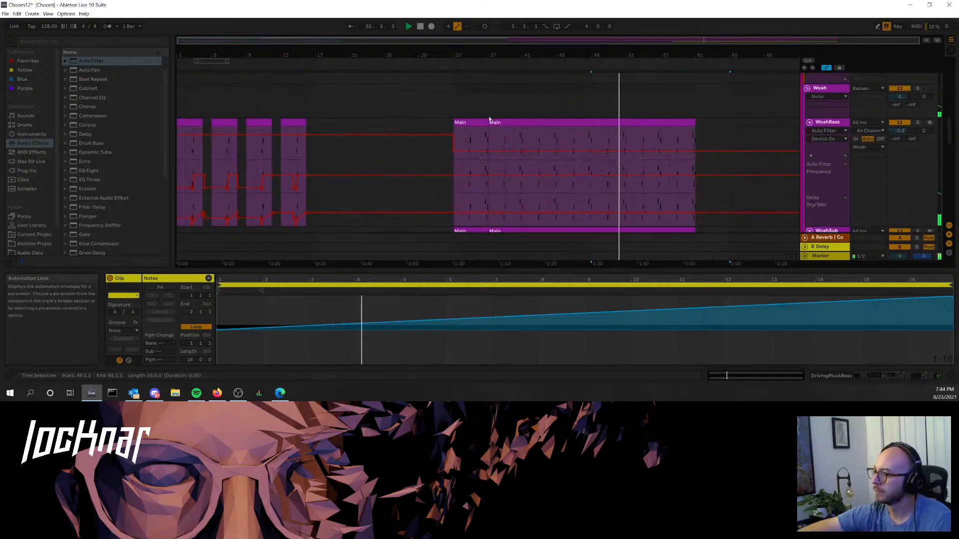
click(488, 122)
scroll(535, 95, down, 4)
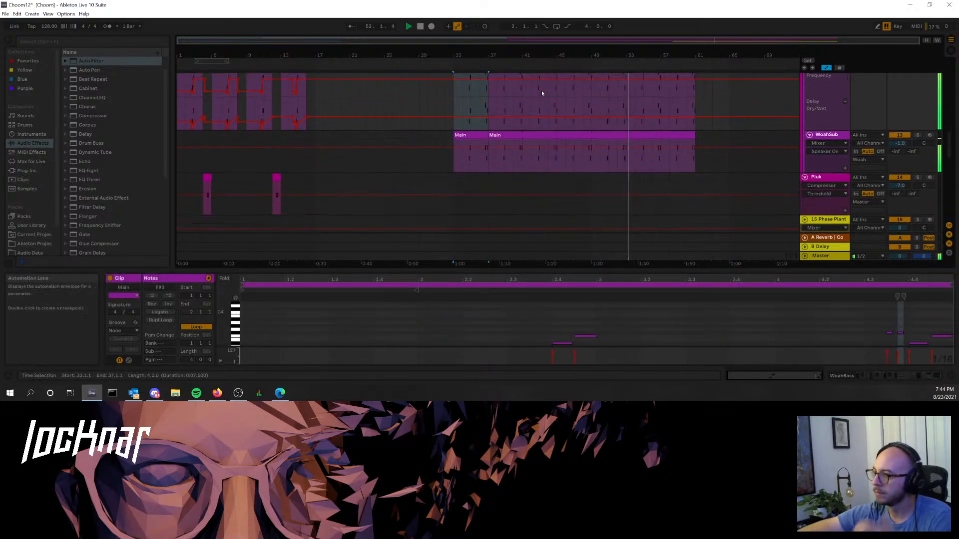
scroll(570, 150, up, 1)
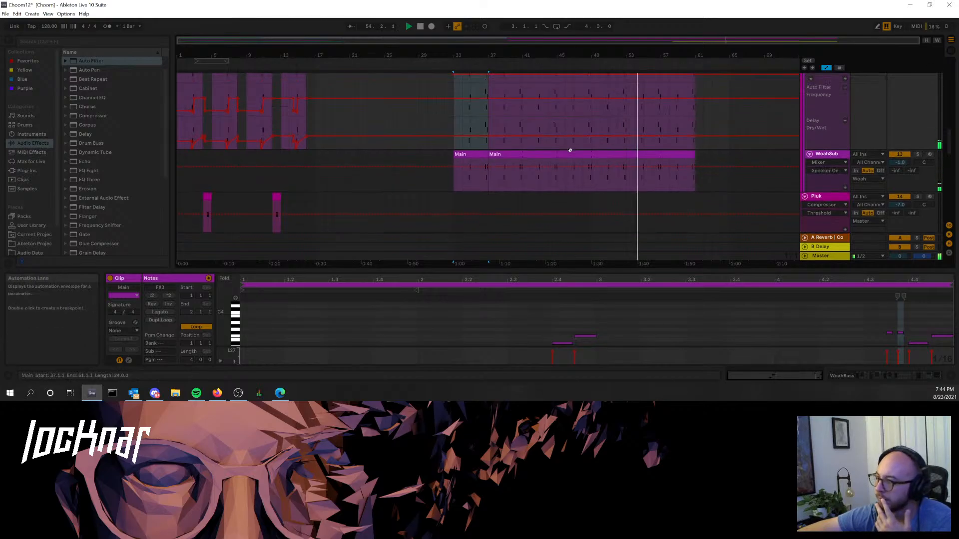
scroll(569, 150, up, 1)
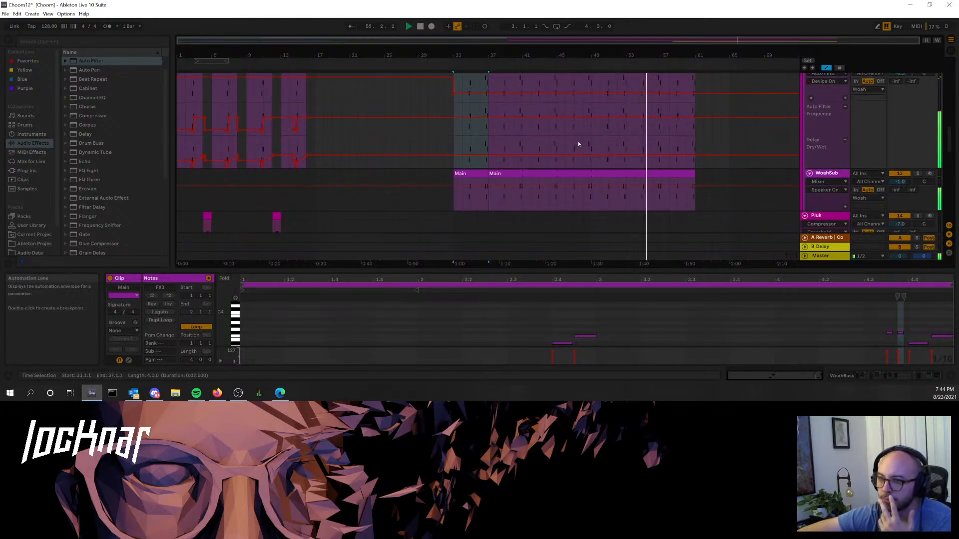
scroll(713, 163, up, 2)
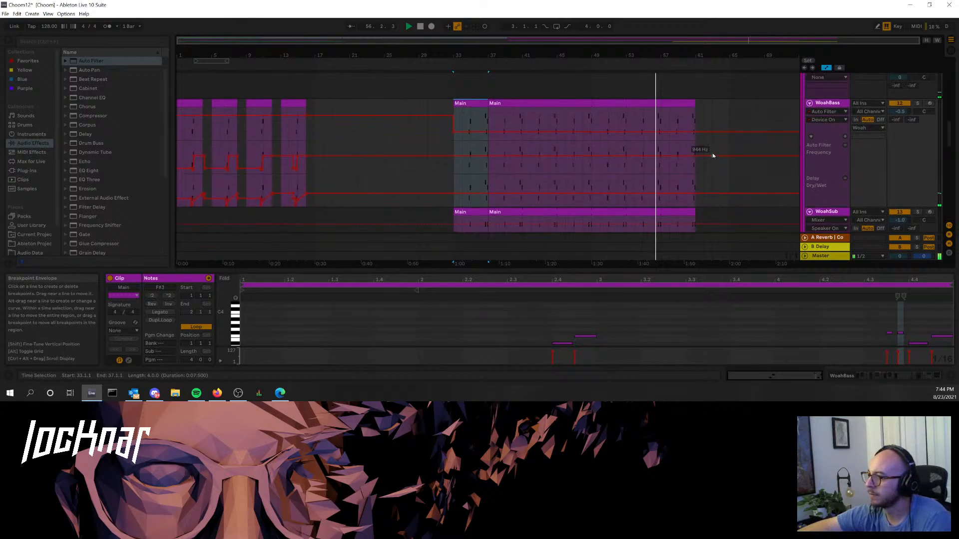
scroll(672, 163, down, 2)
key(space)
drag(449, 174, 488, 176)
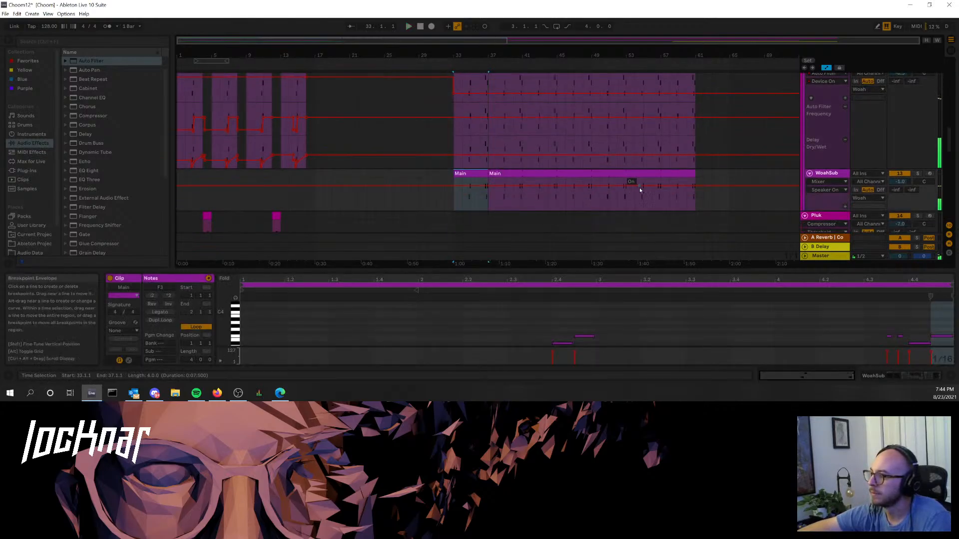
- Delete the second DrivingPluckBass track's clips from bar 33 to 65 and play the section from bar 33
scroll(661, 158, up, 7)
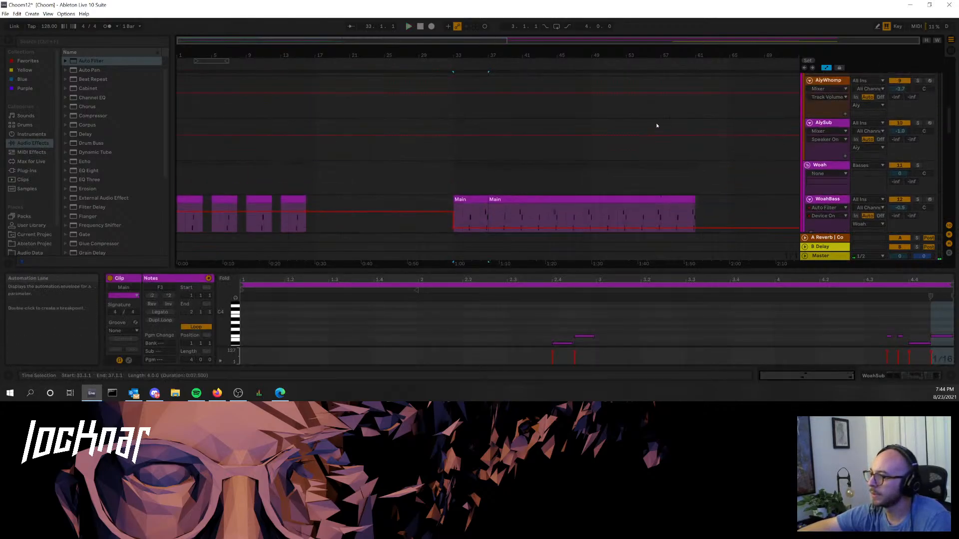
scroll(658, 120, down, 6)
click(655, 155)
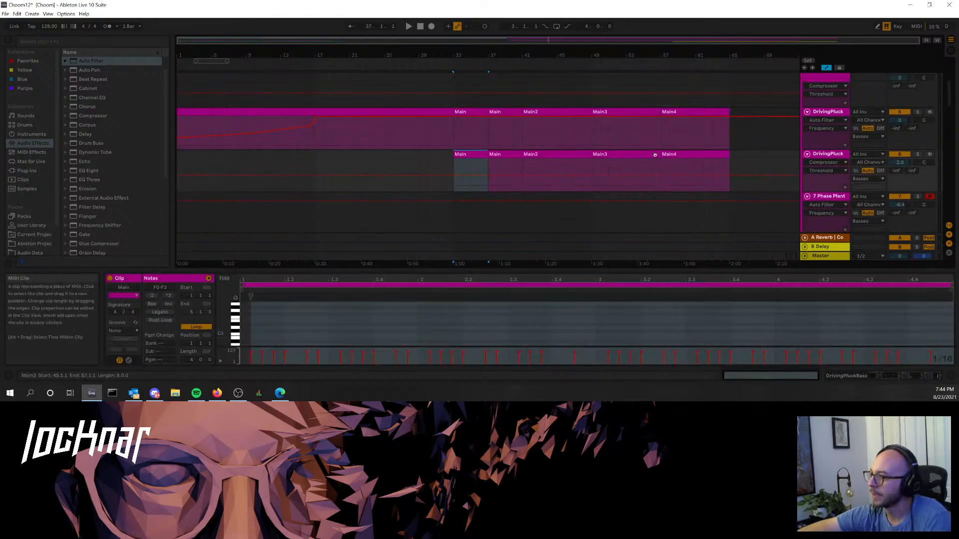
shift+click(706, 154)
key(Delete)
key(space)
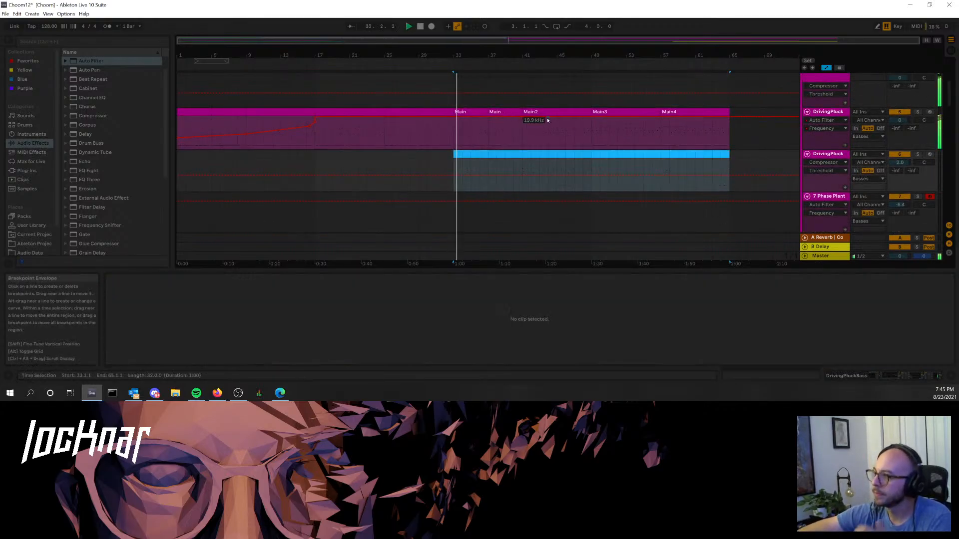
- Set the arrangement loop to bars 33 to 65 and select that range across all tracks
scroll(550, 121, up, 5)
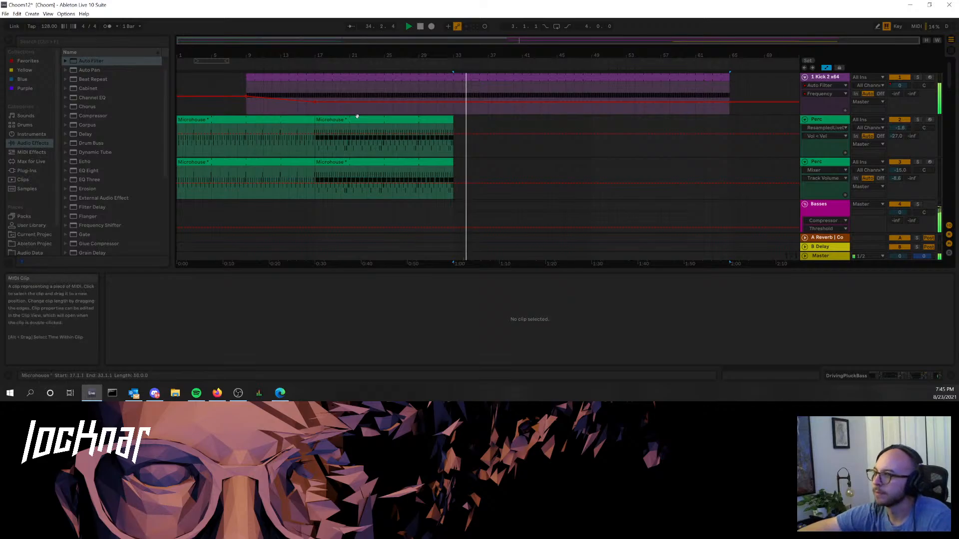
click(357, 118)
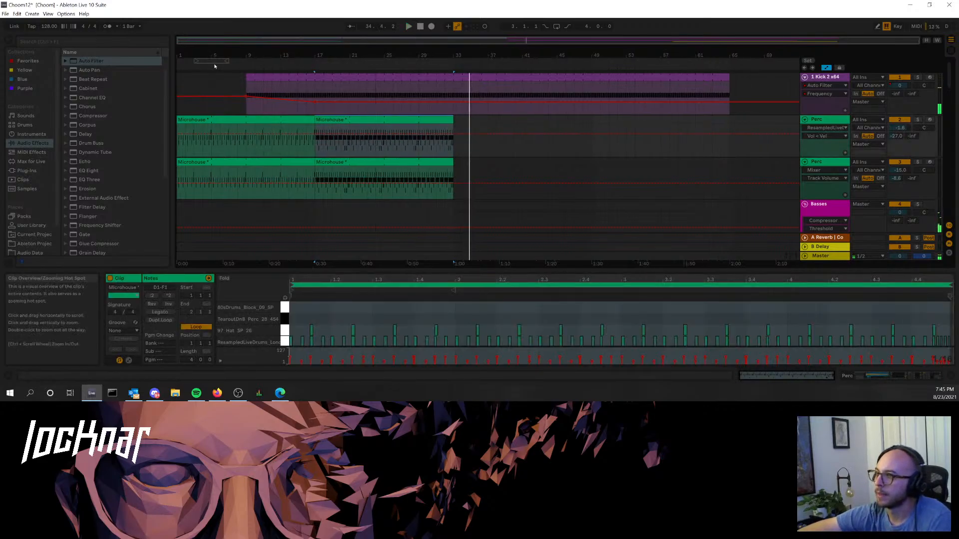
drag(215, 61, 728, 60)
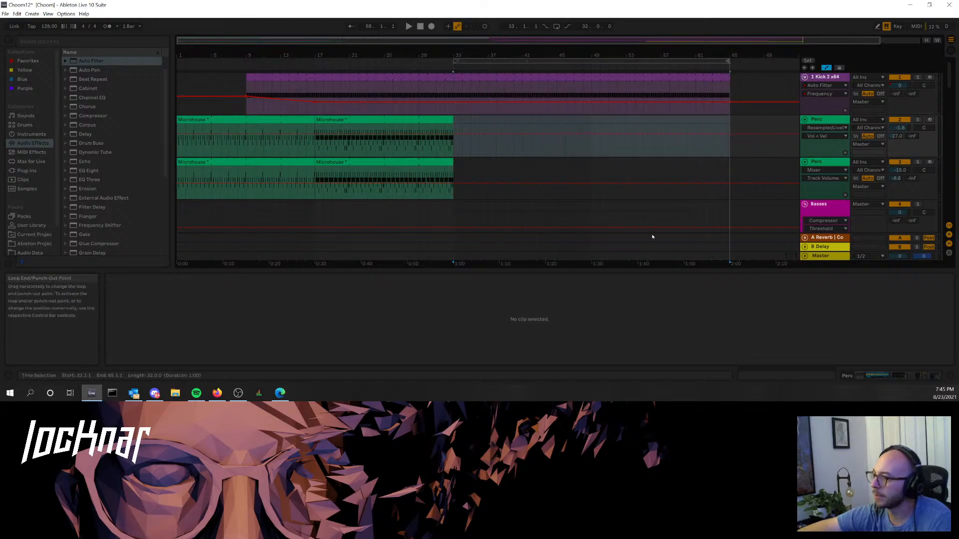
click(542, 61)
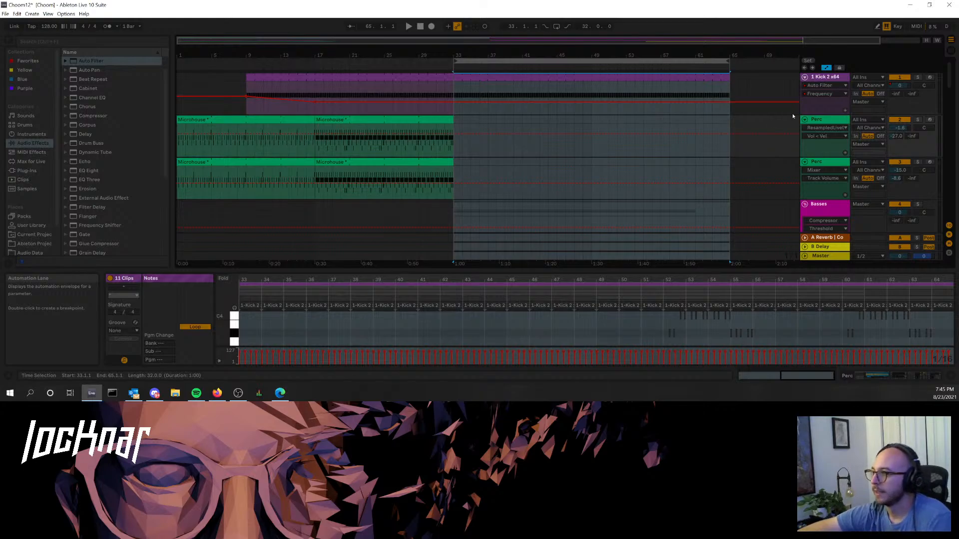
drag(731, 55, 730, 52)
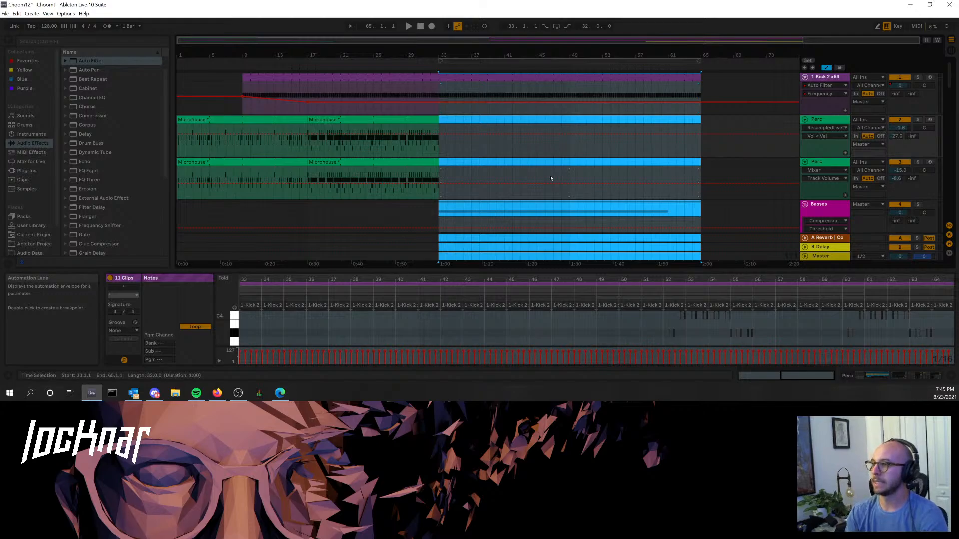
- Audition the Silverhand Erhu Session clips in scenes 9 and 14 against the section from bar 33
key(space)
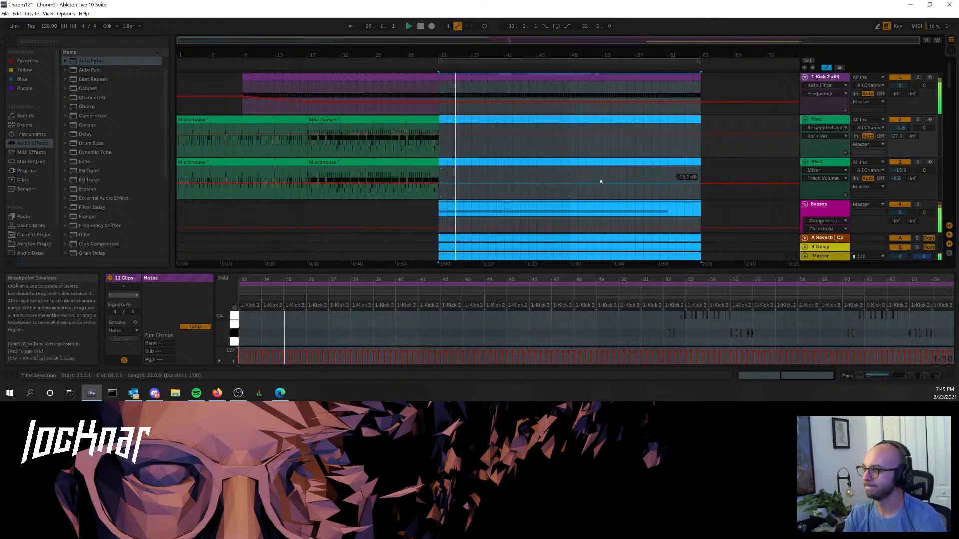
key(Tab)
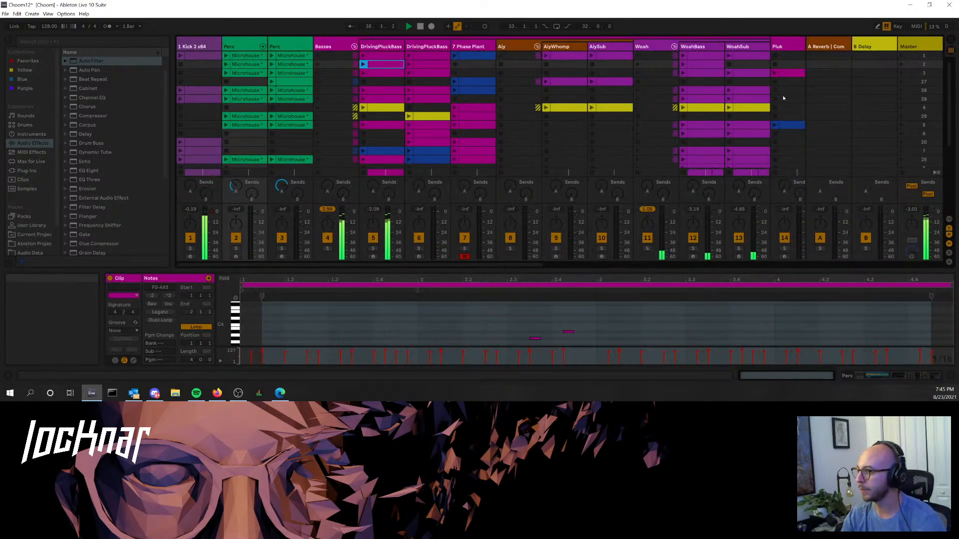
scroll(709, 115, down, 6)
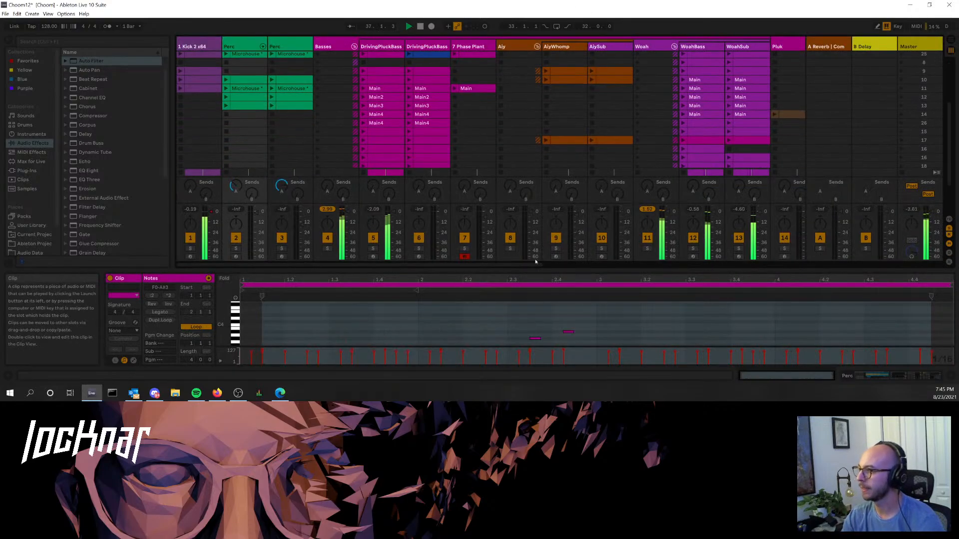
scroll(529, 264, right, 10)
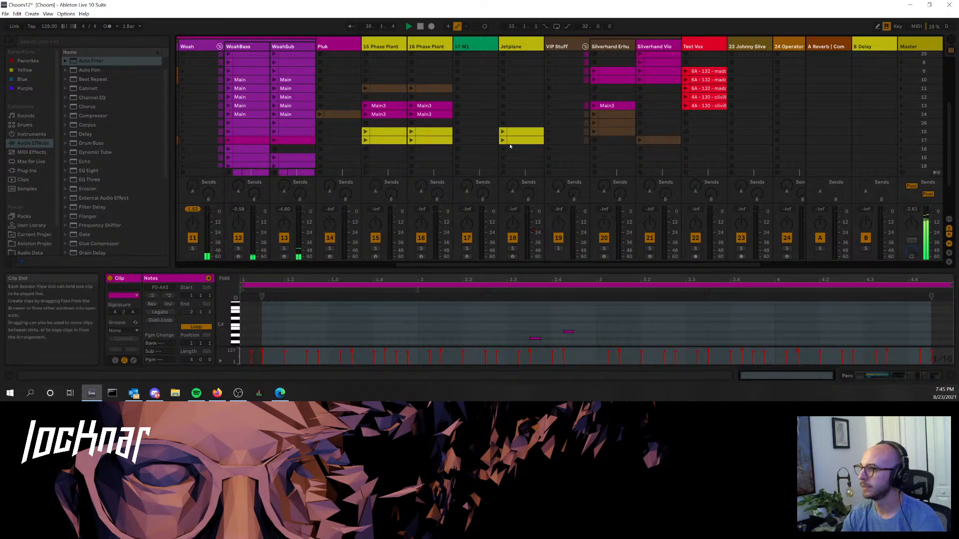
scroll(575, 148, up, 6)
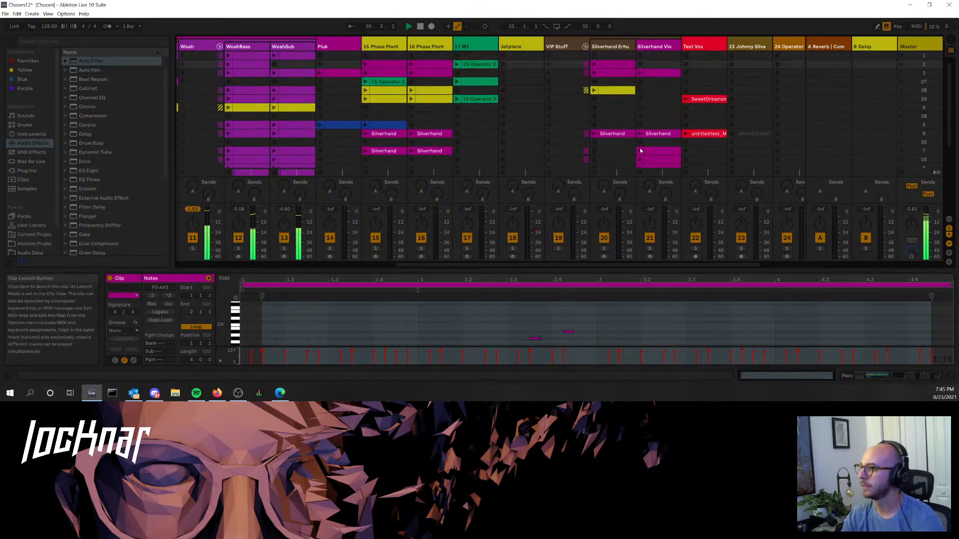
scroll(599, 138, down, 5)
click(594, 128)
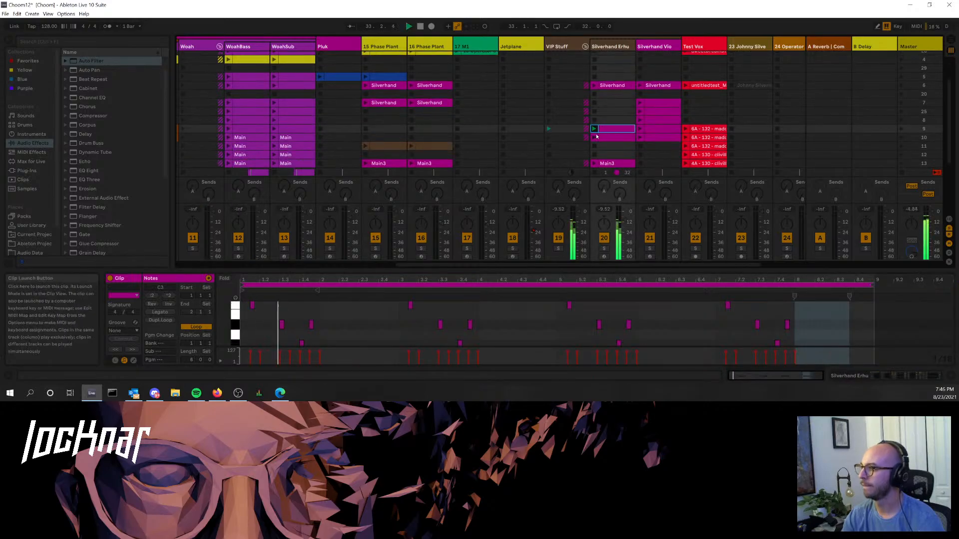
scroll(594, 148, down, 3)
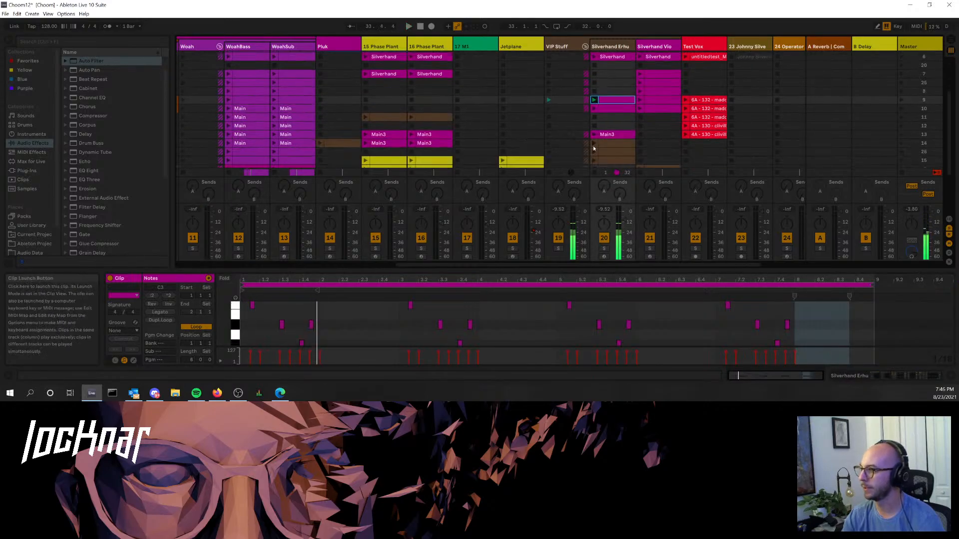
click(594, 144)
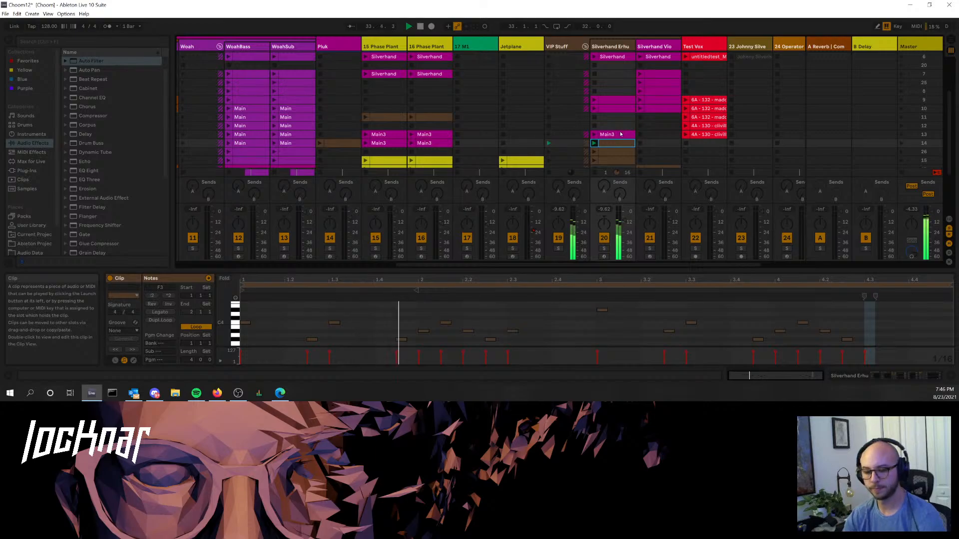
- Place the scene 14 Silverhand Erhu clip on its Arrangement View track from bar 49 and repeat it back to back
key(Tab)
scroll(581, 165, down, 10)
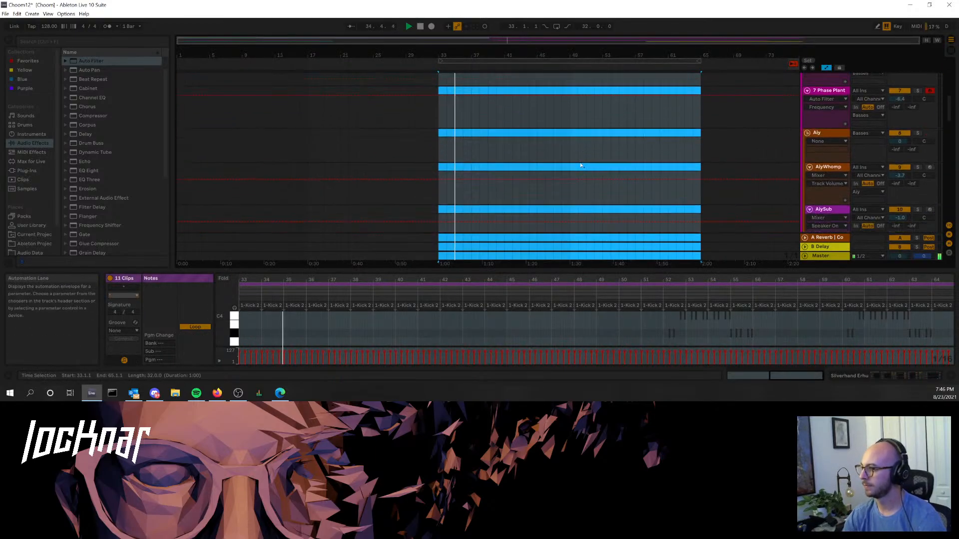
scroll(579, 164, down, 8)
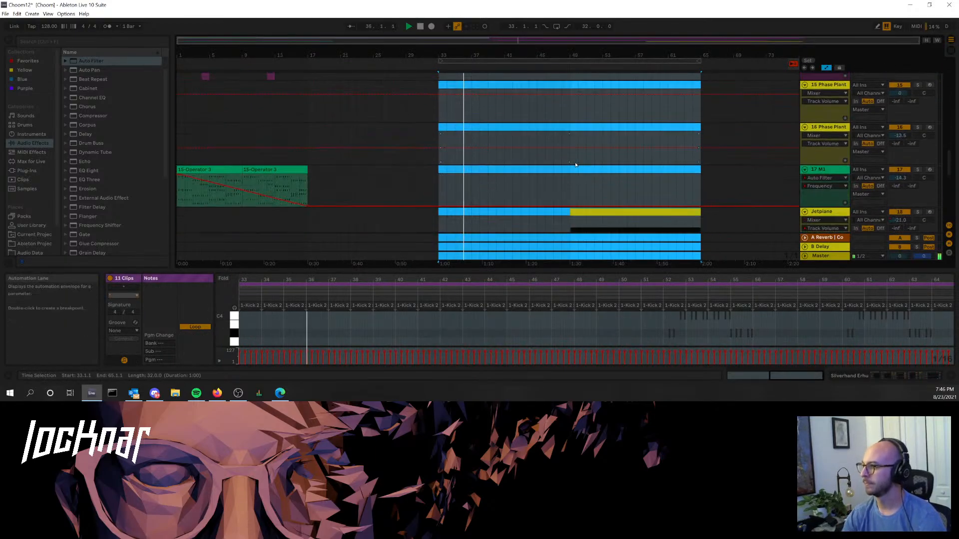
scroll(575, 165, down, 4)
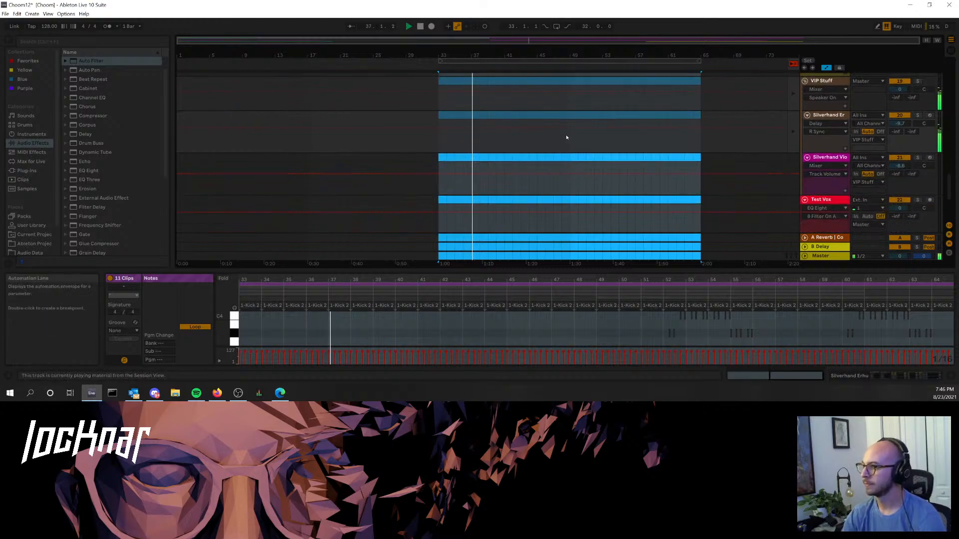
click(567, 137)
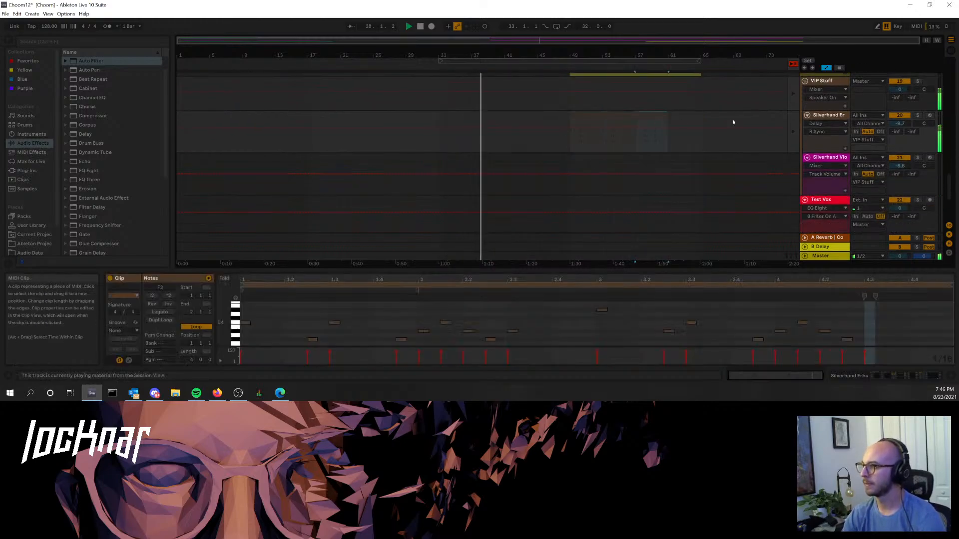
- Audition the Silverhand Vio Session clips in scenes 17 and 6 against the section
key(Tab)
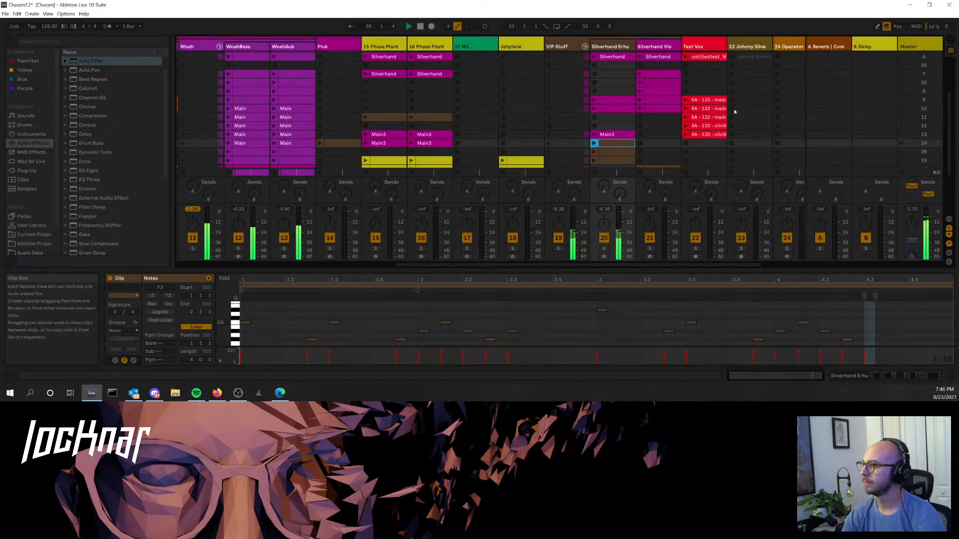
scroll(641, 167, down, 3)
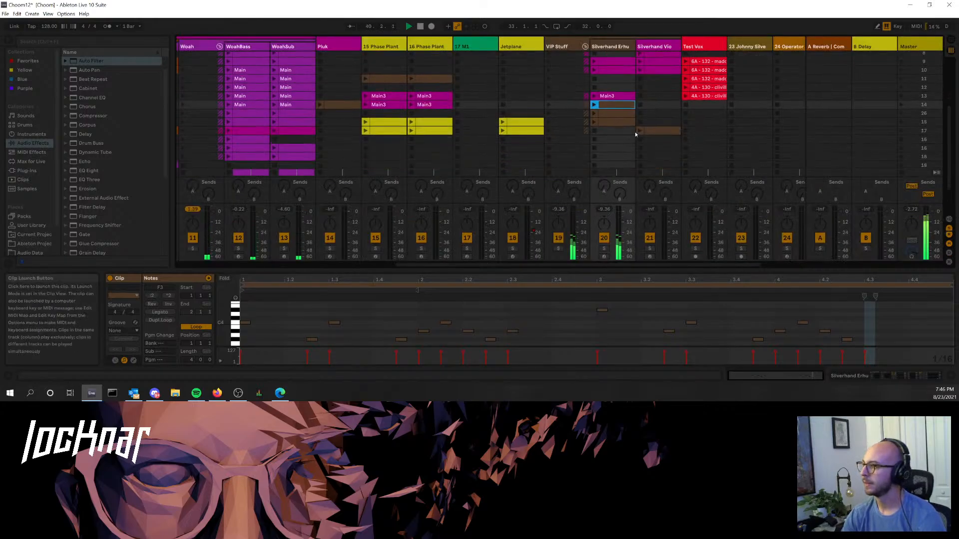
click(661, 131)
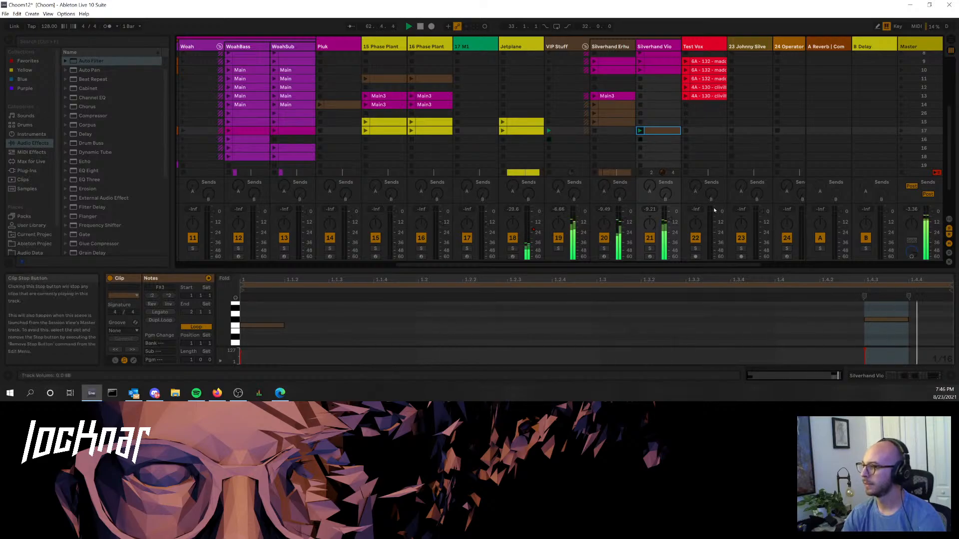
scroll(653, 142, up, 2)
scroll(652, 142, up, 1)
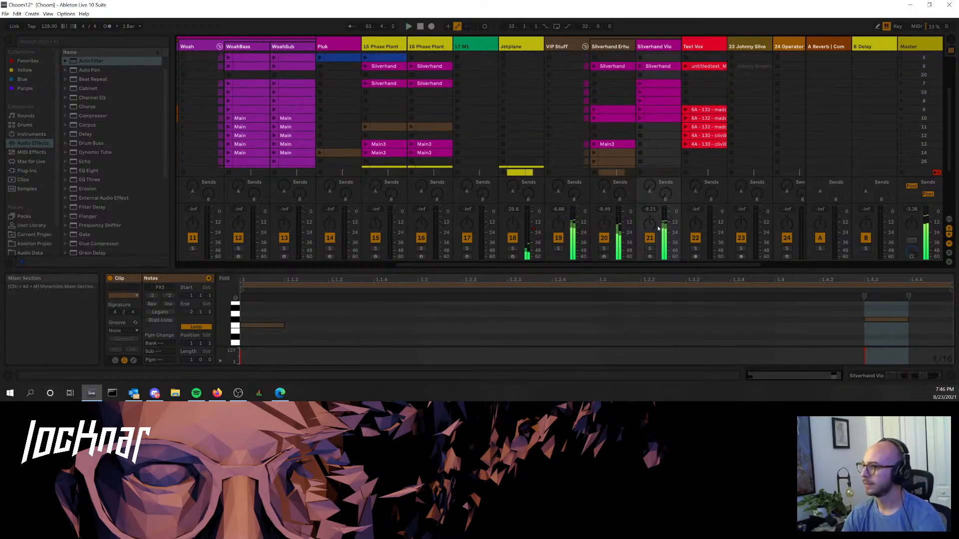
scroll(654, 146, up, 4)
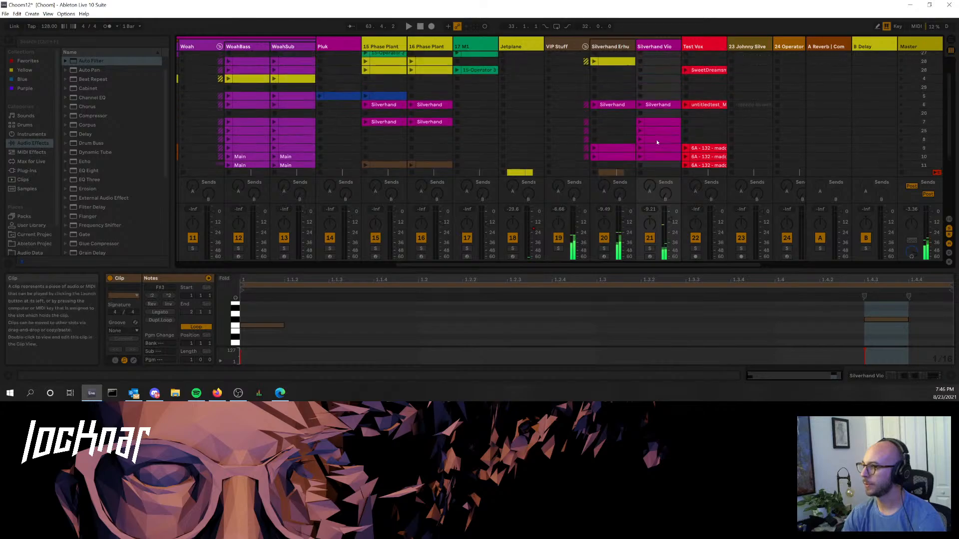
scroll(642, 144, down, 2)
scroll(641, 135, up, 1)
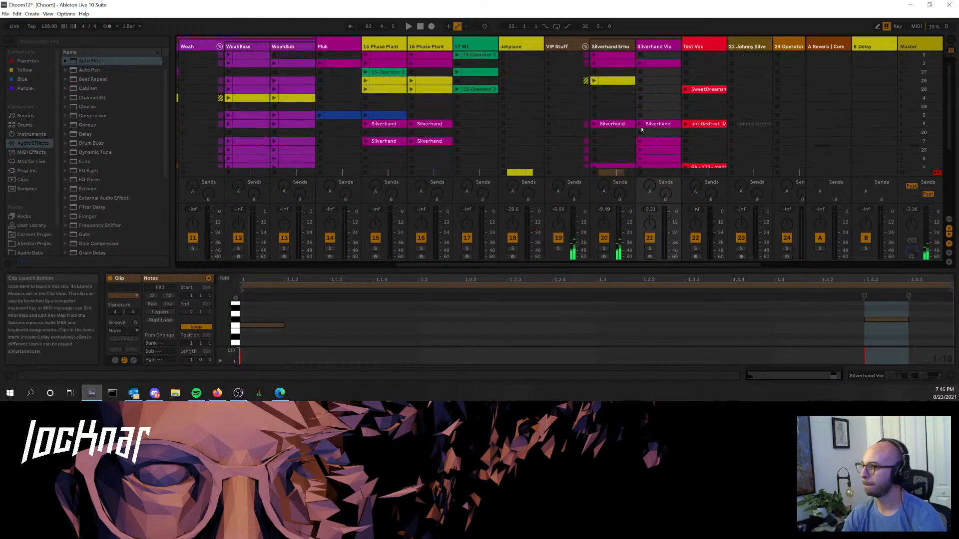
click(639, 125)
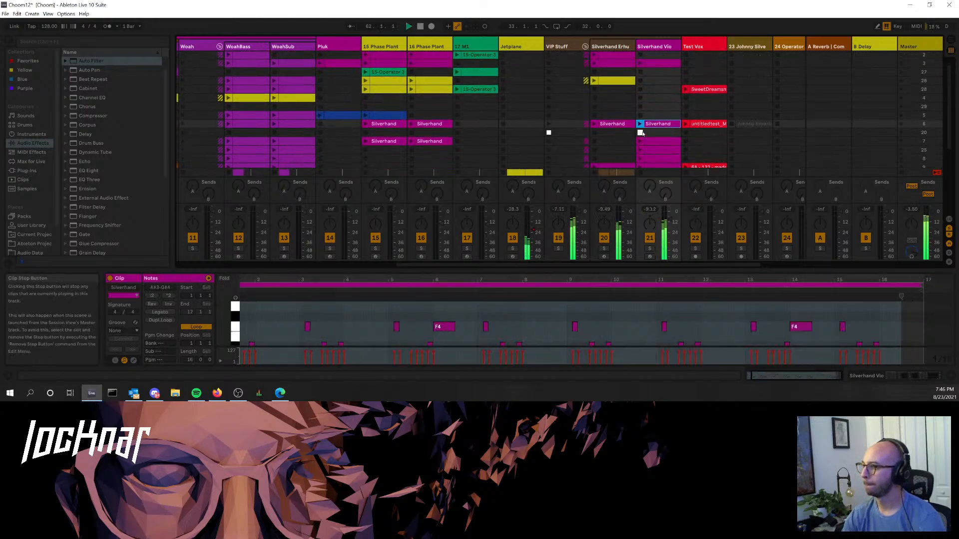
- Audition the Pluk clip in scene 5, soloing the track briefly and then unsoloing it
scroll(659, 90, up, 1)
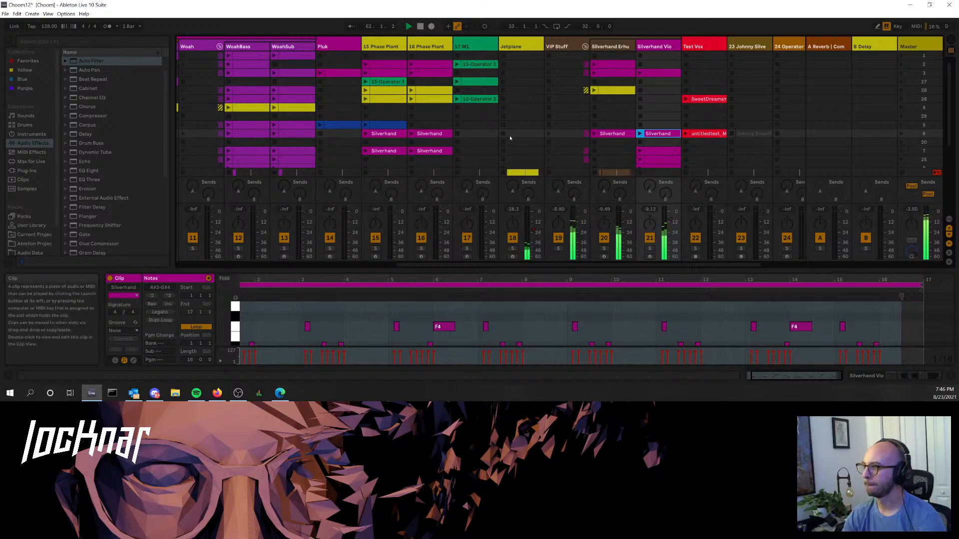
drag(458, 265, 395, 265)
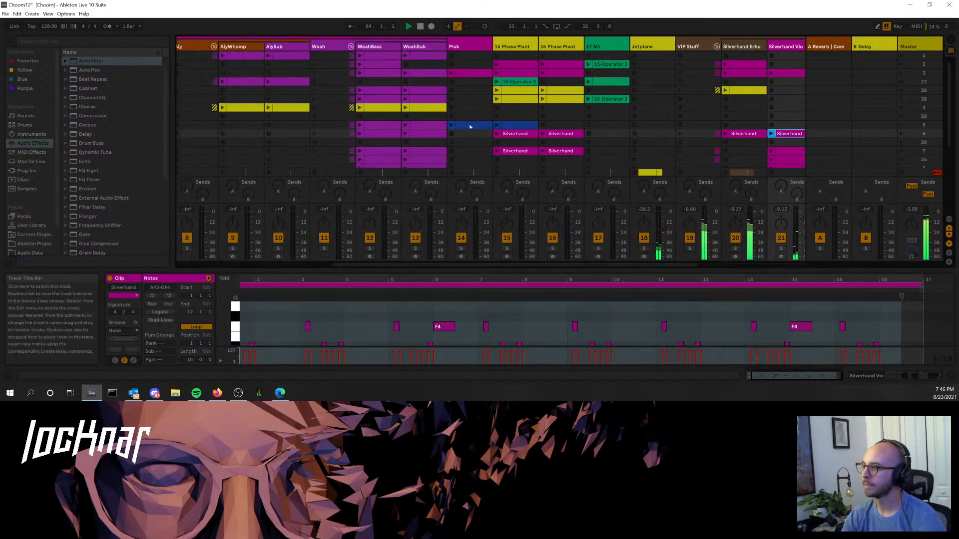
click(452, 125)
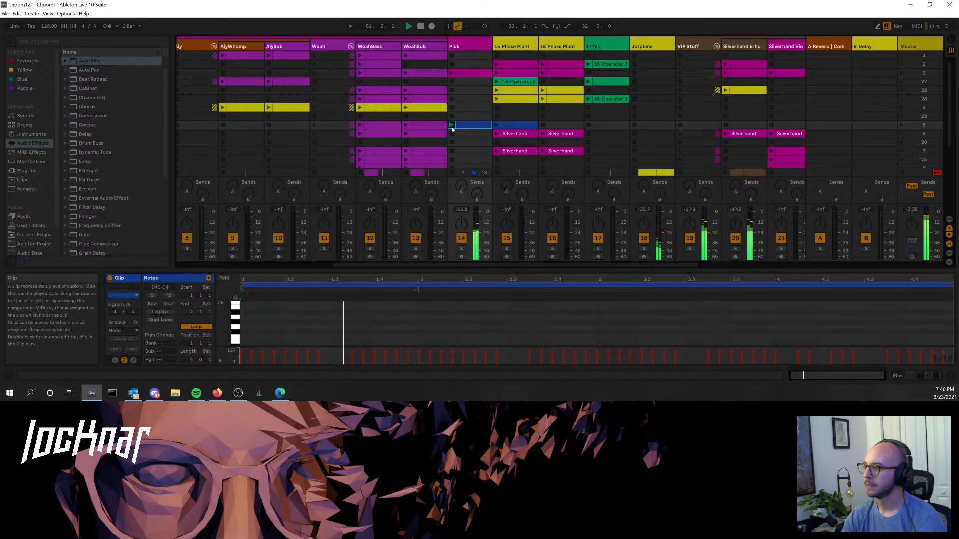
click(457, 248)
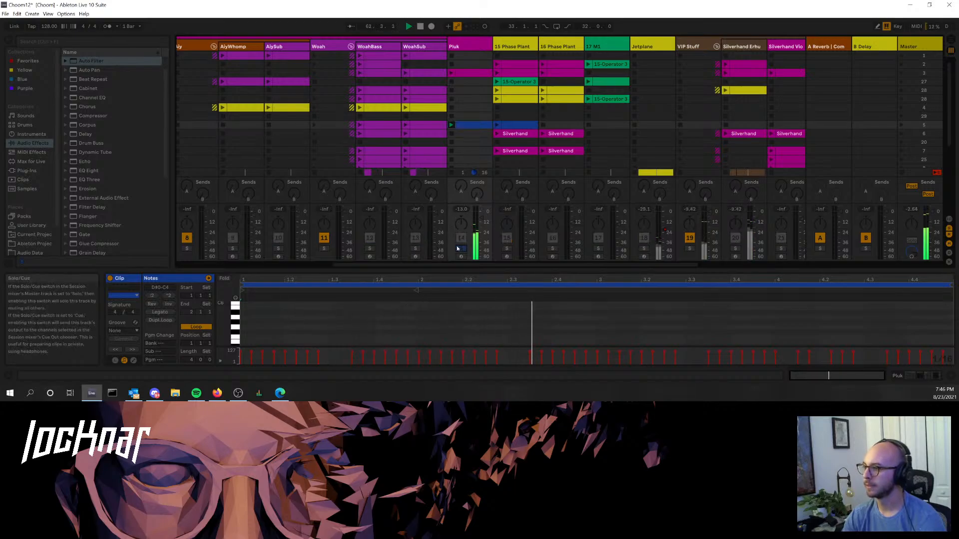
click(458, 248)
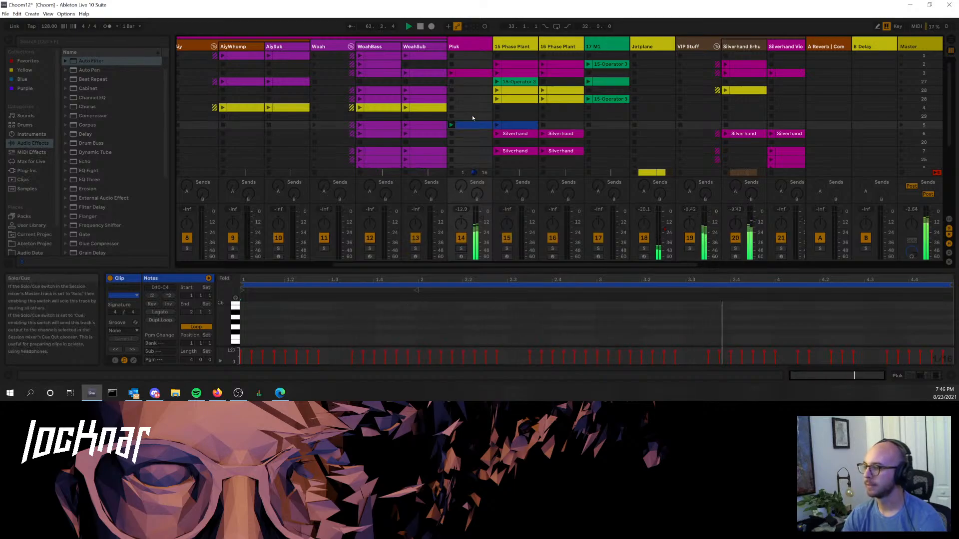
- Launch the Aly group's scene 19 clips over the section and select the AlyWhomp and AlySub clips together
scroll(518, 151, down, 5)
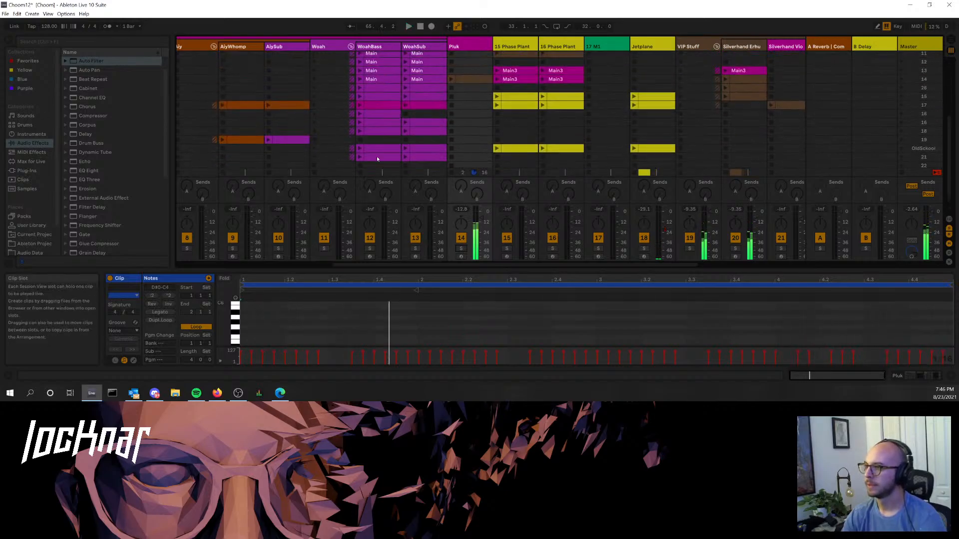
drag(600, 266, 454, 253)
click(499, 105)
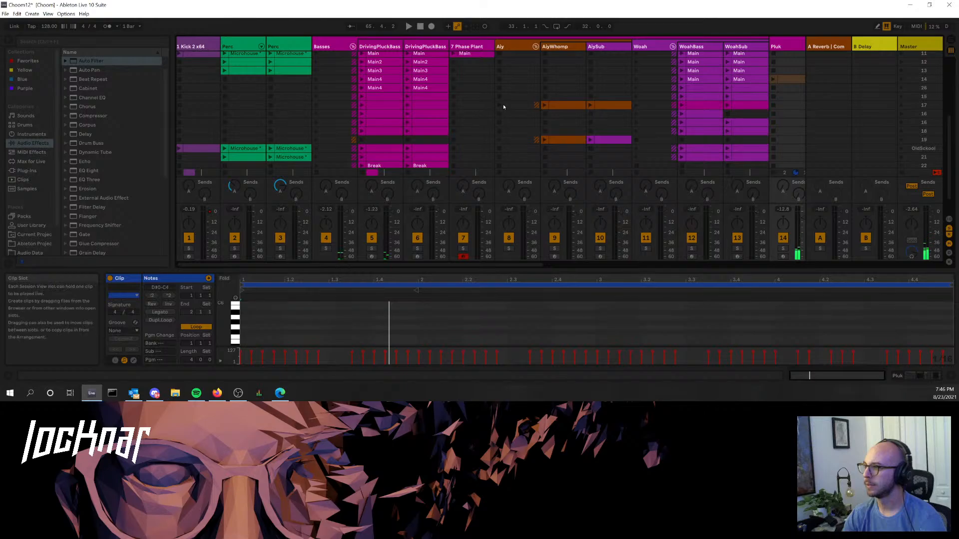
click(499, 140)
click(574, 140)
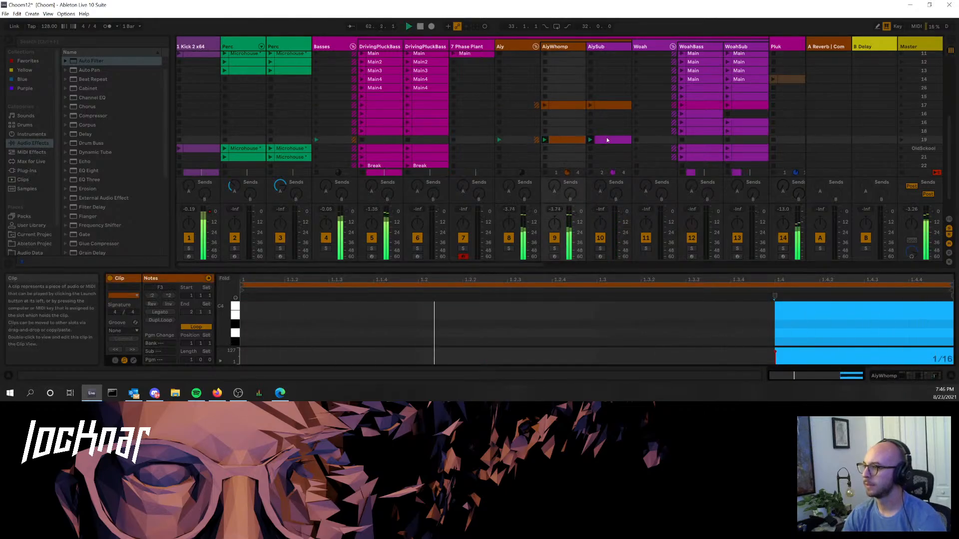
click(607, 140)
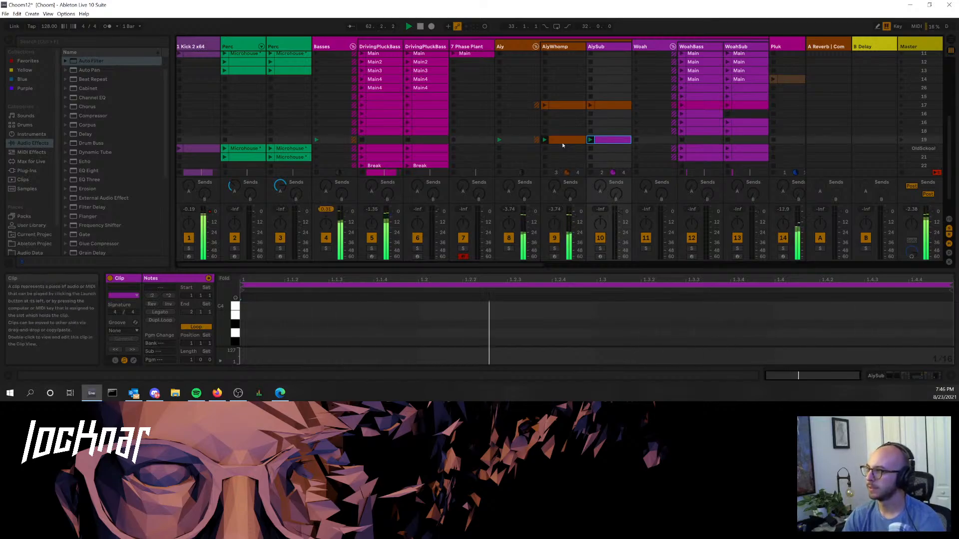
shift+click(569, 141)
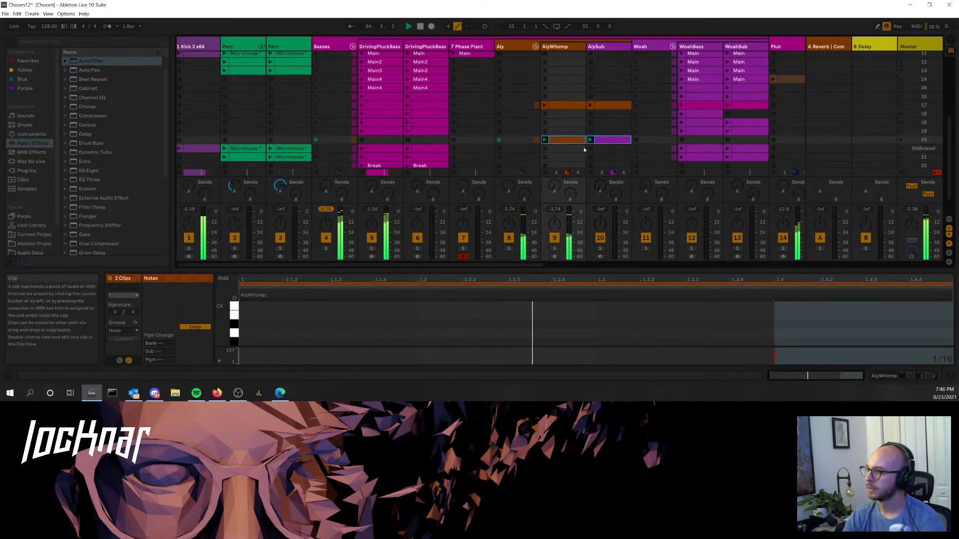
- Switch from the session clips to the arrangement and start playback from bar 33
scroll(622, 162, down, 2)
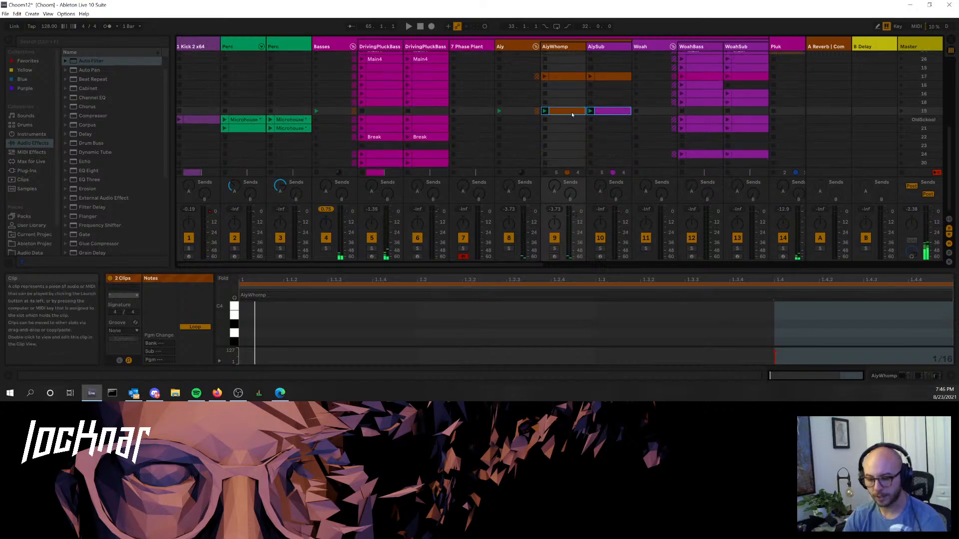
key(Tab)
scroll(660, 131, up, 5)
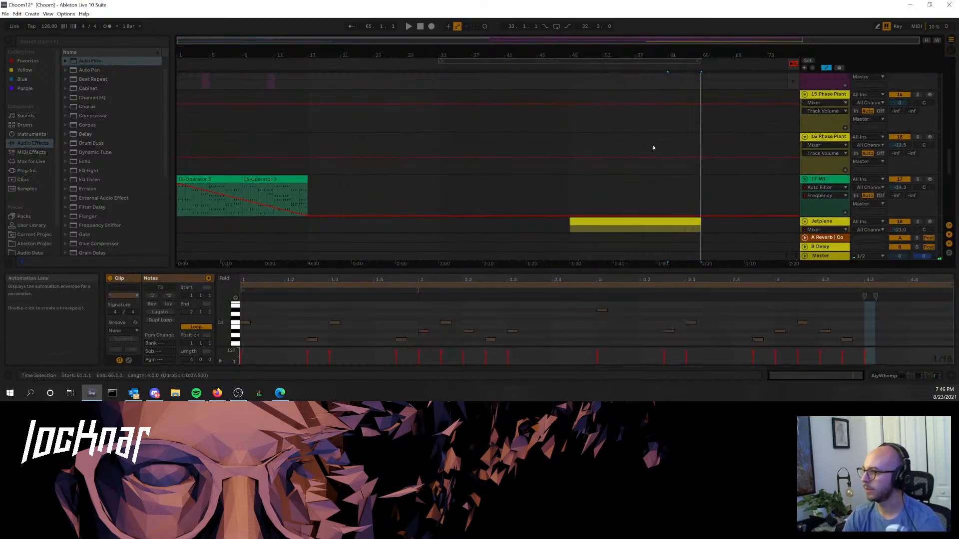
scroll(653, 147, up, 3)
click(436, 164)
key(space)
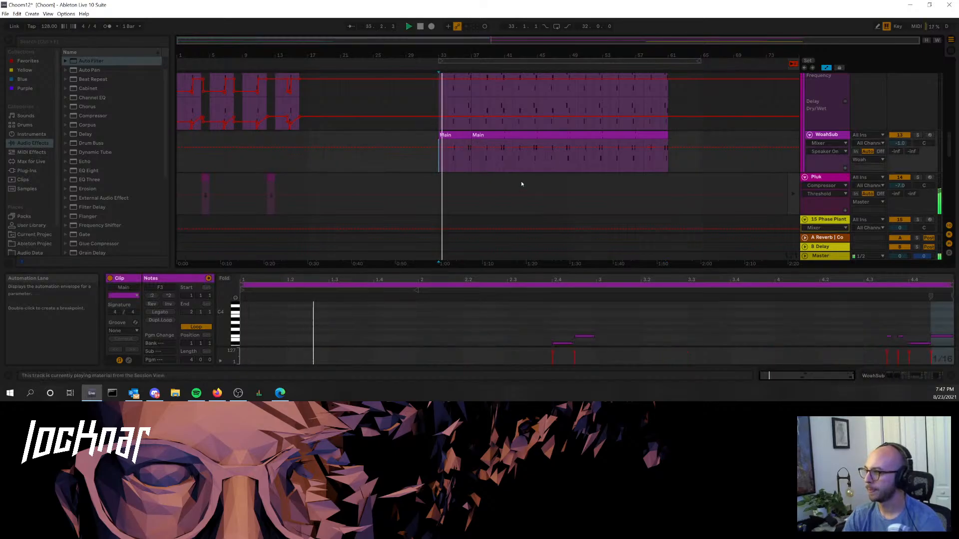
- Paste the copied AlyWhomp and AlySub clips into the arrangement at bar 38
scroll(500, 162, up, 2)
scroll(502, 157, down, 5)
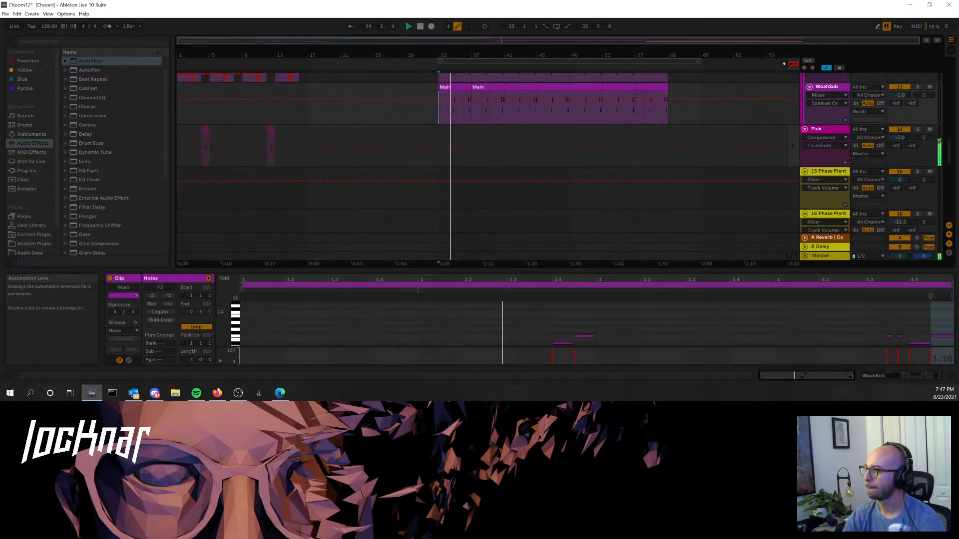
scroll(543, 168, up, 2)
scroll(543, 165, down, 3)
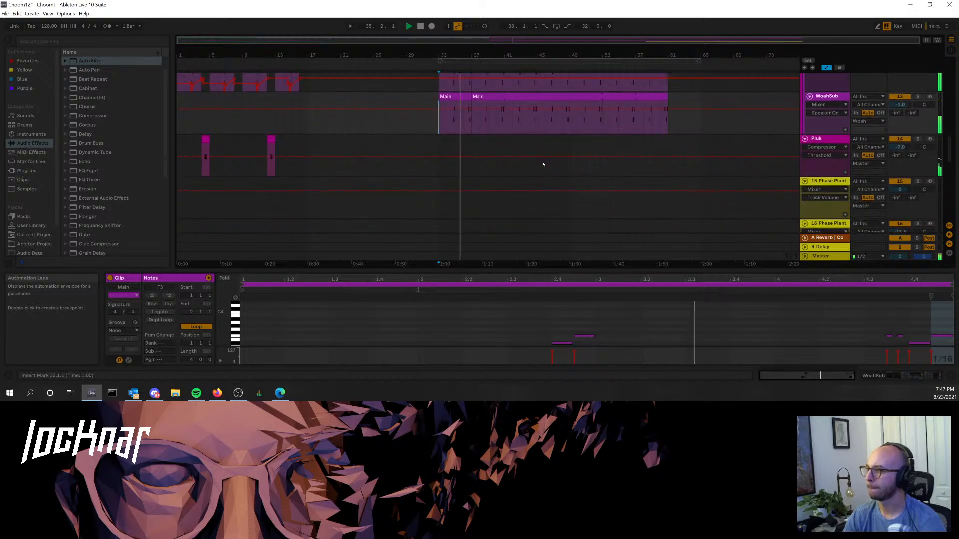
scroll(541, 160, up, 1)
scroll(539, 159, up, 8)
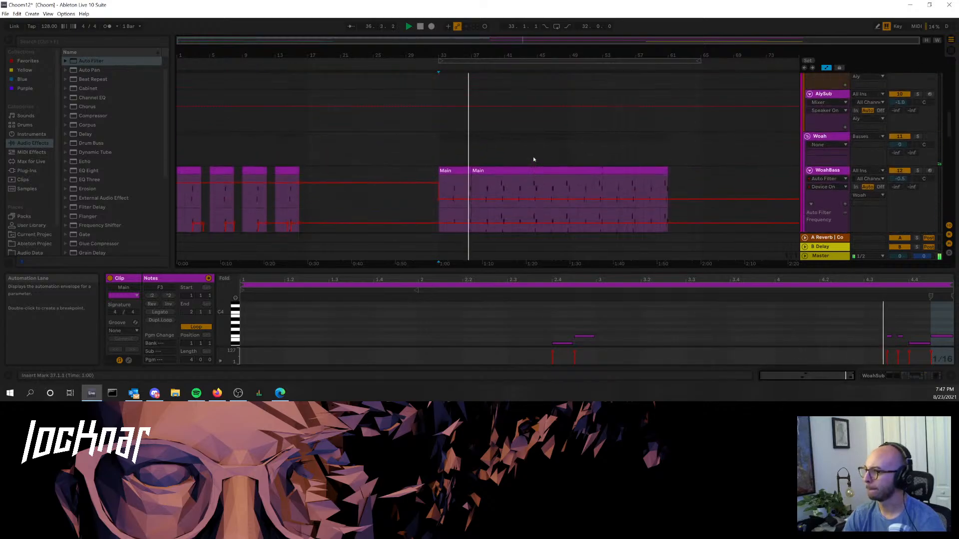
scroll(526, 167, down, 3)
scroll(526, 166, up, 6)
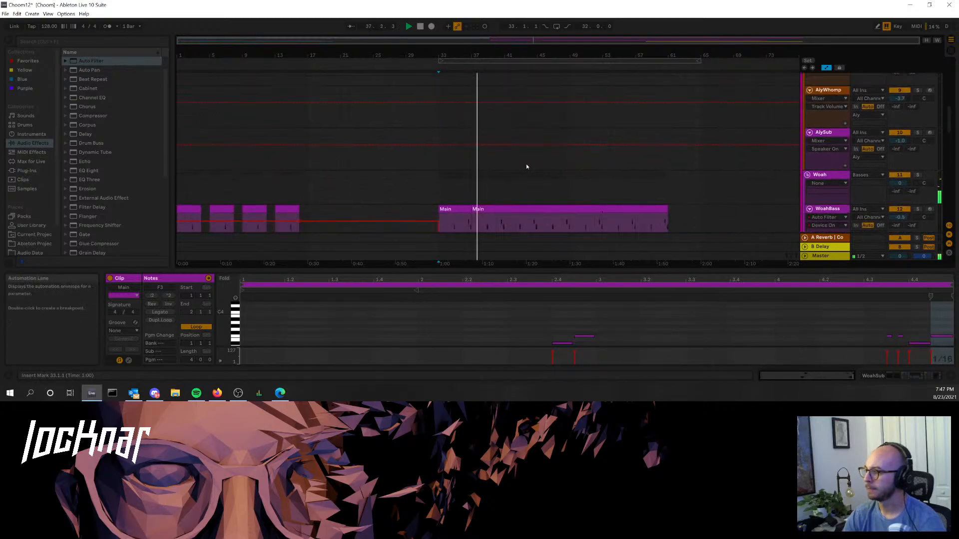
click(479, 138)
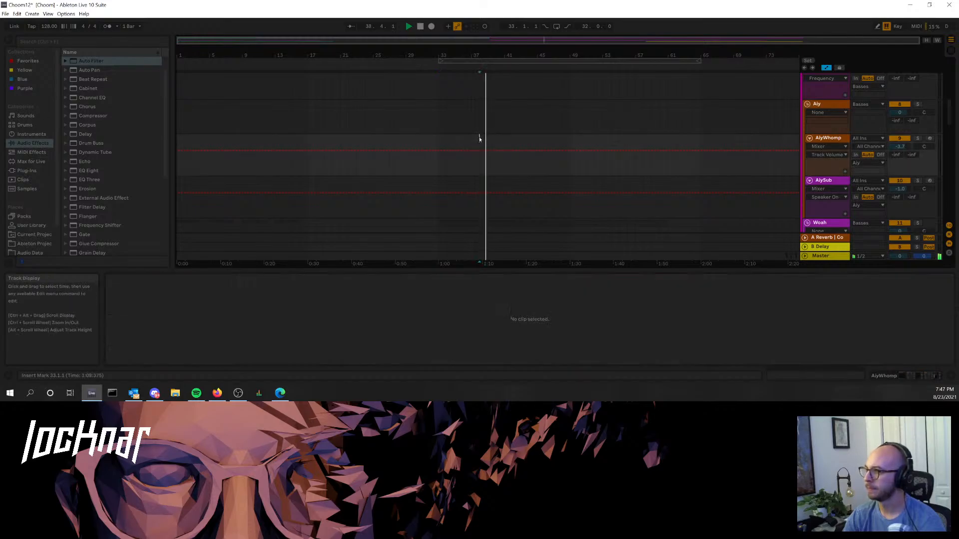
key(ctrl+v)
- Stop playback and move the pasted AlyWhomp and AlySub clips to bar 40
scroll(496, 125, down, 3)
scroll(497, 125, down, 3)
drag(505, 51, 565, 80)
scroll(565, 80, up, 3)
key(space)
scroll(563, 85, up, 2)
drag(549, 116, 599, 120)
- Split the Main clips on WoahBass and WoahSub at bars 40 and 41
scroll(651, 147, down, 3)
scroll(651, 146, down, 3)
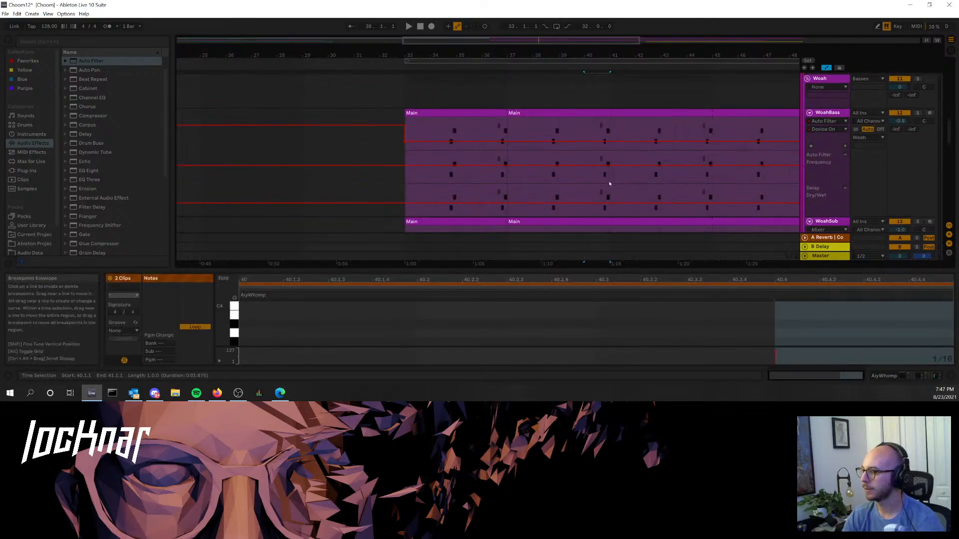
scroll(609, 184, down, 2)
drag(615, 206, 590, 78)
scroll(601, 118, up, 1)
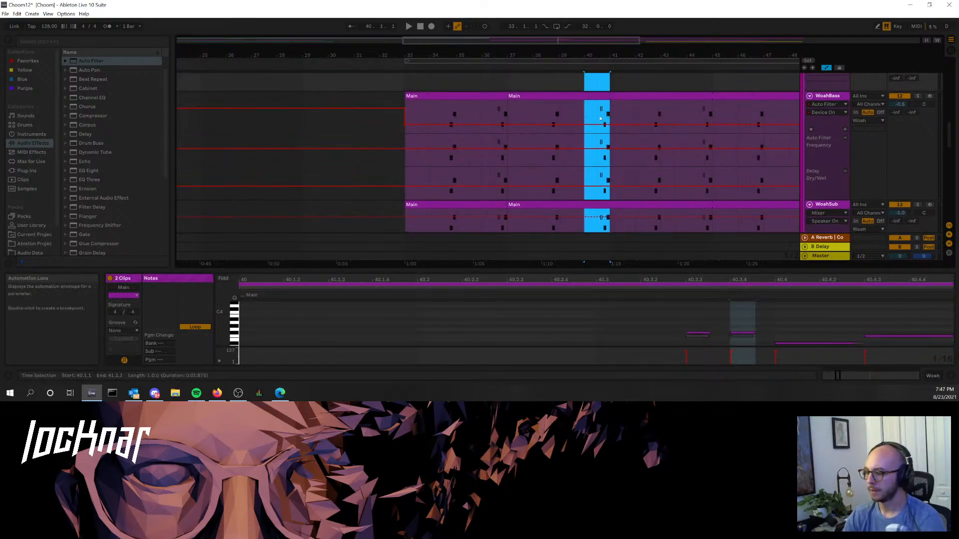
scroll(601, 118, up, 1)
scroll(600, 118, up, 4)
scroll(601, 118, down, 5)
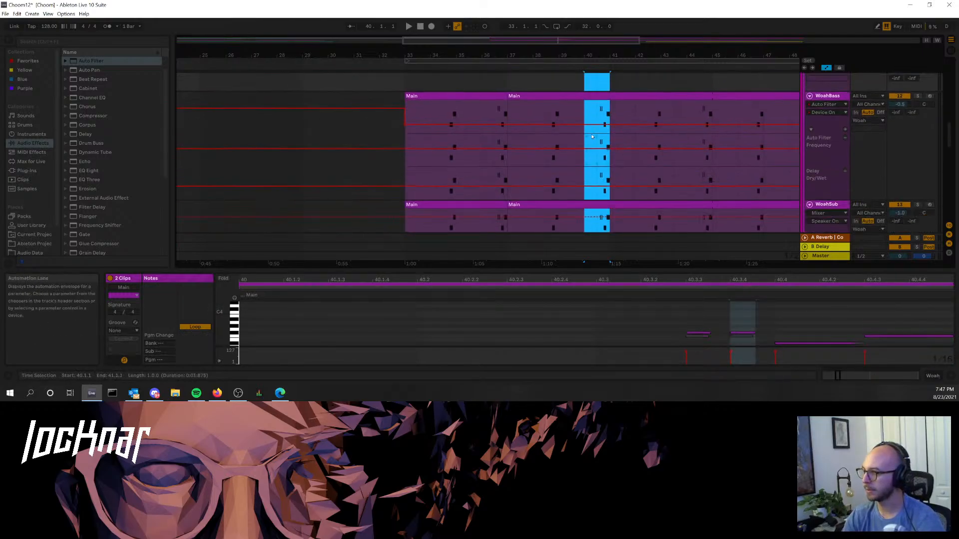
mouse_move(586, 108)
mouse_down()
mouse_move(614, 237)
mouse_move(613, 157)
mouse_move(613, 210)
mouse_up()
click(617, 221)
key(ctrl+e)
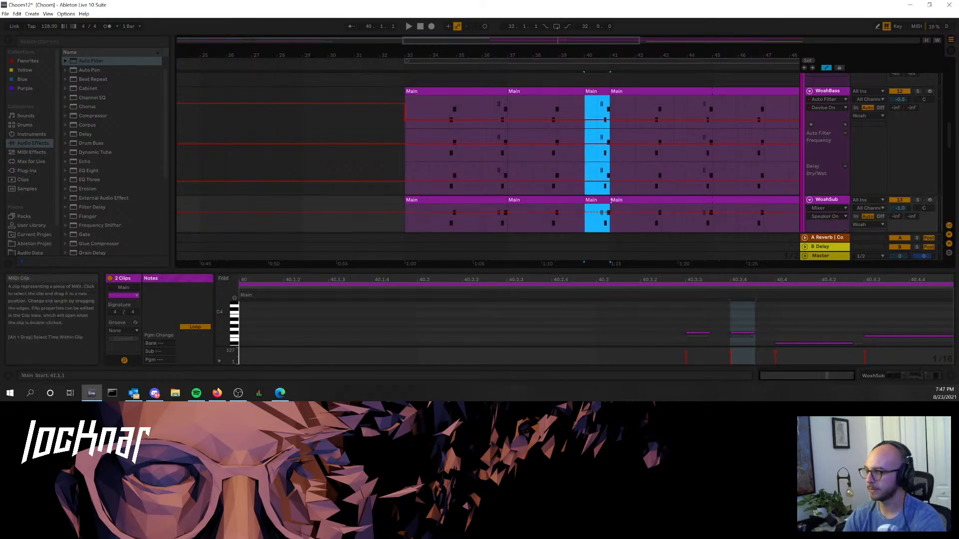
- Delete the one-bar Main clips at bar 40 from the WoahSub and WoahBass tracks
right_click(603, 228)
click(645, 39)
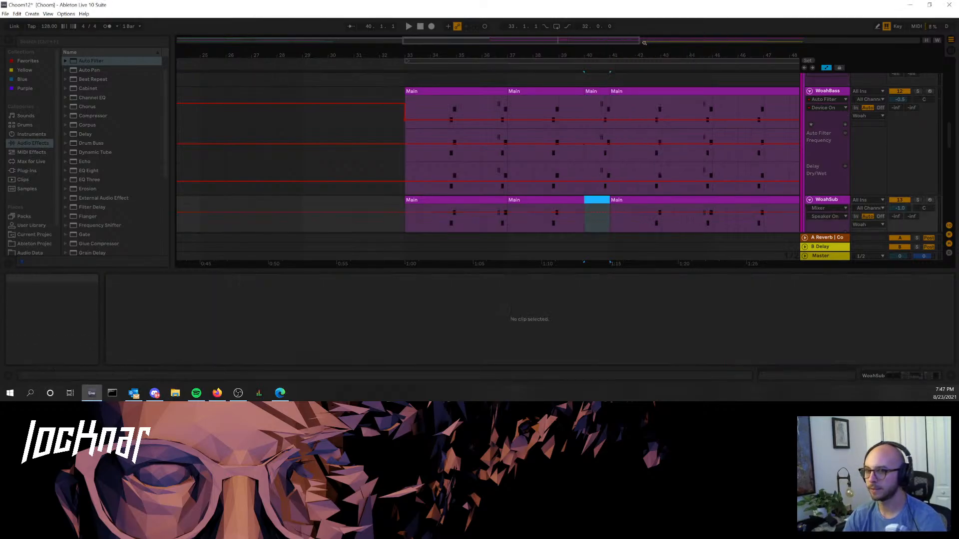
right_click(602, 93)
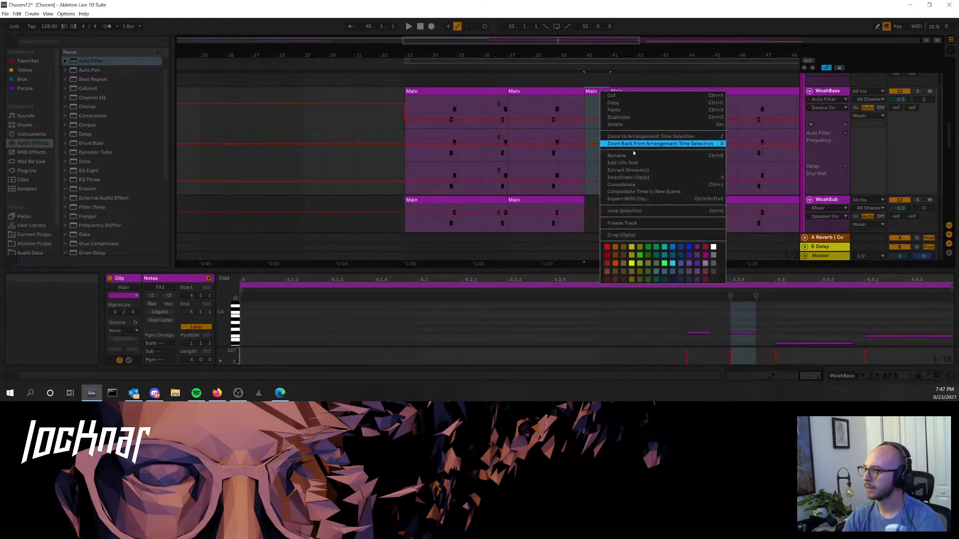
click(630, 124)
- Play the arrangement from bar 33 and inspect the AlyWhomp and AlySub clips at bar 40
click(462, 94)
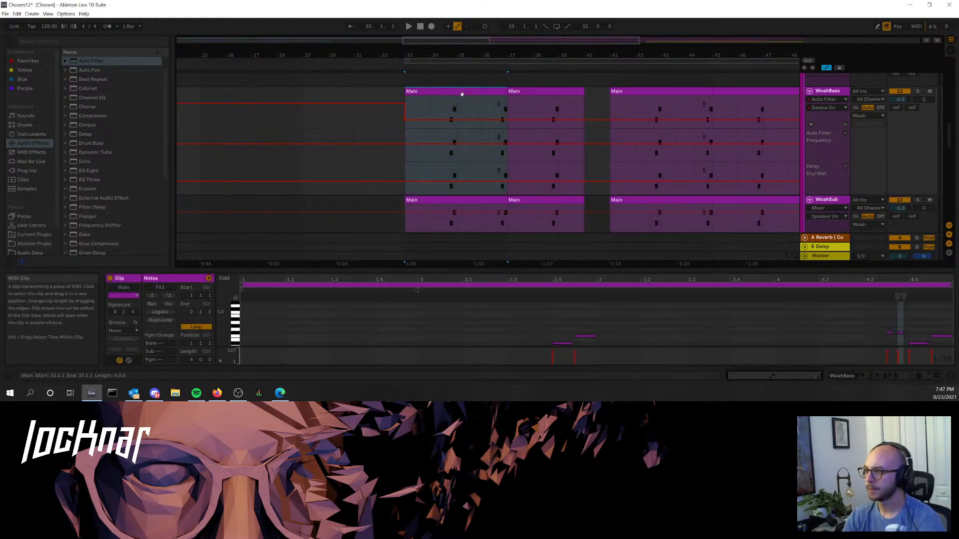
key(space)
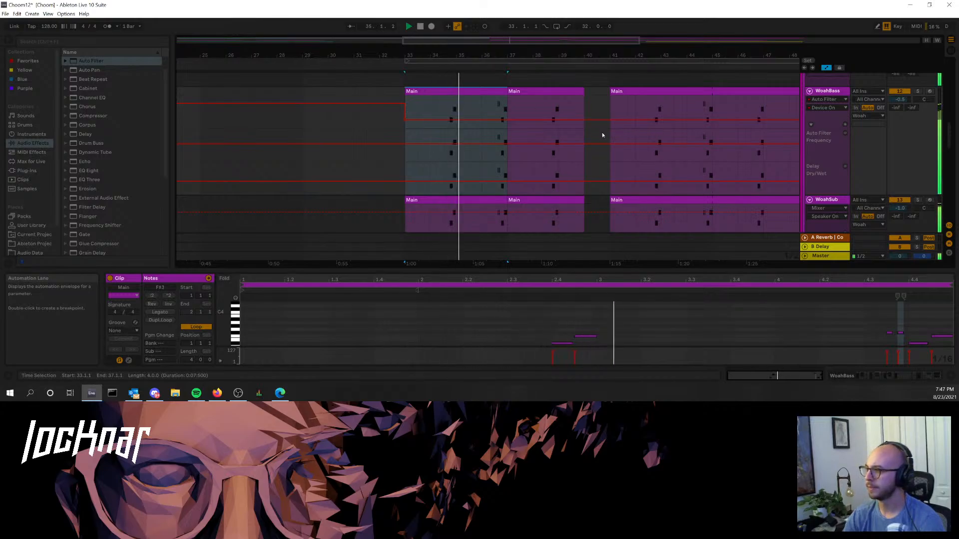
scroll(600, 135, up, 5)
scroll(590, 149, up, 1)
click(596, 169)
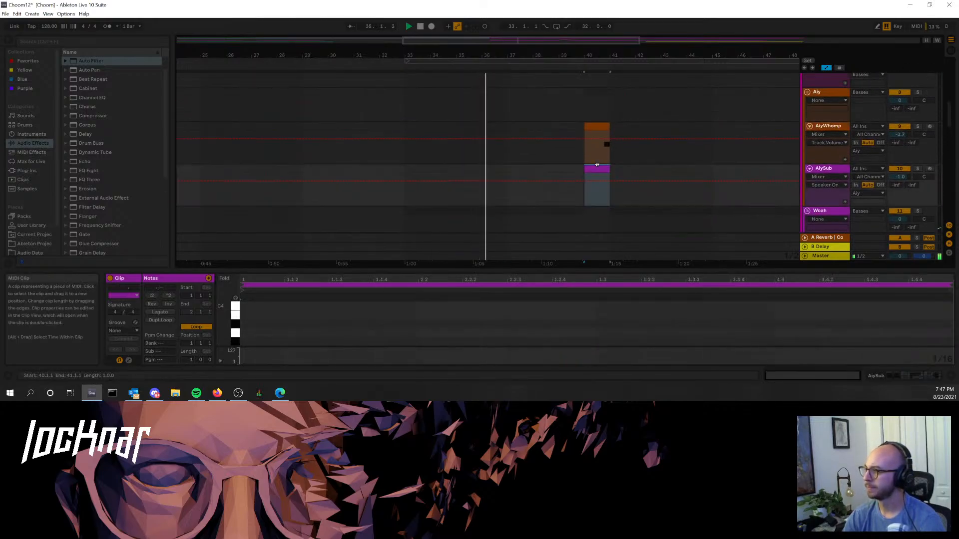
click(594, 165)
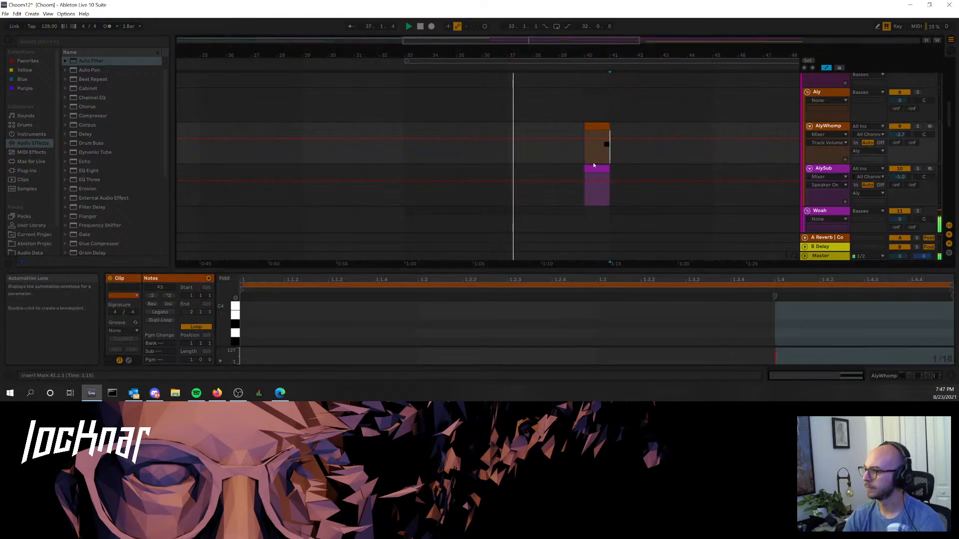
- Solo the AlyWhomp track and play its clip in bar 40
key(space)
click(919, 127)
key(space)
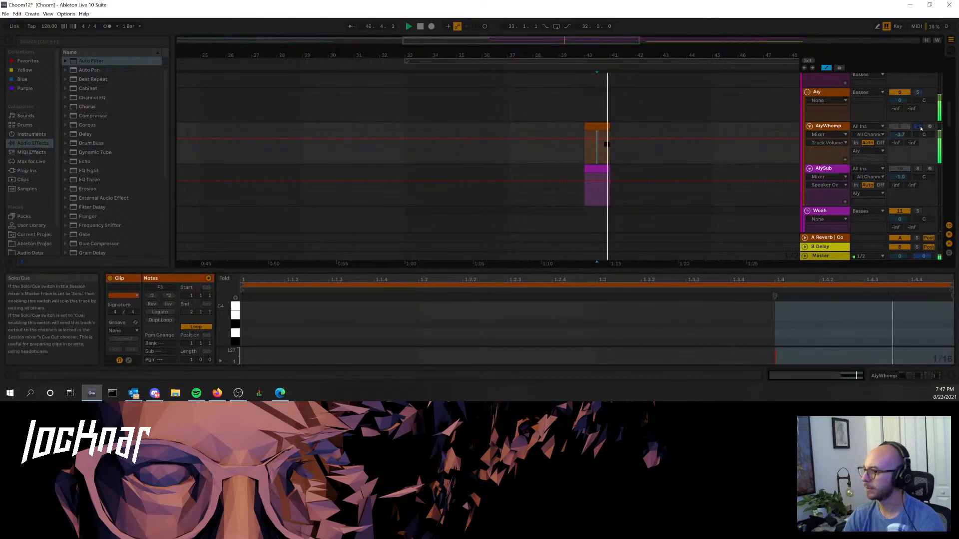
- Copy the AlyWhomp clip at bar 40 over the AlySub clip below it and play it from mid-bar
key(space)
drag(593, 127, 593, 170)
click(596, 188)
key(space)
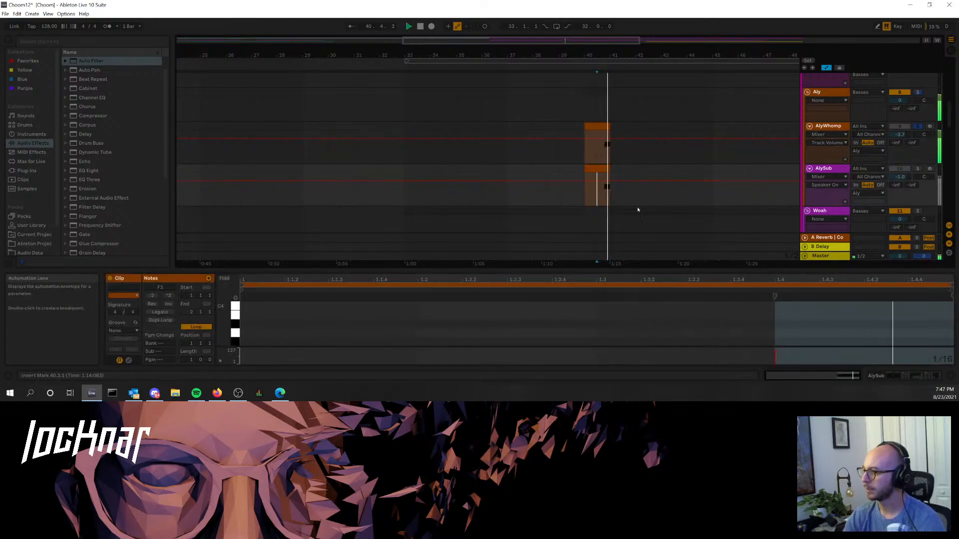
- Solo AlySub to audition its new clip, clear the solo, and replay both Aly tracks together
click(918, 169)
key(space)
key(space)
click(918, 169)
key(space)
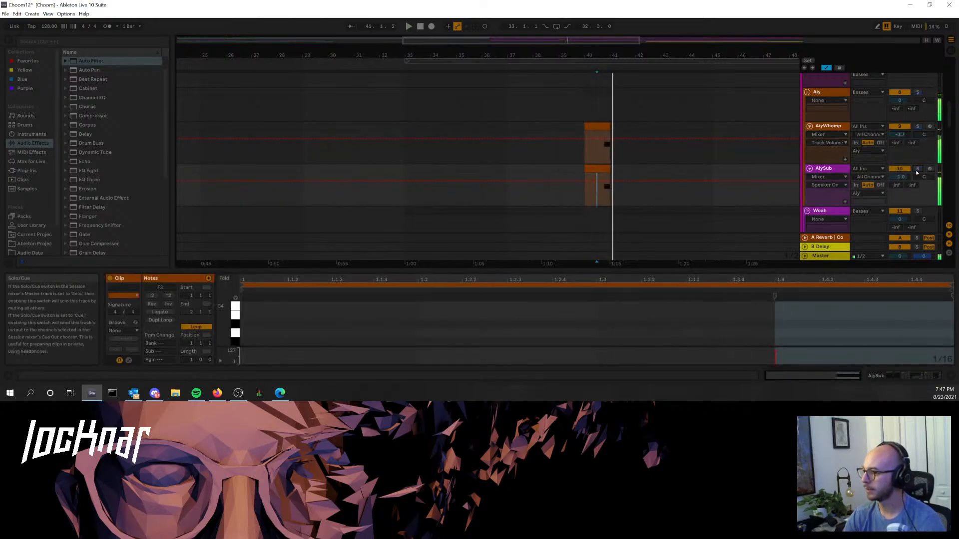
key(space)
- Play the arrangement from bar 33 and review the Aly and Woah tracks across the whole timeline
click(405, 148)
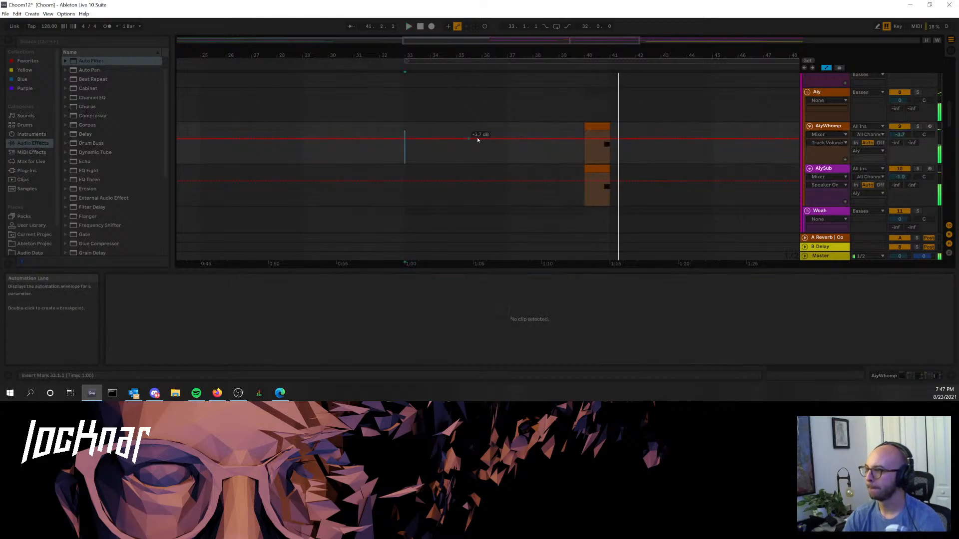
key(space)
key(space)
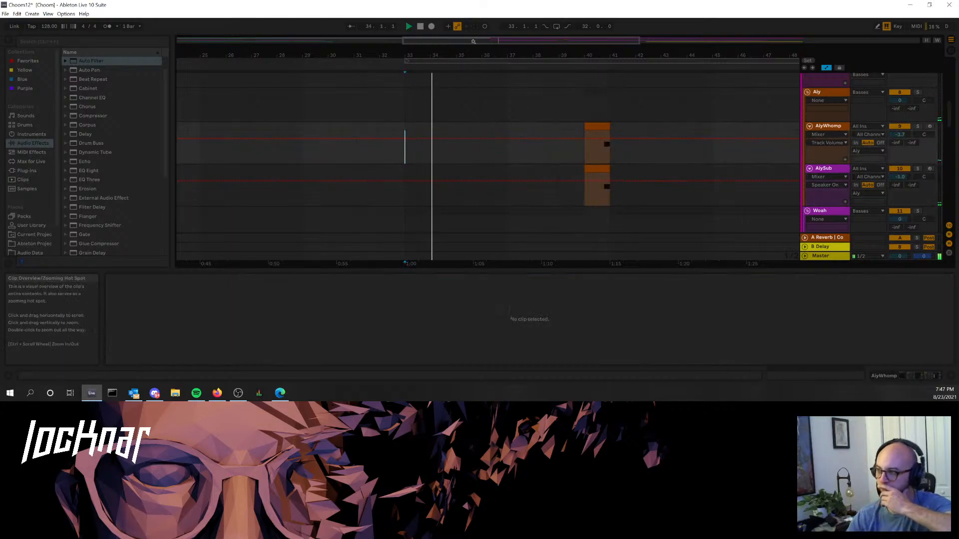
double_click(400, 41)
scroll(580, 143, down, 6)
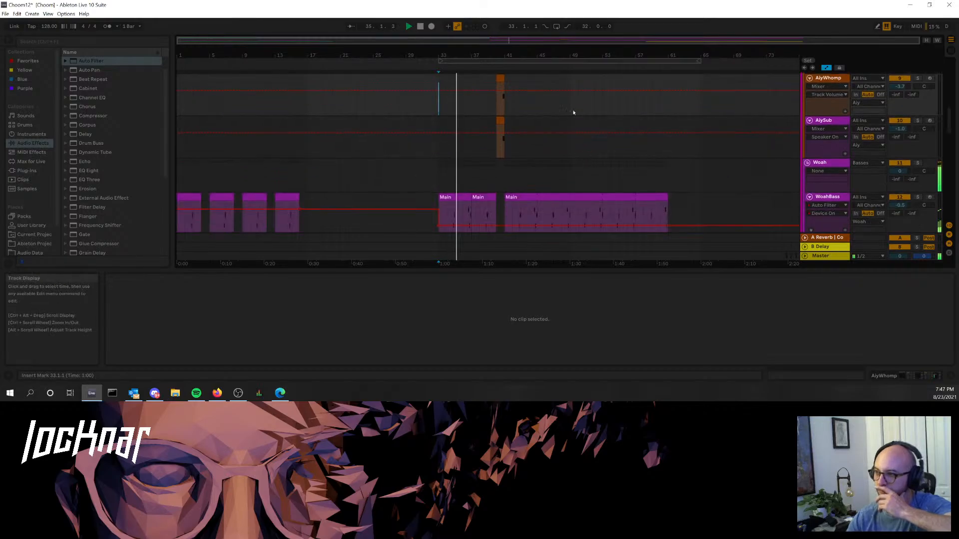
scroll(559, 180, down, 3)
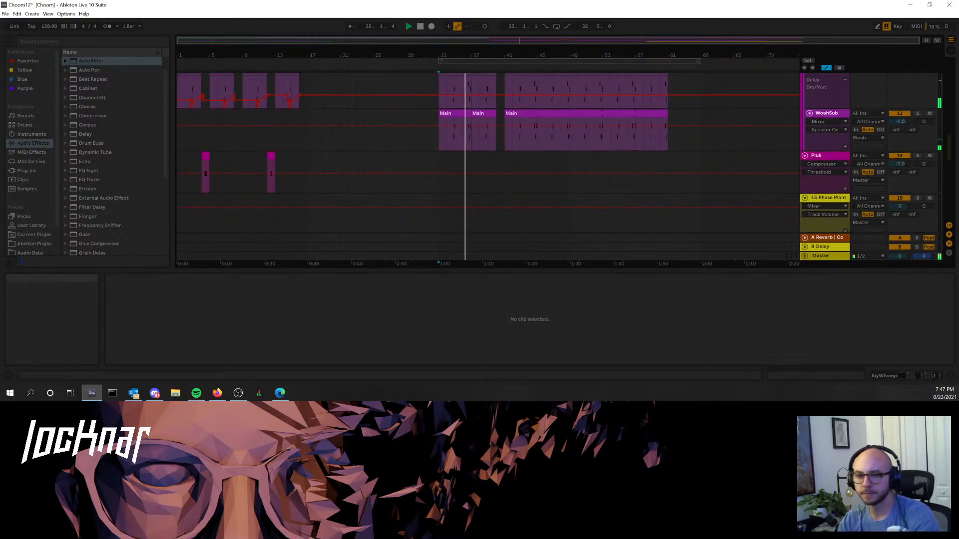
key(alt+Tab)
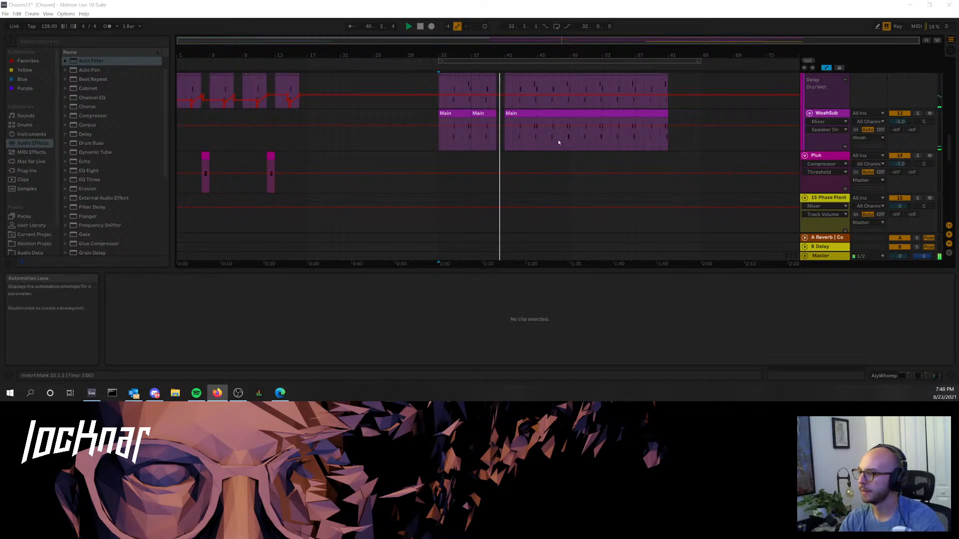
scroll(555, 140, up, 1)
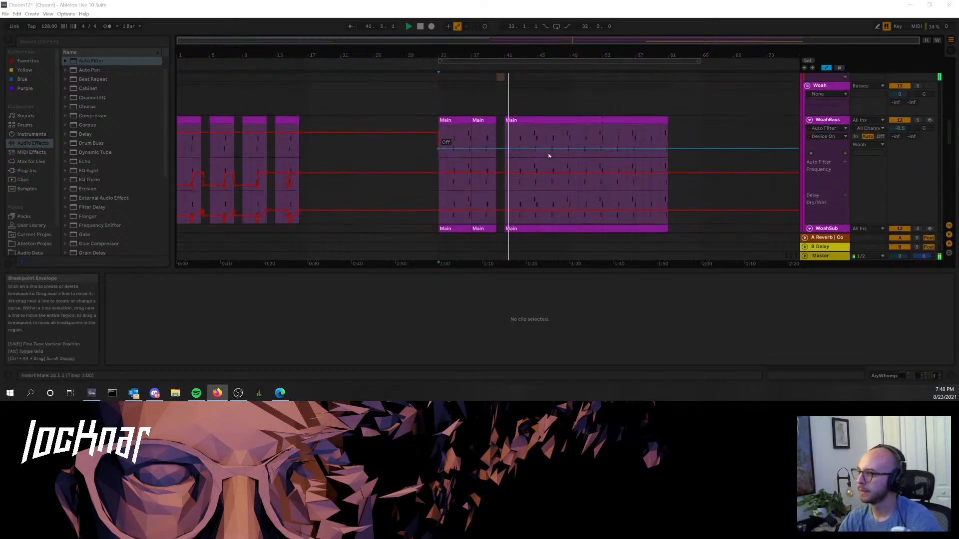
scroll(549, 145, up, 1)
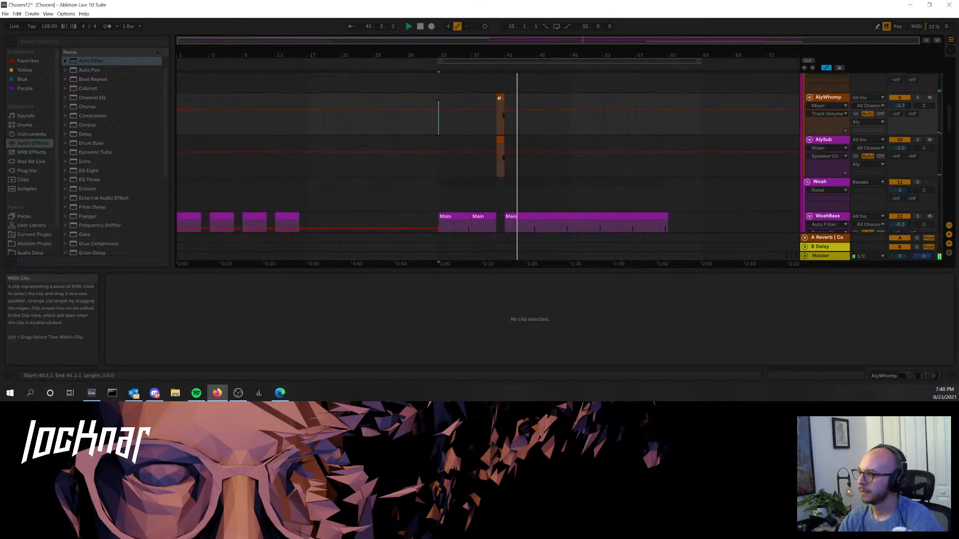
- Stop playback and move the AlyWhomp and AlySub clips from bar 40 to bar 38
click(500, 99)
key(space)
shift+click(499, 143)
drag(499, 143, 505, 169)
- Resize the second Main clips on WoahBass and WoahSub so they span bars 39 to 41
scroll(494, 156, down, 3)
scroll(505, 180, down, 3)
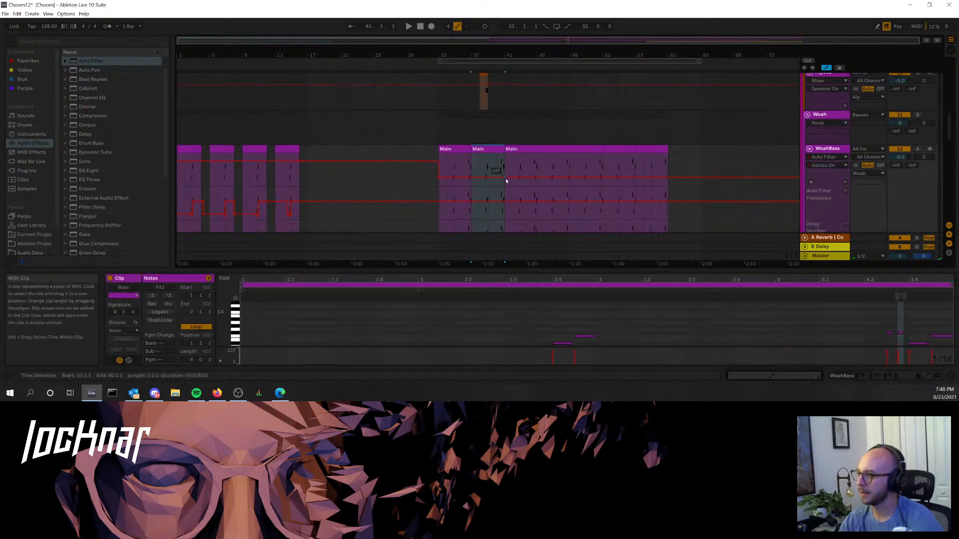
mouse_move(495, 209)
mouse_down()
mouse_move(505, 208)
mouse_move(481, 208)
mouse_move(488, 207)
mouse_up()
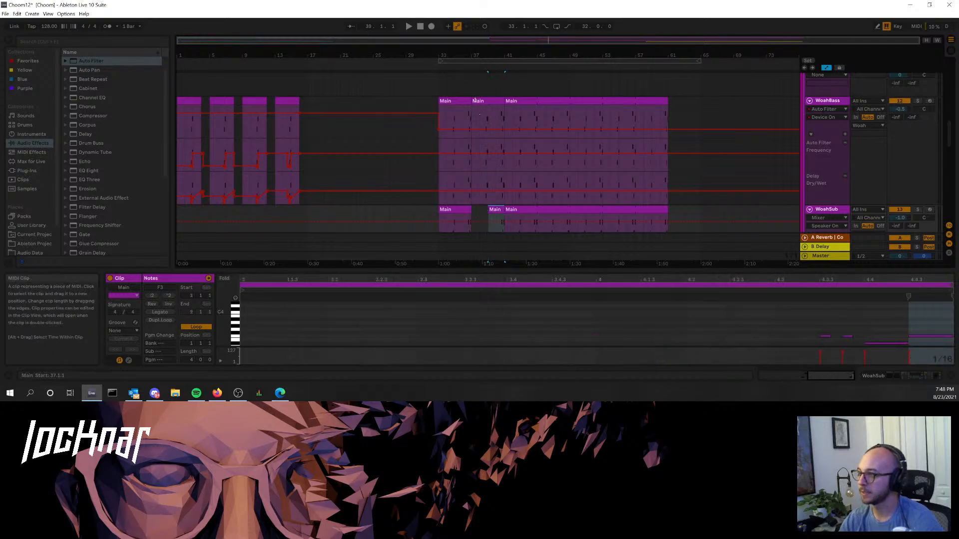
drag(473, 109, 489, 109)
- Replay the arrangement from bar 33 to check the Woah bass gap around the Aly clips at bar 38
click(460, 130)
key(space)
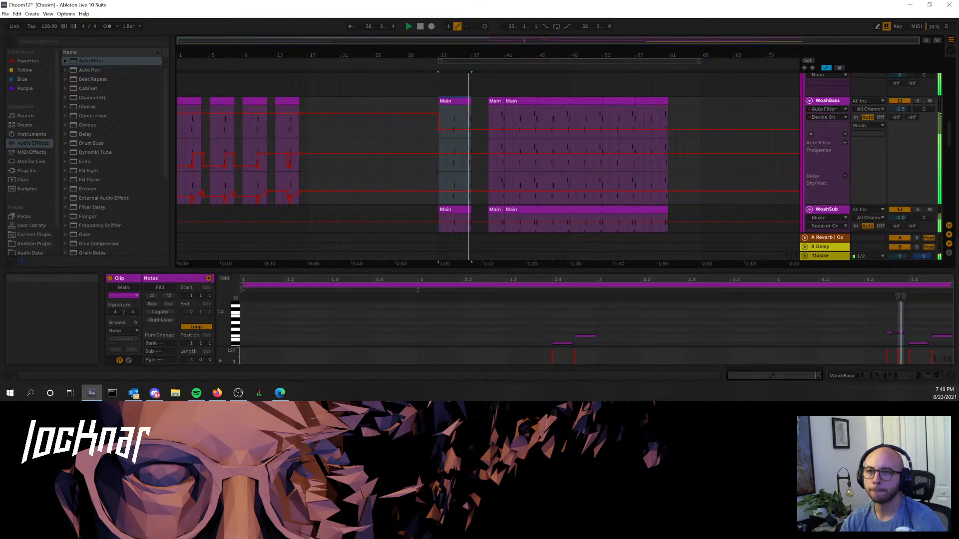
key(alt+Tab)
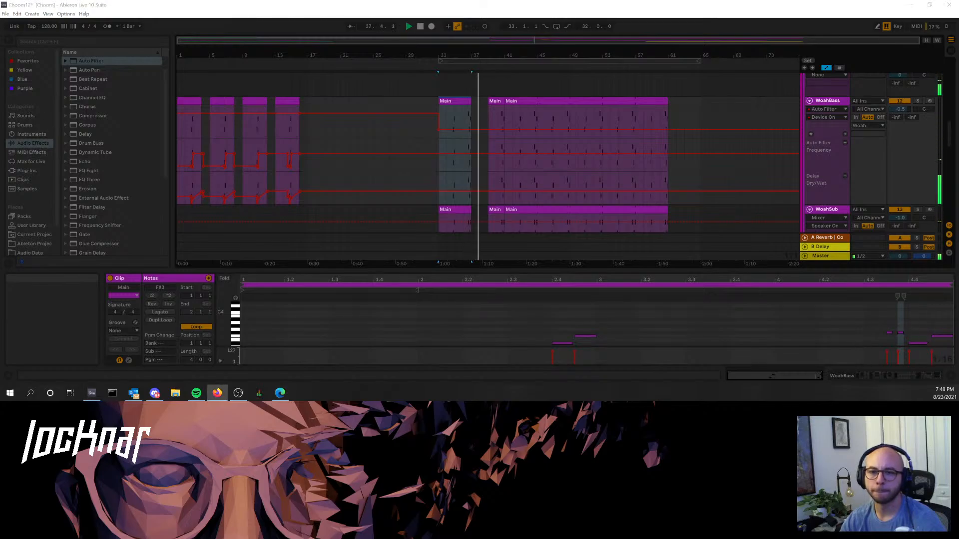
key(alt+Tab)
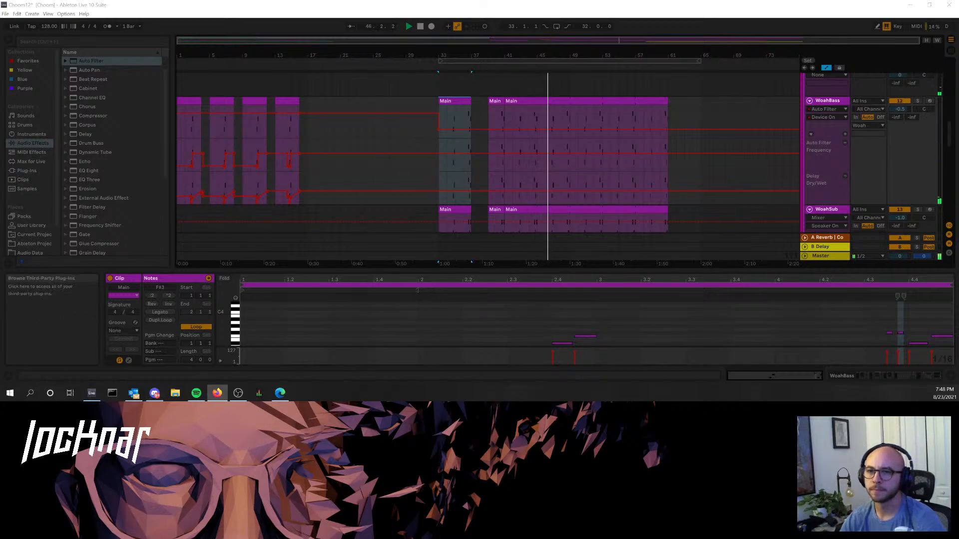
click(544, 101)
click(459, 101)
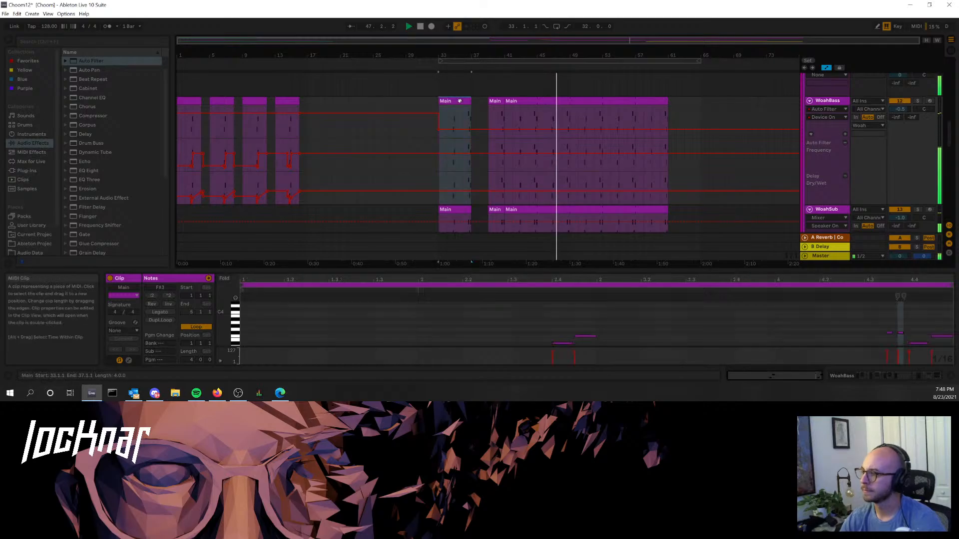
key(space)
key(space)
scroll(532, 146, up, 7)
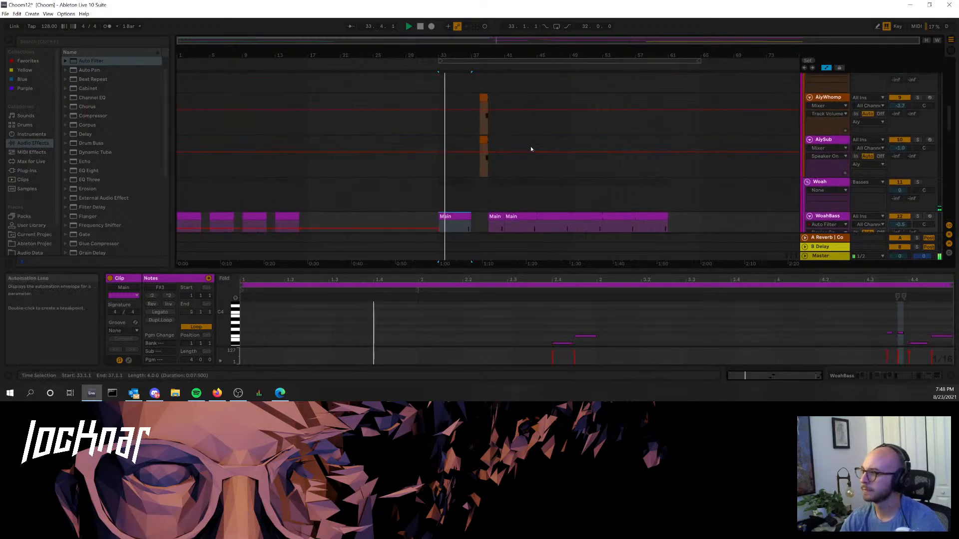
- Delete the AlyWhomp and AlySub fill clips at bar 38 and stop playback
scroll(531, 149, down, 3)
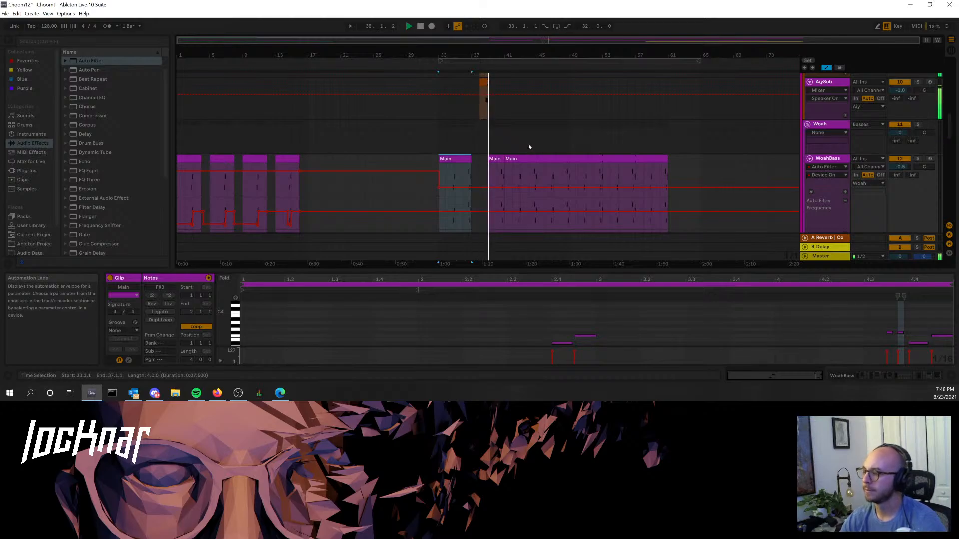
scroll(528, 145, up, 2)
click(482, 125)
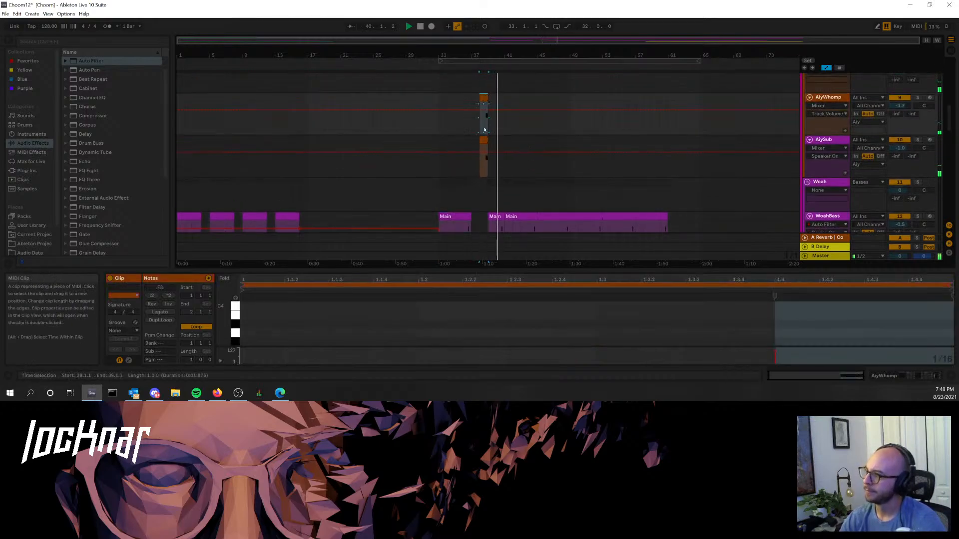
shift+click(482, 139)
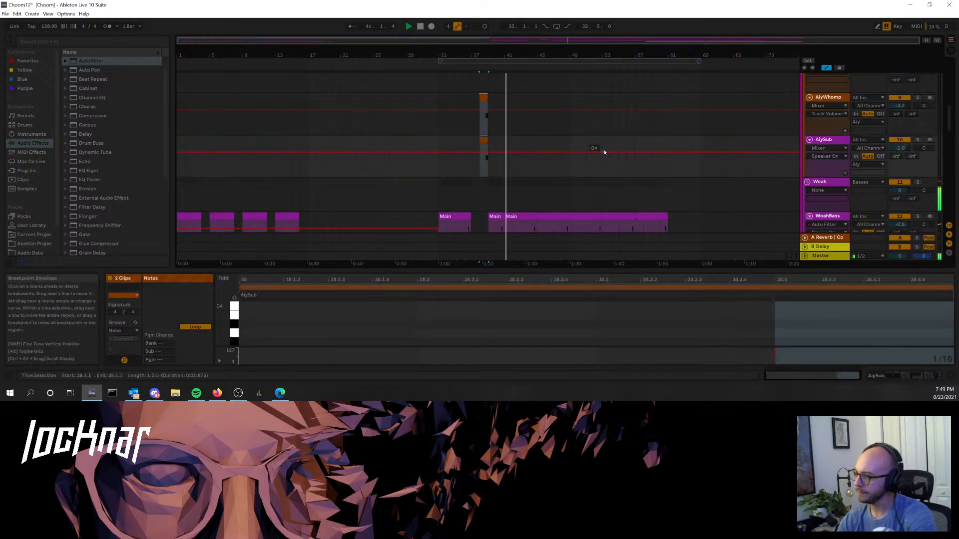
key(Delete)
key(space)
- Extend the first Main clips on WoahBass and WoahSub from bar 33 to bar 41, closing the gap
scroll(492, 136, down, 3)
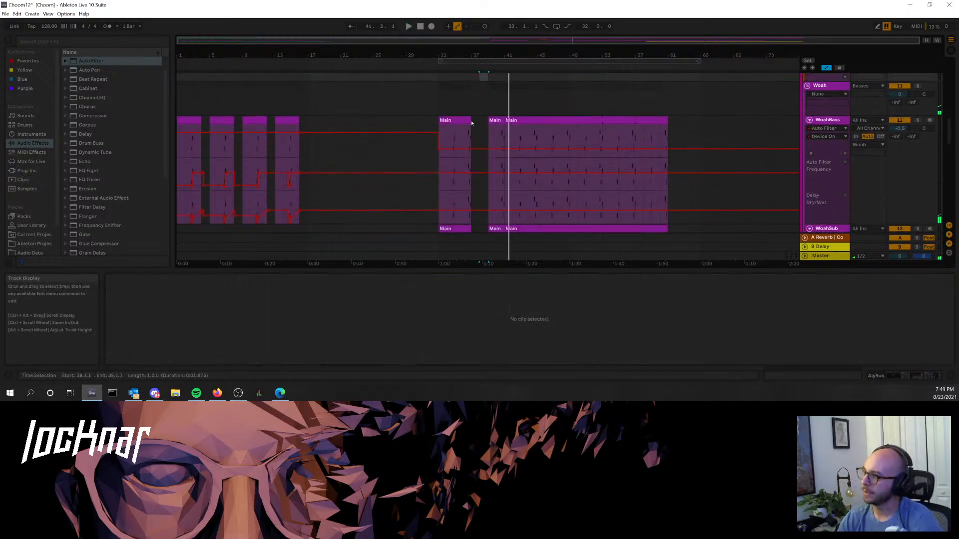
drag(471, 123, 507, 118)
scroll(498, 136, down, 2)
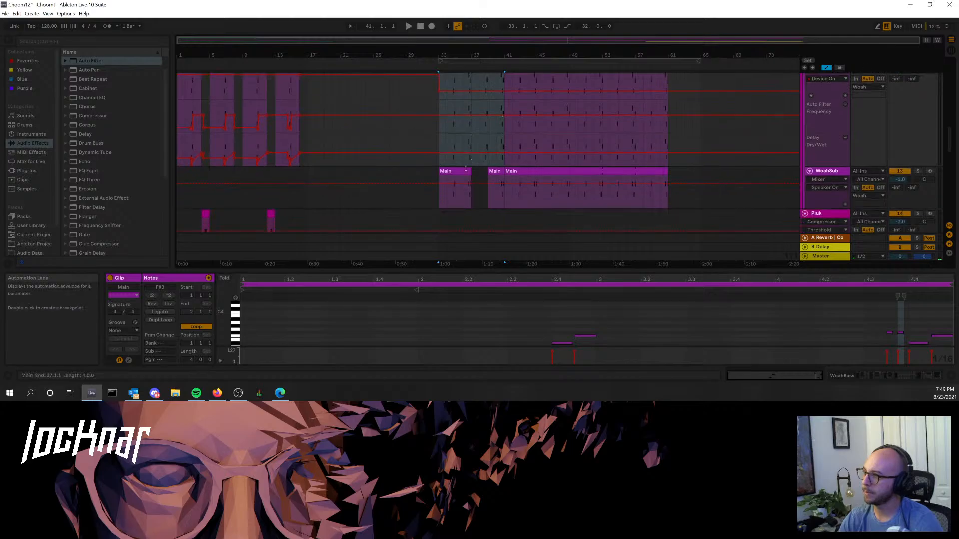
drag(471, 171, 507, 167)
- Delete the second Main clip on DrivingPluckBass and fit the Main2 clip into bars 37 to 41
scroll(507, 139, up, 6)
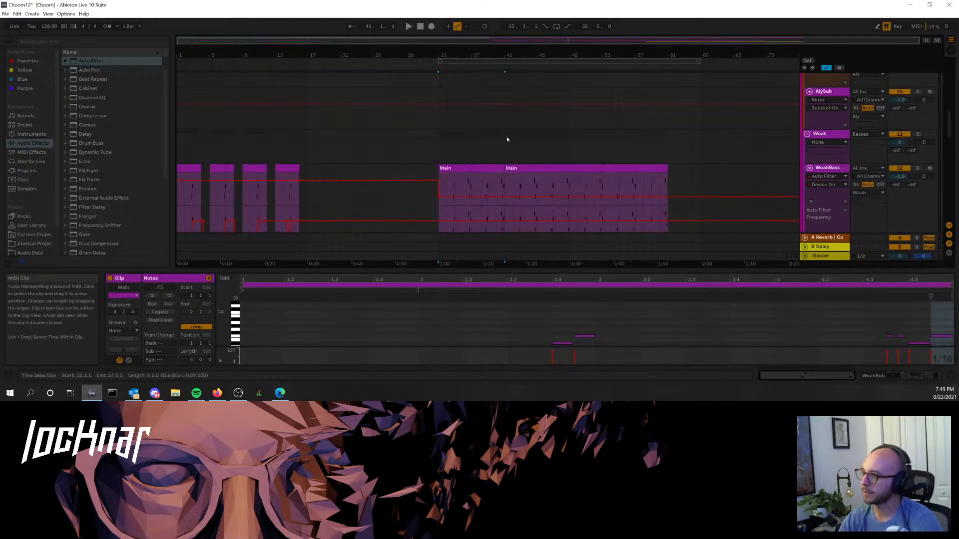
scroll(542, 168, up, 2)
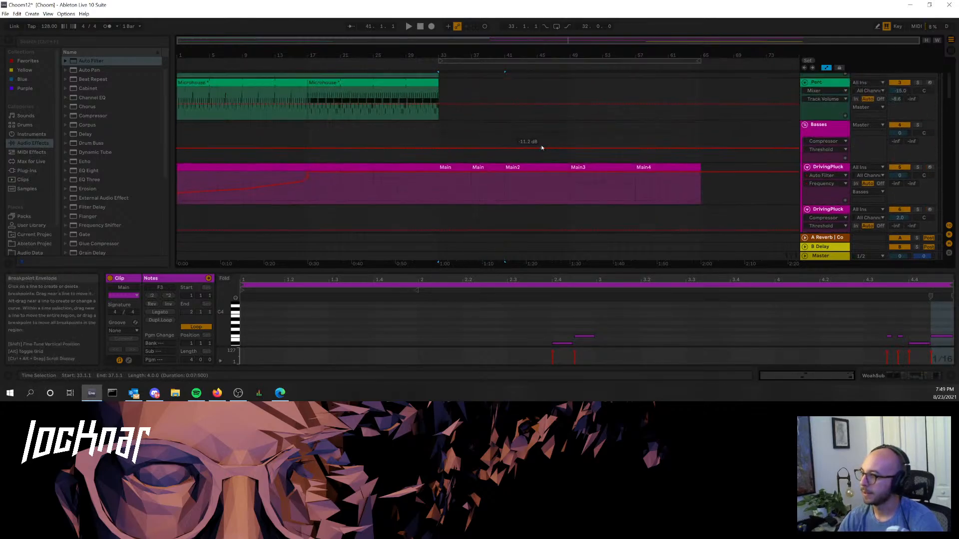
click(493, 171)
key(Delete)
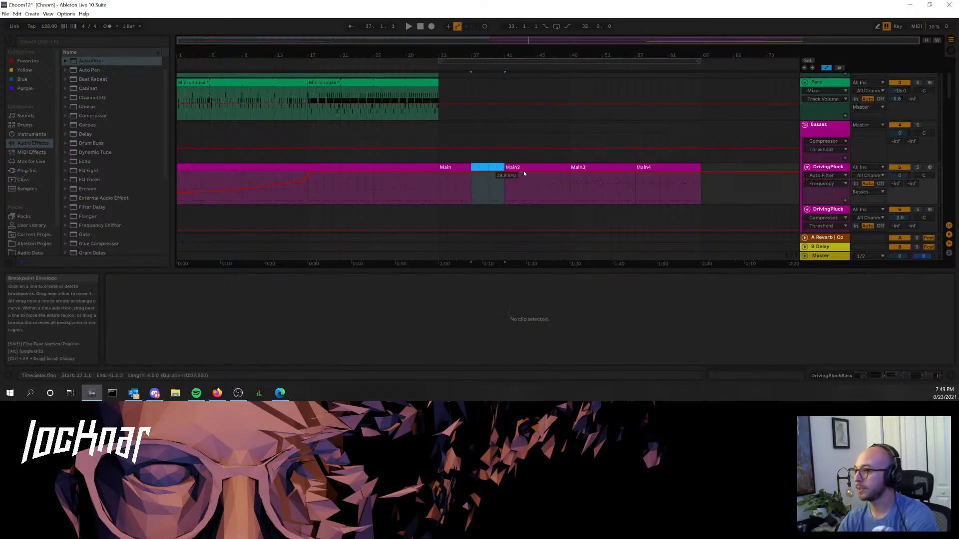
drag(533, 167, 506, 169)
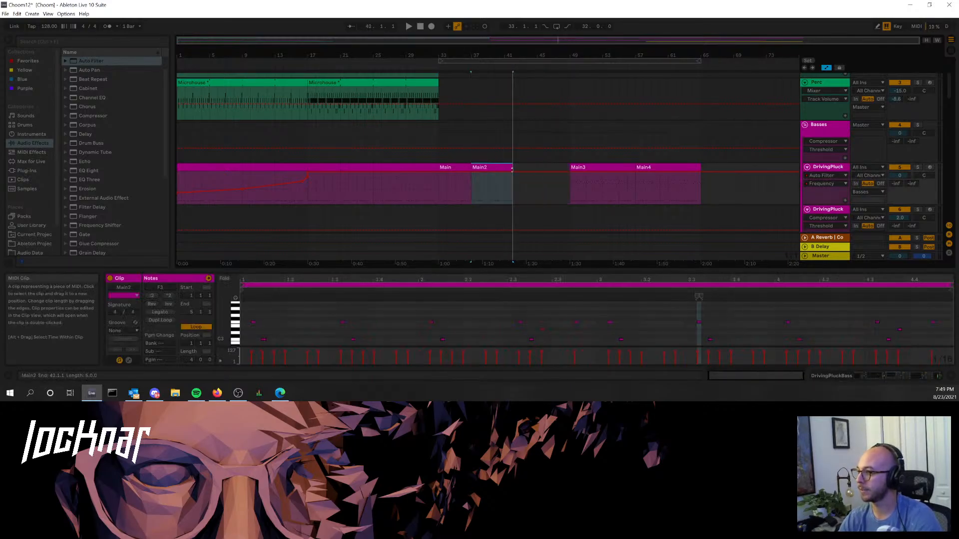
- Place four-bar versions of Main3 at bar 41 and Main4 at bar 45 on DrivingPluckBass
drag(595, 178, 537, 167)
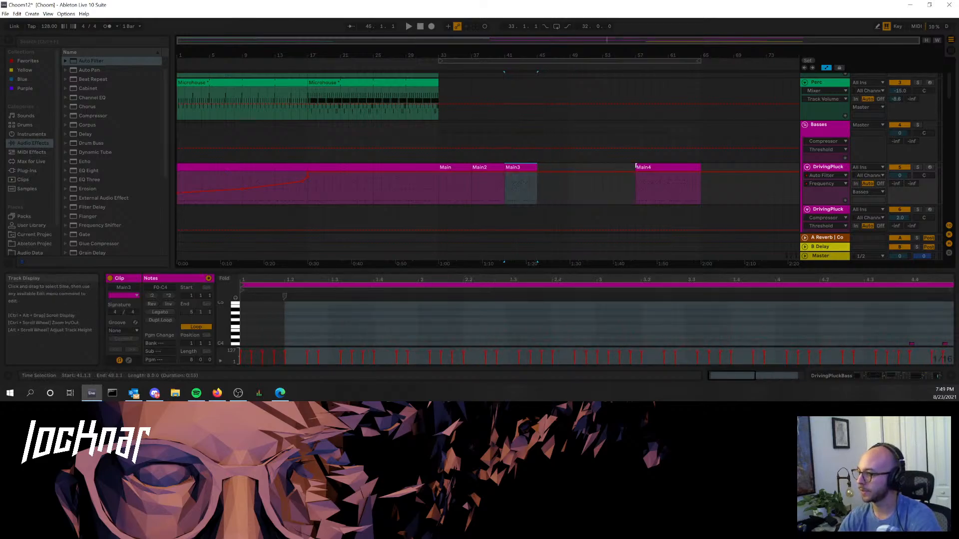
drag(636, 168, 538, 167)
drag(602, 168, 569, 167)
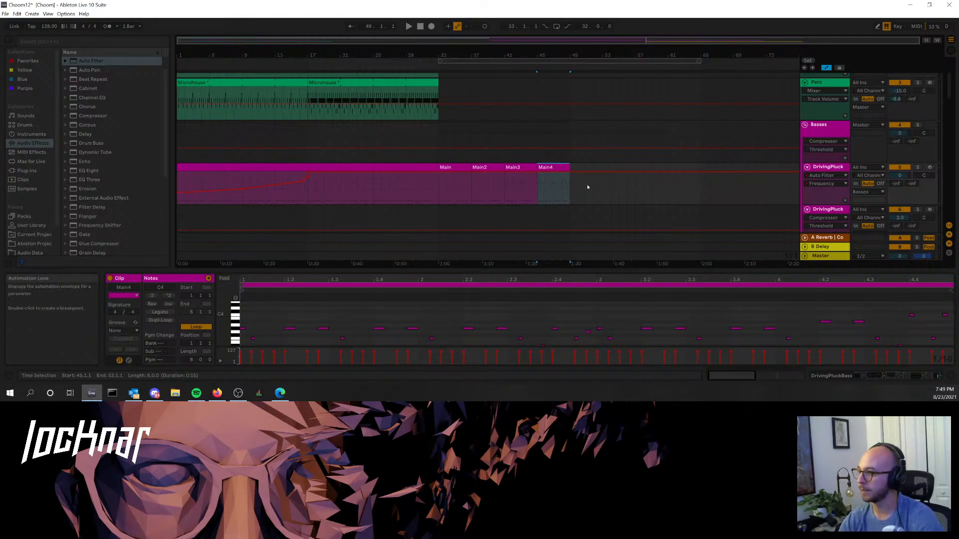
key(ctrl+d)
mouse_move(603, 167)
mouse_down()
mouse_move(685, 160)
mouse_move(586, 167)
mouse_up()
key(Delete)
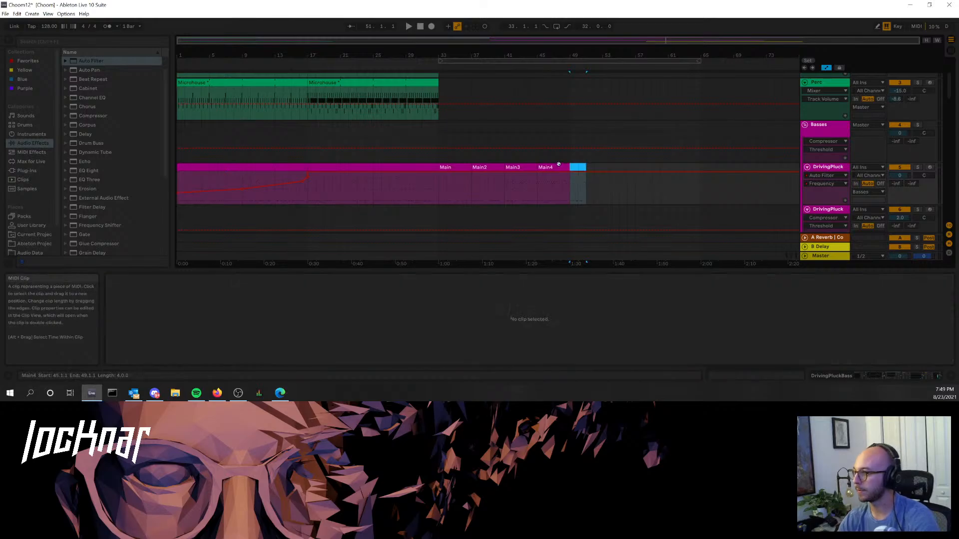
- Duplicate the Main4 clip on DrivingPluckBass to bar 49 and extend the copy to bar 65
click(565, 167)
key(ctrl+d)
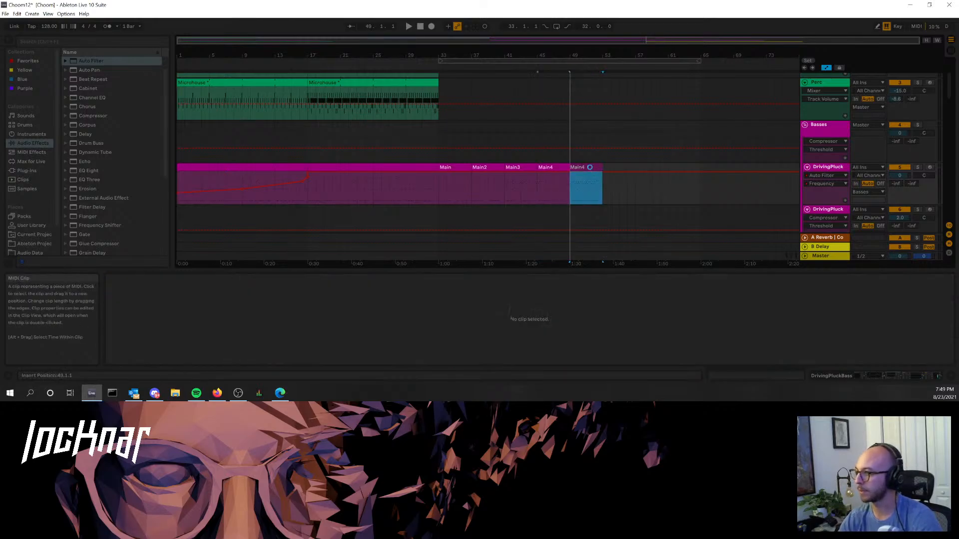
drag(603, 167, 694, 166)
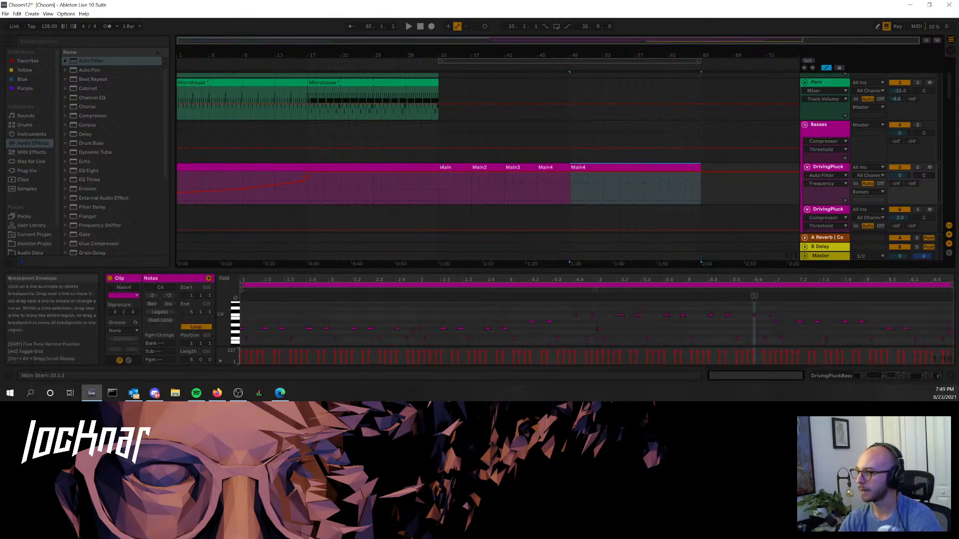
- Play the arrangement from bar 33 and review the Woah bass tracks and the tracks below them
click(453, 186)
key(space)
scroll(531, 165, down, 3)
scroll(531, 158, down, 6)
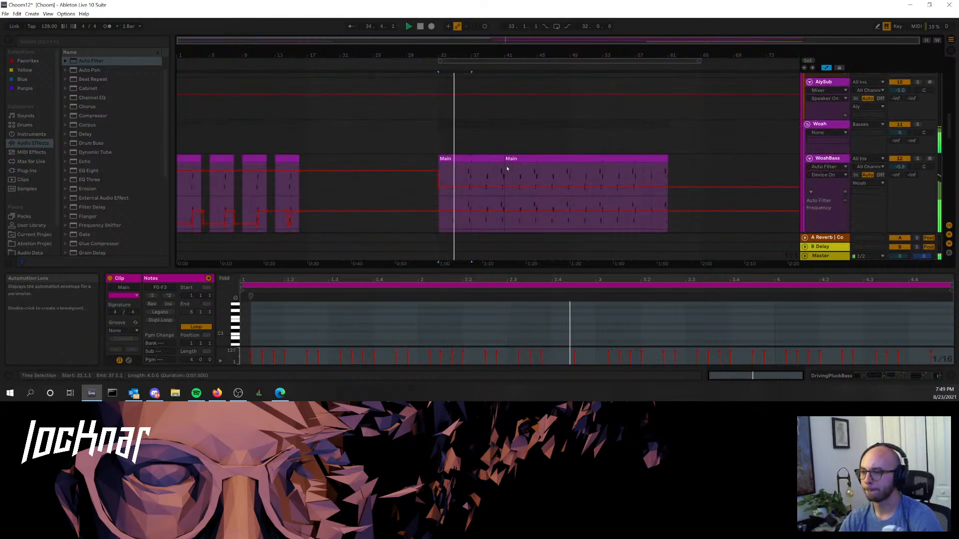
scroll(543, 180, down, 2)
scroll(542, 180, down, 2)
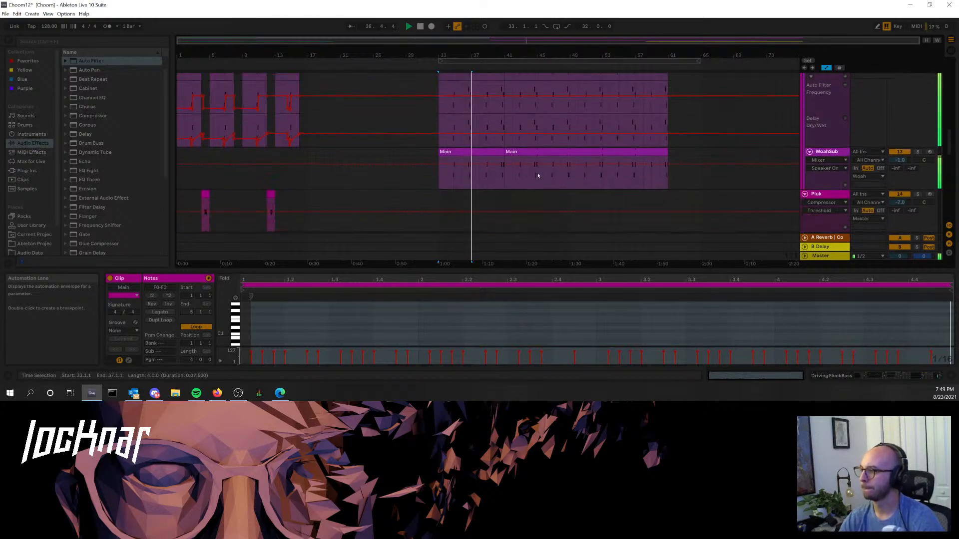
scroll(538, 175, down, 8)
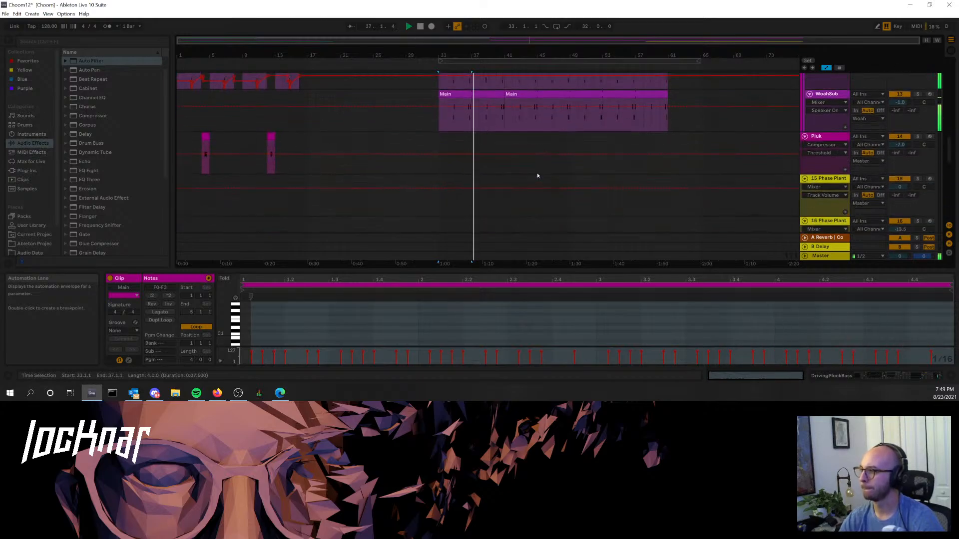
- Save the Live Set under the new name Choom13
click(6, 14)
click(30, 79)
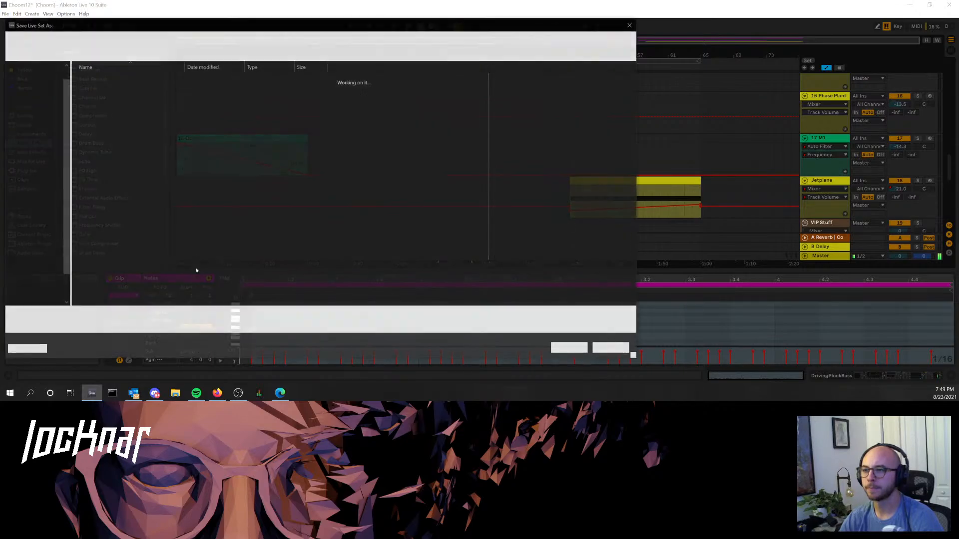
key(BackSpace)
text(3)
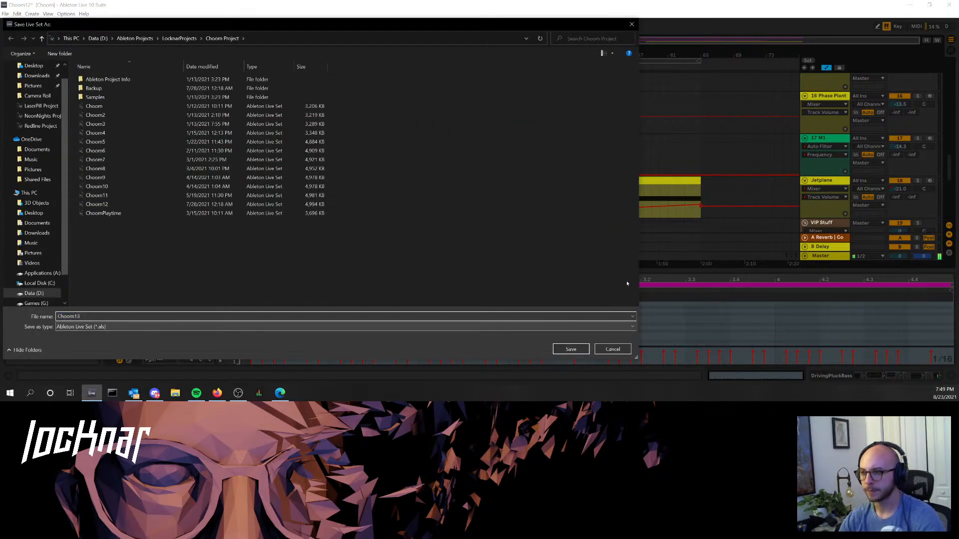
click(571, 349)
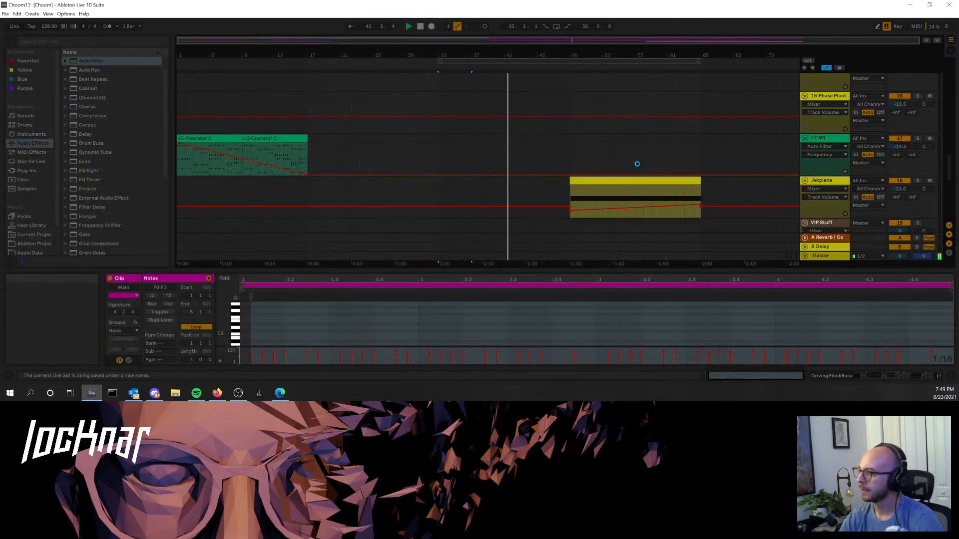
- Extend the Main4 clip at bar 45 on DrivingPluckBass to bar 53
scroll(630, 147, up, 8)
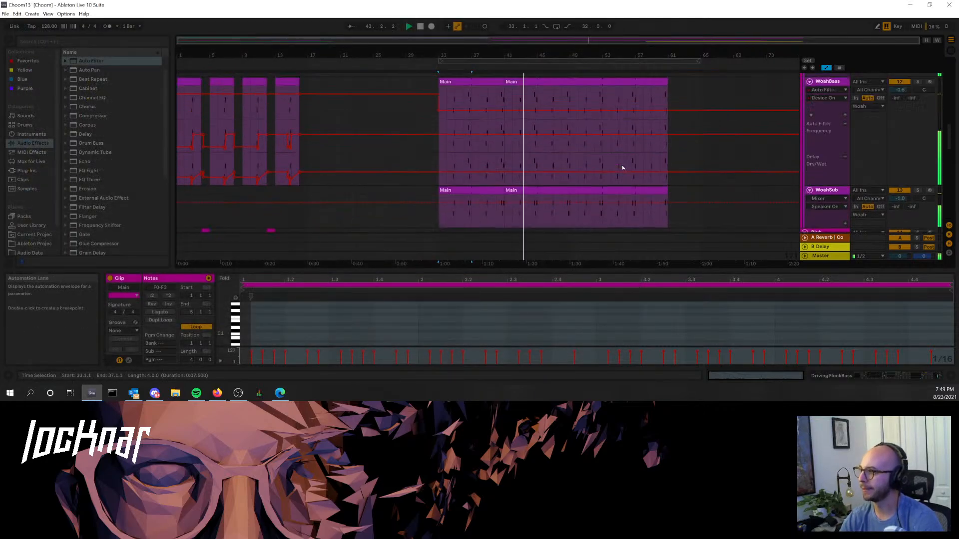
scroll(622, 165, up, 8)
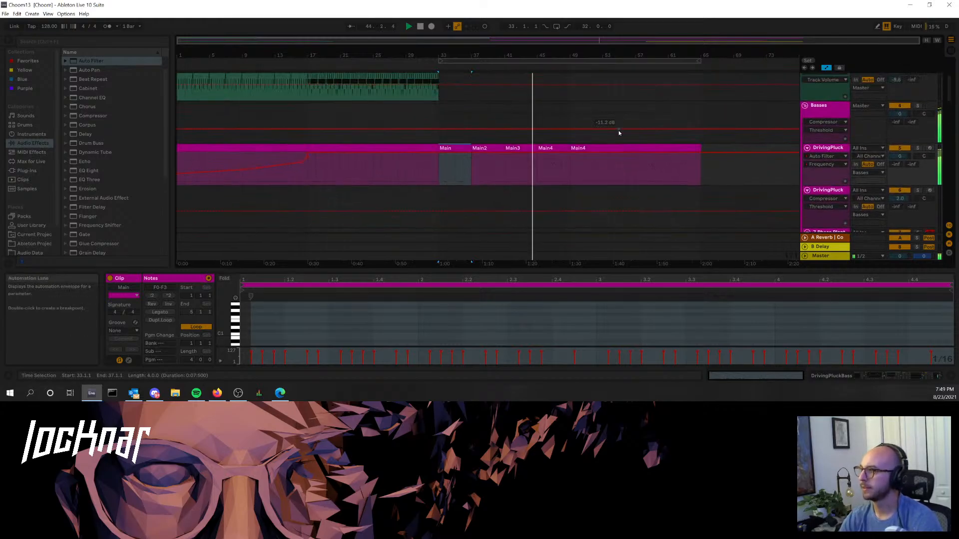
scroll(617, 132, down, 2)
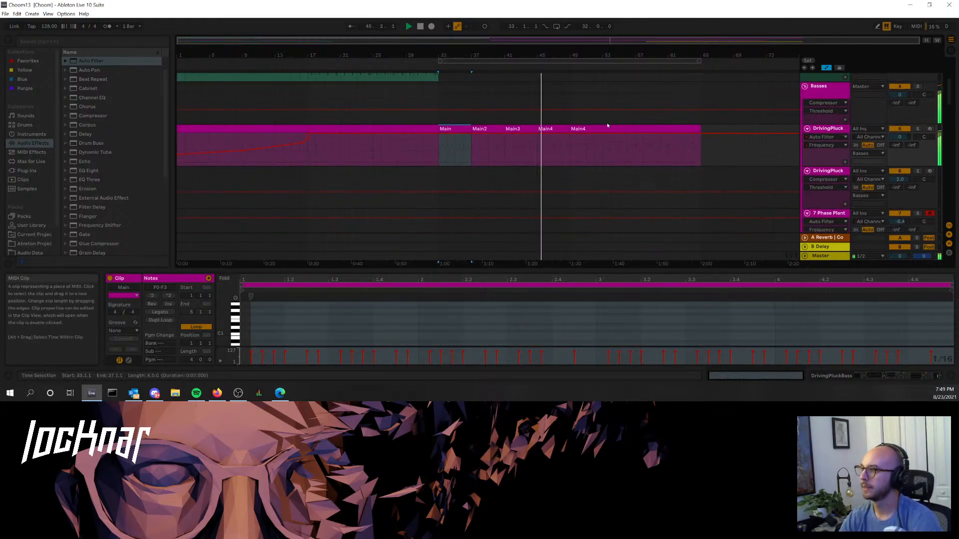
click(582, 133)
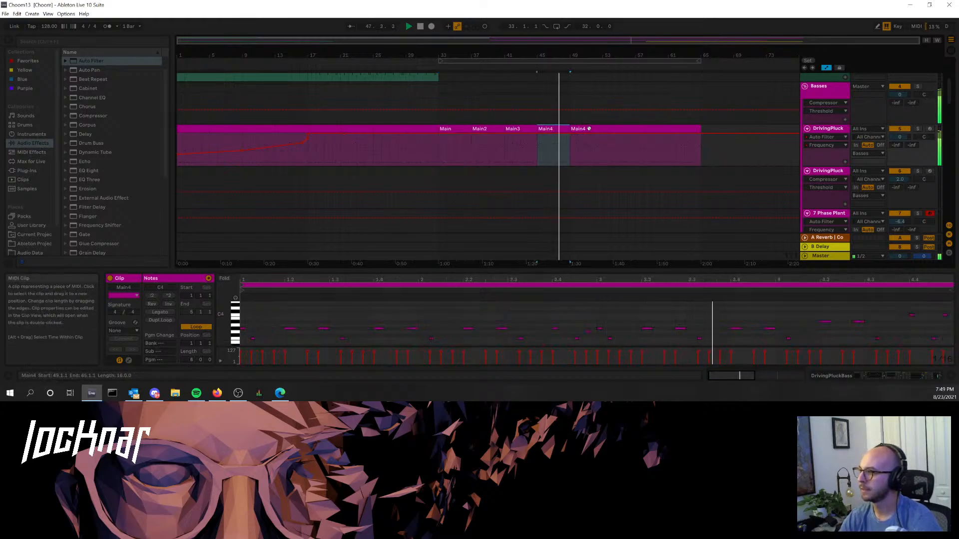
click(560, 136)
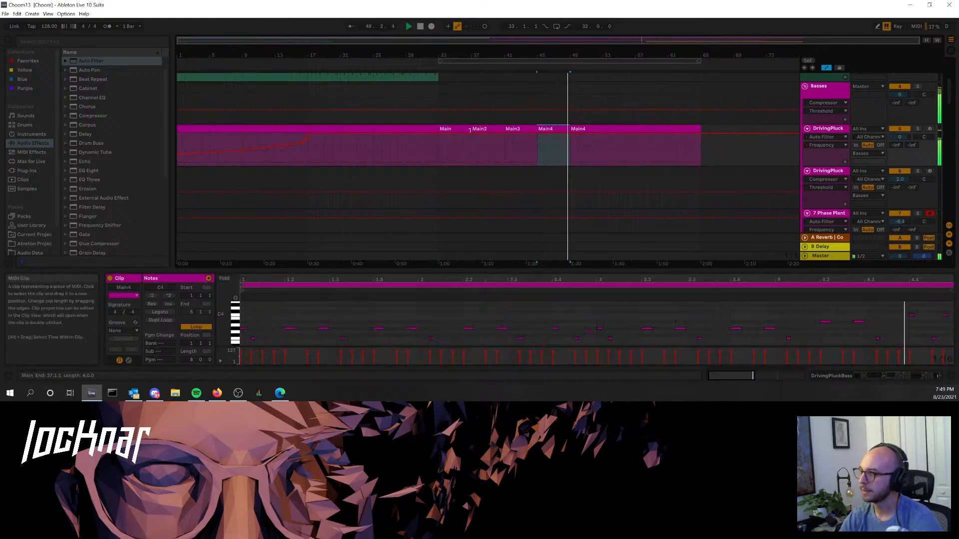
drag(569, 131, 606, 118)
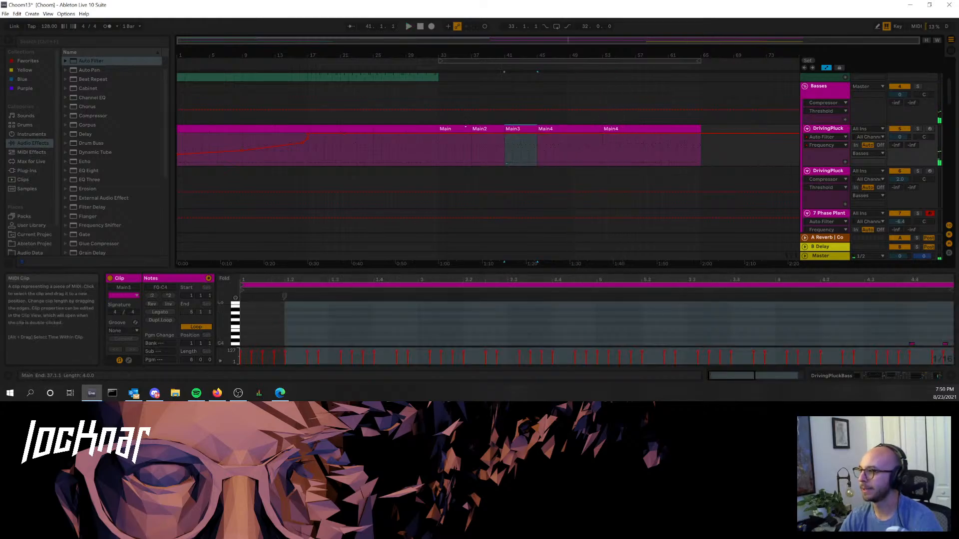
- Check the Main, Main2 and Main3 clips on DrivingPluckBass, play from bar 41, and extend Main3 to bar 49
click(454, 130)
drag(546, 126, 471, 127)
click(480, 128)
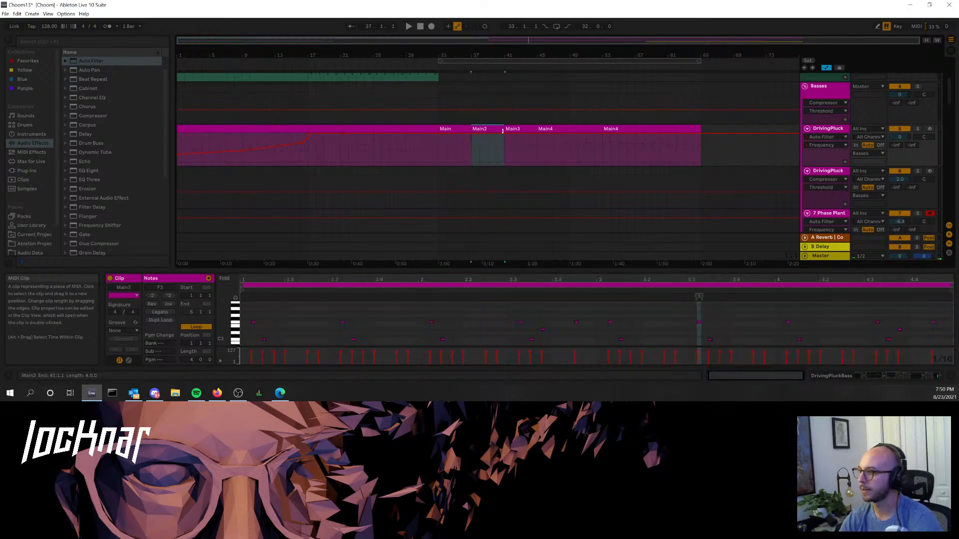
click(519, 129)
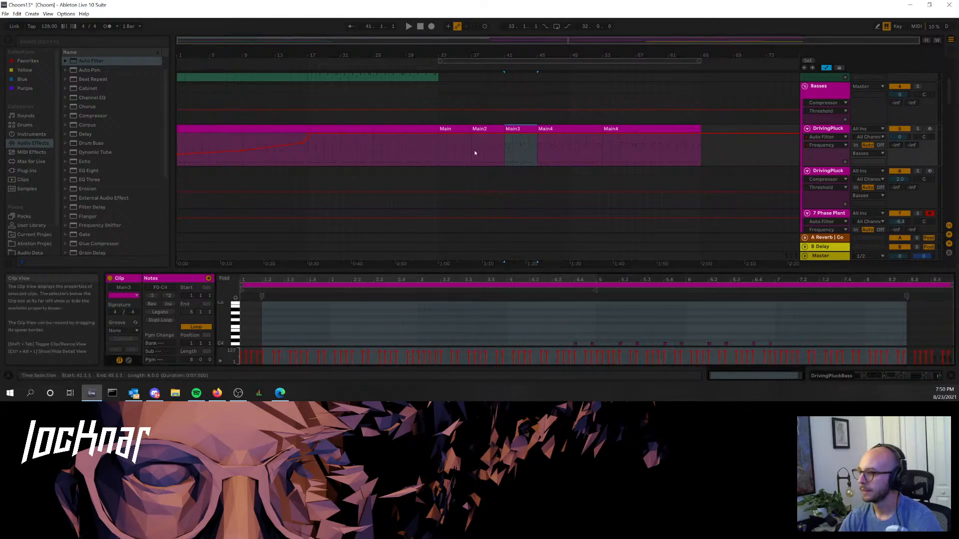
key(space)
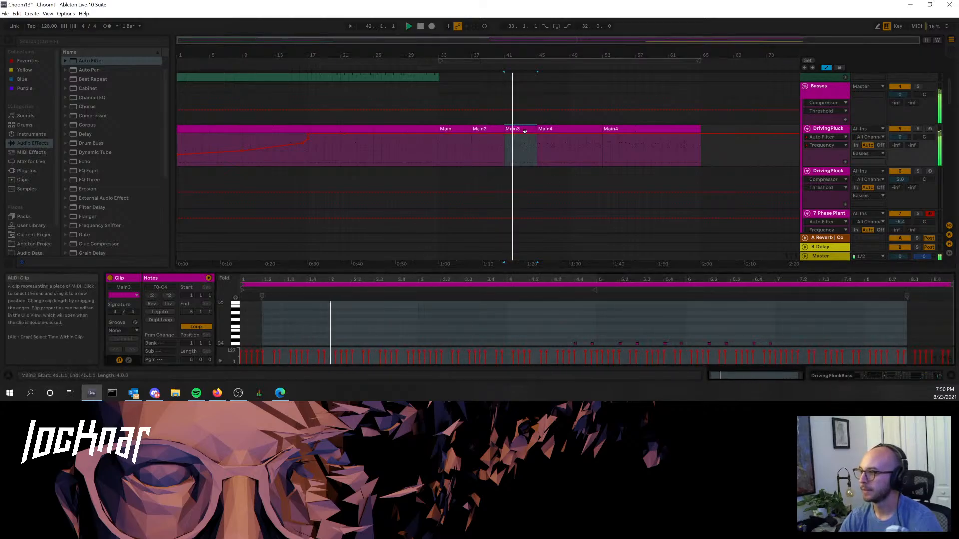
drag(538, 129, 571, 119)
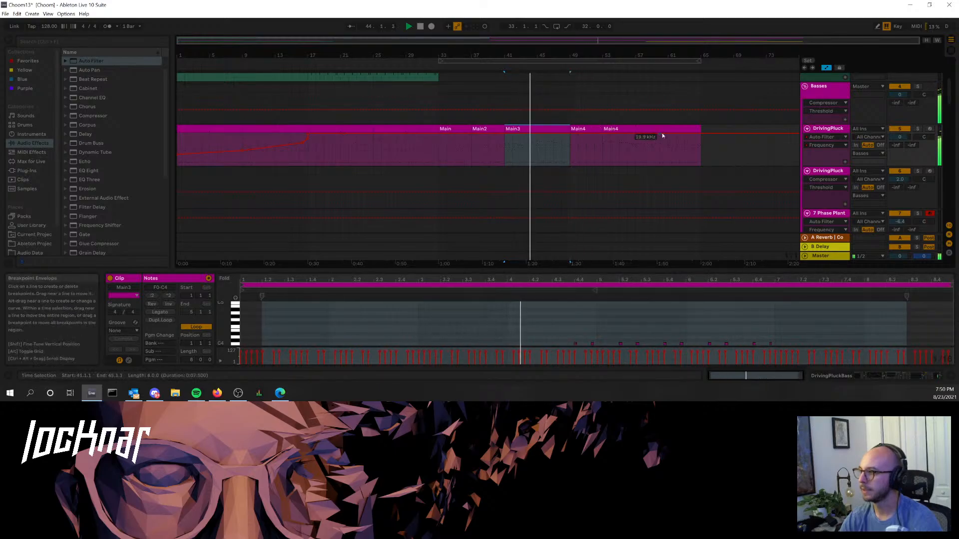
- Audition the last Main4 clip on DrivingPluckBass from bar 53, stop playback and delete that clip
click(650, 127)
key(space)
key(space)
key(space)
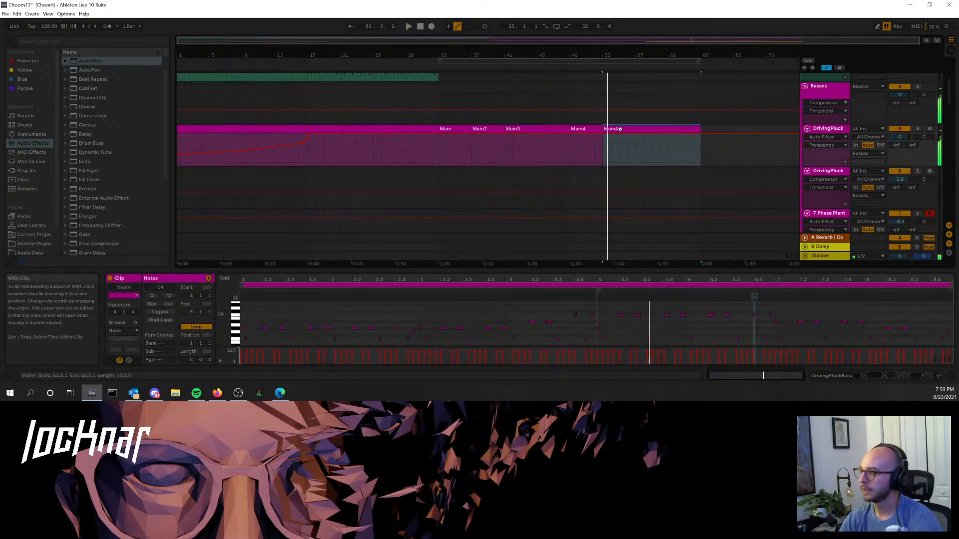
key(Delete)
- Move the Main3 clip on DrivingPluckBass to bar 49 and extend Main2 up to it
click(543, 129)
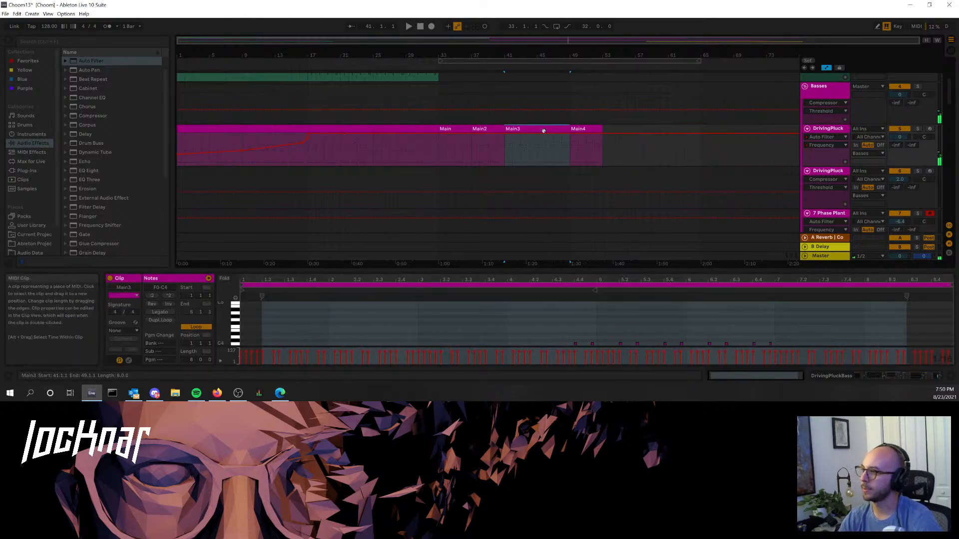
drag(543, 130, 612, 134)
drag(484, 128, 570, 128)
click(594, 129)
- Switch to Session View, play the DrivingPluckBass Main4 clip in scene 26 and select the Main4 clip in scene 14
key(Tab)
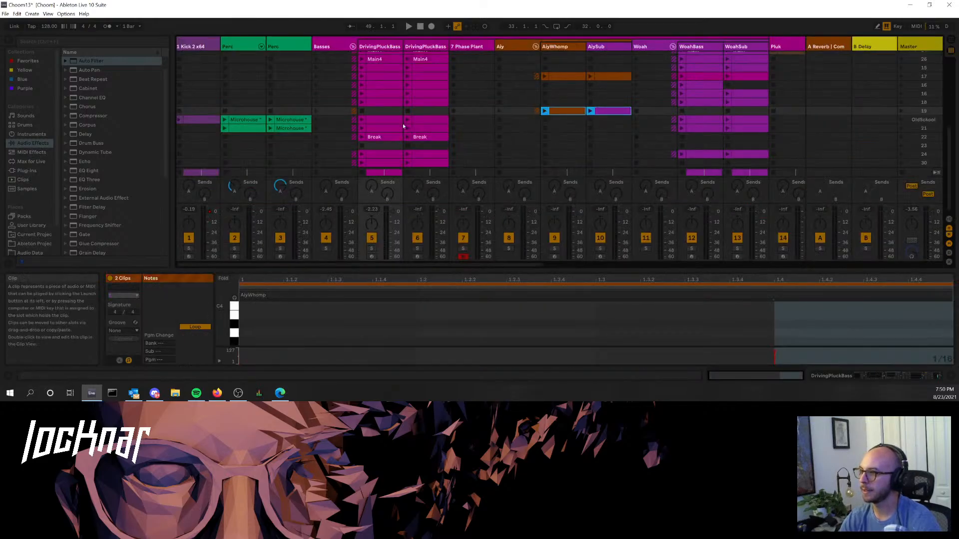
scroll(403, 124, up, 3)
click(392, 106)
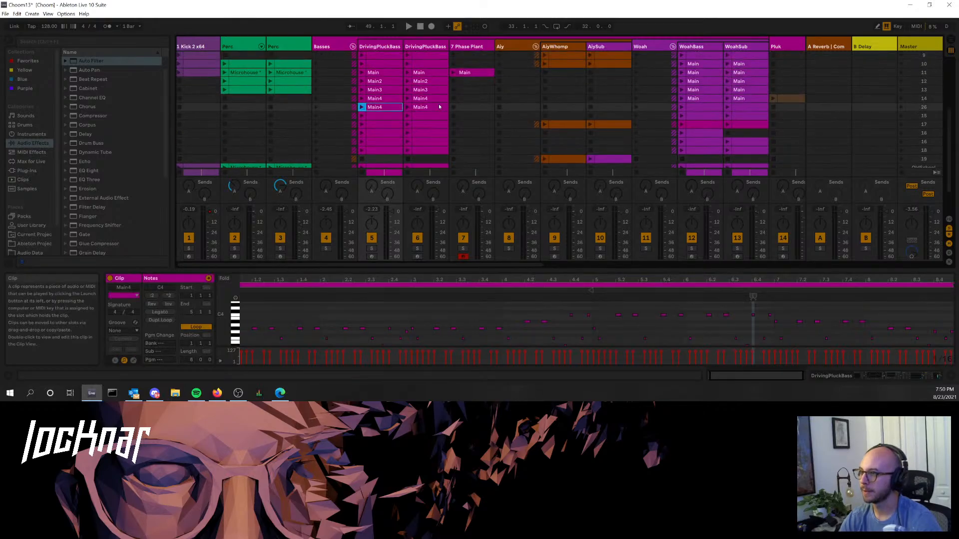
click(361, 107)
click(378, 100)
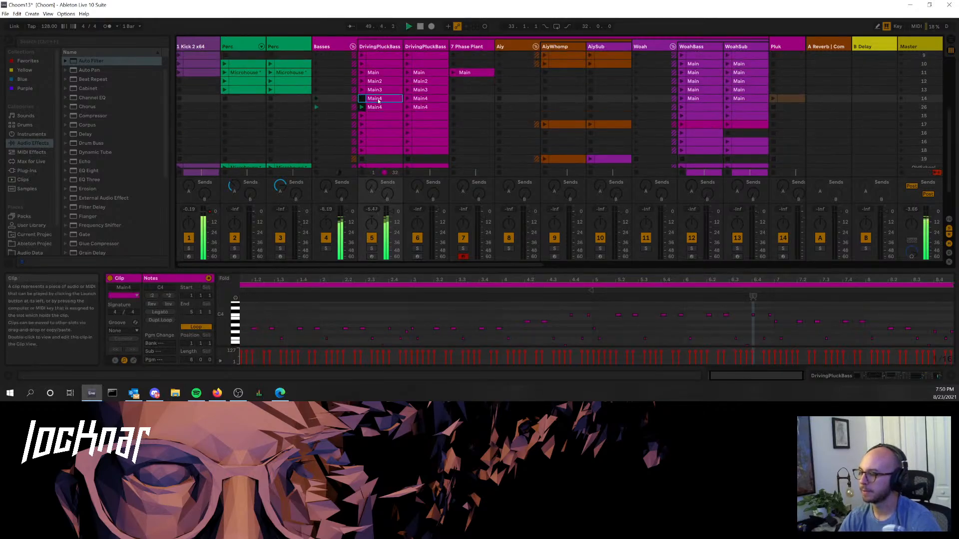
- Paste the Main4 clip at bar 57 on DrivingPluckBass in Arrangement View, return playback to the arrangement, then stop after auditioning it
key(Tab)
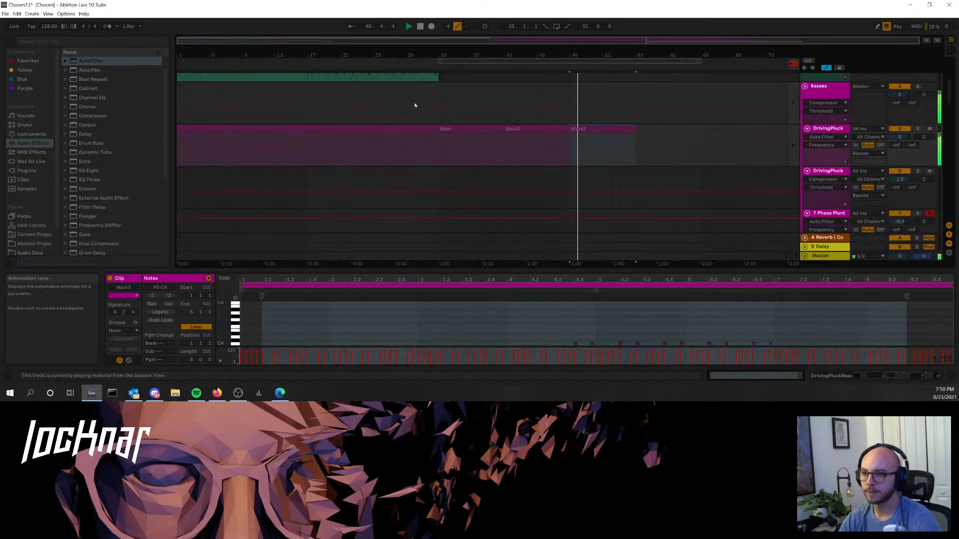
click(637, 128)
key(ctrl+v)
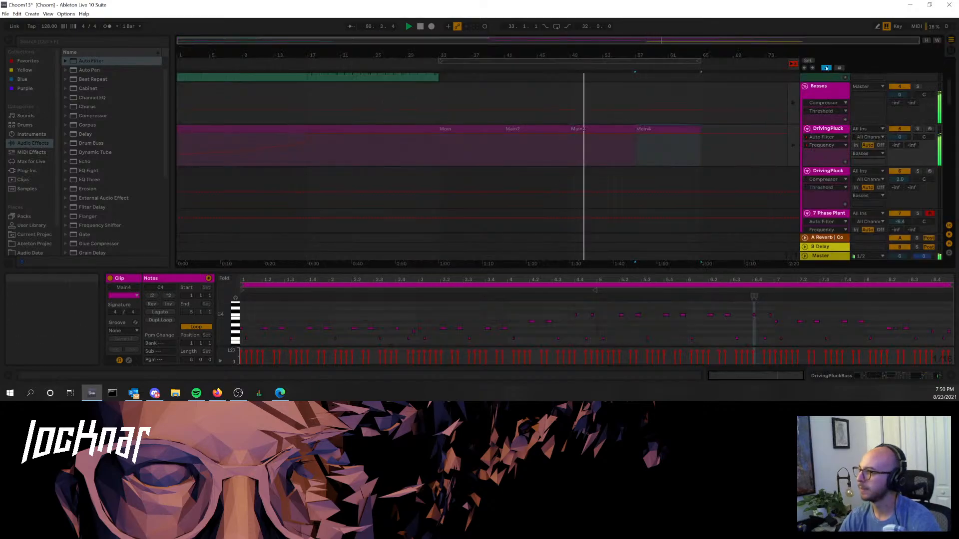
click(793, 63)
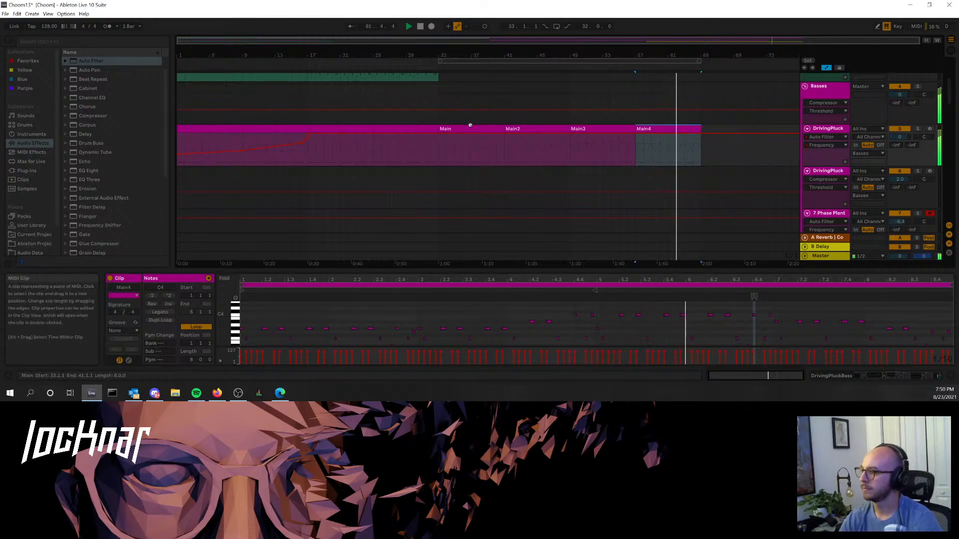
scroll(719, 174, down, 3)
scroll(719, 176, up, 3)
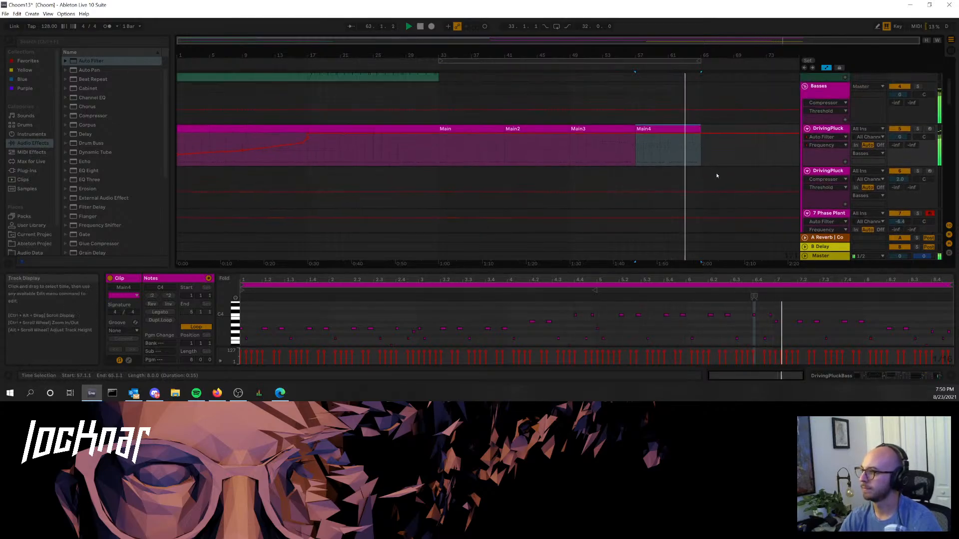
key(space)
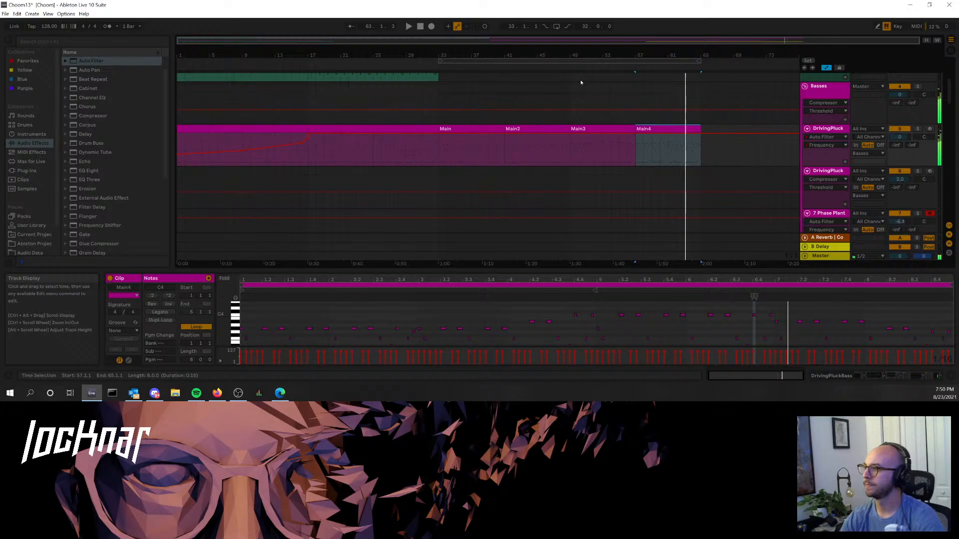
- Save the current Live Set and open the recent set LaserPill8.als
click(5, 14)
click(22, 79)
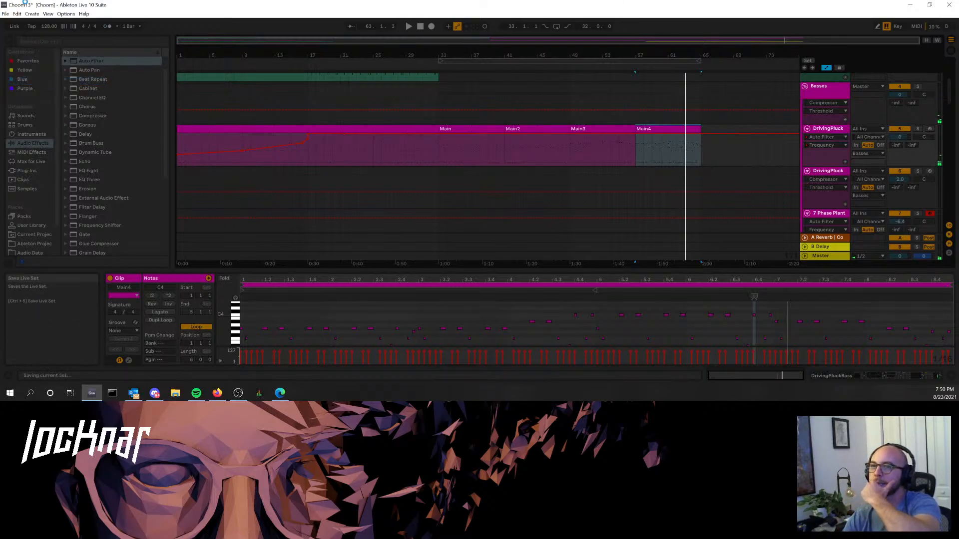
click(5, 14)
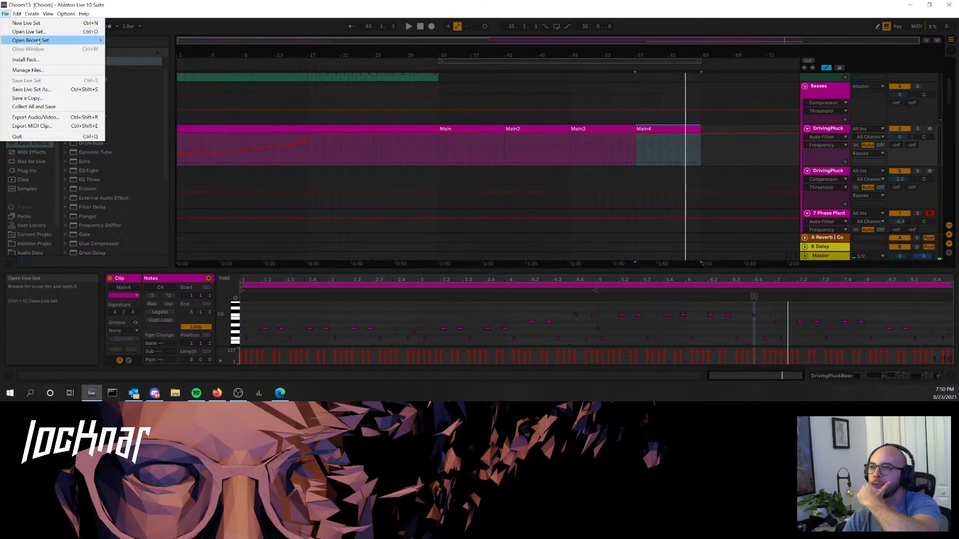
mouse_move(38, 41)
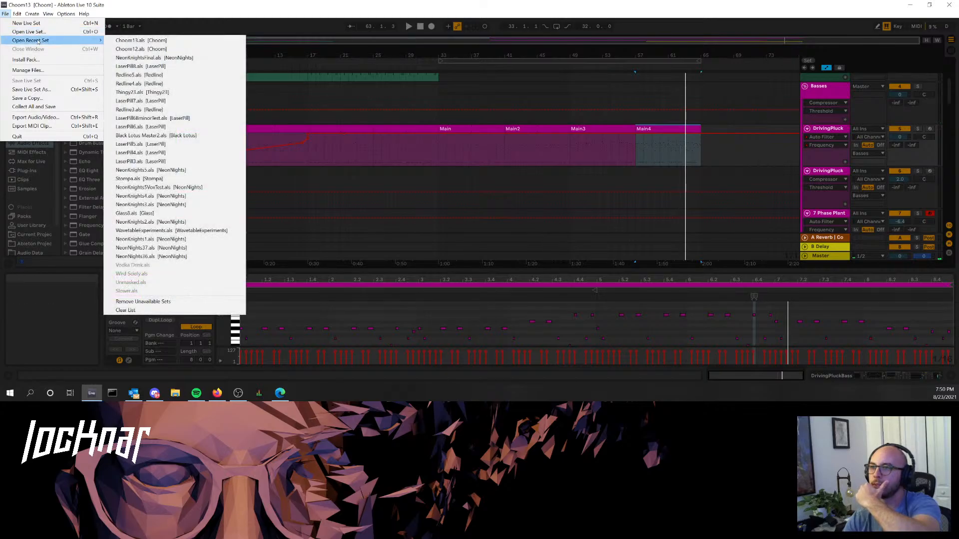
click(182, 67)
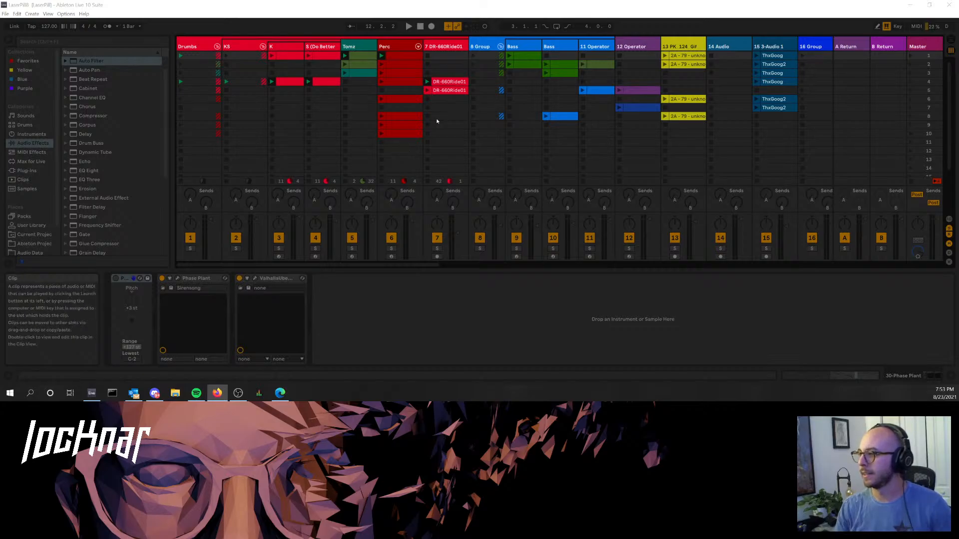
- Select the Perc clip in scene 6, audition the active drum clips and stop playback
click(397, 101)
key(space)
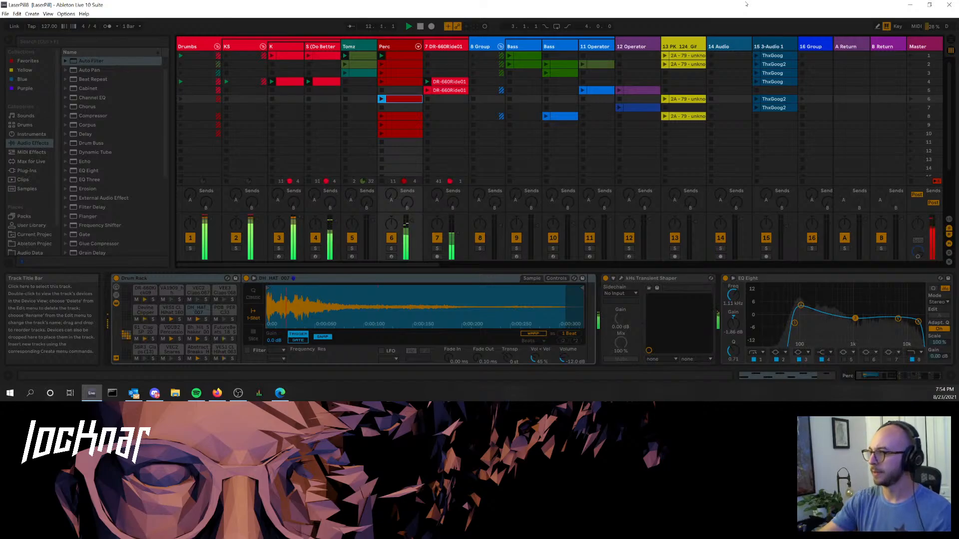
key(space)
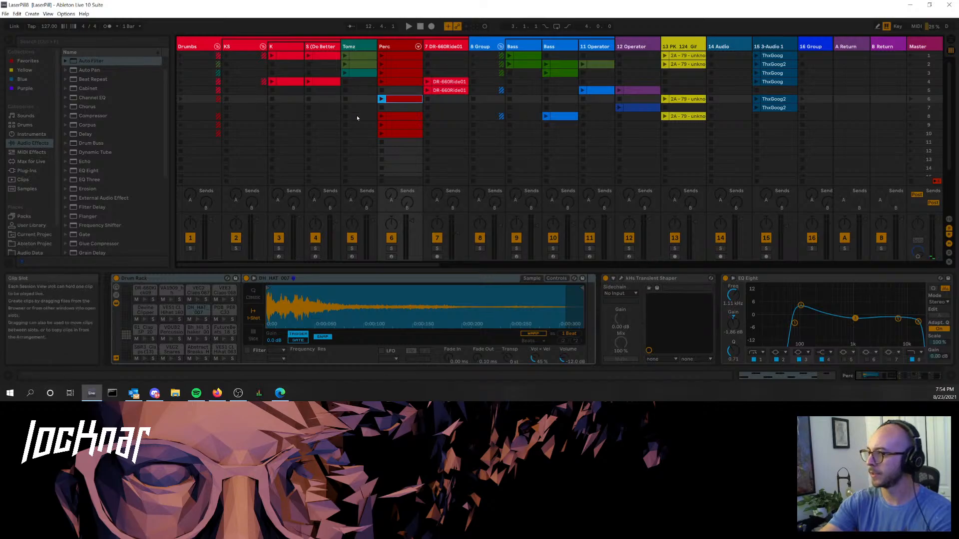
- Audition the FixBar4 clip in scene 3 on 23 Phase Plant and stop playback
click(477, 264)
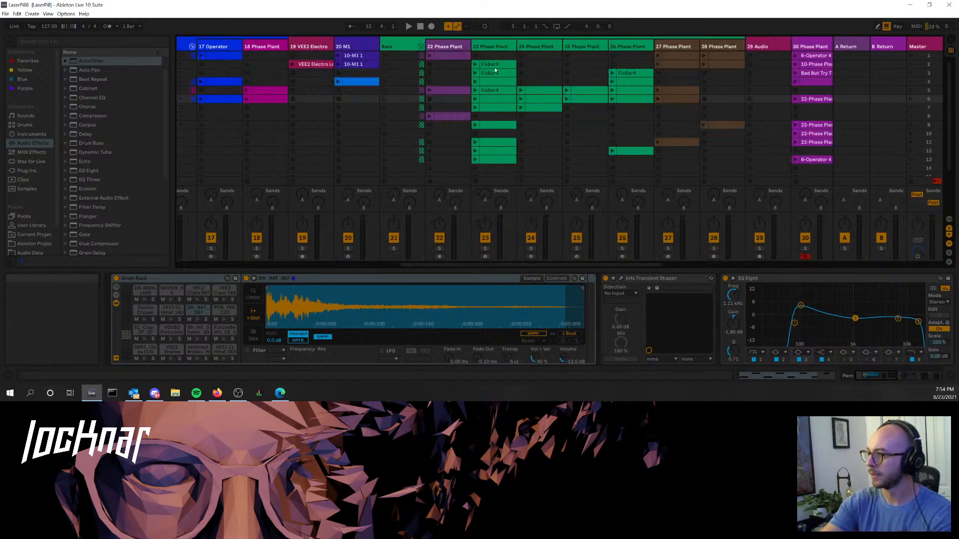
click(476, 73)
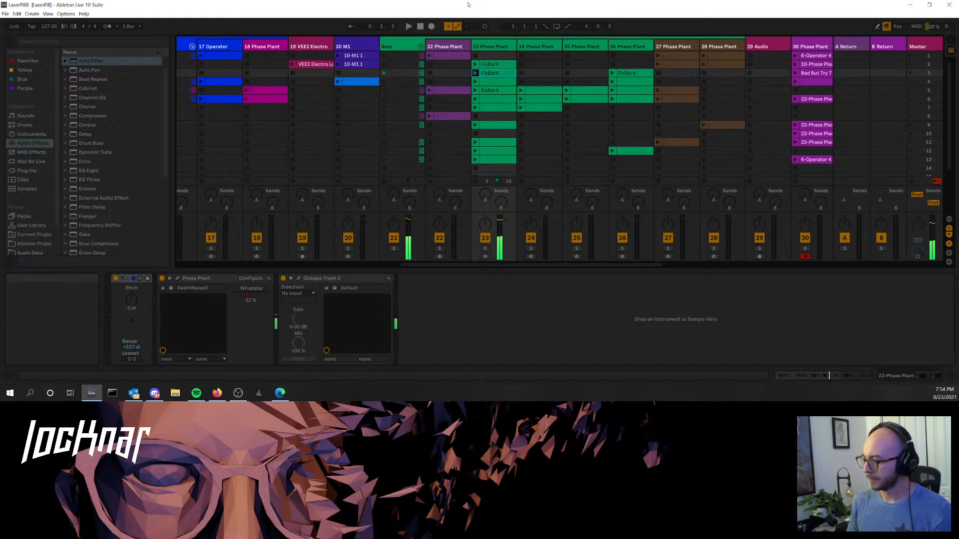
key(space)
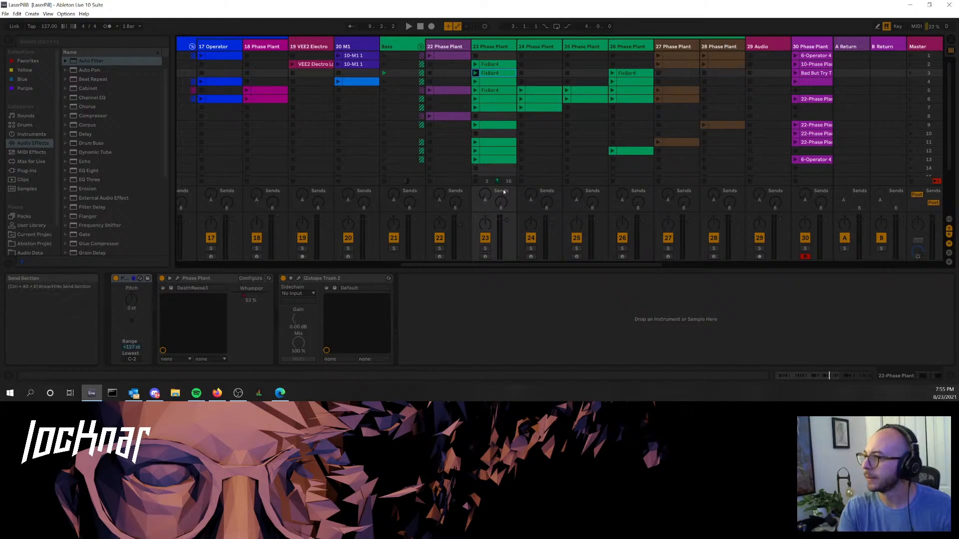
- Play the scene 2 clips on 38 play_VST and 36 Phase Plant together
drag(453, 264, 699, 265)
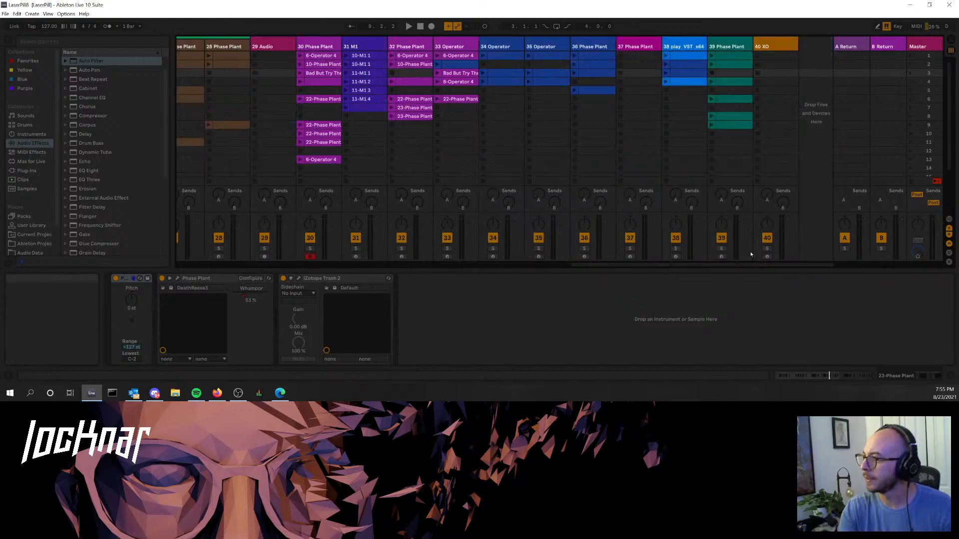
click(666, 65)
click(574, 65)
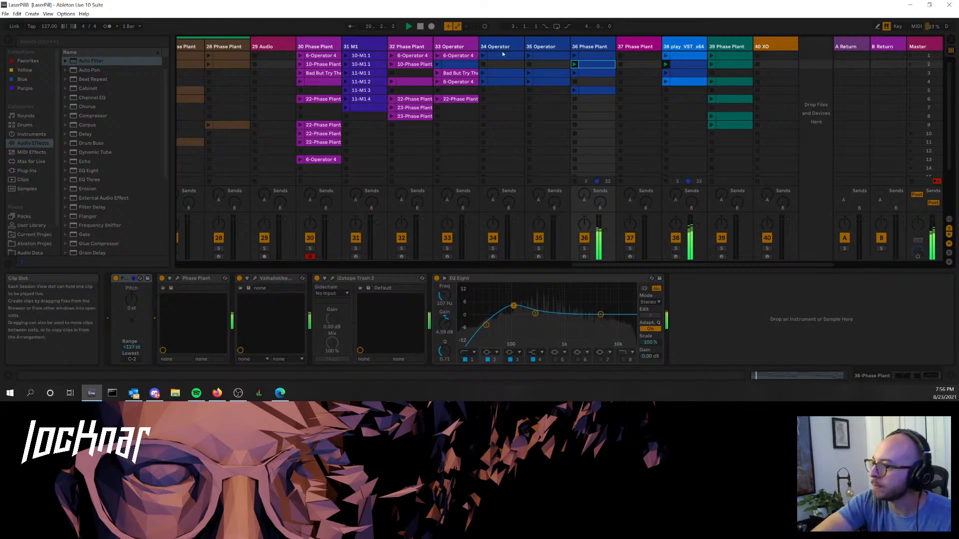
- Audition the 34 Operator clips against the playing synths, including scene 3, and stop the clips on tracks 36 and 38
click(474, 55)
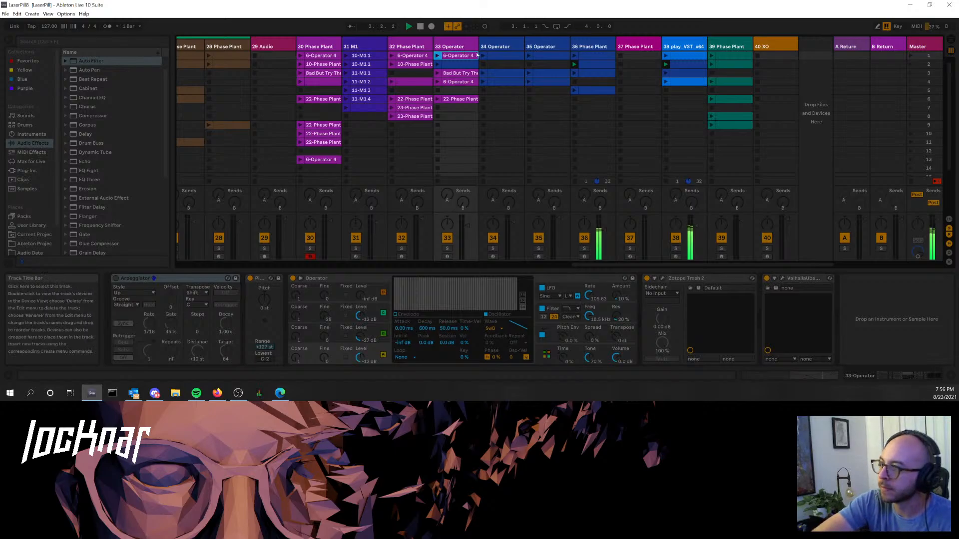
key(Right)
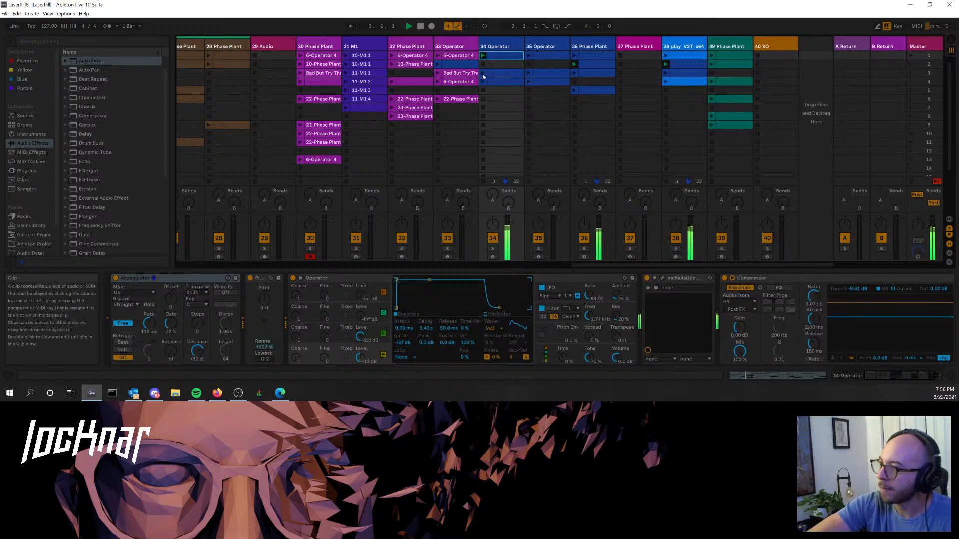
click(488, 75)
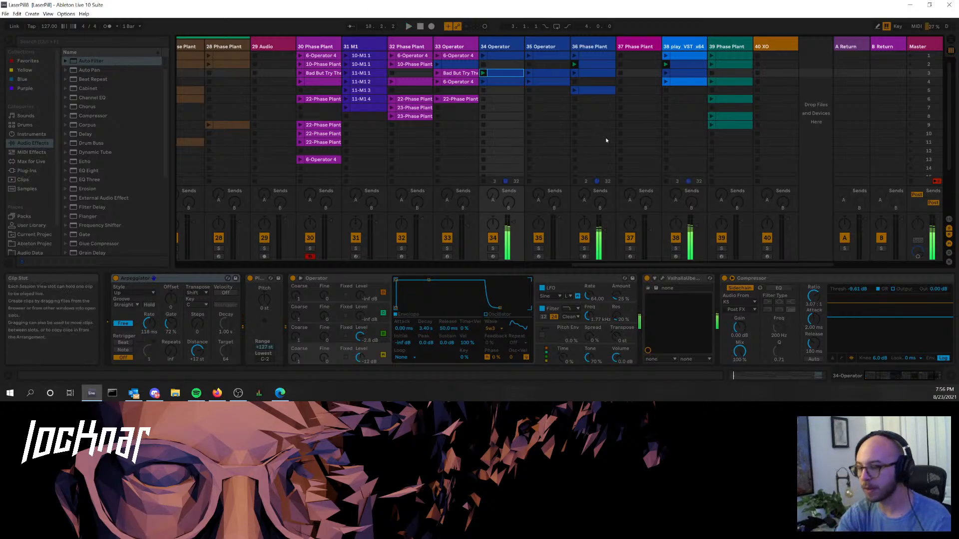
click(574, 99)
click(666, 99)
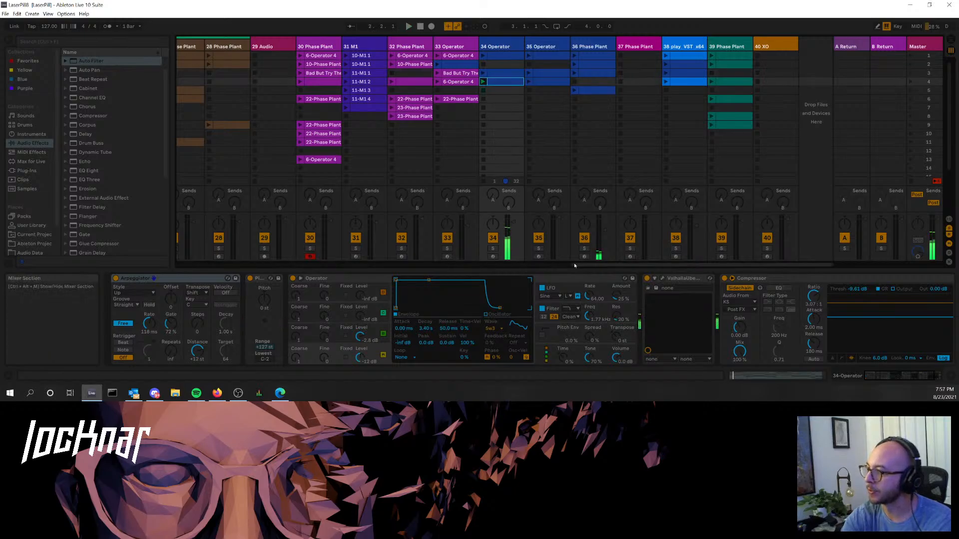
- Launch the scene 1 drum clips on K, S and Perc, and switch Perc to its scene 3 clip
drag(574, 265, 282, 238)
scroll(257, 77, left, 5)
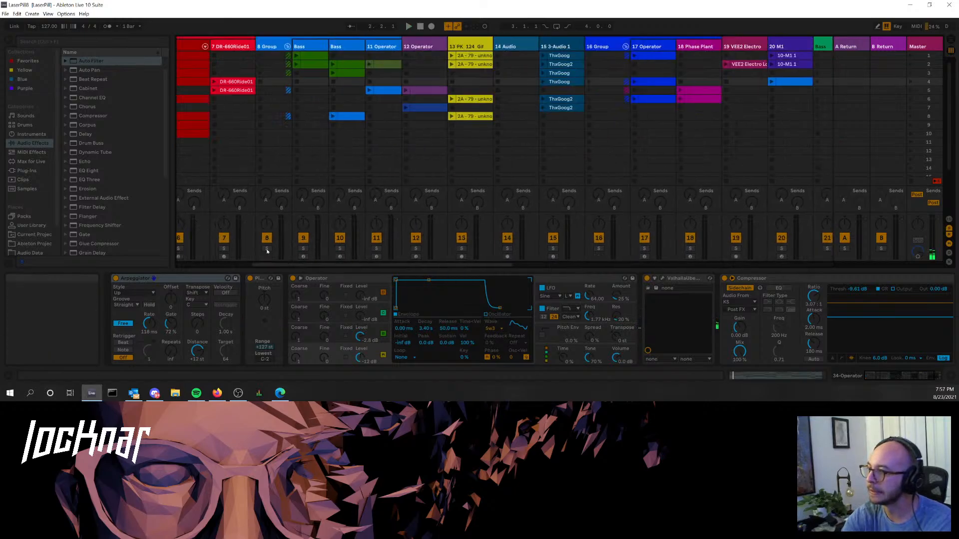
click(272, 56)
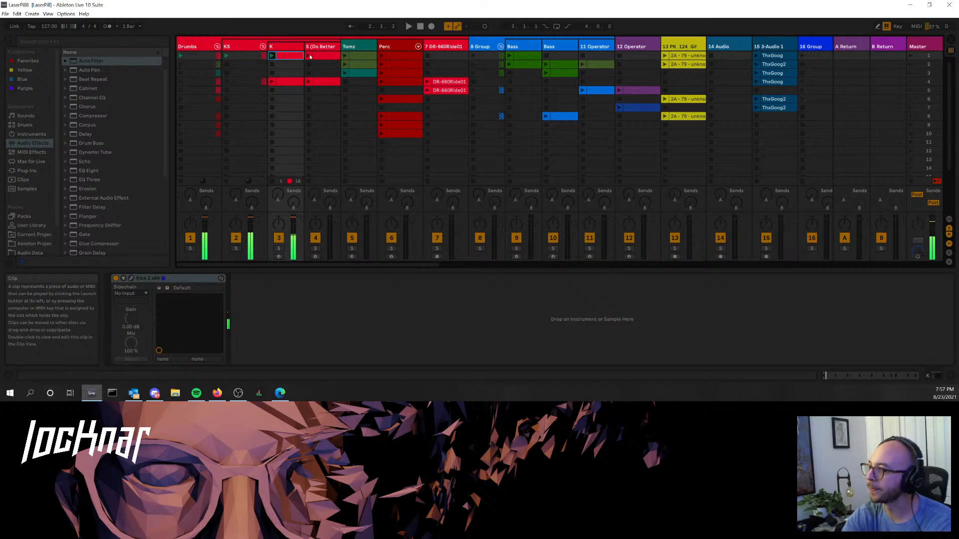
click(309, 56)
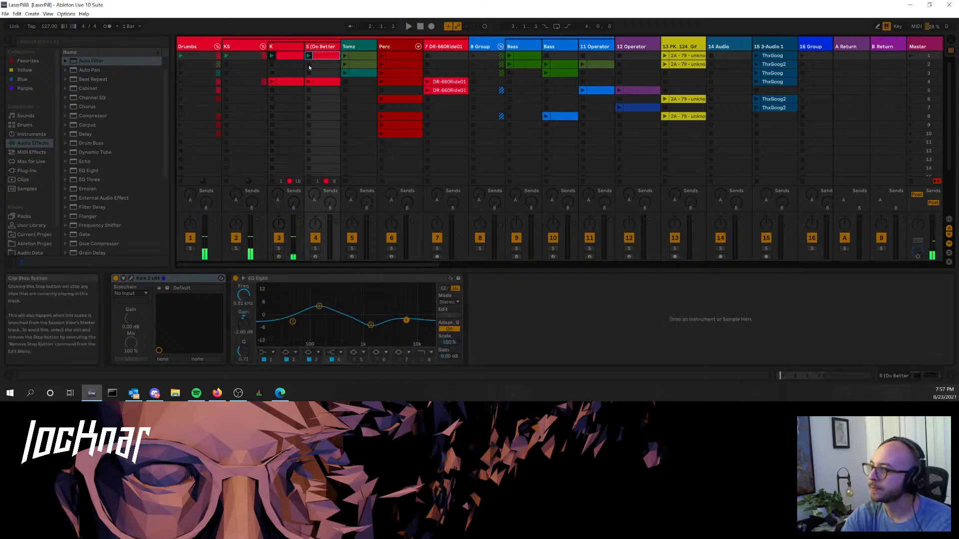
click(382, 55)
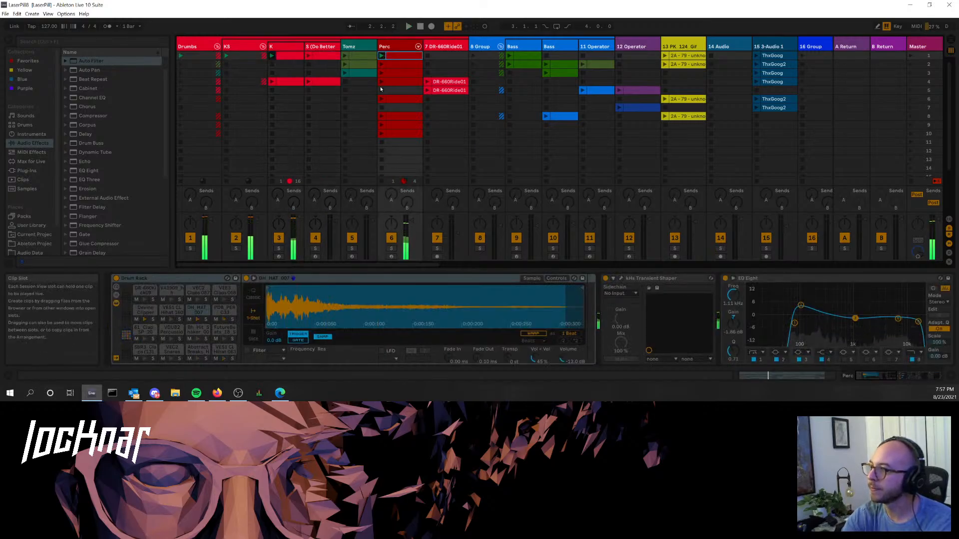
click(381, 90)
click(383, 74)
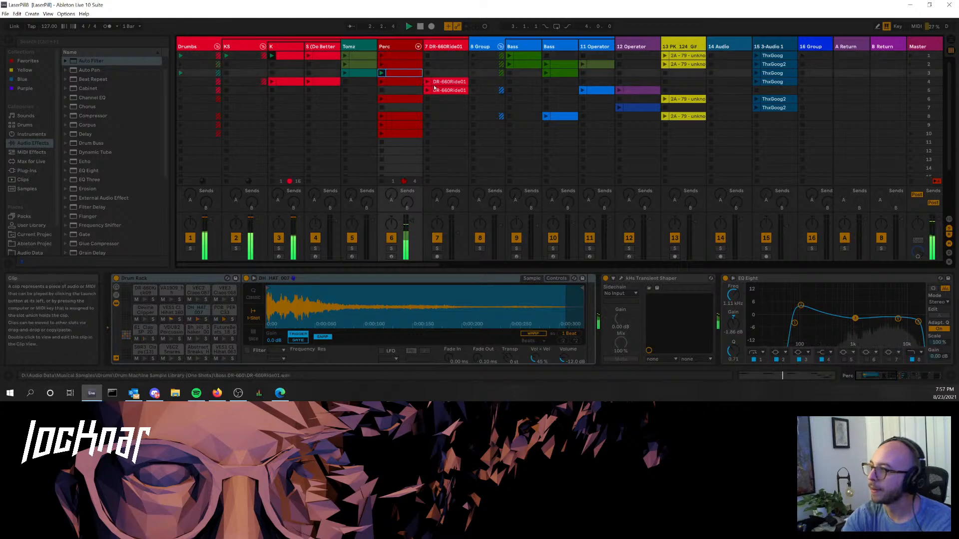
- Layer the scene 4 DR-660Ride01 and K clips with the TheGoog clip in scene 1 on 3-Audio 1
click(427, 82)
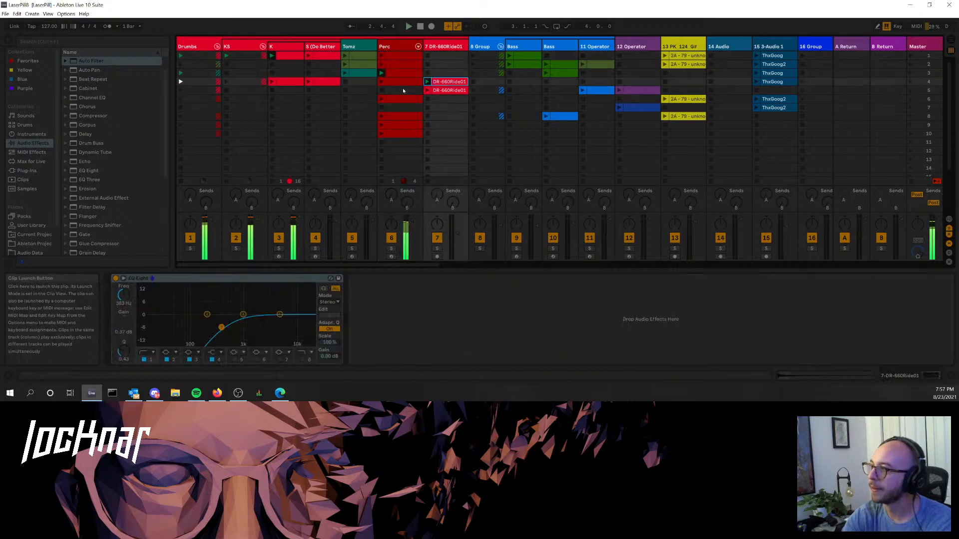
click(276, 81)
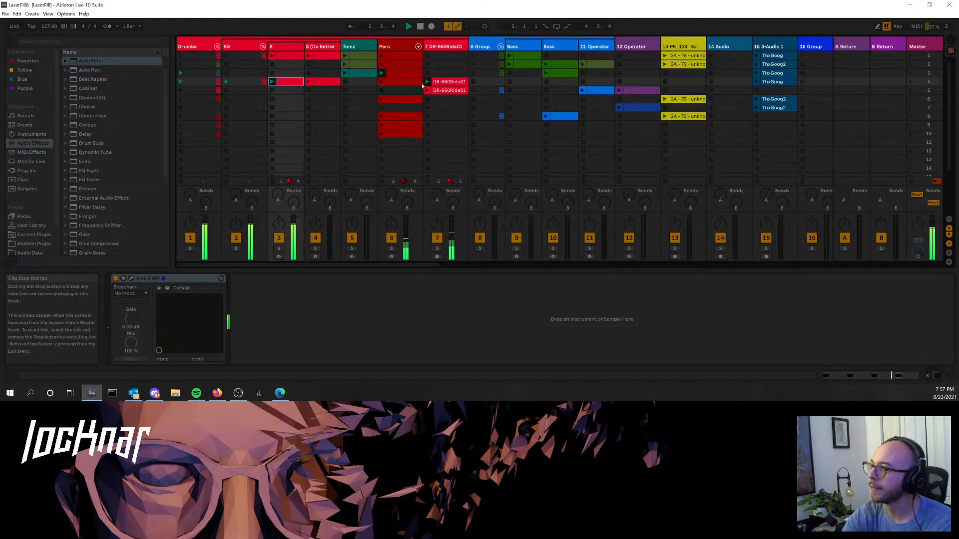
click(757, 55)
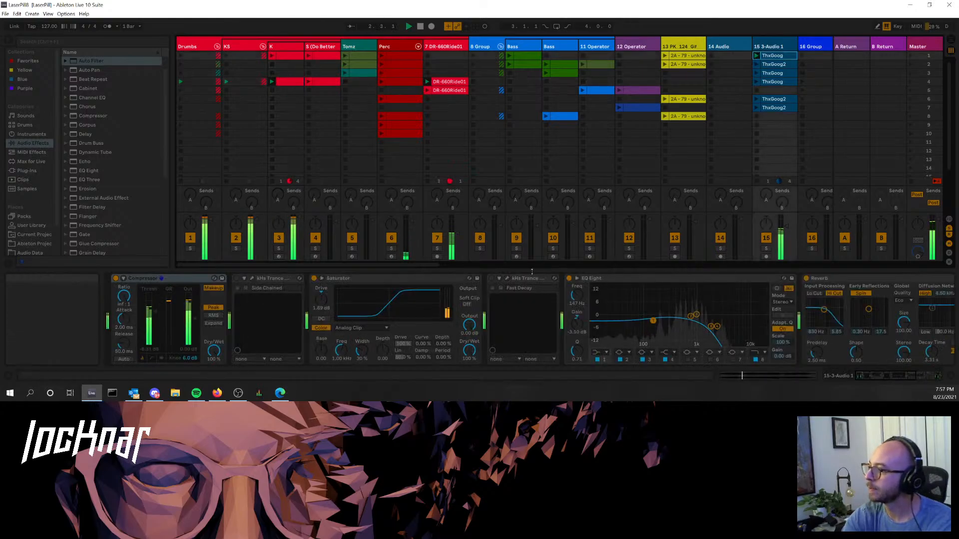
- Play the 23 Phase Plant clip in scene 12 over the drums, and switch to its scene 13 clip
drag(414, 264, 589, 246)
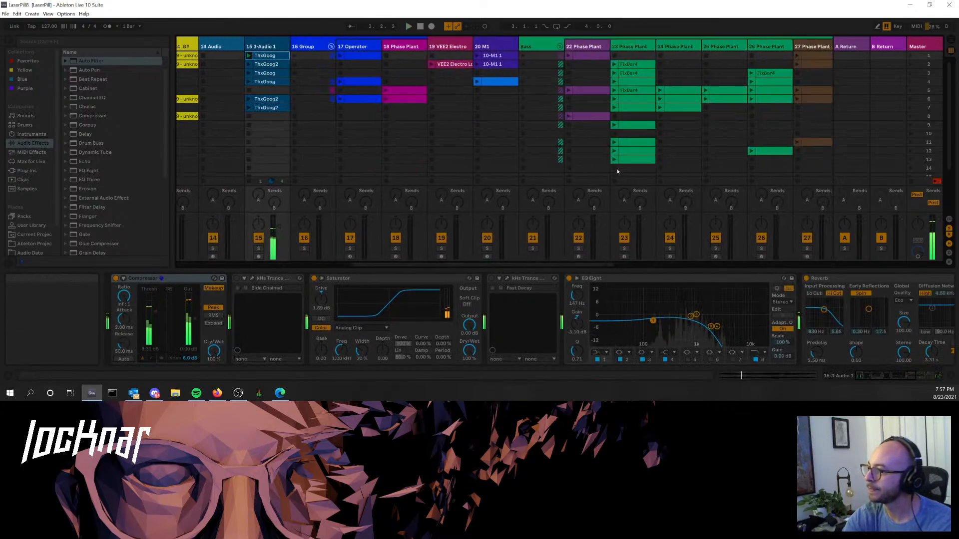
click(615, 151)
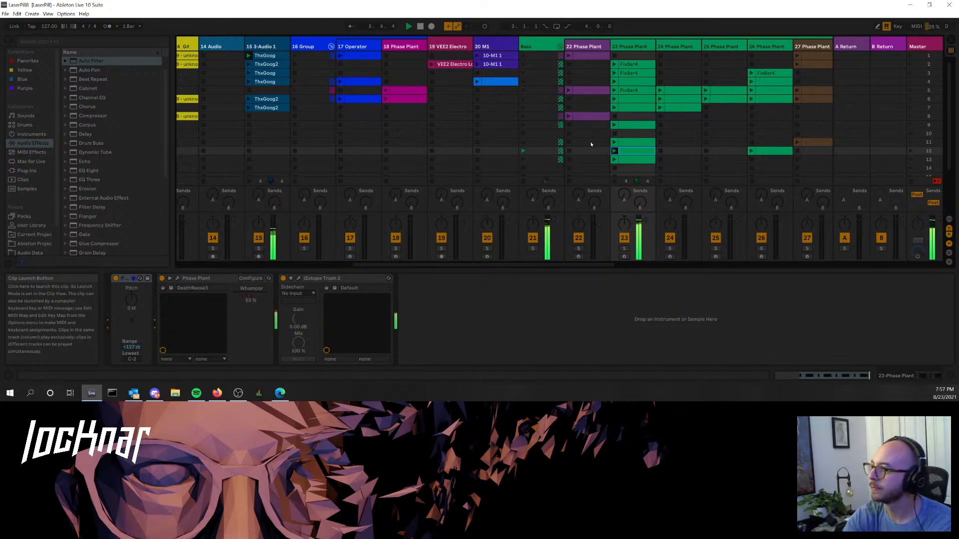
click(615, 159)
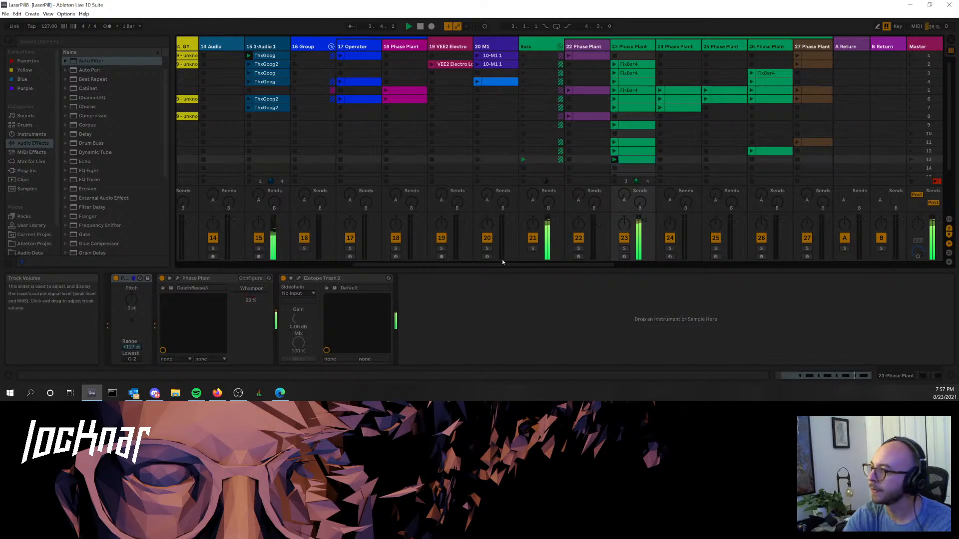
- Launch the scene 2 clip on the Bass track numbered 9 alongside the ride and TheGoog clips
drag(499, 264, 386, 264)
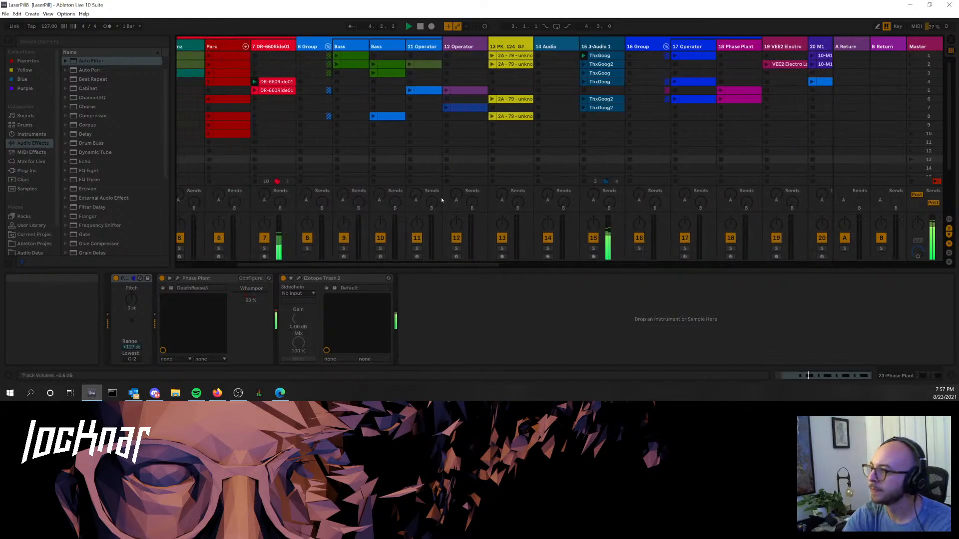
click(355, 58)
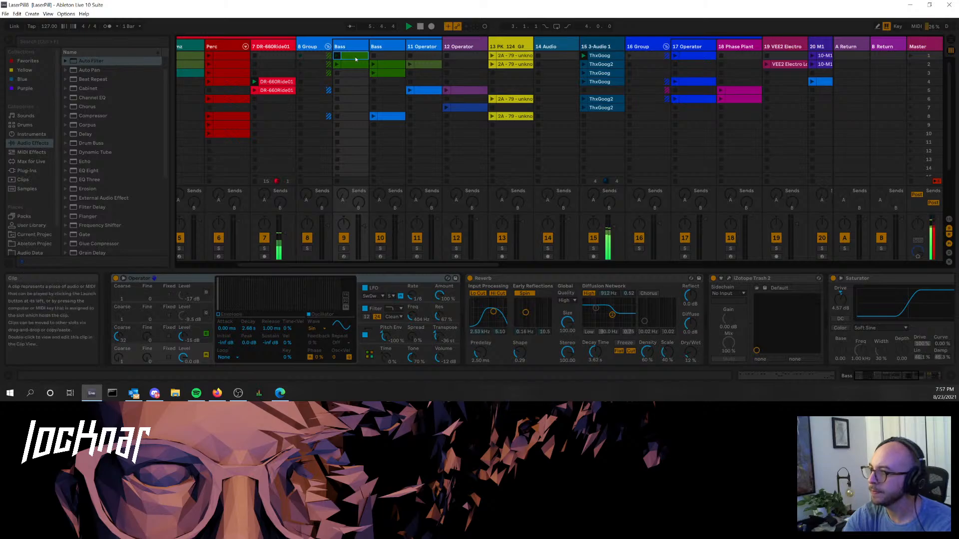
click(338, 65)
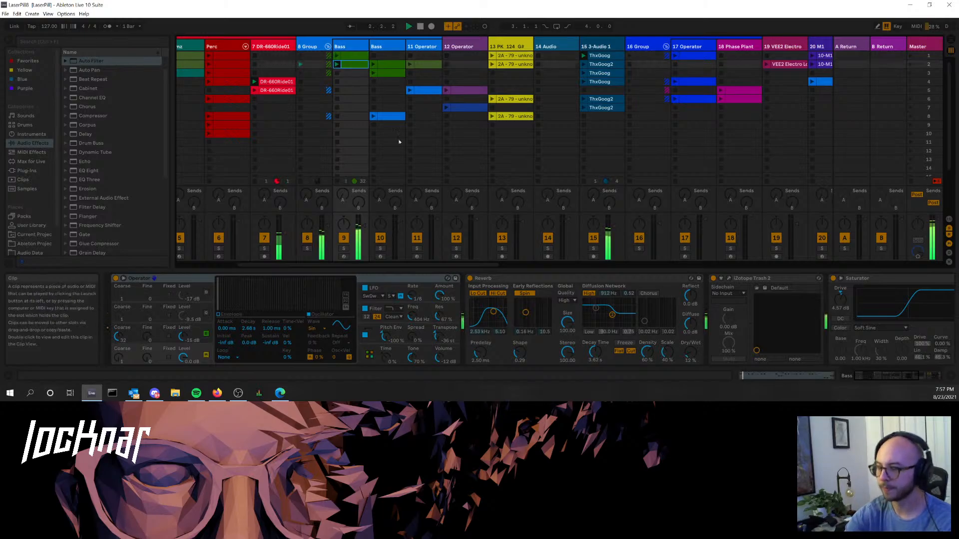
drag(415, 266, 744, 266)
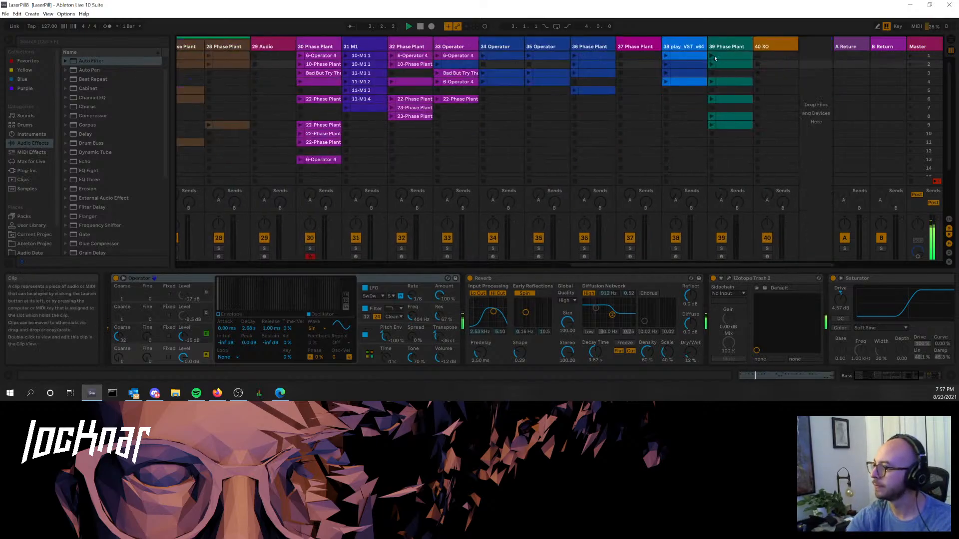
- Audition the 39 Phase Plant clips in scenes 1 and 2, along with the scene 2 clip on 38 play_VST_x64
click(715, 58)
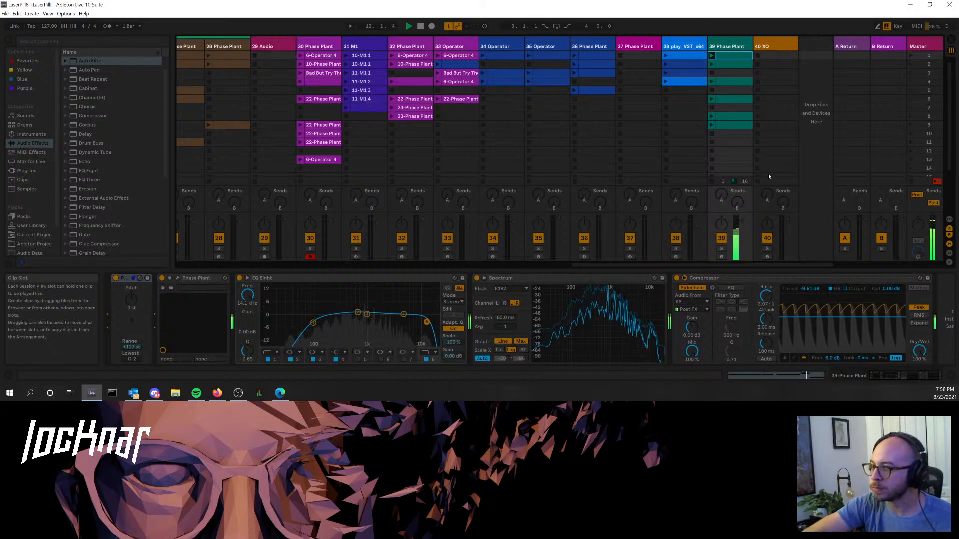
click(676, 64)
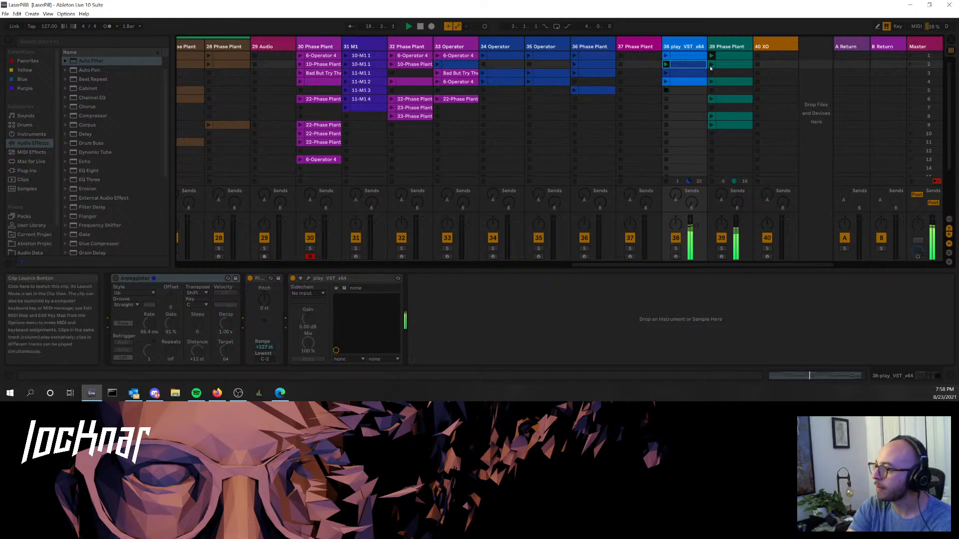
click(729, 64)
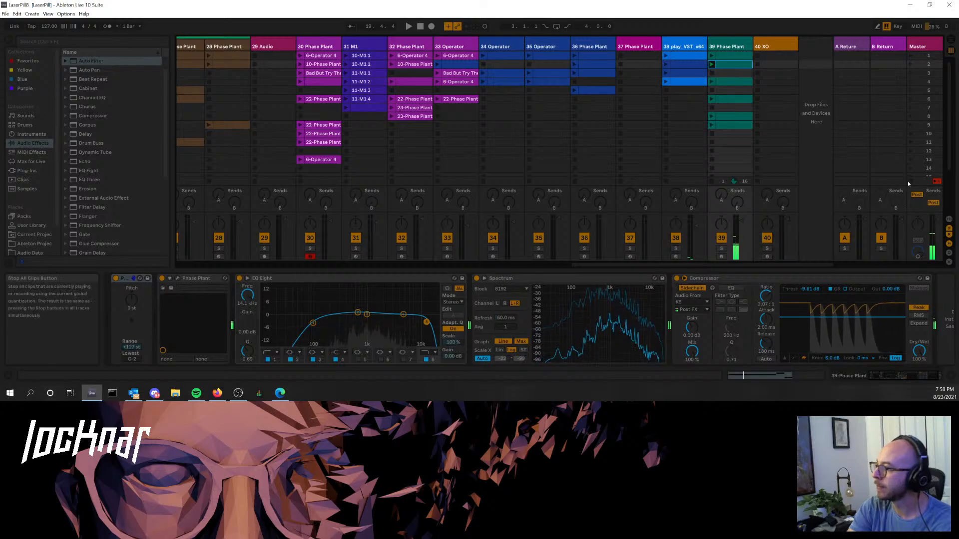
- Launch the scene 1 clips on K, S, Toms and Perc, and switch K to its scene 4 clip
drag(738, 264, 365, 261)
click(272, 55)
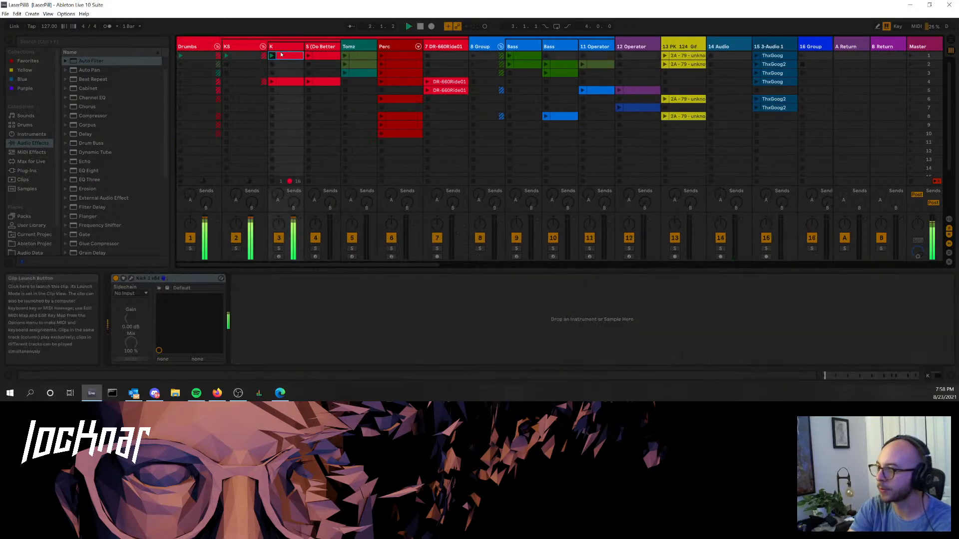
click(309, 56)
click(345, 55)
click(383, 56)
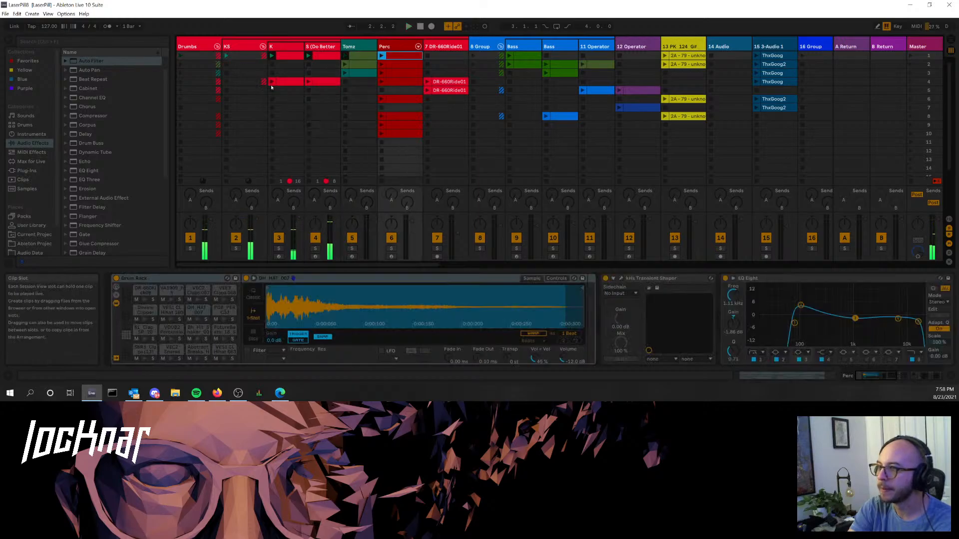
click(271, 82)
click(382, 55)
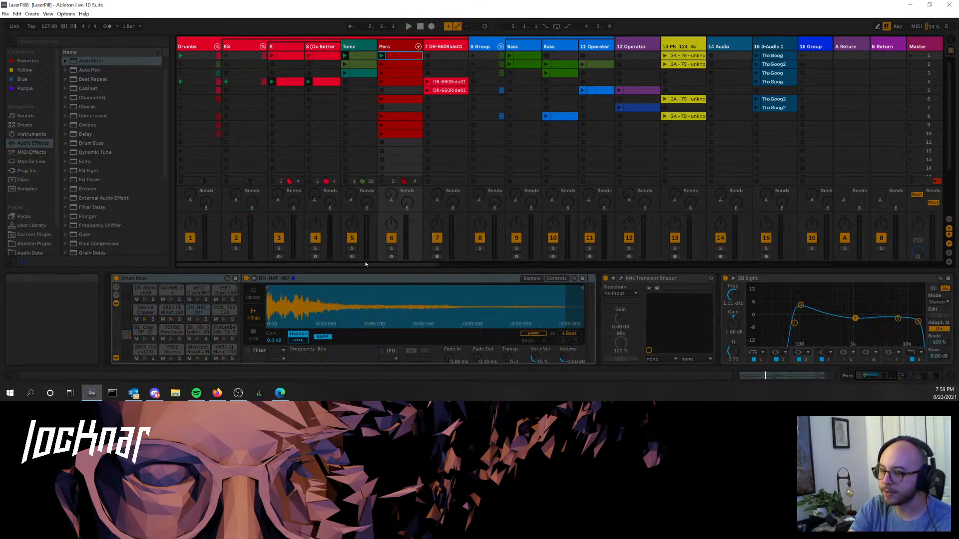
- Play the scene 12 clip on 26 Phase Plant and examine that track's DeathReese3 patch in the Phase Plant plug-in
drag(365, 265, 542, 247)
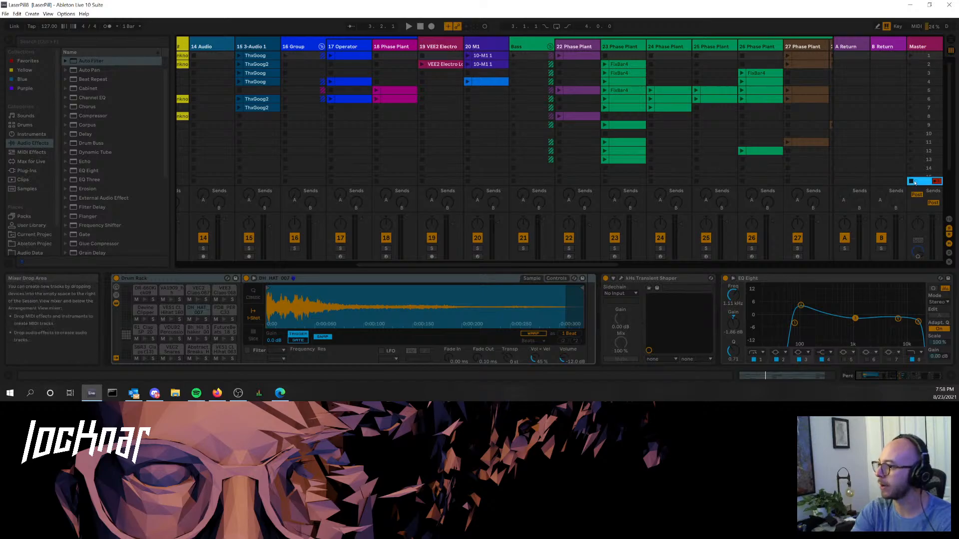
click(747, 150)
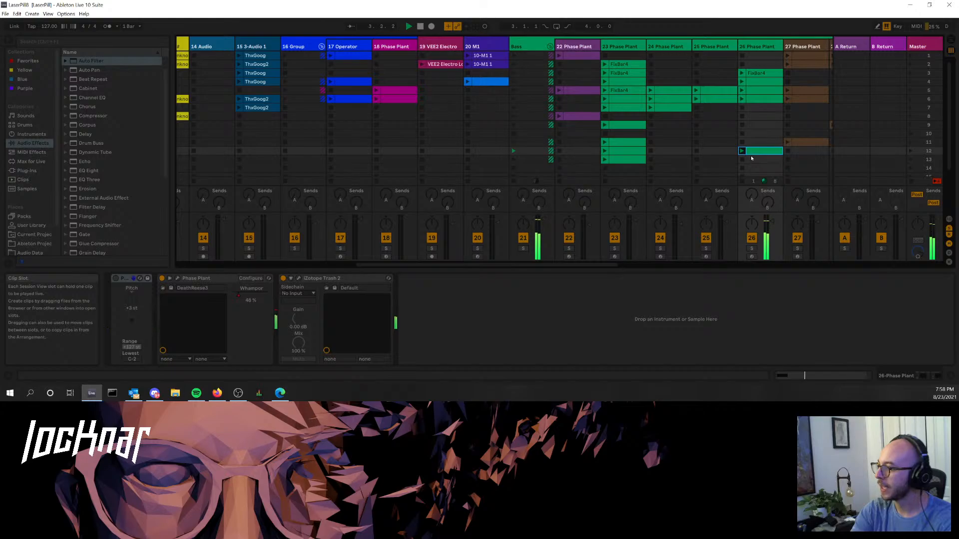
click(754, 150)
click(759, 45)
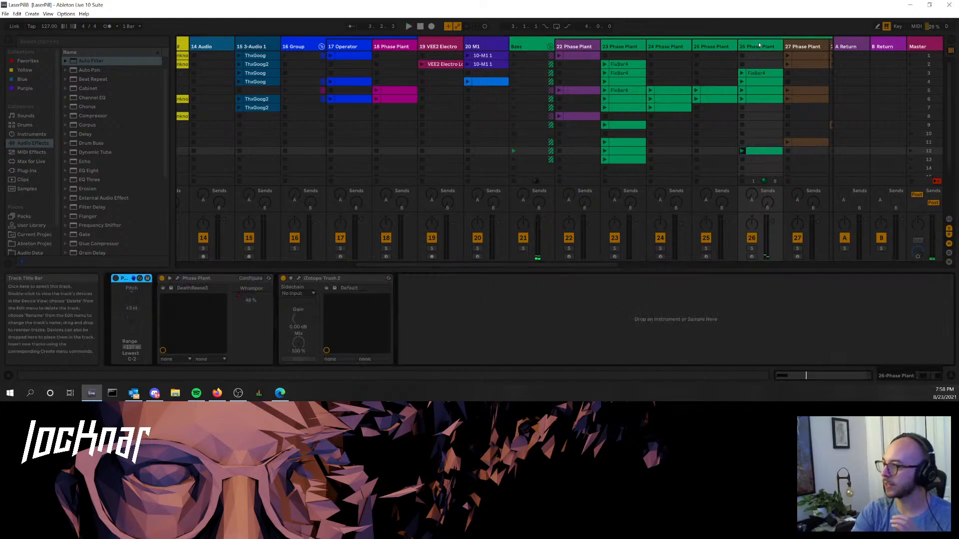
click(177, 278)
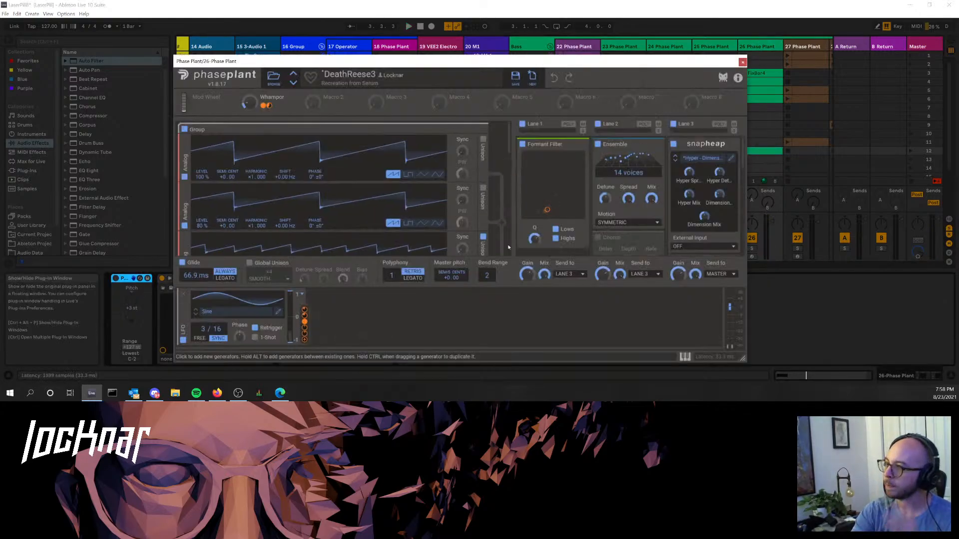
scroll(549, 190, down, 8)
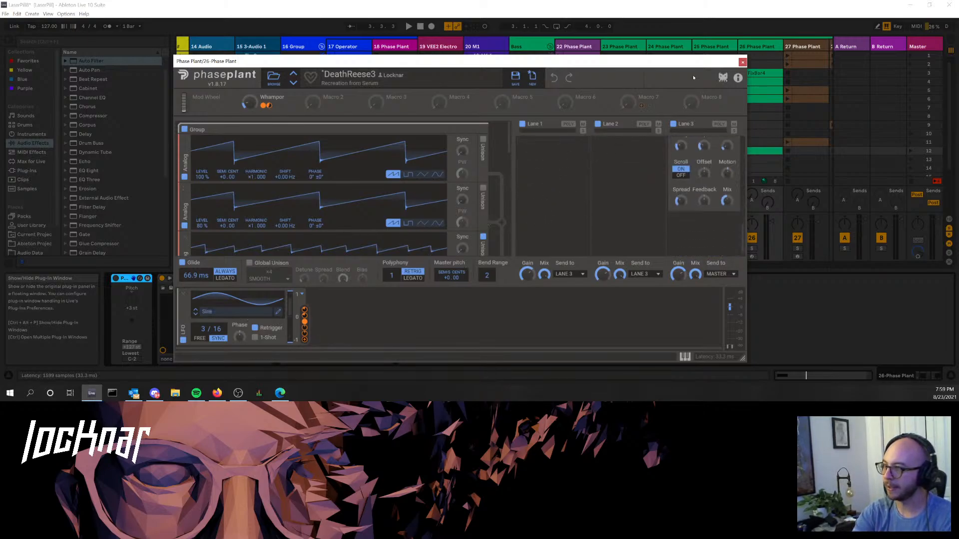
click(743, 62)
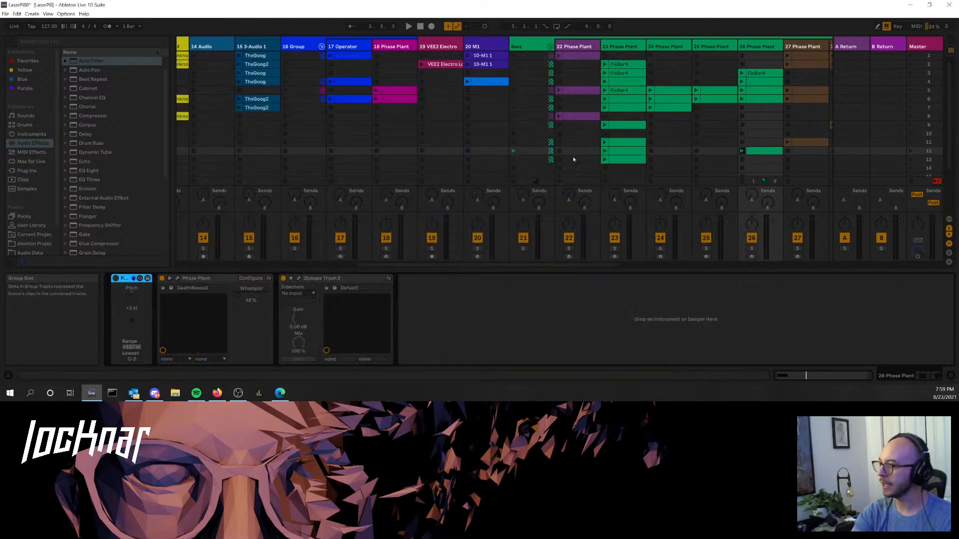
- Audition the scene 2 clips on 23 Phase Plant, 38 play_VST_x64 and 36 Phase Plant
click(605, 65)
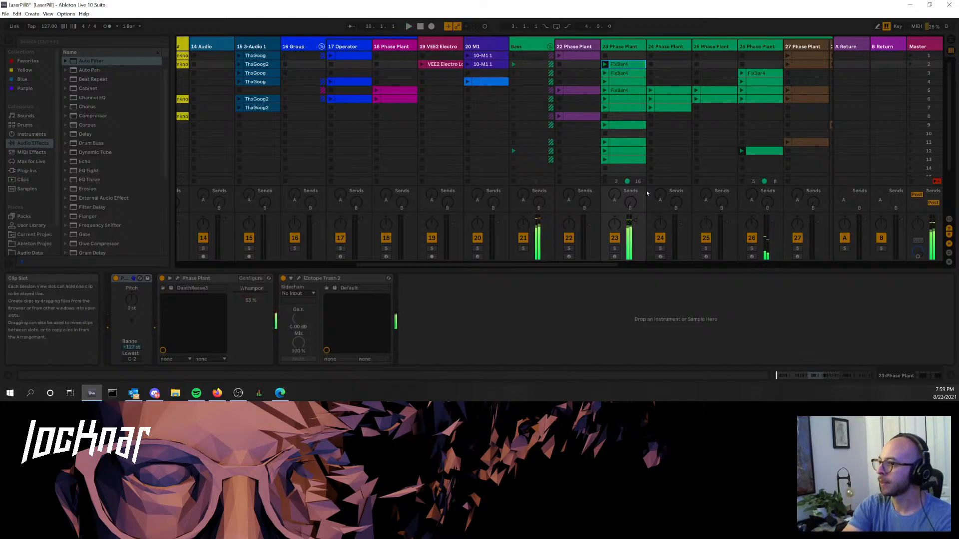
drag(599, 263, 681, 248)
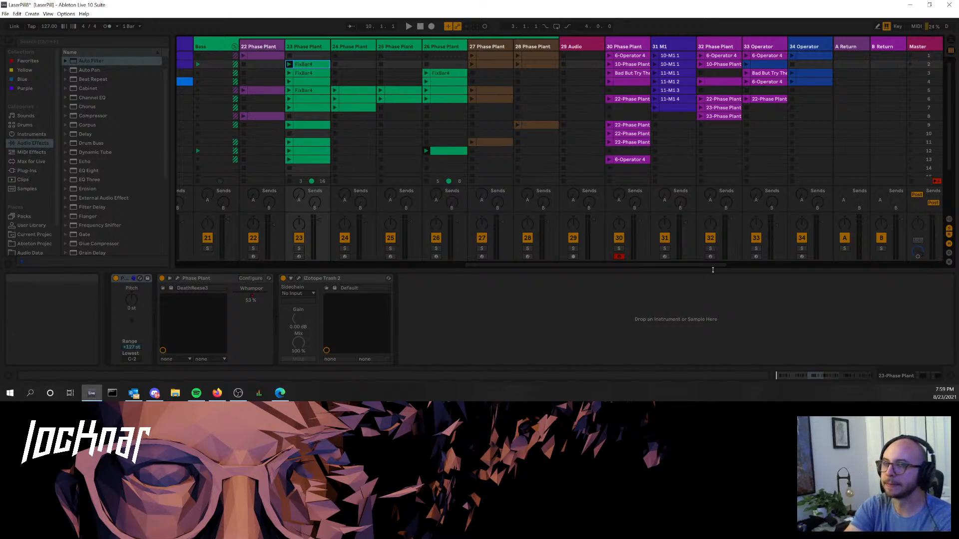
drag(716, 268, 814, 264)
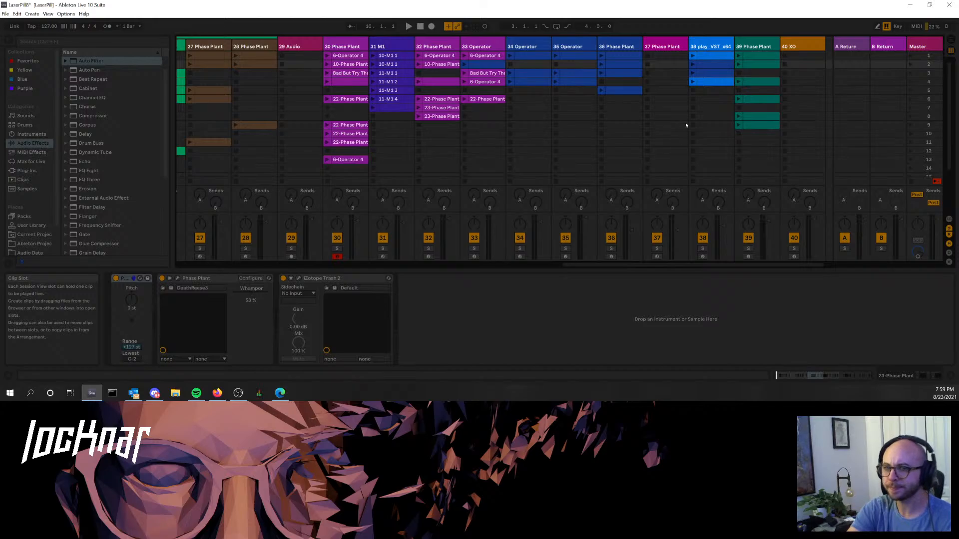
click(692, 64)
click(602, 64)
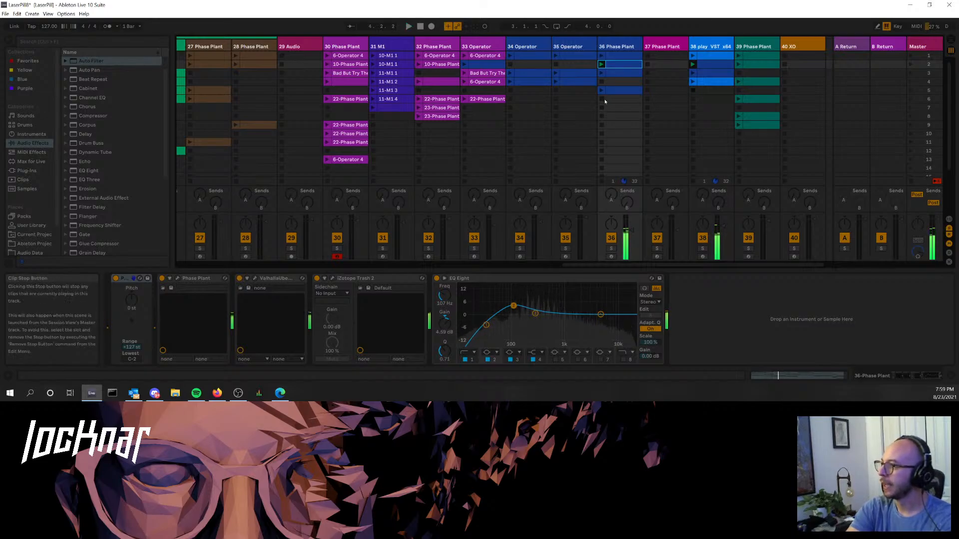
- Layer the scene 3 clip on 35 Operator with the scene 2 clip on 23 Phase Plant, and launch the scene 12 clip on 26 Phase Plant
click(590, 48)
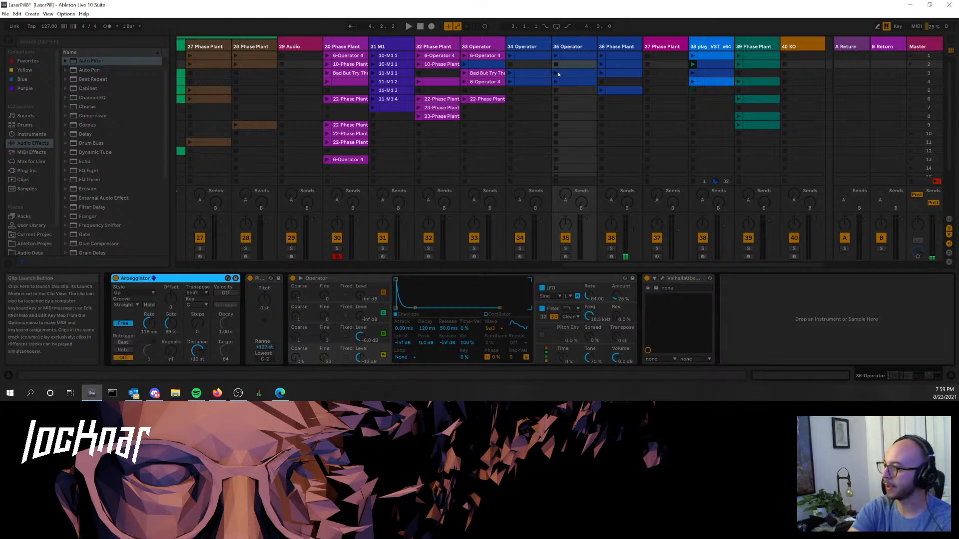
click(558, 74)
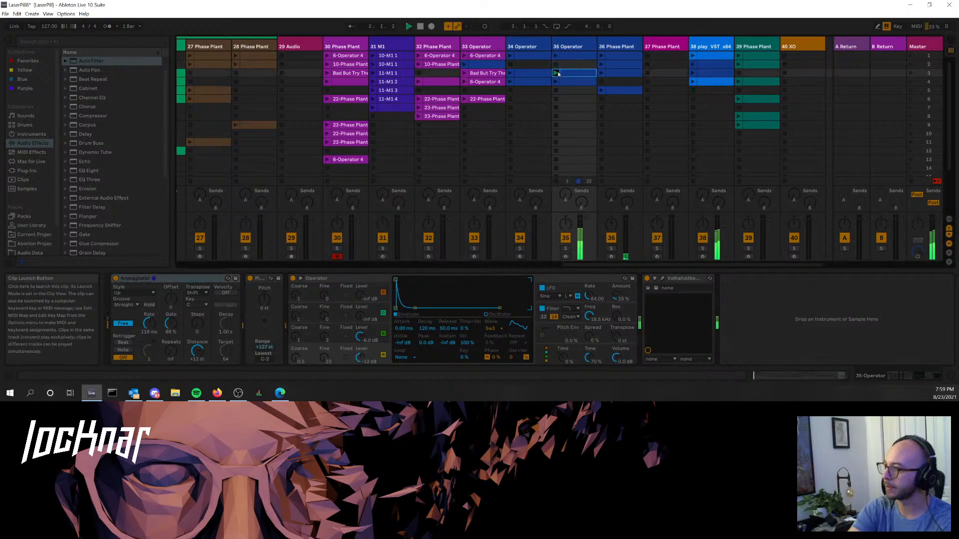
drag(645, 266, 477, 247)
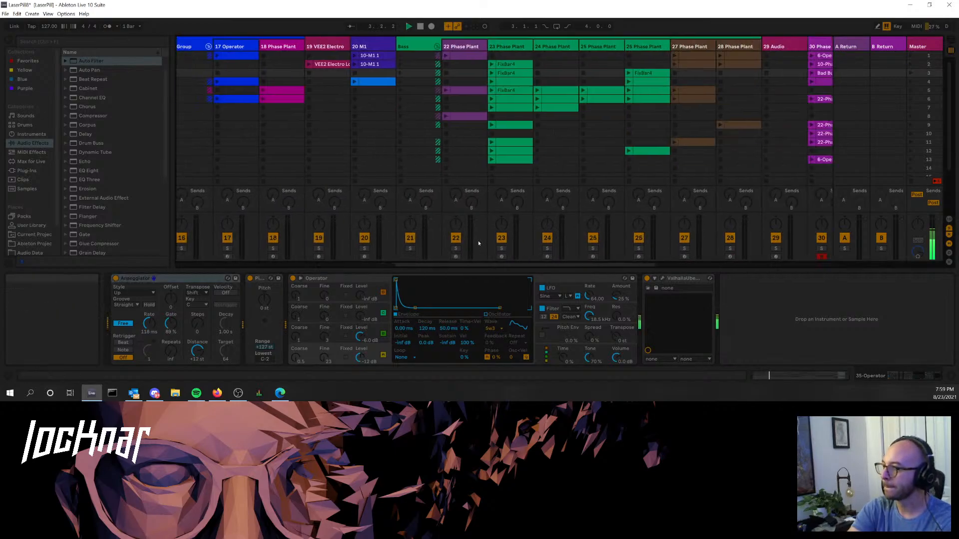
click(491, 67)
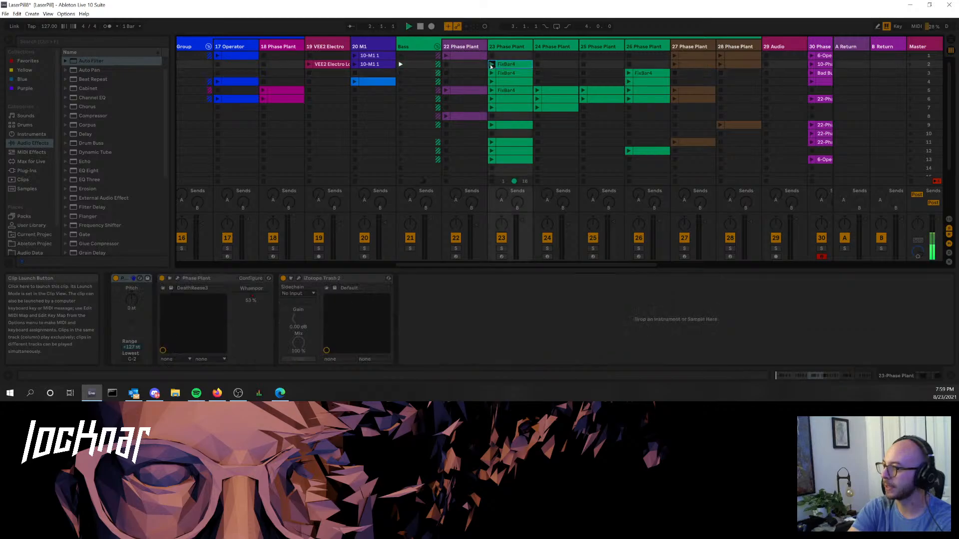
click(629, 151)
- Add the scene 4 clips on K, S and DR-660Ride01 and the scene 1 Toms clip to the playing bass and synth
drag(574, 268, 357, 267)
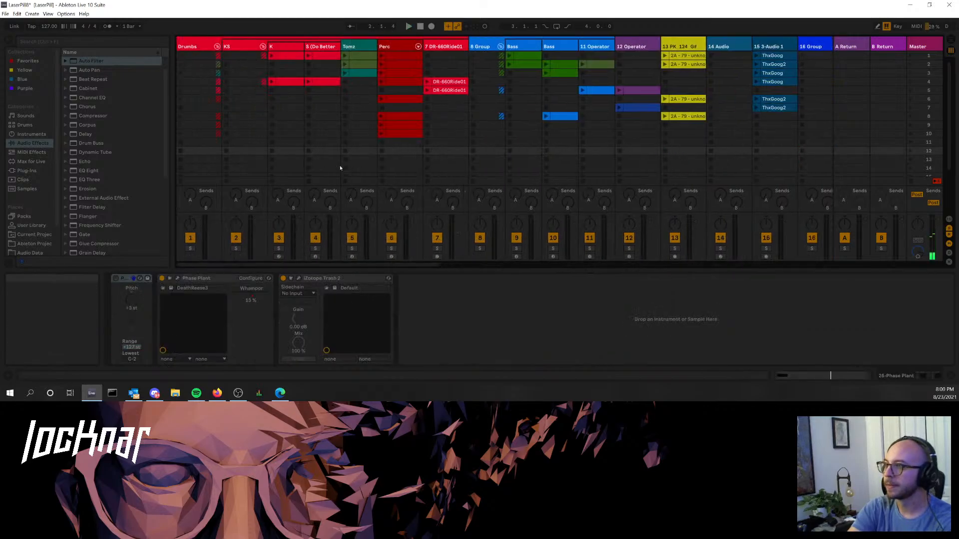
click(273, 81)
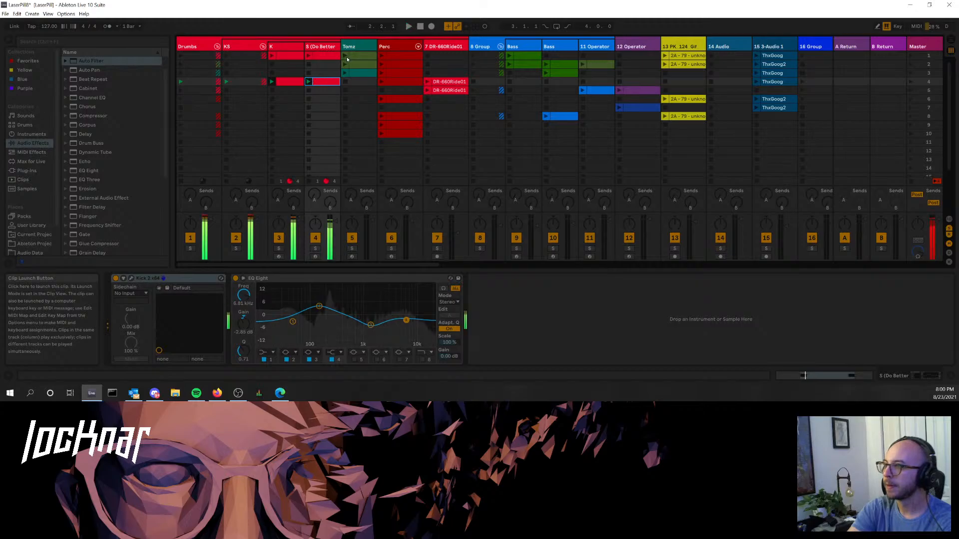
click(387, 56)
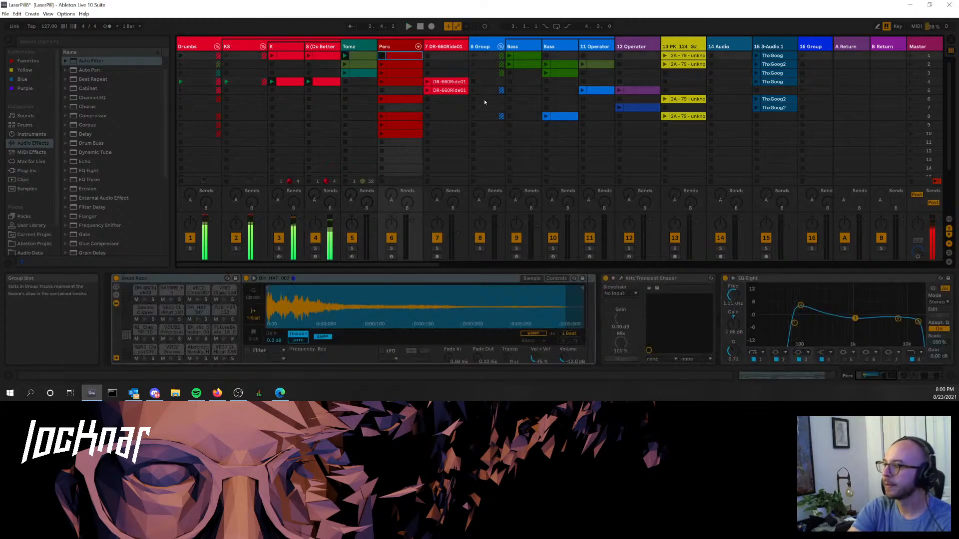
click(427, 82)
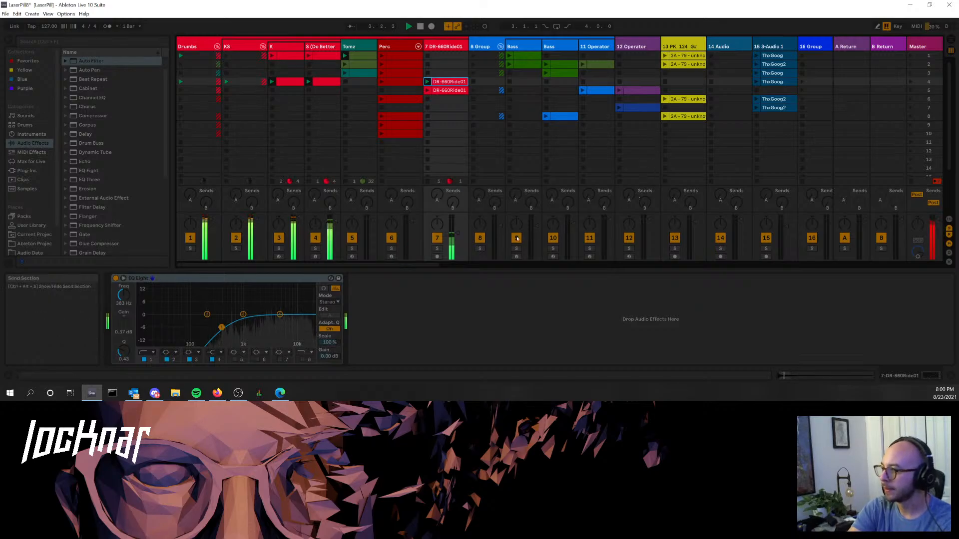
- Add the scene 3 clip on 34 Operator and the scene 1 Perc clip to the groove, and stop playback
drag(428, 263, 746, 169)
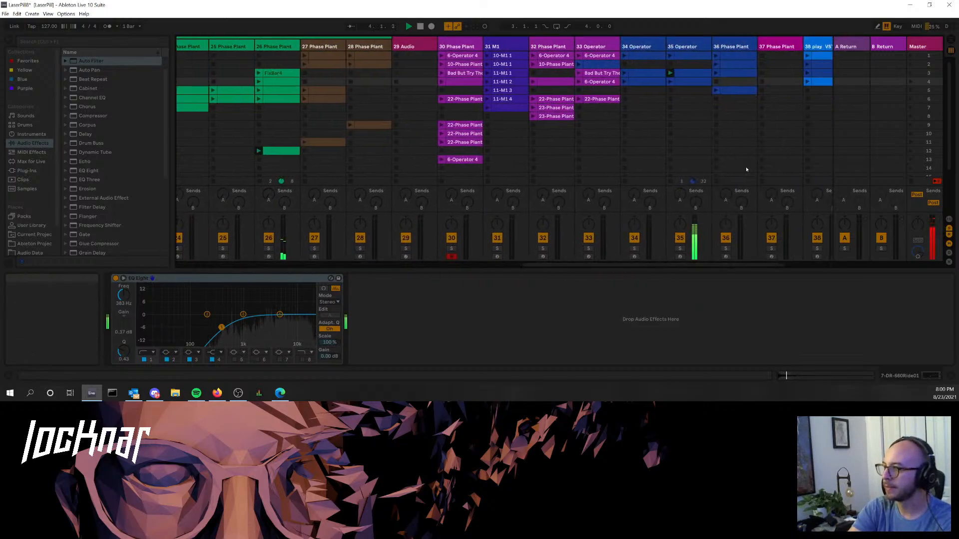
click(625, 73)
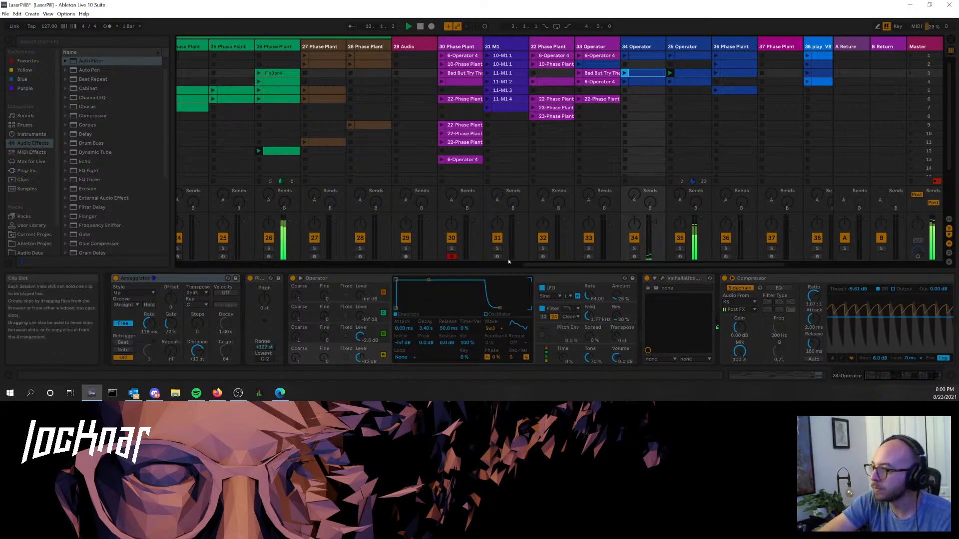
drag(541, 266, 215, 266)
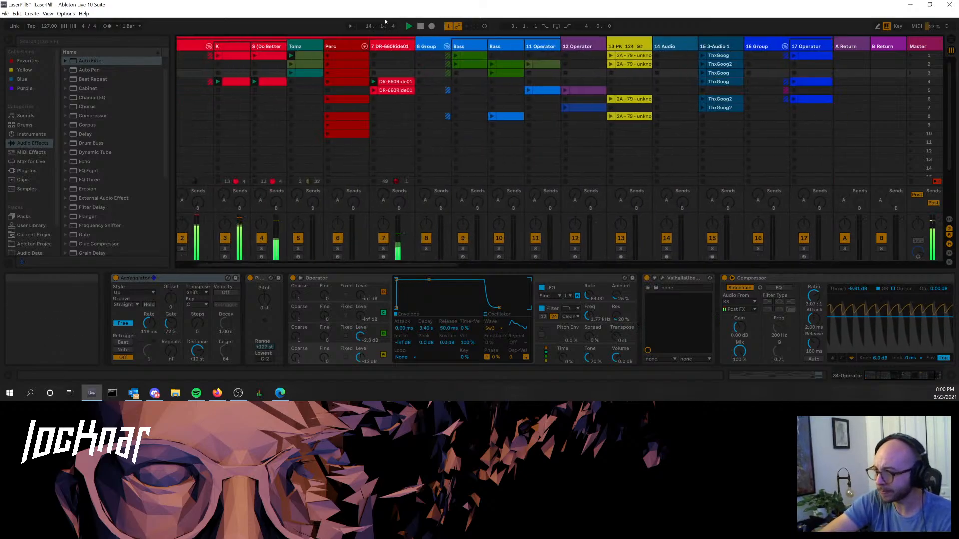
click(327, 57)
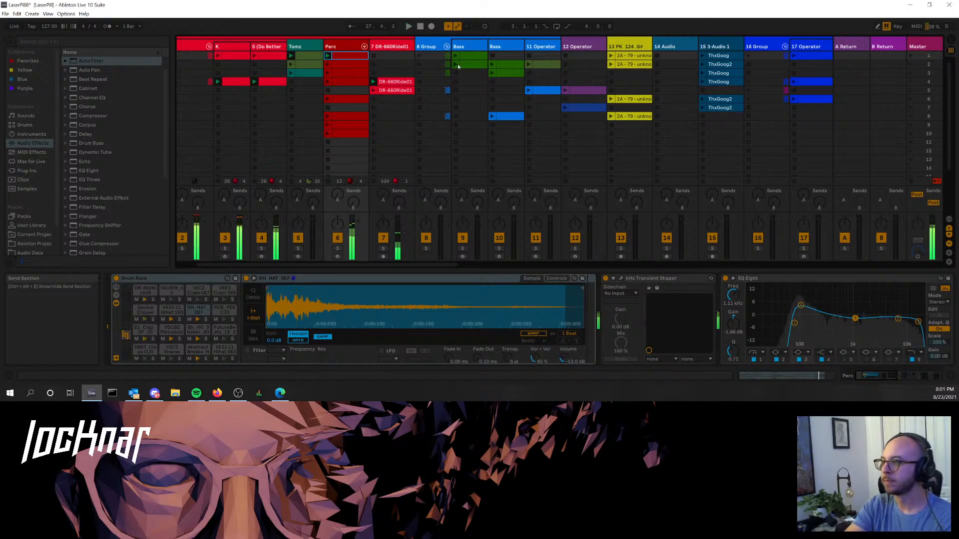
key(space)
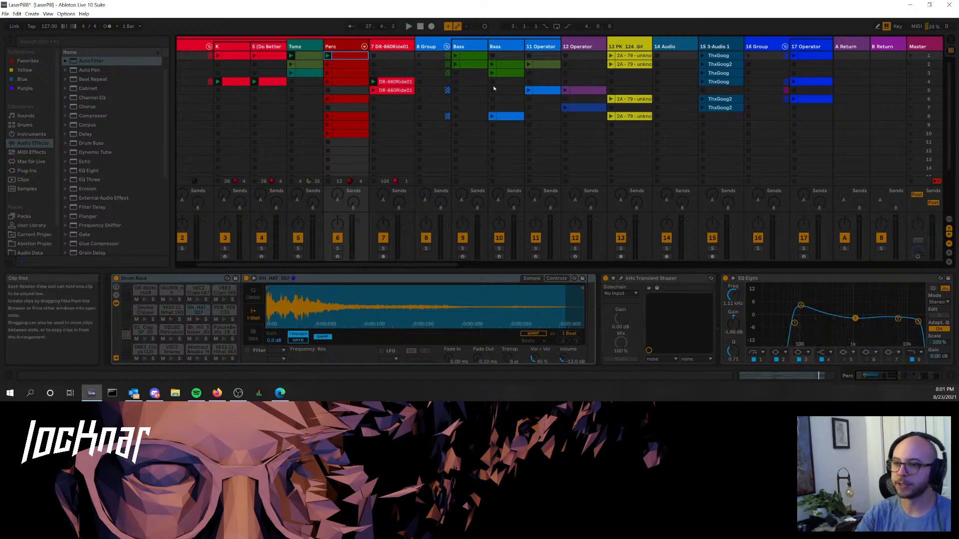
- Open the recent set Thingy23 without saving the changes to LaserPill8
click(6, 13)
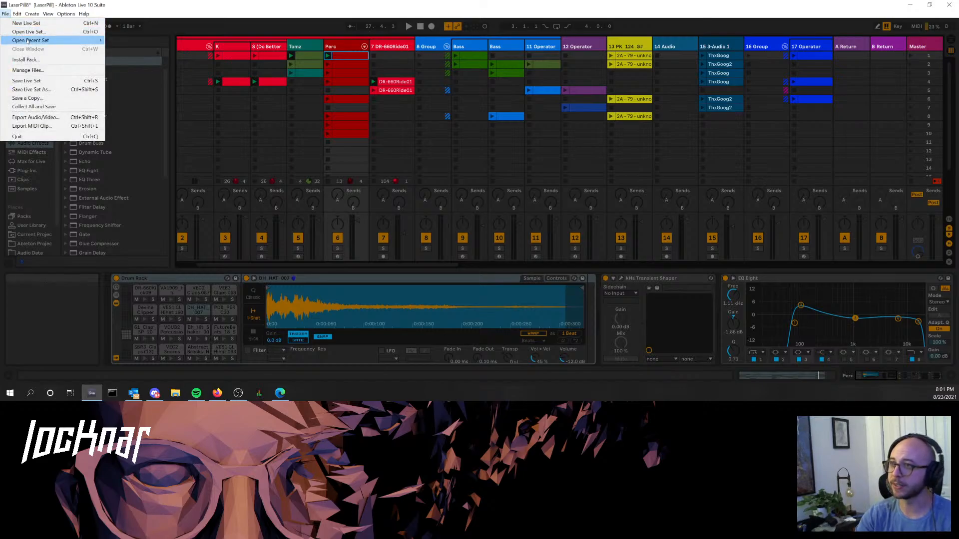
mouse_move(50, 40)
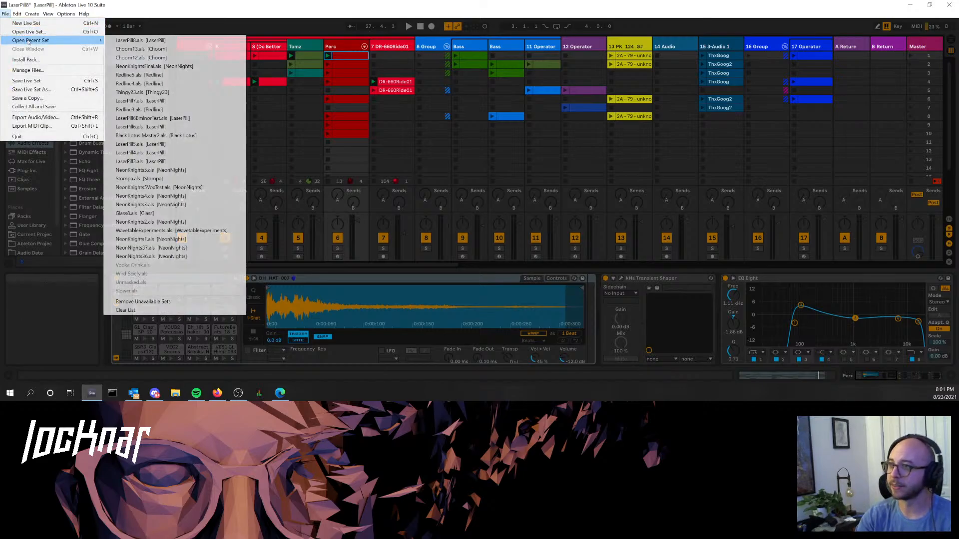
click(189, 92)
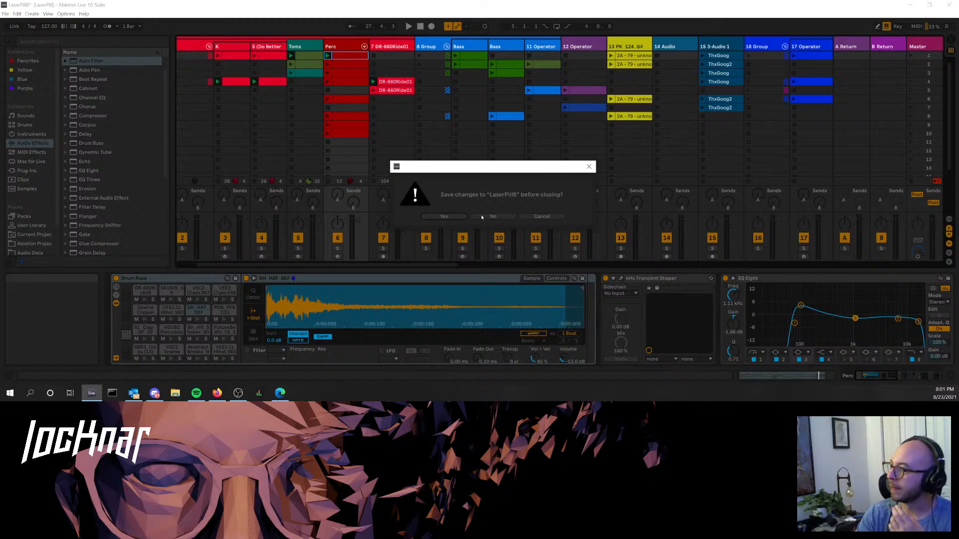
click(483, 217)
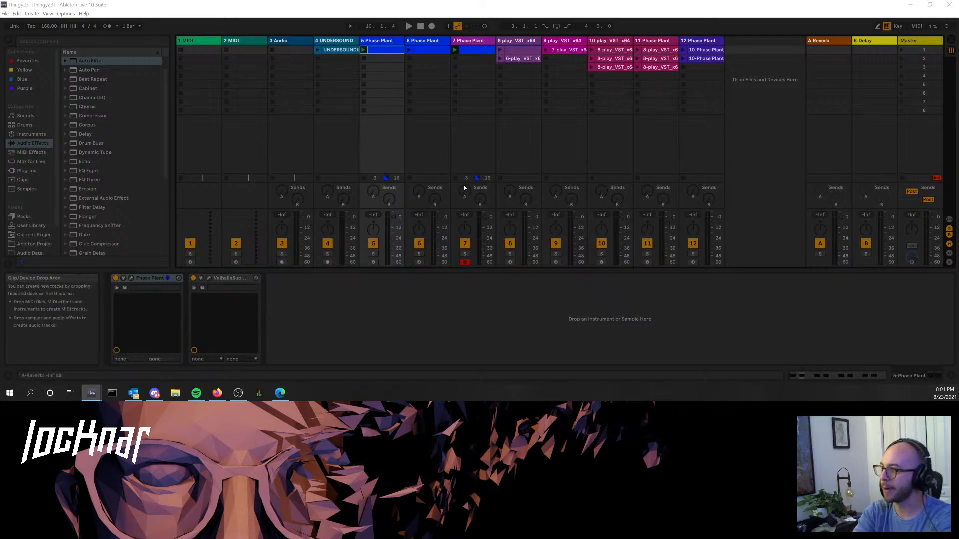
- Play the scene 1 clip on 5 Phase Plant, and launch the scene 2 clip on 10 play_VST_x64
key(space)
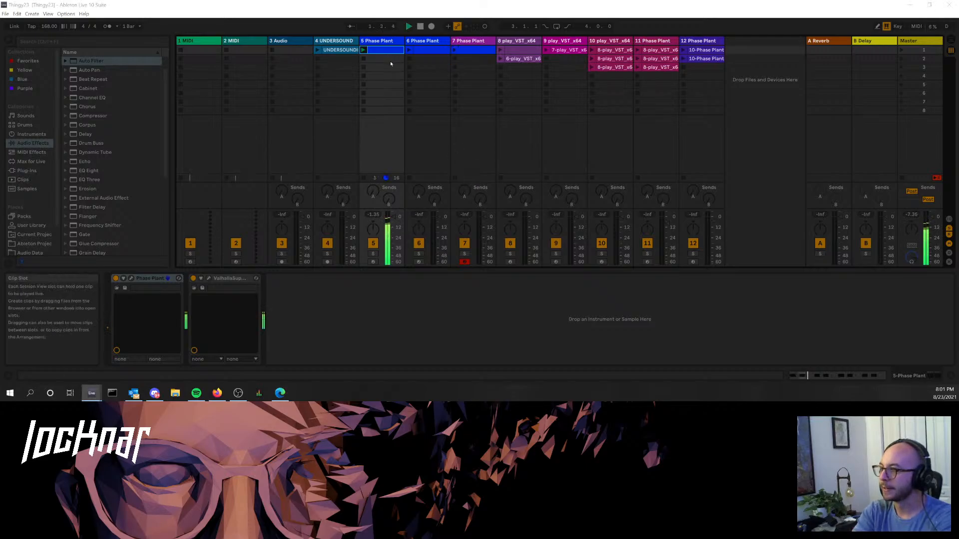
click(591, 59)
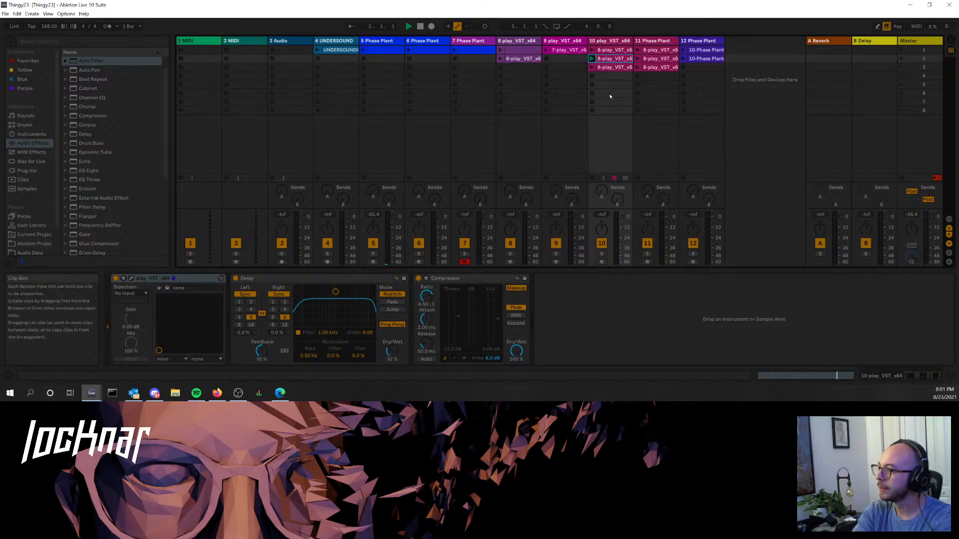
- Audition the scene 1 clips on 10 play_VST_x64 and 11 Phase Plant and track 10's scene 2 clip, and open track 10's plug-in window
key(space)
click(592, 50)
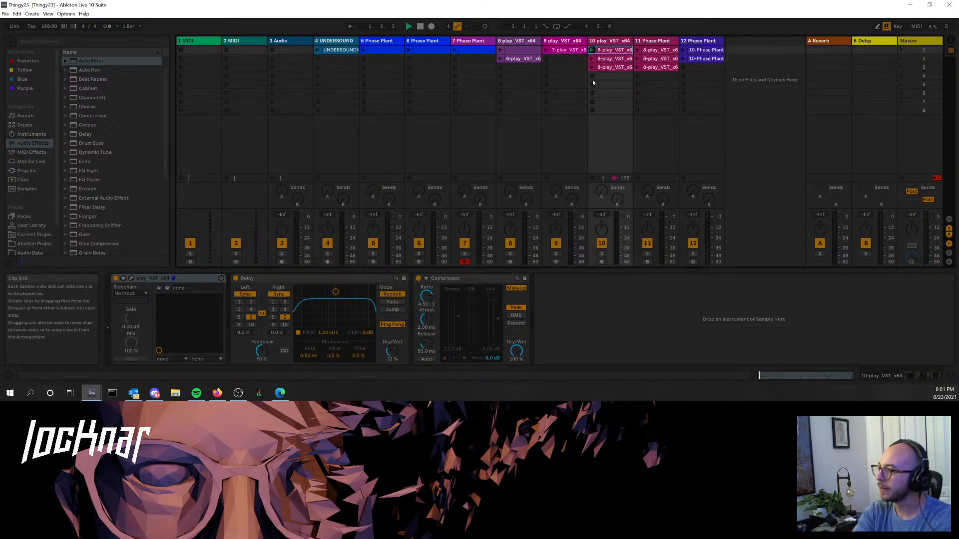
click(593, 84)
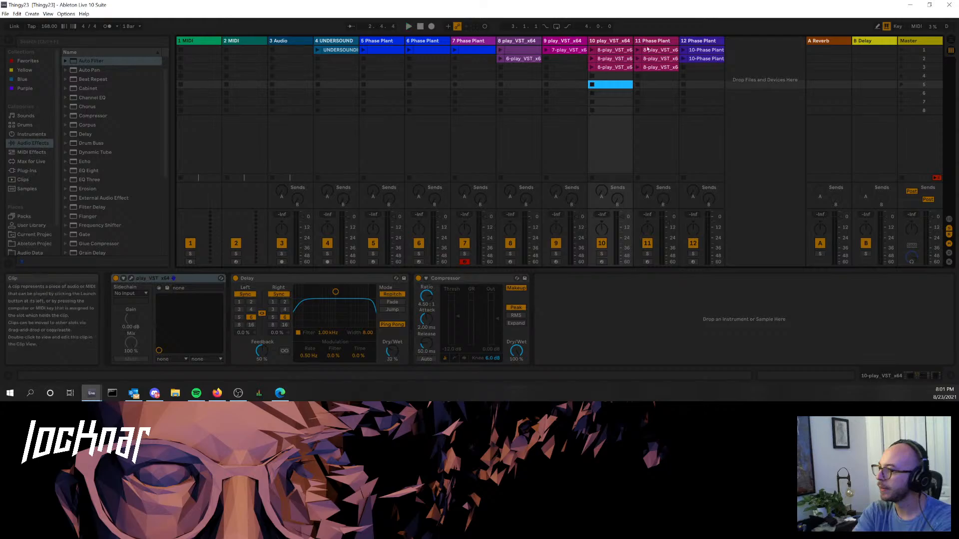
click(639, 49)
click(592, 58)
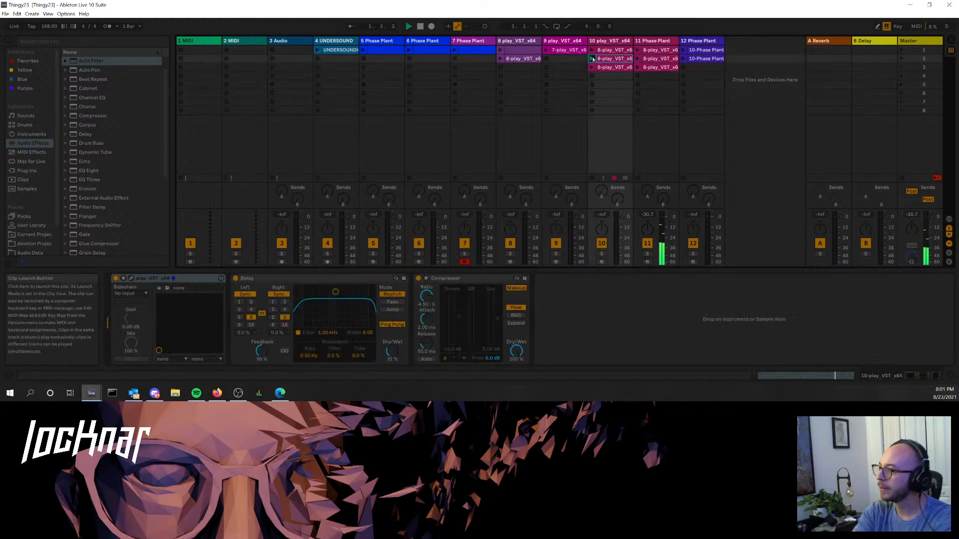
click(131, 279)
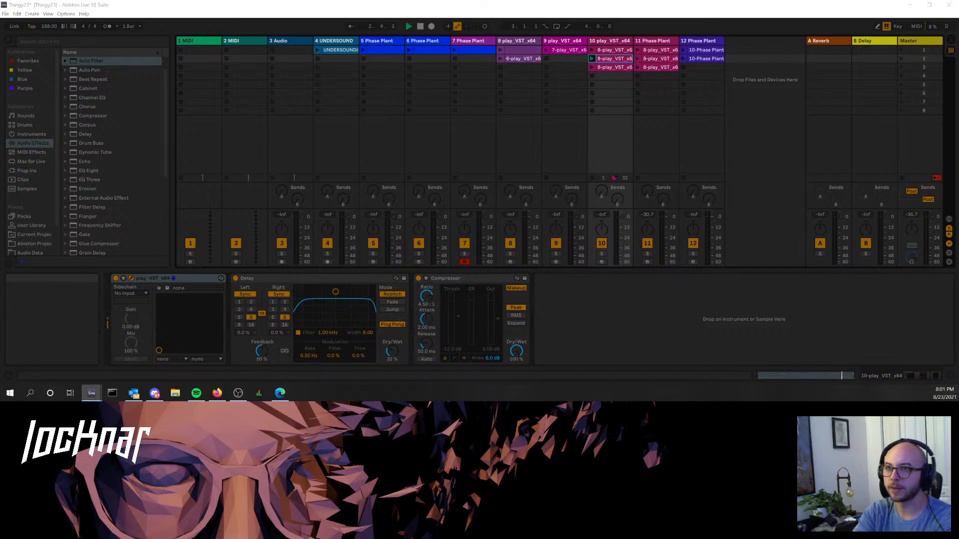
- Play the scene 1 clip on 12 Phase Plant, and switch that track to its scene 2 clip
click(683, 50)
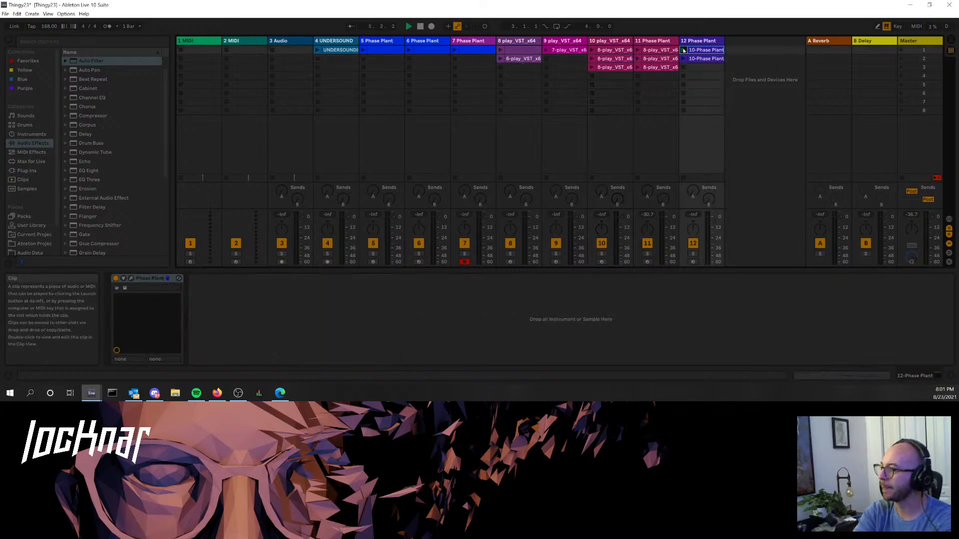
click(688, 80)
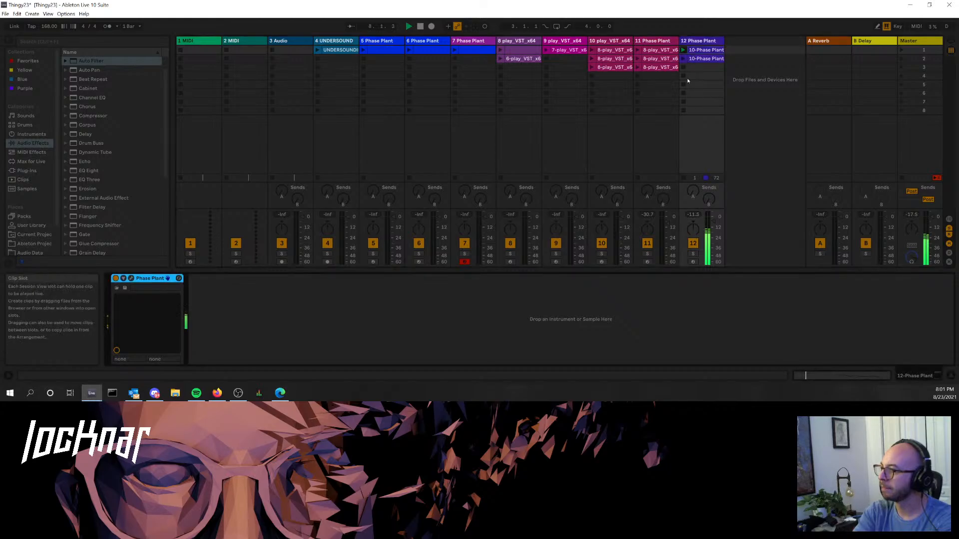
click(683, 59)
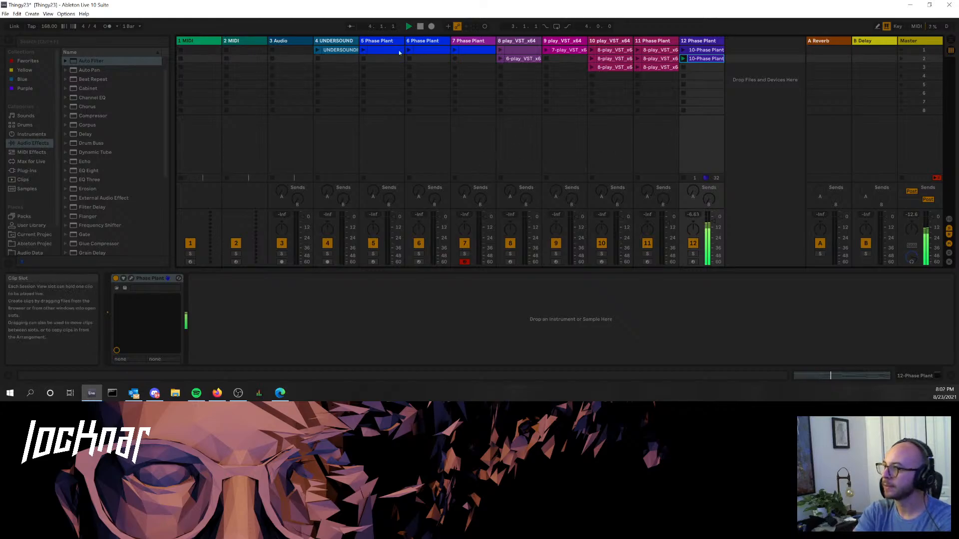
- Add the scene 2 clips on 8 and 10 play_VST_x64, and show track 10's clip notes in an enlarged editor
click(501, 59)
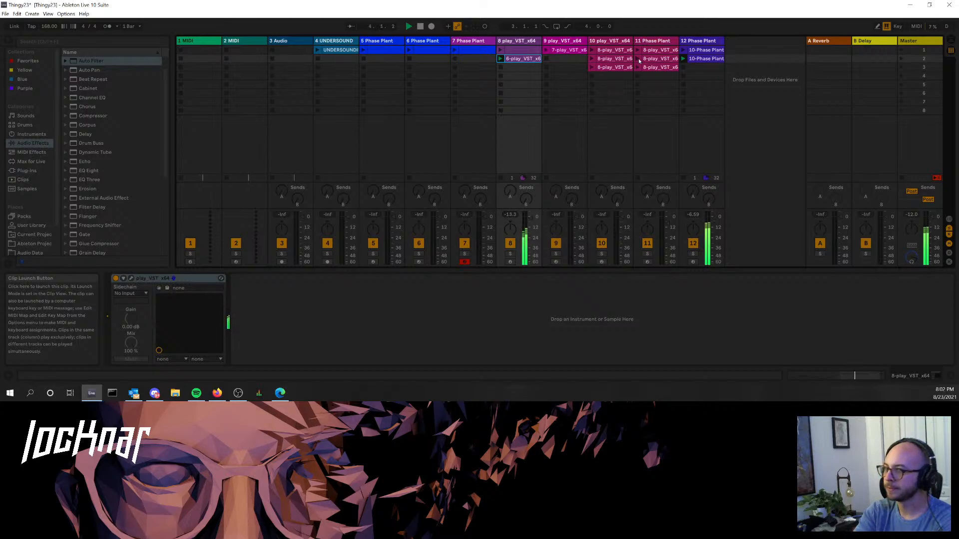
click(591, 59)
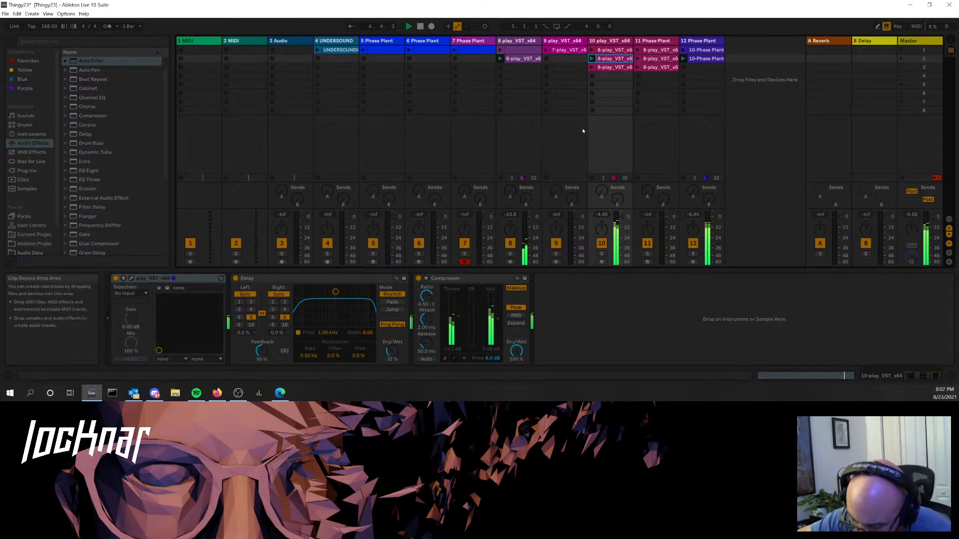
key(shift+Tab)
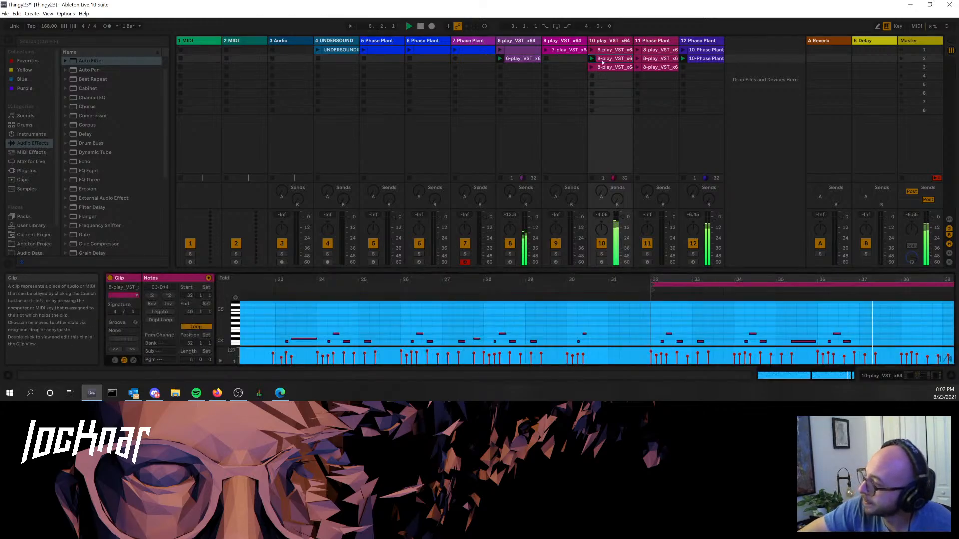
drag(602, 270, 669, 195)
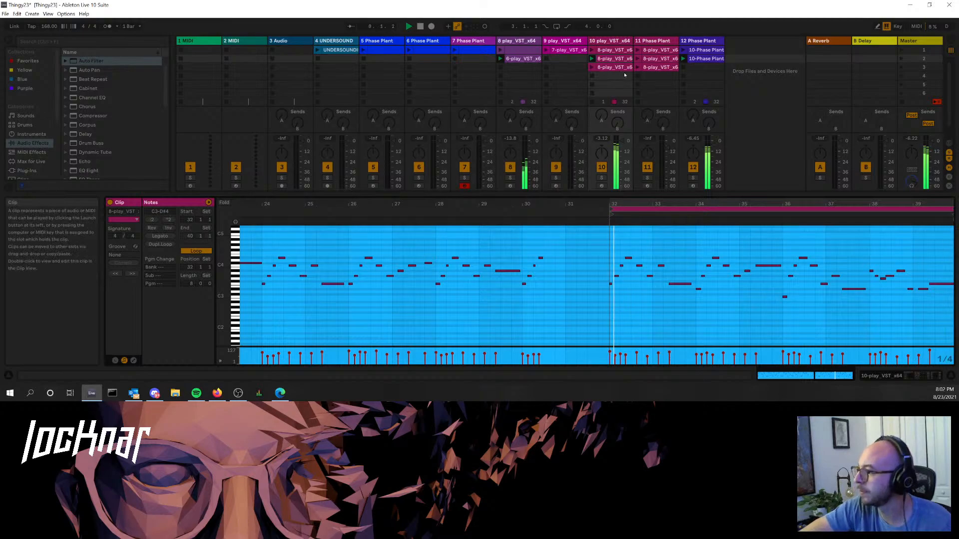
- Stop the clips on 12 Phase Plant and 8 play_VST_x64, and launch the scene 1 clips on 6 and 5 Phase Plant
click(683, 68)
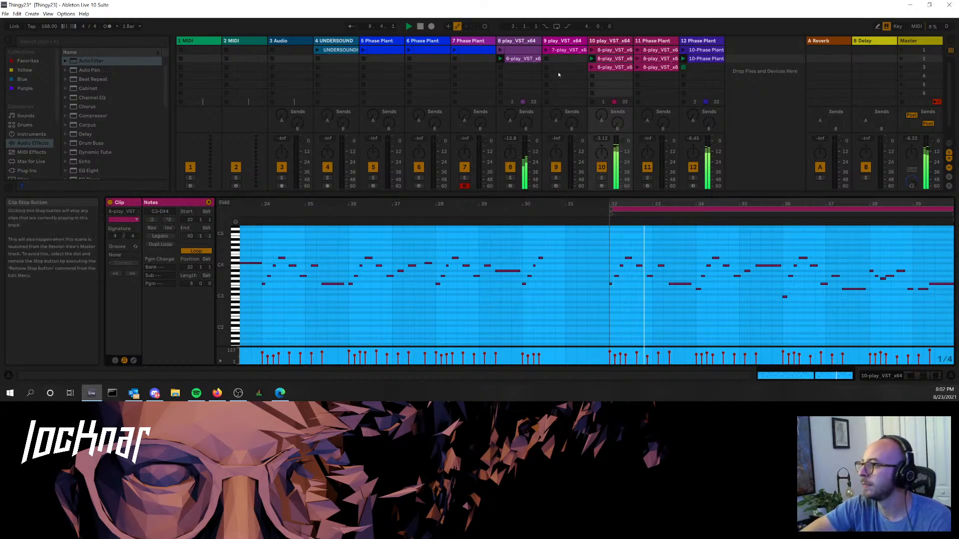
click(410, 51)
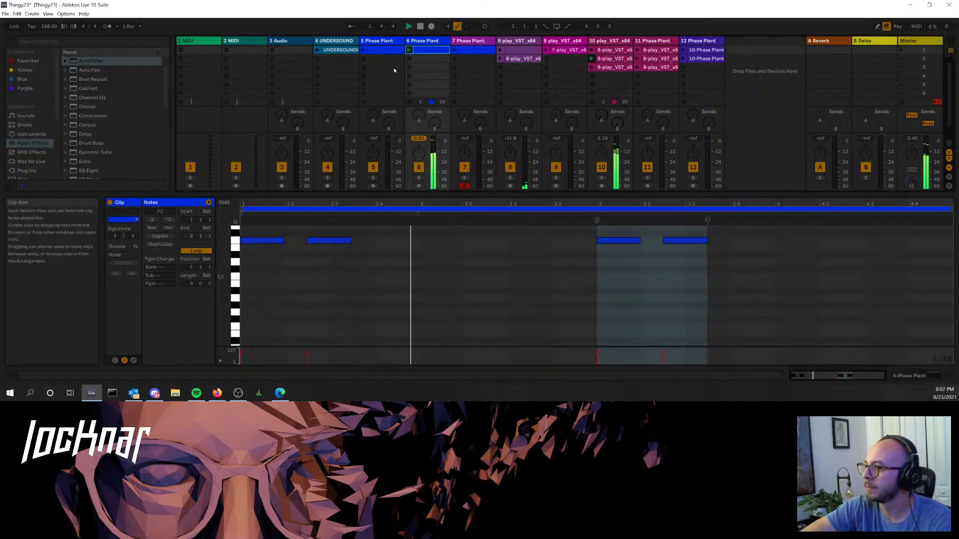
click(365, 51)
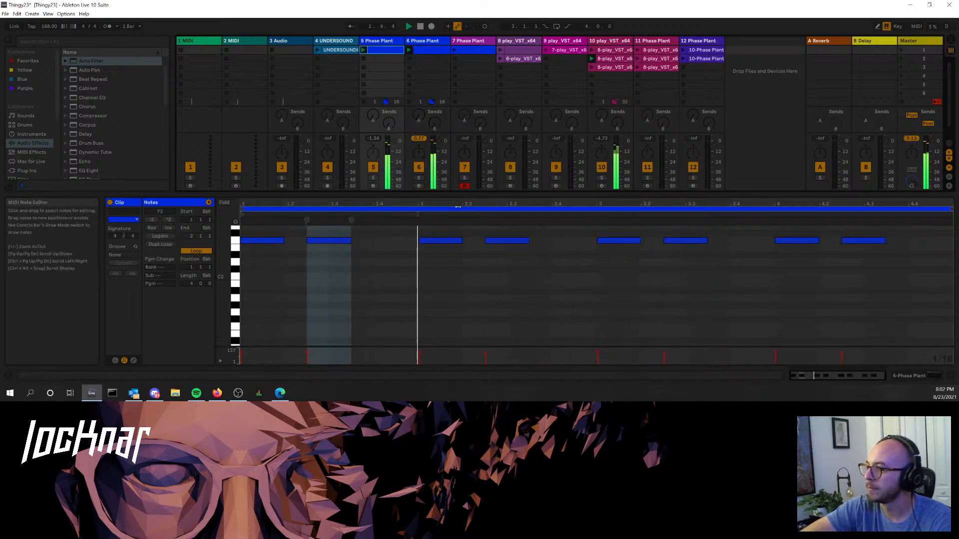
- Pause playback, delete the F2 notes in bars 1 and 3 of the 5 Phase Plant clip, and resume playback
key(space)
drag(255, 265, 322, 228)
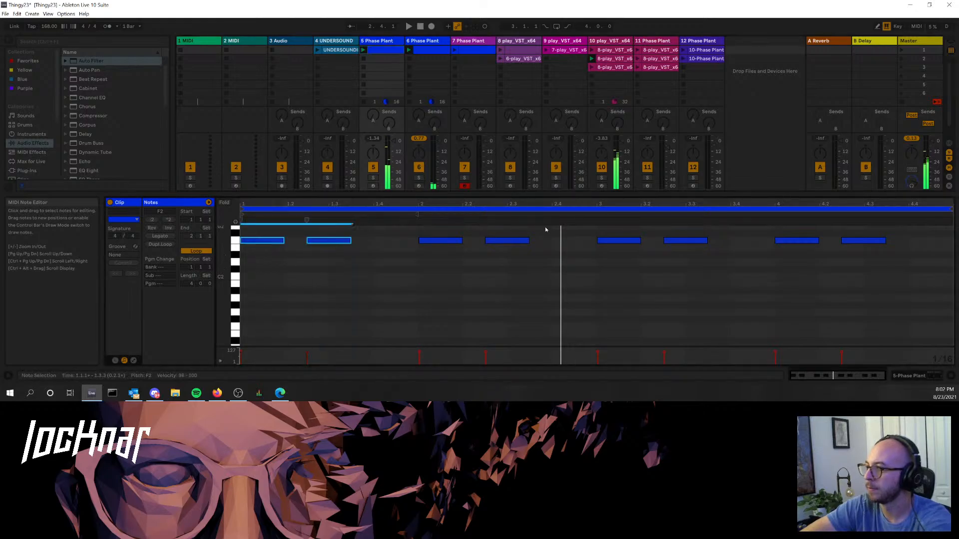
key(Delete)
drag(625, 328, 669, 235)
key(Delete)
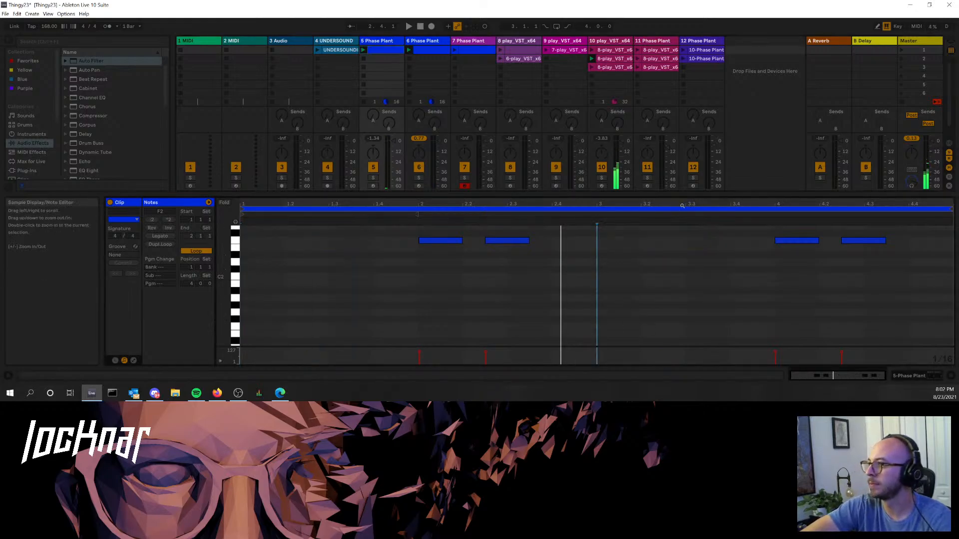
key(space)
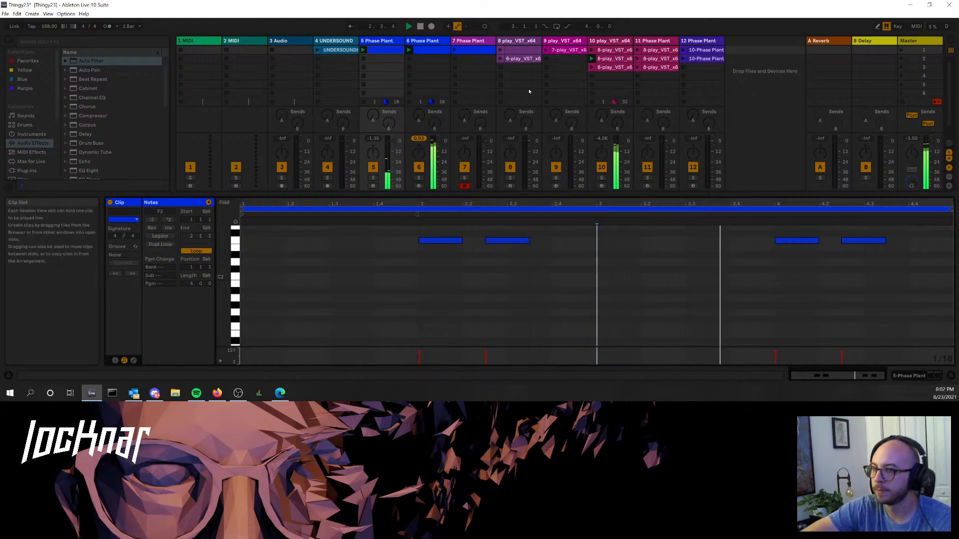
- Audition the scene 1 clips on 4 UNDERSOUND and 9 play_VST_x64 one after the other, stopping each again
click(317, 51)
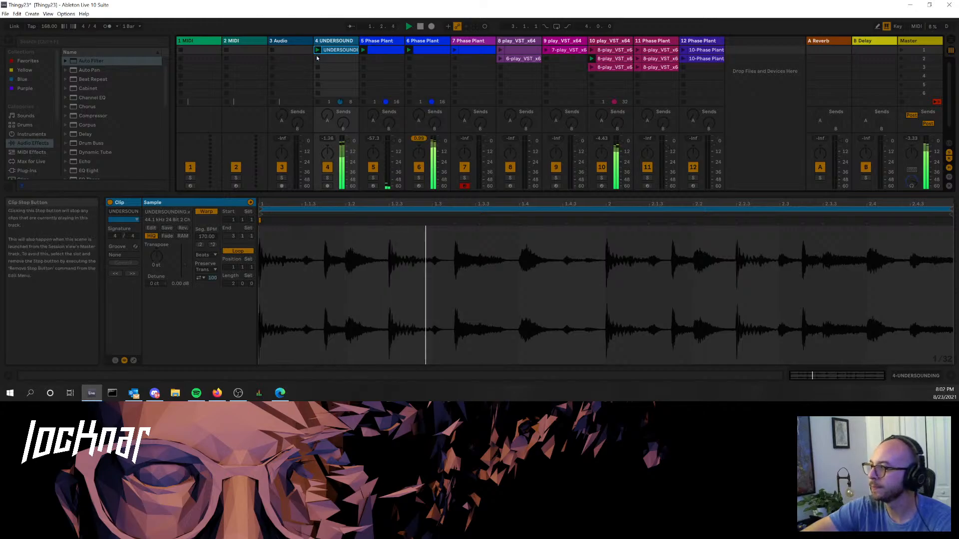
click(319, 59)
click(546, 50)
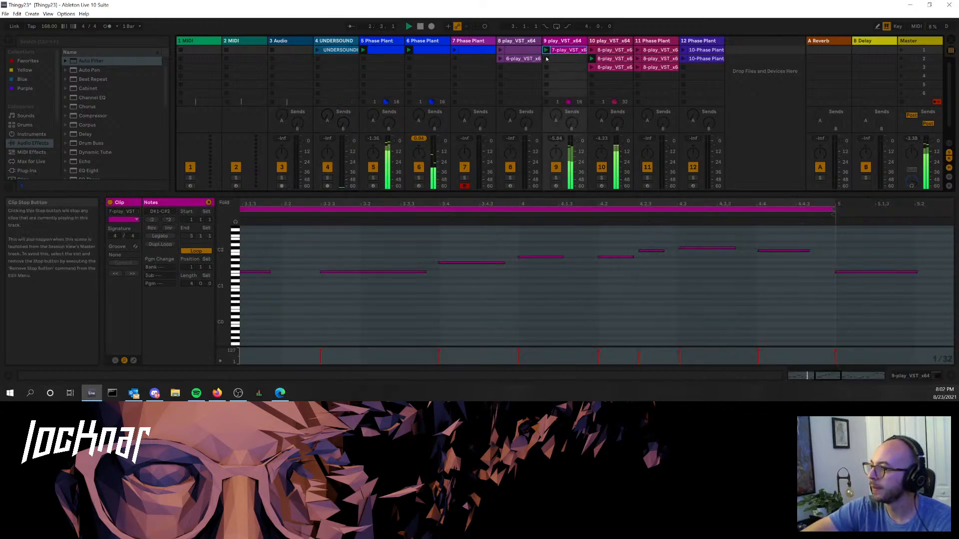
click(546, 59)
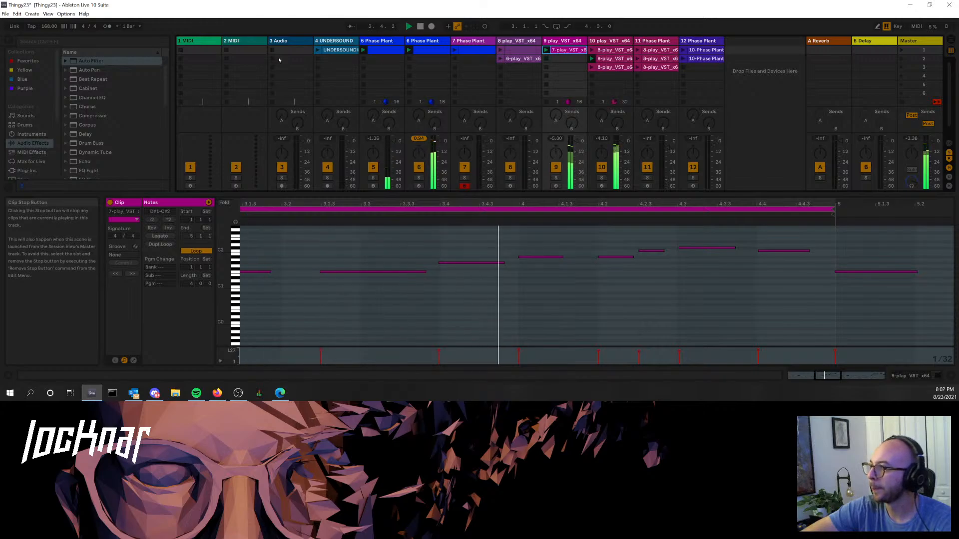
- Open the recent set Redline5 without saving the changes to Thingy23
click(6, 13)
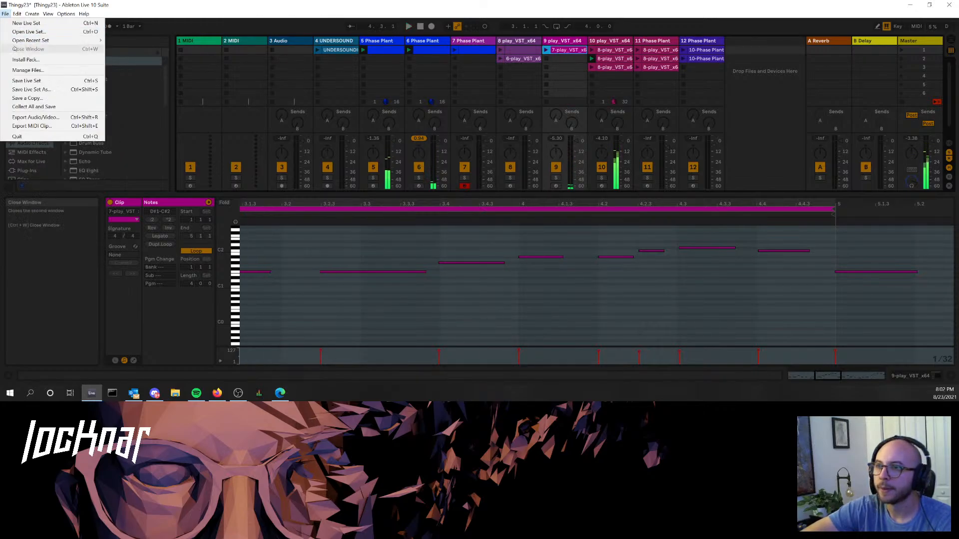
mouse_move(30, 40)
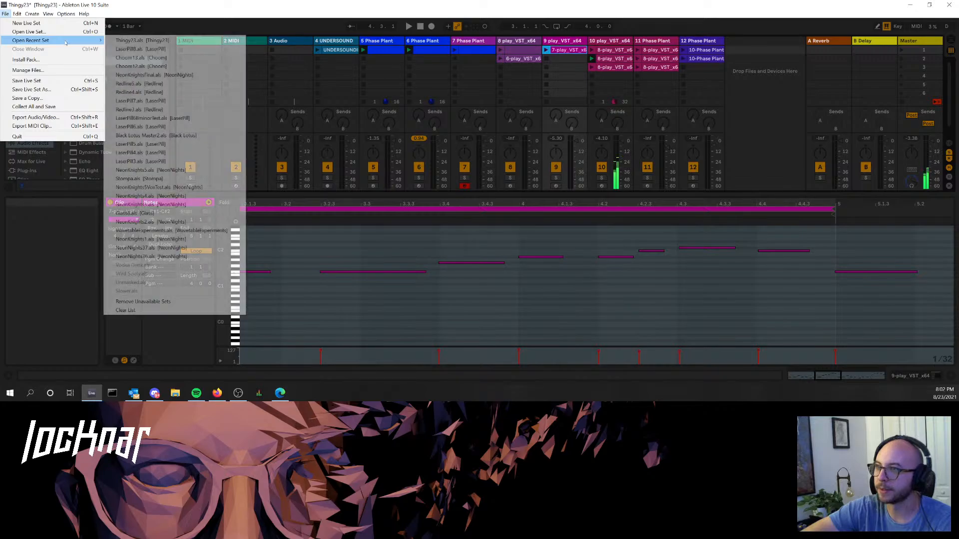
click(157, 84)
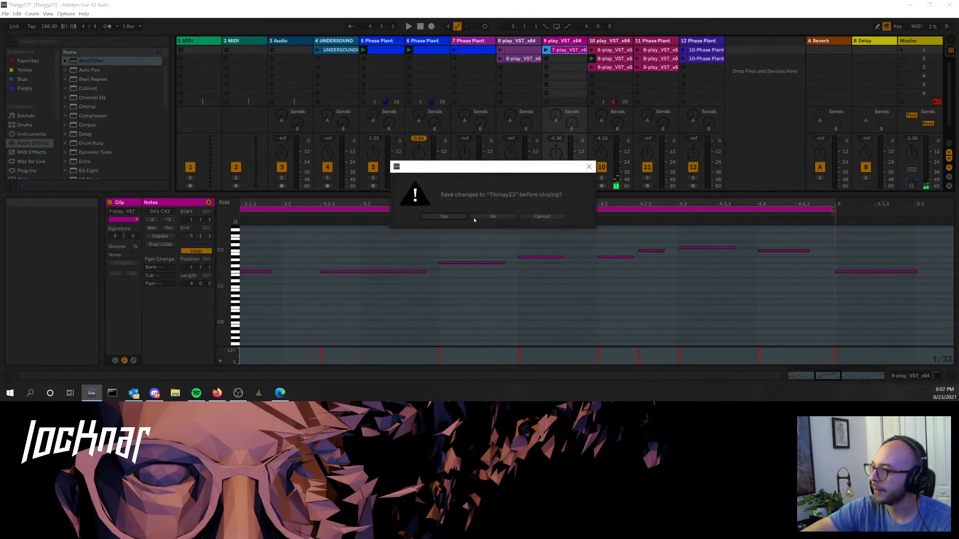
click(474, 221)
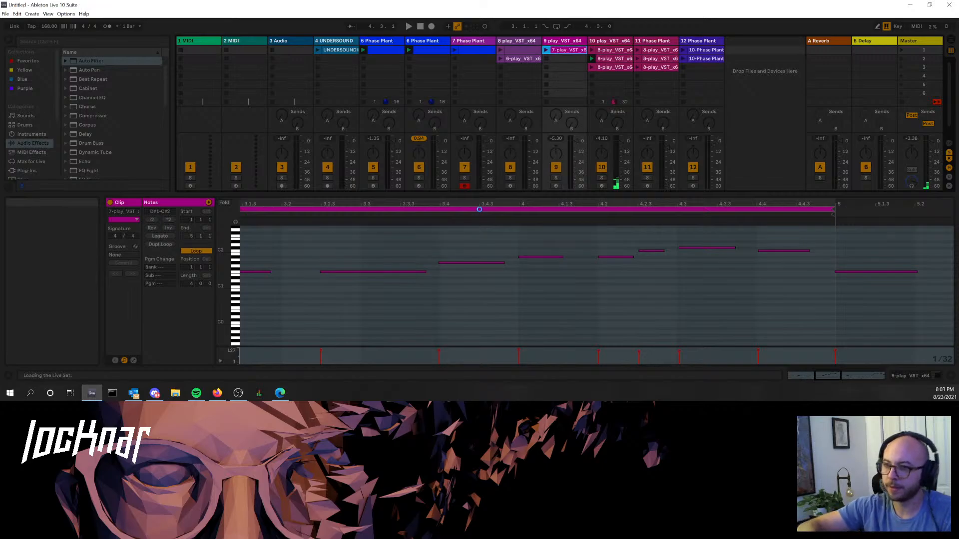
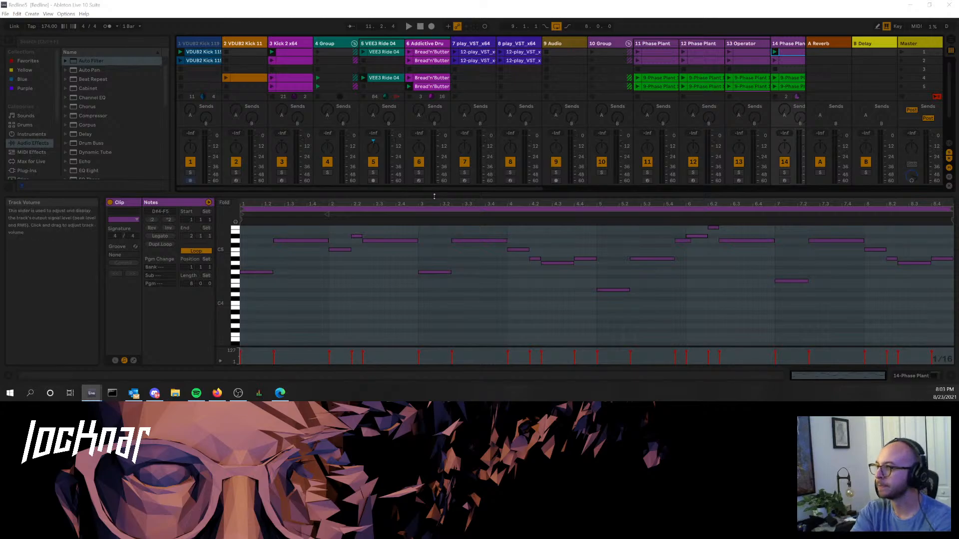
- Start playback of the set and stop the clip on 25 M1
click(478, 78)
key(space)
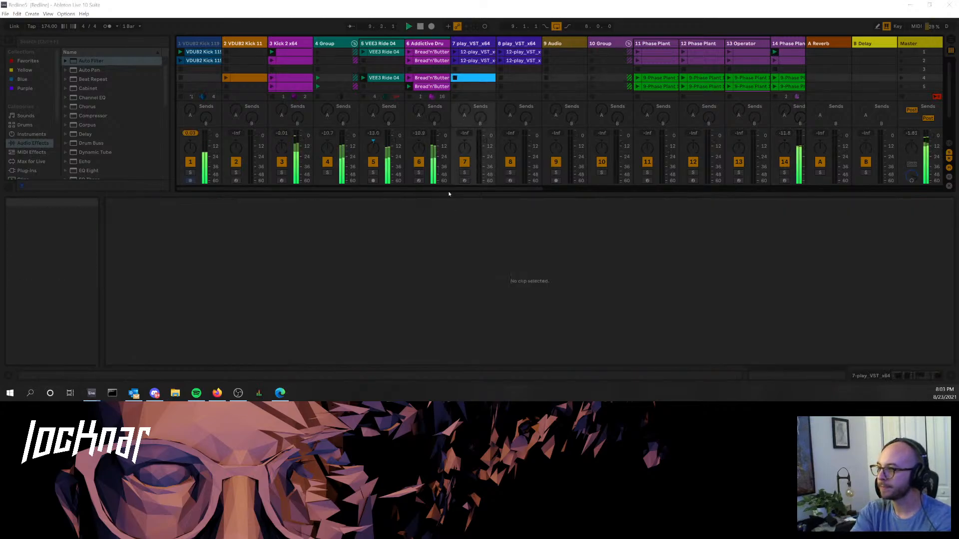
drag(454, 190, 716, 190)
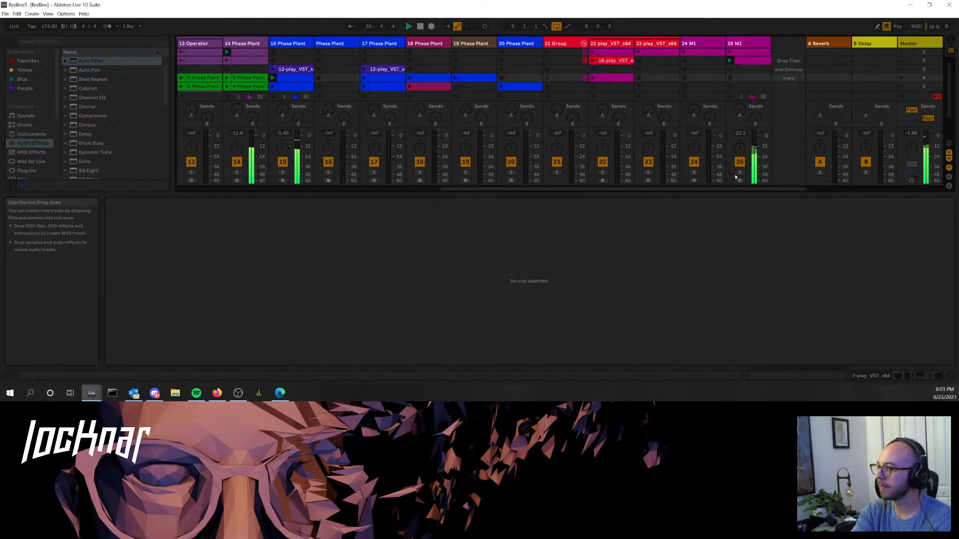
click(733, 70)
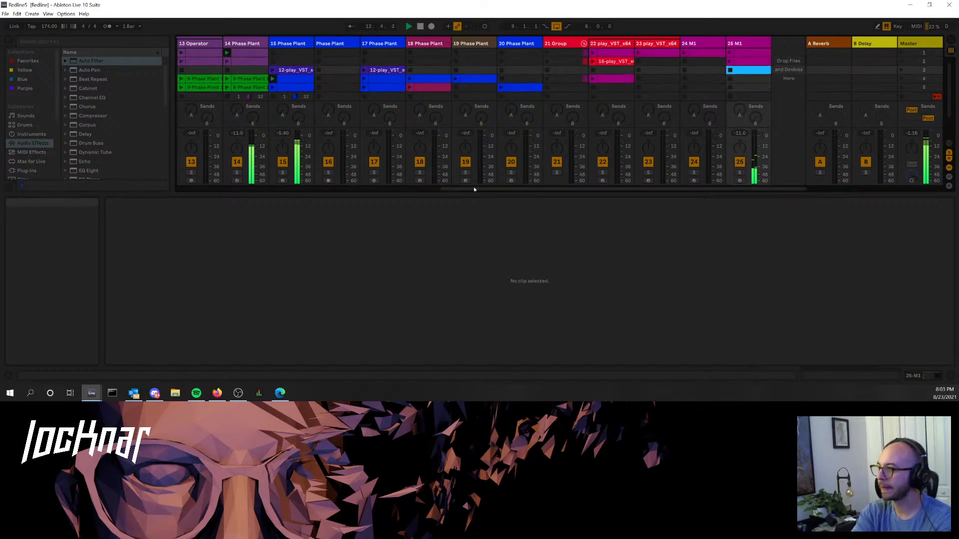
- Launch the scene 2 clips of 10 Group, and switch the group to its scene 1 clips
drag(473, 189, 351, 186)
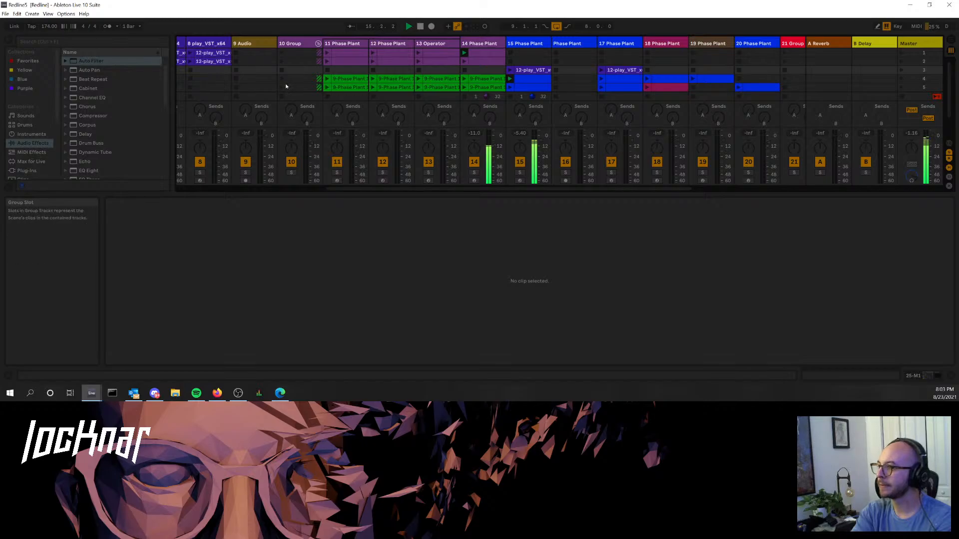
click(282, 61)
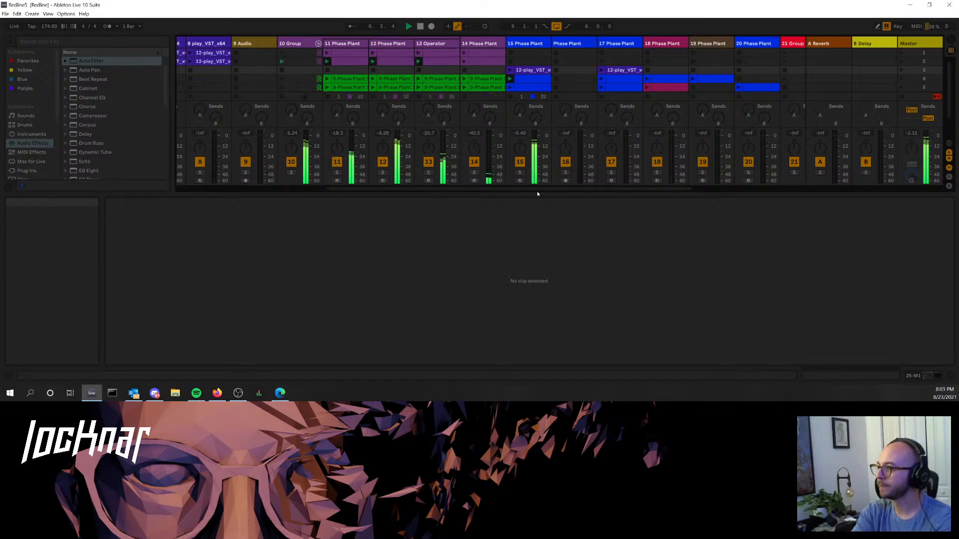
click(283, 52)
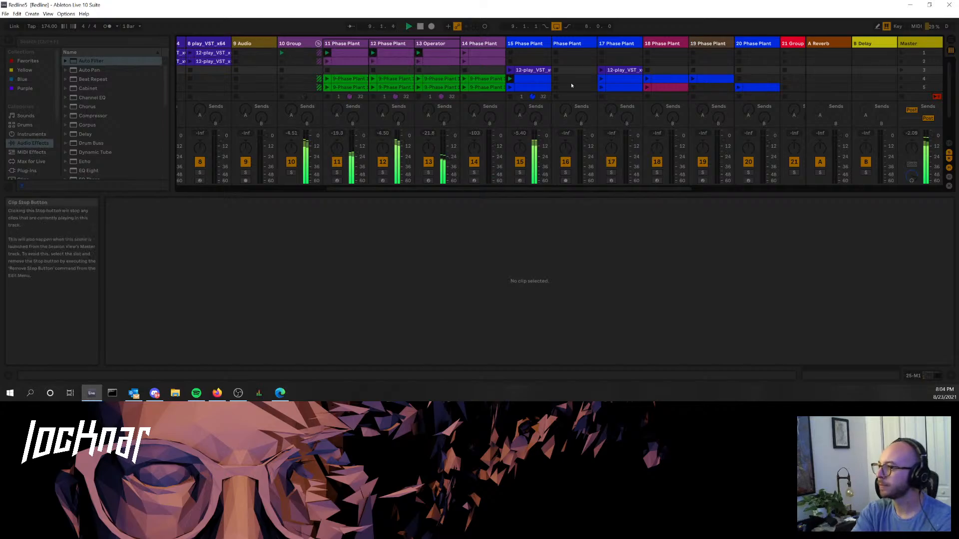
- Launch the scene 1 clip on 5 VEE3 Ride 04 and the scene 4 Bread'n'Butter clip on 6 Addictive Drums
drag(677, 189, 357, 137)
click(384, 53)
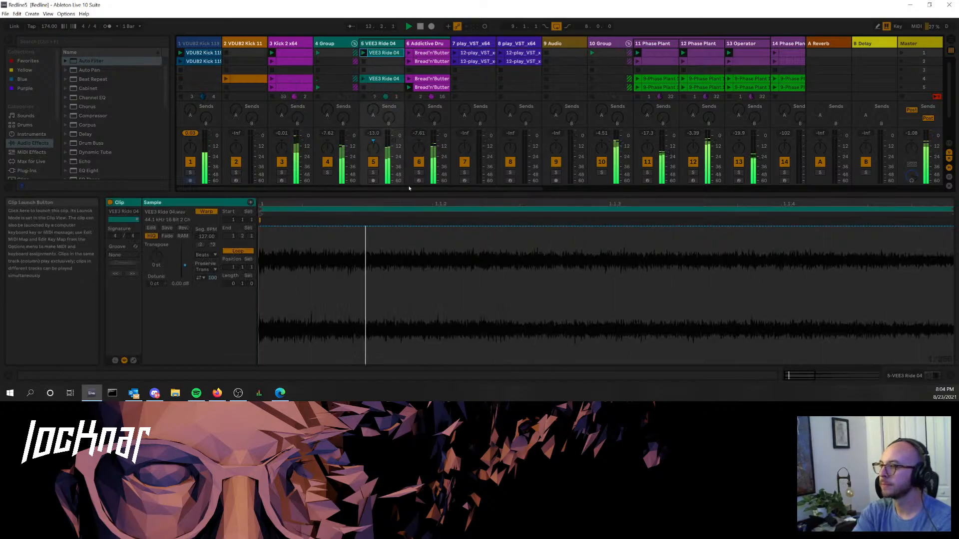
click(409, 78)
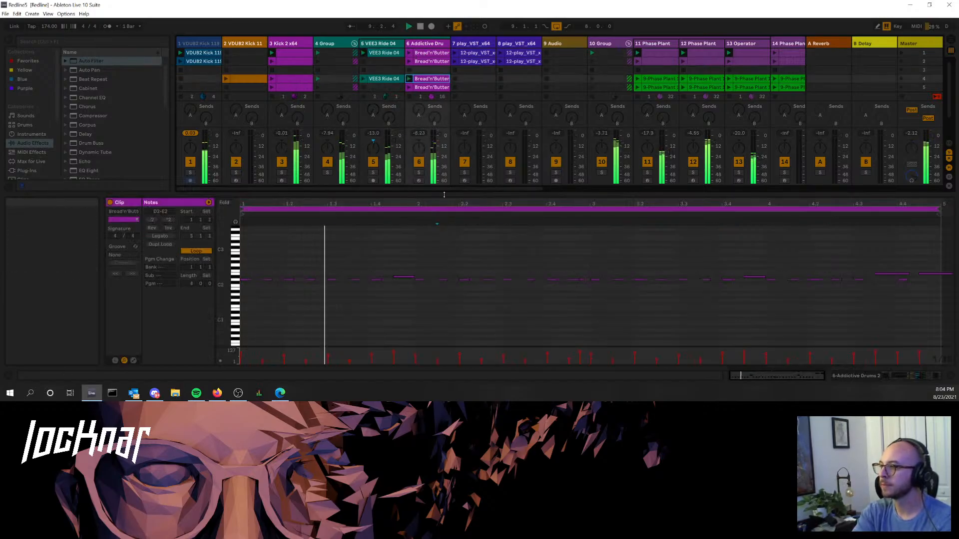
- Launch the scene 1 clips of 21 Group over the playing groove
drag(451, 189, 827, 156)
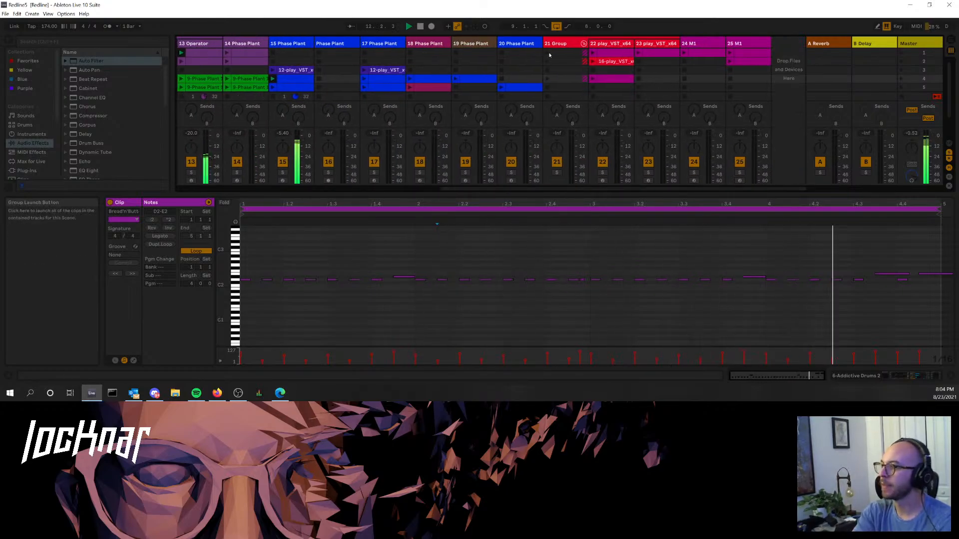
click(550, 55)
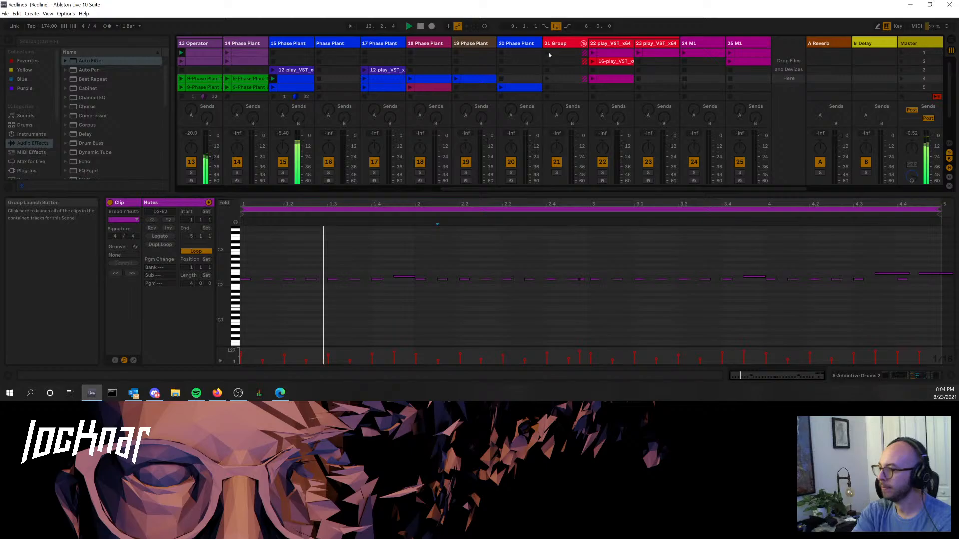
- Launch the scene 1 clips on 24 M1 and 25 M1, and stop the clip on 22 play_VST_x64
click(684, 53)
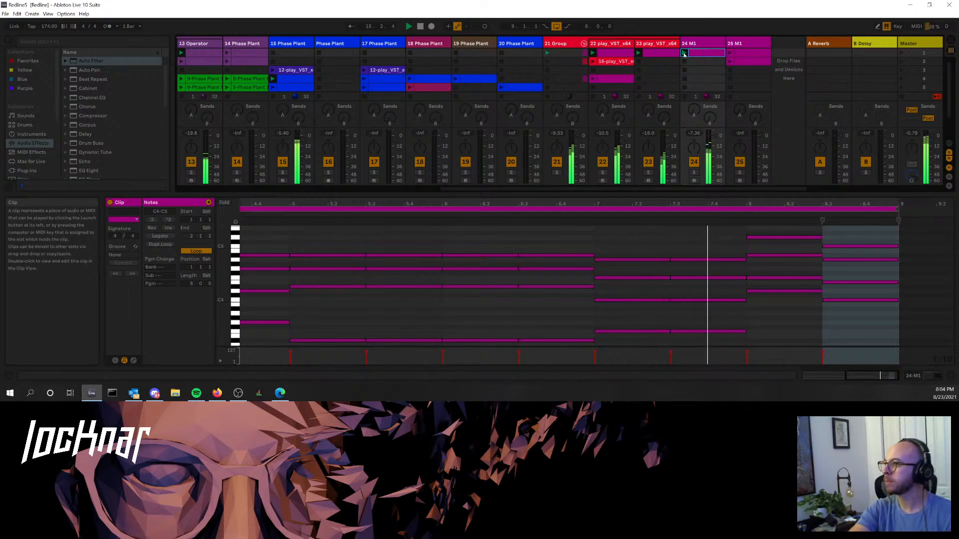
click(730, 54)
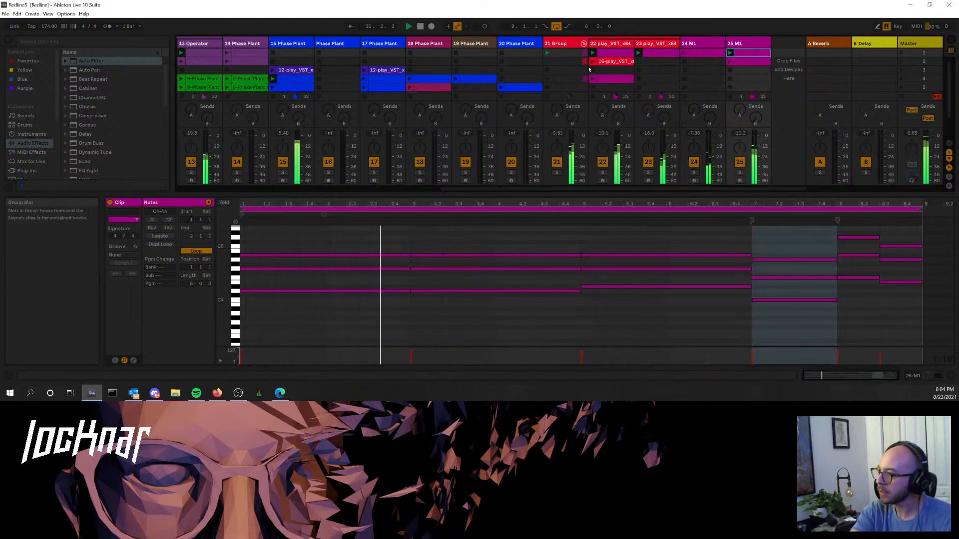
click(613, 70)
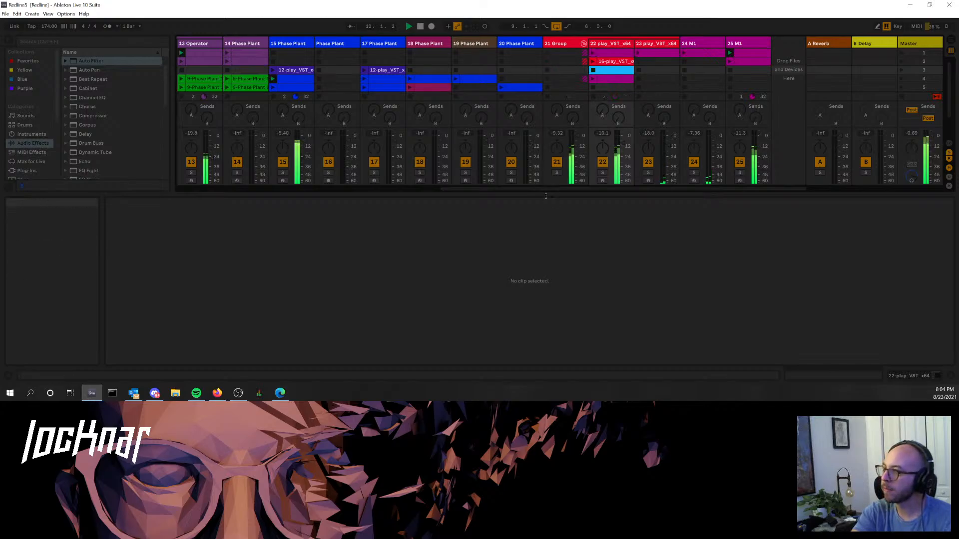
- Launch scene 10, examine its clip on 17 Phase Plant, and stop all clips
drag(548, 189, 472, 189)
scroll(471, 80, down, 3)
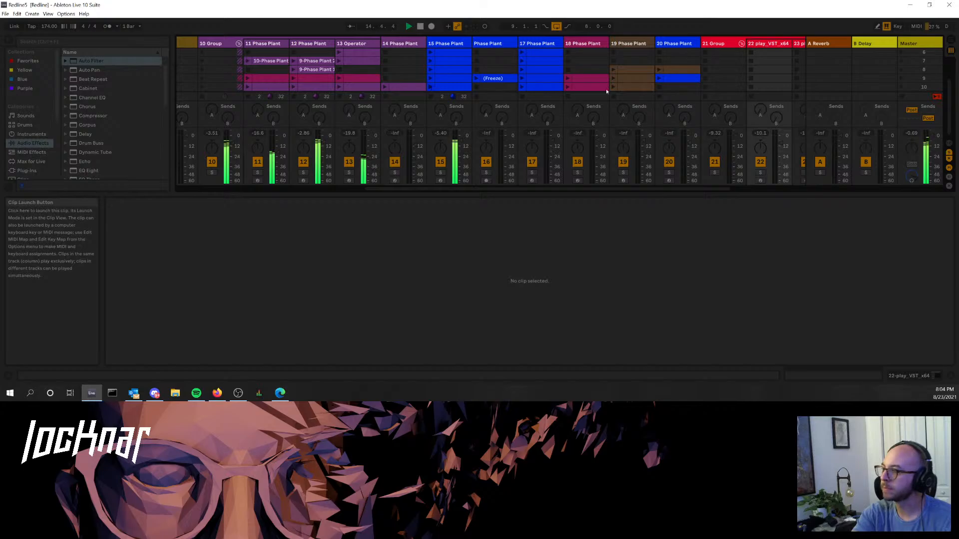
click(901, 87)
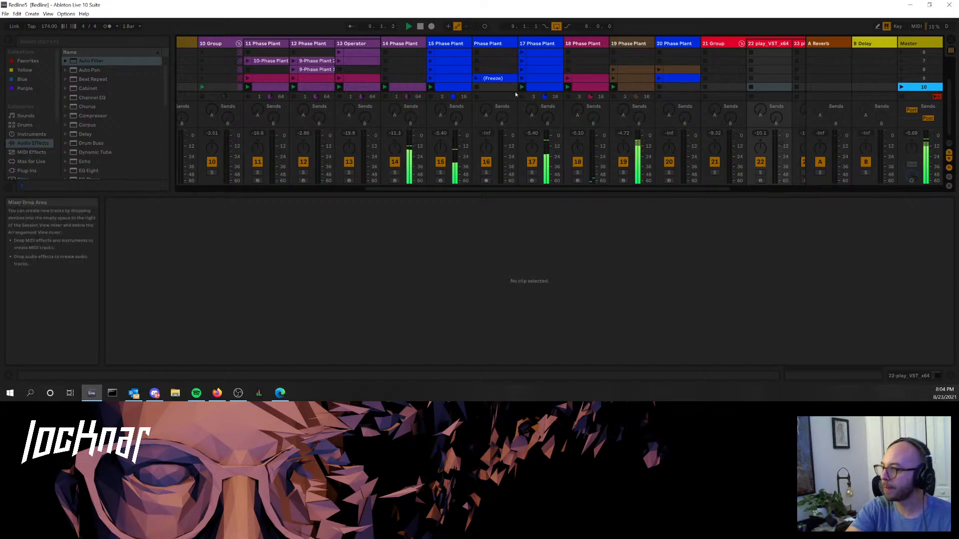
click(531, 87)
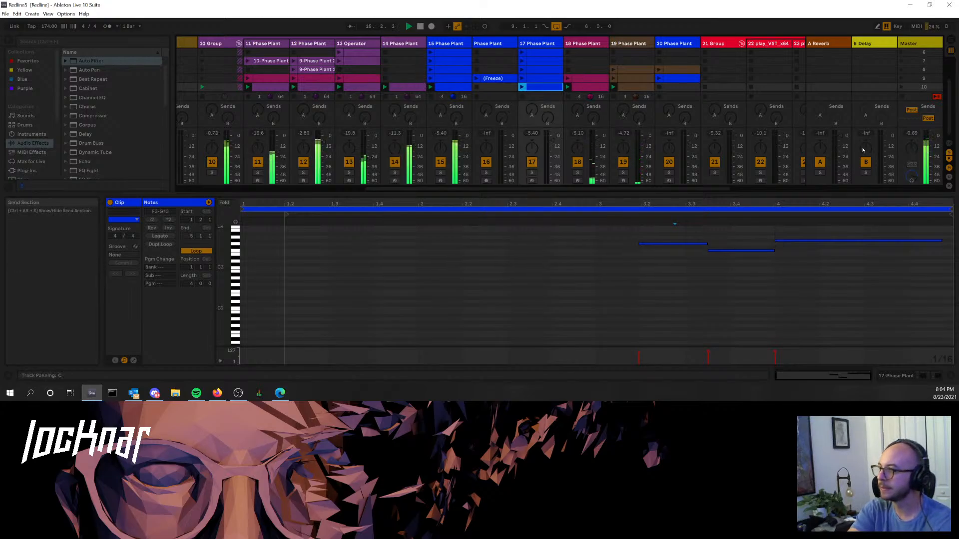
click(905, 97)
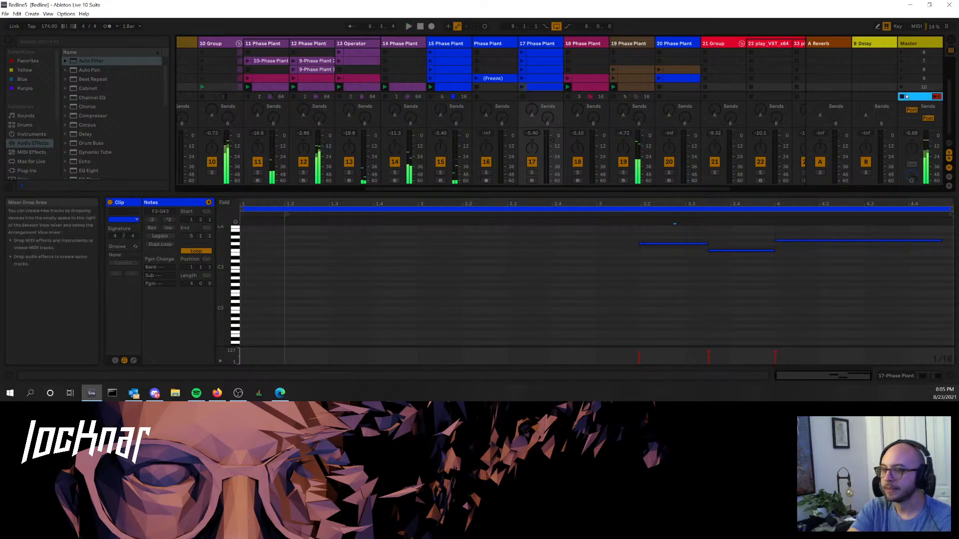
- Audition the scene 2 clips on 11 and 14 Phase Plant with the scene 1 clip on 12 Phase Plant, and stop all clips
scroll(246, 62, up, 3)
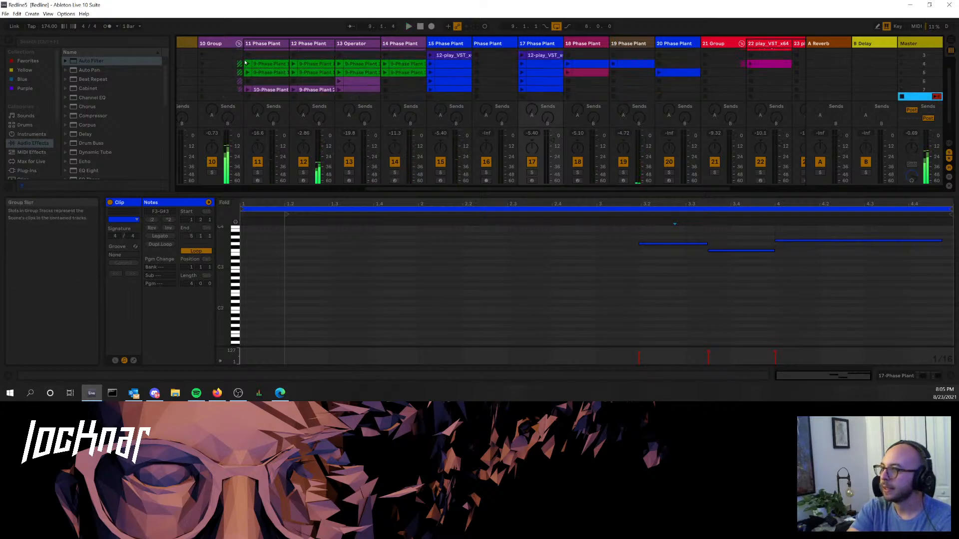
scroll(245, 62, up, 2)
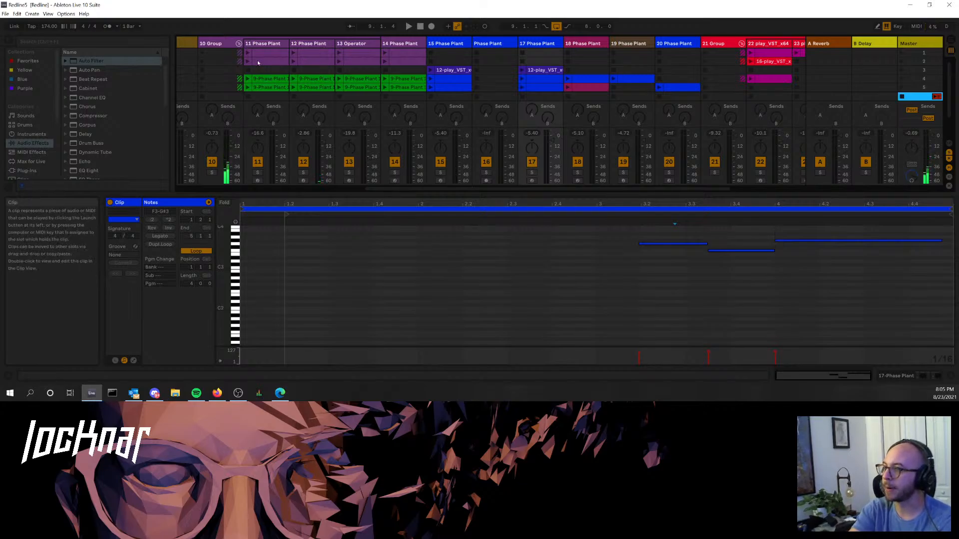
click(274, 62)
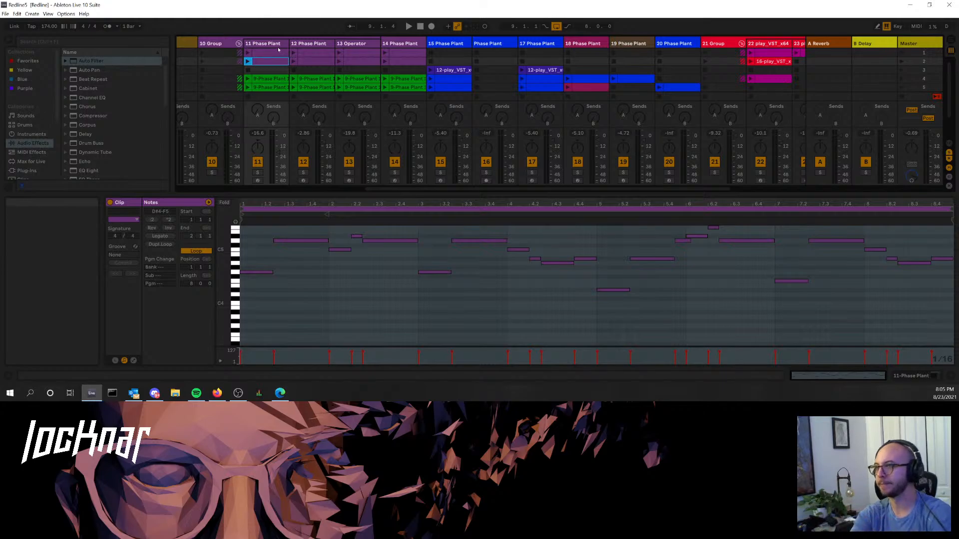
click(248, 61)
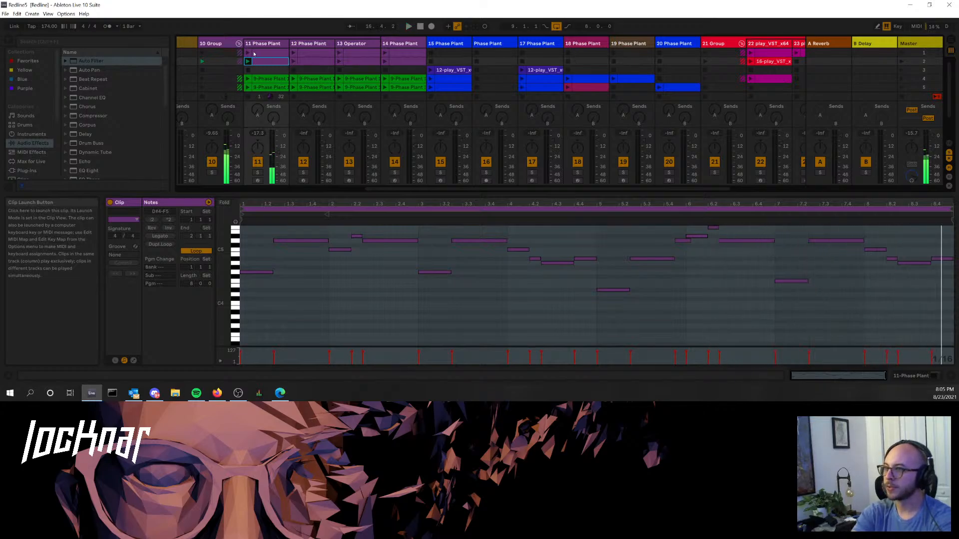
click(300, 53)
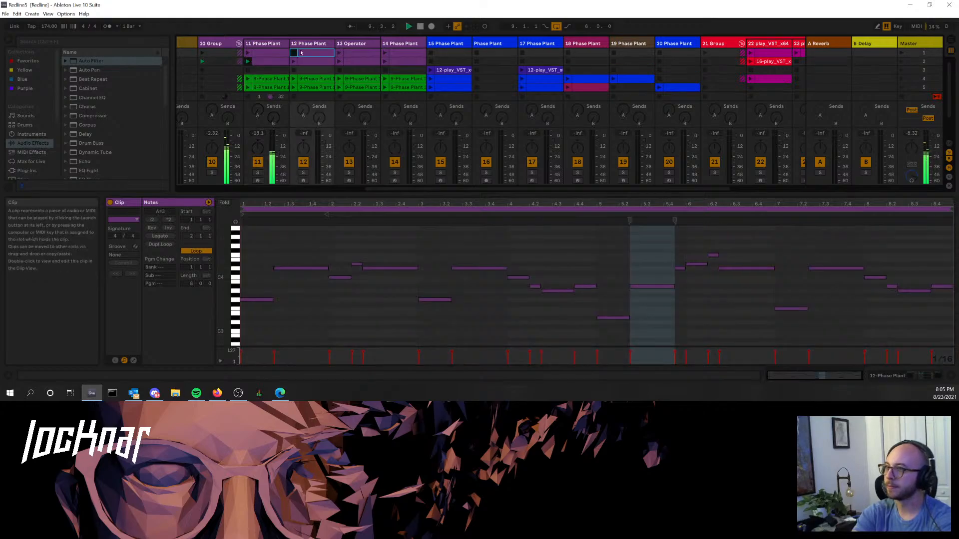
click(383, 61)
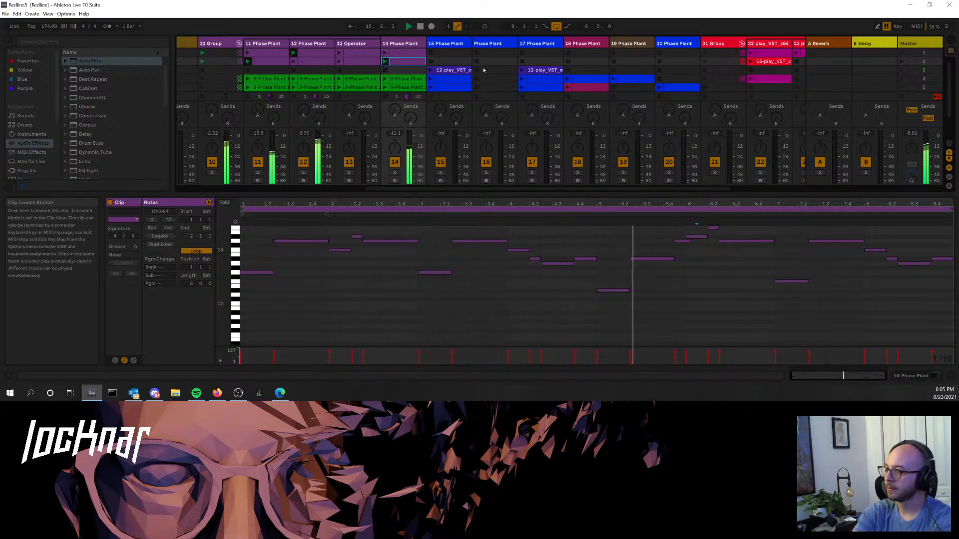
scroll(215, 77, down, 2)
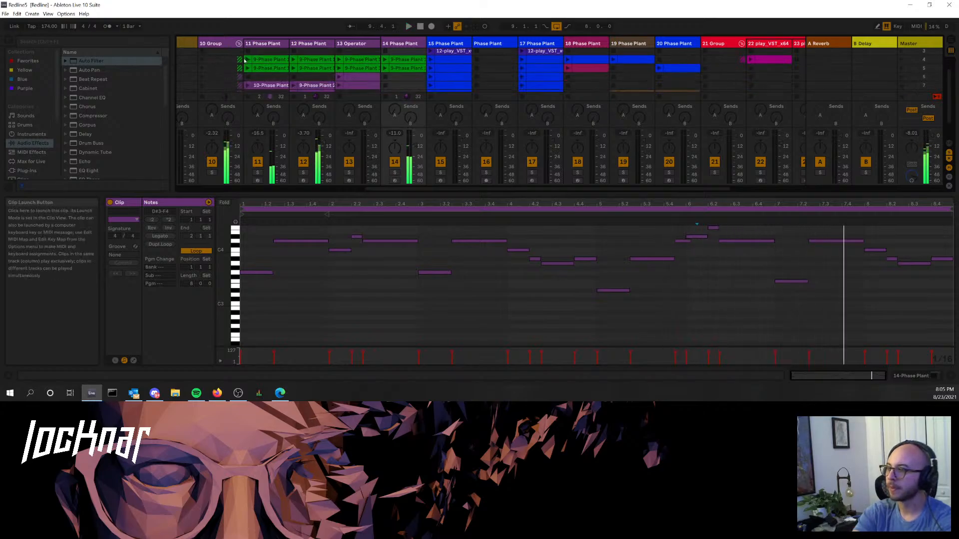
key(space)
click(901, 96)
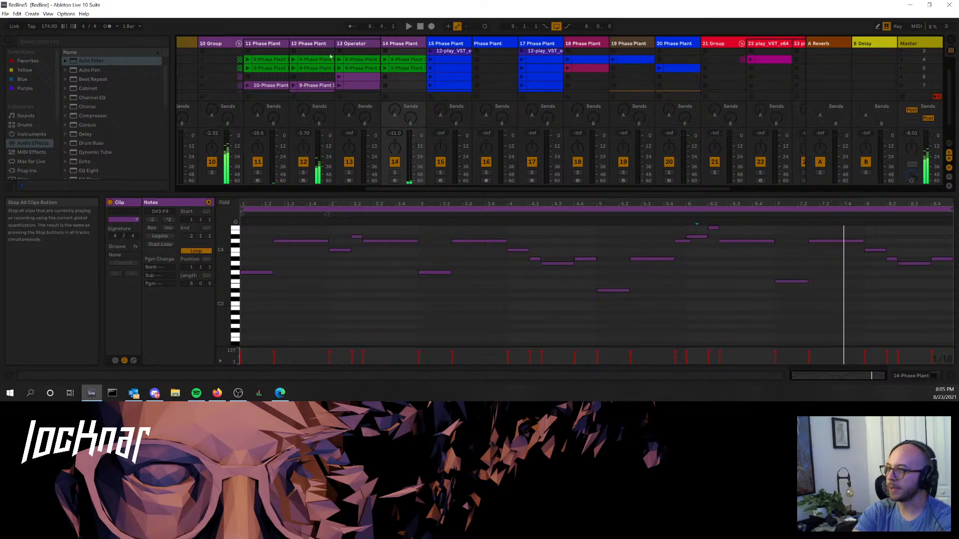
- Launch the scene 4 clips on 11 Phase Plant and 14 Phase Plant
click(248, 63)
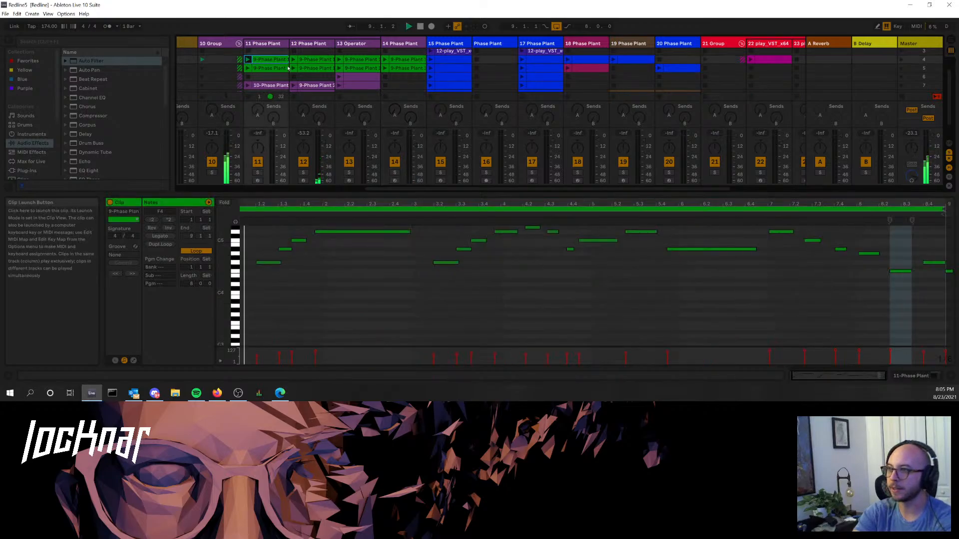
click(385, 60)
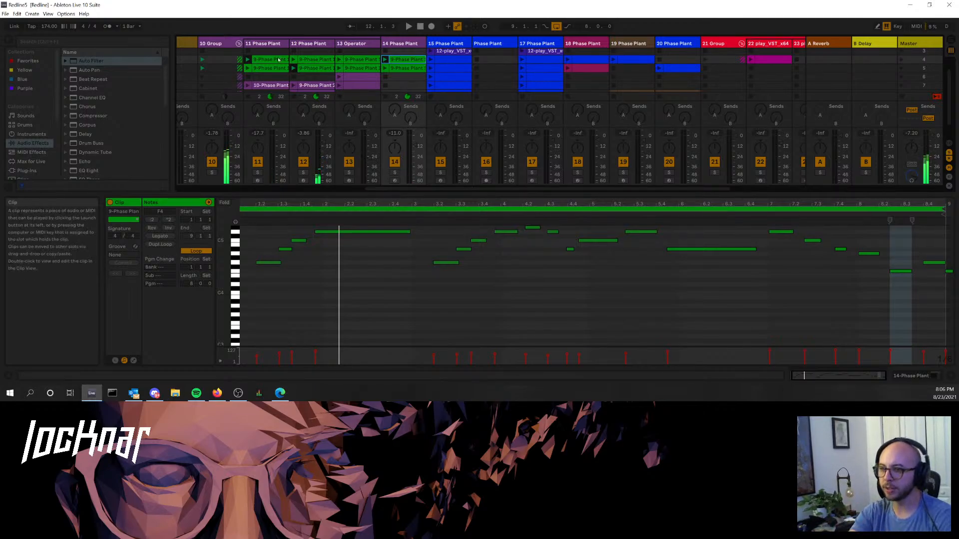
scroll(455, 188, left, 8)
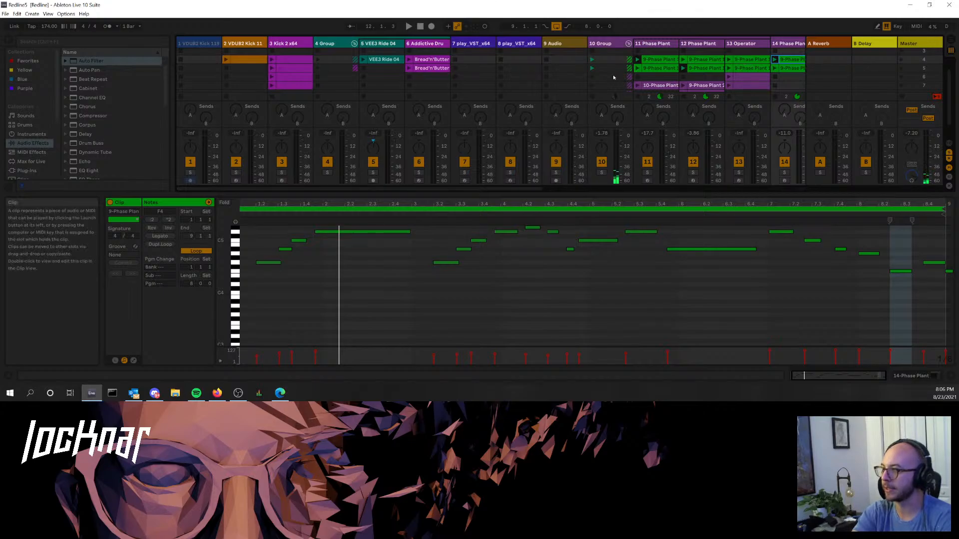
- Reopen the recent set Choom13.als
click(6, 14)
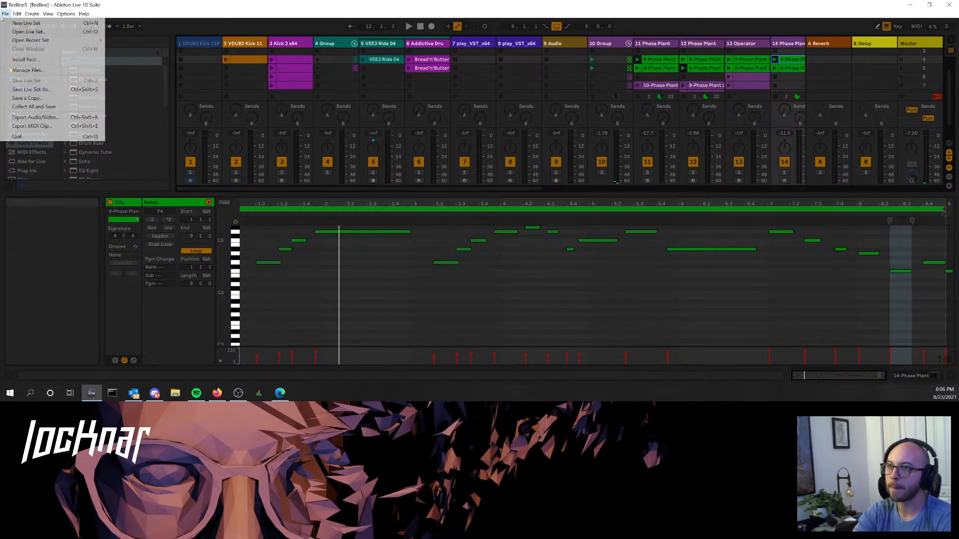
mouse_move(30, 40)
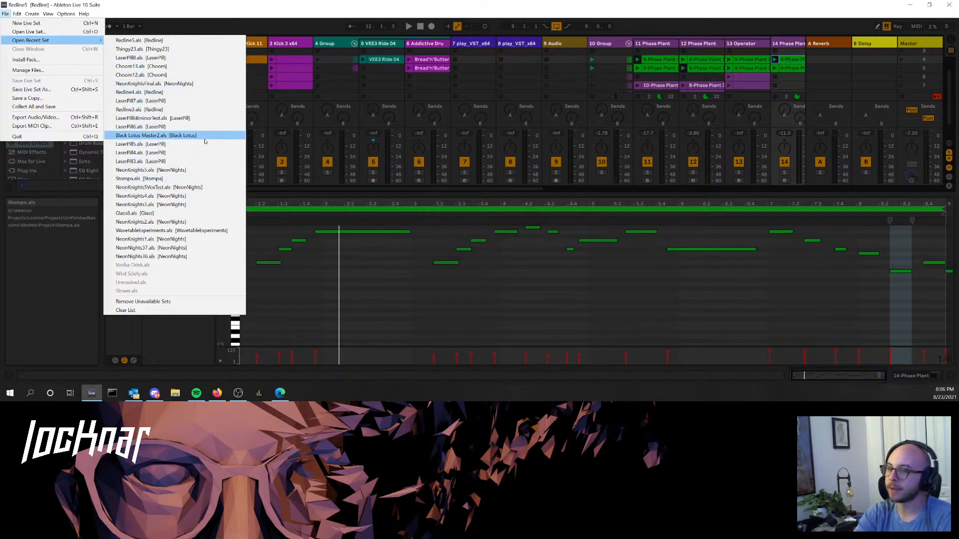
click(190, 67)
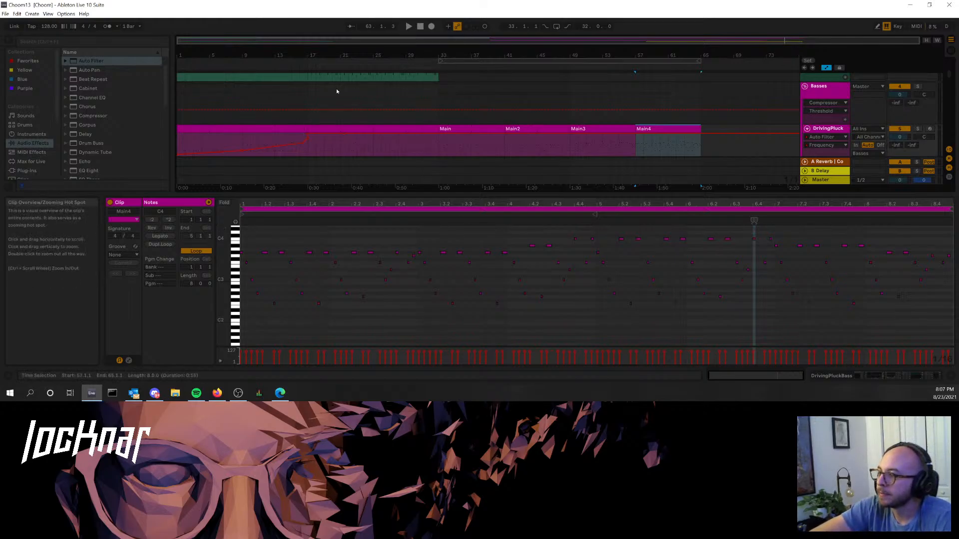
- Select the loop section from bar 33 to bar 65 across all tracks and play its opening
scroll(315, 125, up, 4)
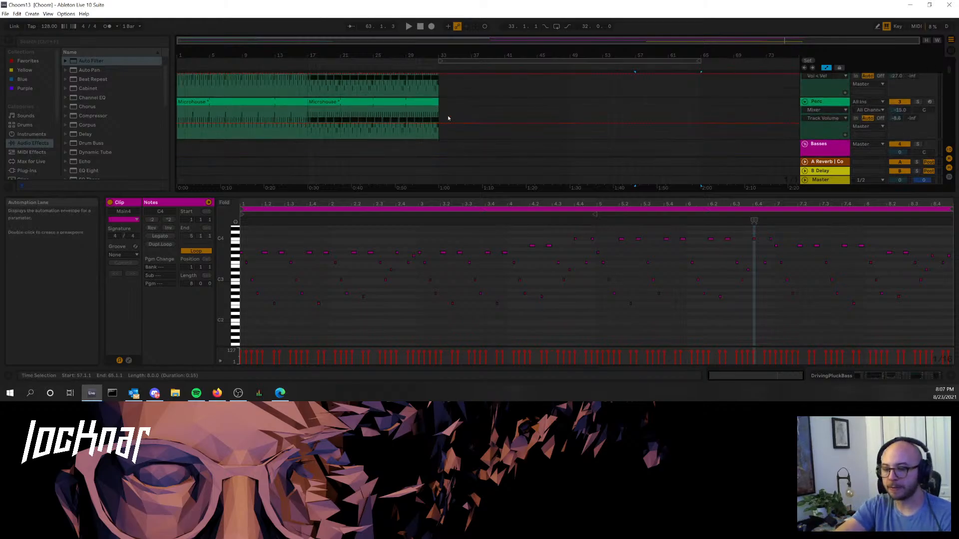
click(493, 60)
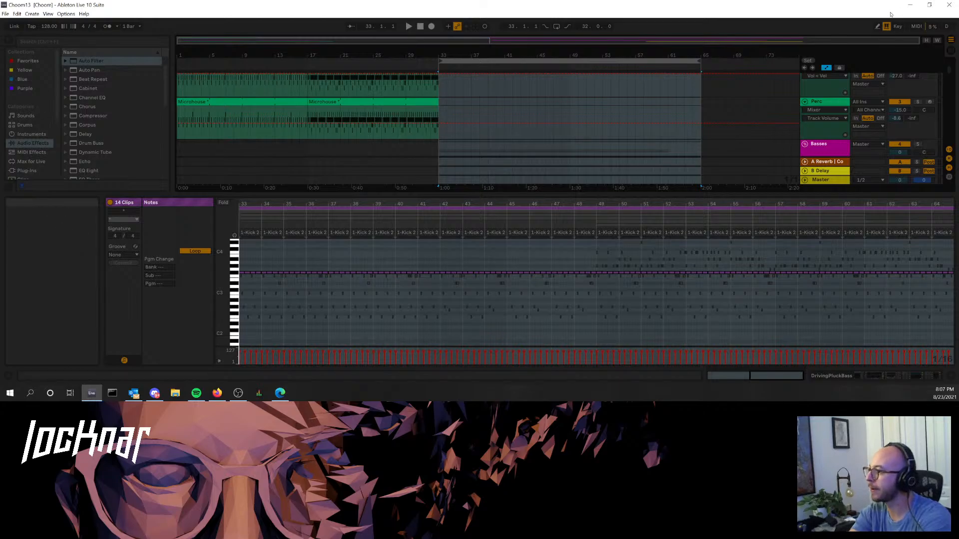
key(space)
scroll(549, 104, down, 1)
scroll(549, 105, up, 5)
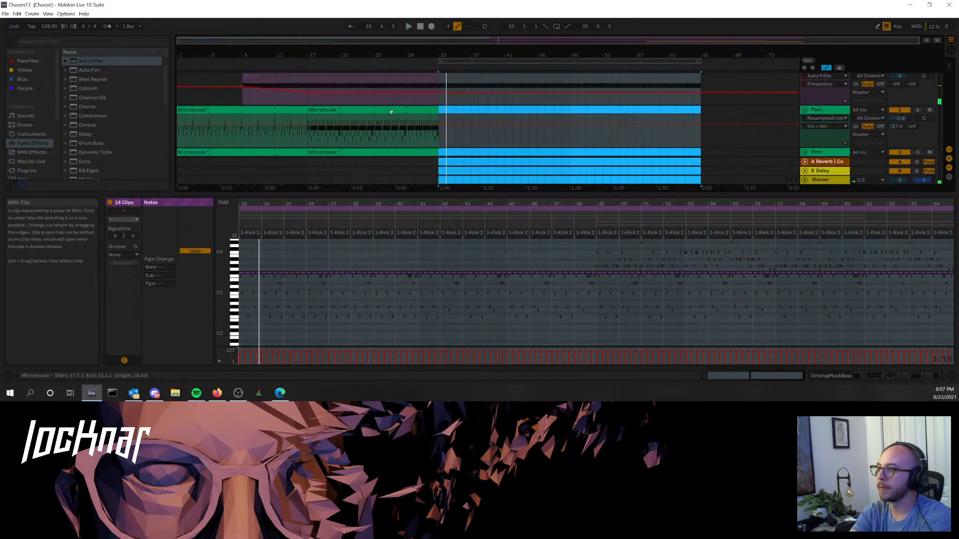
key(space)
- Move the Microhouse clips on both Perc tracks from bar 17 to bar 33, and duplicate them to bar 49
click(392, 110)
shift+click(396, 151)
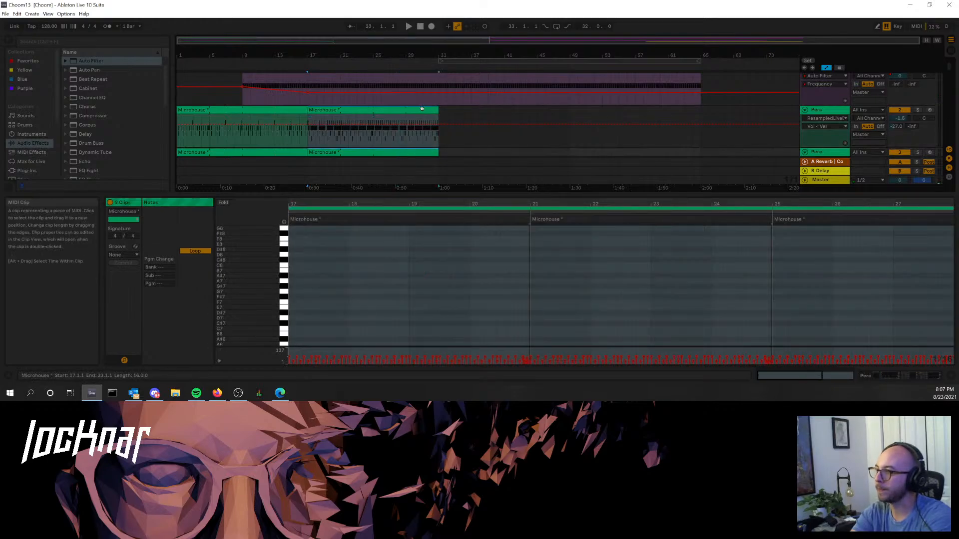
drag(410, 135, 551, 115)
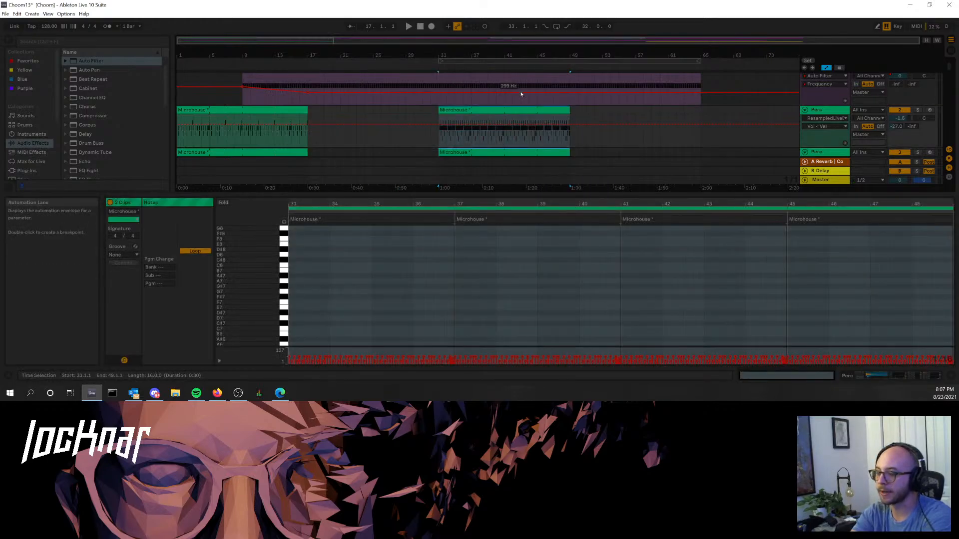
- Play the drop while examining all tracks in the Session View, and return to the Arrangement View
key(space)
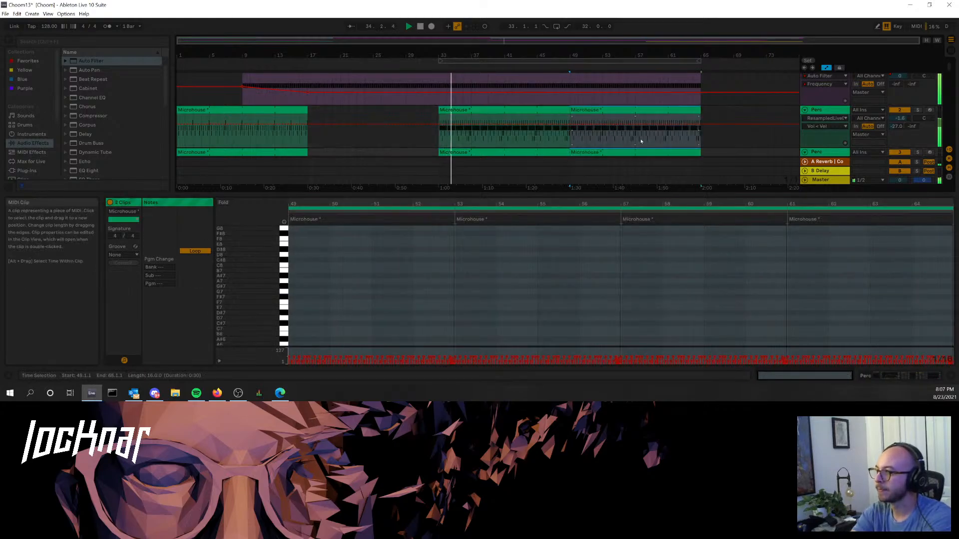
key(Tab)
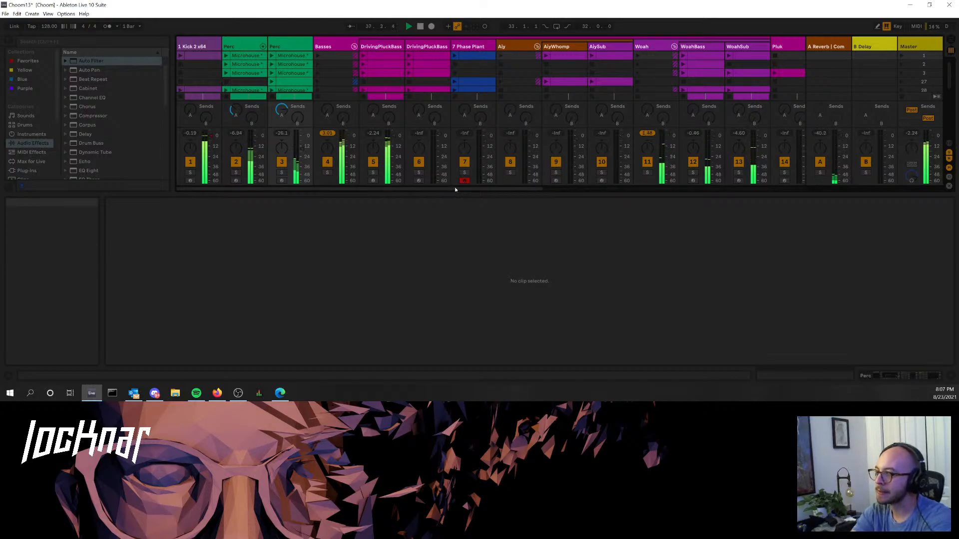
drag(454, 189, 696, 212)
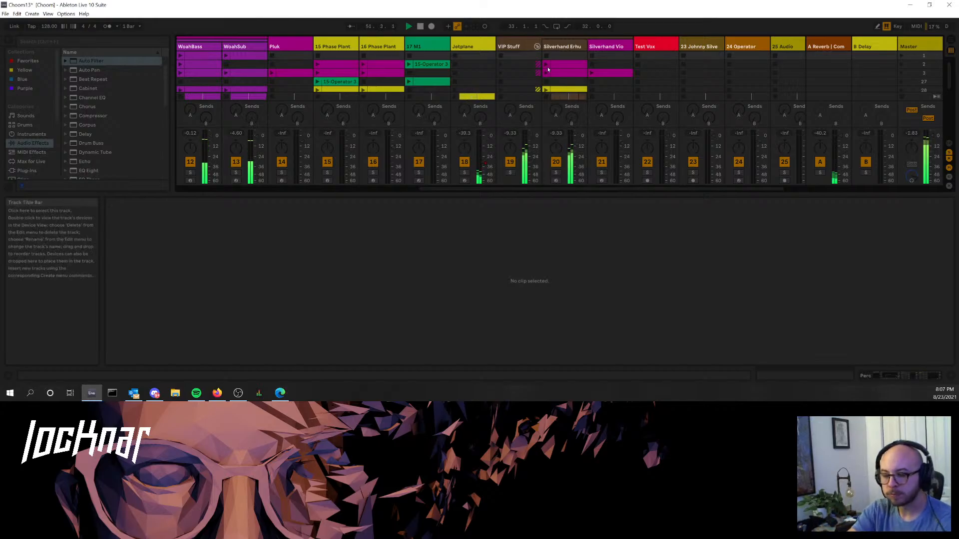
key(Tab)
key(space)
- Inspect the Microhouse and DrivingPluck clips in the arrangement, and play from the unnamed DrivingPluck clip at bar 17
click(528, 110)
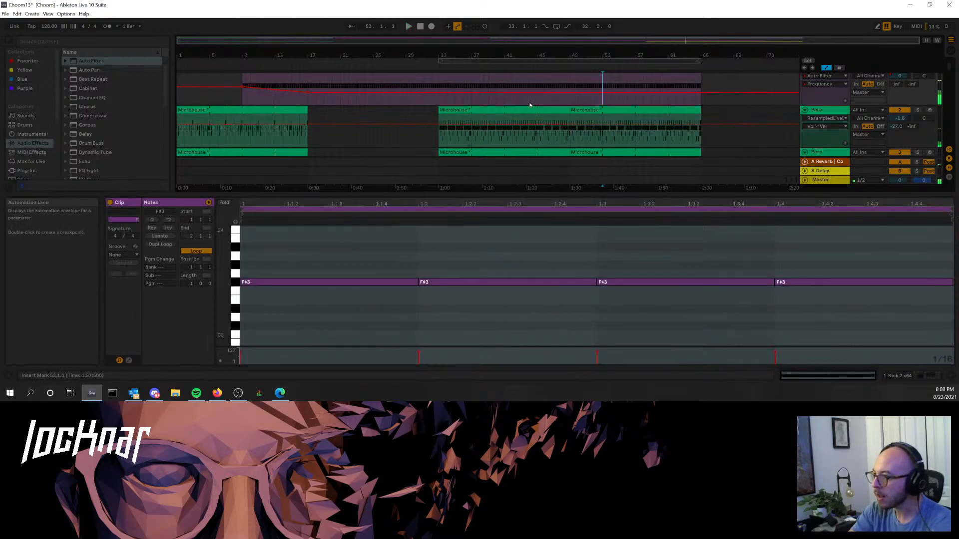
scroll(550, 110, down, 5)
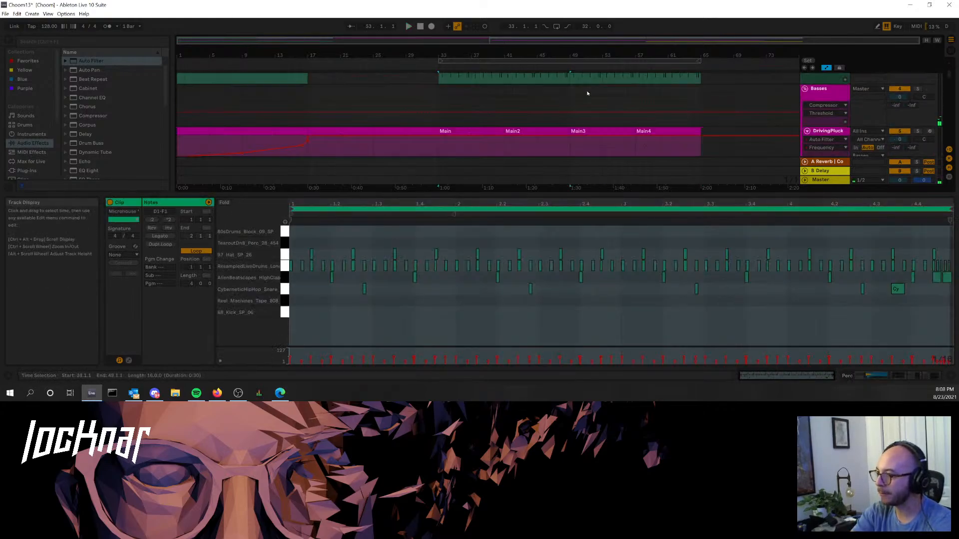
click(579, 110)
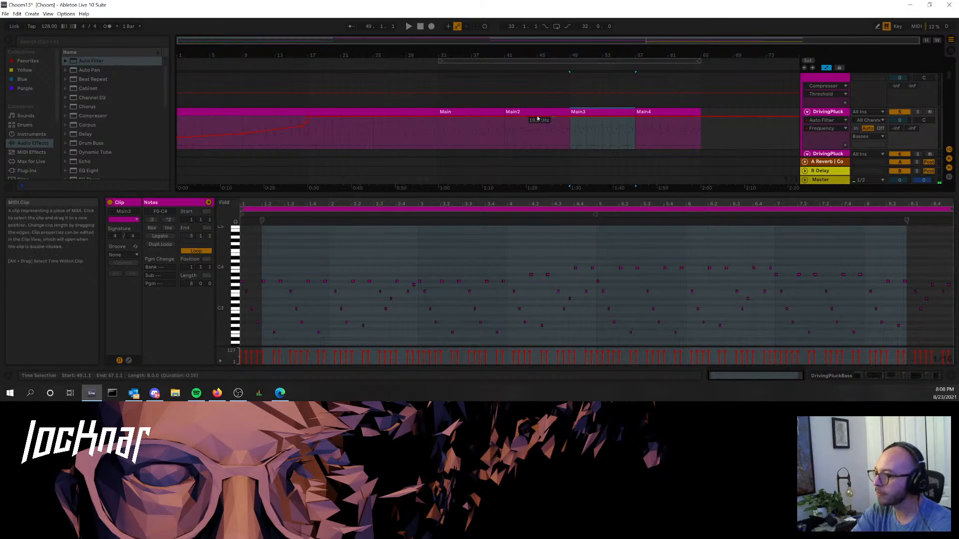
click(470, 114)
mouse_move(533, 113)
mouse_down()
mouse_move(459, 106)
mouse_move(467, 115)
mouse_move(533, 116)
mouse_up()
click(349, 113)
key(space)
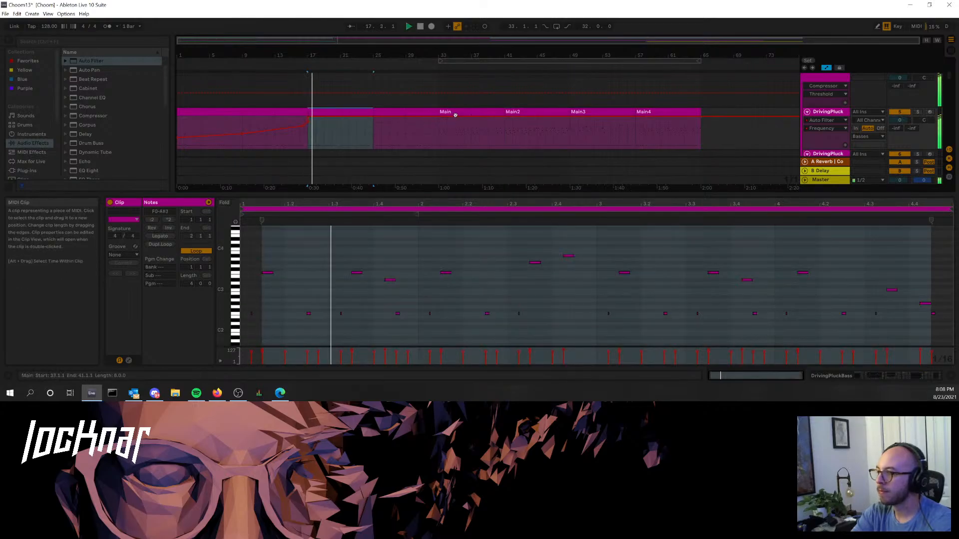
- Move the DrivingPluck clip Main to bar 17 and Main2 to bar 25
click(443, 111)
mouse_move(458, 114)
mouse_down()
mouse_move(325, 114)
mouse_move(440, 113)
mouse_up()
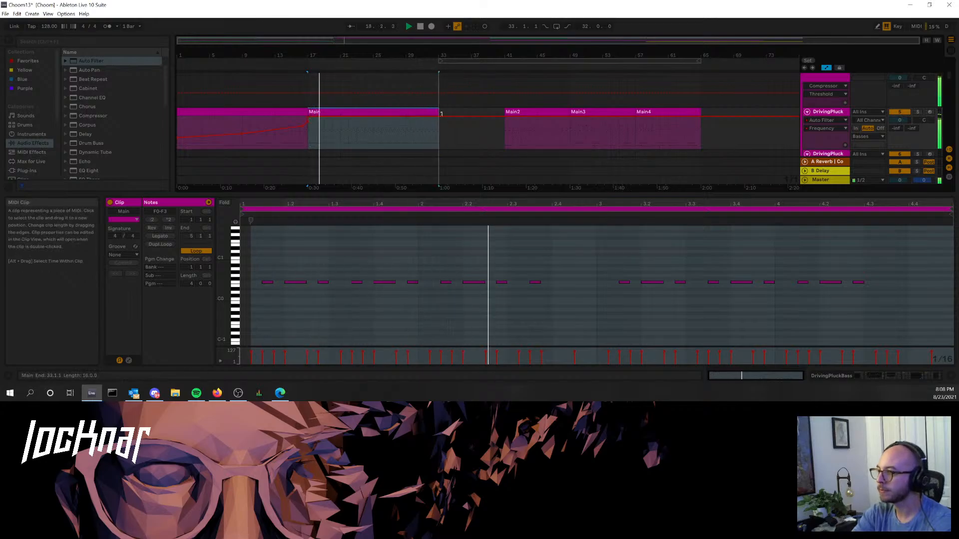
drag(529, 114, 405, 114)
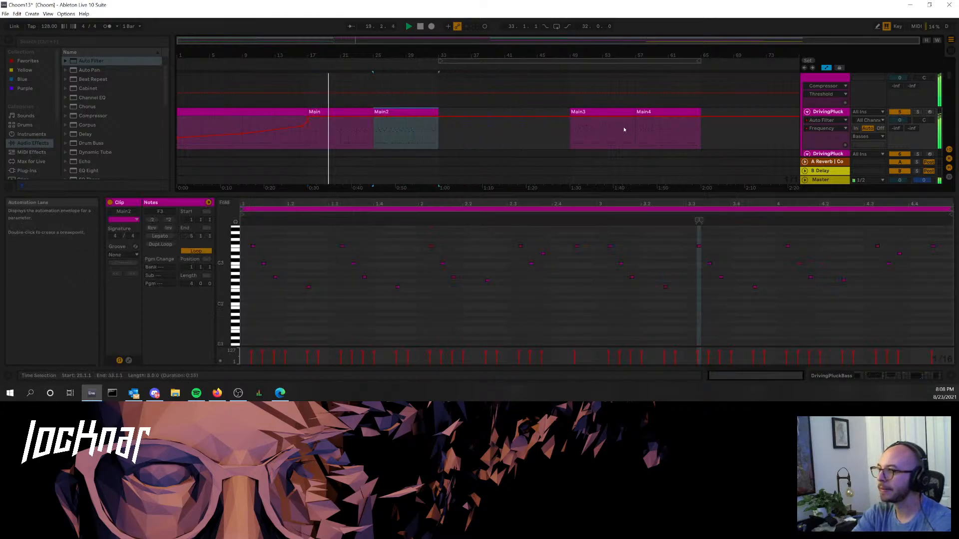
- Move the DrivingPluck clip Main3 to bar 33, duplicate it to bar 41, and play from bar 33
drag(603, 111, 480, 107)
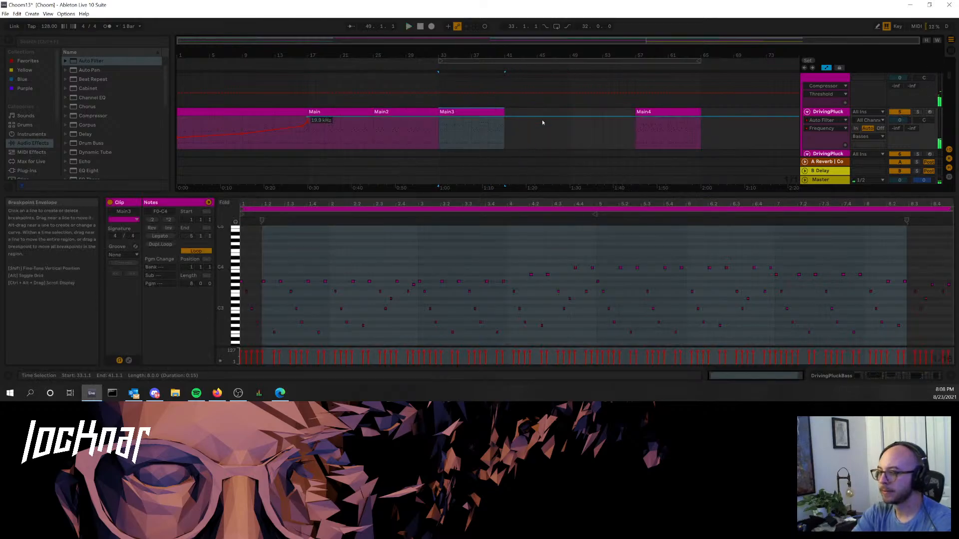
key(ctrl+d)
key(space)
click(436, 85)
key(space)
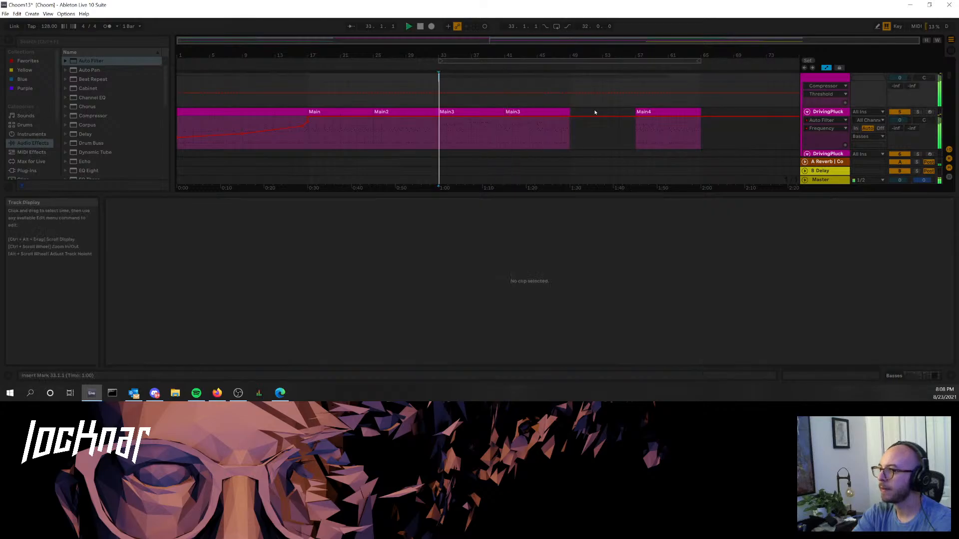
- Copy the DrivingPluck clip Main4 to bar 49, and extend Main3 to bar 49 and the copied Main4 to bar 65
click(547, 111)
drag(656, 111, 619, 121)
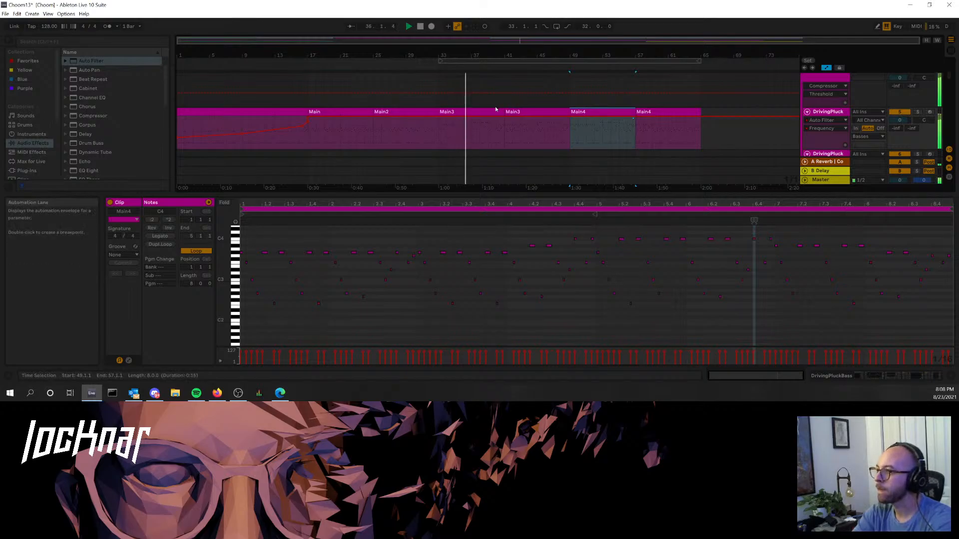
drag(505, 107, 577, 111)
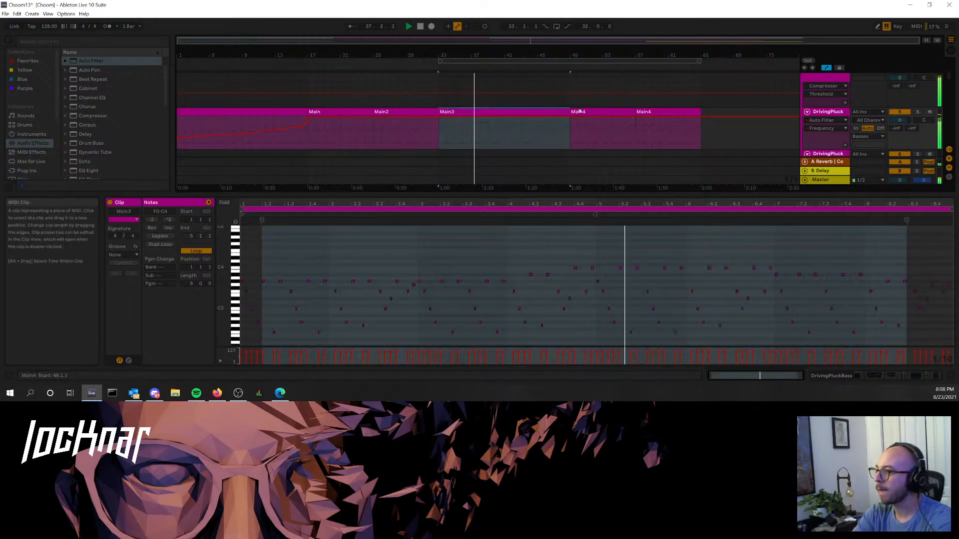
click(636, 112)
drag(636, 110, 708, 110)
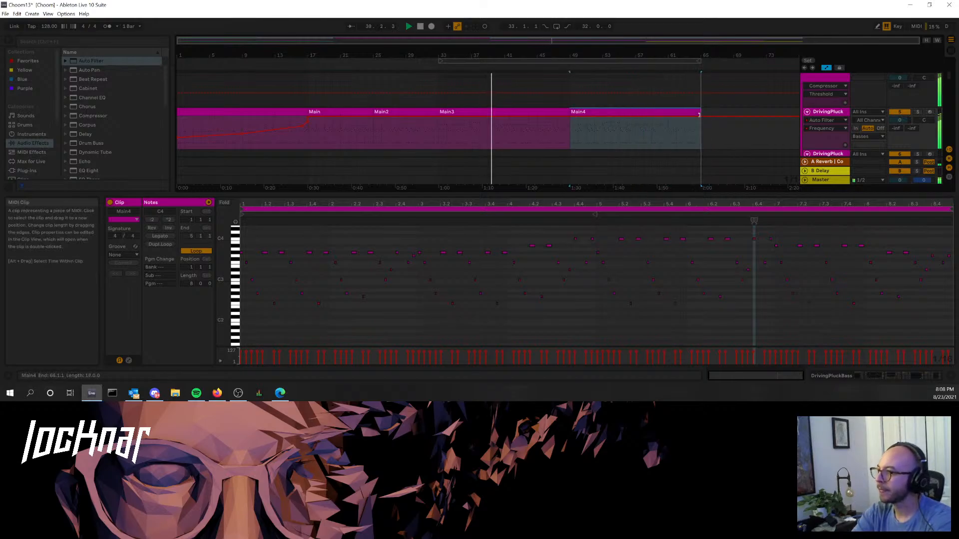
- Lower the starting point of the Jetplane track volume ramp at bar 49, and play from that bar
scroll(552, 114, down, 3)
scroll(559, 114, down, 5)
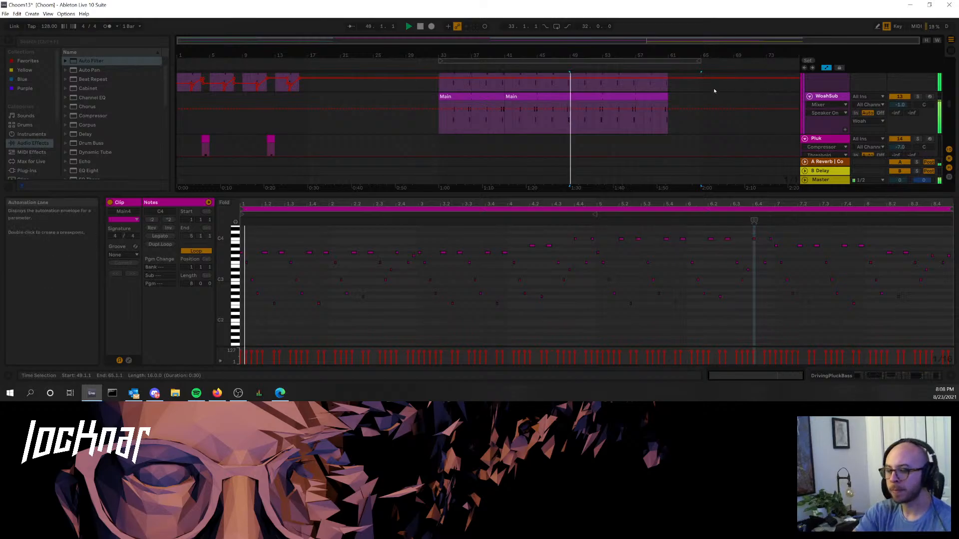
scroll(690, 118, down, 3)
scroll(685, 116, down, 5)
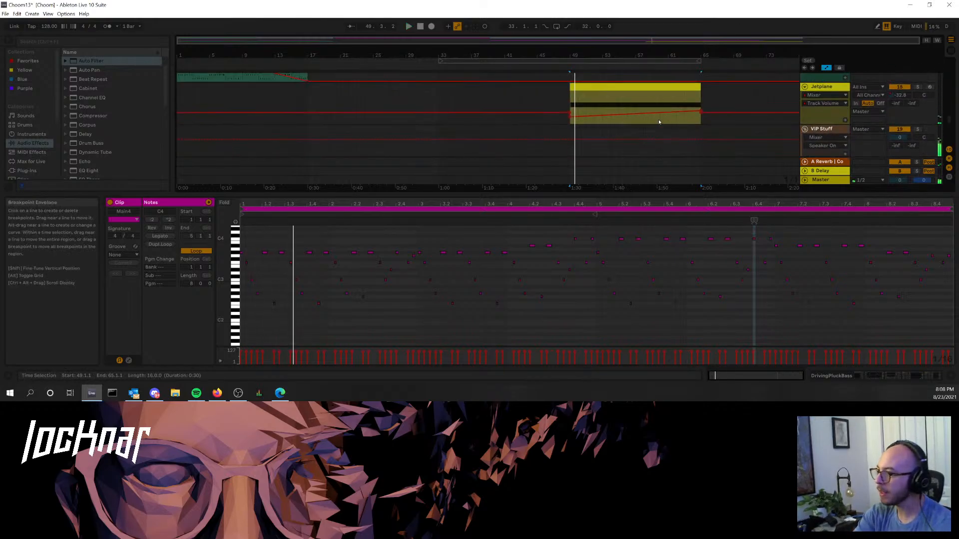
click(644, 106)
scroll(644, 106, up, 3)
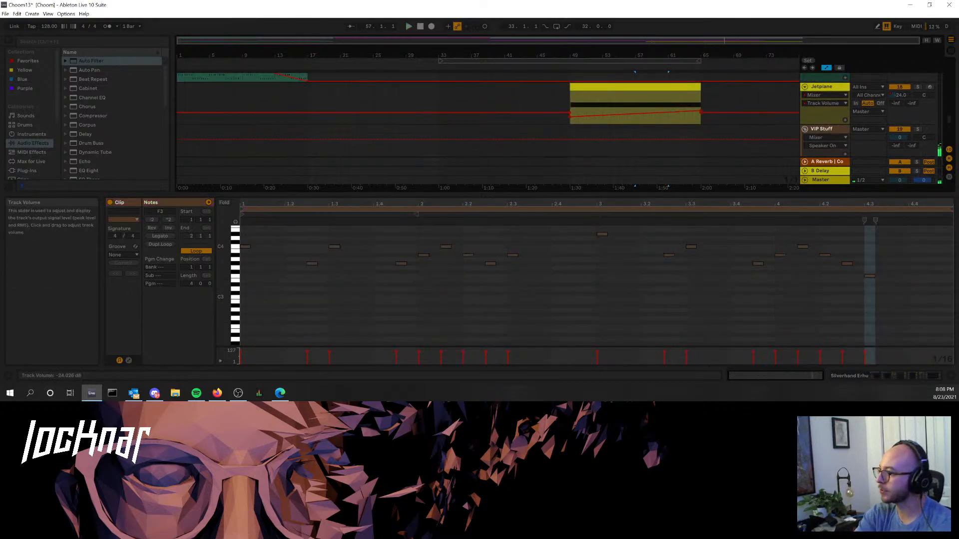
click(571, 120)
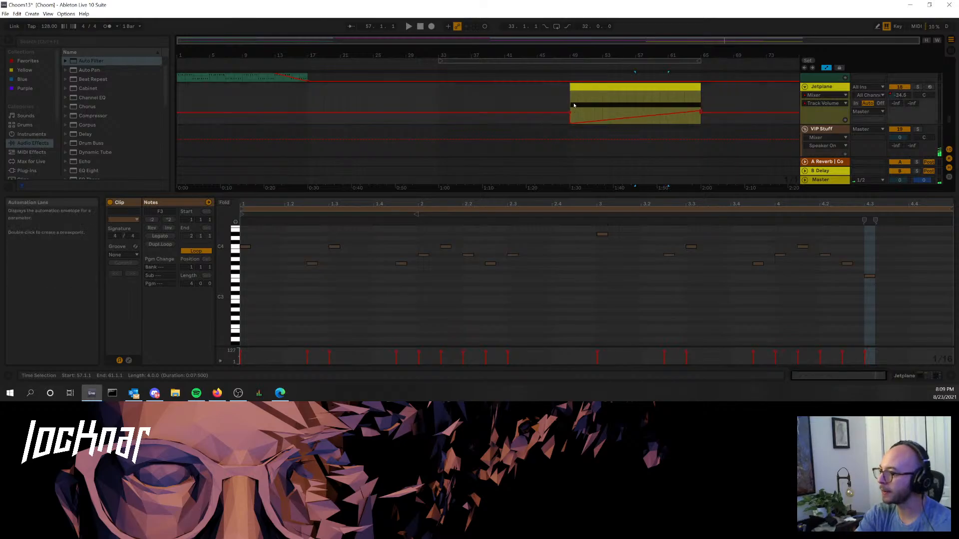
key(space)
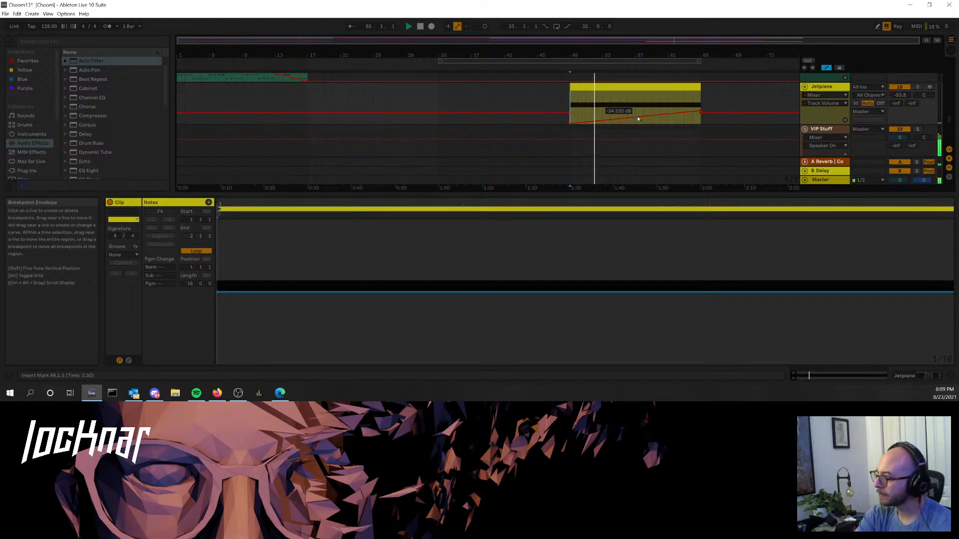
- Play the arrangement from several points between bar 33 and bar 48 to hear the lead-in to the Silverhand Erhu clips
scroll(636, 115, down, 3)
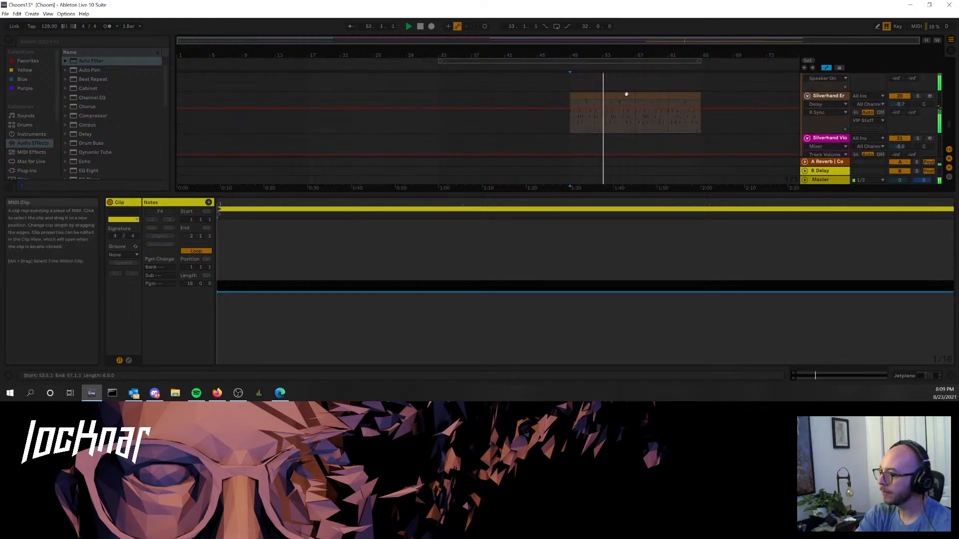
click(438, 95)
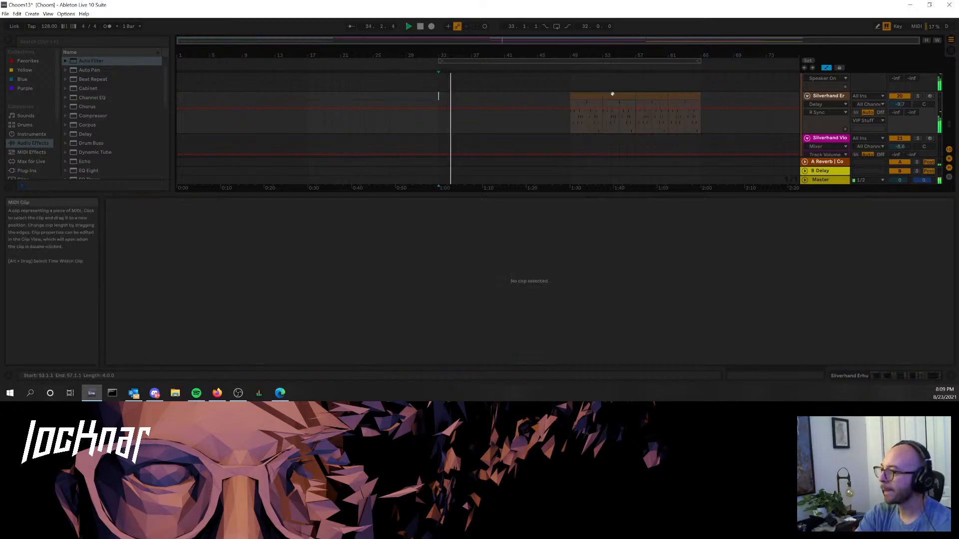
click(613, 94)
key(space)
click(446, 95)
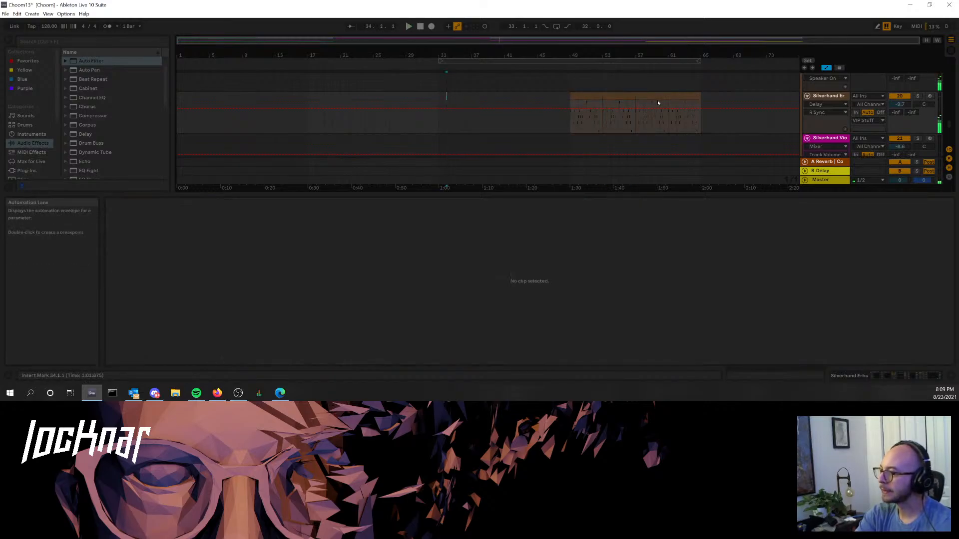
key(space)
click(529, 95)
key(space)
key(space)
key(space)
key(space)
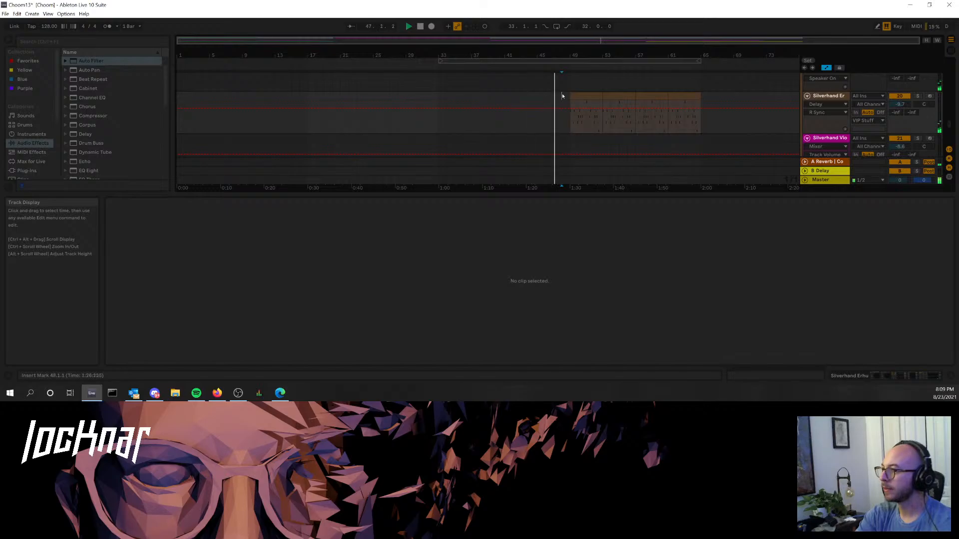
- Move the four Silverhand Erhu clips from bar 49 to bar 33 and play from there
click(646, 96)
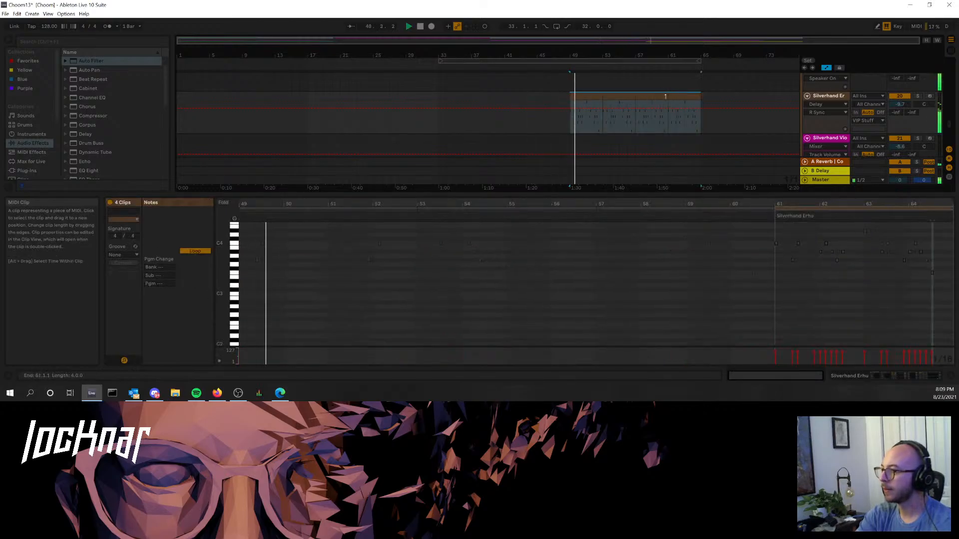
key(space)
drag(667, 100, 534, 102)
key(space)
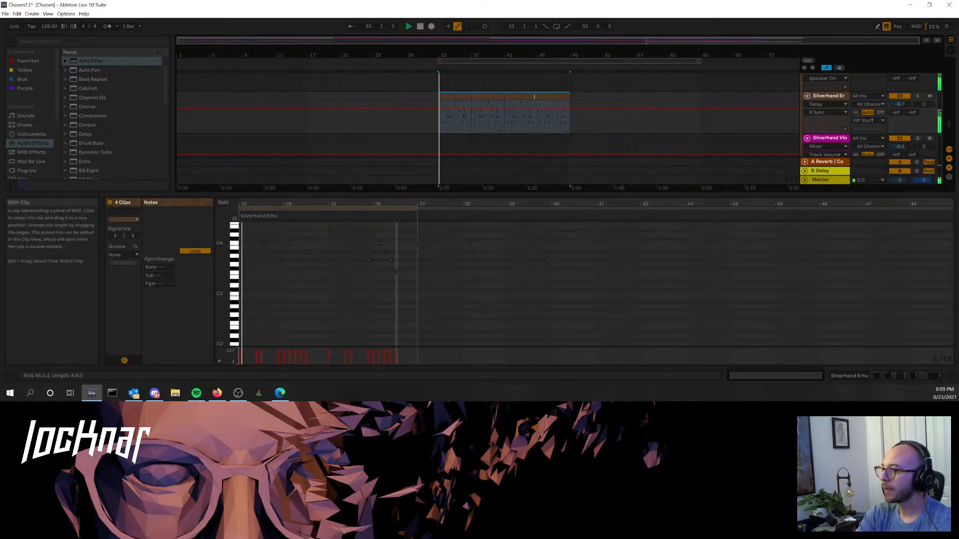
- Delete the Silverhand Erhu clips between bars 33 and 49
scroll(537, 100, up, 6)
scroll(615, 106, down, 5)
scroll(616, 106, down, 1)
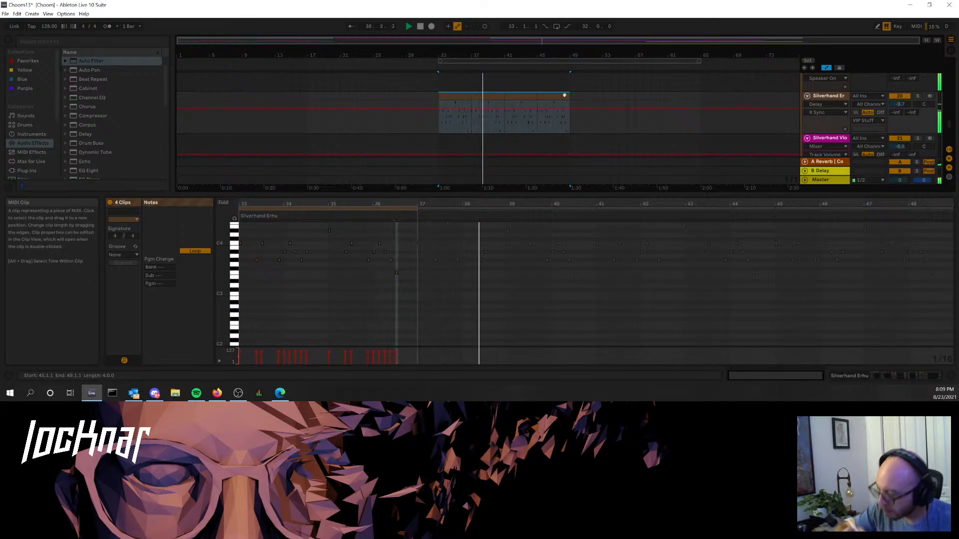
click(487, 93)
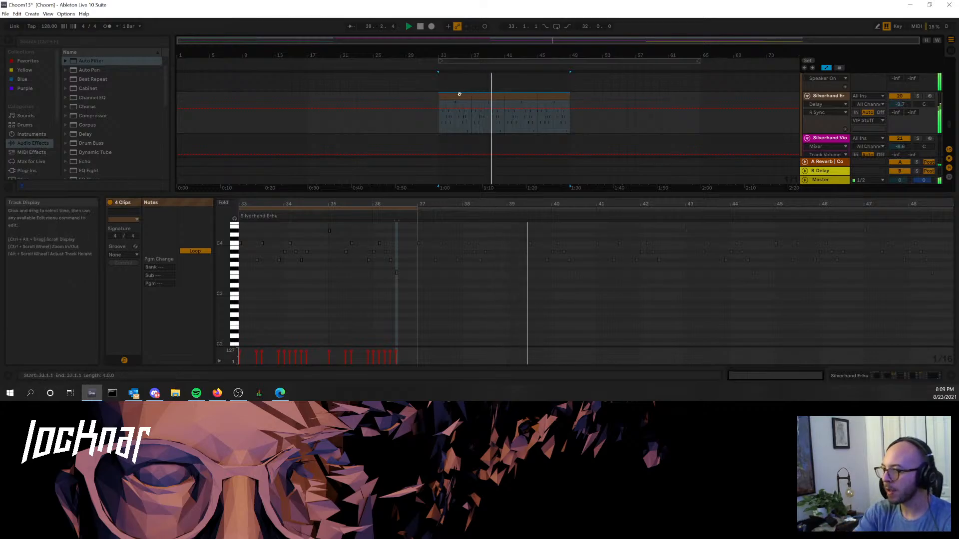
key(Delete)
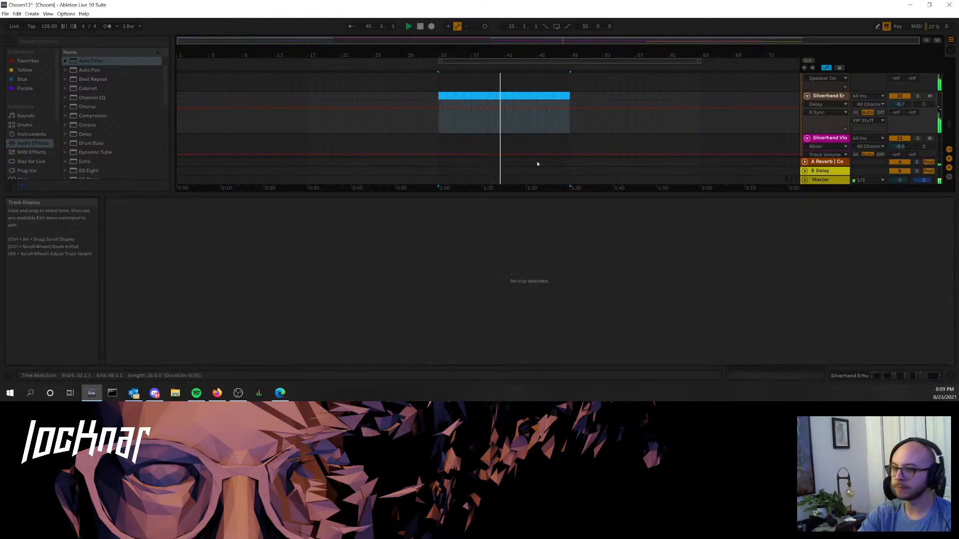
click(566, 58)
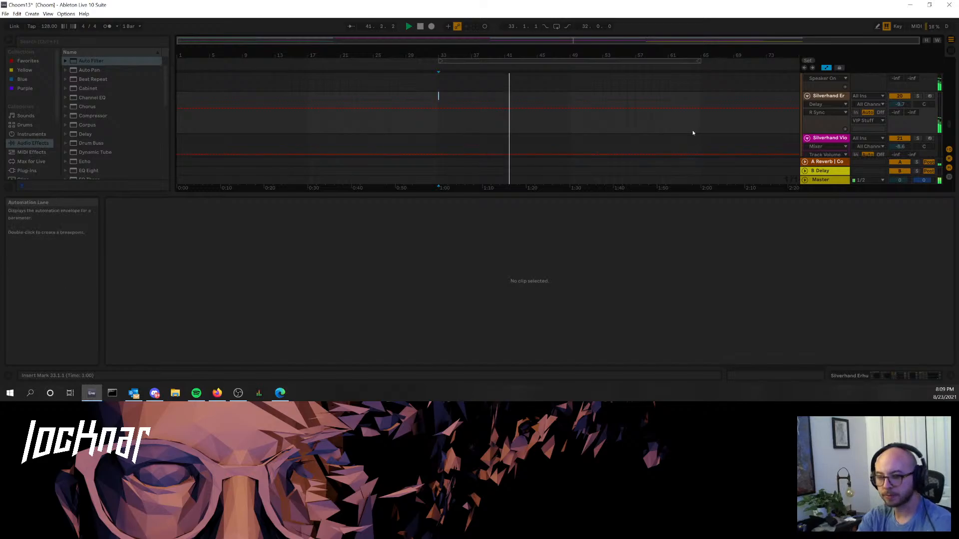
- Examine the Jetplane, Woah and Aly tracks around bar 49 while the arrangement plays
scroll(604, 97, up, 5)
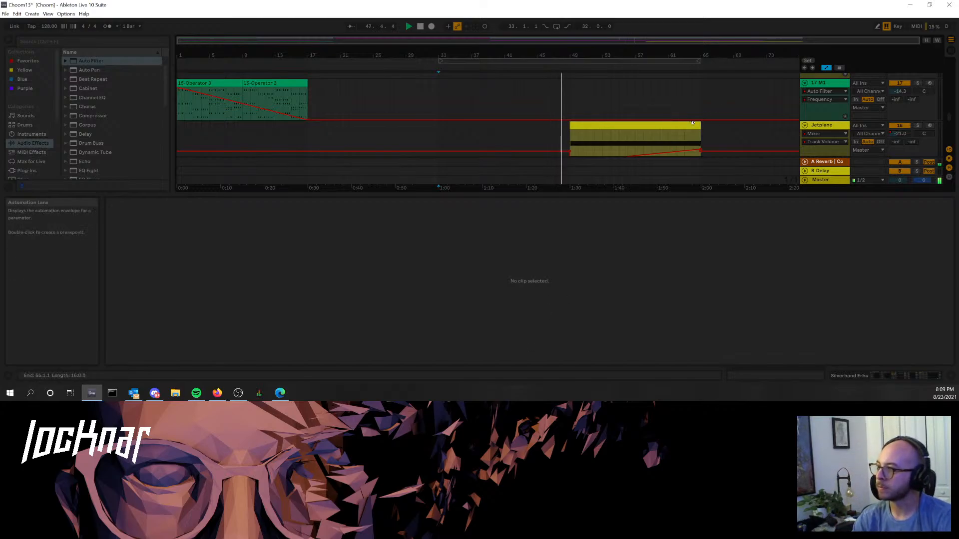
scroll(644, 115, down, 2)
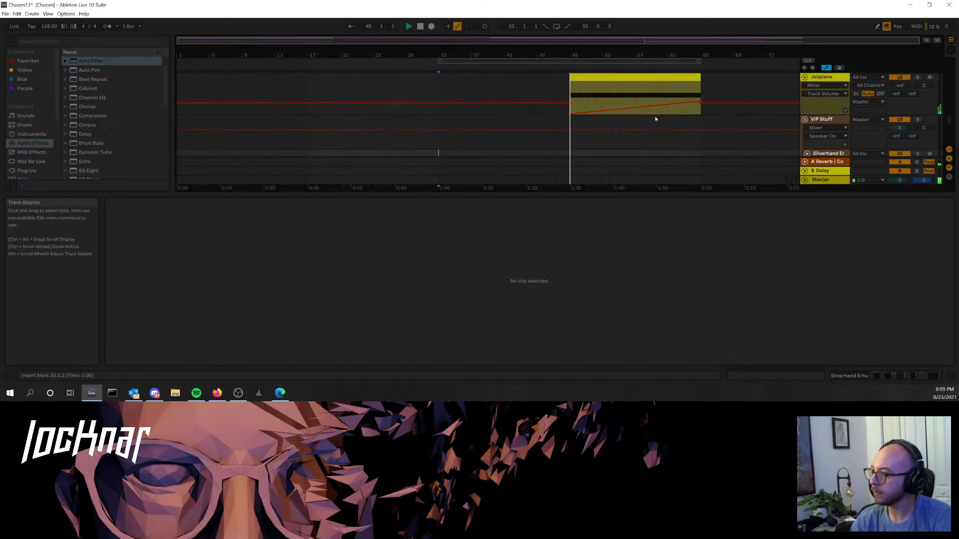
scroll(649, 115, down, 4)
scroll(630, 114, up, 4)
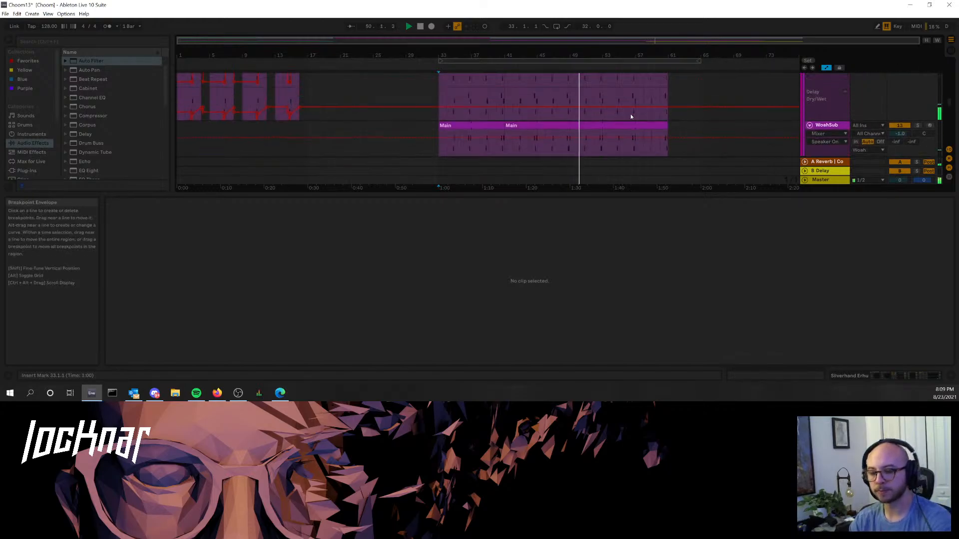
scroll(550, 118, up, 4)
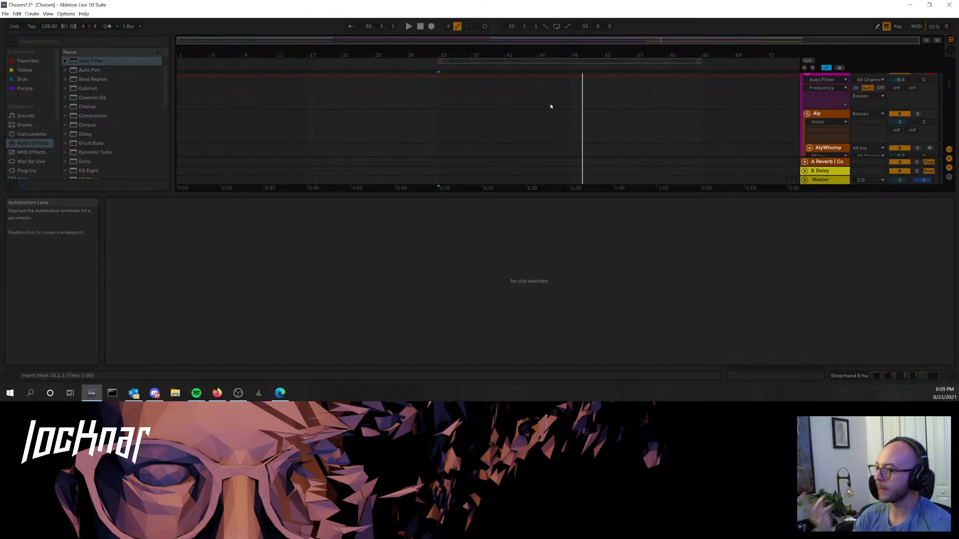
- Switch to an enlarged Session View, audition the Silverhand Erhu clip in scene 10, and look through the melodic clips
key(Tab)
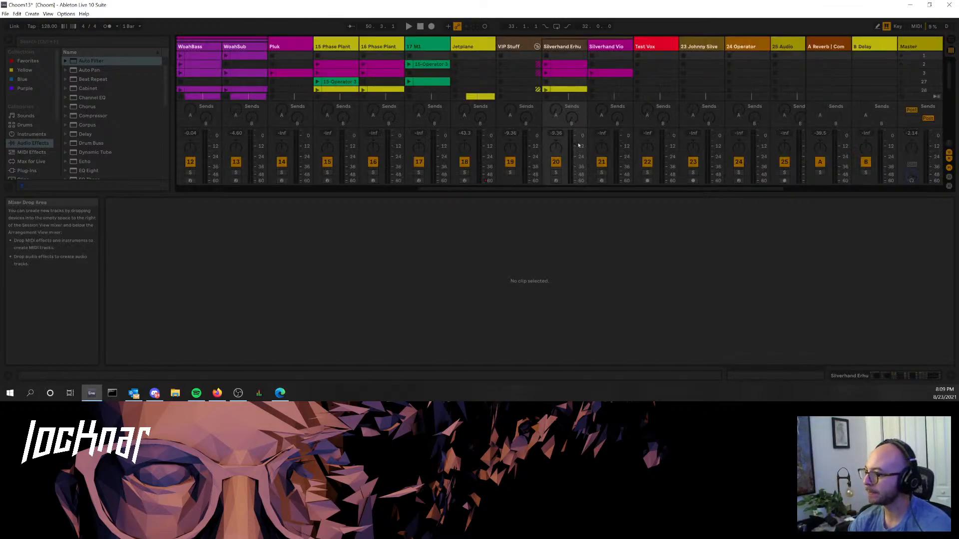
drag(562, 190, 609, 267)
scroll(596, 60, down, 4)
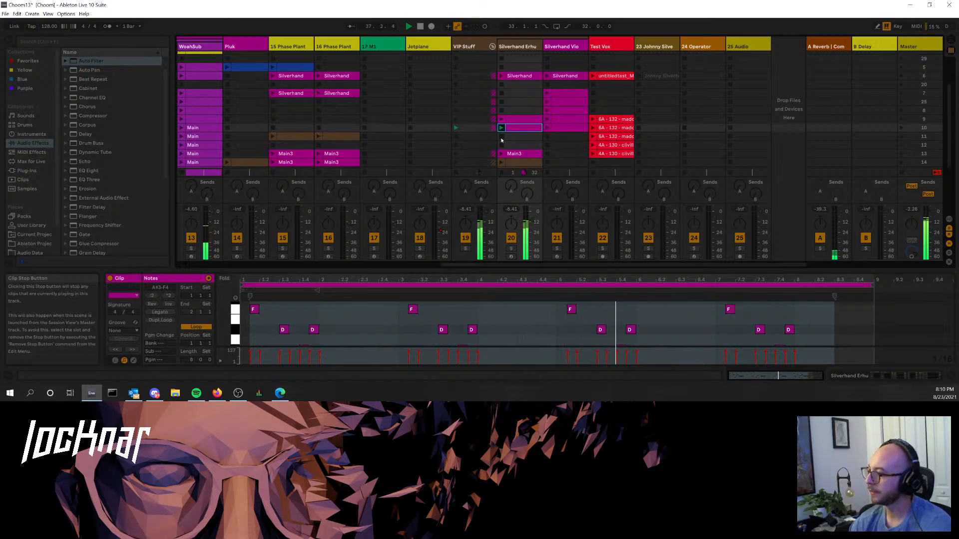
scroll(502, 136, down, 3)
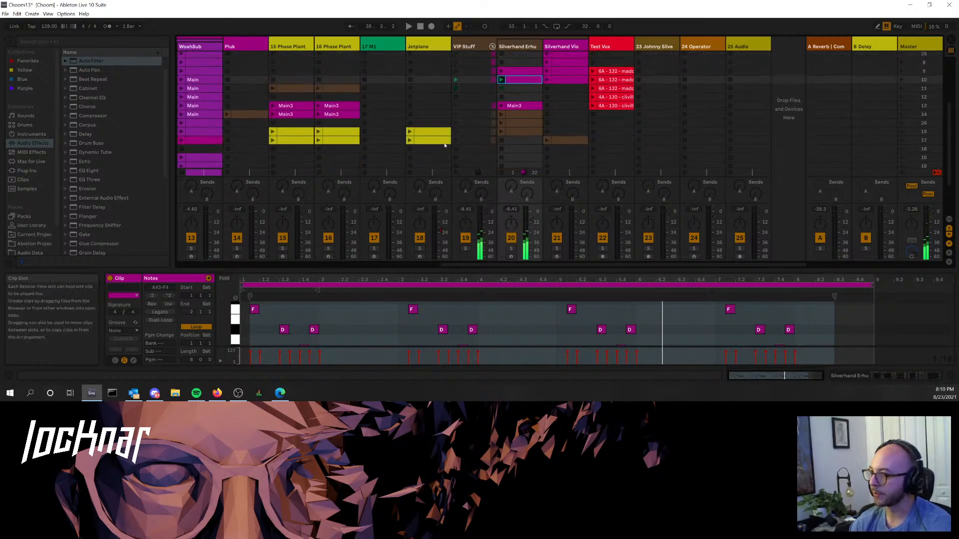
scroll(465, 145, up, 2)
scroll(467, 139, up, 4)
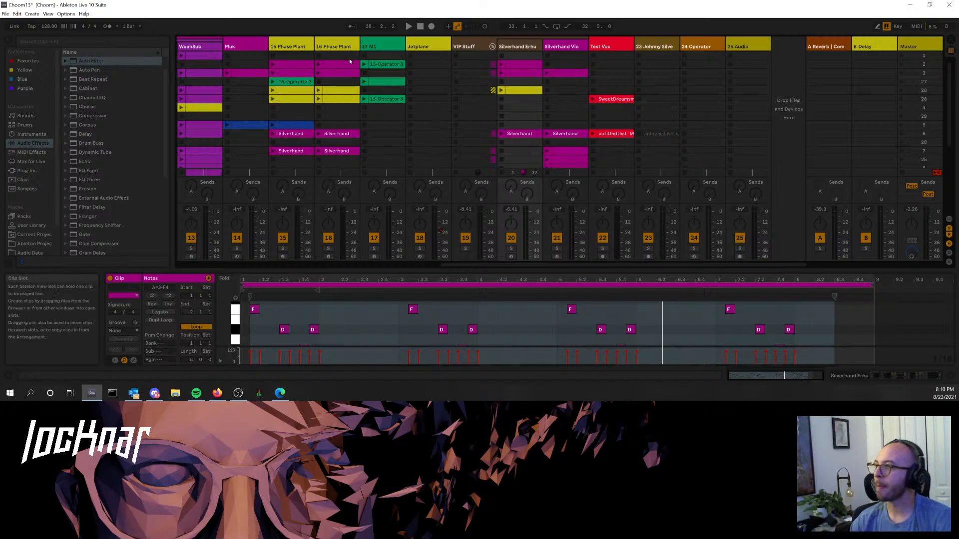
- Audition clips on the 15 Phase Plant, Pluk and 17 M1 tracks, and return to the Arrangement View
click(273, 90)
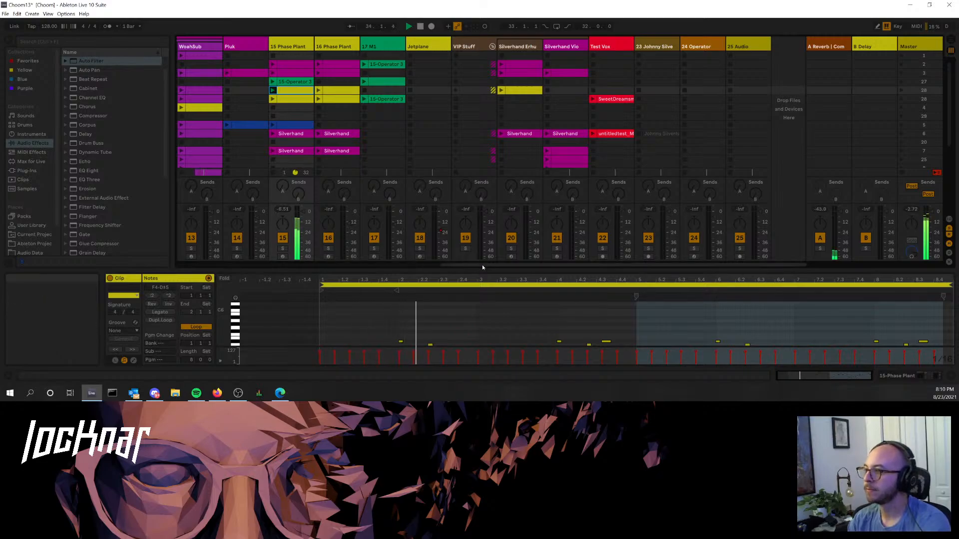
drag(482, 265, 425, 265)
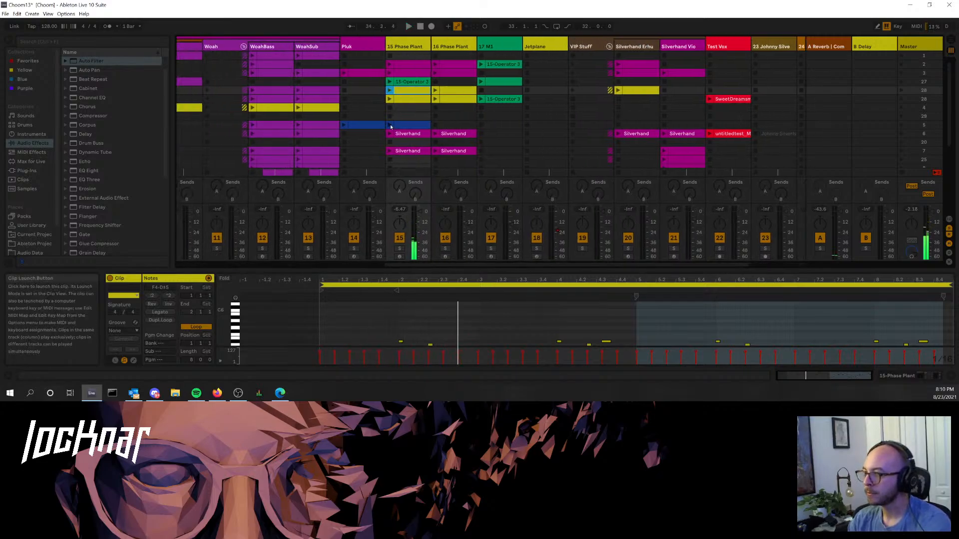
click(390, 125)
key(space)
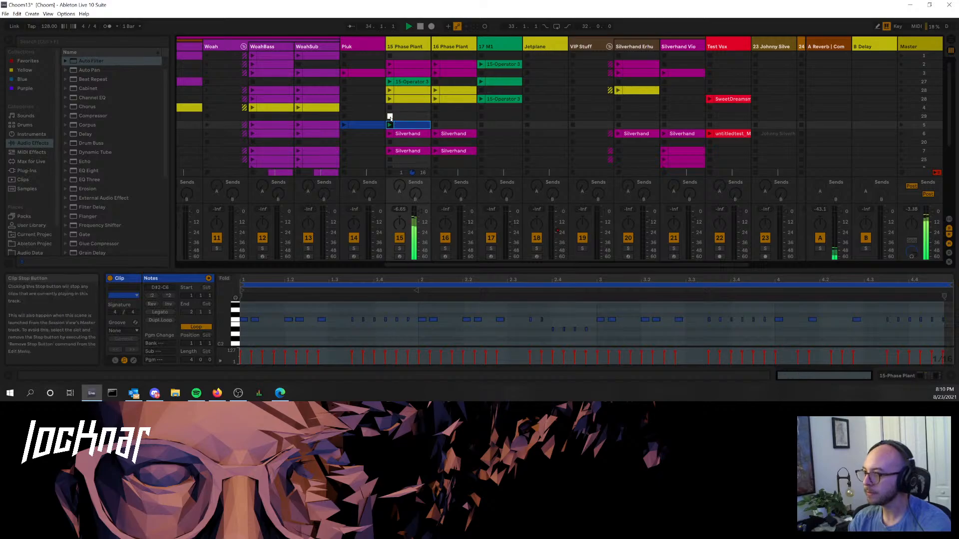
click(390, 117)
click(344, 125)
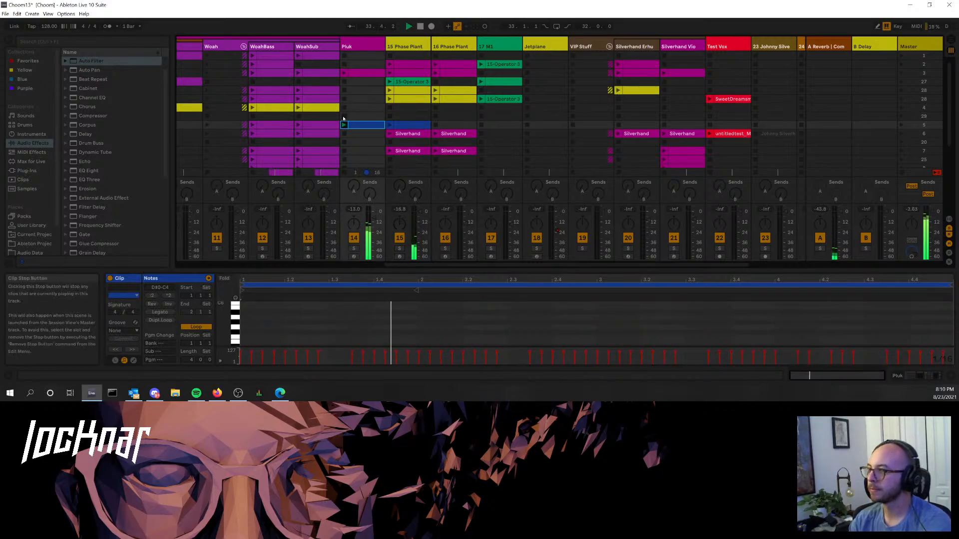
click(389, 133)
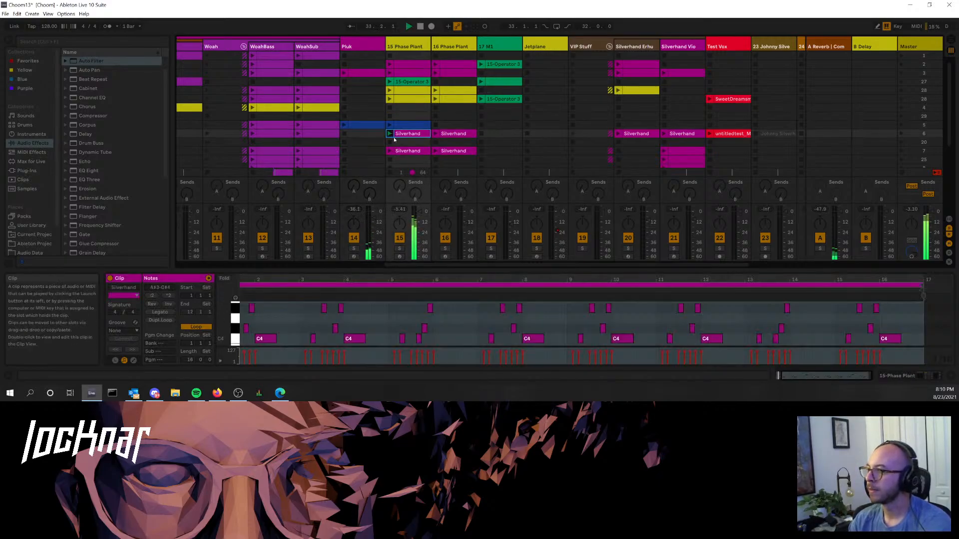
click(483, 64)
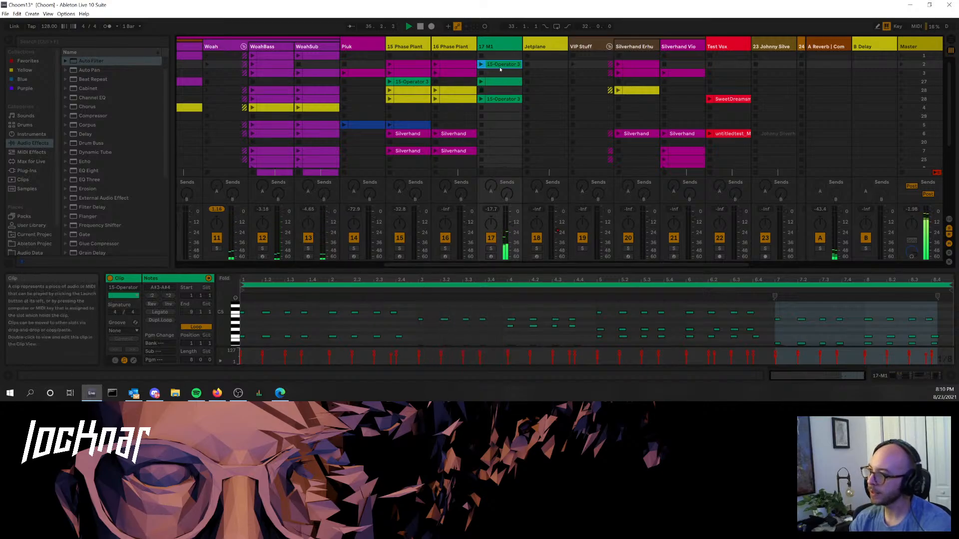
key(Tab)
scroll(449, 165, down, 10)
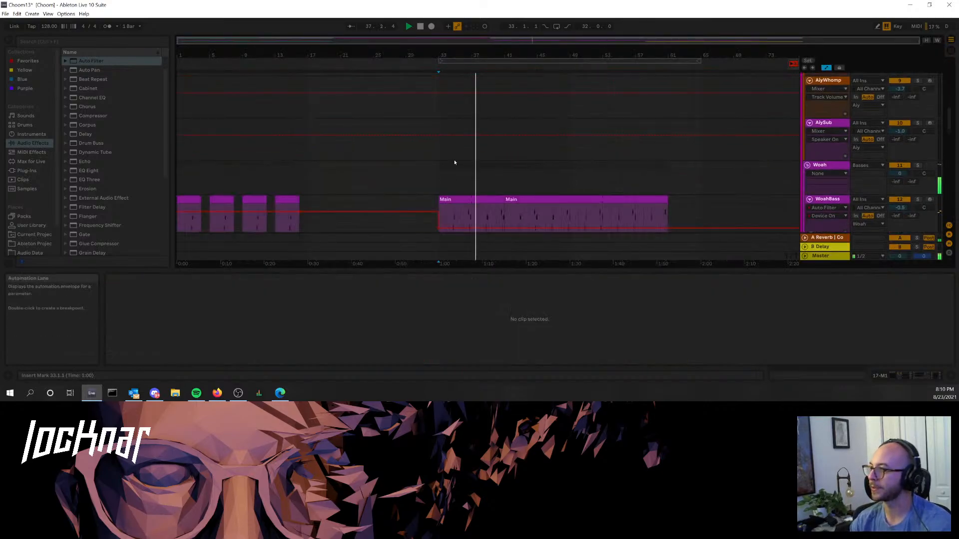
- Place the 15-Operator clip on the 17 M1 track from bar 41 to bar 65 and restore arrangement playback
scroll(445, 171, down, 3)
click(446, 148)
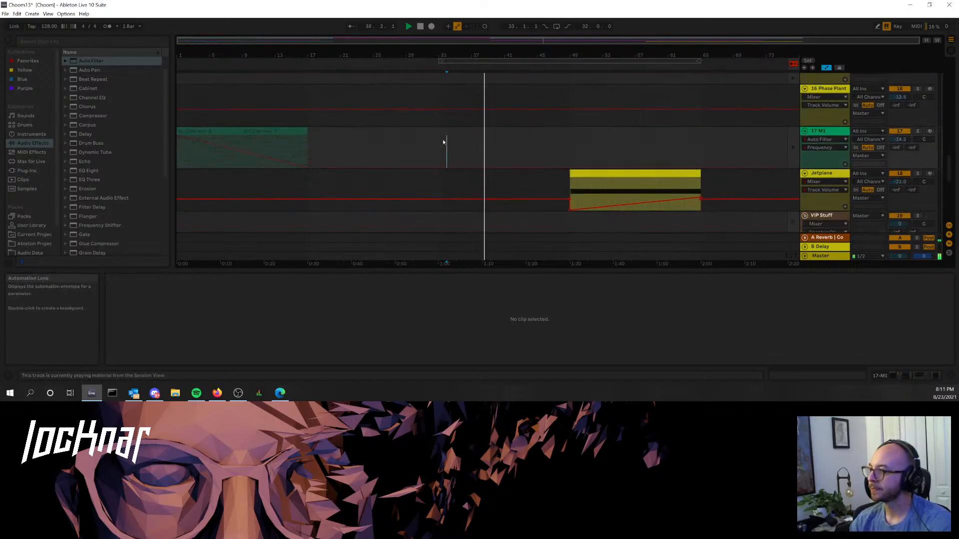
click(503, 132)
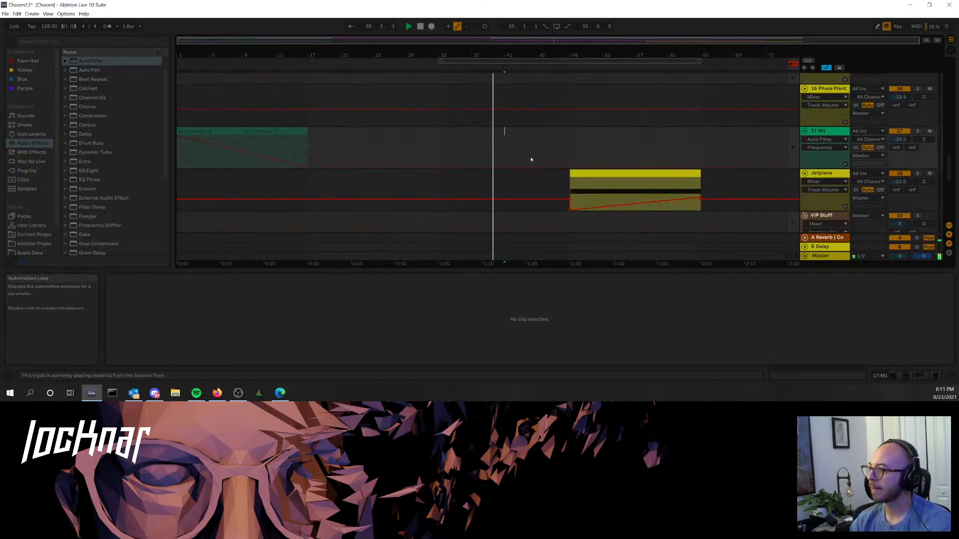
key(ctrl+v)
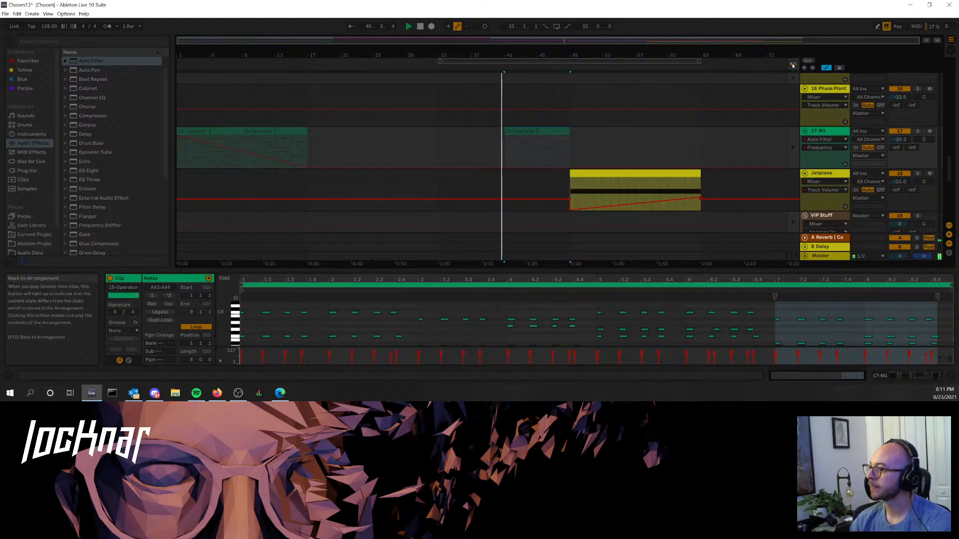
click(793, 64)
drag(566, 128, 701, 128)
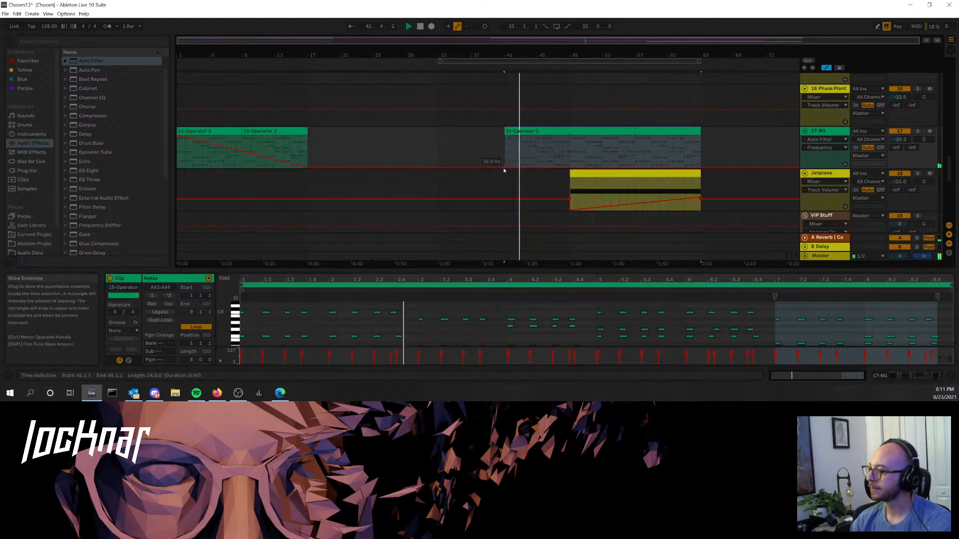
- Automate the 17 M1 Auto Filter frequency to rise between bars 41 and 49, and extend the clip's start back to bar 33
click(505, 168)
drag(571, 168, 570, 135)
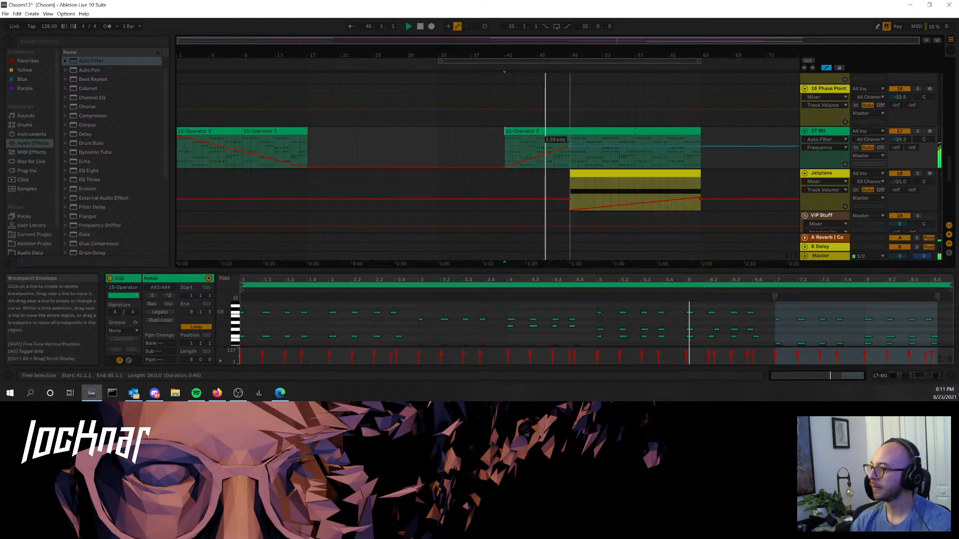
drag(505, 131, 439, 132)
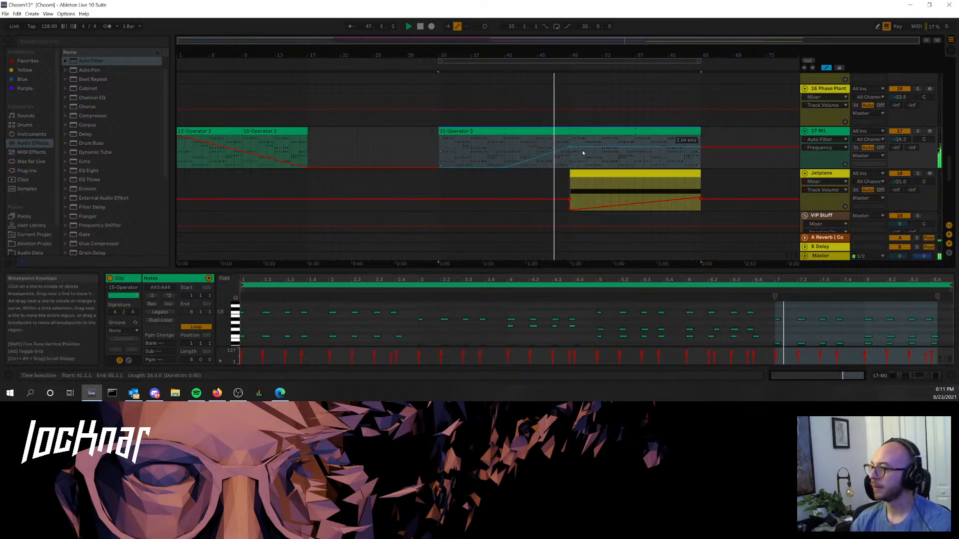
click(561, 149)
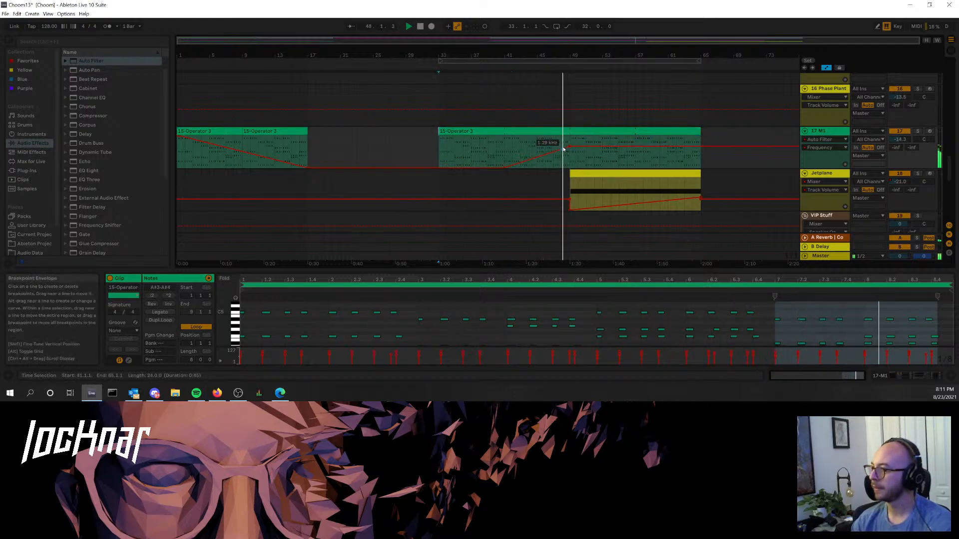
drag(570, 146, 570, 136)
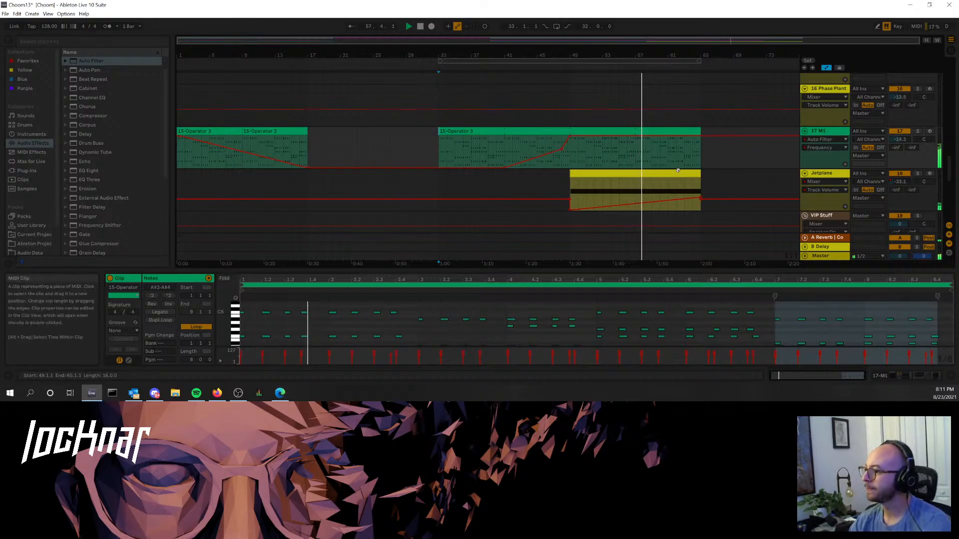
- Stop playback and delete the 17 M1 clip between bars 33 and 65
click(575, 132)
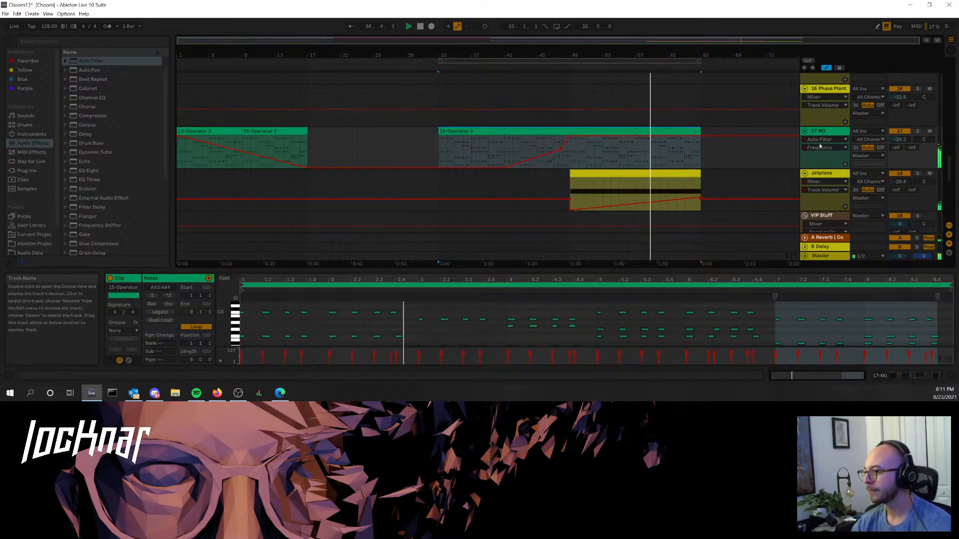
key(space)
key(Delete)
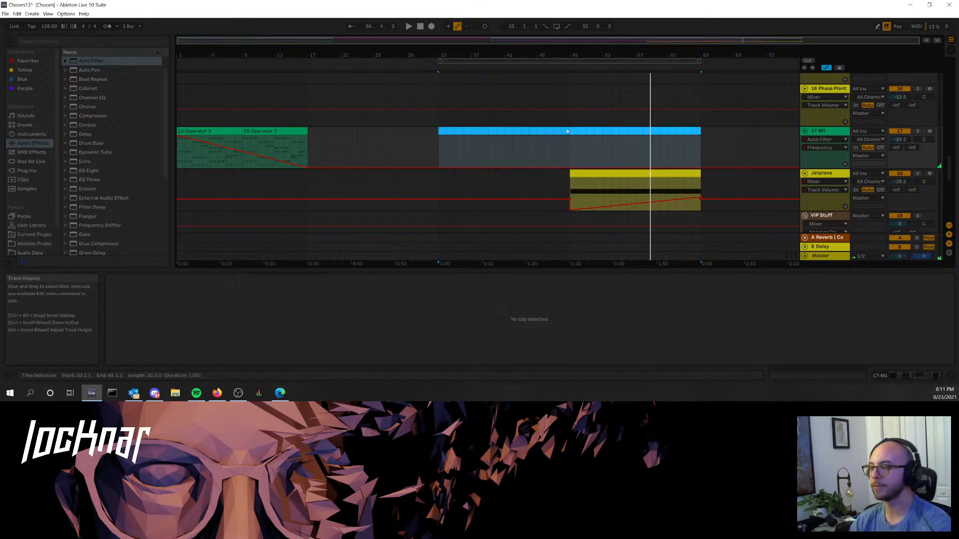
- Play from bar 1 and lengthen the 17 M1 Auto Filter frequency fall so it bottoms out around bar 23
click(219, 147)
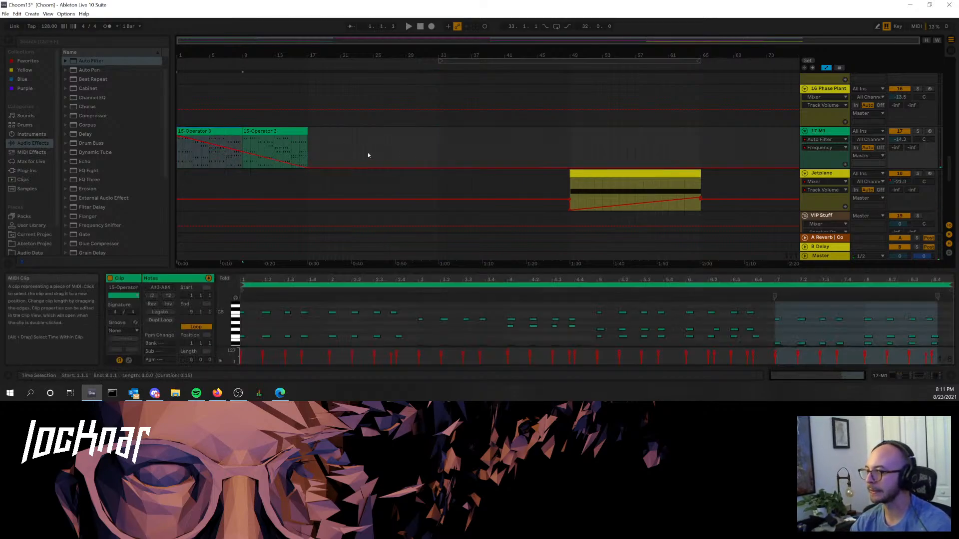
key(space)
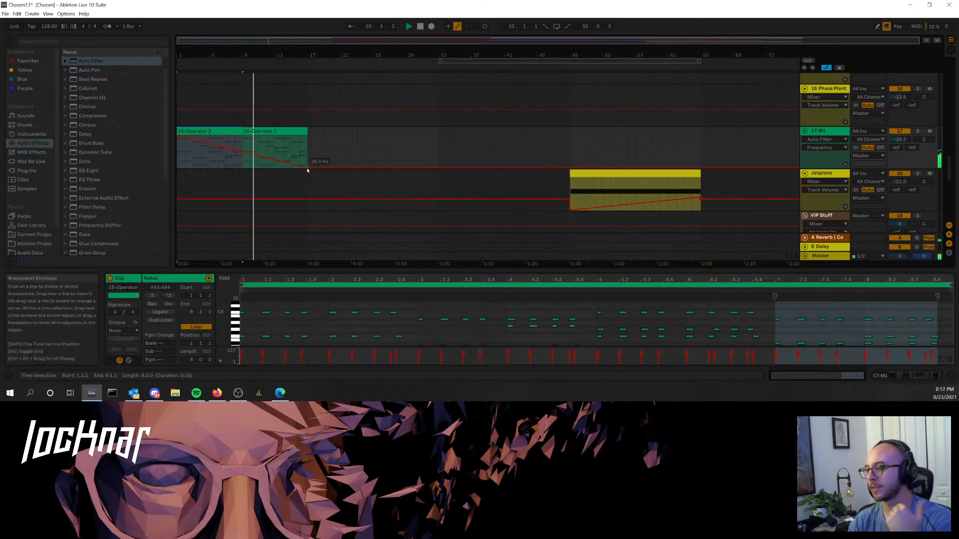
drag(307, 167, 309, 158)
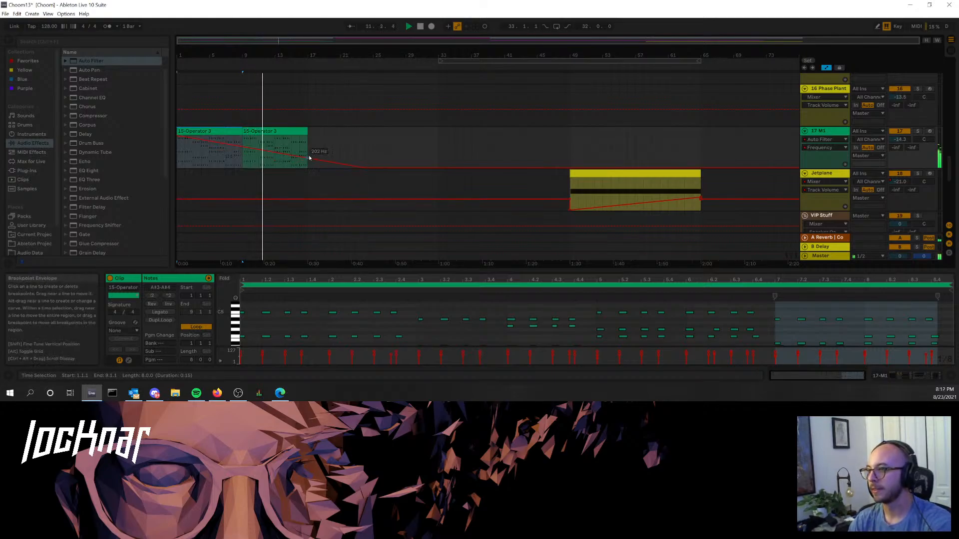
click(310, 135)
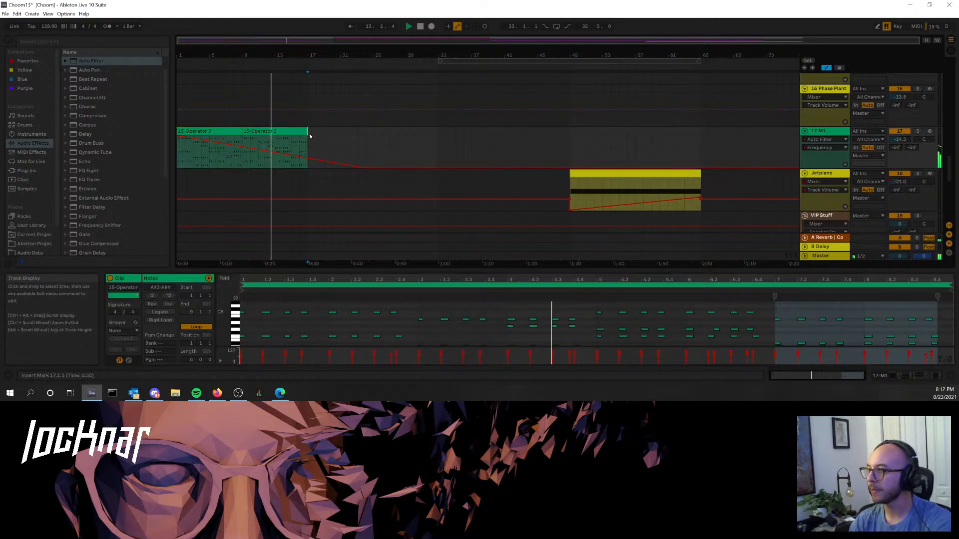
- Shorten the opening Microhouse clip on the upper Perc track so that it ends at bar 9
scroll(358, 202, up, 8)
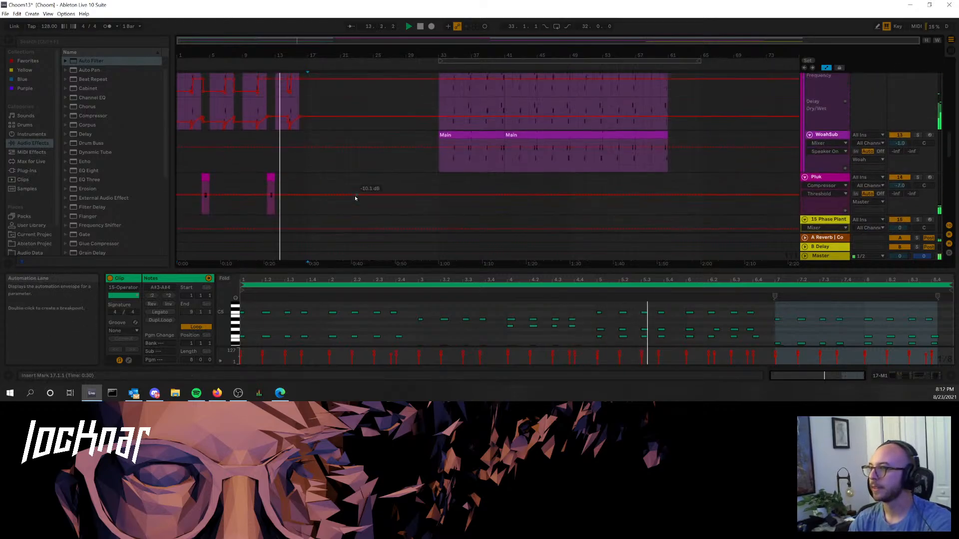
scroll(358, 190, up, 4)
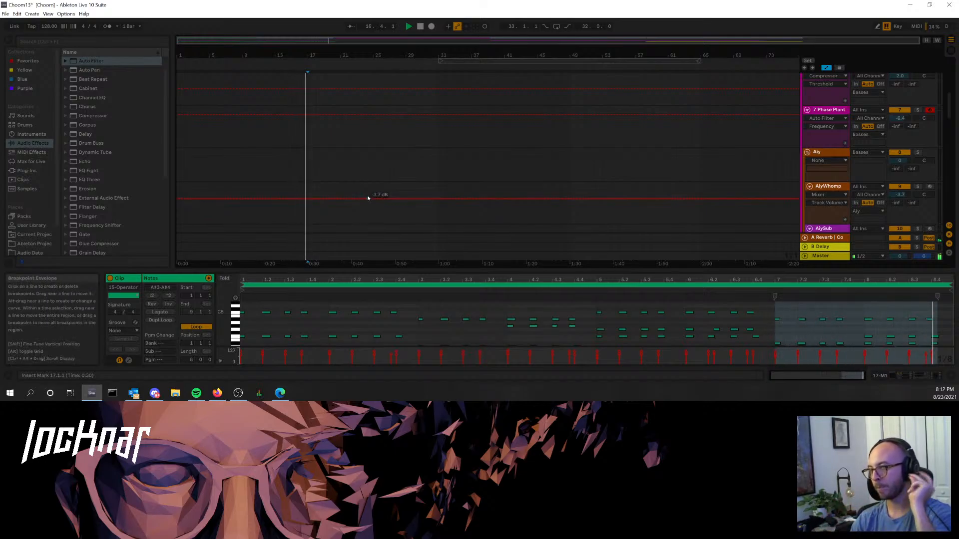
scroll(379, 170, up, 5)
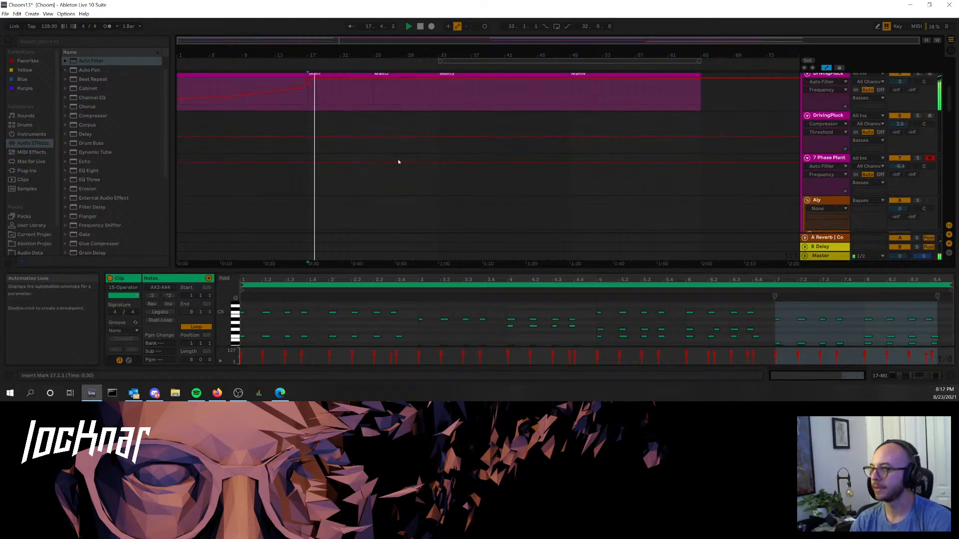
scroll(400, 152, up, 3)
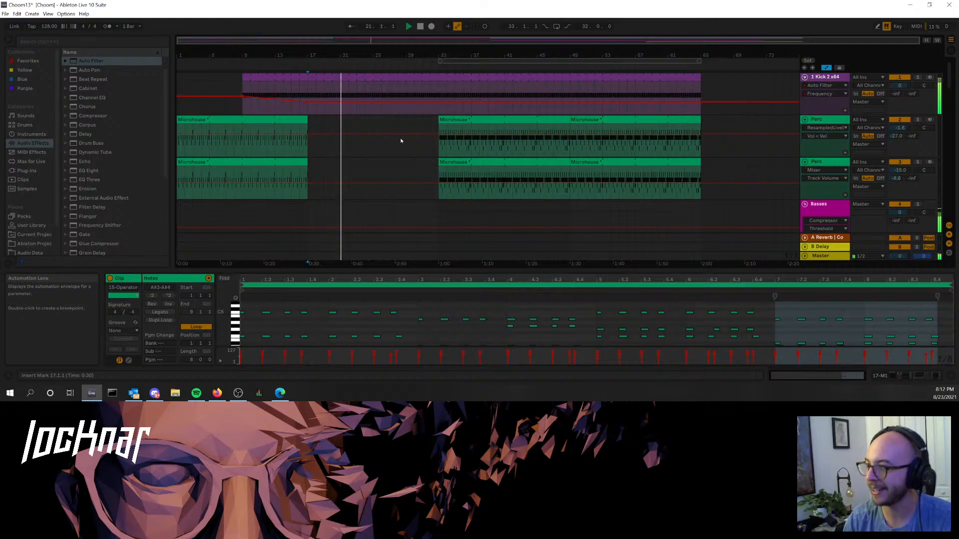
click(285, 124)
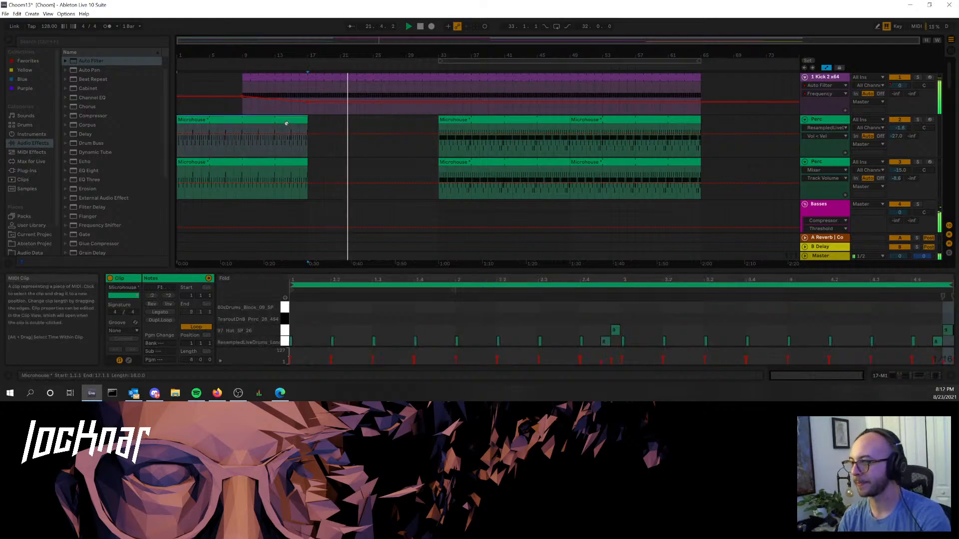
click(288, 163)
key(space)
key(space)
drag(306, 123, 243, 150)
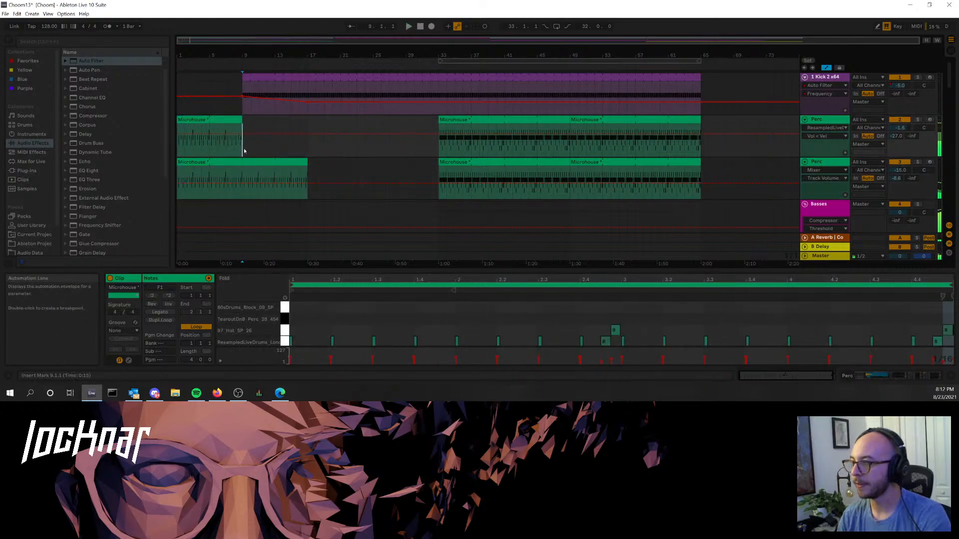
- Shorten the lower Perc track's opening clip to bar 9 and copy both eight-bar Microhouse clips to bar 17
click(301, 162)
drag(305, 164, 353, 164)
click(228, 120)
shift+click(221, 161)
key(space)
key(space)
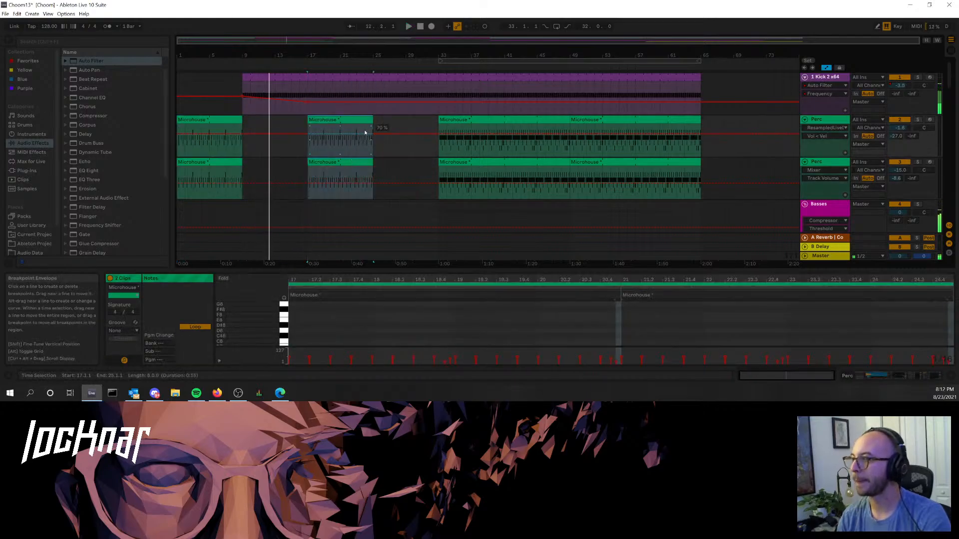
- Audition alternative Microhouse clips on both Perc tracks in the Session View
key(Tab)
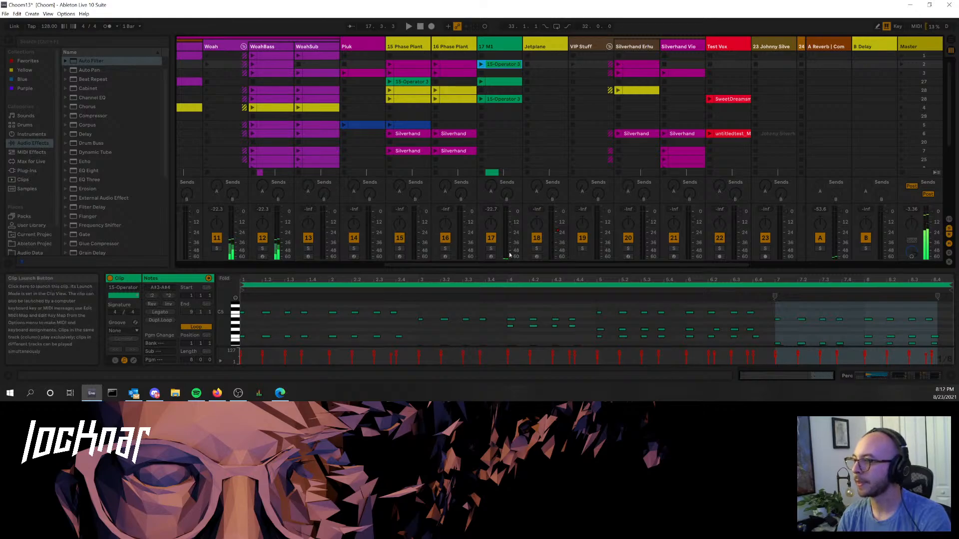
drag(612, 266, 380, 266)
click(260, 74)
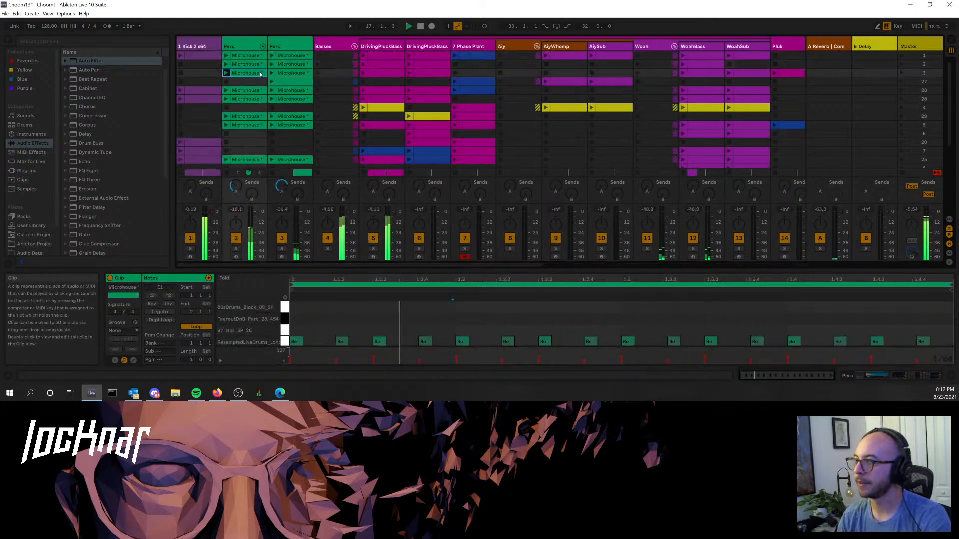
click(284, 73)
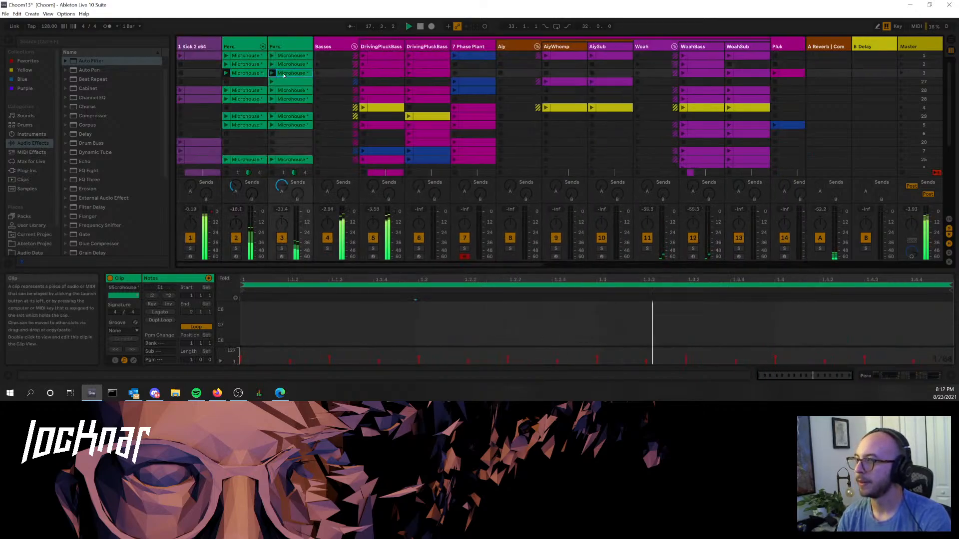
click(225, 93)
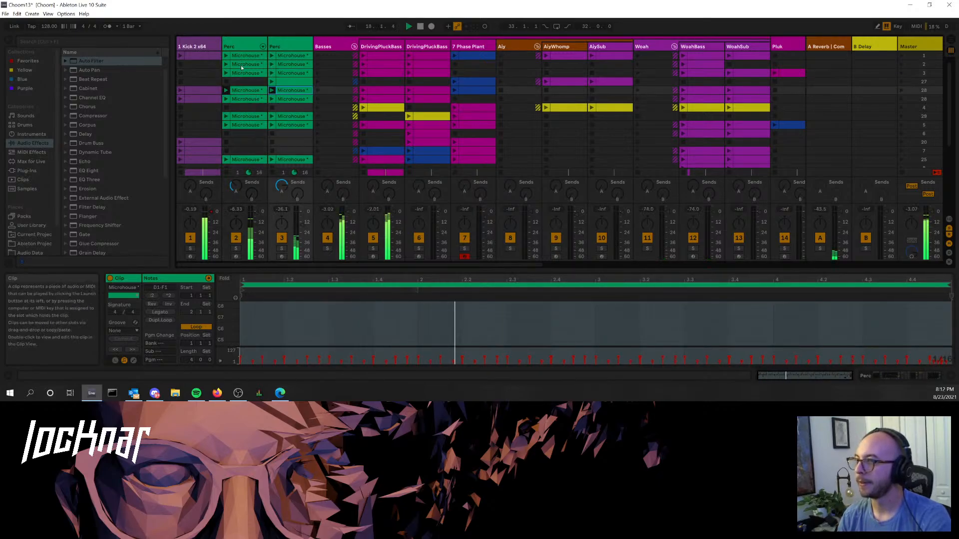
click(276, 57)
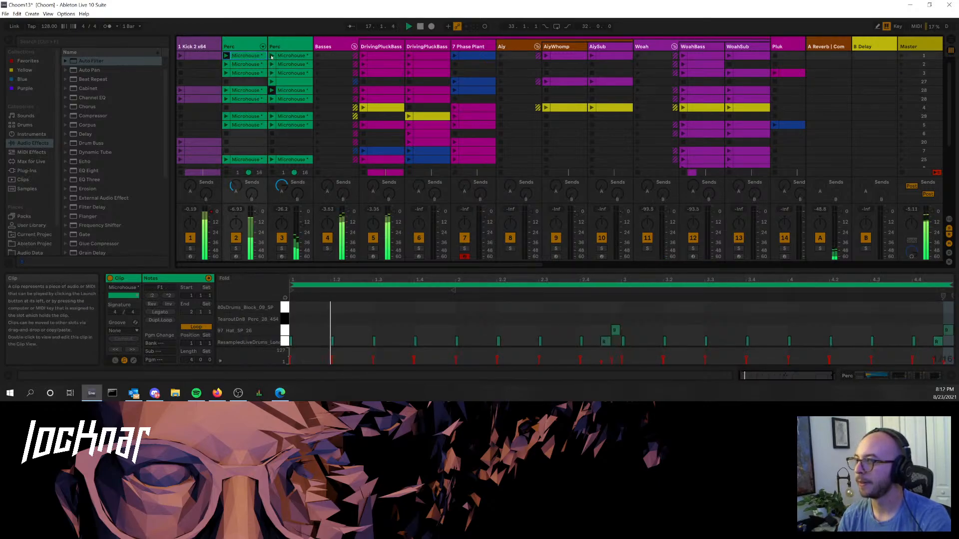
click(237, 91)
click(272, 99)
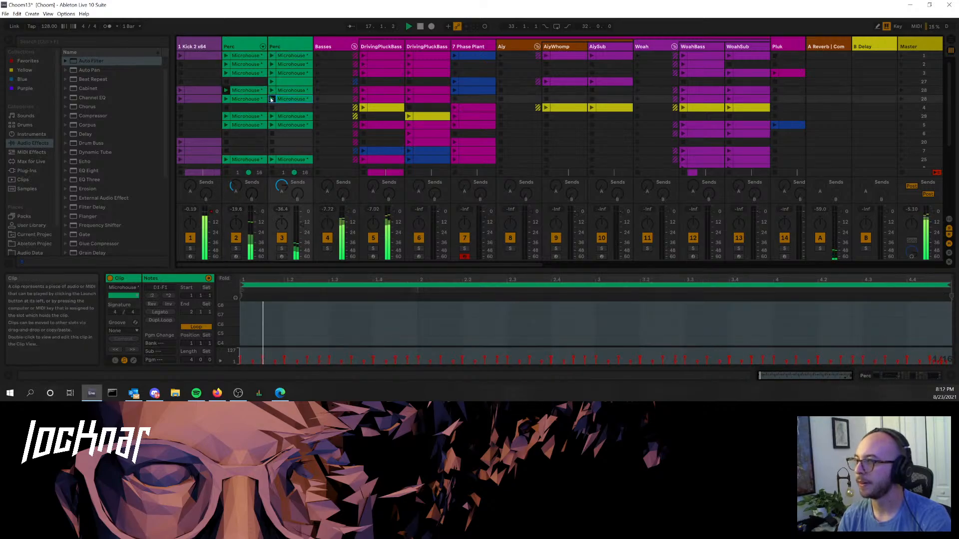
click(272, 82)
key(space)
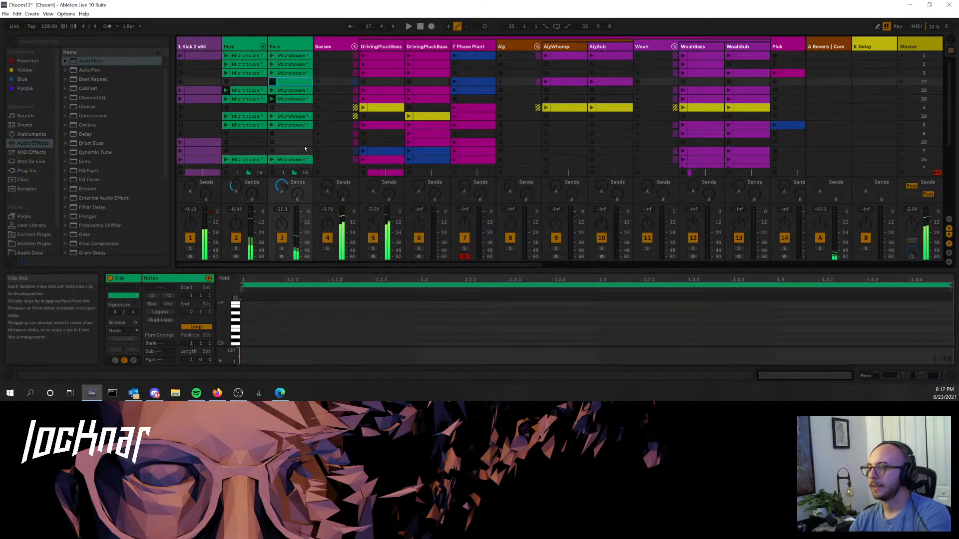
- Return to the Arrangement View, restore arrangement playback, and review the Perc and DrivingPluck tracks from bar 17
key(Tab)
click(794, 63)
key(space)
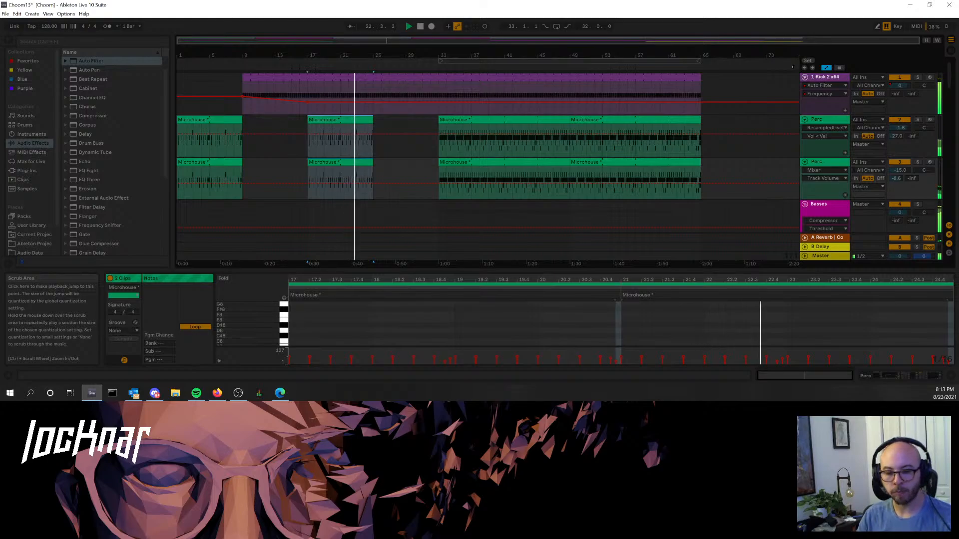
scroll(423, 120, down, 5)
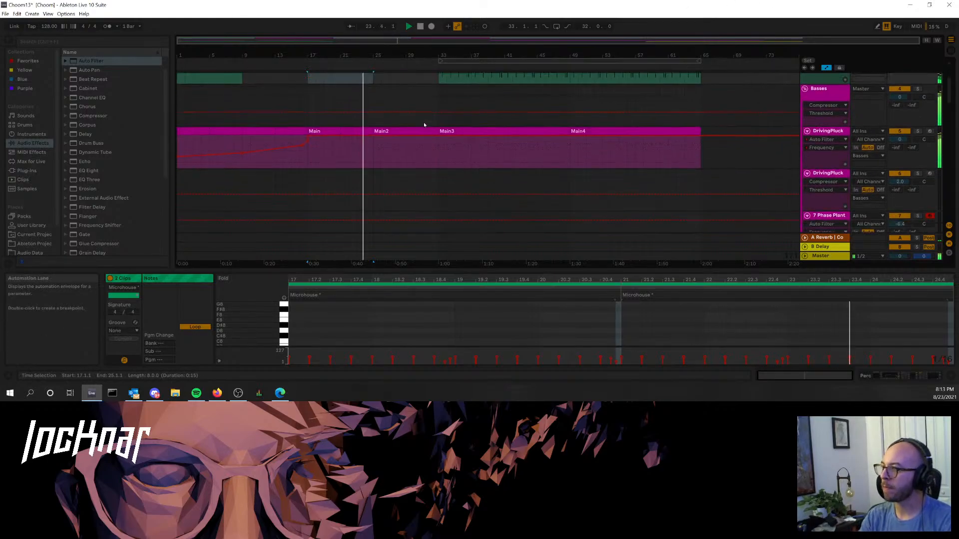
scroll(425, 126, up, 4)
scroll(436, 114, down, 6)
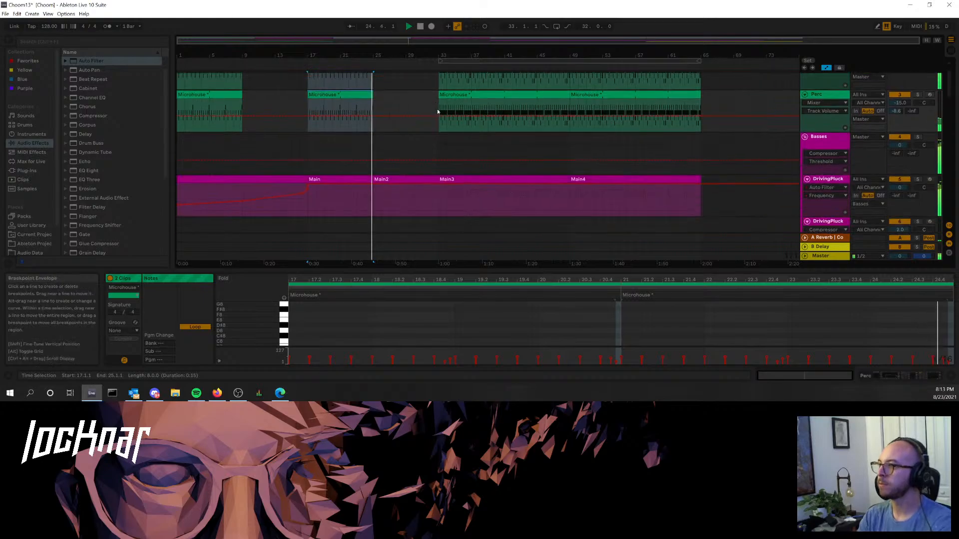
scroll(434, 115, up, 6)
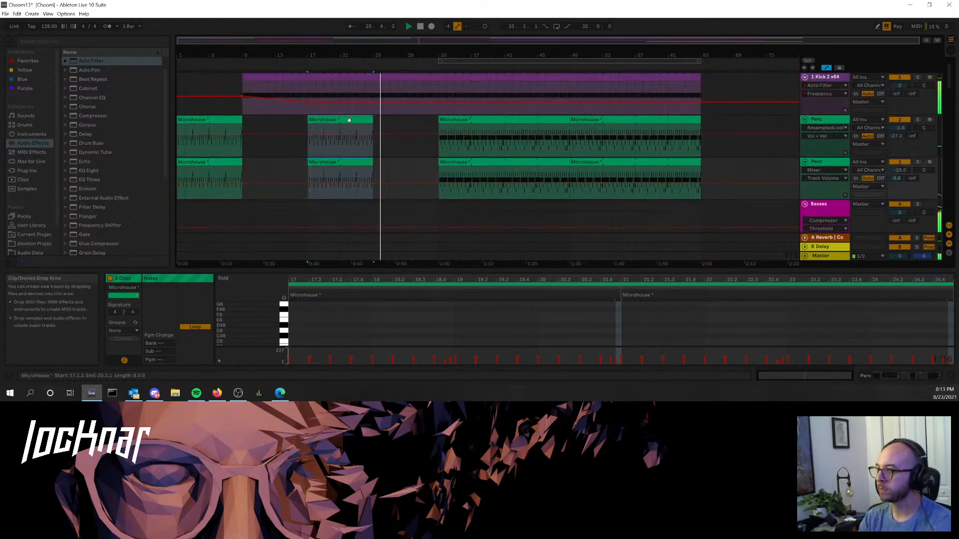
- Extend the lower Perc track's Microhouse clip starting at bar 17 so that it ends at bar 33
click(357, 131)
click(367, 162)
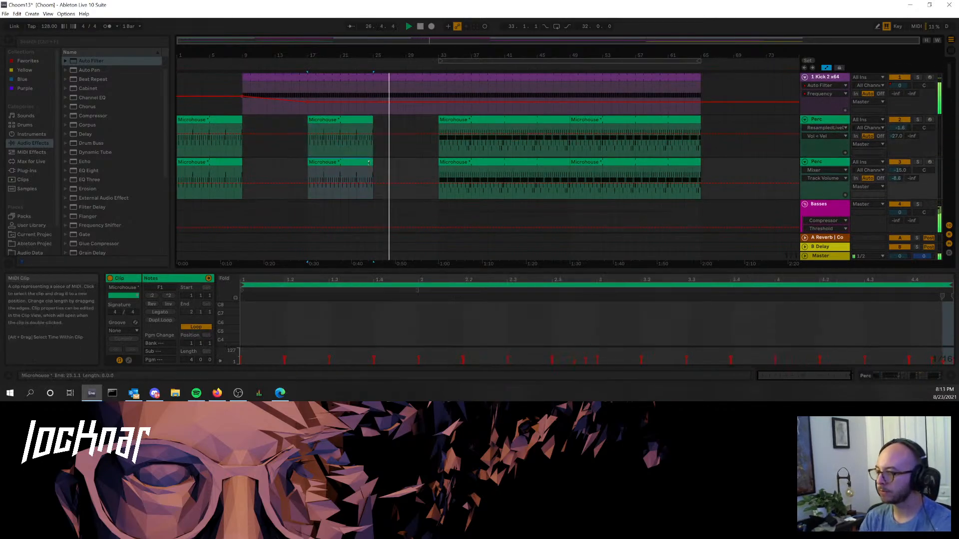
drag(368, 162, 438, 162)
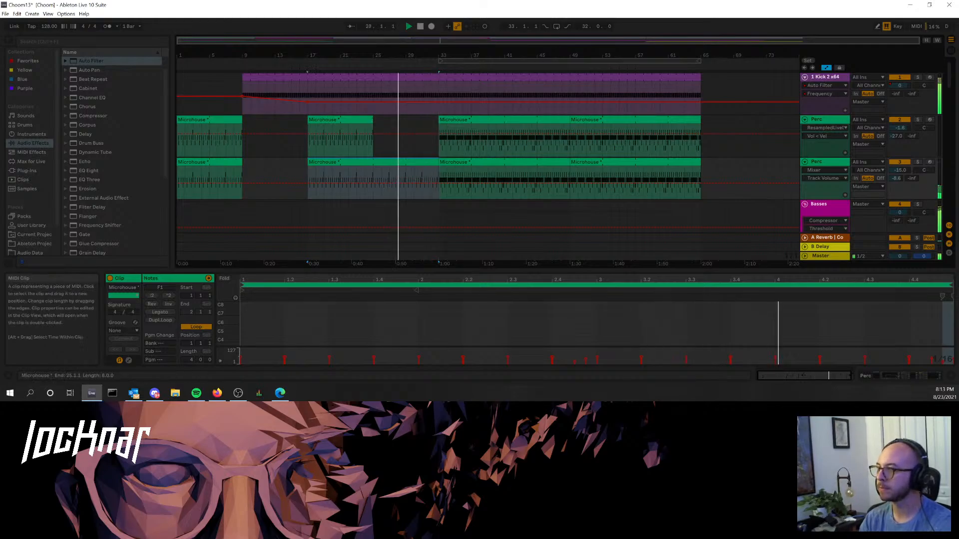
scroll(586, 210, down, 5)
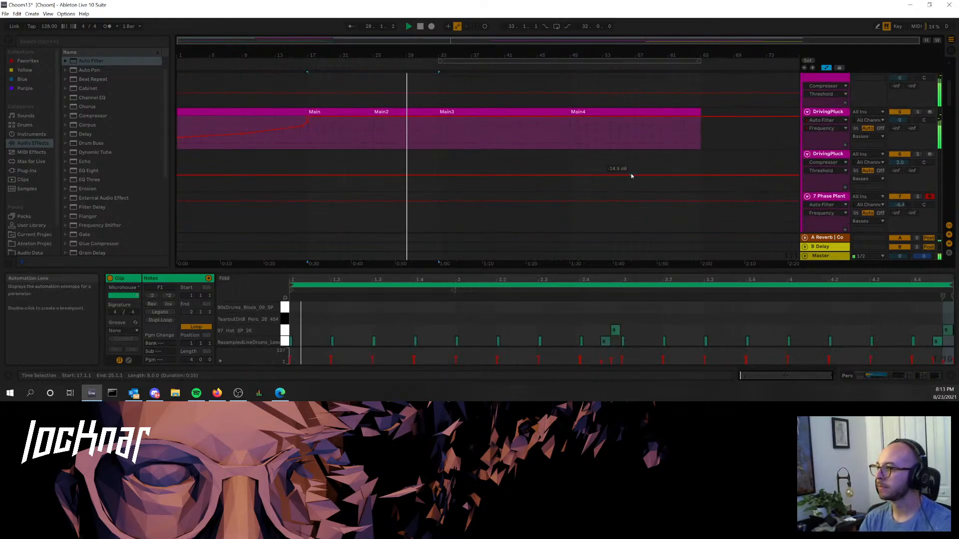
- Review the bass, WoahSub and Jetplane tracks, including the Jetplane clip at bar 49, and return to the Perc tracks
scroll(631, 176, down, 5)
scroll(426, 177, down, 5)
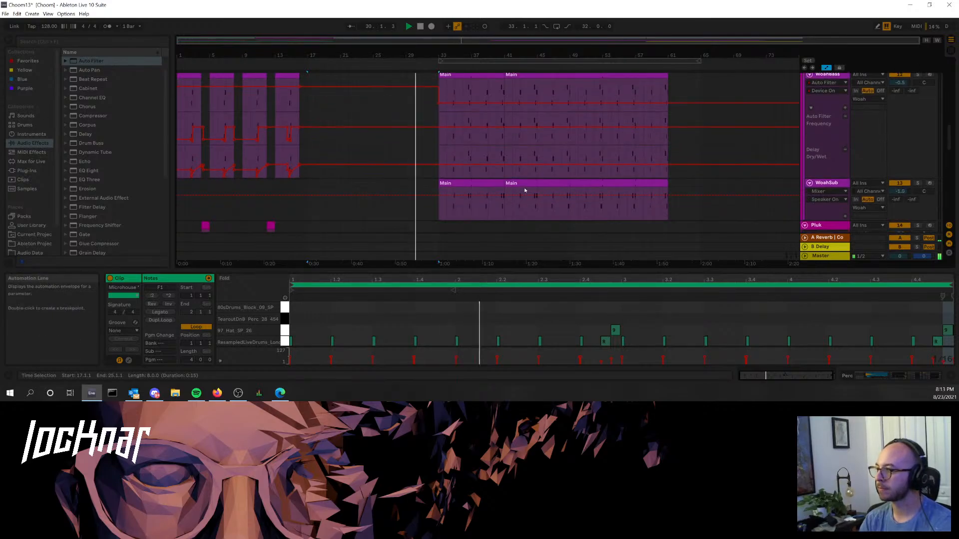
scroll(526, 191, down, 6)
click(589, 171)
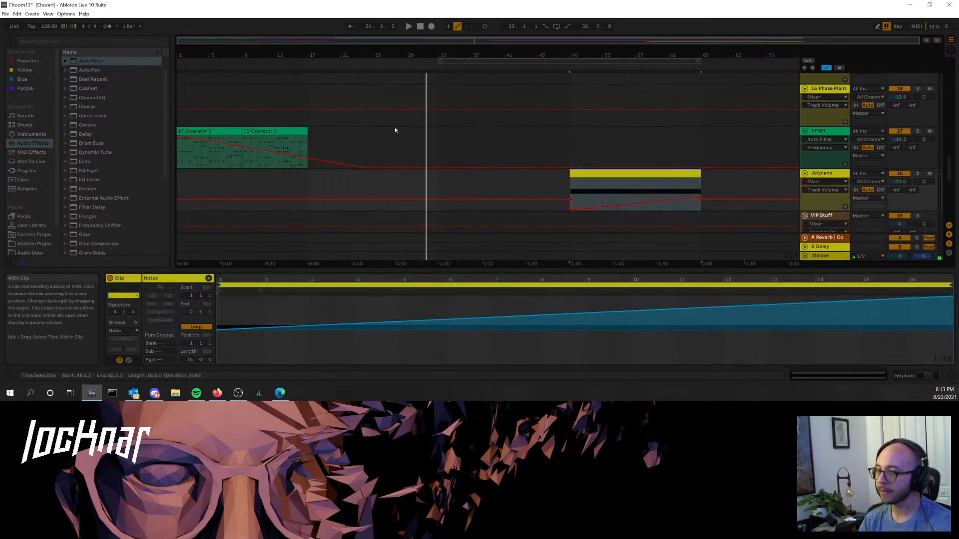
scroll(395, 130, up, 10)
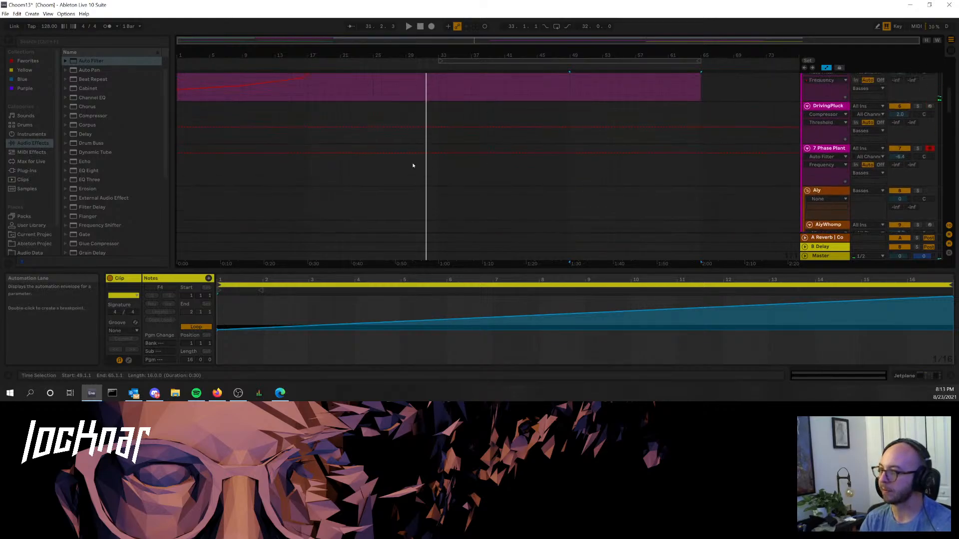
scroll(414, 164, up, 4)
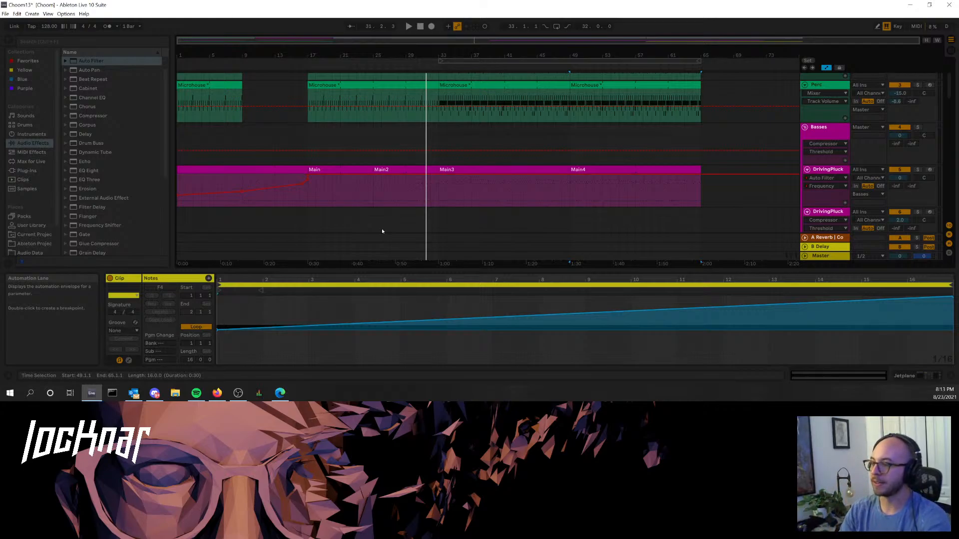
- Audition the arrangement from bar 9 and from bar 17 to compare the Perc sections
click(234, 125)
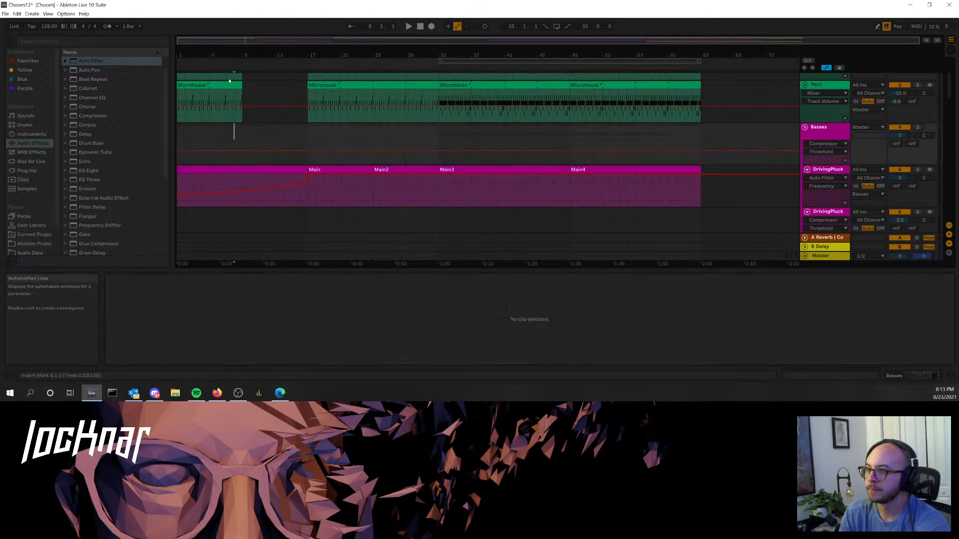
click(243, 90)
key(space)
scroll(256, 111, up, 1)
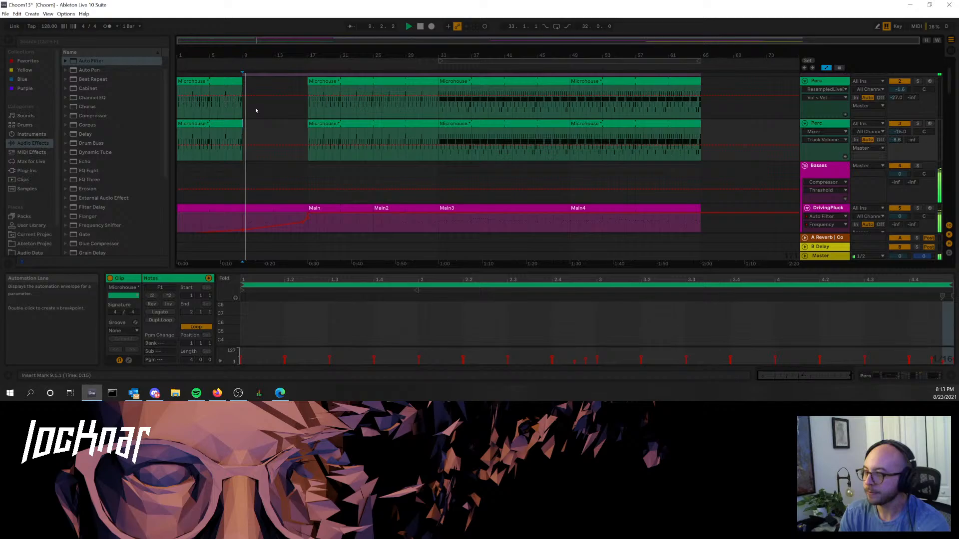
click(308, 123)
key(space)
key(space)
scroll(350, 131, up, 1)
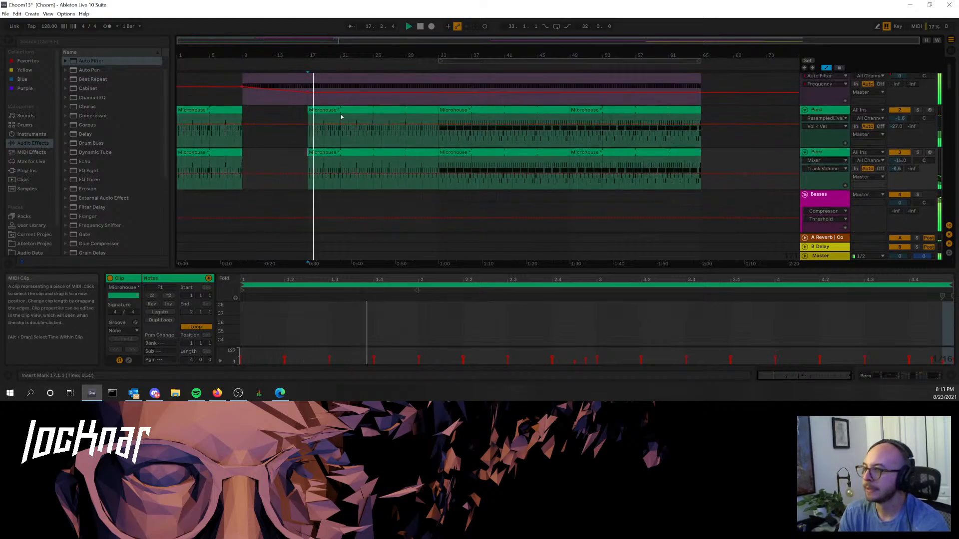
- Copy the Microhouse clips at bar 33 on both Perc tracks over the ones at bar 17 and play the section
click(455, 109)
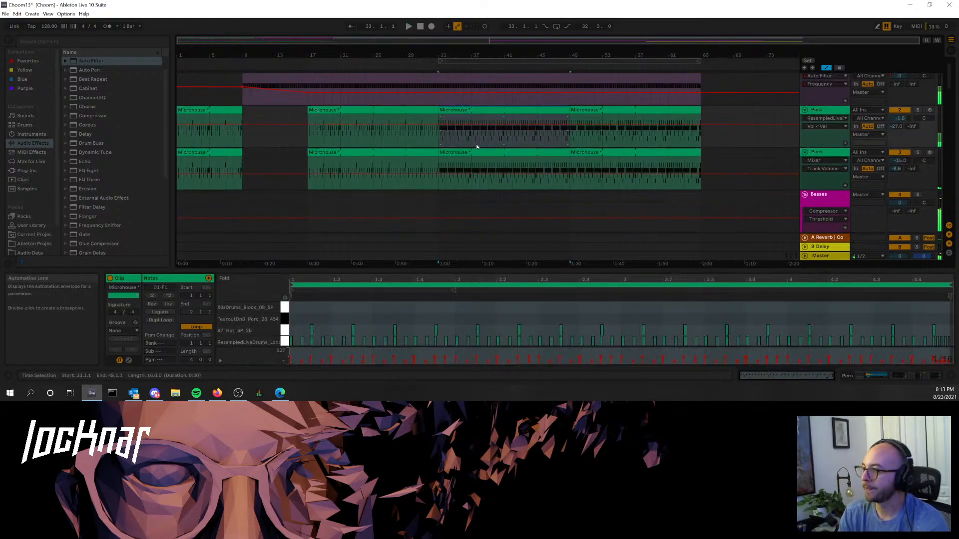
drag(448, 149, 364, 150)
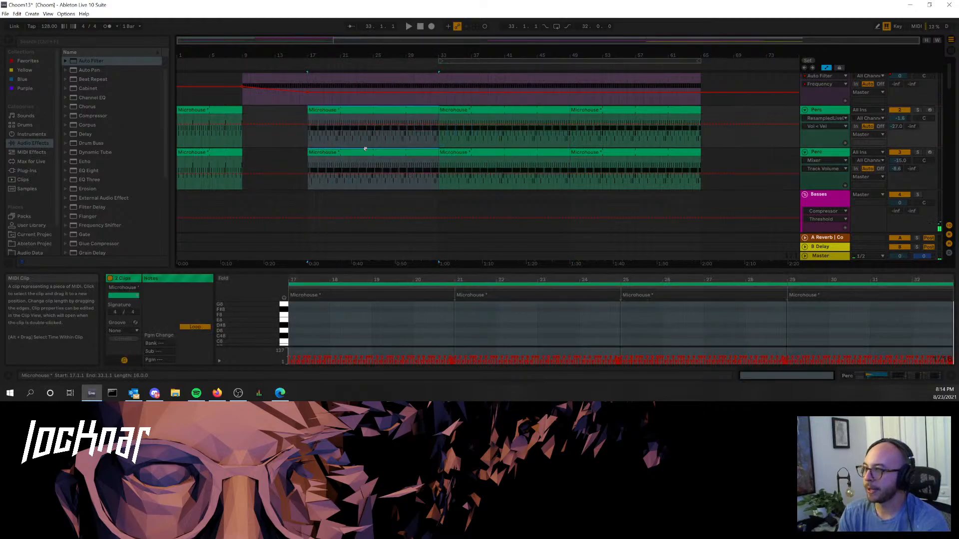
key(space)
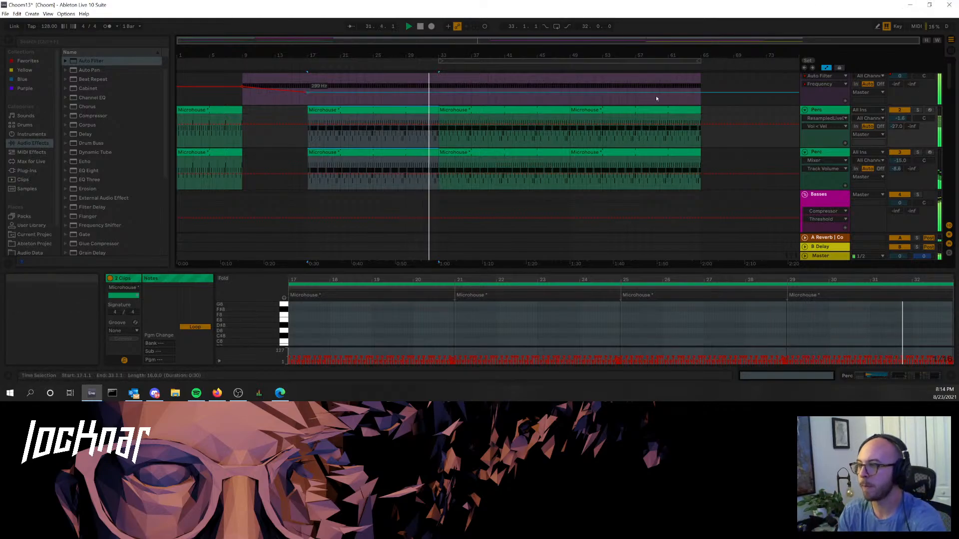
- Shorten DrivingPluck's Main3 clip to end at bar 41 and place Main4 from bar 41 to bar 49
scroll(493, 171, down, 1)
scroll(492, 170, down, 3)
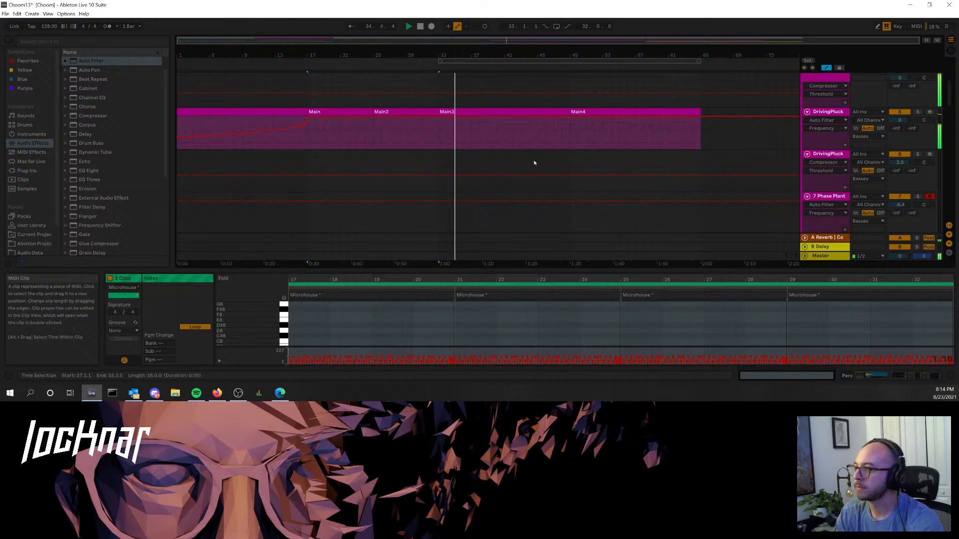
click(374, 144)
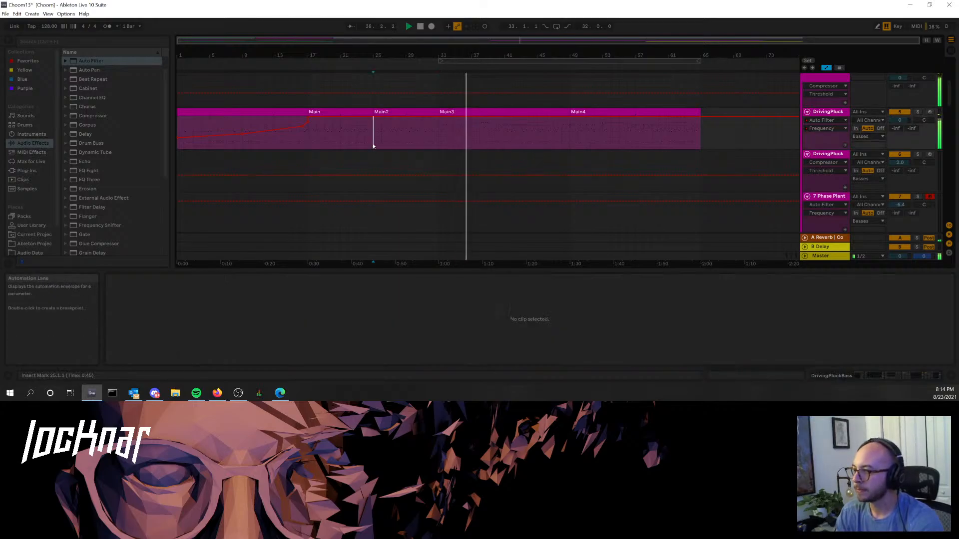
click(403, 113)
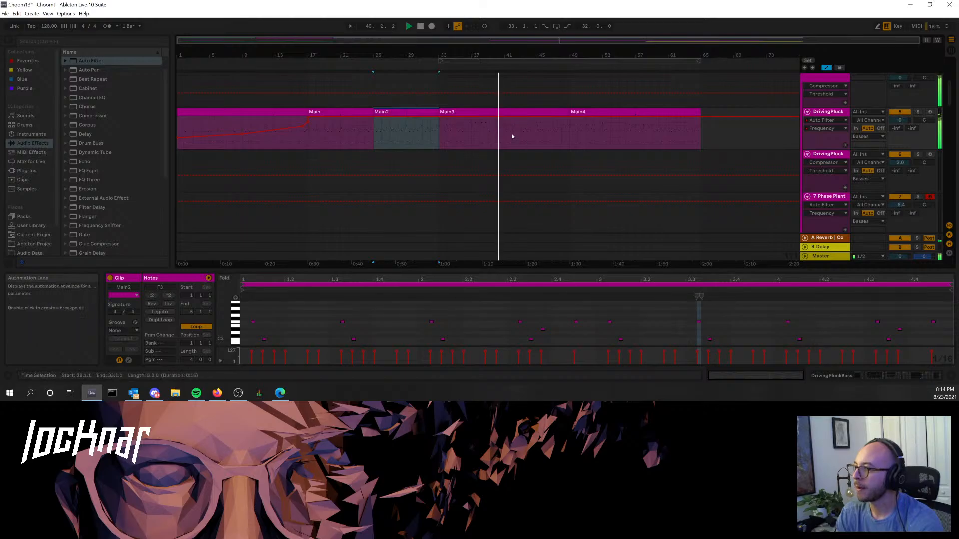
click(539, 120)
key(space)
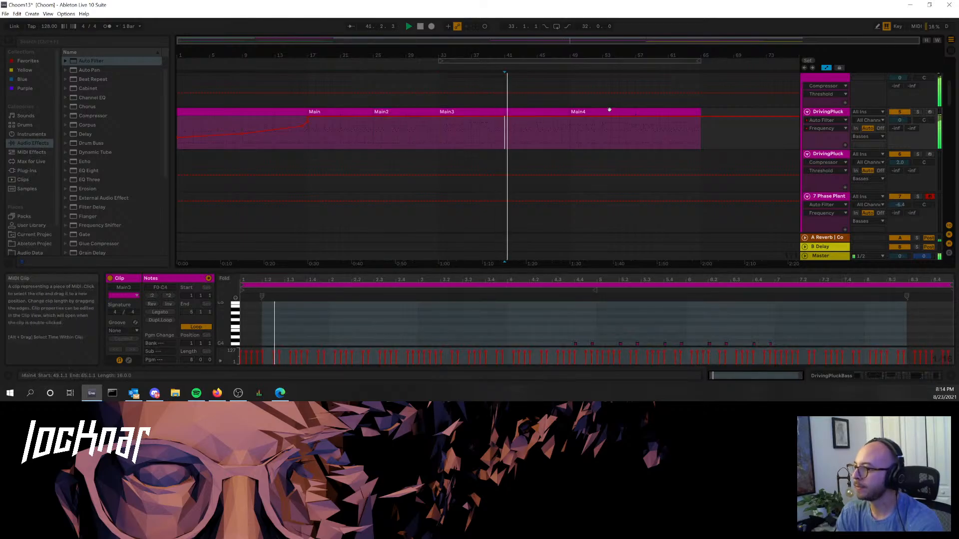
drag(307, 89, 540, 154)
drag(634, 155, 573, 153)
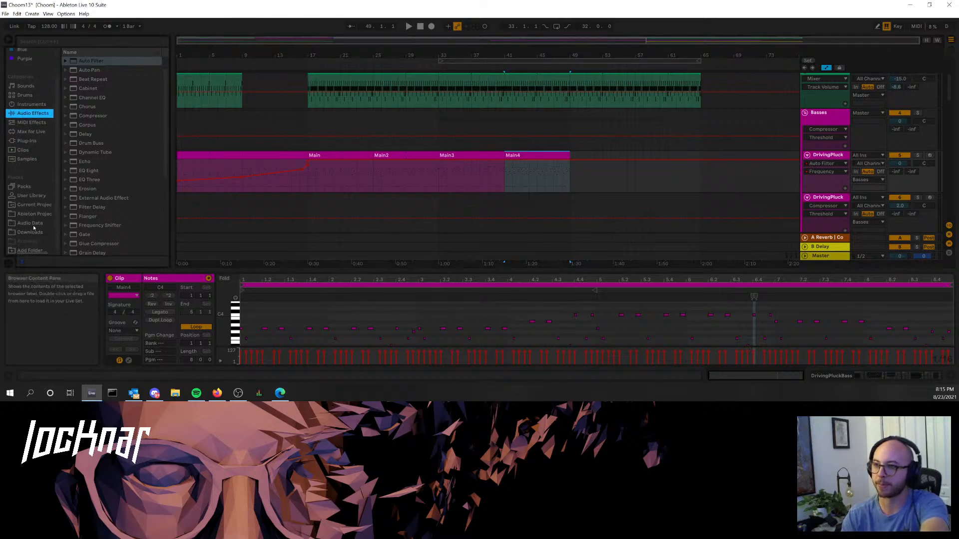
- Audition the DrivingPluck part from the Main clip at bar 17 and again from bar 33
scroll(51, 211, down, 2)
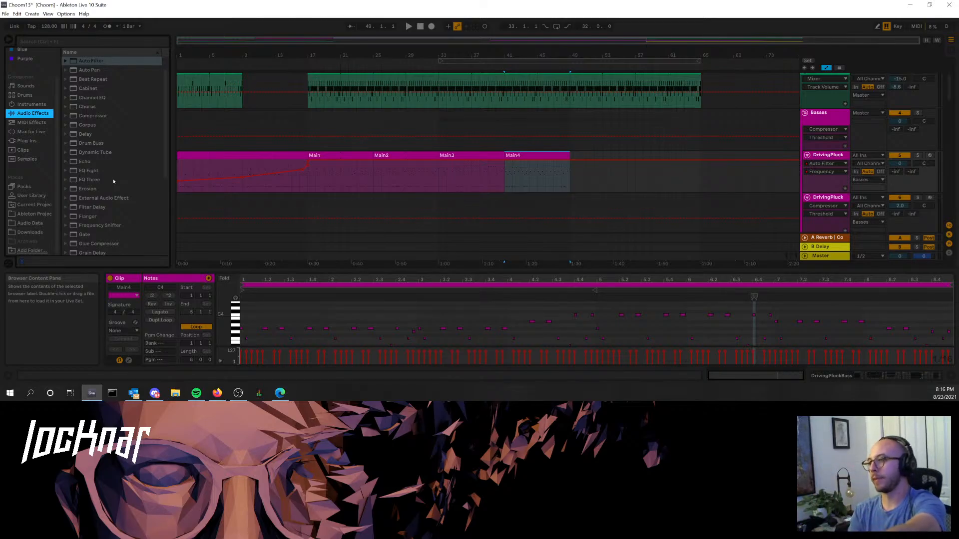
click(346, 159)
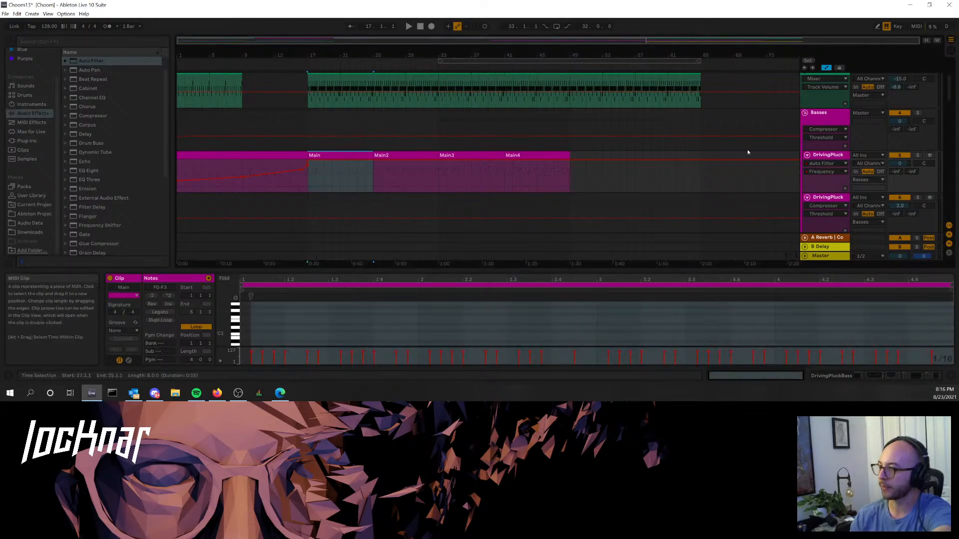
key(space)
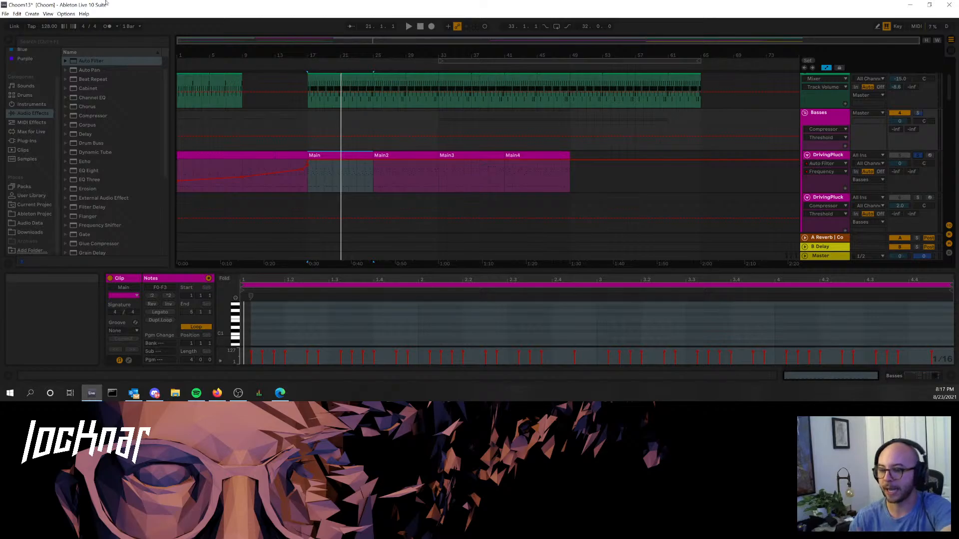
click(439, 118)
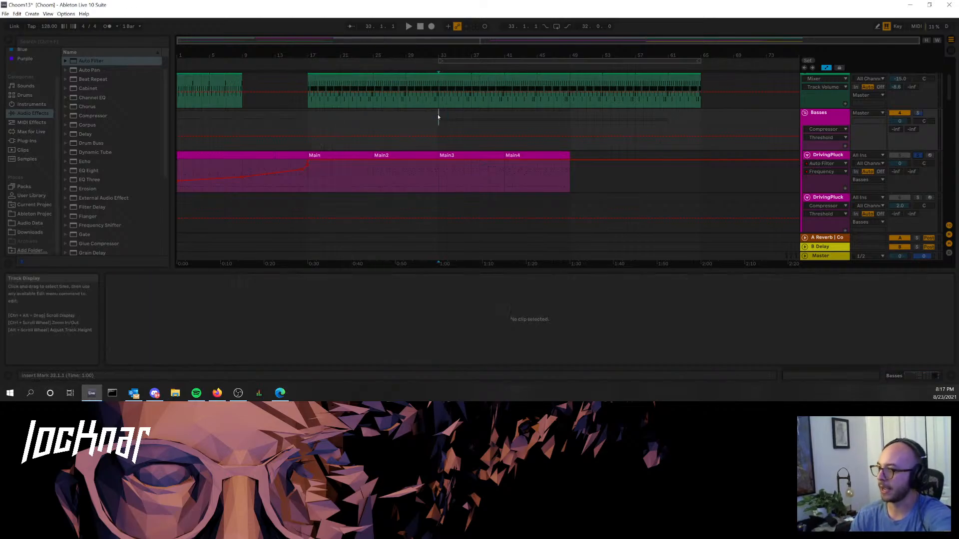
key(space)
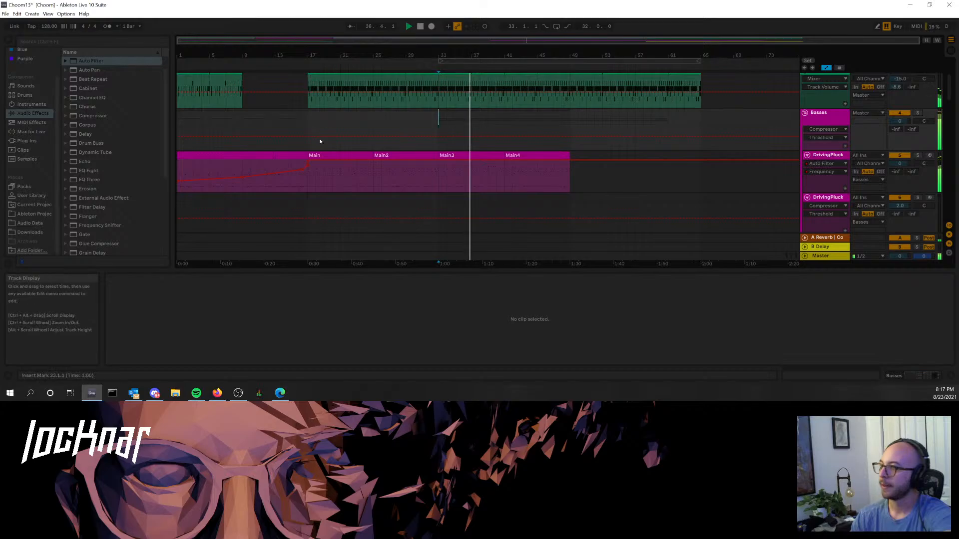
- Mark out bars 1 to 17 and bars 17 to 49 on the Basses track, and play the transition from bar 16
drag(308, 145, 105, 131)
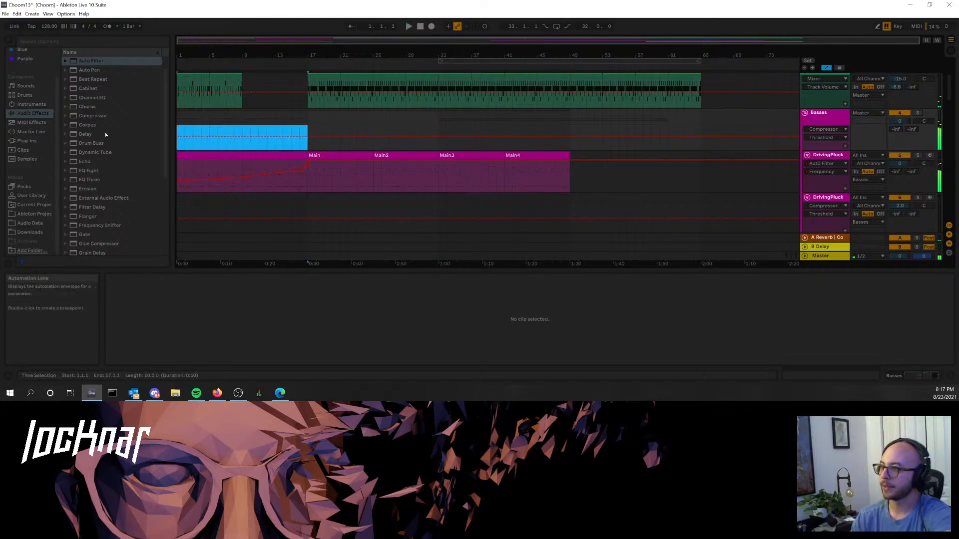
drag(307, 146, 569, 146)
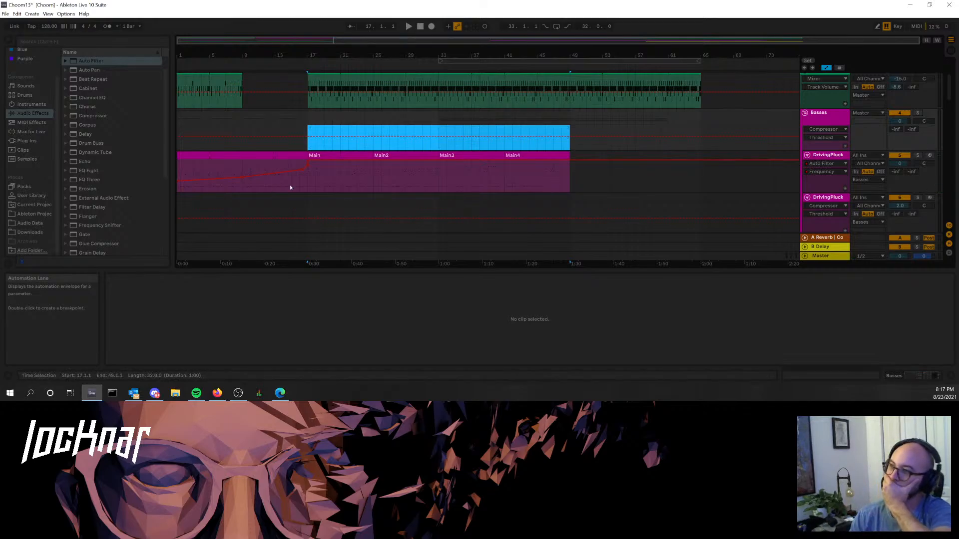
click(300, 186)
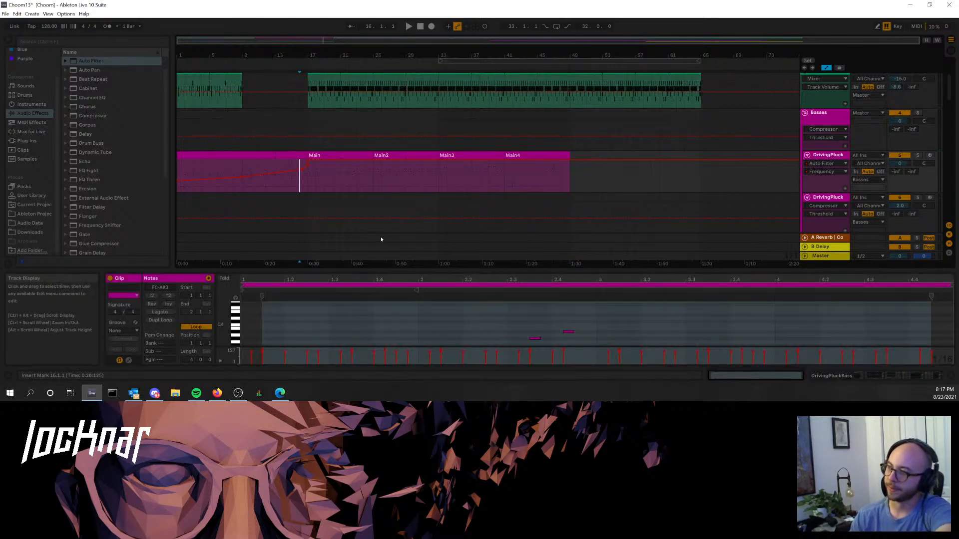
key(space)
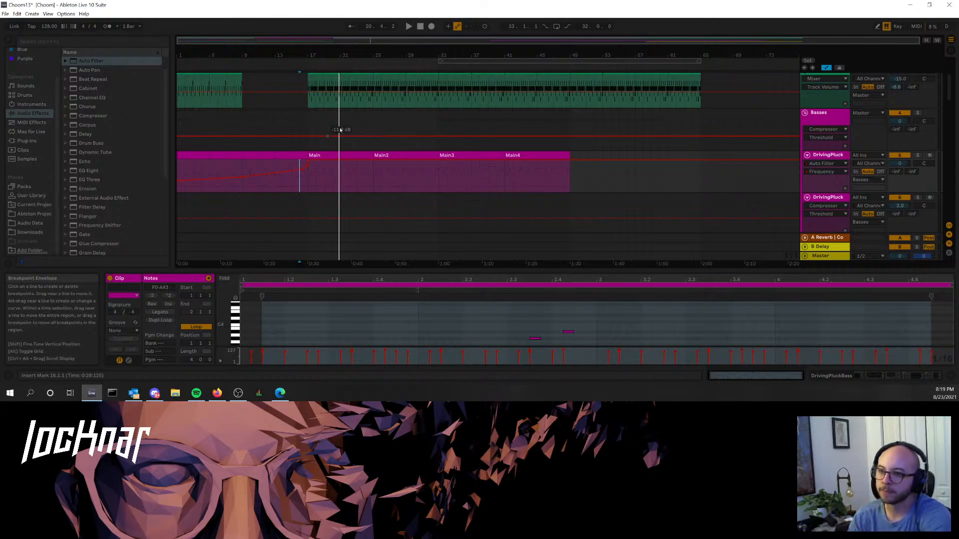
click(340, 156)
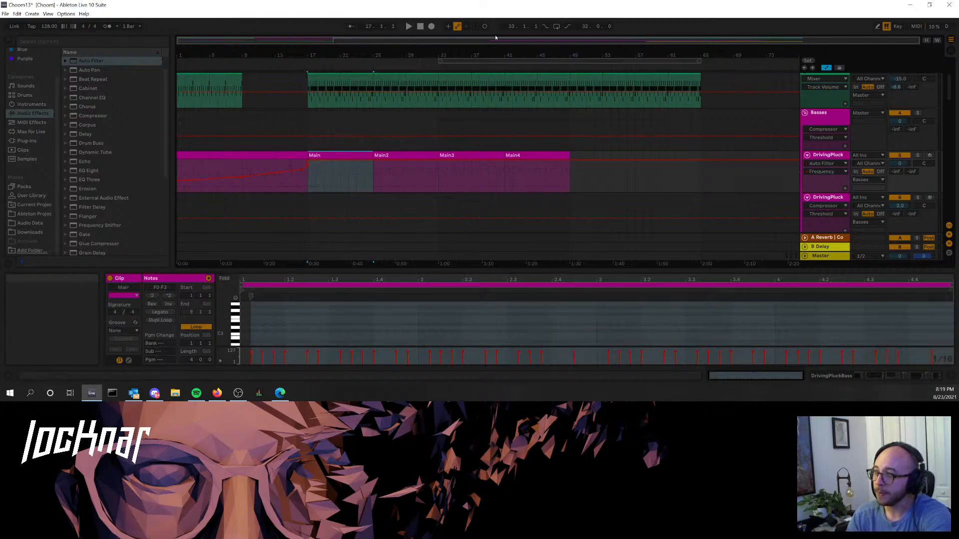
- Audition the Perc and DrivingPluck transition from bars 16 and 17 and compare it with the start of the arrangement
scroll(200, 102, up, 1)
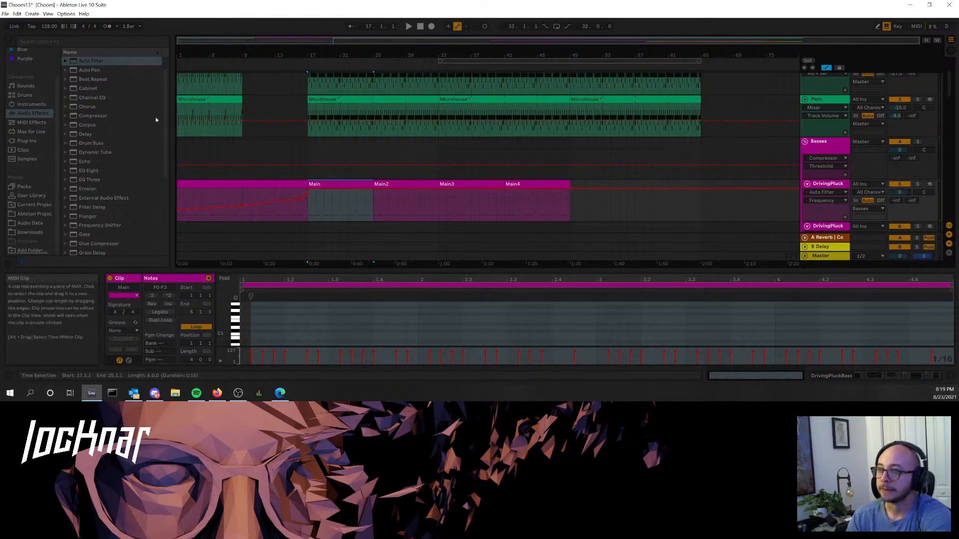
click(308, 131)
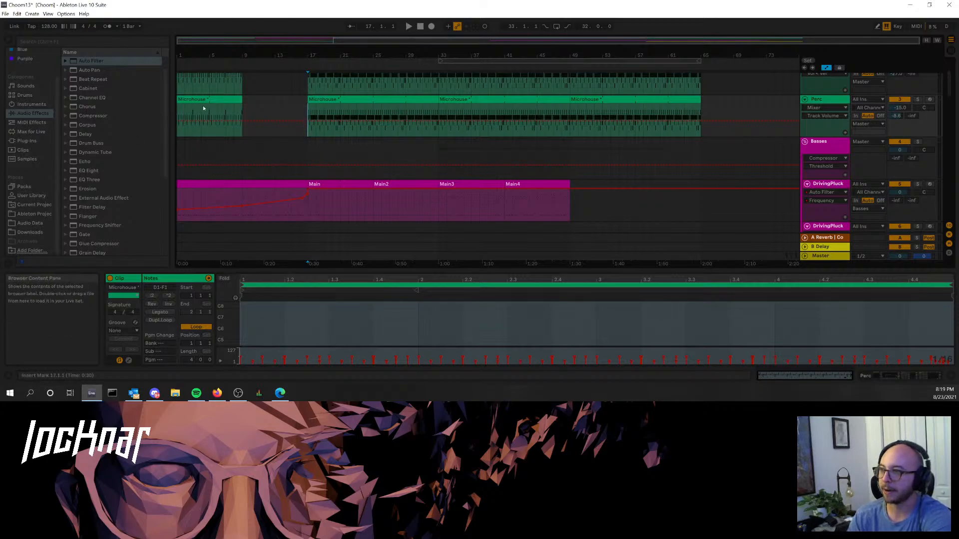
key(space)
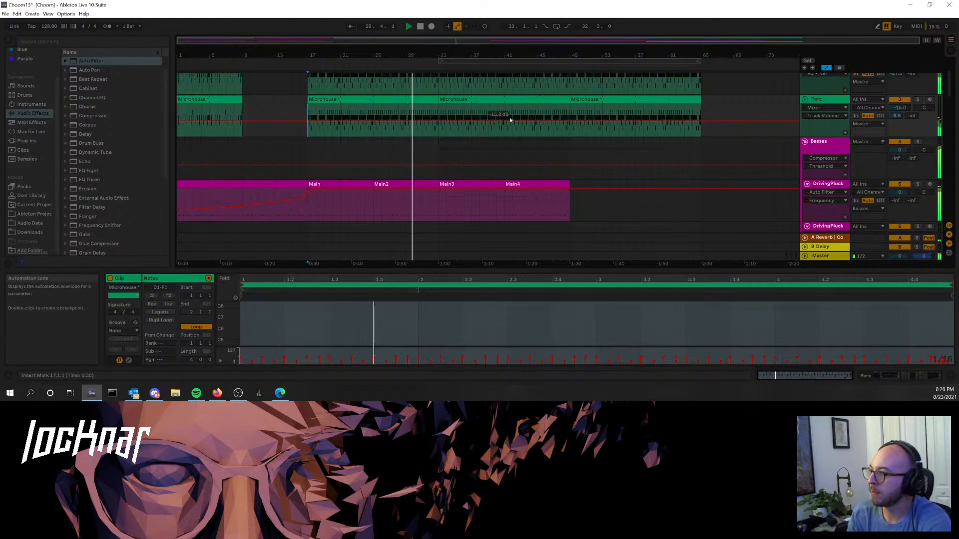
click(569, 130)
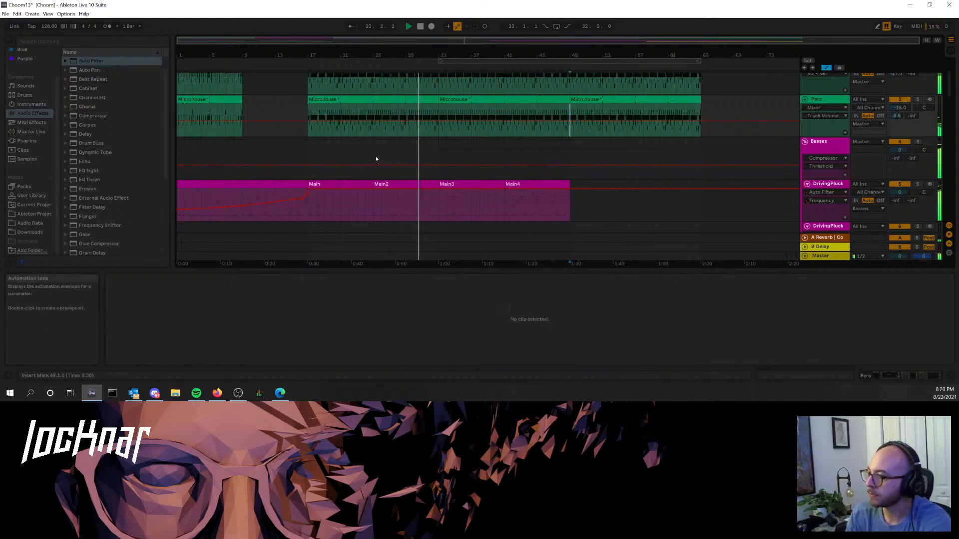
click(410, 27)
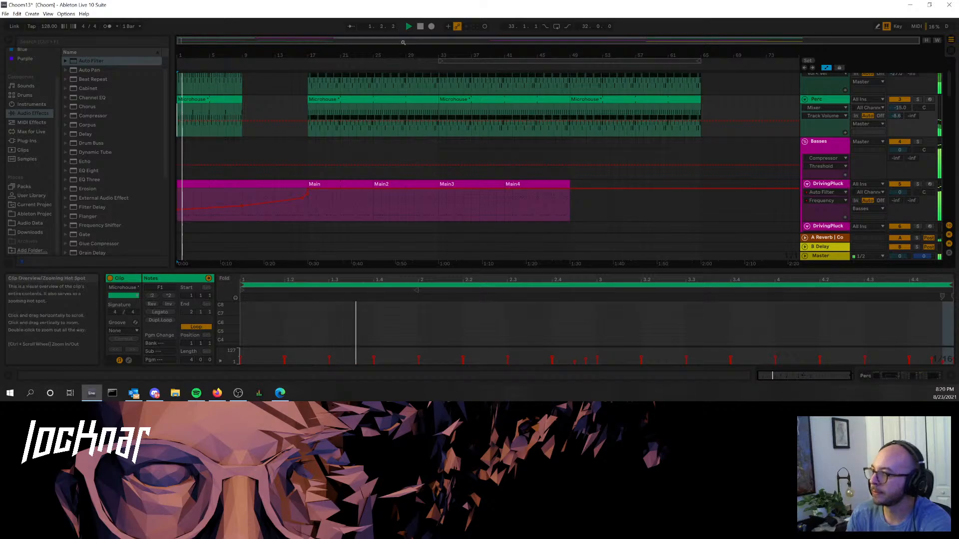
click(299, 126)
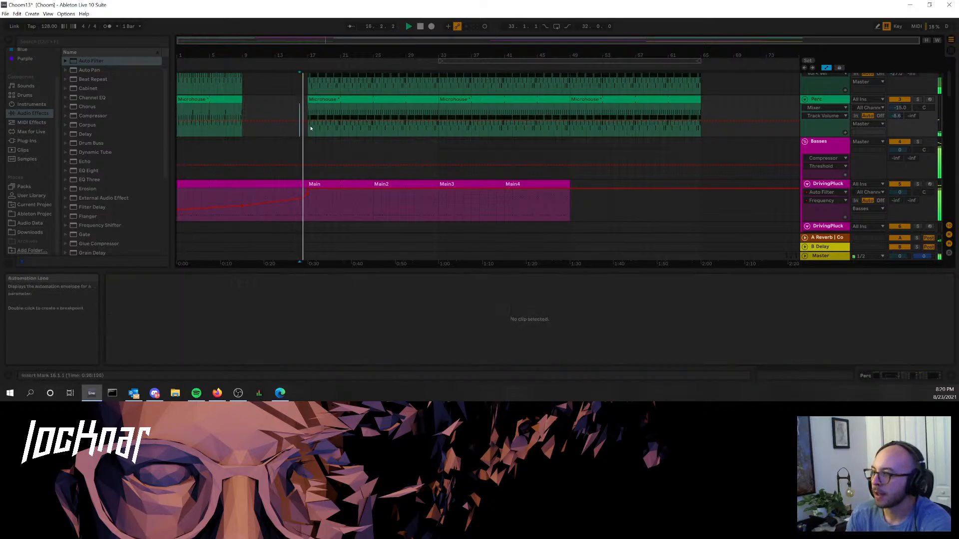
click(311, 129)
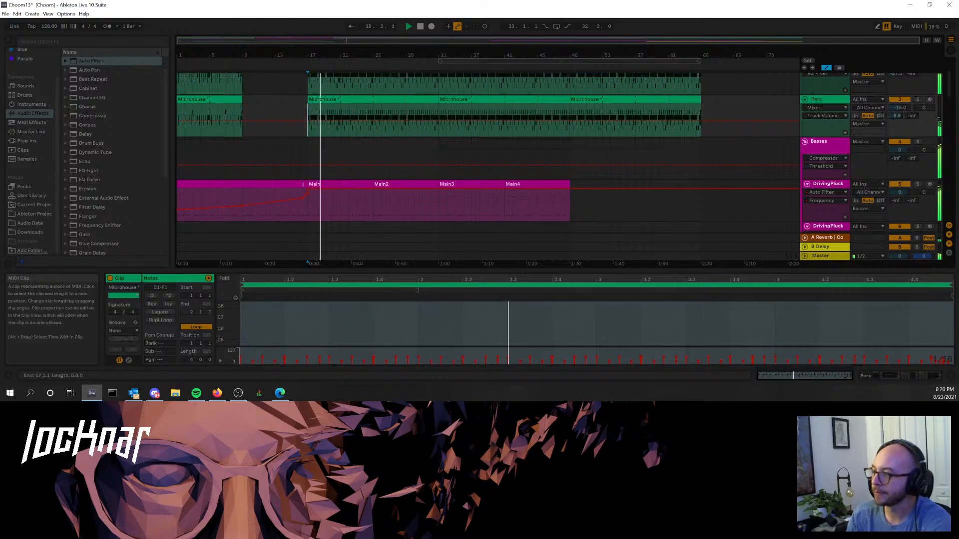
- Shorten DrivingPluck's opening clip to end at bar 16 and check the Main clips that follow
click(299, 185)
click(394, 182)
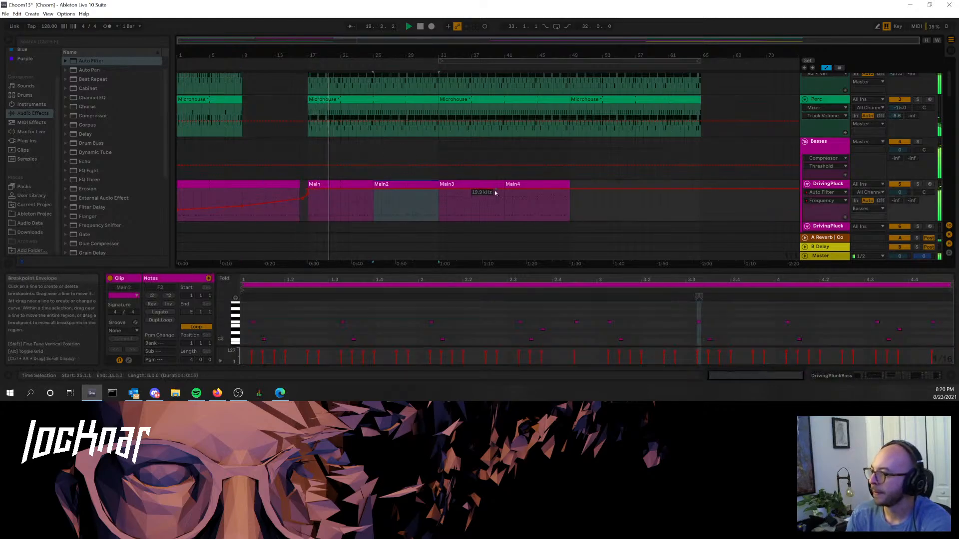
click(514, 185)
key(space)
click(331, 187)
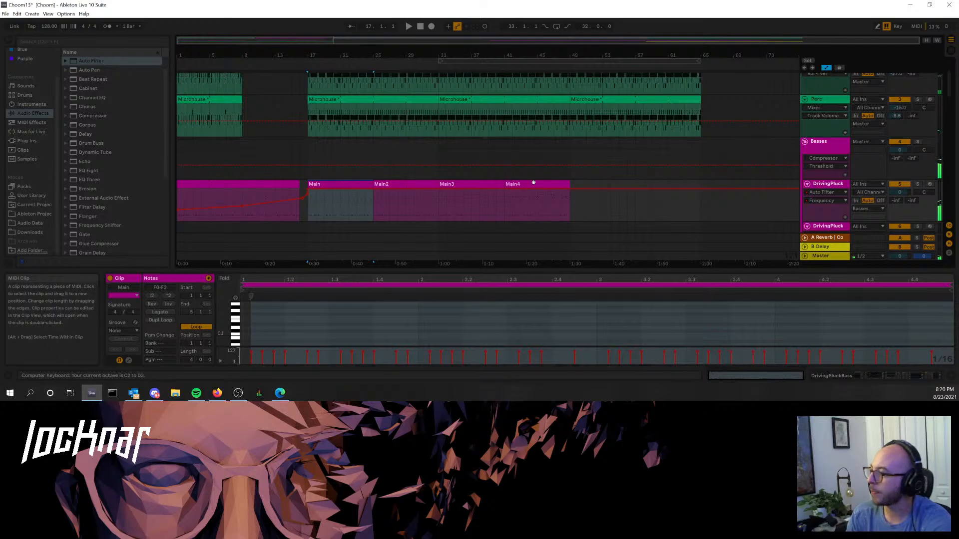
scroll(596, 128, up, 3)
click(605, 136)
click(606, 137)
scroll(608, 142, up, 2)
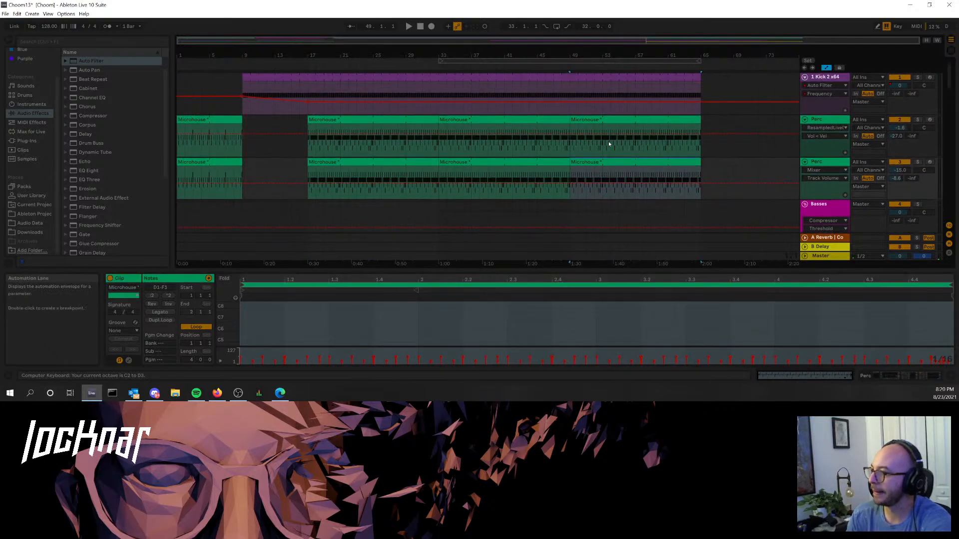
shift+click(704, 79)
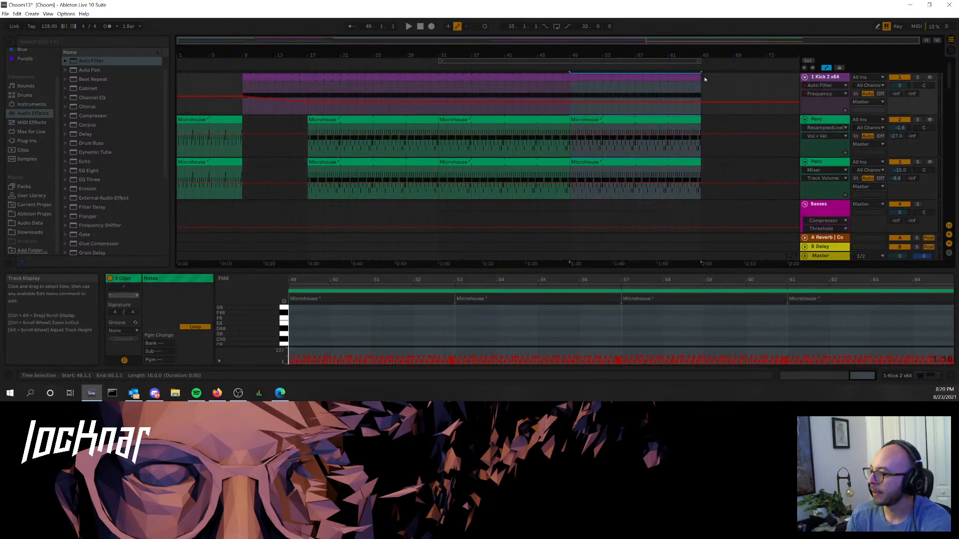
click(17, 13)
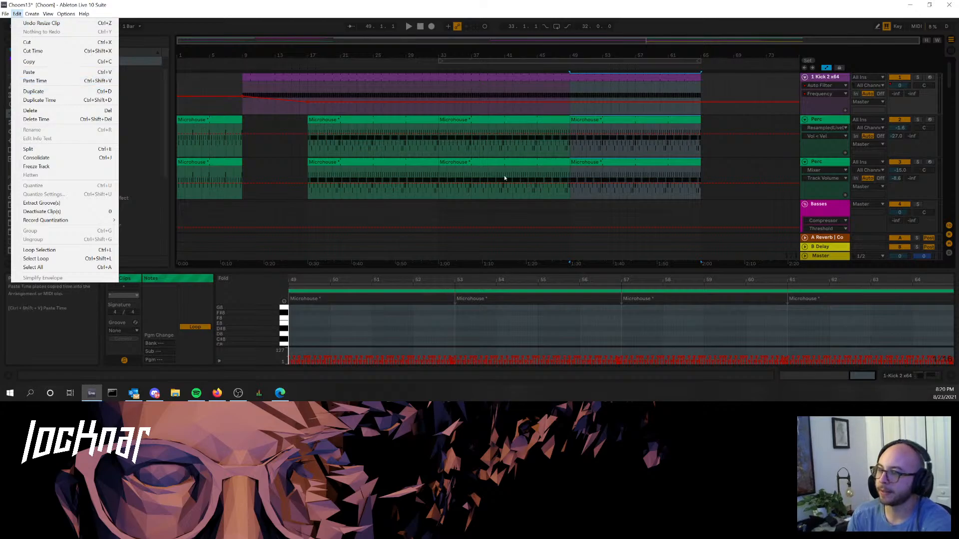
click(553, 134)
- Undo the recent series of clip moves and trims on the Perc and DrivingPluck tracks
scroll(616, 144, down, 5)
key(ctrl+z)
key(ctrl+z)
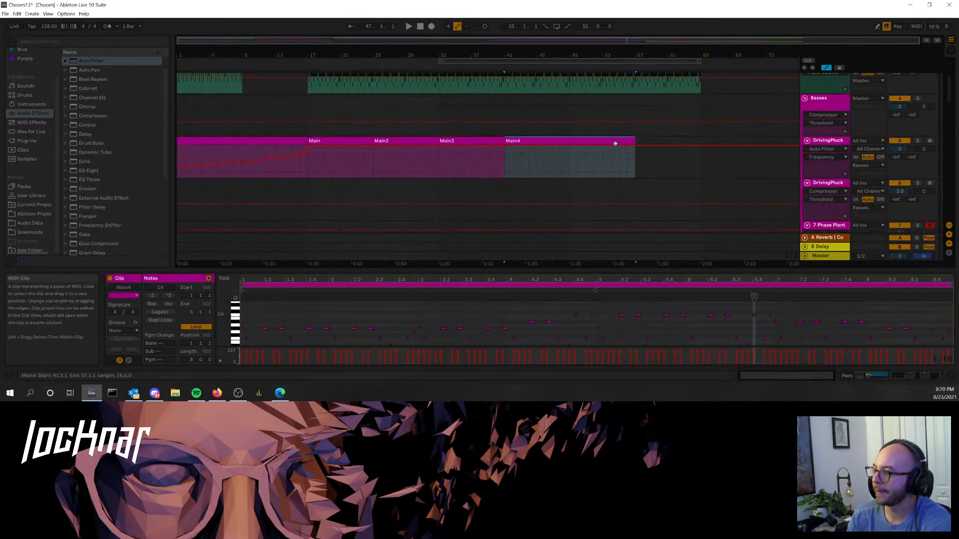
key(ctrl+z)
key(ctrl+z)
key(ctrl+z)
key(ctrl+z)
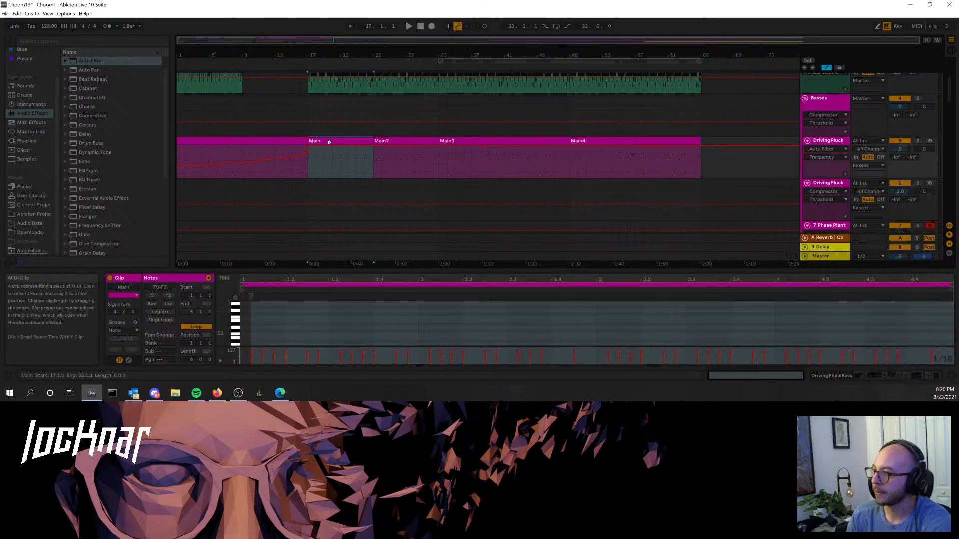
key(ctrl+z)
key(ctrl+z)
key(ctrl+z)
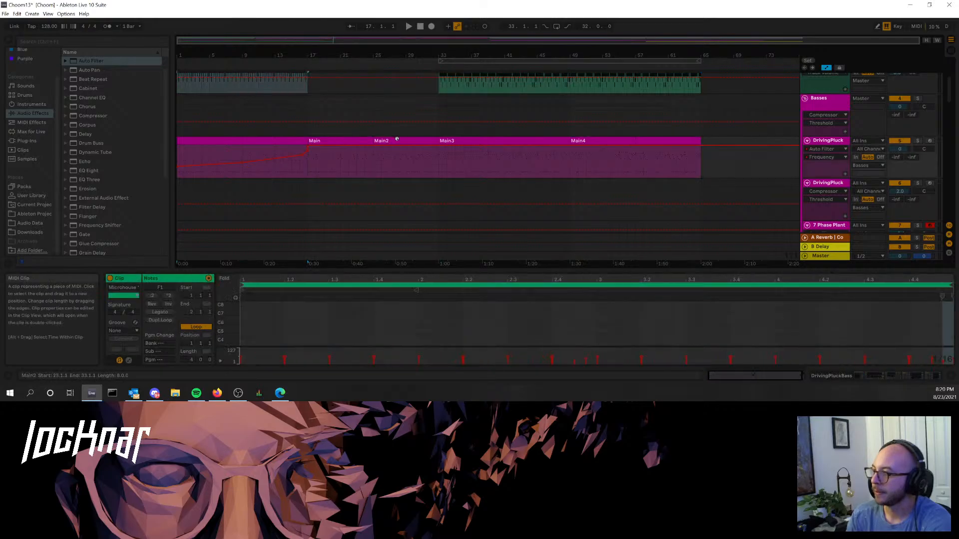
key(ctrl+z)
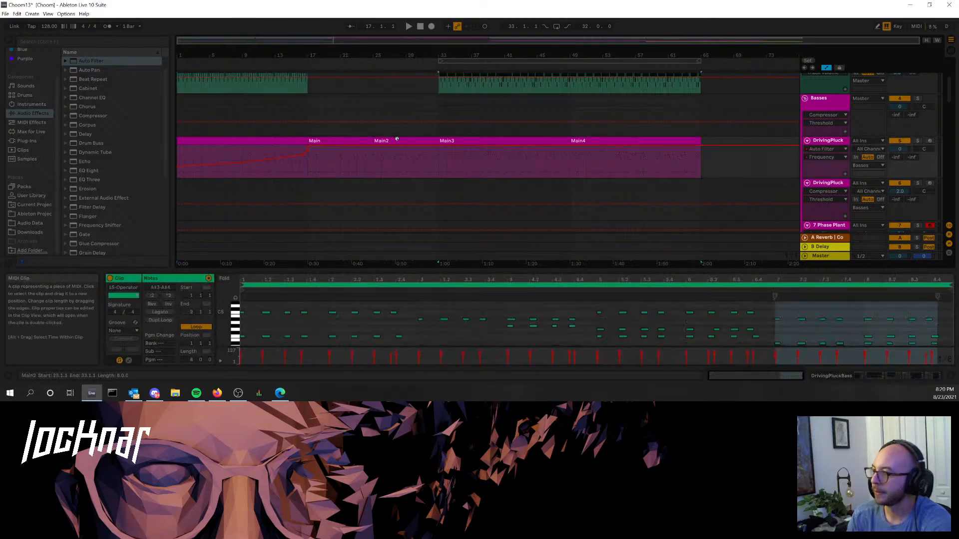
key(ctrl+z)
- Reopen the saved Choom13 set from the recent sets, discarding the unsaved changes
click(5, 13)
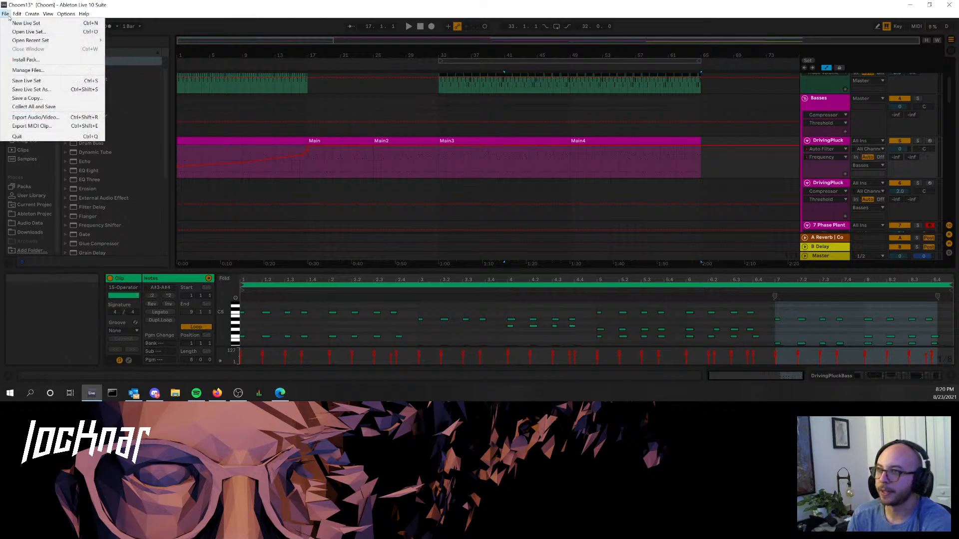
mouse_move(74, 41)
click(138, 41)
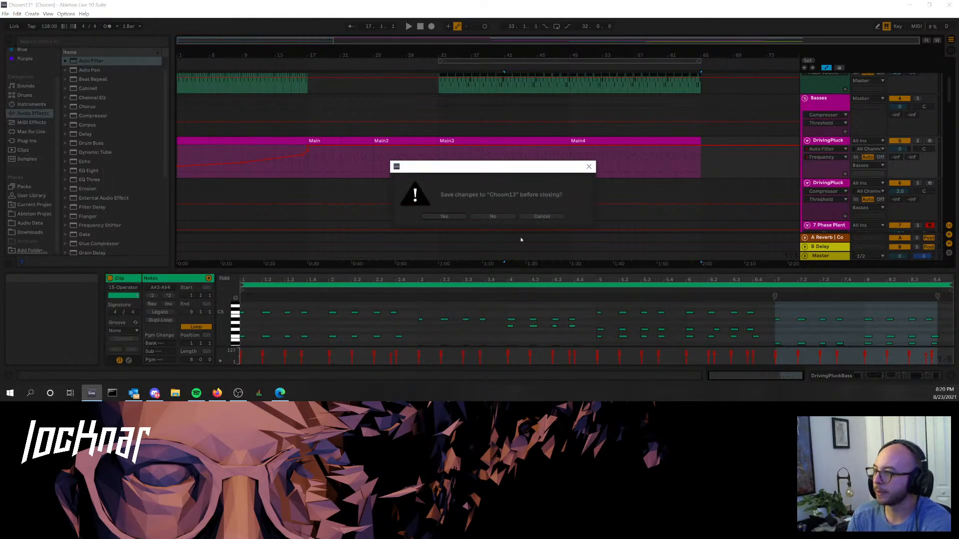
click(492, 216)
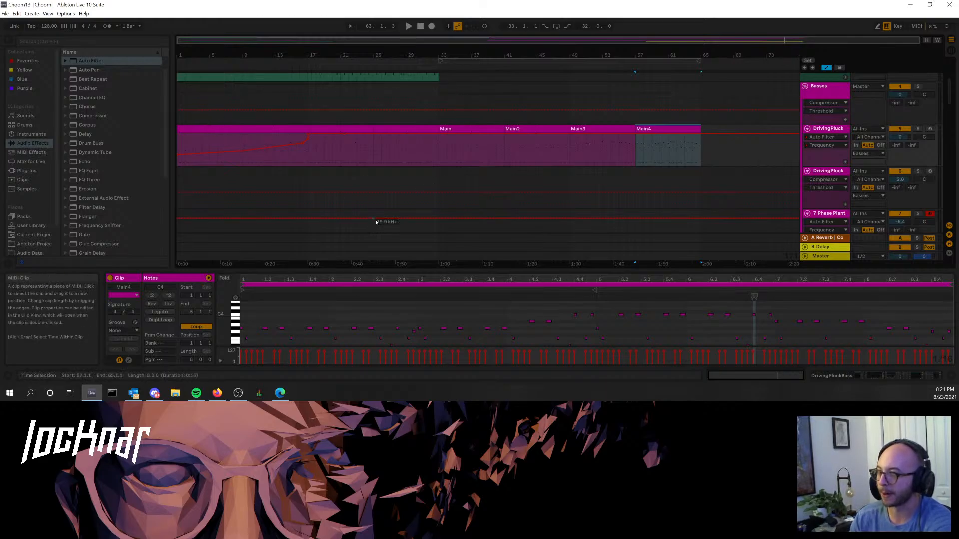
- Play the song from the Microhouse clip at bar 1 on the lower Perc track
scroll(392, 207, up, 3)
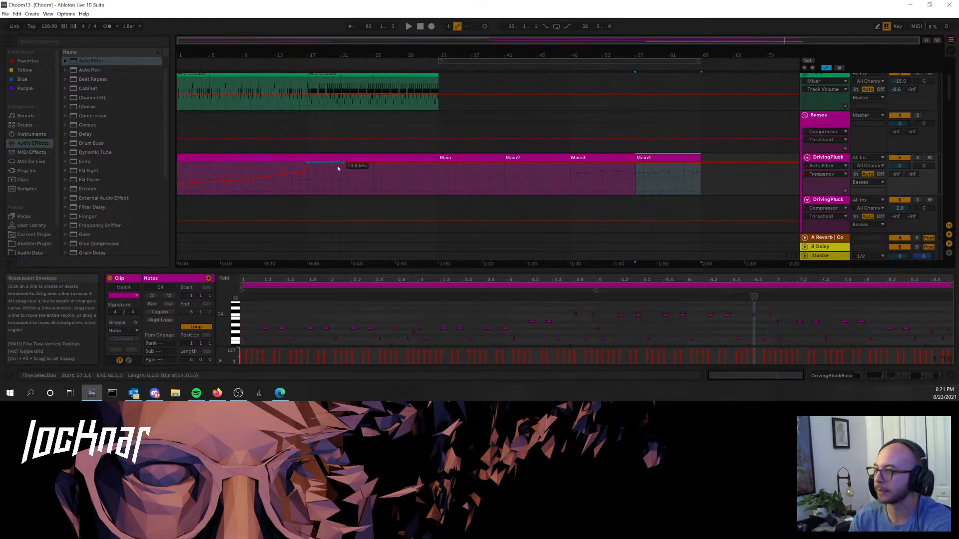
scroll(350, 166, up, 3)
scroll(353, 148, up, 2)
click(293, 122)
key(space)
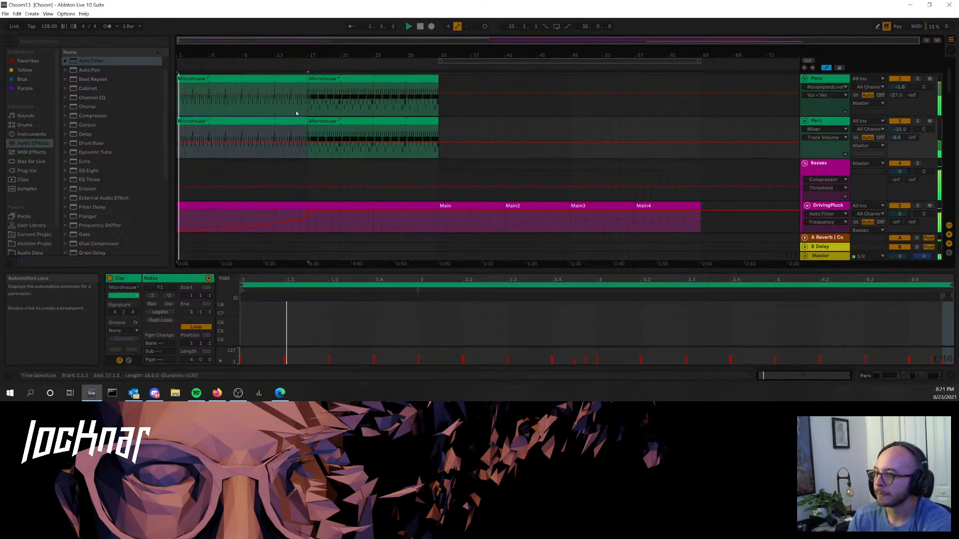
- Move the second Microhouse clip on both Perc tracks from bar 17 to bar 33
click(425, 122)
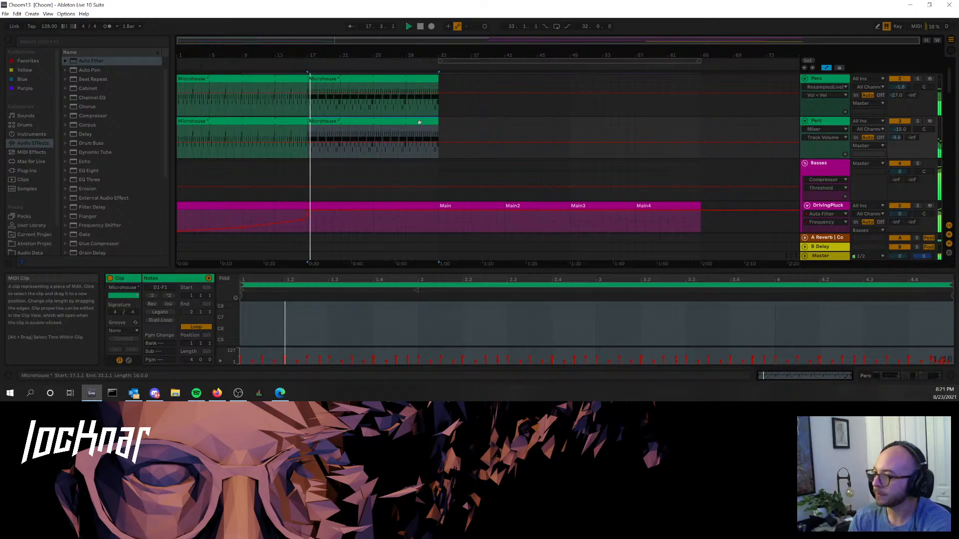
scroll(406, 120, up, 4)
drag(406, 118, 536, 121)
scroll(437, 131, down, 5)
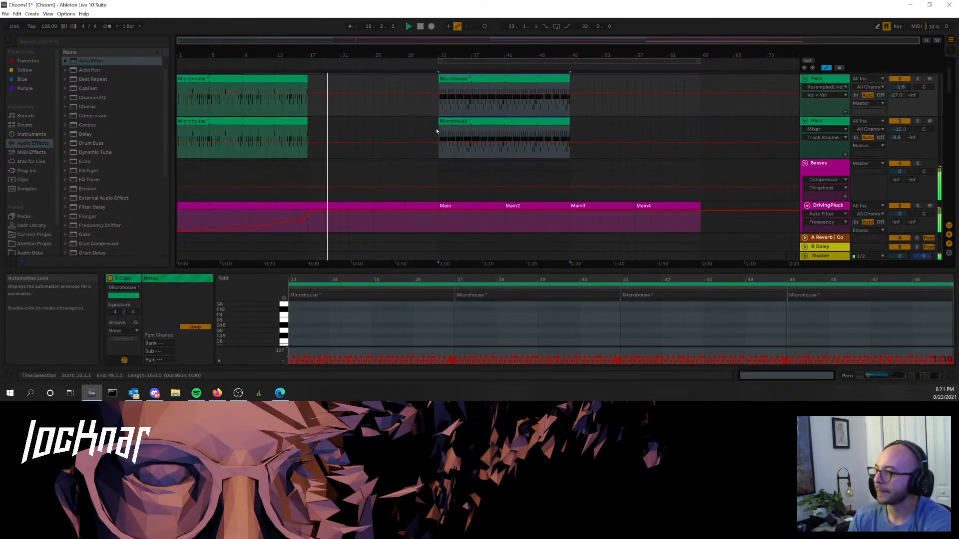
- Stop playback, inspect the Main and Main2 clips on the DrivingPluck track, and mark bars 1 to 33 on the Basses track
click(476, 159)
key(space)
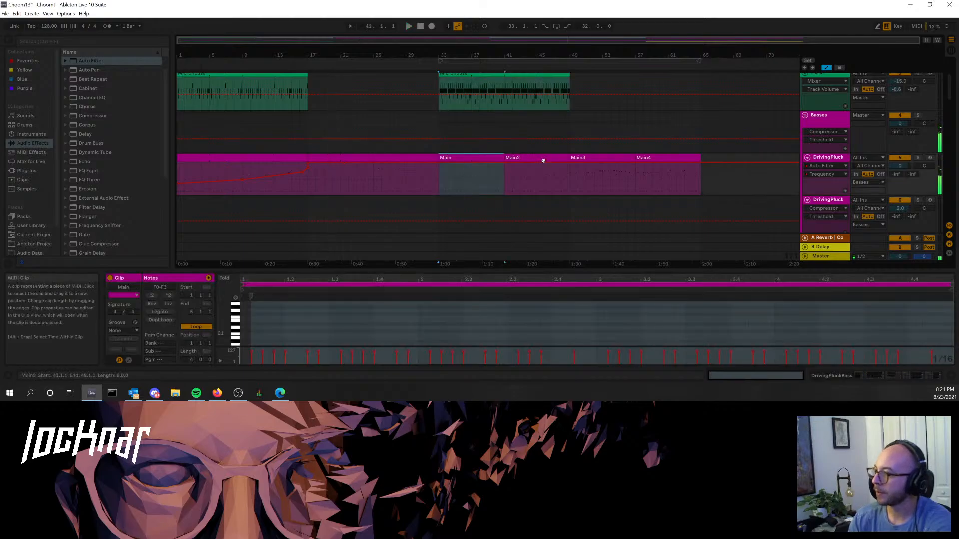
click(544, 161)
mouse_move(548, 159)
mouse_down()
mouse_move(497, 160)
mouse_move(563, 160)
mouse_up()
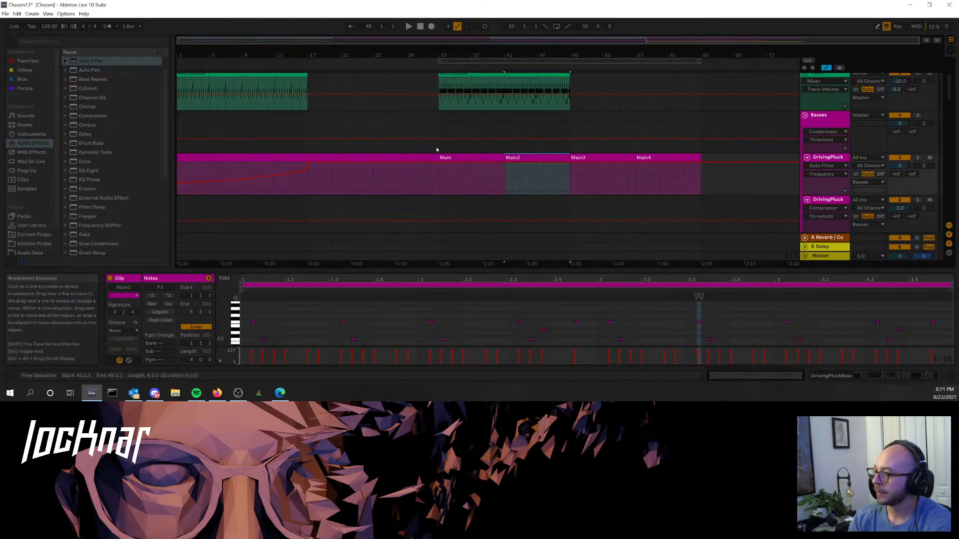
drag(437, 148, 178, 142)
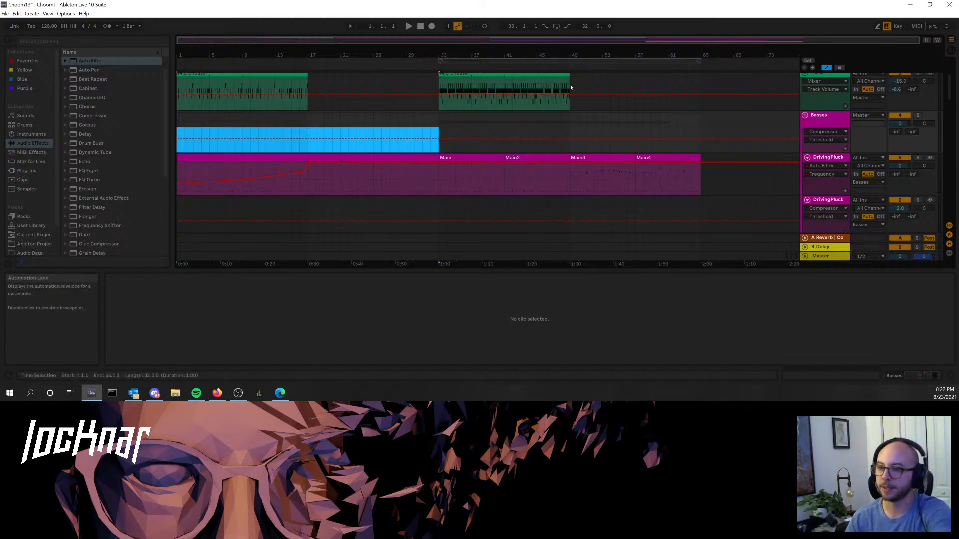
- Play the arrangement from bar 33 and review the kick and percussion tracks around it
click(441, 108)
key(space)
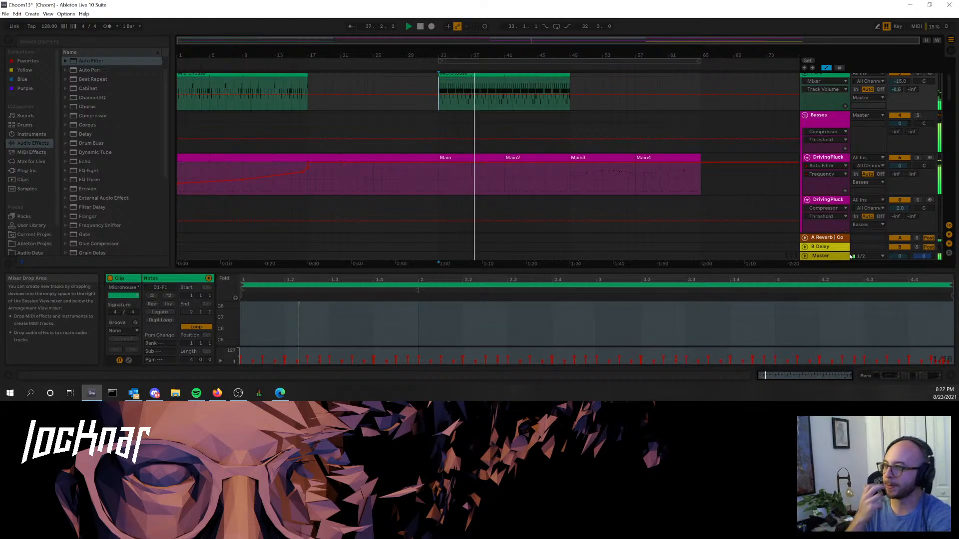
key(space)
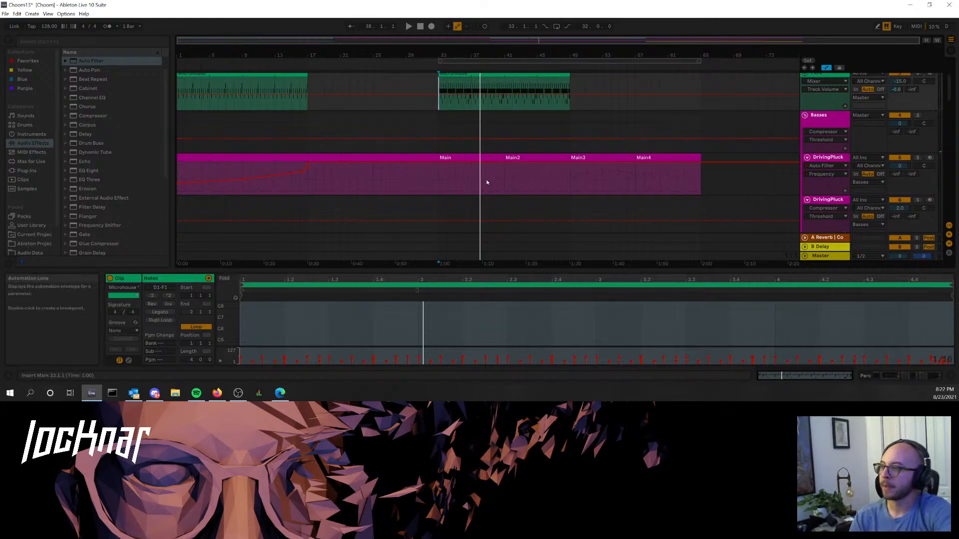
scroll(487, 181, up, 1)
scroll(486, 180, up, 2)
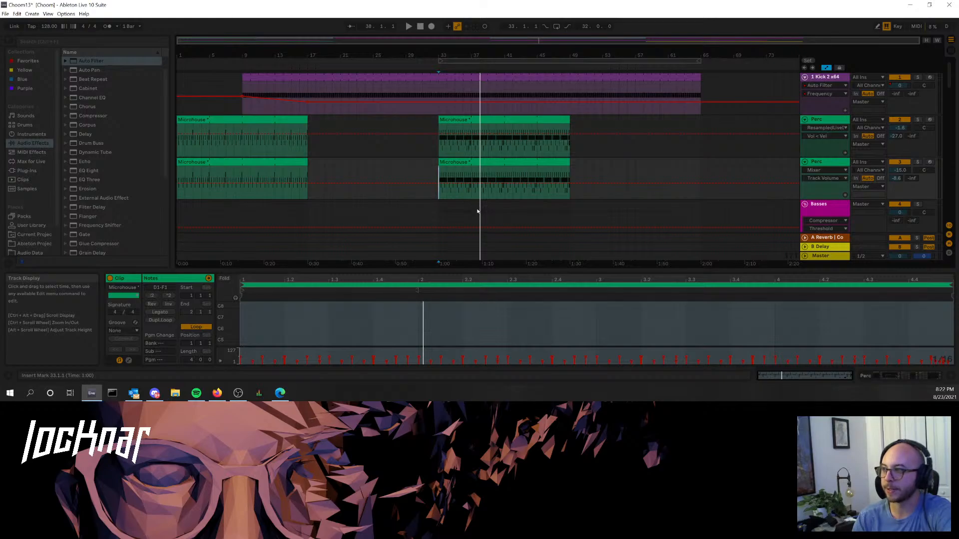
scroll(477, 212, down, 2)
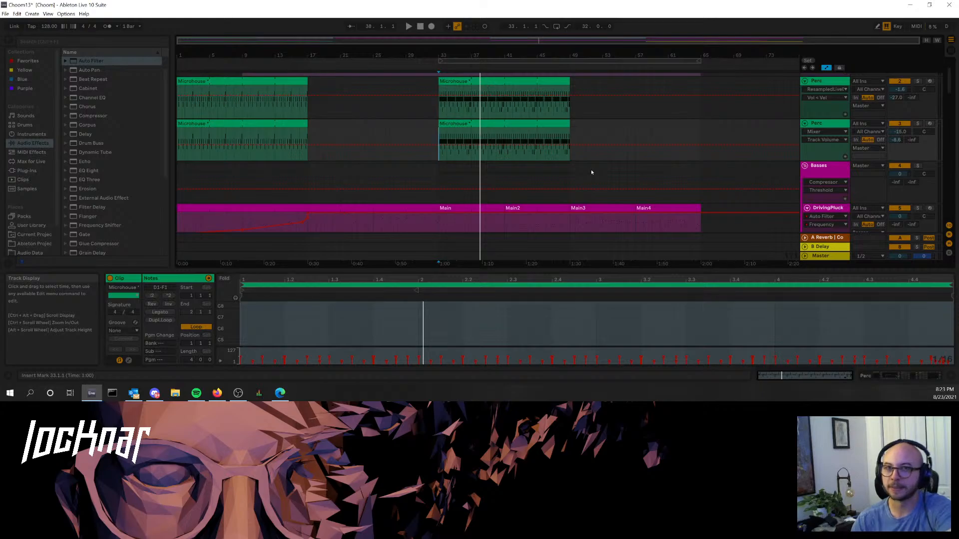
- Play the arrangement from bar 49 and restart it from the Microhouse clip at bar 33 to compare the sections
click(579, 122)
key(space)
scroll(343, 125, up, 1)
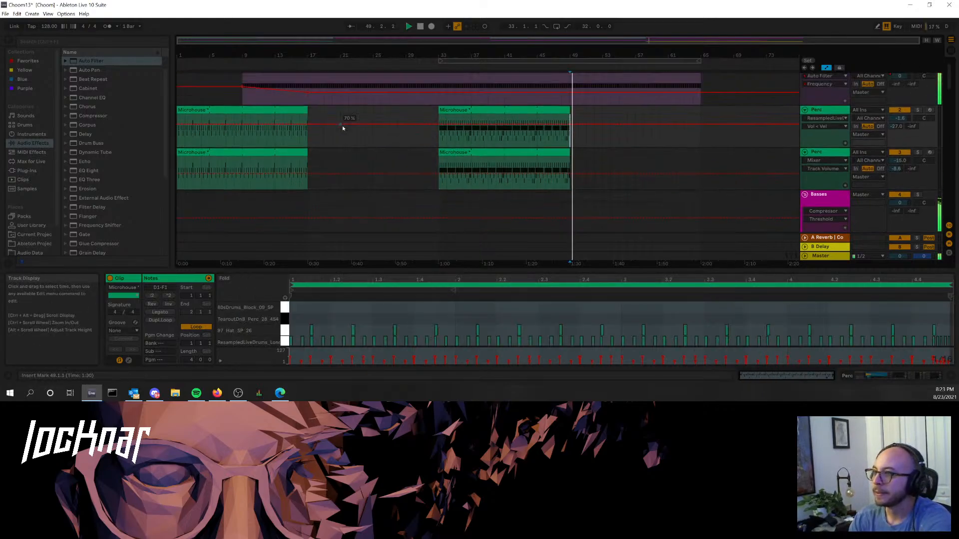
scroll(357, 159, up, 1)
click(317, 122)
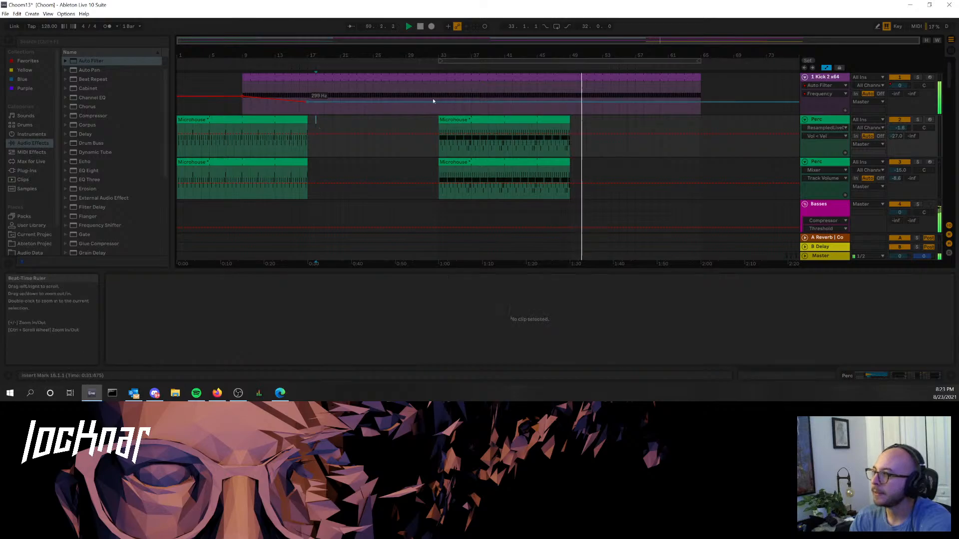
click(449, 120)
key(space)
key(space)
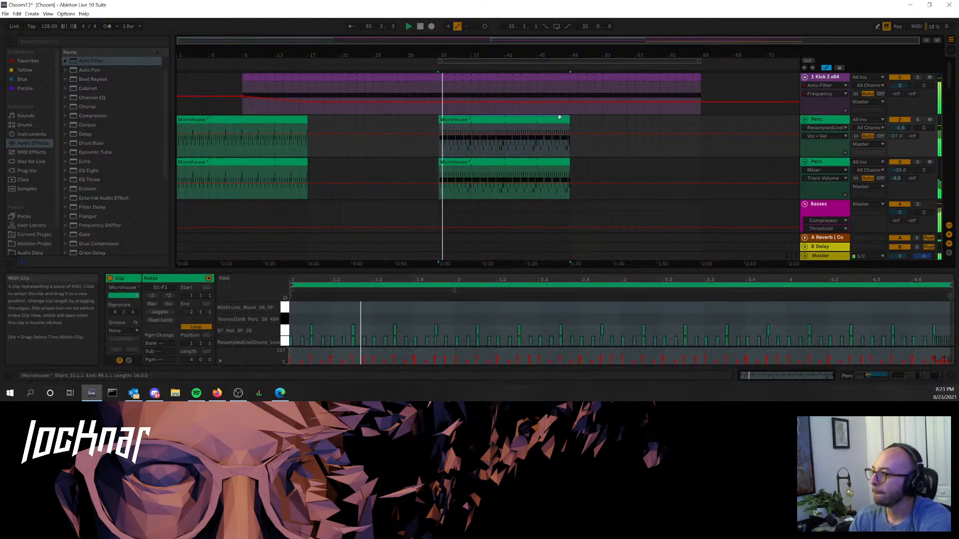
- Extend the Microhouse clips at bar 33 on both Perc tracks so they end at bar 65
scroll(560, 119, down, 1)
shift+click(567, 152)
drag(568, 152, 701, 148)
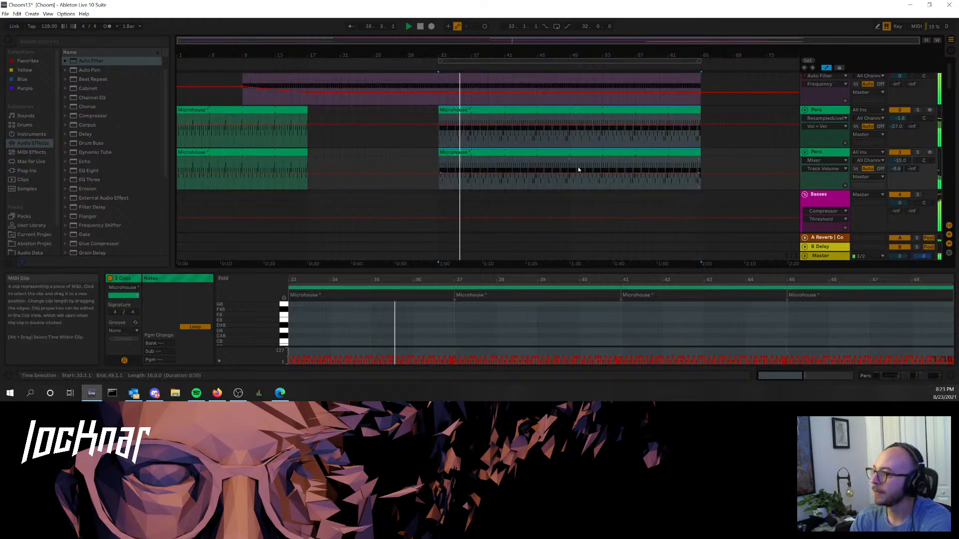
scroll(577, 166, down, 3)
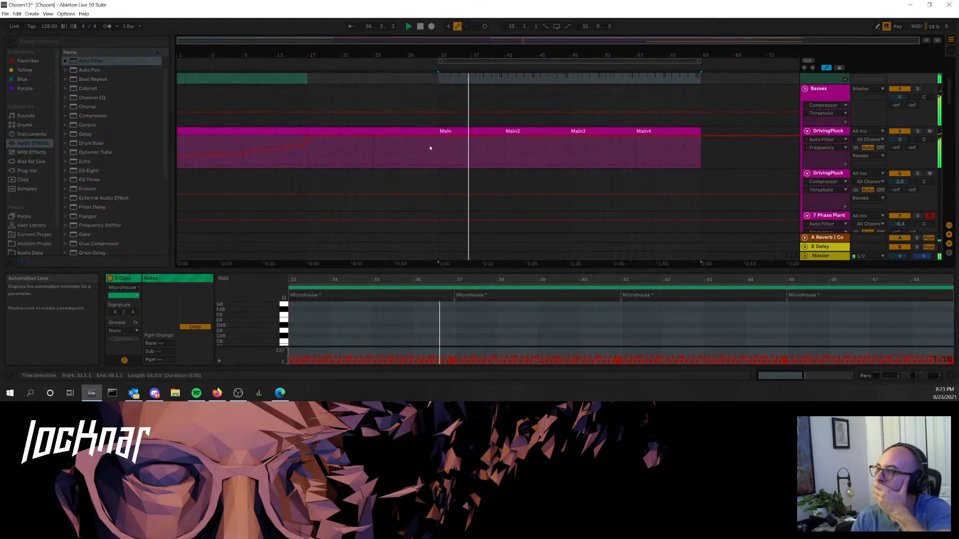
- Delete the kick clip section between bars 17 and 33 on the Kick track
scroll(517, 197, up, 5)
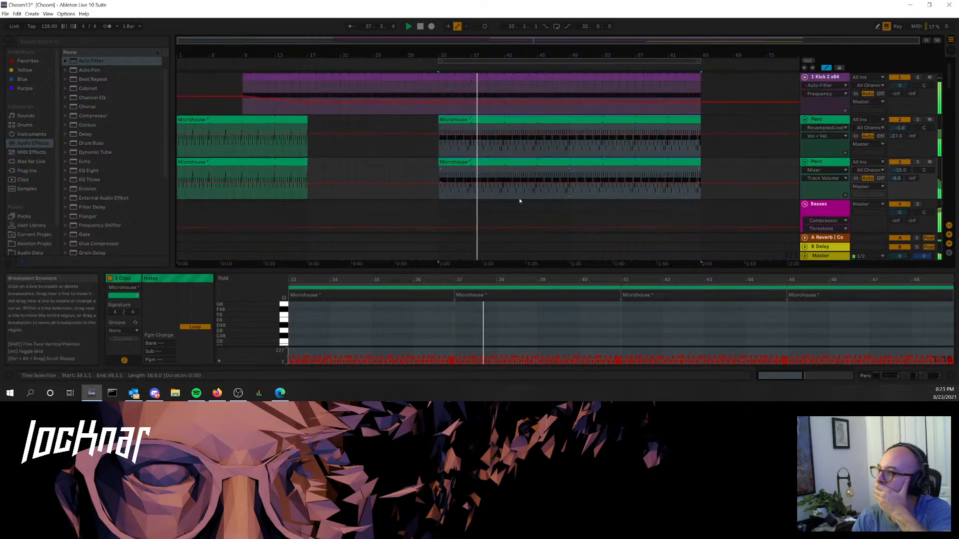
click(439, 106)
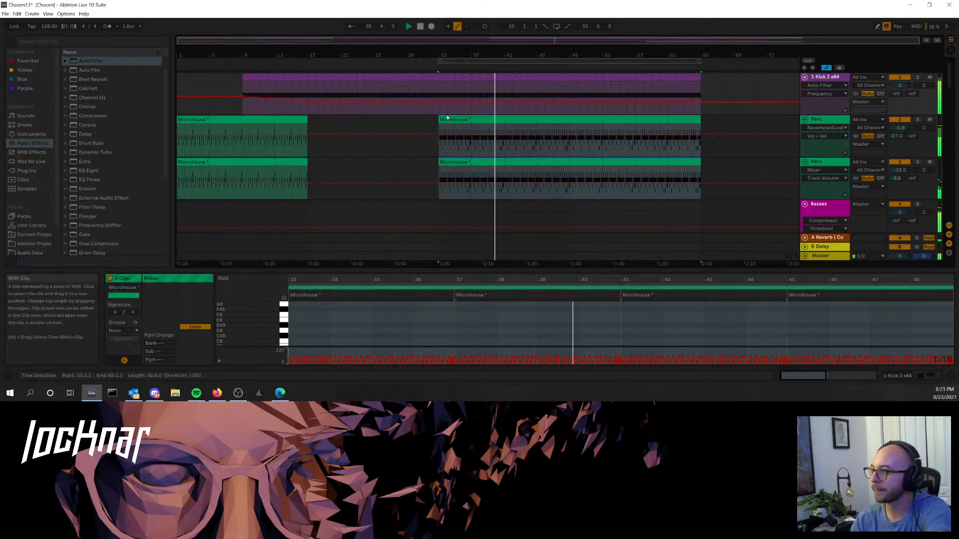
drag(439, 100, 309, 72)
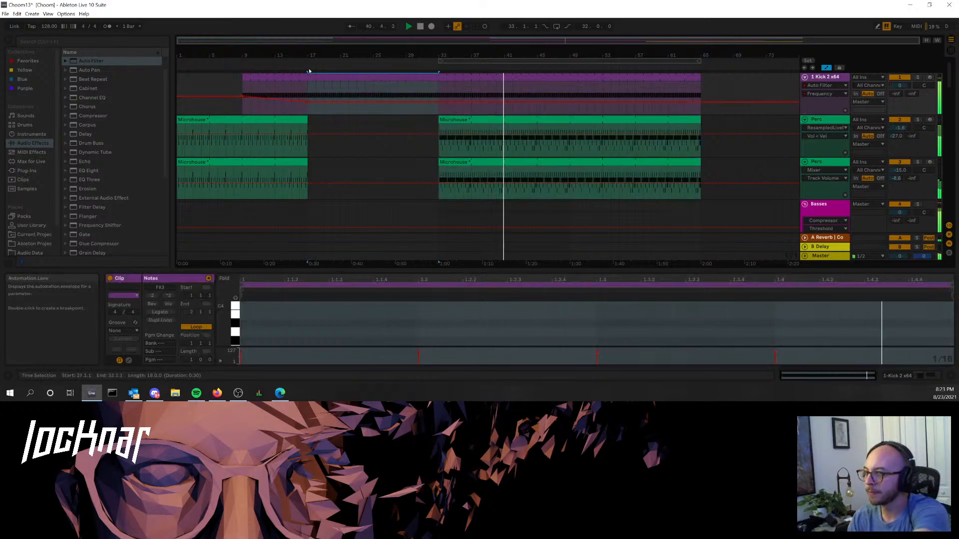
key(Delete)
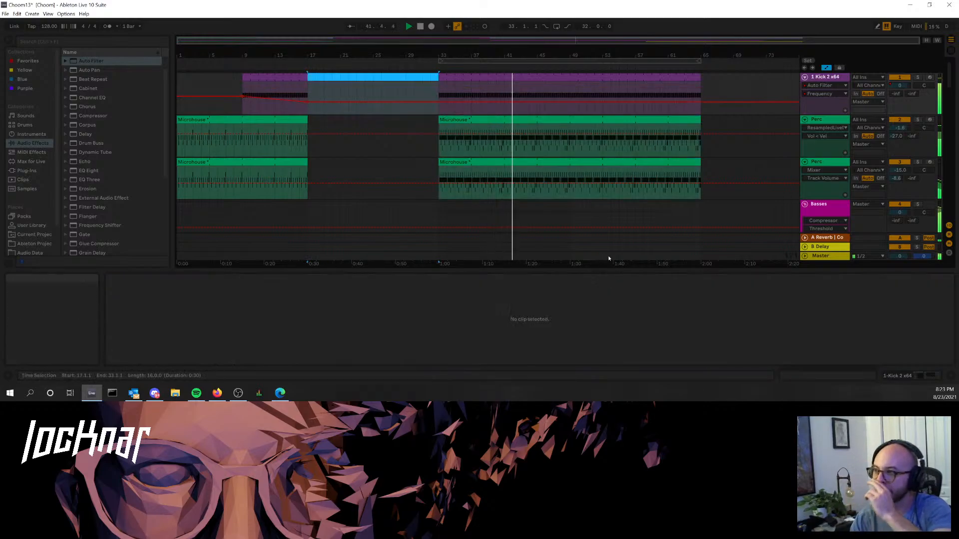
- Move the four Silverhand Erhu clips from bar 49 so they start at bar 33
scroll(595, 134, down, 2)
scroll(597, 135, down, 6)
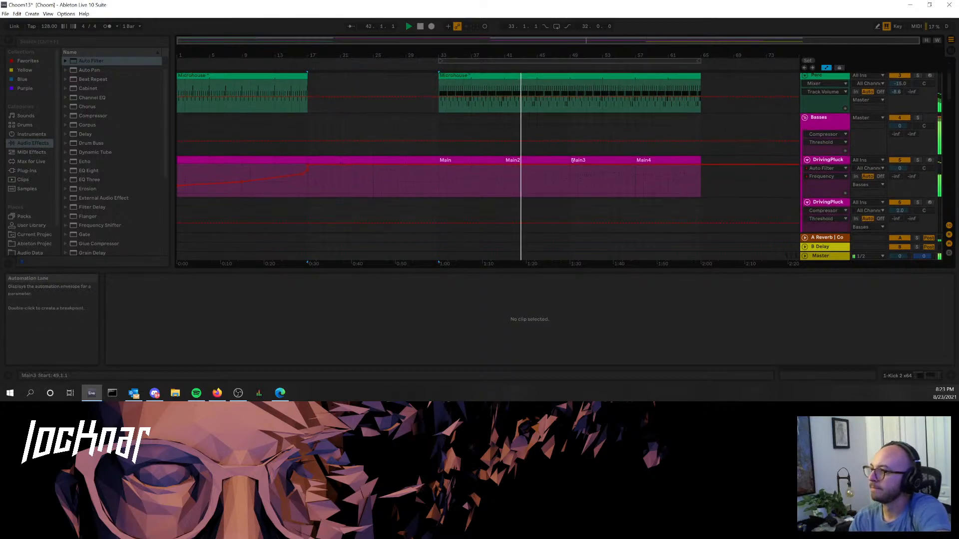
key(Tab)
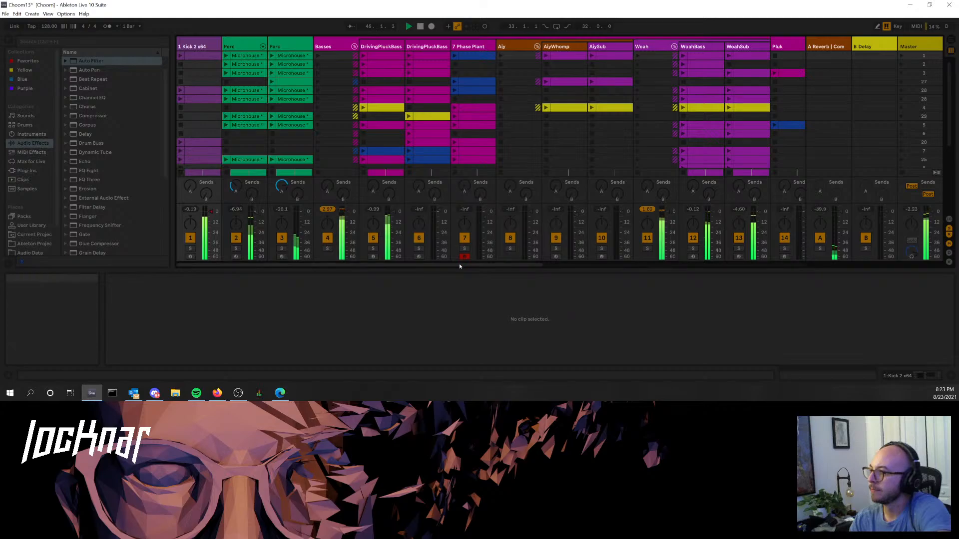
key(Tab)
scroll(606, 157, down, 5)
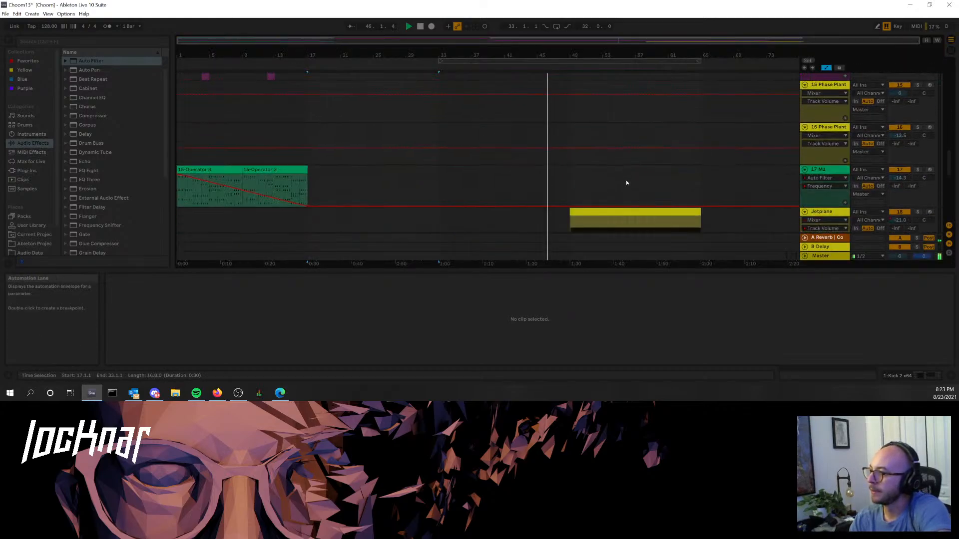
scroll(626, 181, down, 2)
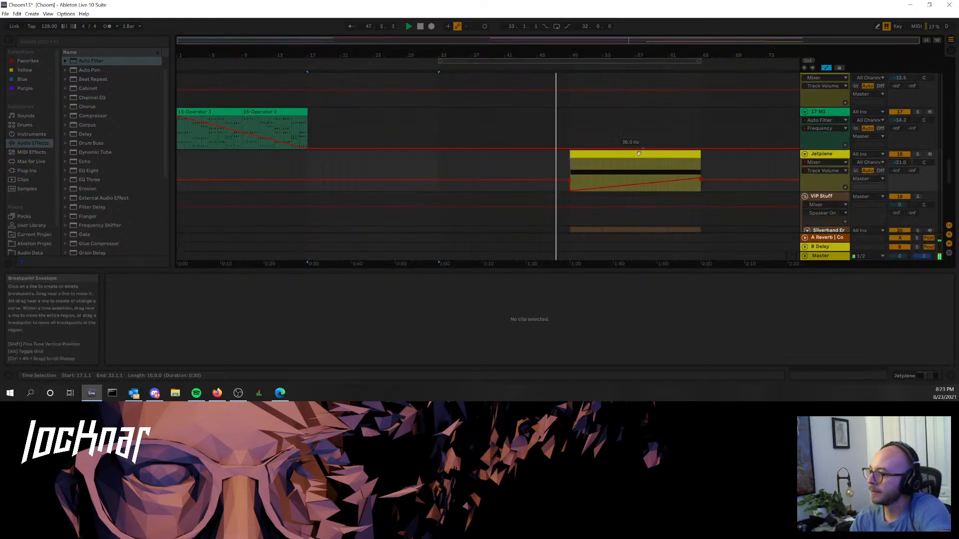
scroll(724, 210, down, 2)
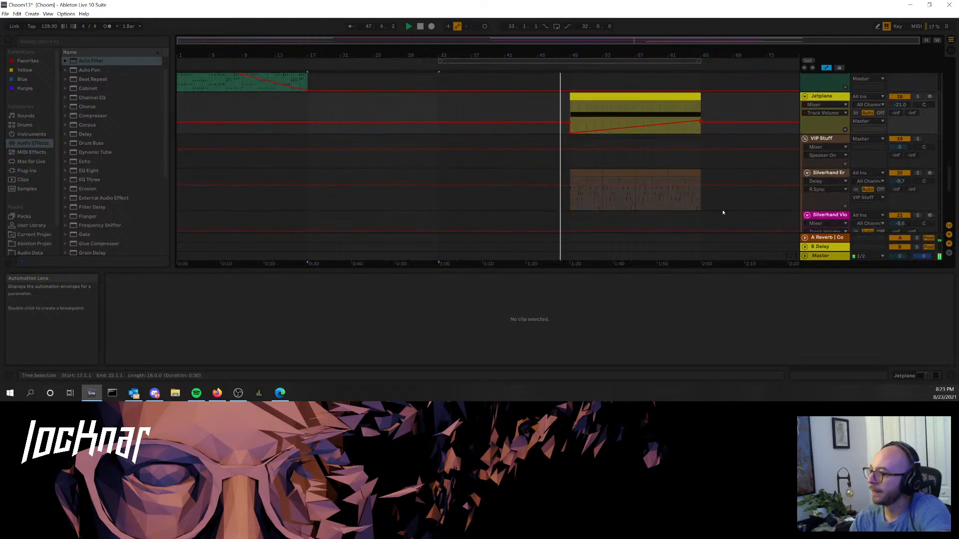
click(587, 173)
shift+click(695, 172)
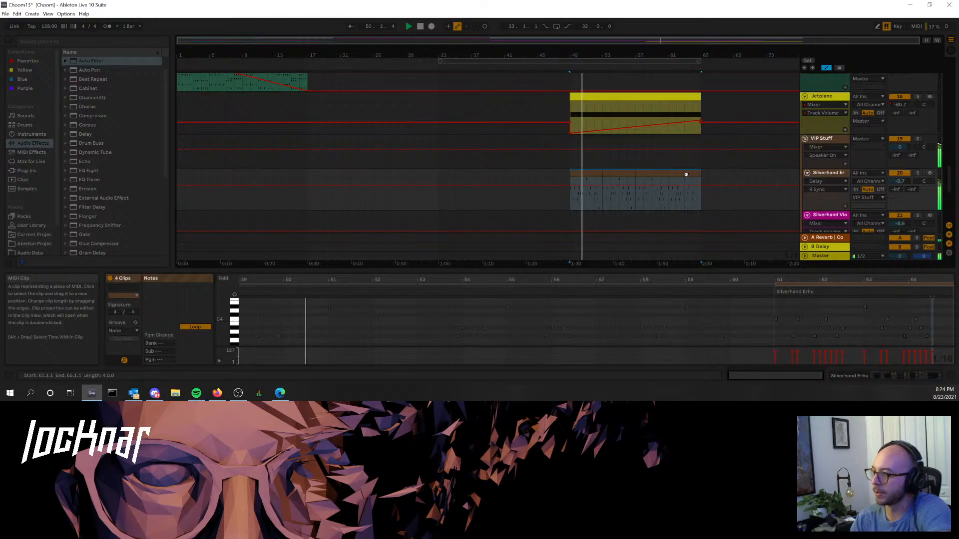
drag(686, 174, 564, 176)
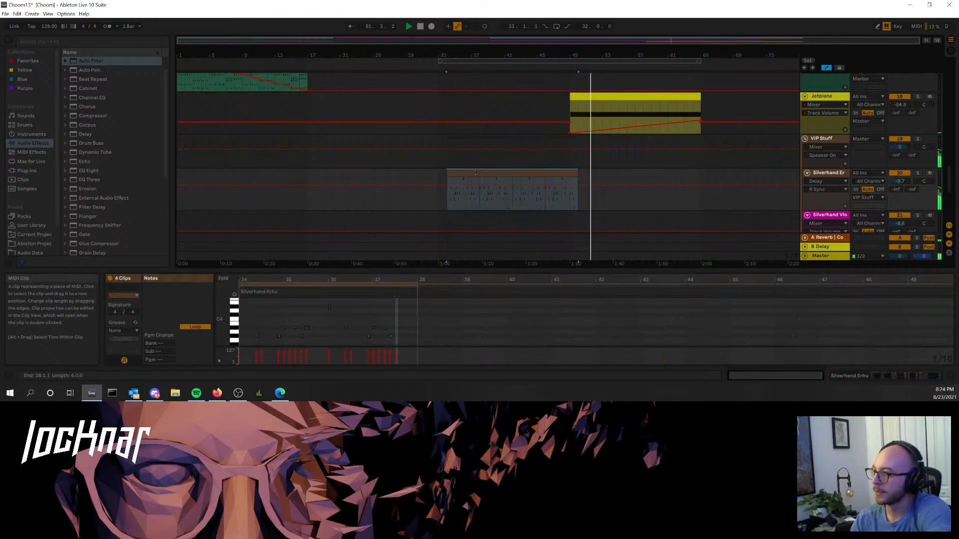
drag(475, 172, 468, 171)
- Audition the Silverhand Erhu clips from bar 33 and transfer them to the 16 Phase Plant track at the same bar
key(space)
key(space)
key(space)
scroll(462, 159, down, 1)
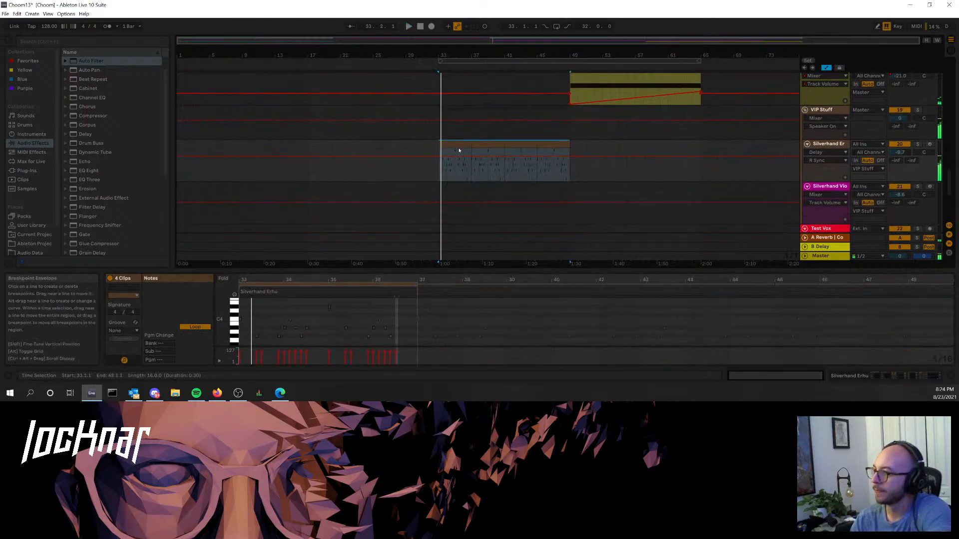
key(Delete)
scroll(459, 146, up, 3)
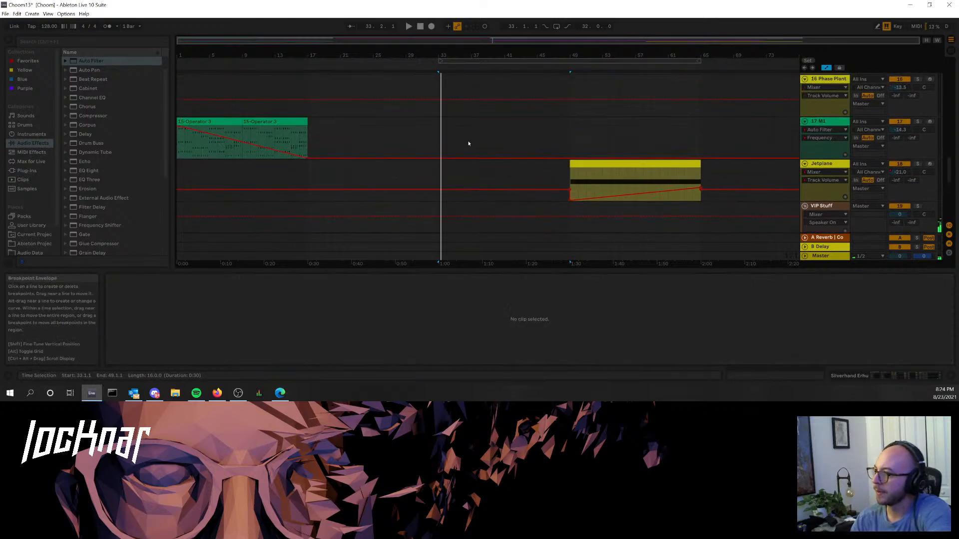
scroll(439, 145, up, 2)
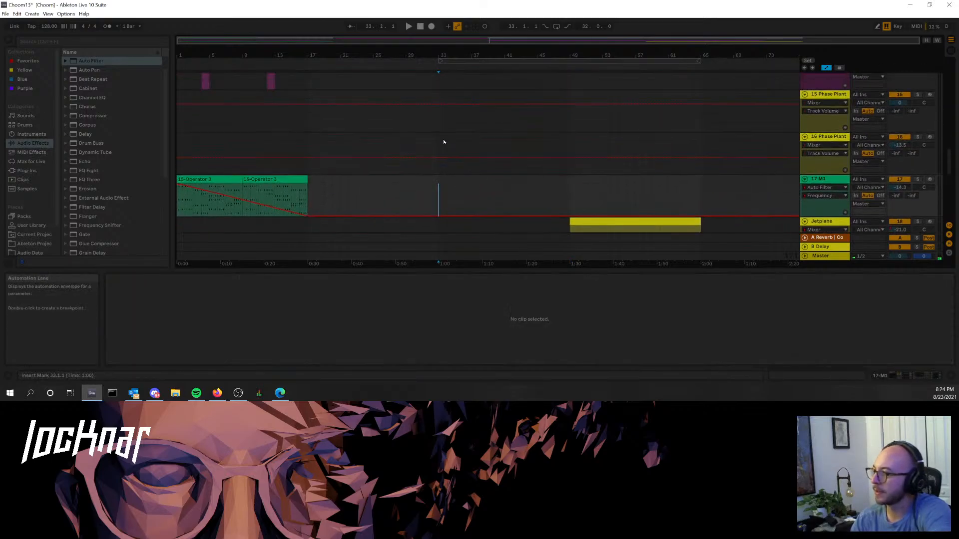
key(ctrl+z)
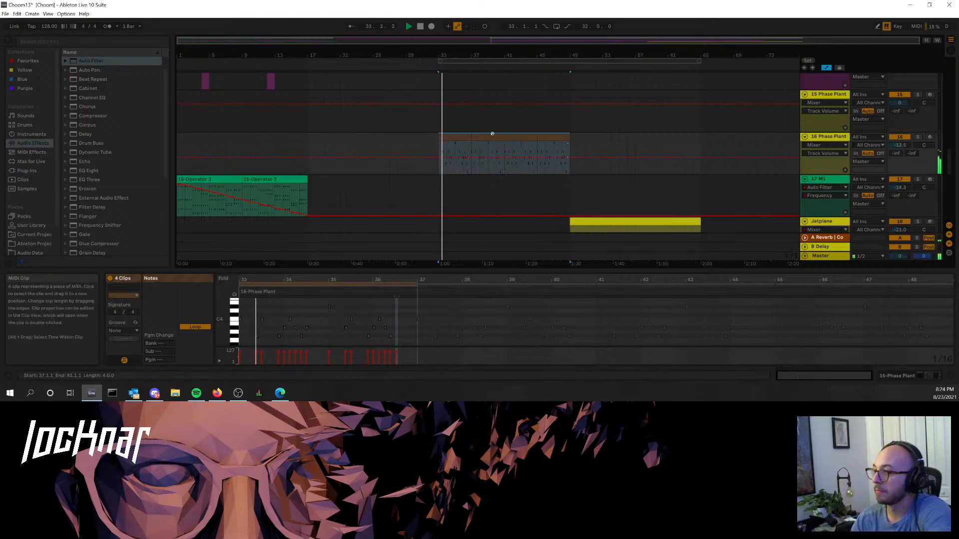
- Move the four clips up to the 15 Phase Plant track, listen to them there, and remove them from that track
drag(556, 136, 555, 120)
scroll(561, 144, up, 1)
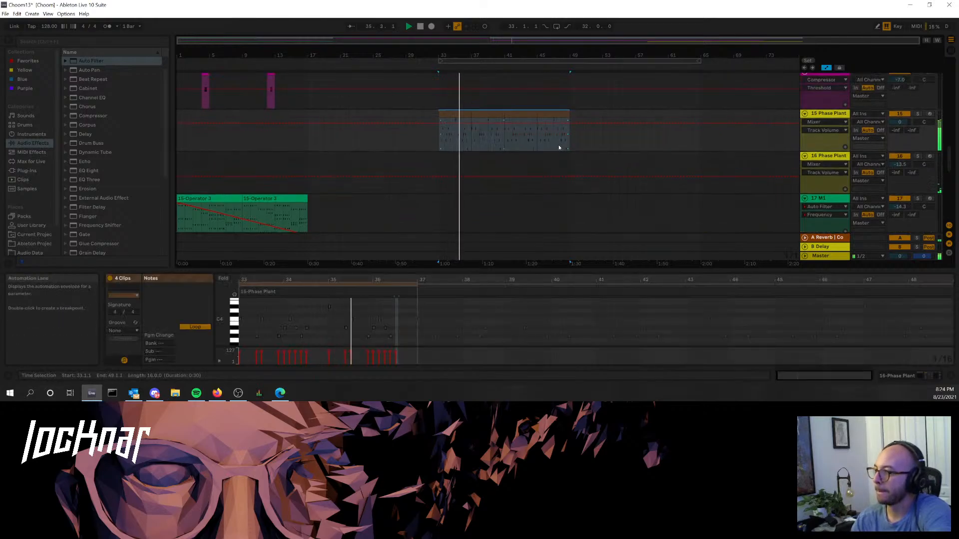
click(481, 123)
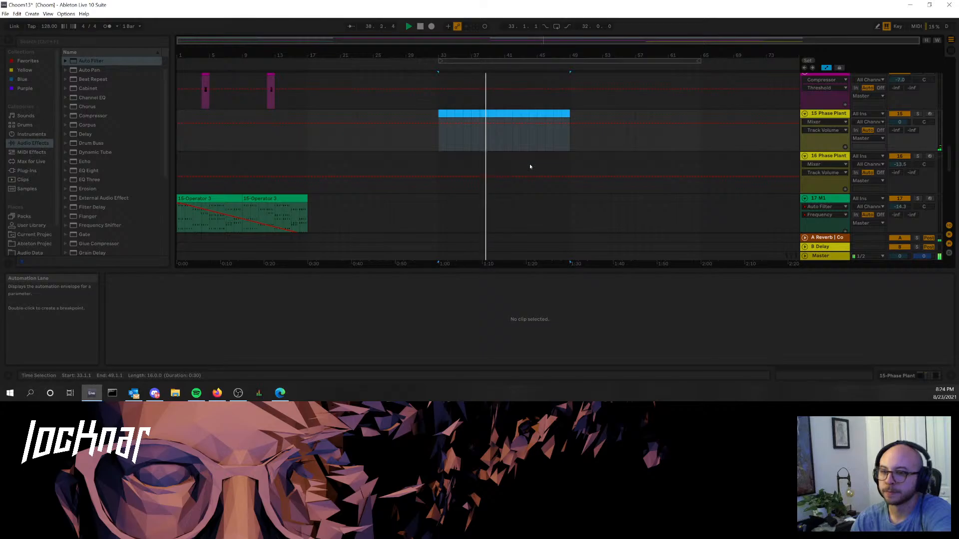
scroll(530, 166, up, 2)
scroll(531, 166, up, 5)
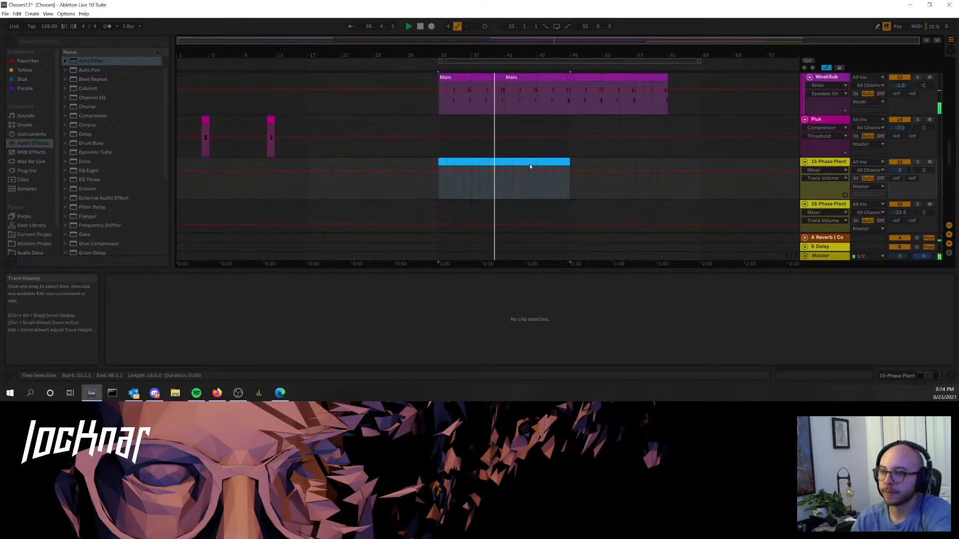
scroll(531, 167, up, 6)
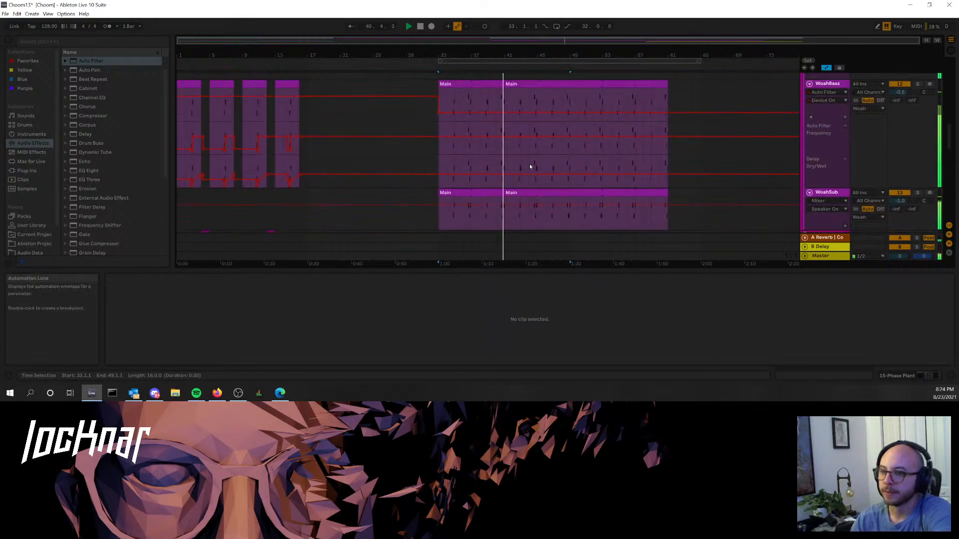
- Inspect the second WoahBass clip and audition the DrivingPluck Main, Main2 and Main3 clips from bar 33
click(517, 192)
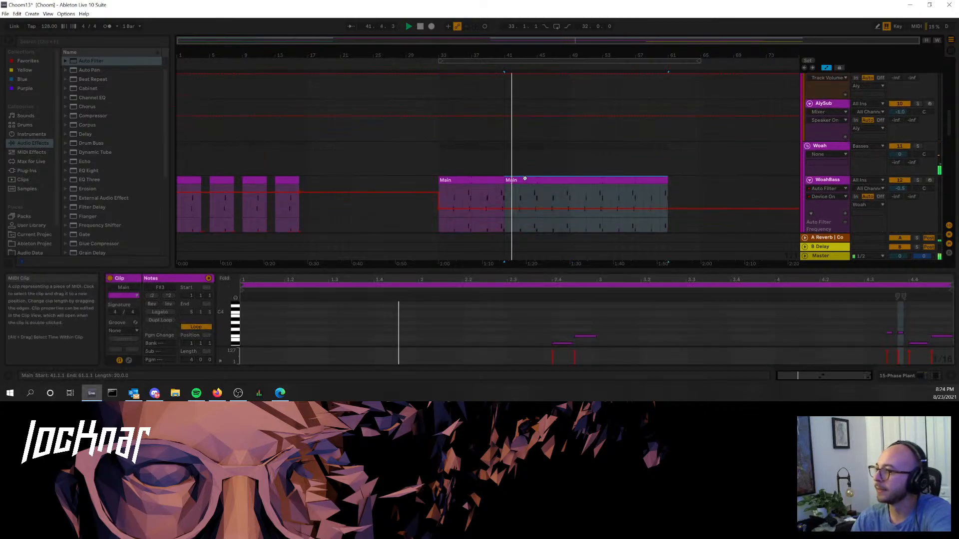
scroll(597, 169, up, 6)
scroll(597, 164, up, 3)
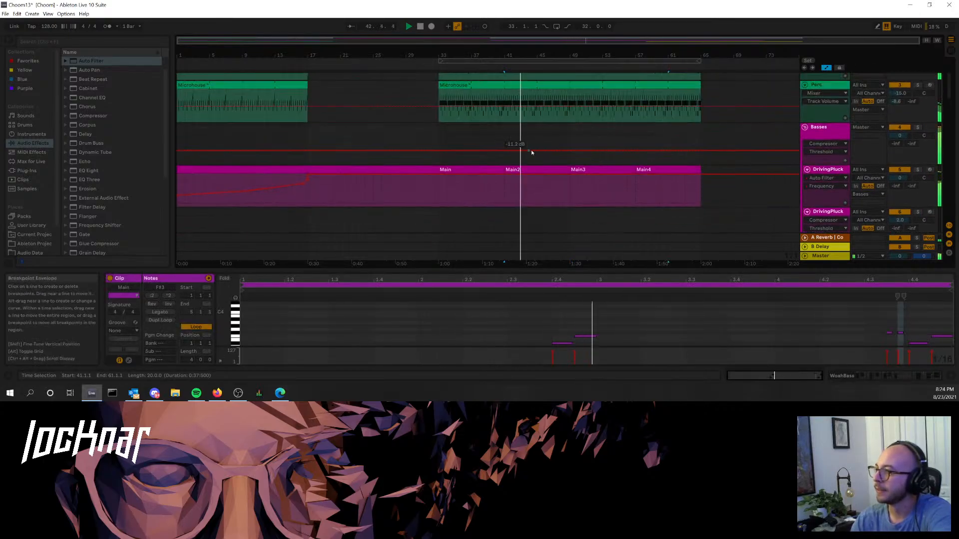
click(467, 178)
key(space)
key(space)
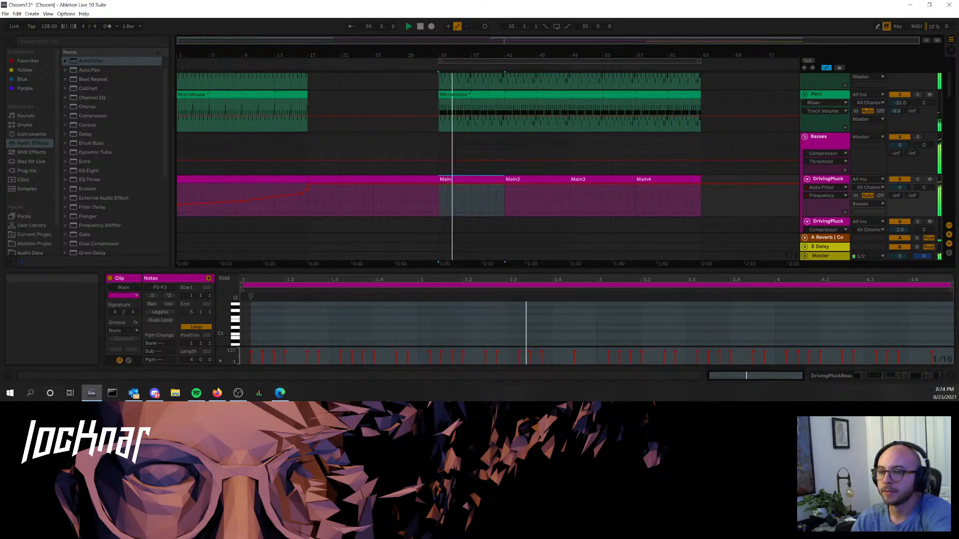
click(537, 199)
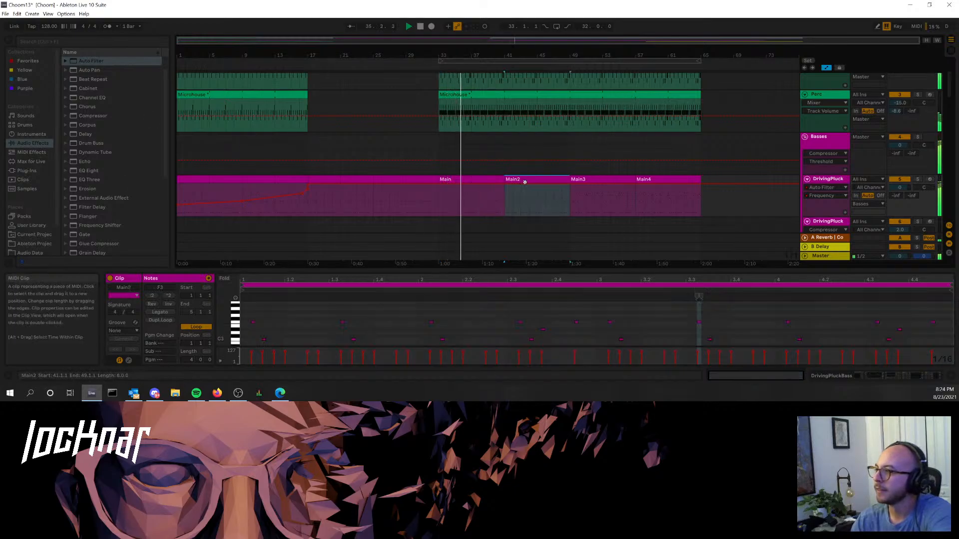
click(609, 176)
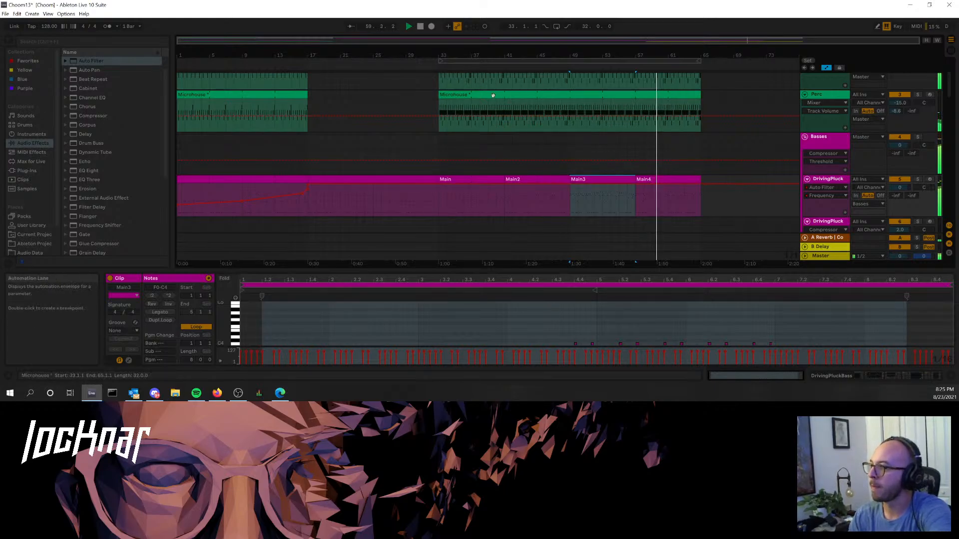
scroll(562, 157, up, 3)
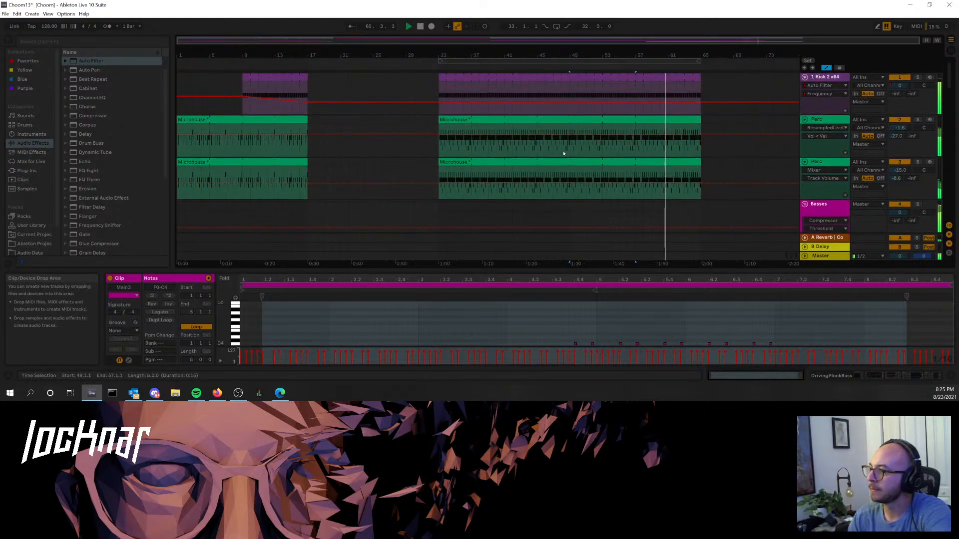
- Play the section from bar 33 with the Kick clip selected, and stop playback
click(465, 75)
key(space)
key(space)
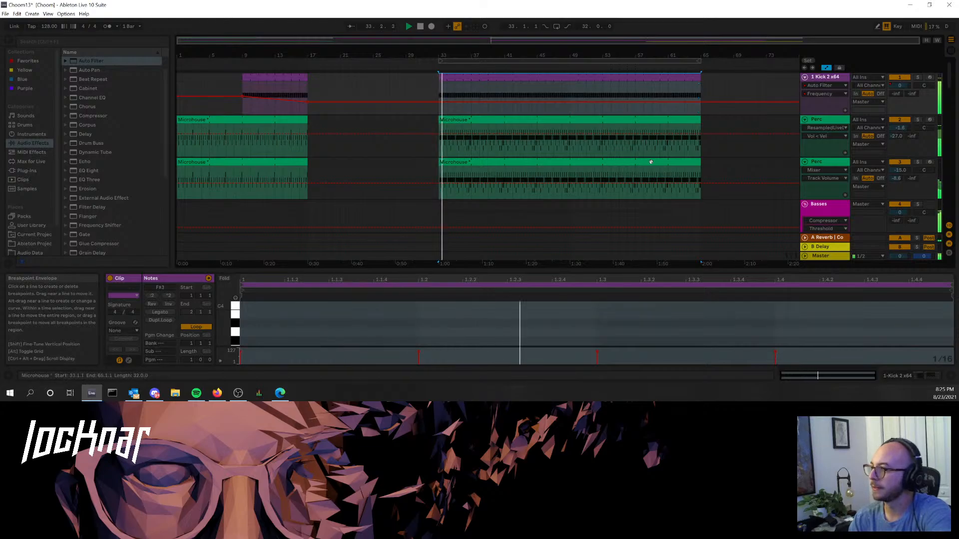
key(space)
- Adjust the end point of the Jetplane track's volume ramp at bar 65, playing it from bar 63 to check the level
scroll(652, 171, down, 4)
scroll(652, 171, down, 8)
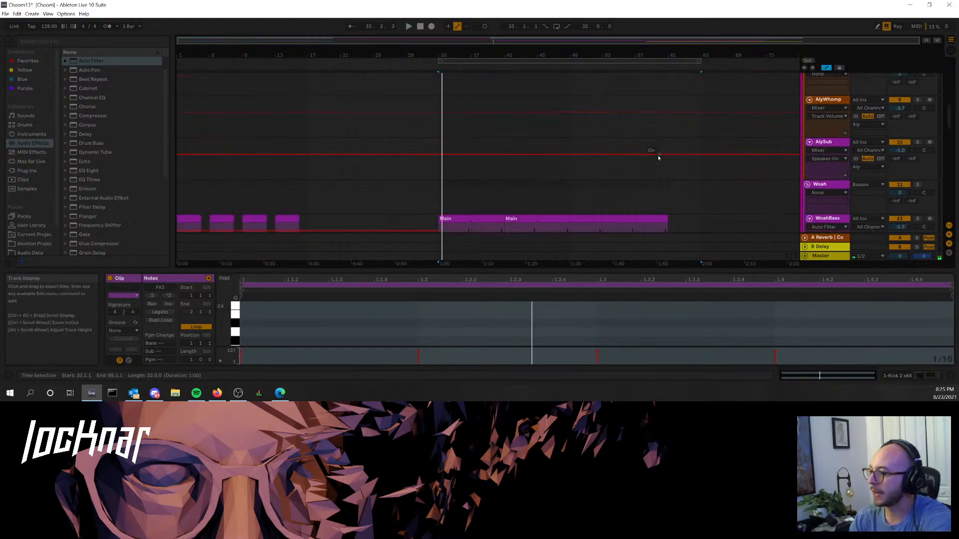
scroll(649, 134, down, 10)
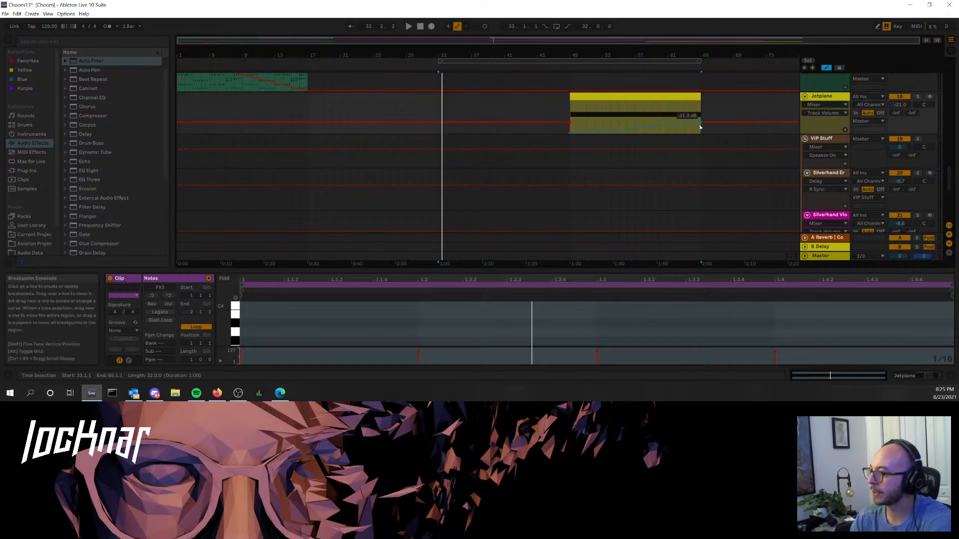
drag(700, 127, 693, 123)
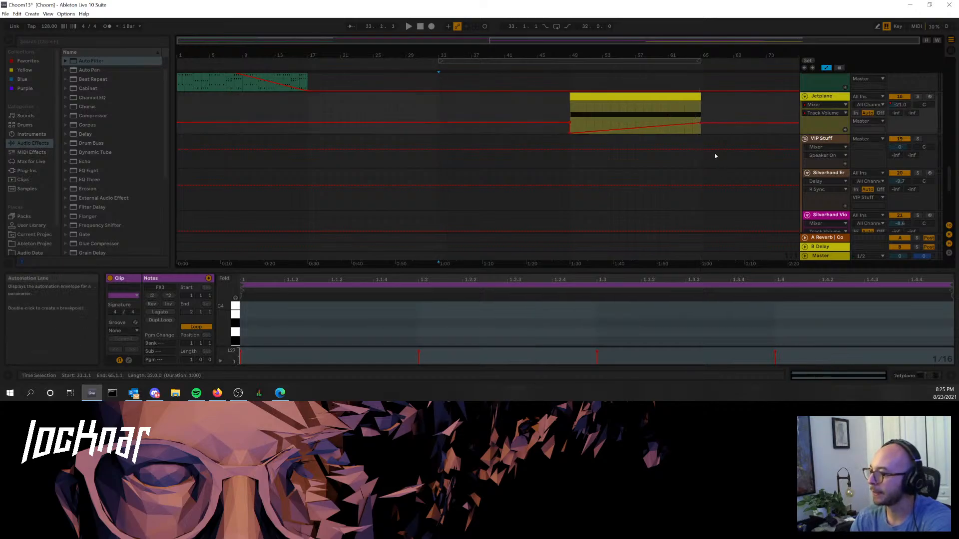
click(674, 106)
key(space)
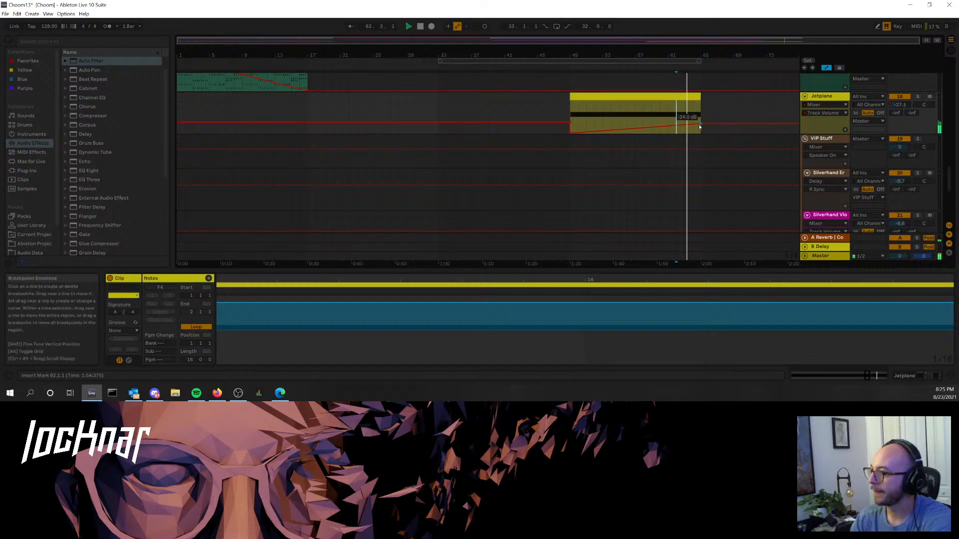
drag(700, 127, 699, 128)
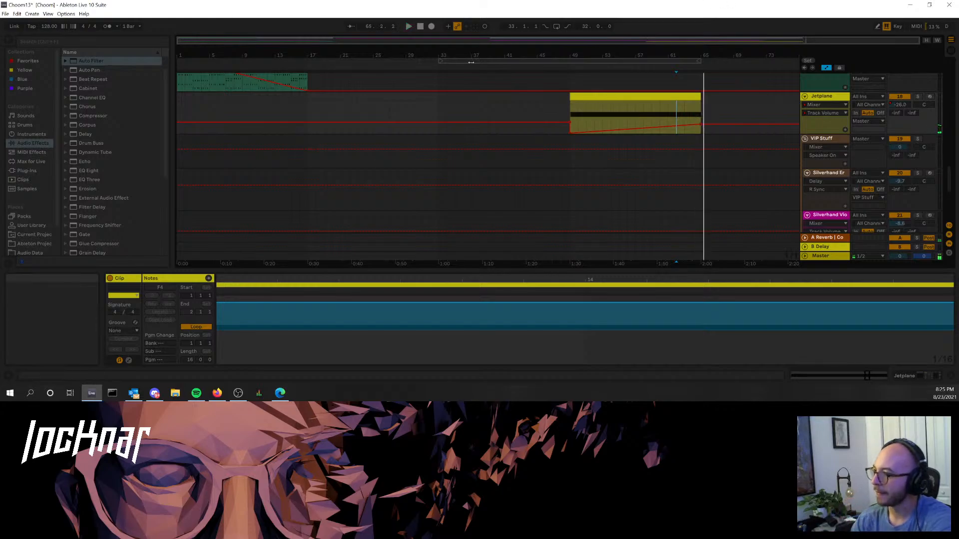
- Turn on arrangement looping for bars 33 to 65, play from bar 33, and select the looped section
scroll(423, 170, up, 5)
scroll(418, 156, up, 5)
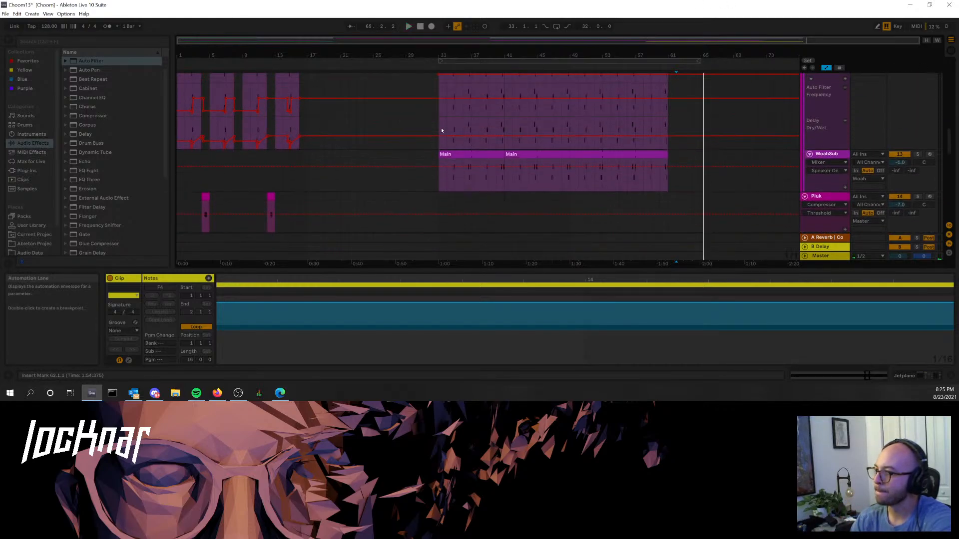
click(441, 127)
scroll(546, 134, up, 2)
shift+click(547, 135)
right_click(548, 134)
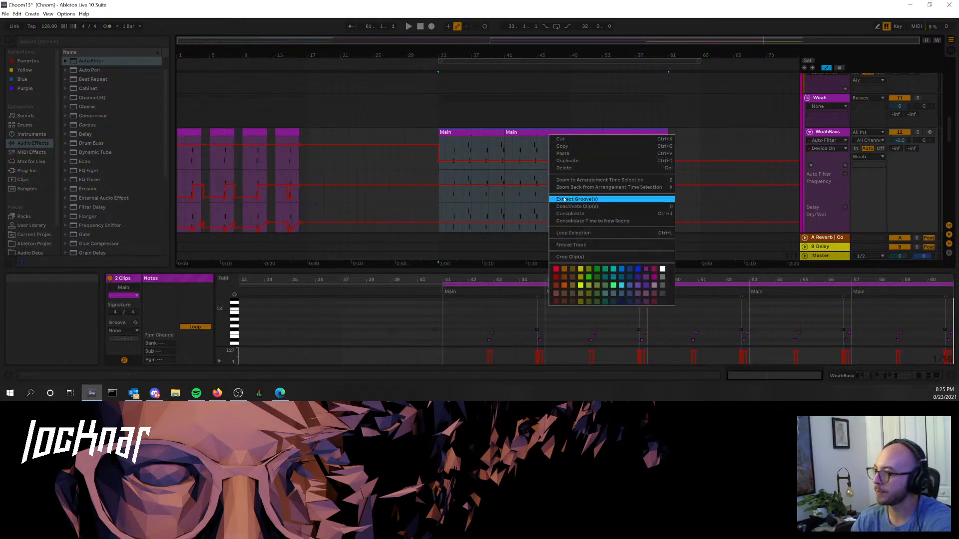
click(555, 28)
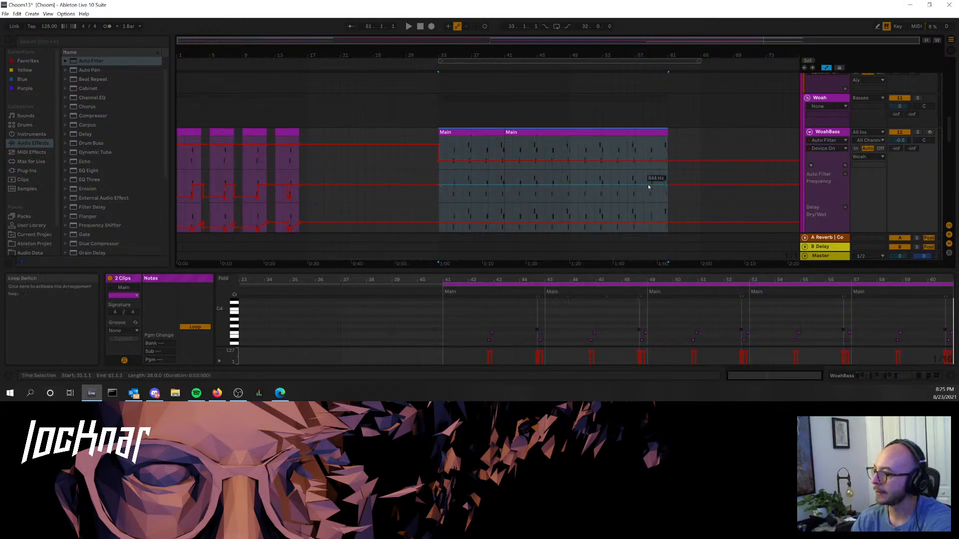
click(556, 27)
key(space)
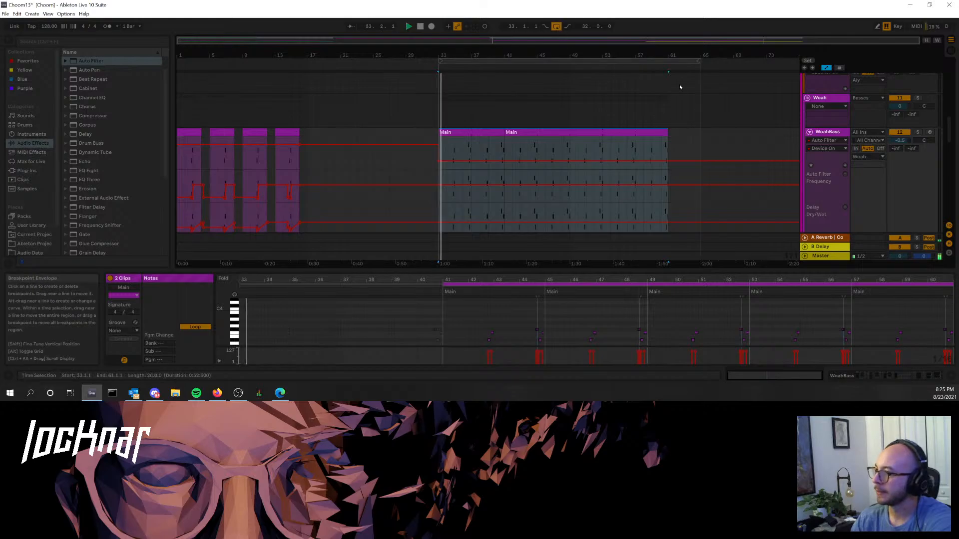
click(671, 60)
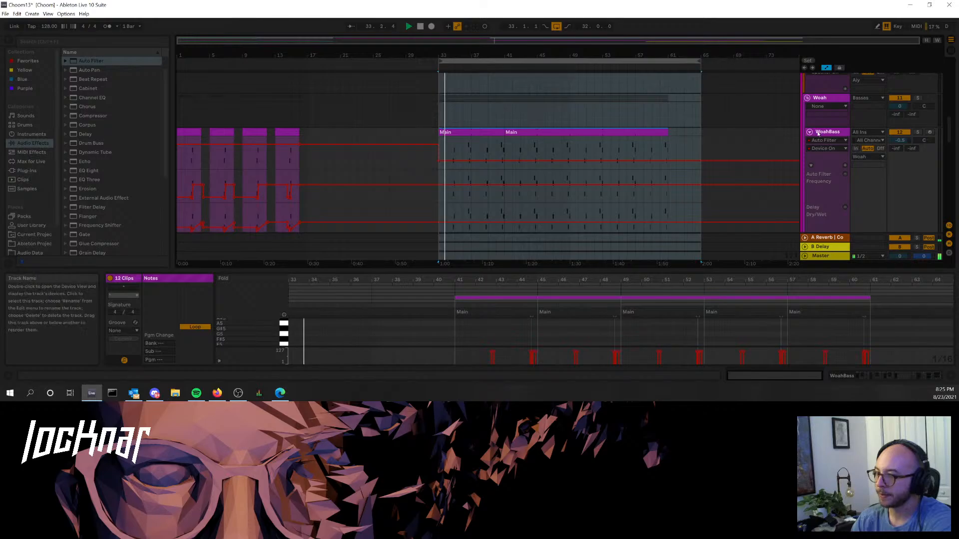
- Extend the second Main clips on the WoahBass and WoahSub tracks so both end at bar 65
scroll(702, 140, down, 1)
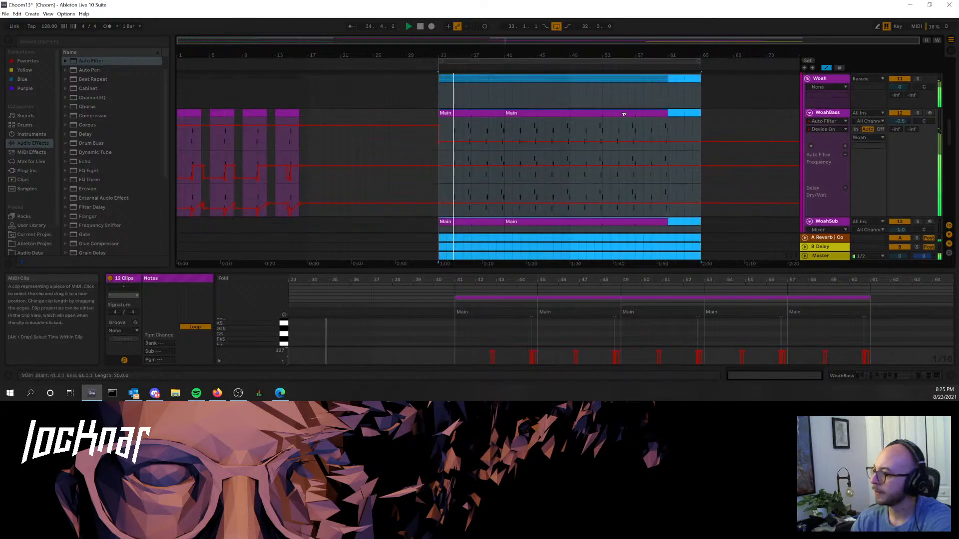
click(653, 146)
scroll(657, 159, down, 3)
scroll(657, 169, up, 3)
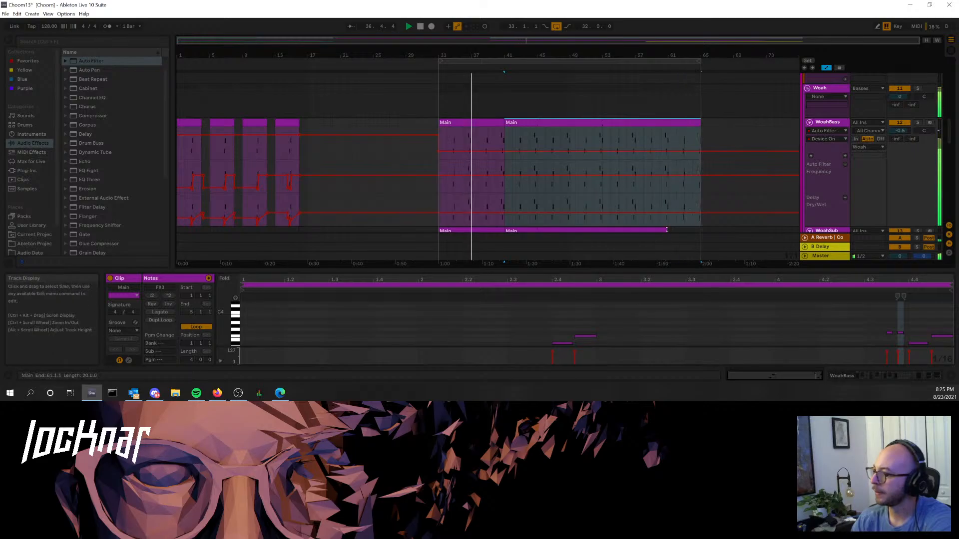
scroll(655, 220, up, 6)
scroll(652, 196, down, 8)
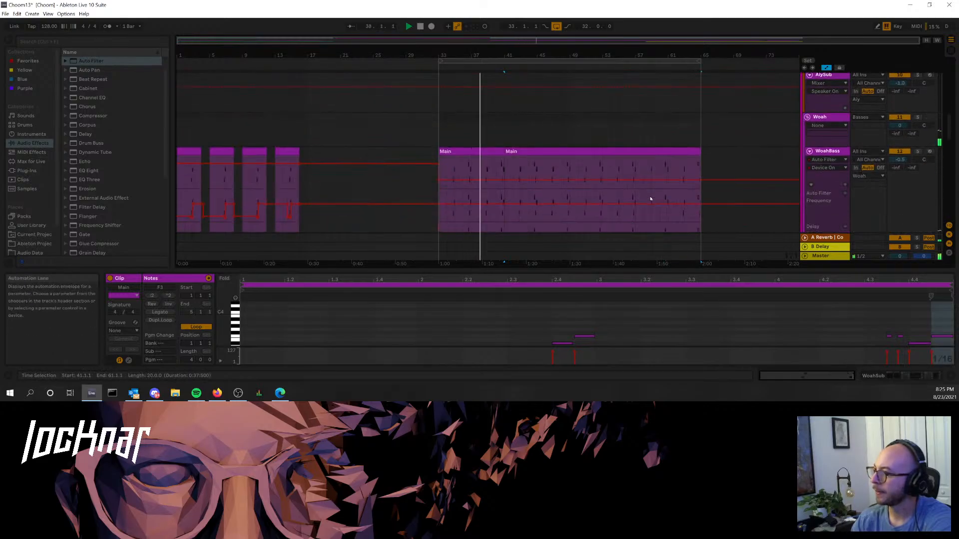
- Extend the DrivingPluck Main2 clip back to bar 33 so it replaces the Main clip, and play the section
scroll(632, 179, down, 8)
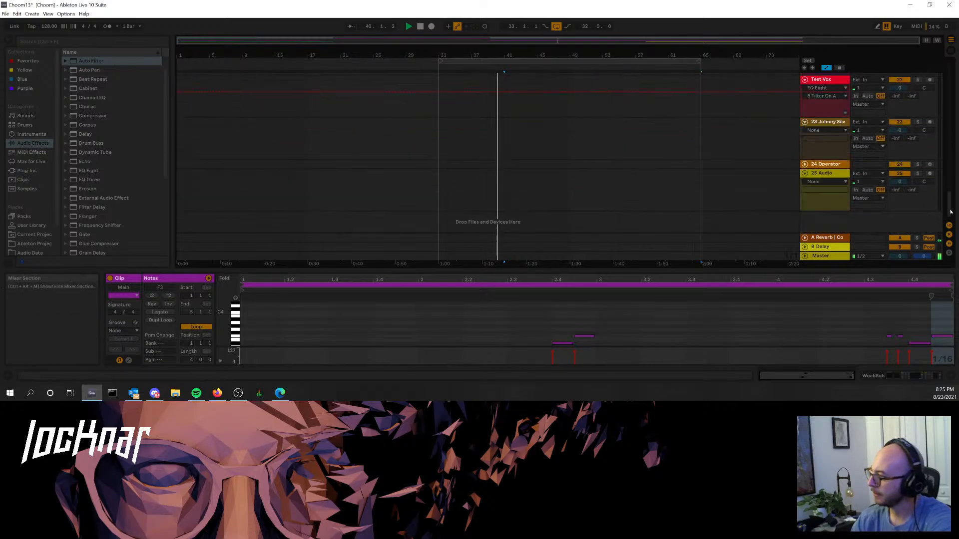
drag(950, 207, 954, 97)
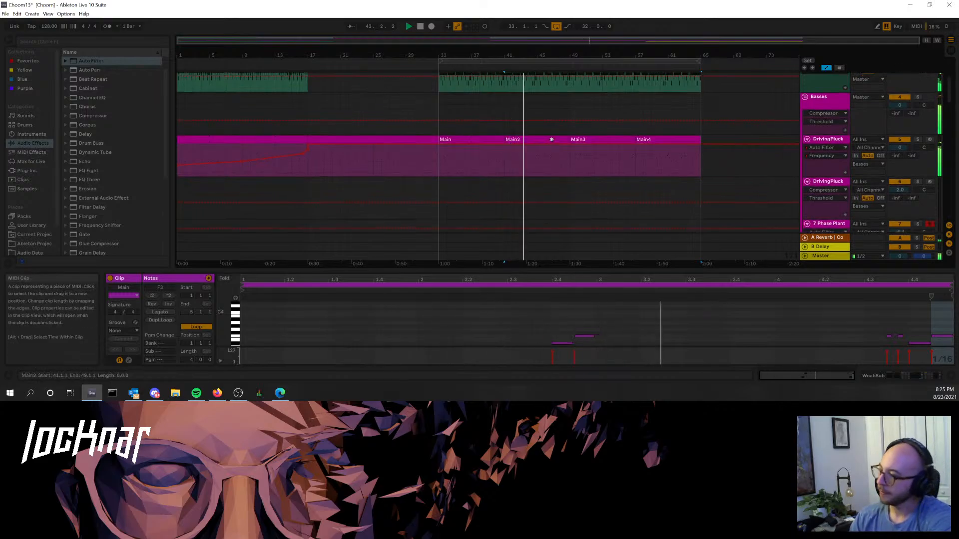
key(space)
drag(552, 139, 569, 130)
key(space)
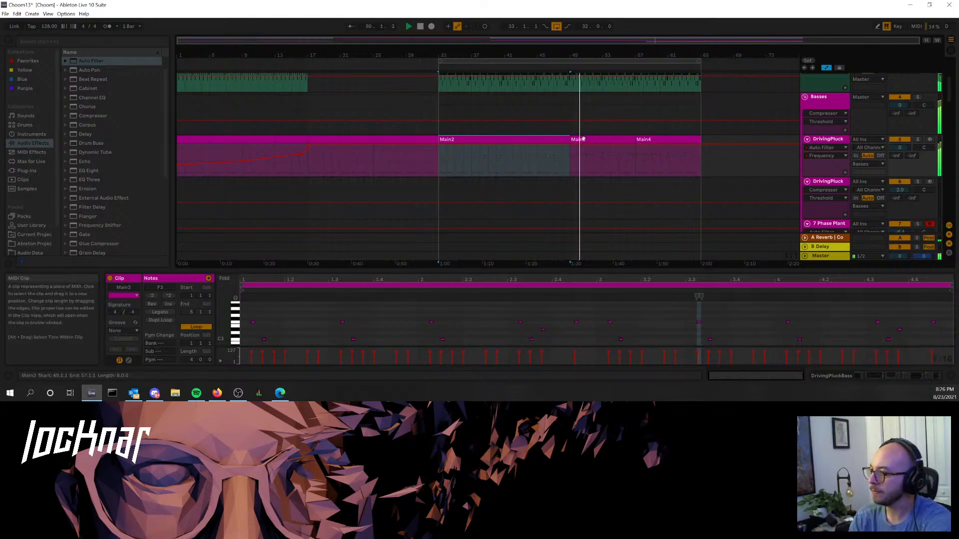
- Listen to the section from bar 49 while reviewing the arrangement from the bass tracks down to Jetplane and back up to the percussion
scroll(645, 185, down, 10)
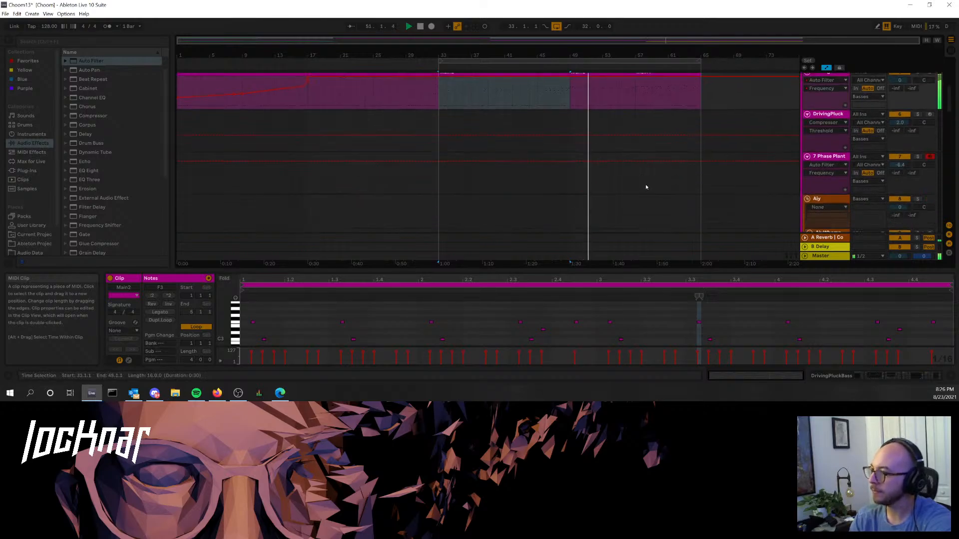
scroll(632, 170, down, 8)
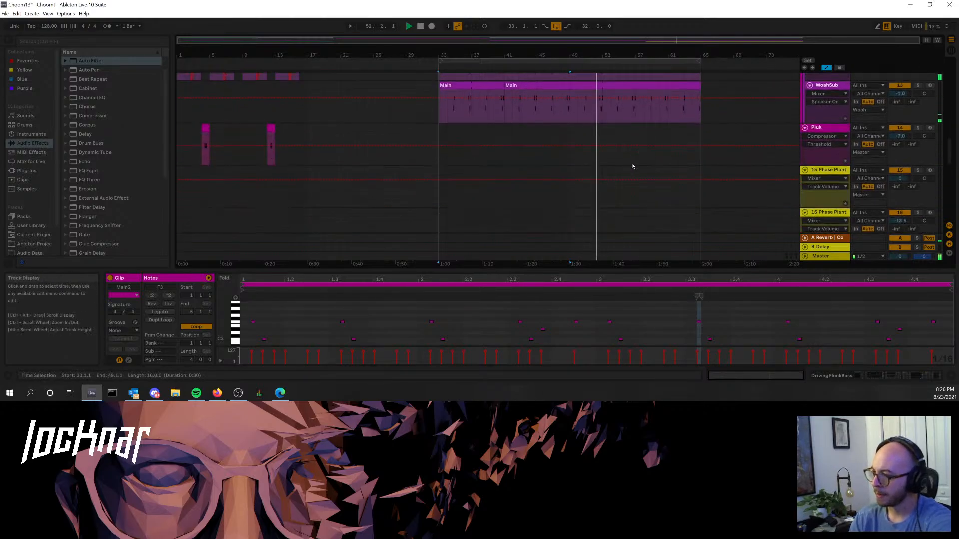
scroll(632, 172, down, 2)
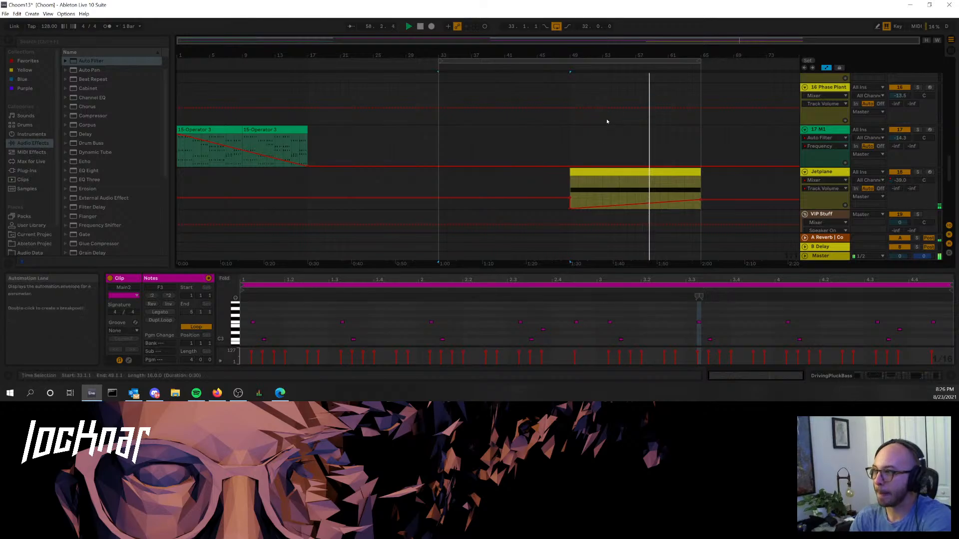
scroll(595, 98, down, 2)
scroll(565, 149, up, 5)
scroll(564, 130, up, 5)
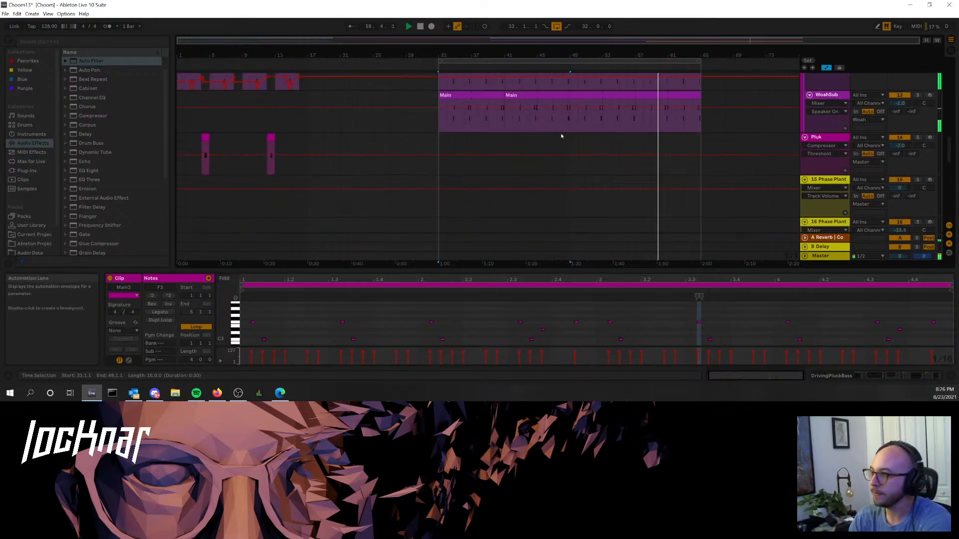
scroll(568, 117, up, 6)
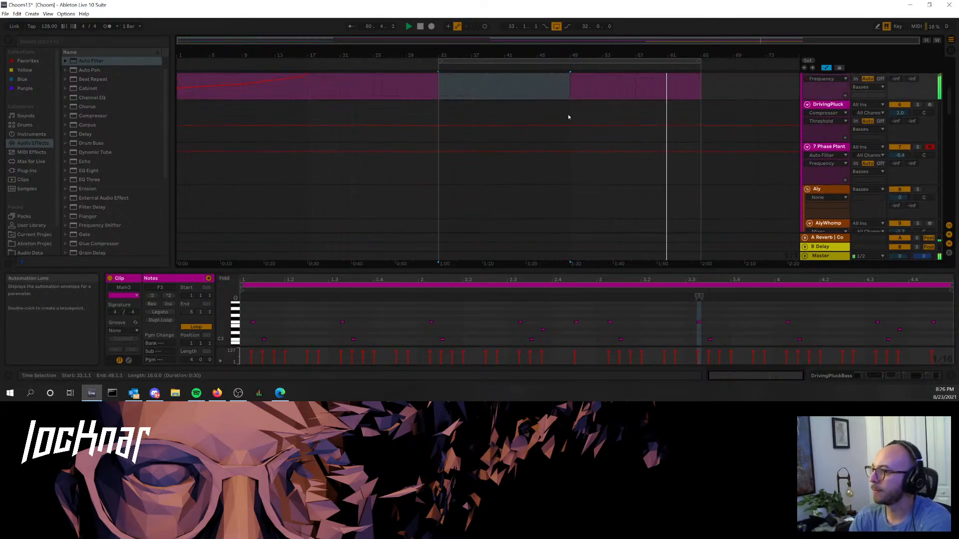
scroll(569, 117, up, 1)
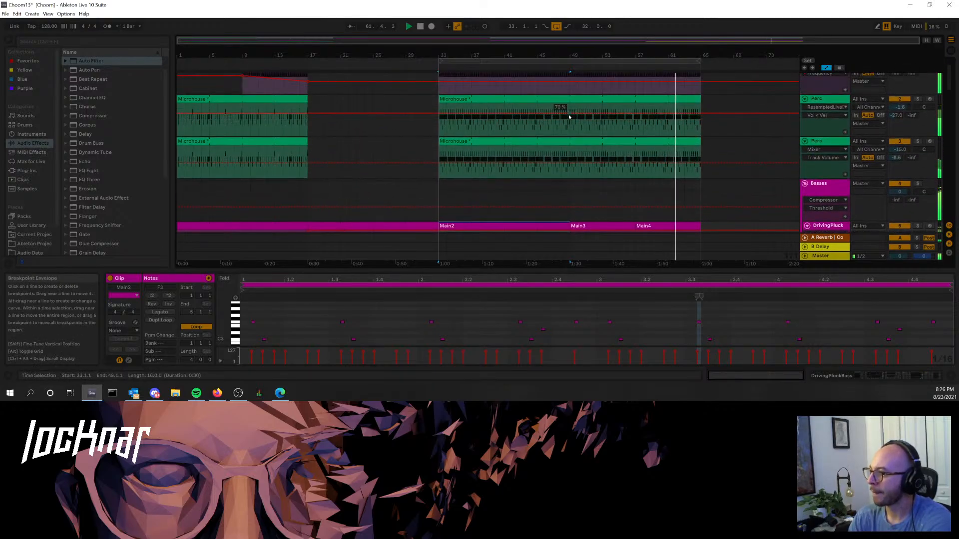
scroll(570, 116, down, 2)
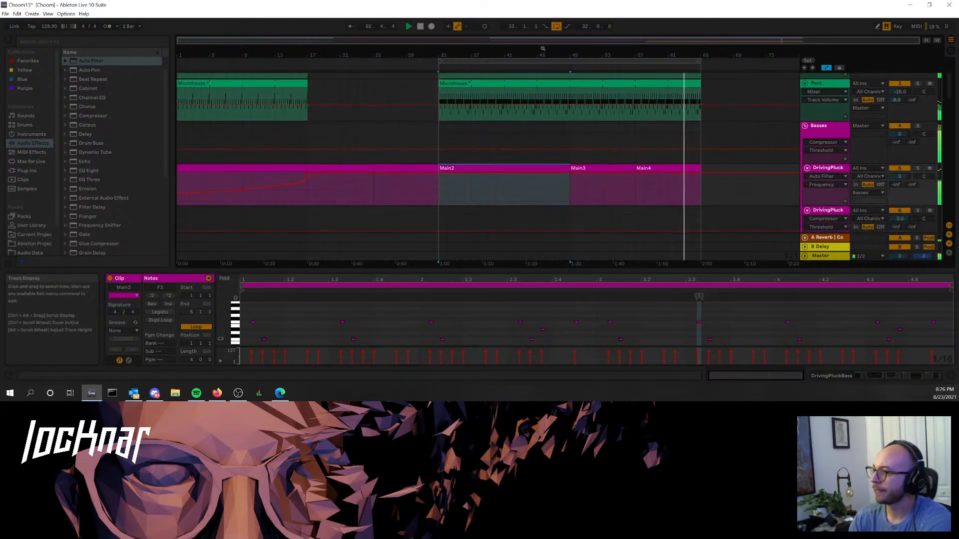
- Move the 32-bar loop to start at bar 65, switch to Session View, and launch the blue DrivingPluckBass clip in scene 7
drag(556, 60, 782, 69)
key(Tab)
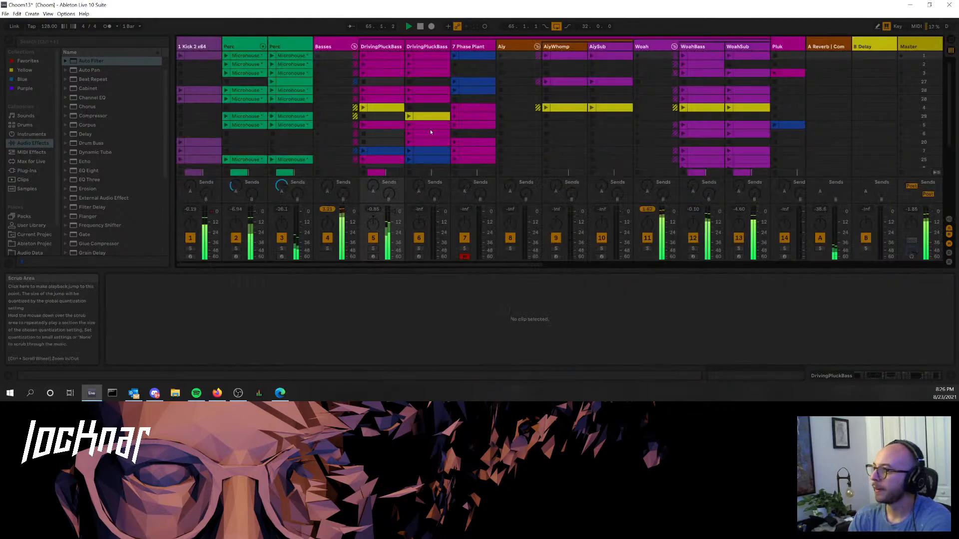
click(373, 149)
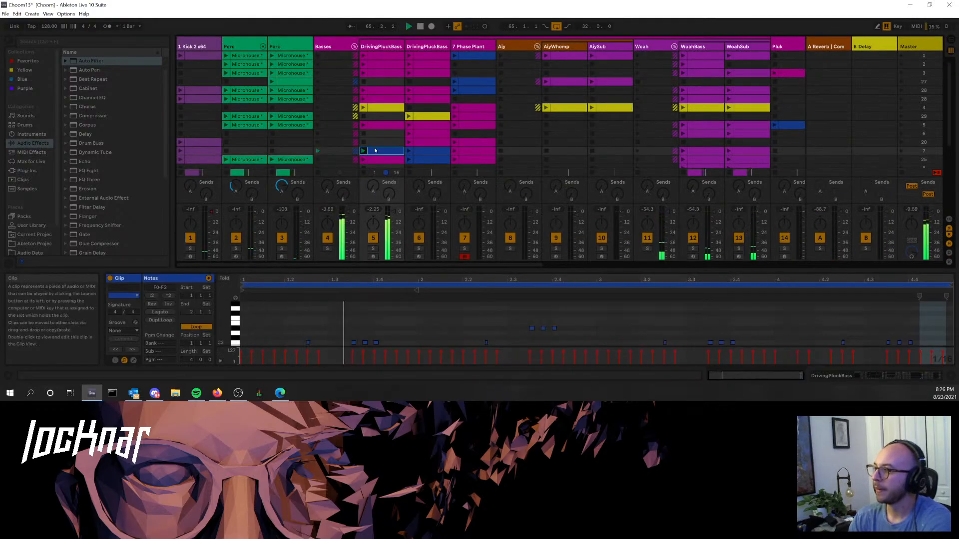
- Launch the blue 7 Phase Plant clips one after another to compare them over the DrivingPluckBass clip
click(454, 82)
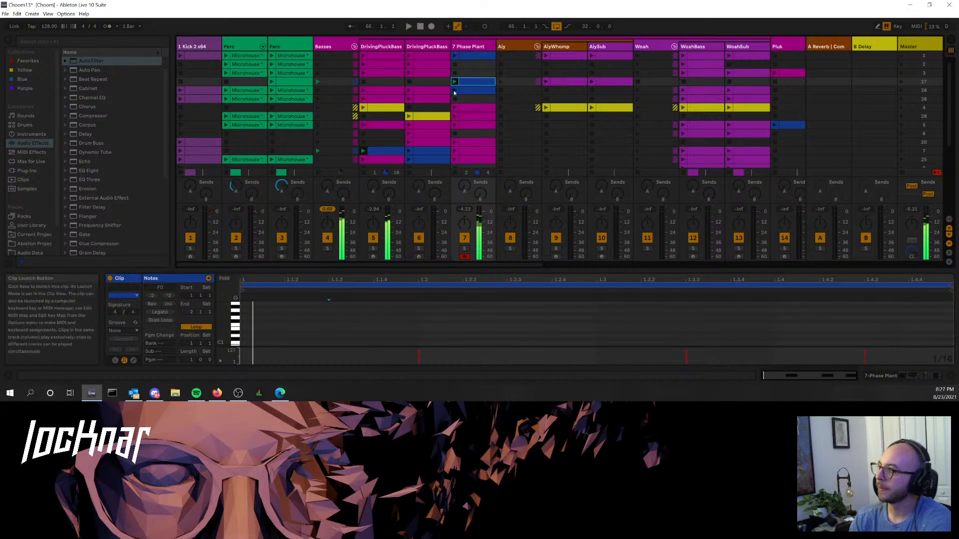
click(455, 90)
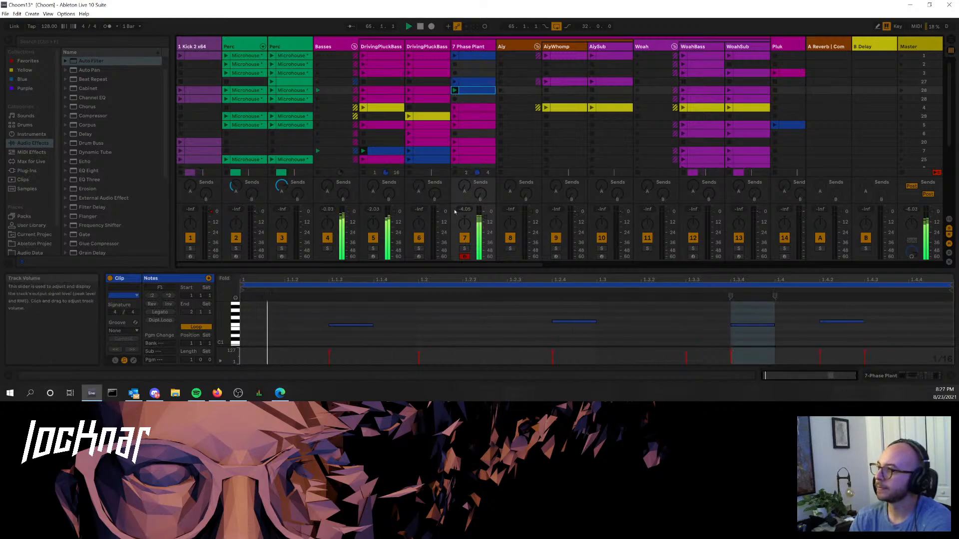
click(454, 56)
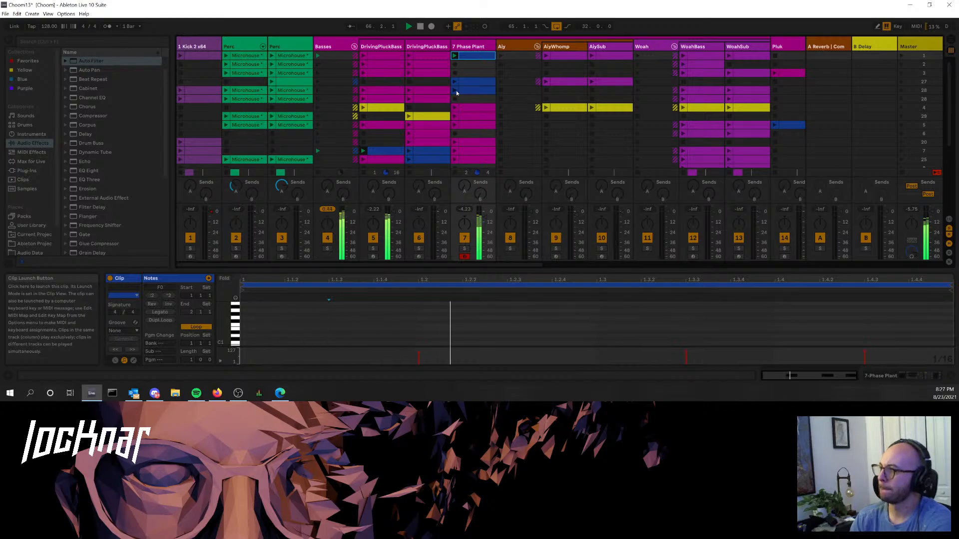
- Stop the 7 Phase Plant clip and copy the first DrivingPluckBass track's blue scene 7 clip to bar 65 of its arrangement track
click(457, 172)
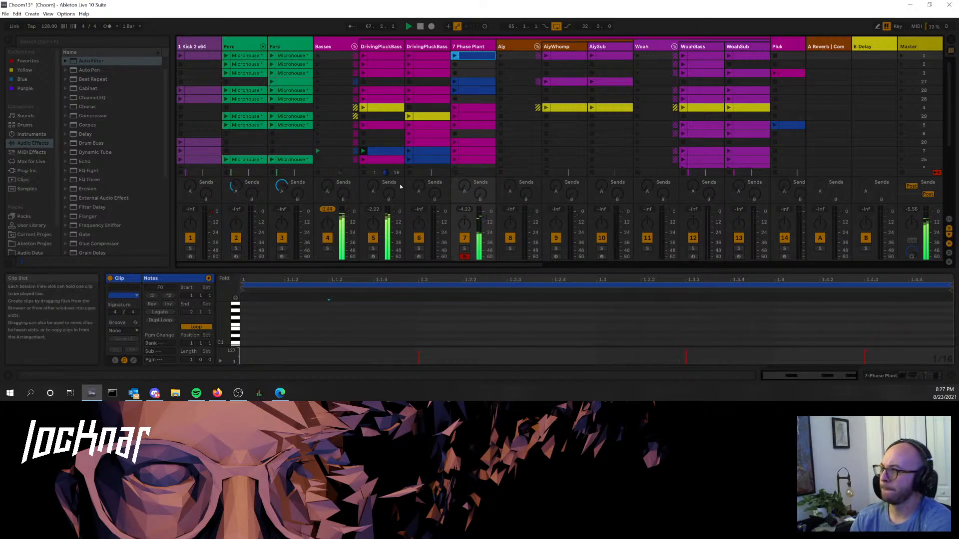
scroll(385, 112, down, 3)
click(393, 103)
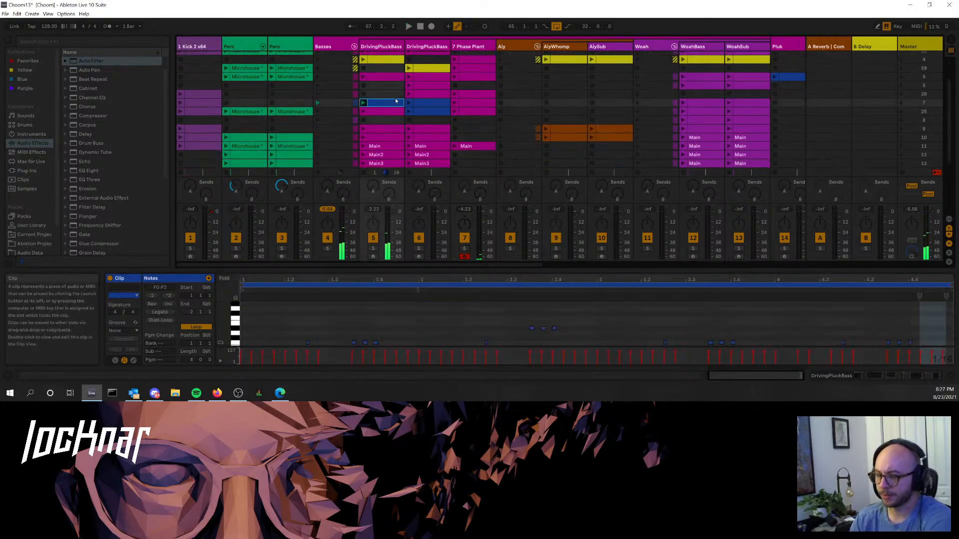
key(Tab)
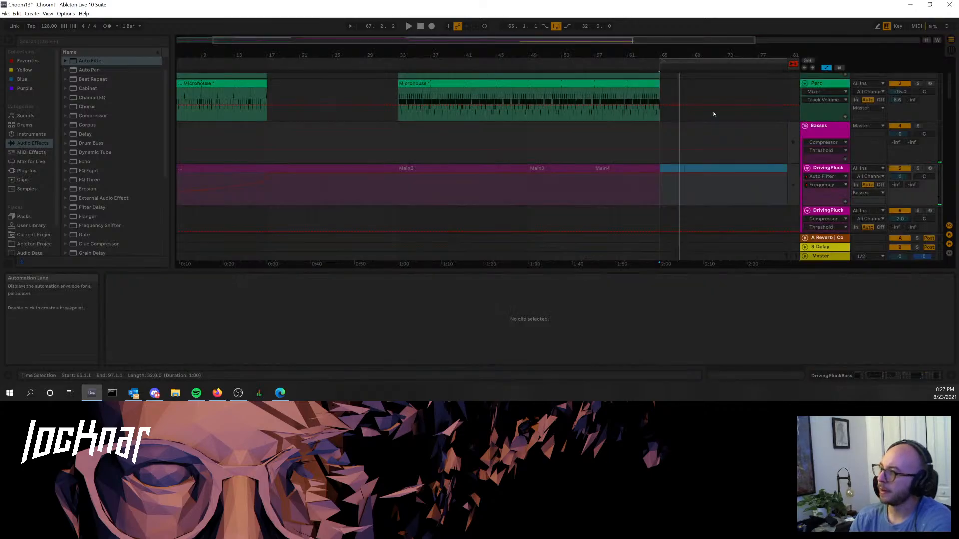
click(661, 166)
key(ctrl+v)
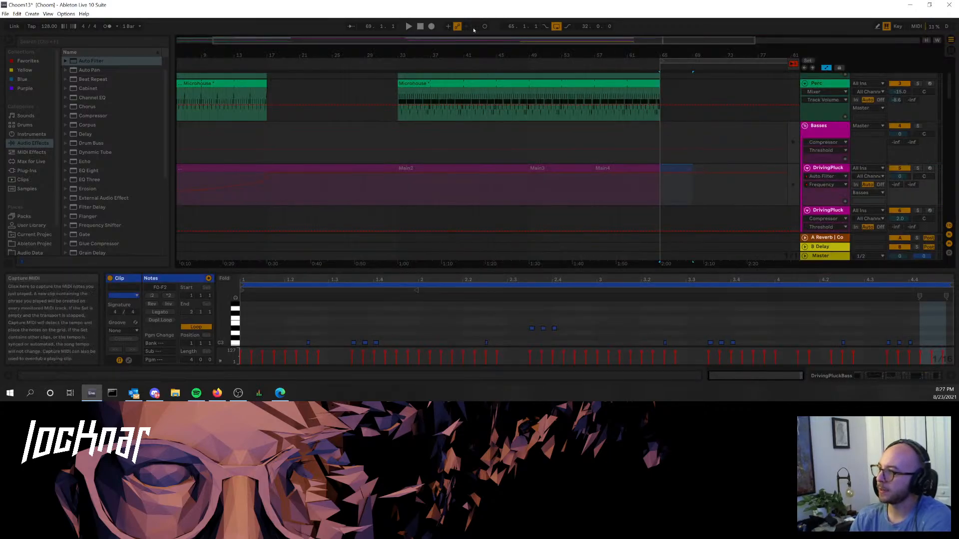
- Return playback to the arrangement, play from bar 65, and extend the new blue DrivingPluckBass clip to bar 81
click(793, 64)
key(space)
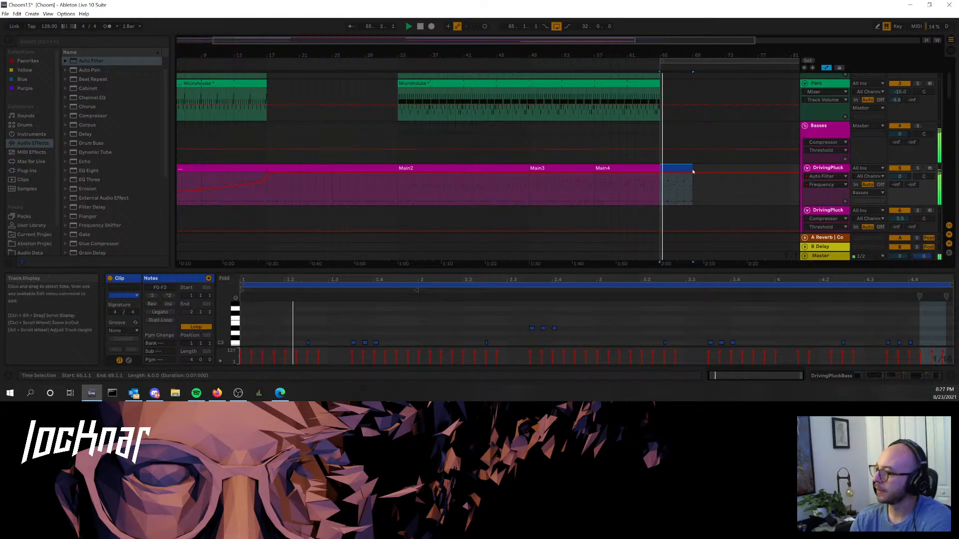
drag(692, 168, 750, 164)
- Copy the second DrivingPluckBass track's blue scene 7 clip to bar 65, extend it to bar 81, and replay the section
key(Tab)
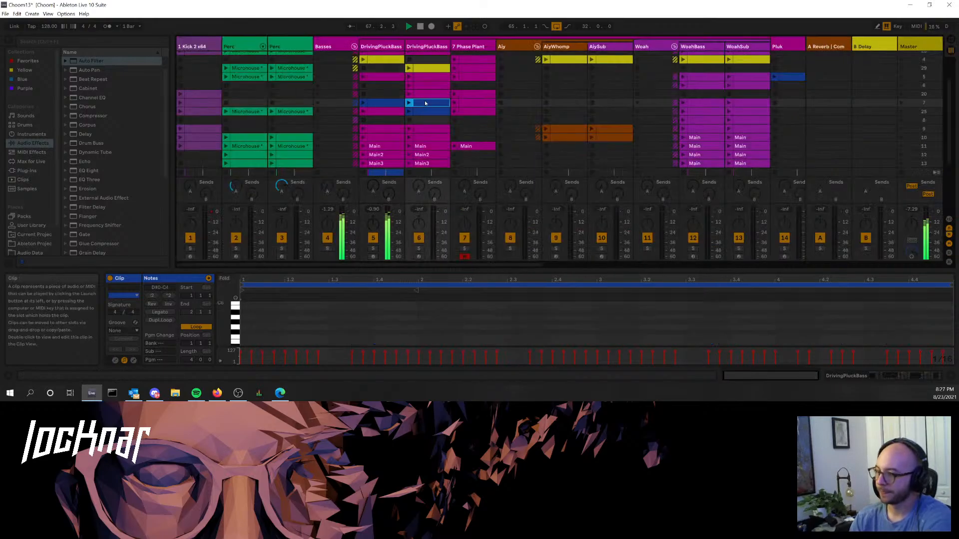
key(Tab)
click(620, 160)
key(ctrl+v)
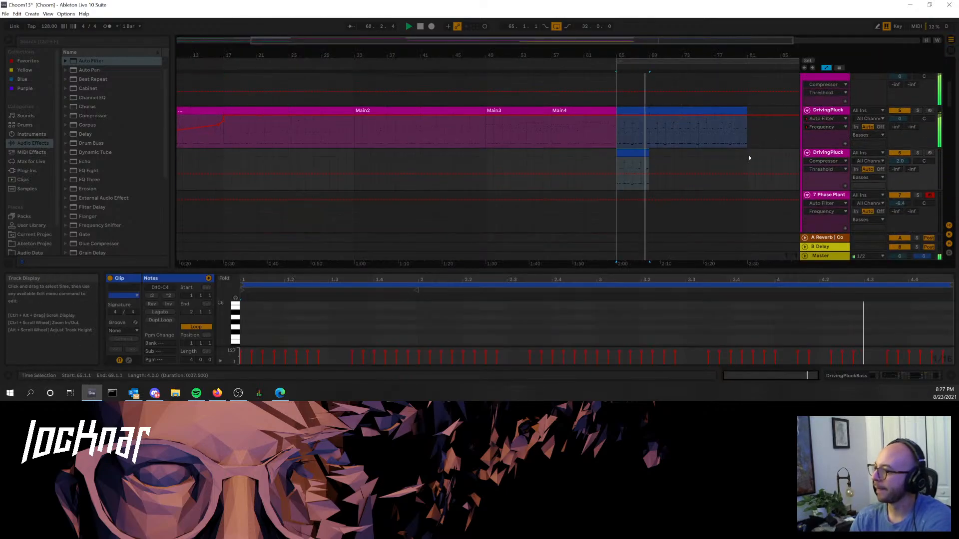
drag(648, 153, 749, 154)
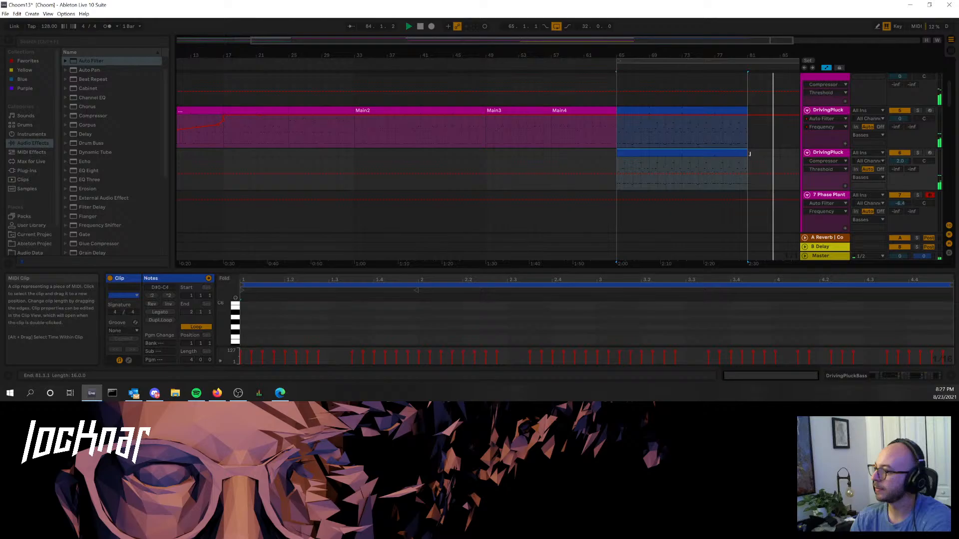
click(618, 147)
key(space)
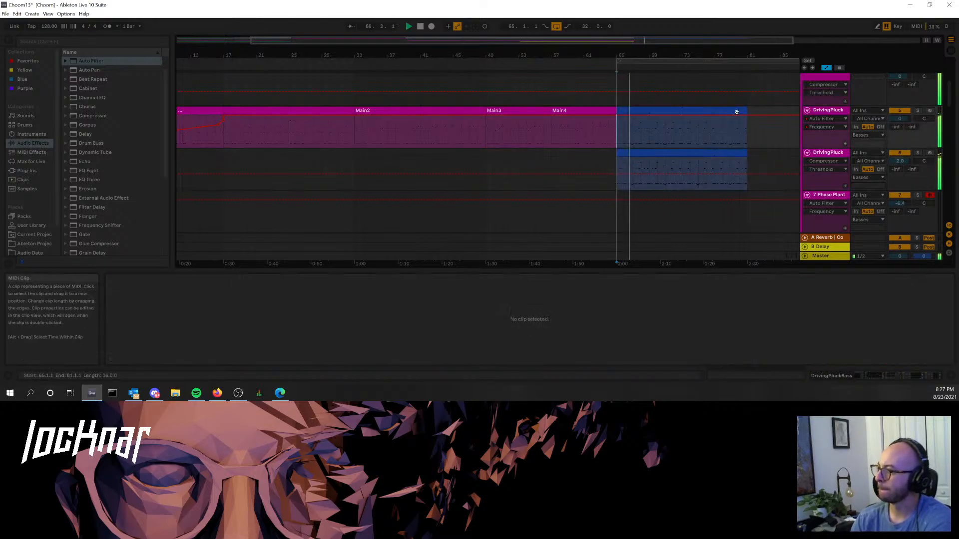
- Try moving the first DrivingPluckBass track's blue clip to bar 78 and deleting the second track's blue clip, undoing each edit
scroll(737, 112, up, 4)
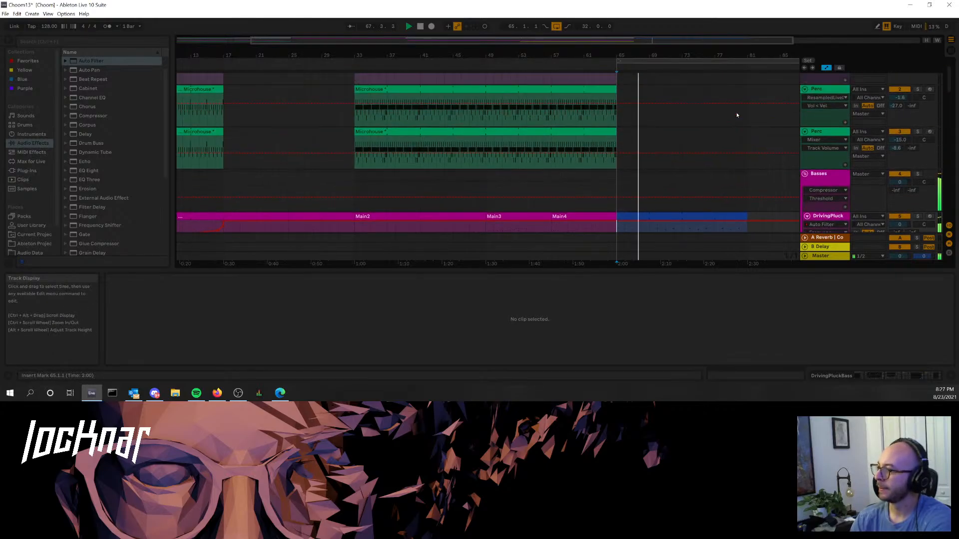
scroll(737, 113, down, 2)
drag(692, 171, 772, 168)
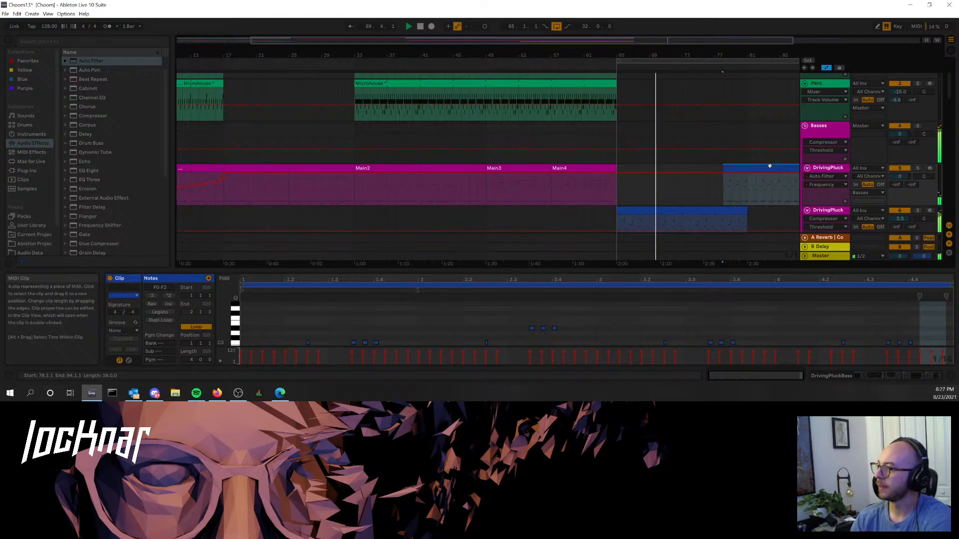
key(ctrl+z)
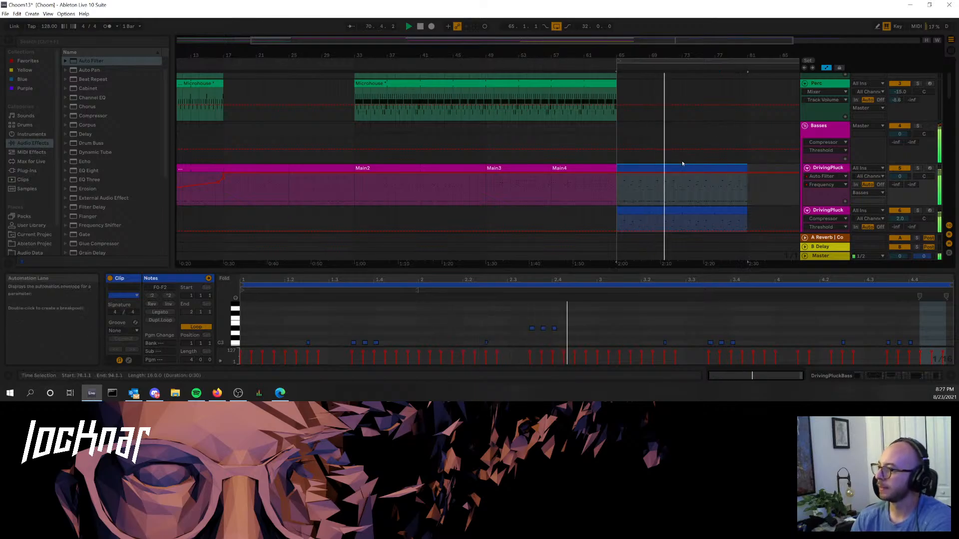
scroll(682, 161, down, 1)
scroll(682, 161, down, 4)
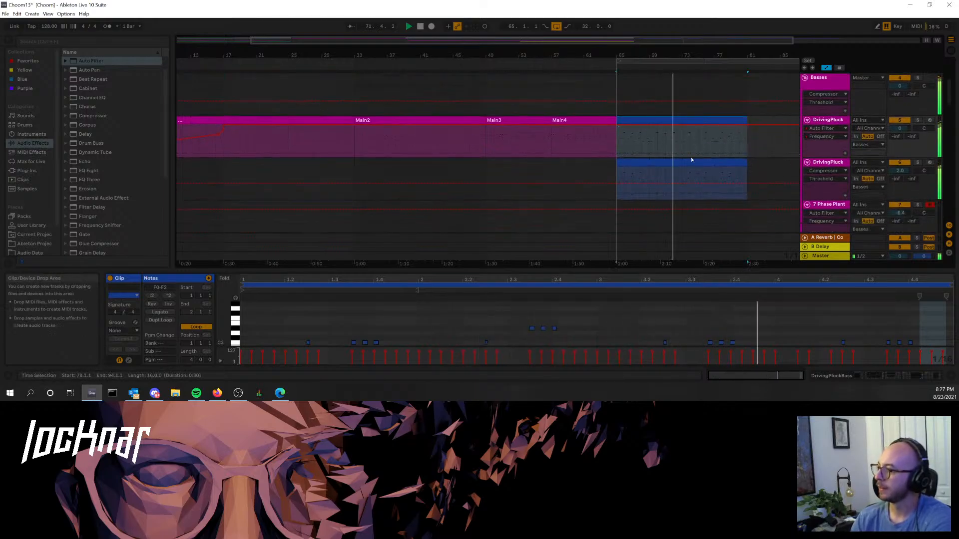
click(692, 160)
key(Delete)
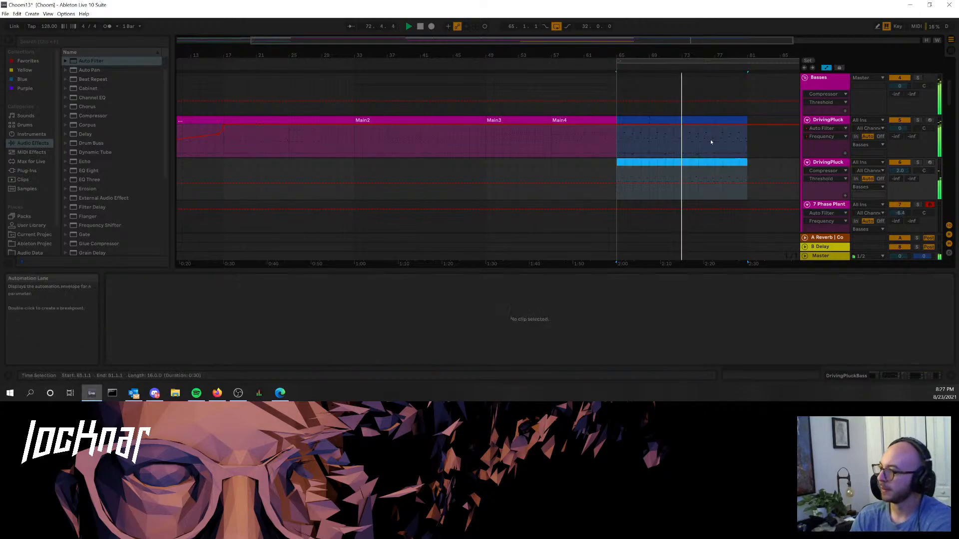
key(ctrl+z)
- In Session View, audition the kick and both Perc clips just below scene 7, followed by those in scene 11
key(Tab)
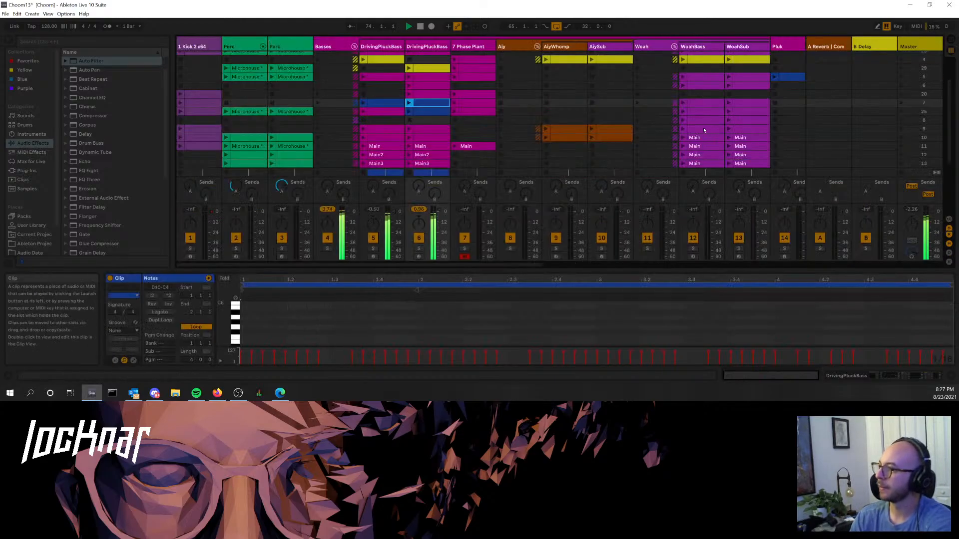
key(Tab)
scroll(445, 90, up, 5)
key(Tab)
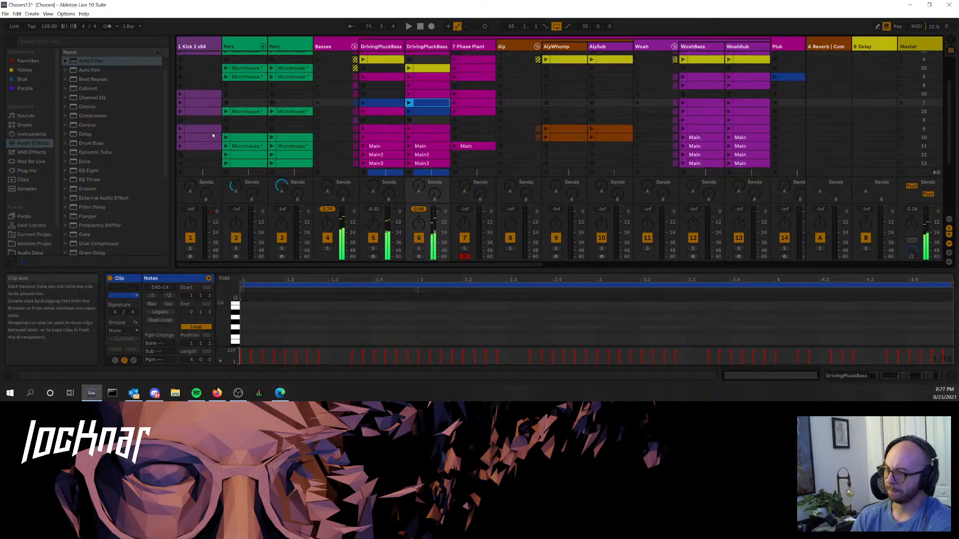
click(181, 112)
click(226, 112)
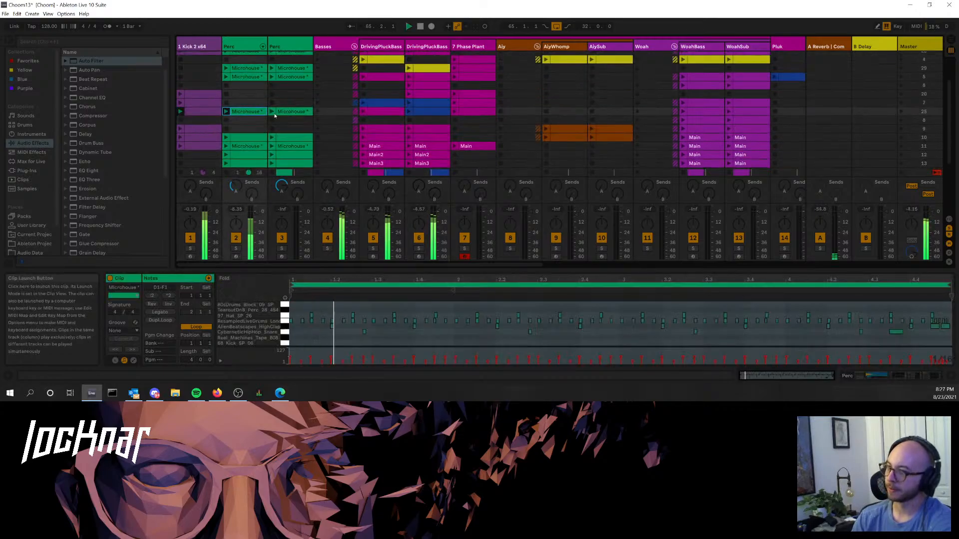
click(272, 112)
click(181, 145)
click(226, 146)
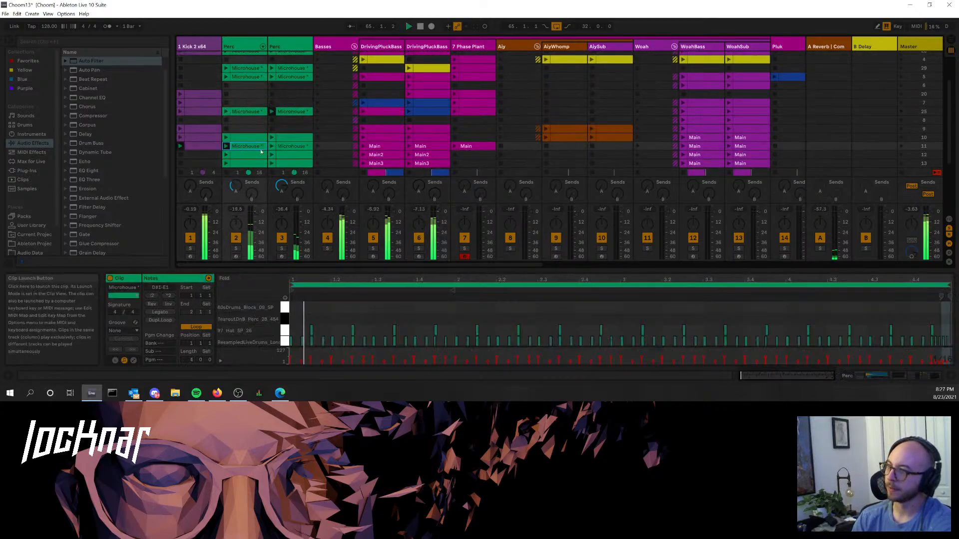
click(273, 146)
- Compare the other kick clips over the basses, ending on scene 9, and launch both Perc clips in scene 10
scroll(265, 143, down, 1)
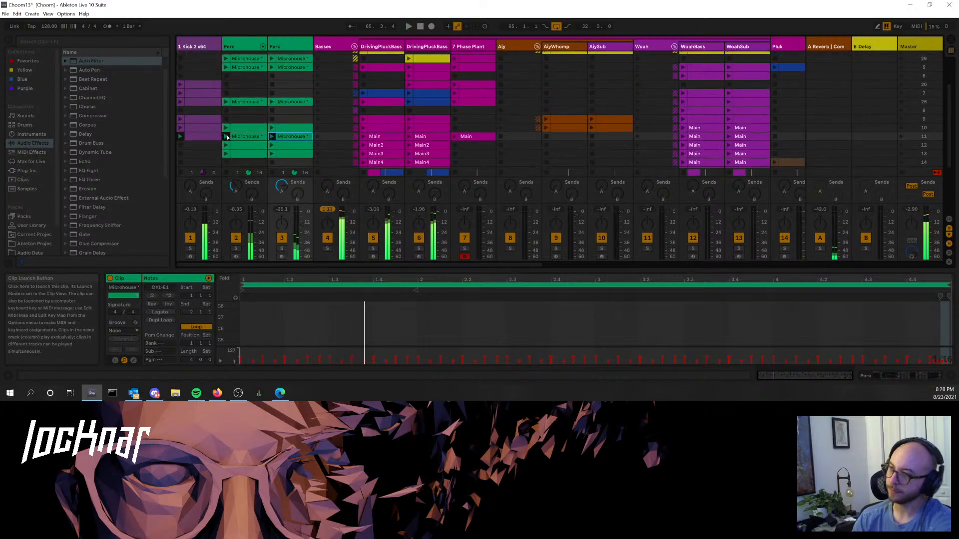
click(181, 120)
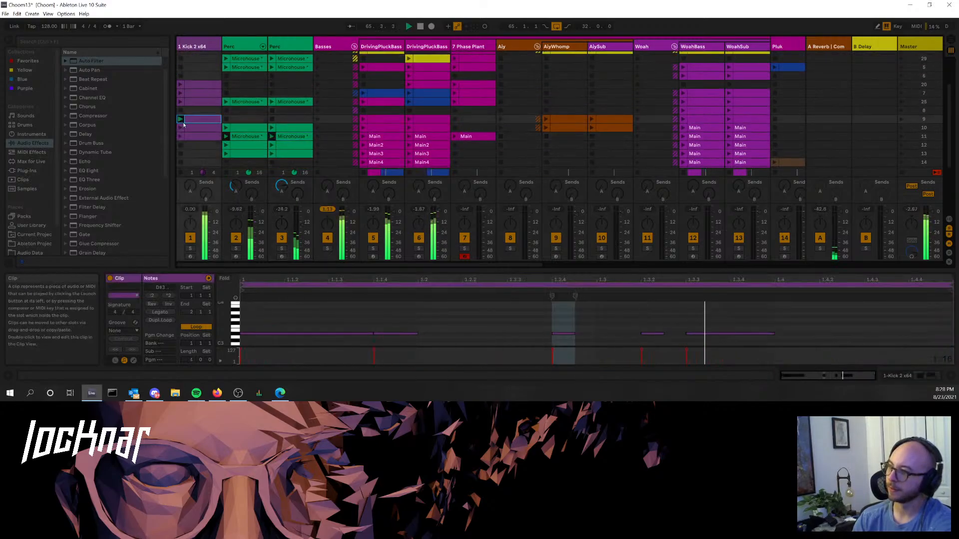
click(181, 103)
click(180, 93)
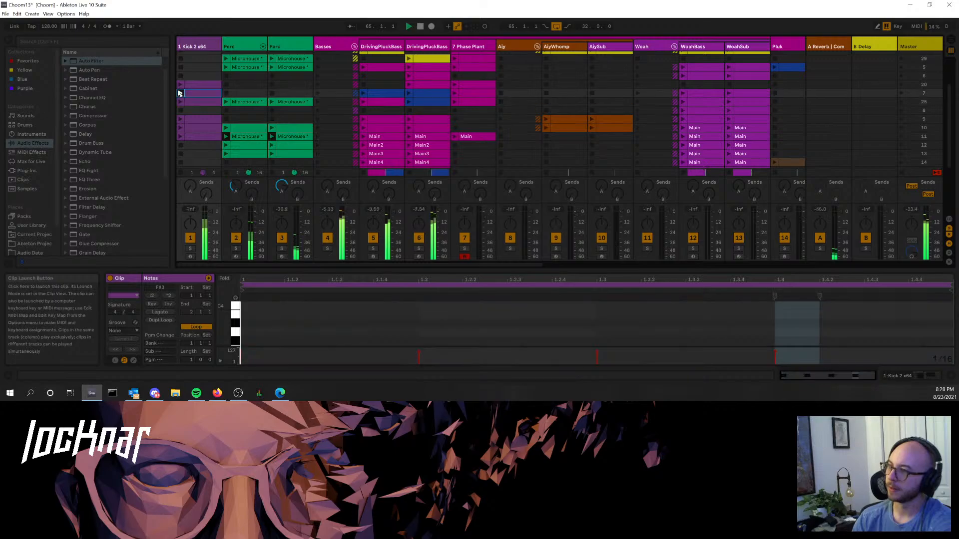
click(180, 85)
click(181, 119)
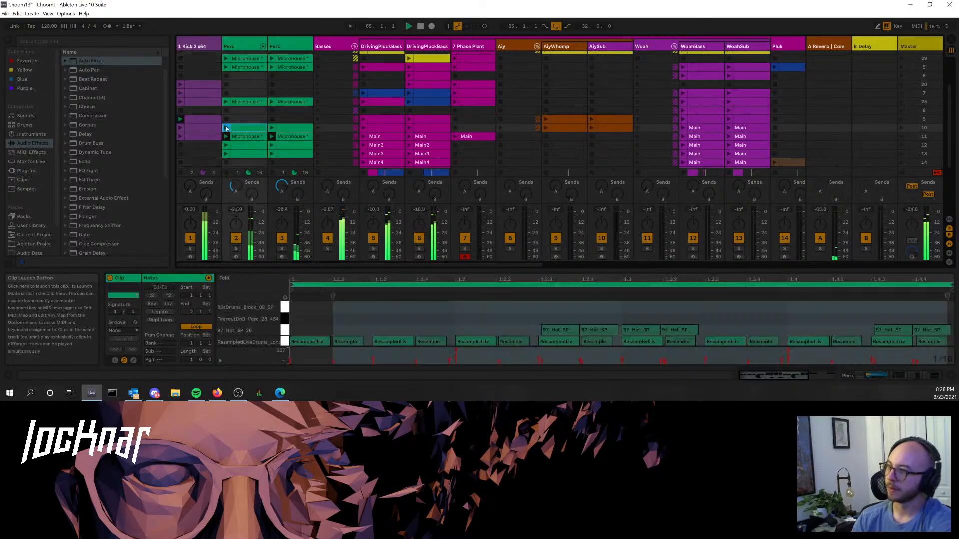
click(264, 128)
click(274, 128)
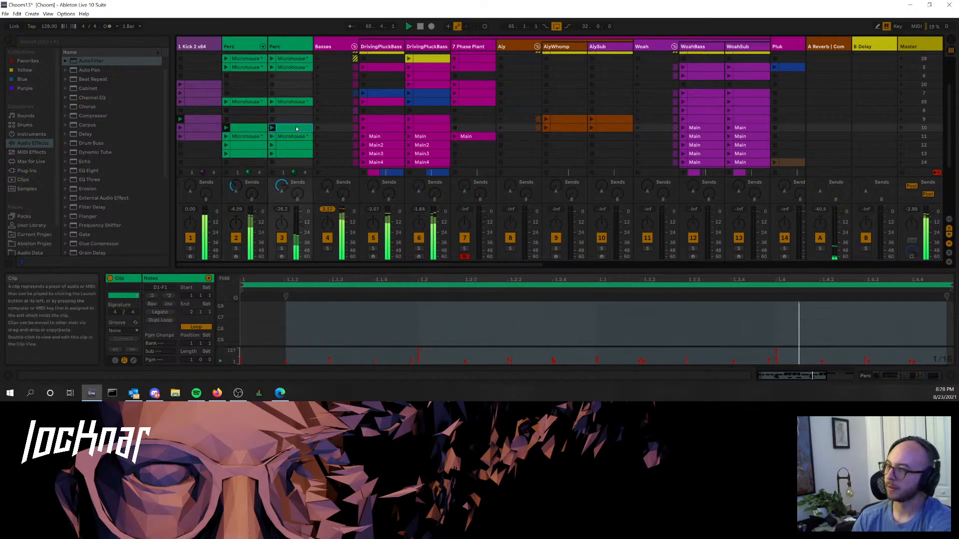
- Move both scene 10 Perc clips up to scene 9 and copy them with the scene 9 kick clip to bar 65 of the arrangement
shift+click(292, 129)
drag(292, 129, 297, 120)
shift+click(204, 119)
key(Tab)
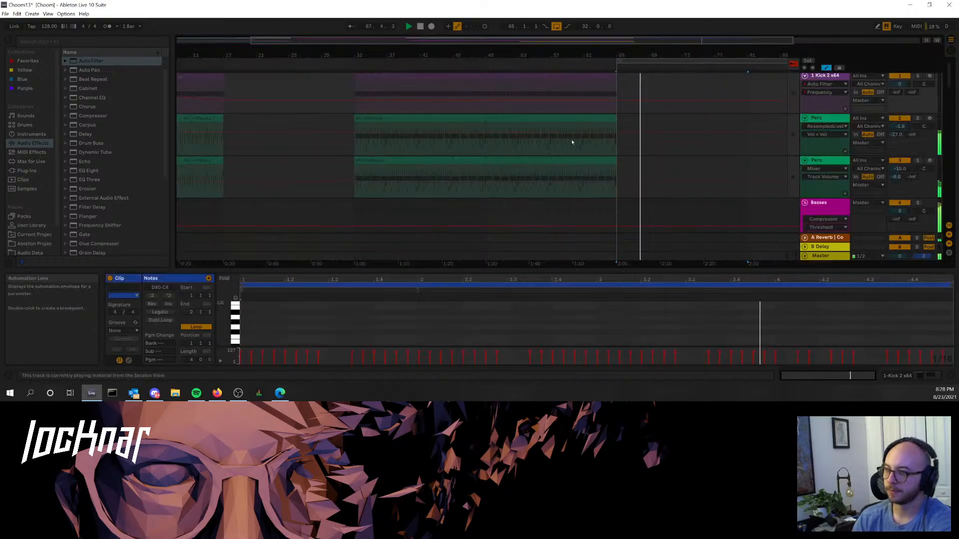
key(ctrl+v)
- Return playback to the arrangement, extend the new kick and Perc clips together to bar 97, and play from bar 65
key(space)
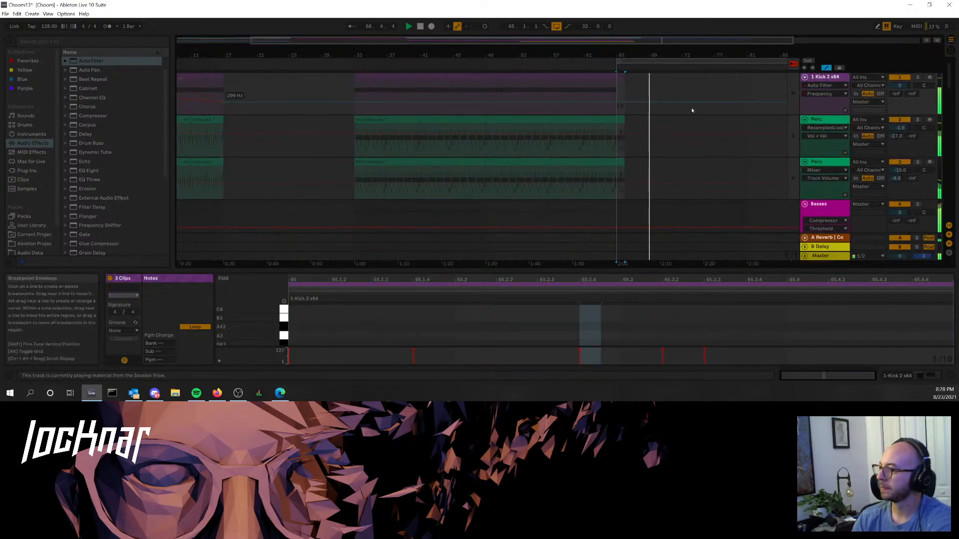
click(793, 64)
drag(623, 77, 764, 75)
key(space)
- Move the second DrivingPluckBass track's blue clip so that it starts at bar 81 and fills the section to bar 97
scroll(670, 166, down, 5)
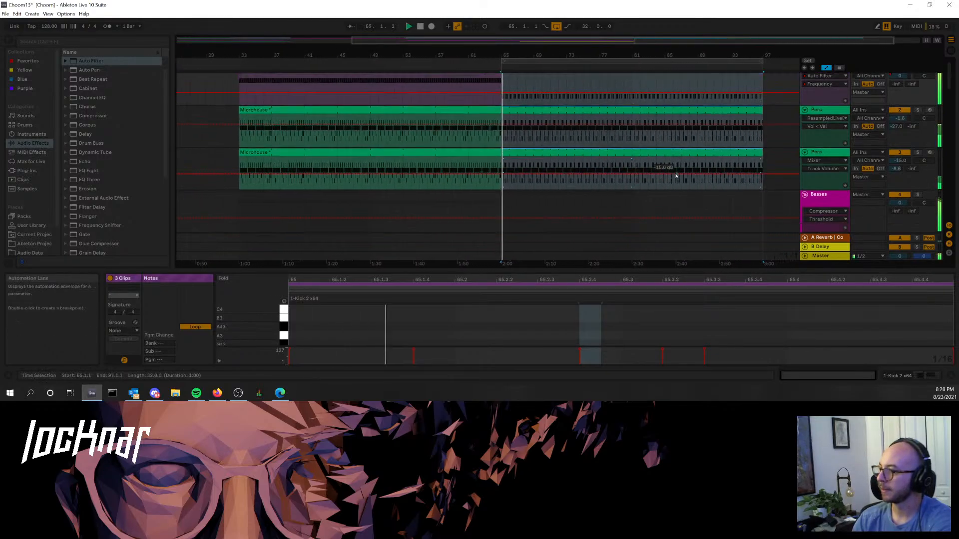
click(582, 176)
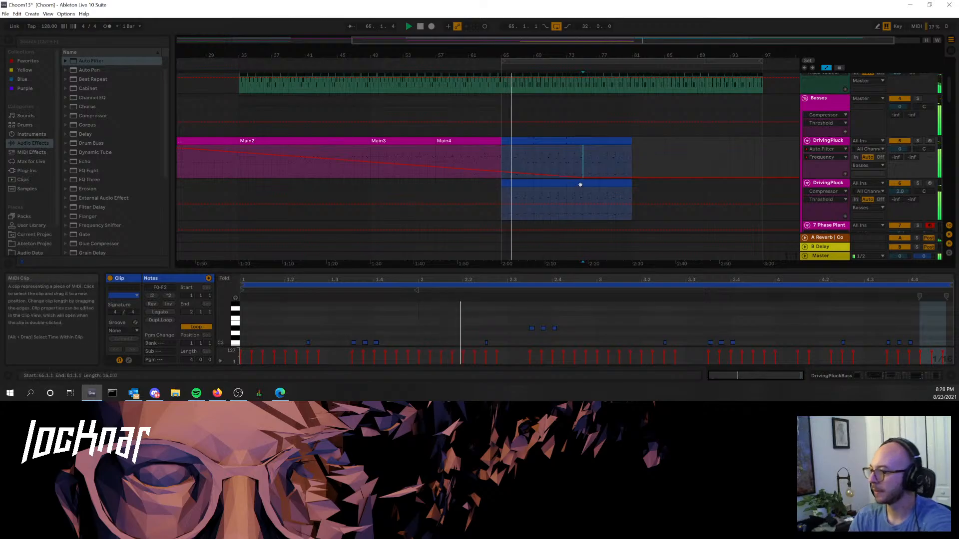
drag(587, 198, 718, 178)
scroll(649, 160, up, 4)
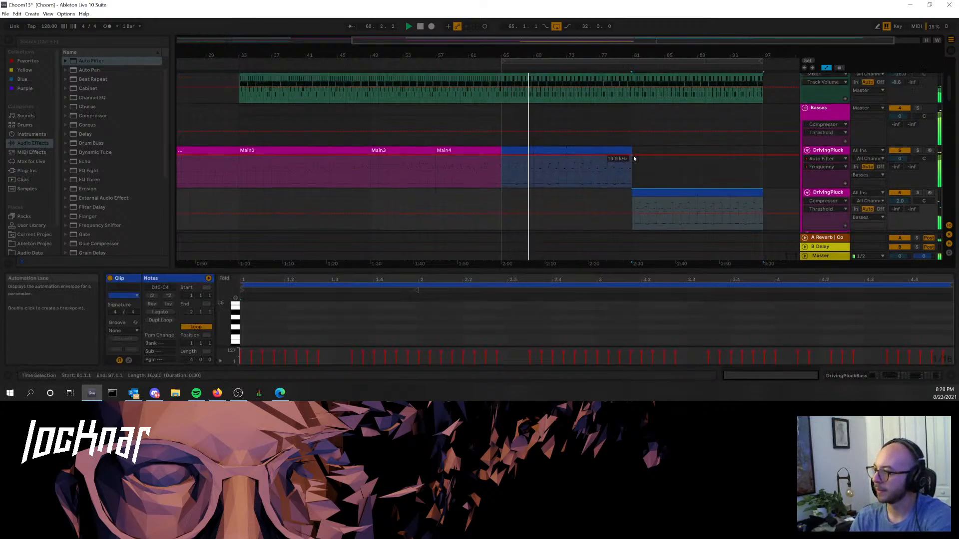
- Open the kick clip that starts at bar 65 and delete the short note just after beat 1.3
scroll(553, 107, up, 1)
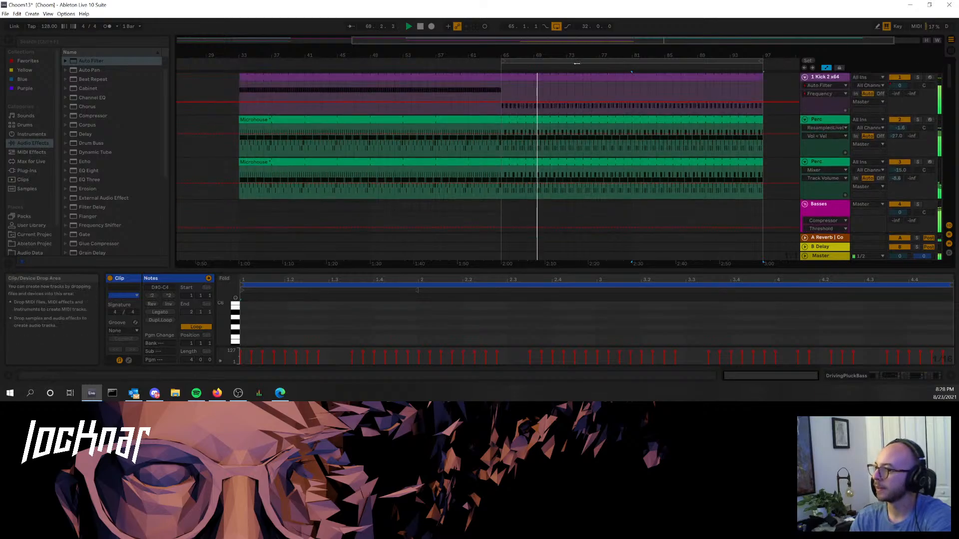
click(568, 79)
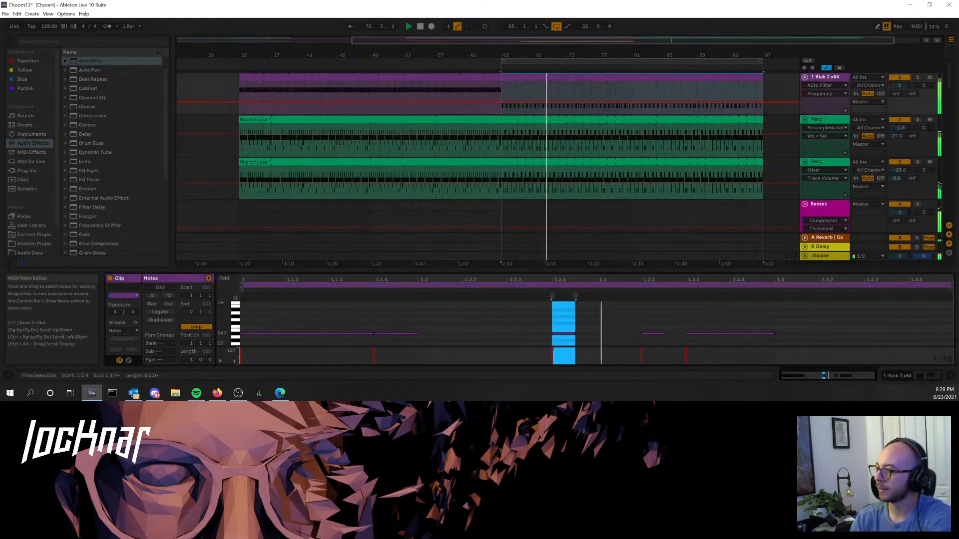
double_click(653, 334)
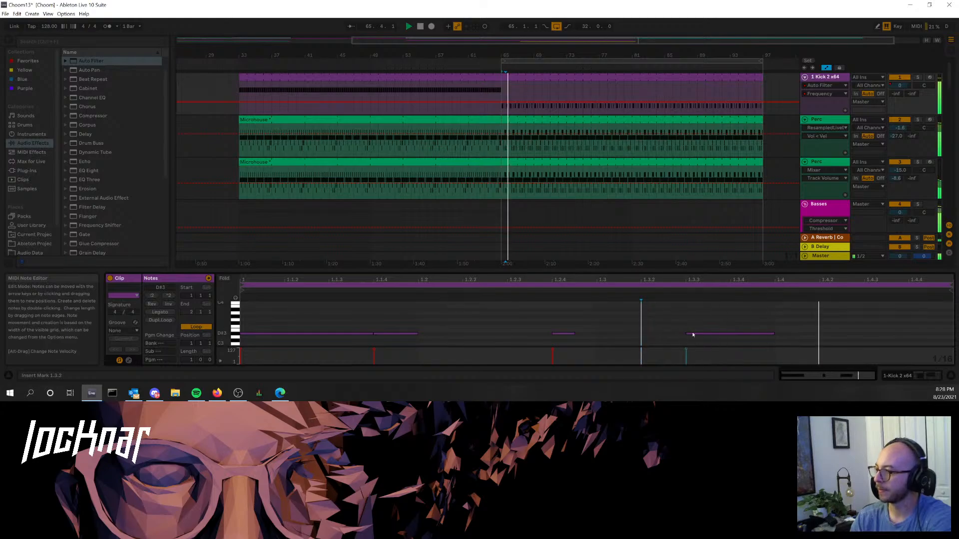
- Consolidate bars 65 to 73 of the 1 Kick 2 x64 track into a single eight-bar clip
click(548, 77)
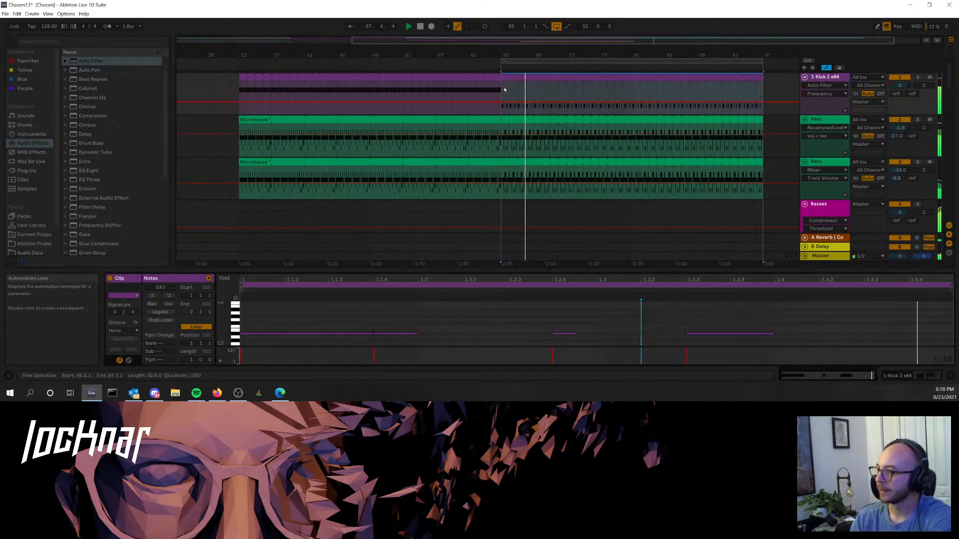
drag(502, 90, 564, 89)
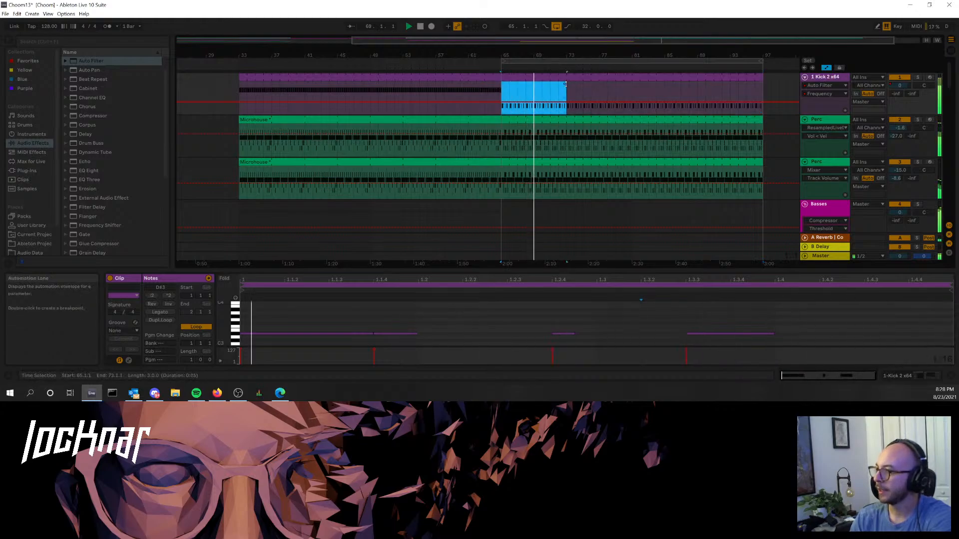
right_click(540, 98)
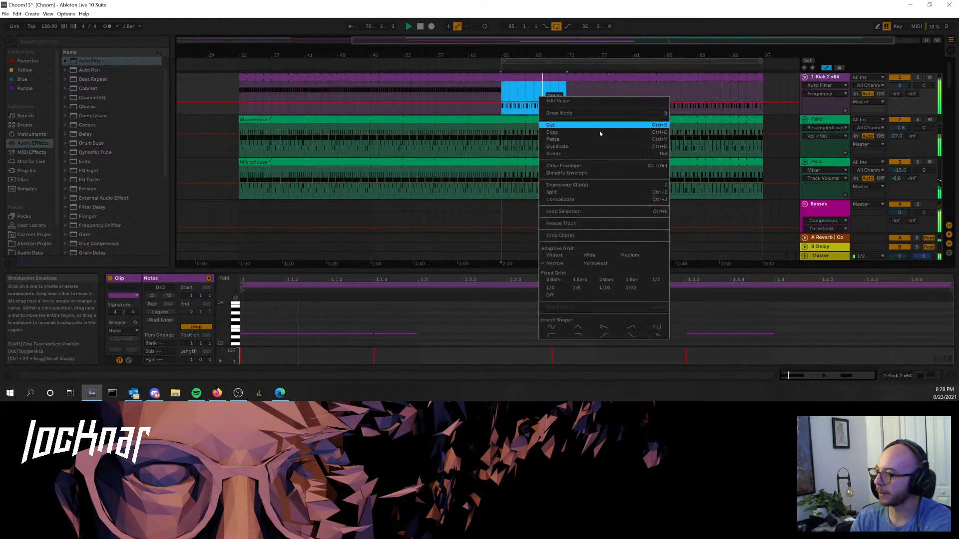
click(586, 206)
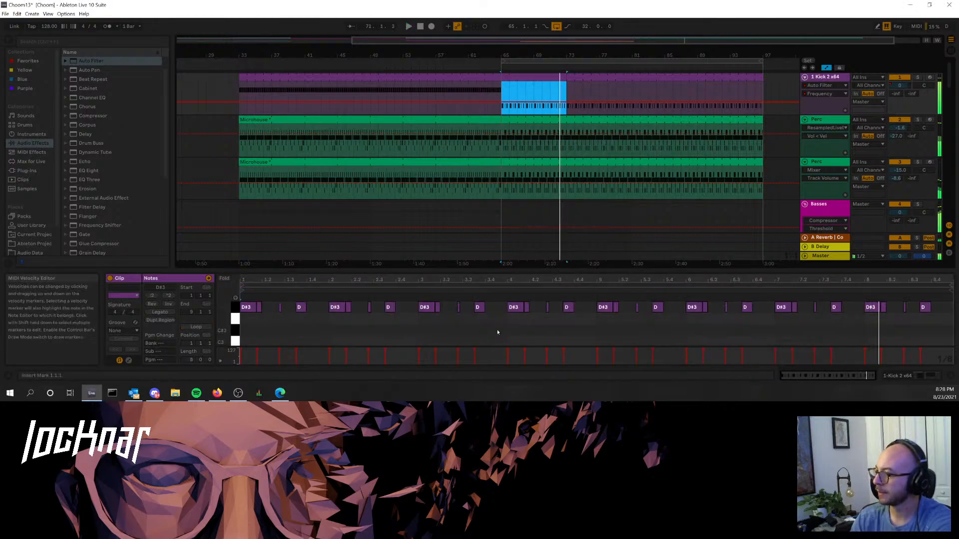
- Add a short kick note just after beat 1.3 in the kick clip that starts at bar 73
drag(317, 280, 317, 310)
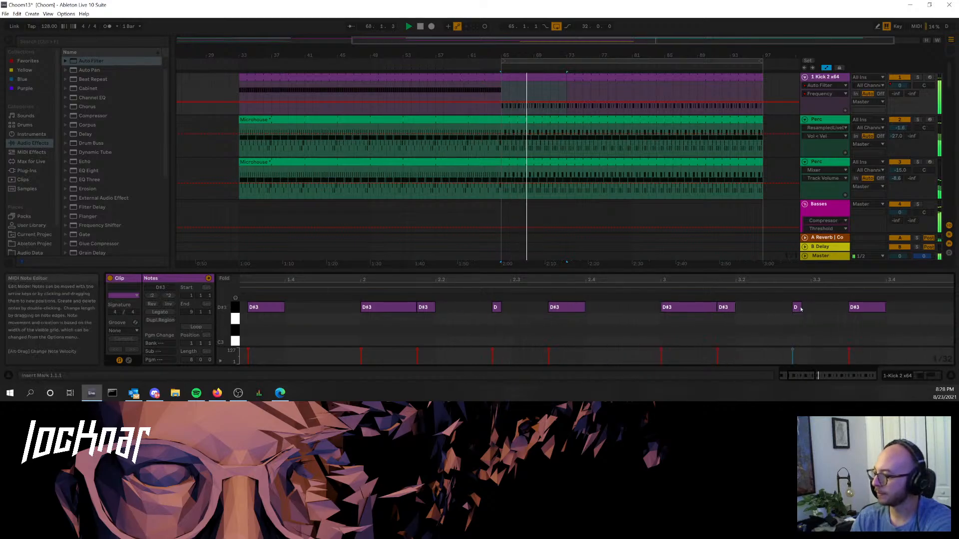
double_click(468, 281)
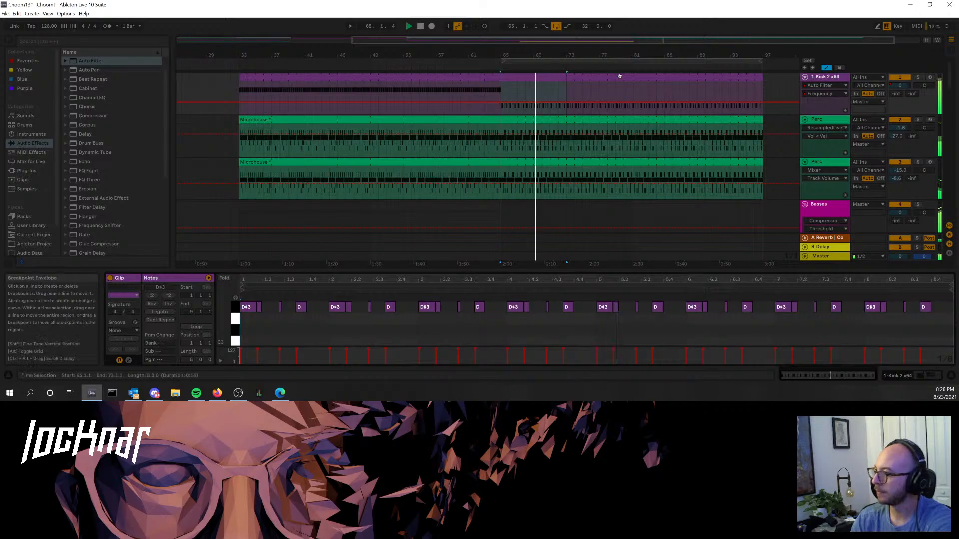
click(581, 79)
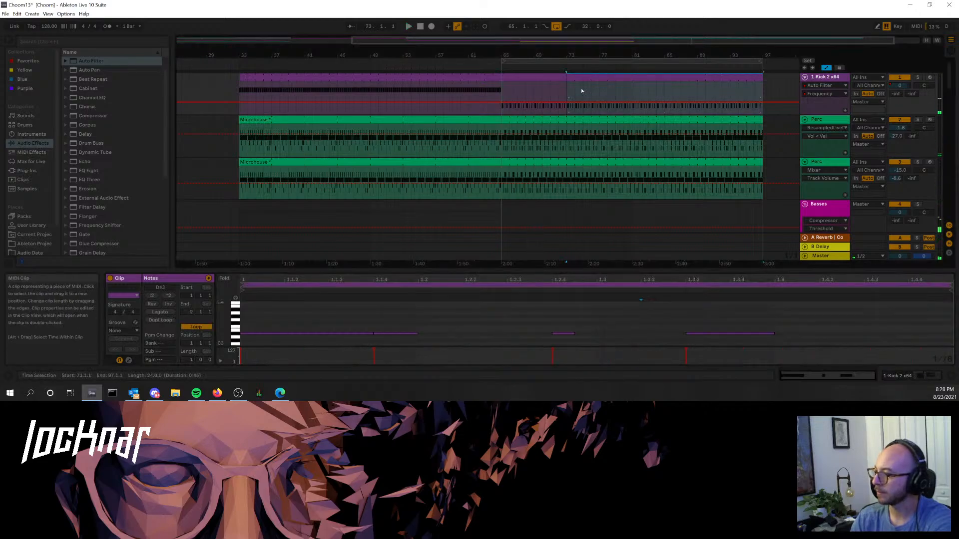
double_click(629, 333)
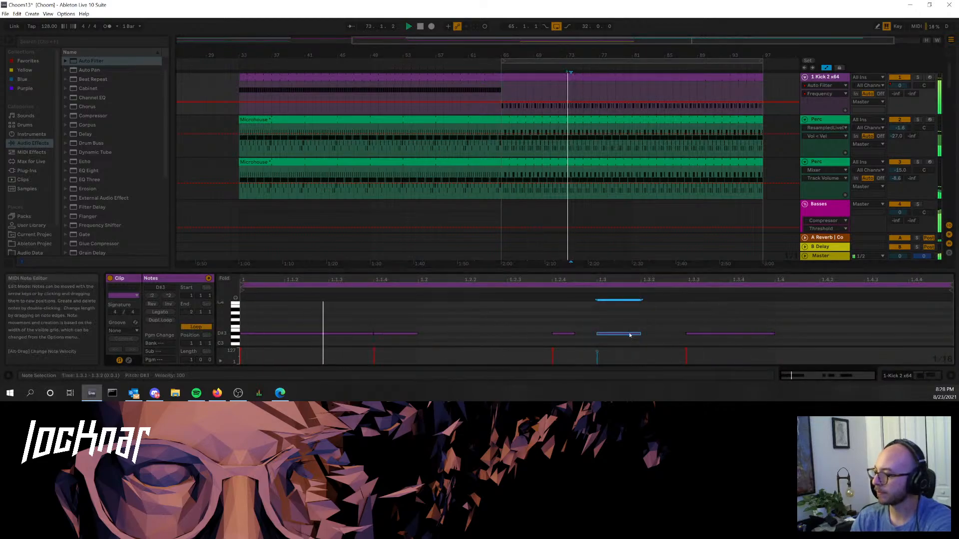
drag(634, 338, 673, 336)
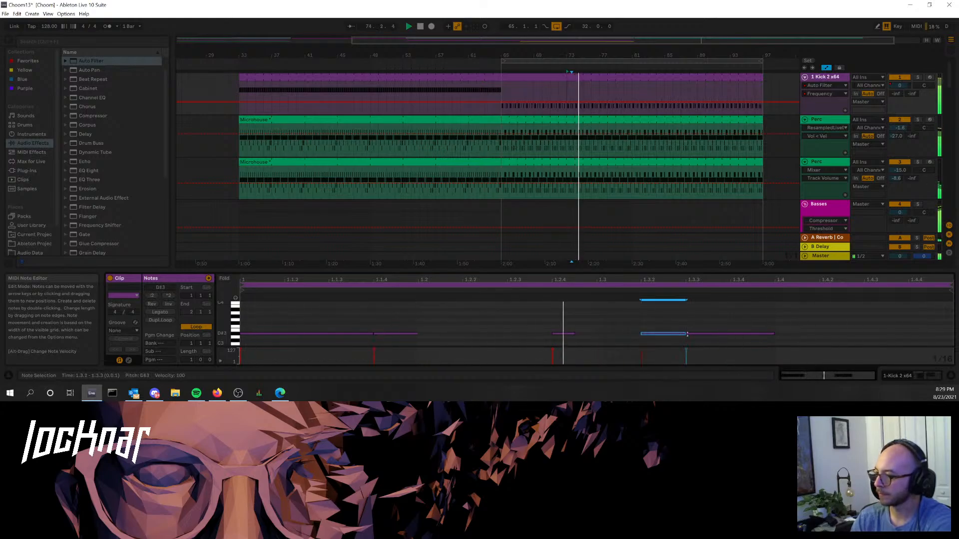
drag(684, 334, 662, 335)
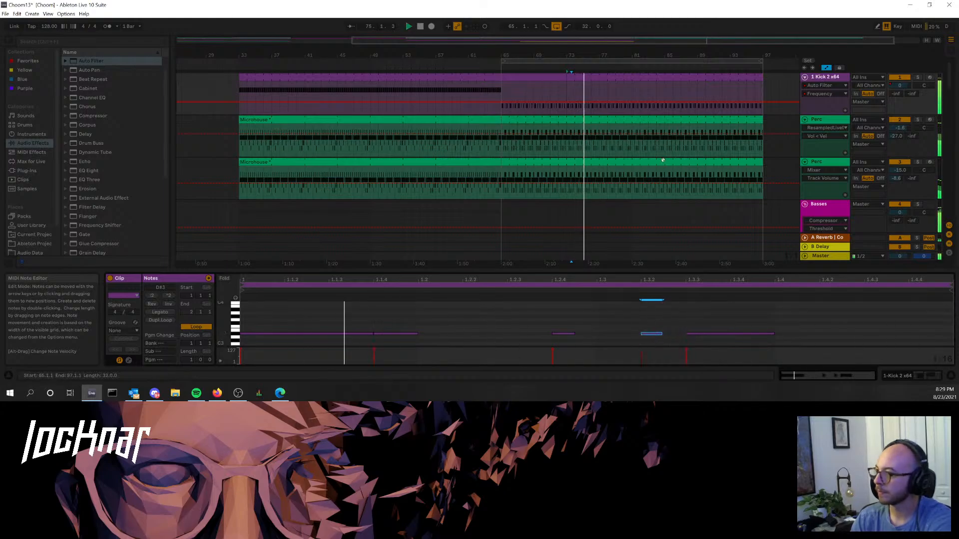
- Add a very short kick note at 2.3.2 in the kick clip starting at bar 65, and select the notes of its first two bars
click(560, 80)
key(space)
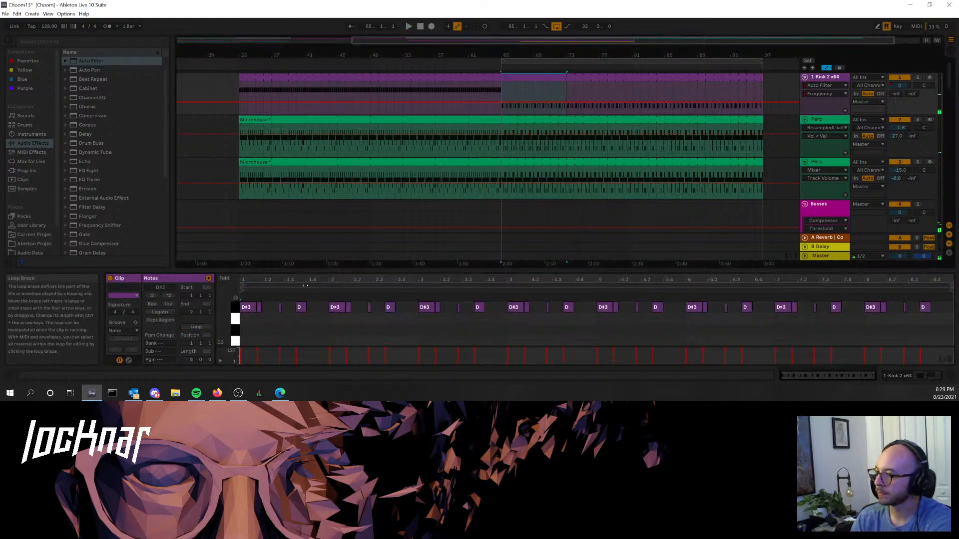
drag(408, 279, 409, 298)
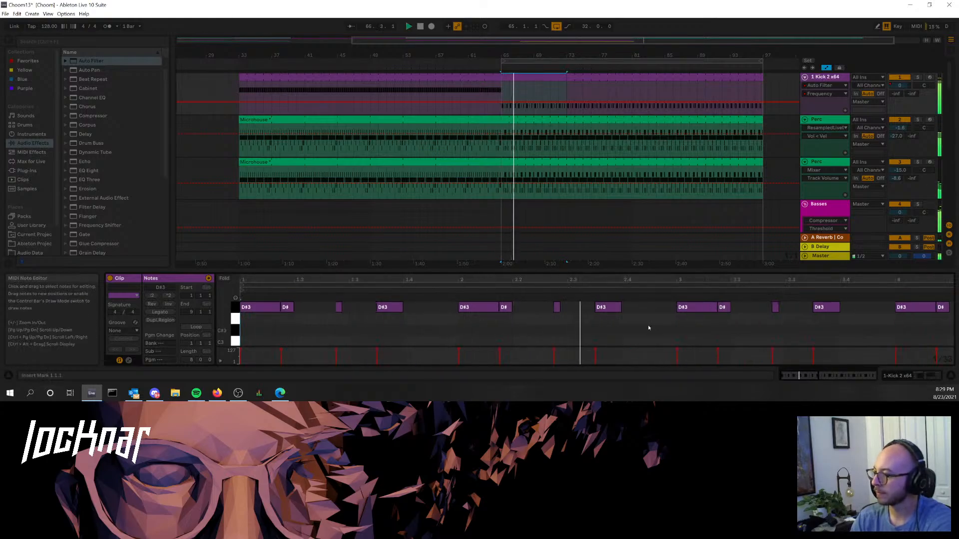
click(557, 307)
click(574, 311)
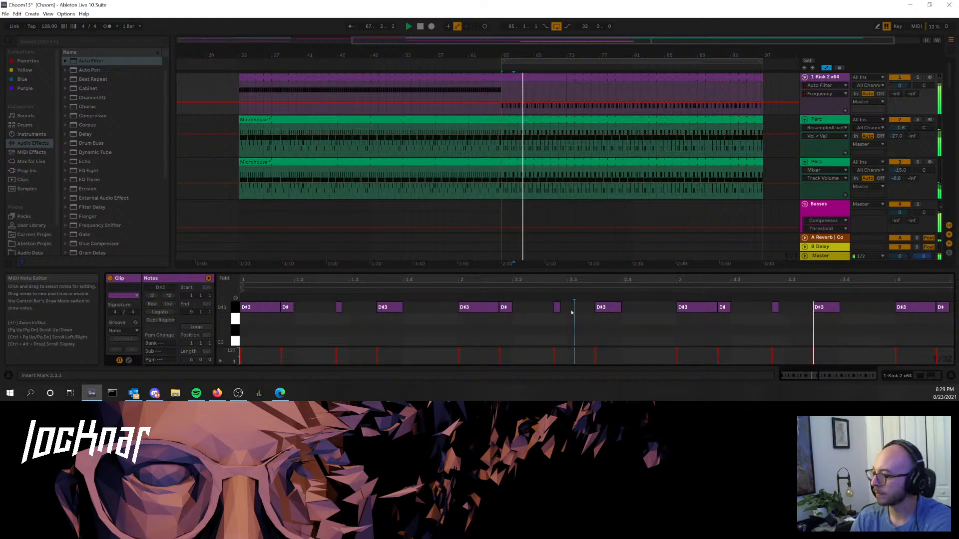
double_click(578, 308)
drag(582, 310, 590, 310)
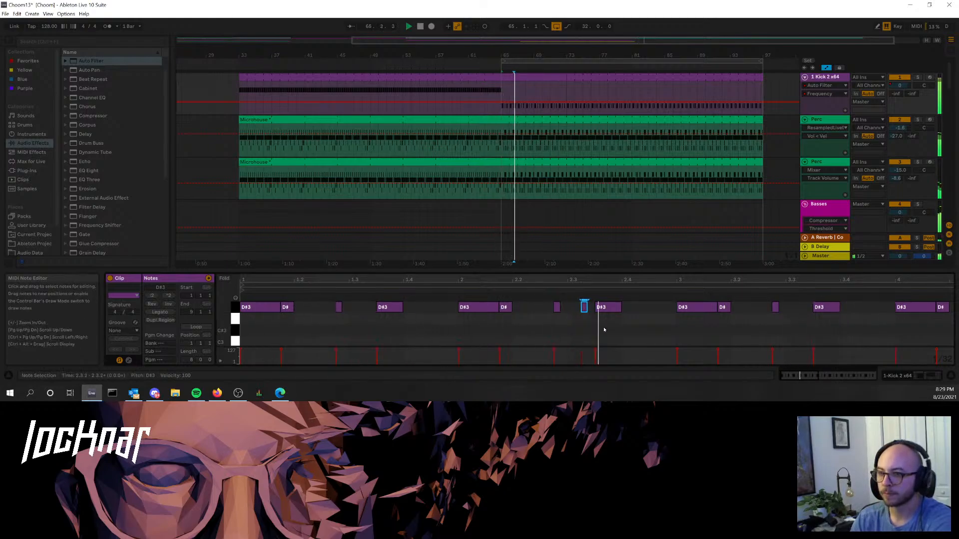
key(minus)
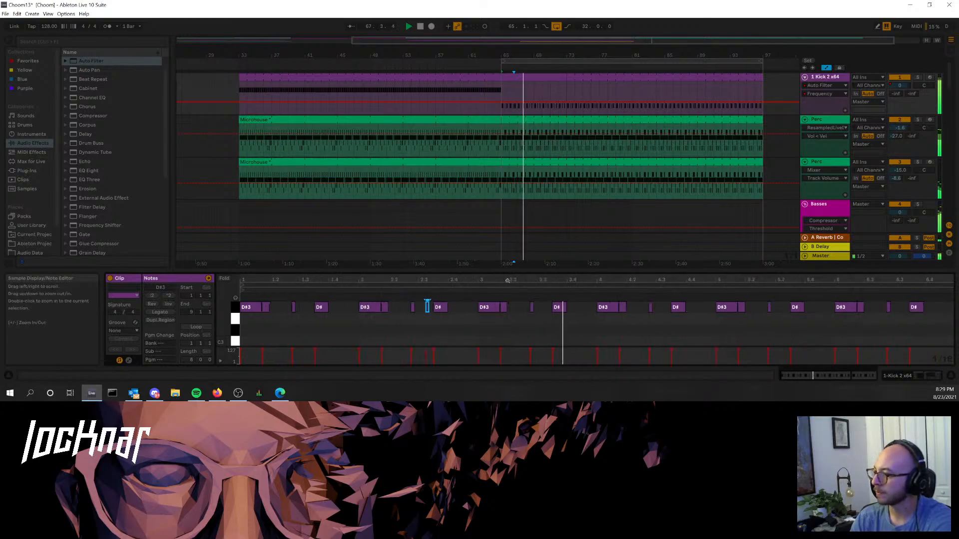
drag(472, 310, 241, 300)
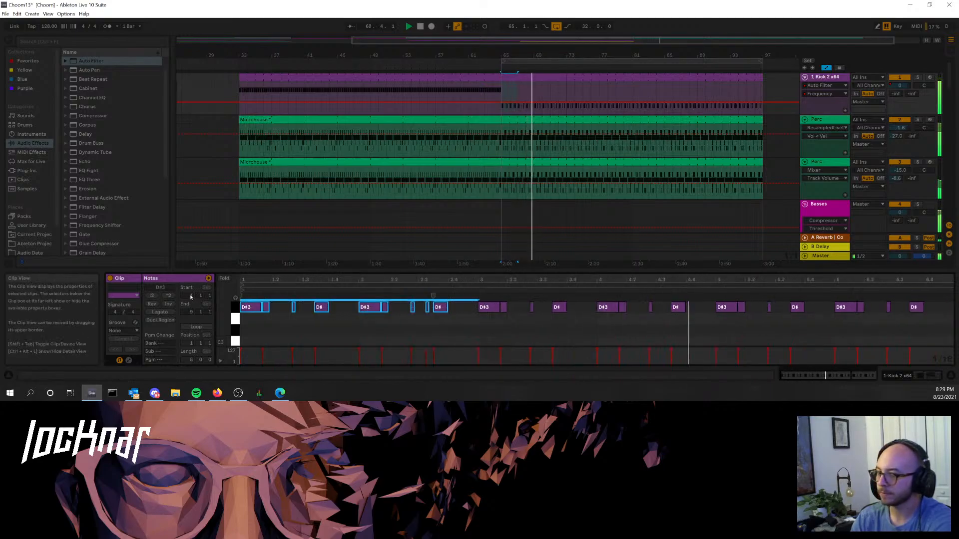
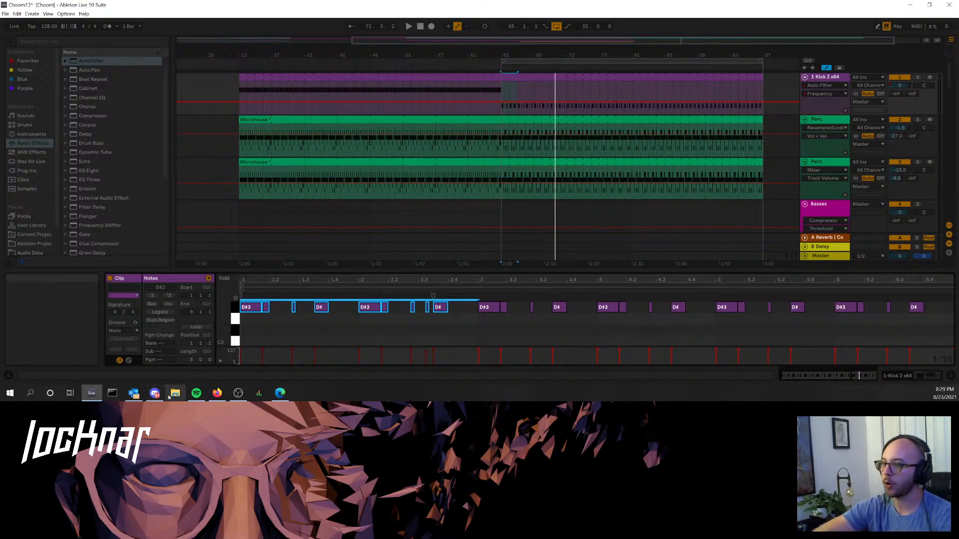
- Switch to File Explorer and look through the project folders in UnfinishedSessions inside LocknarProjects
drag(1, 85, 650, 1)
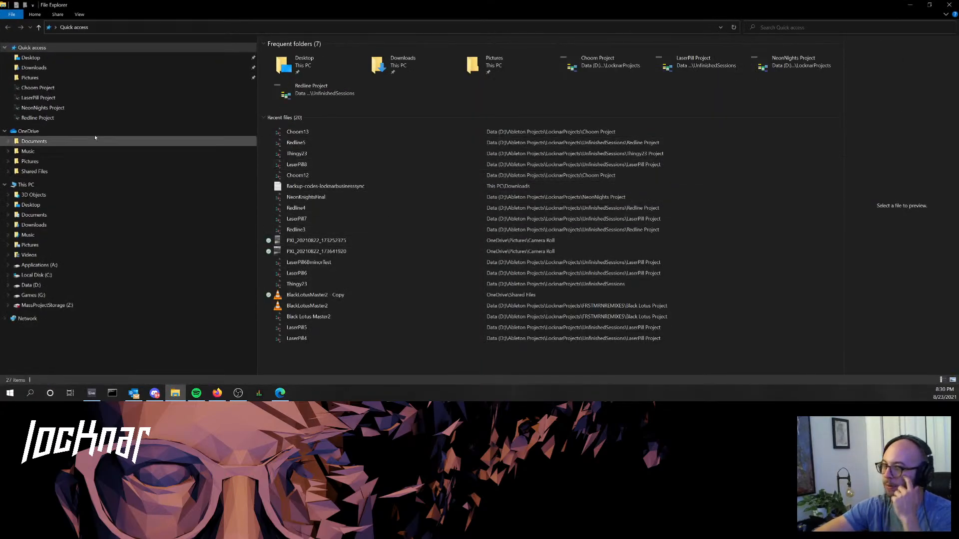
click(70, 88)
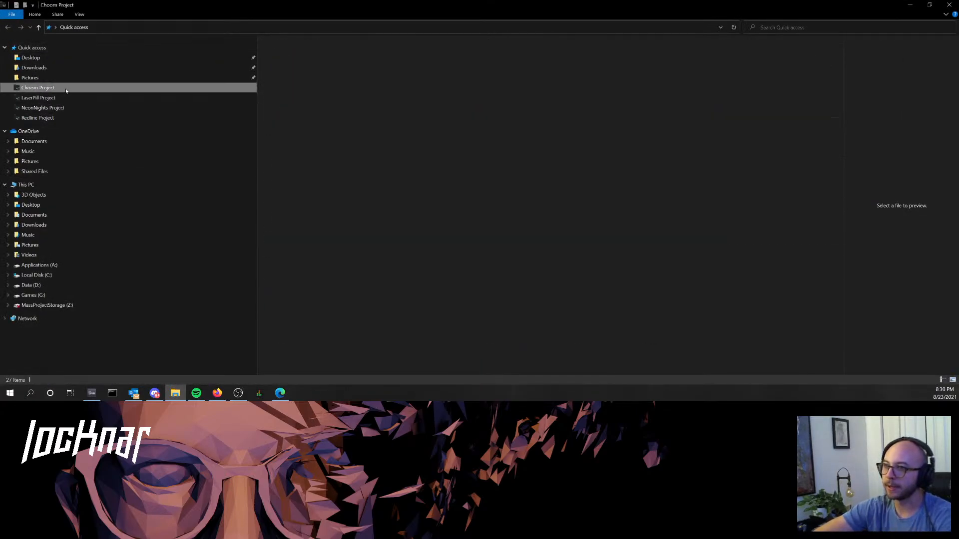
click(184, 28)
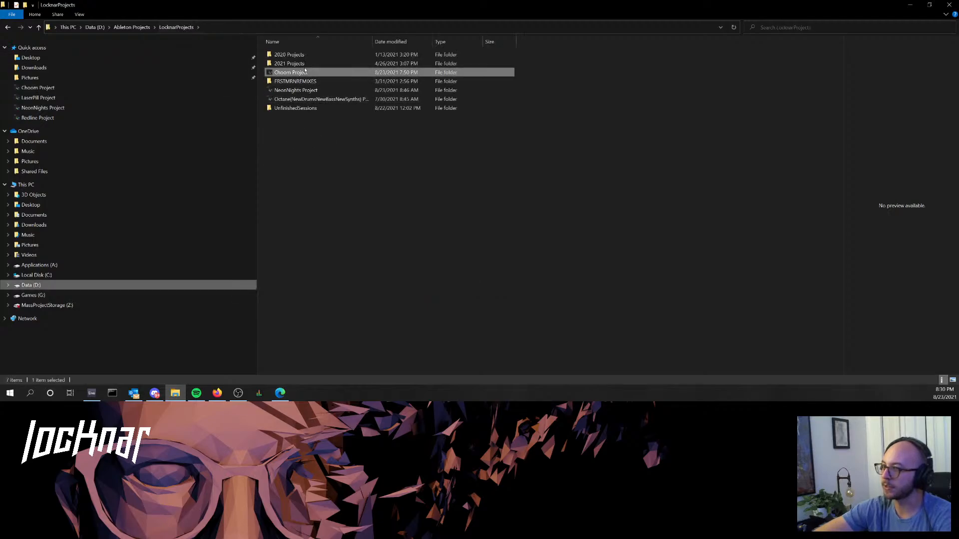
double_click(311, 107)
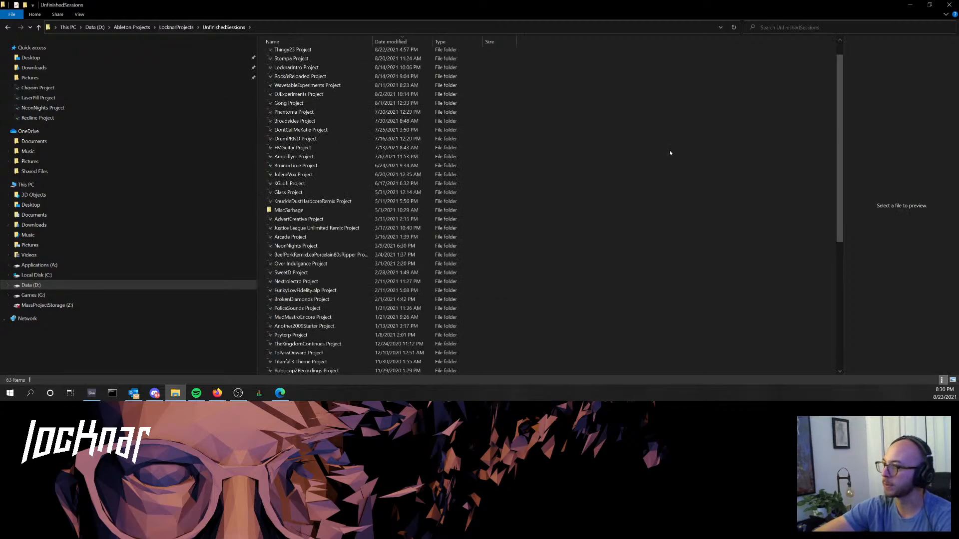
key(ctrl+a)
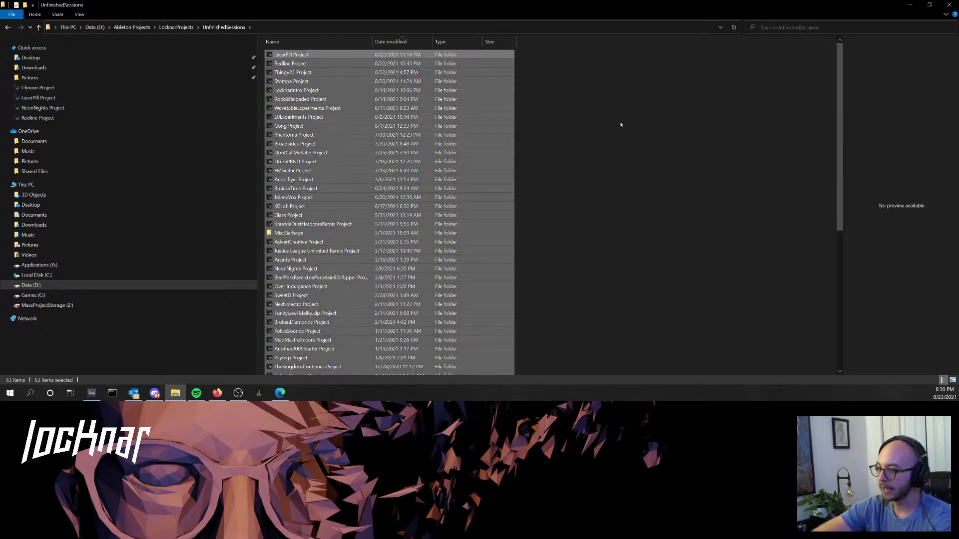
scroll(621, 124, down, 9)
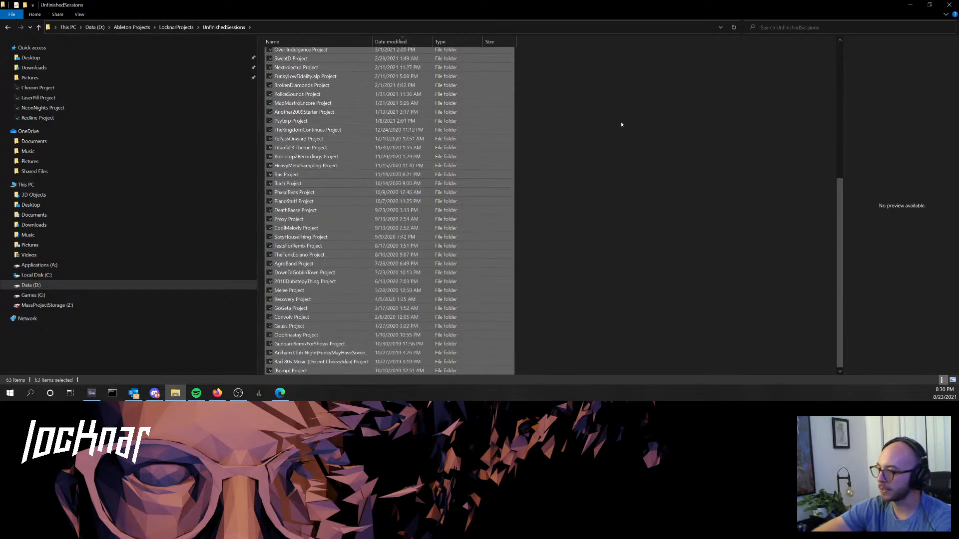
scroll(621, 123, up, 9)
scroll(619, 126, down, 9)
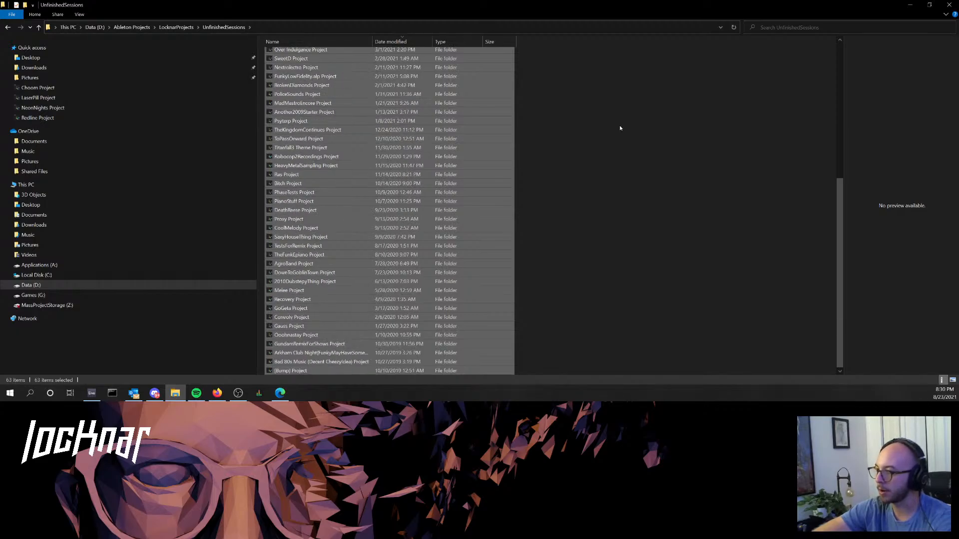
click(620, 125)
scroll(649, 165, up, 9)
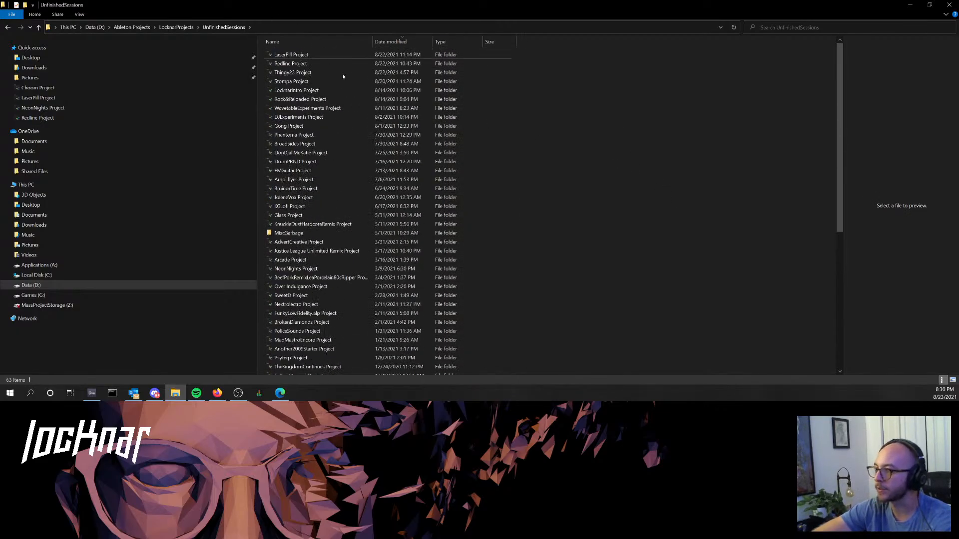
click(171, 26)
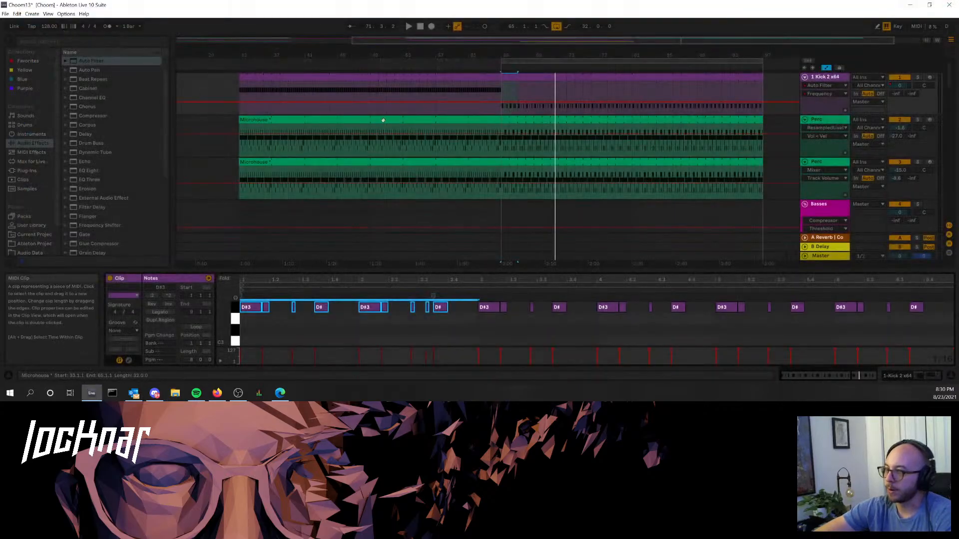
- Play the arrangement briefly from bar 33, and compare it with playback from bar 65
click(383, 120)
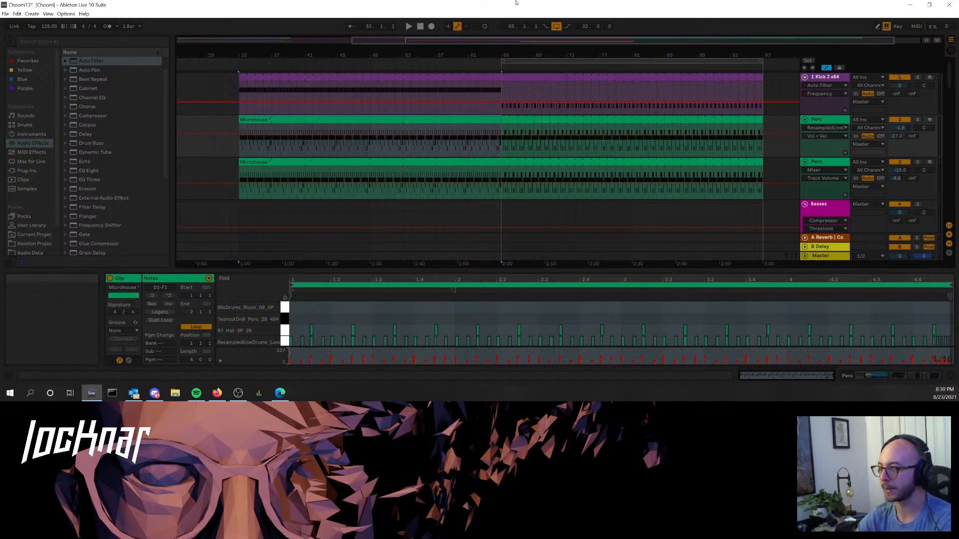
key(space)
key(space)
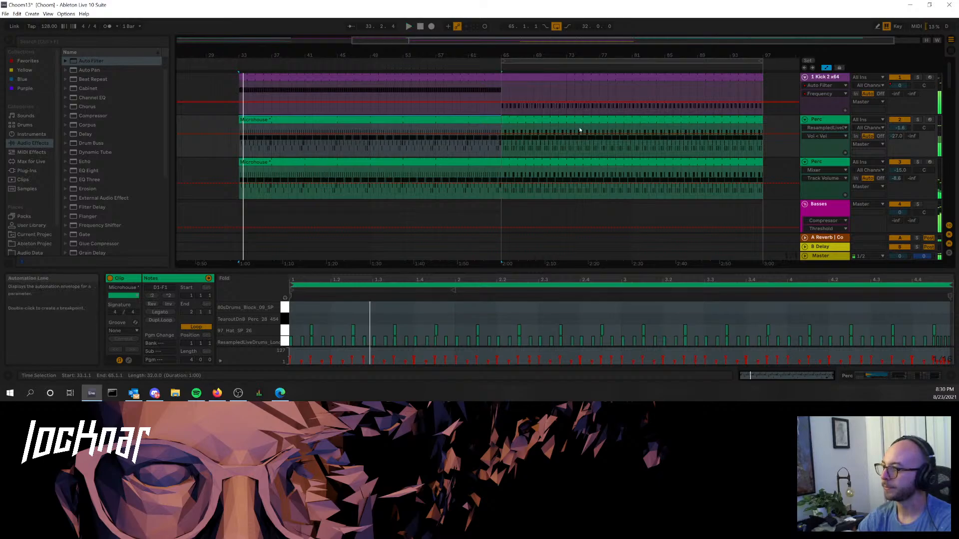
click(582, 119)
key(space)
- Add a short kick note at 4.2.3 in the kick clip starting at bar 65, and replay from the clip's fourth bar
click(550, 77)
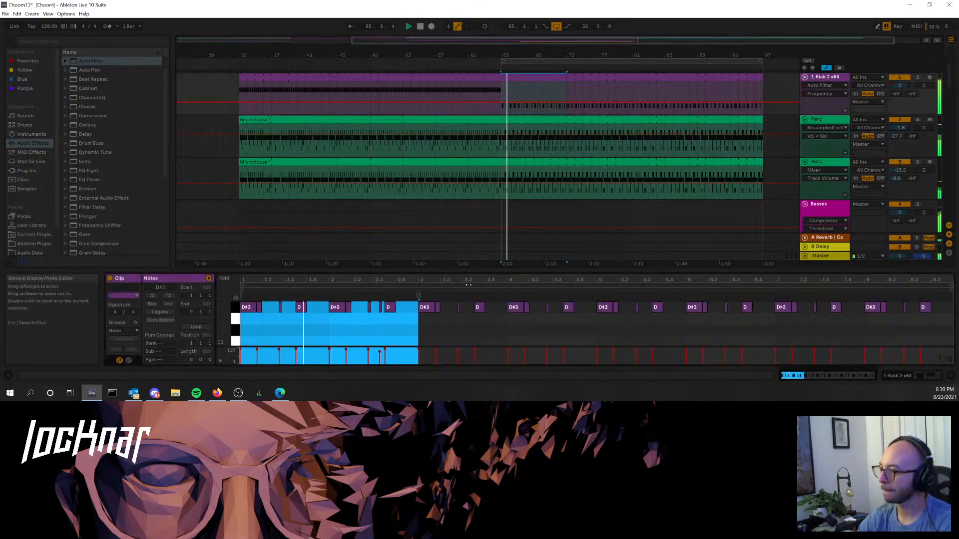
click(418, 325)
drag(438, 280, 438, 299)
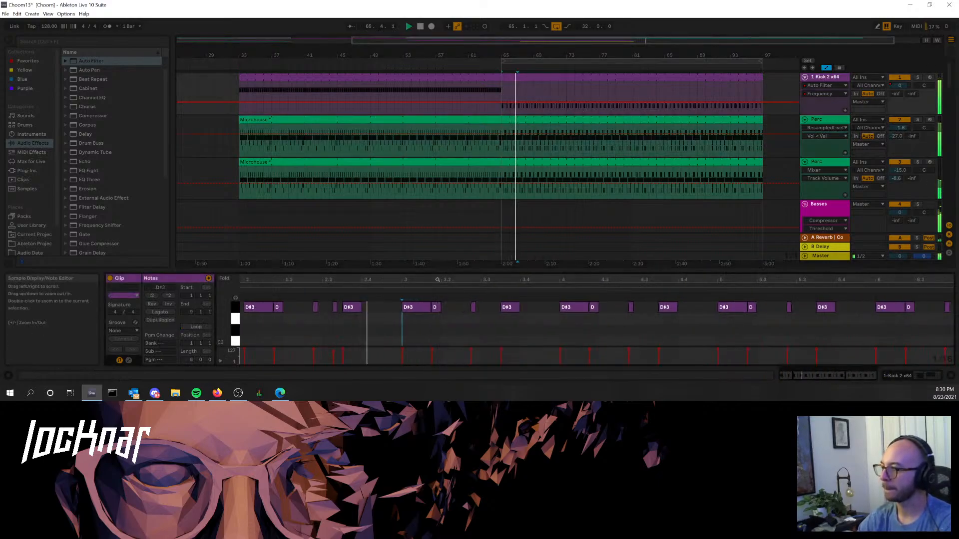
double_click(614, 312)
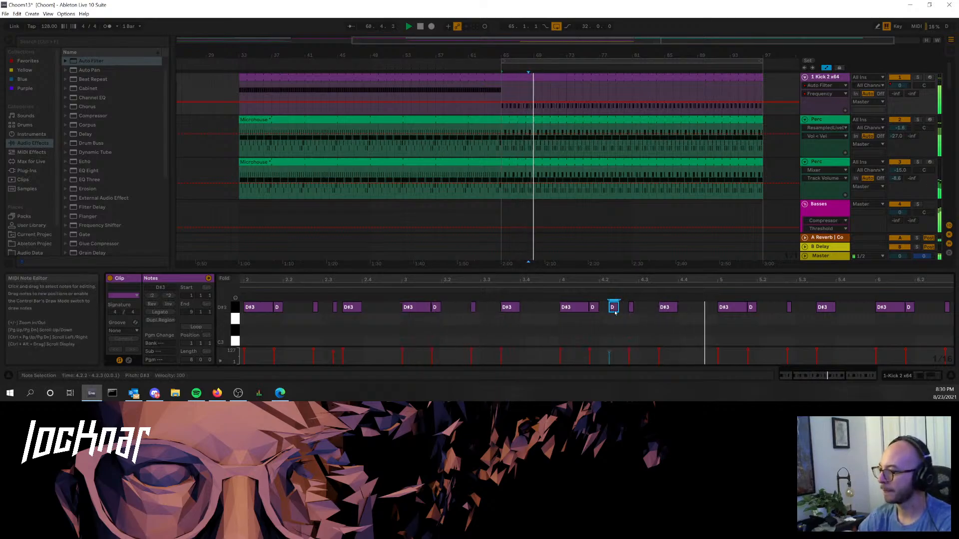
drag(617, 312, 627, 312)
click(559, 290)
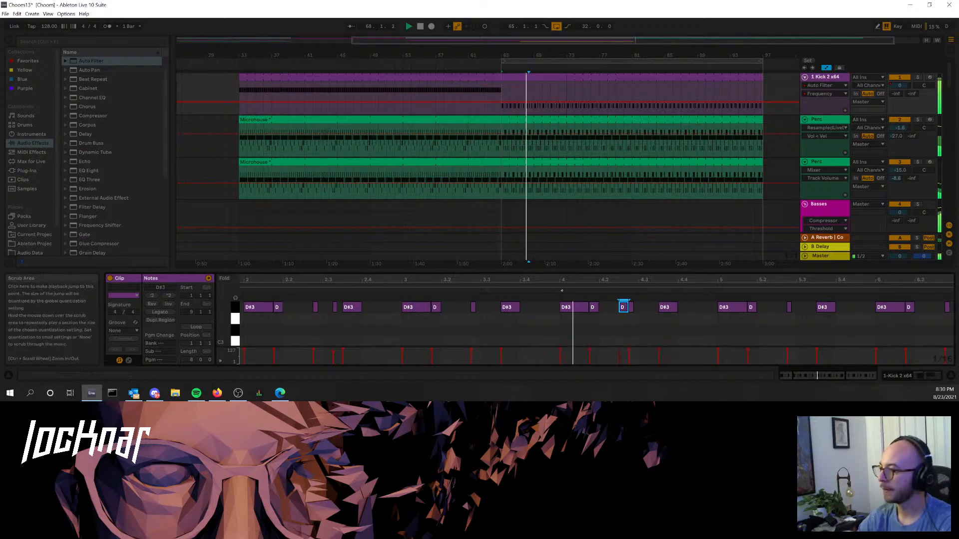
- Try an extra short kick note around beat 4.4 of the same clip, audition it from bar 4, and delete it
double_click(653, 308)
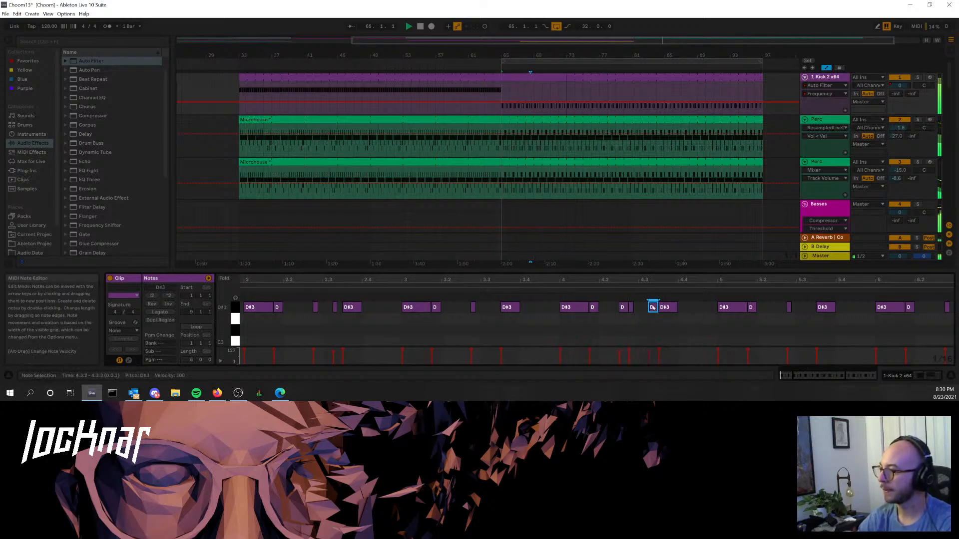
drag(653, 307, 702, 307)
click(569, 290)
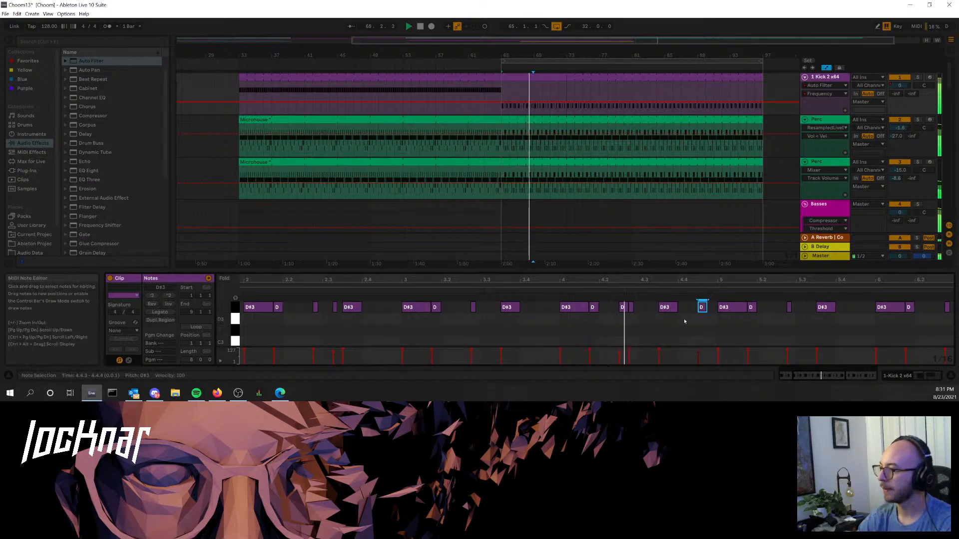
mouse_move(705, 309)
mouse_down()
mouse_move(715, 312)
mouse_move(695, 312)
mouse_up()
key(space)
click(579, 291)
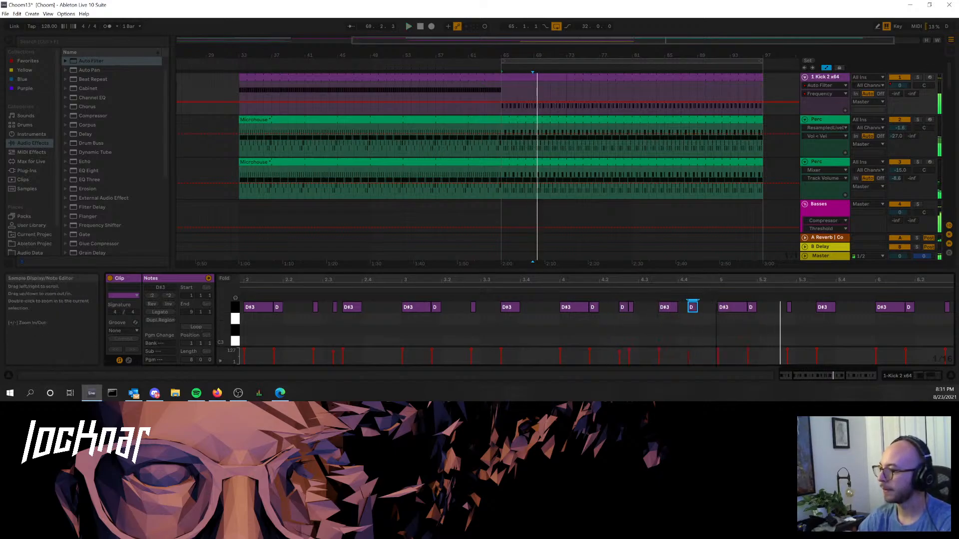
double_click(692, 309)
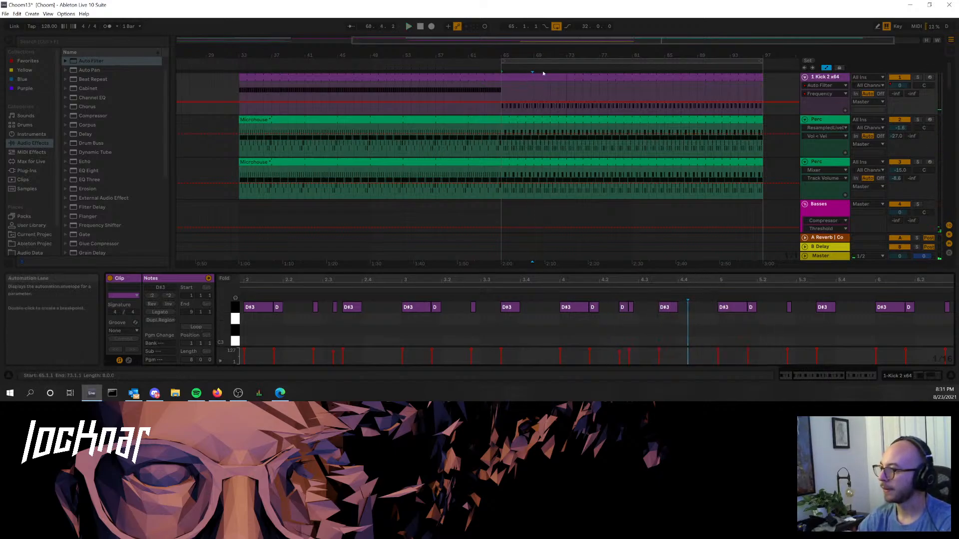
- Shorten the kick clip at bar 65 to four bars and duplicate it repeatedly to fill the section to bar 97
drag(567, 74, 533, 75)
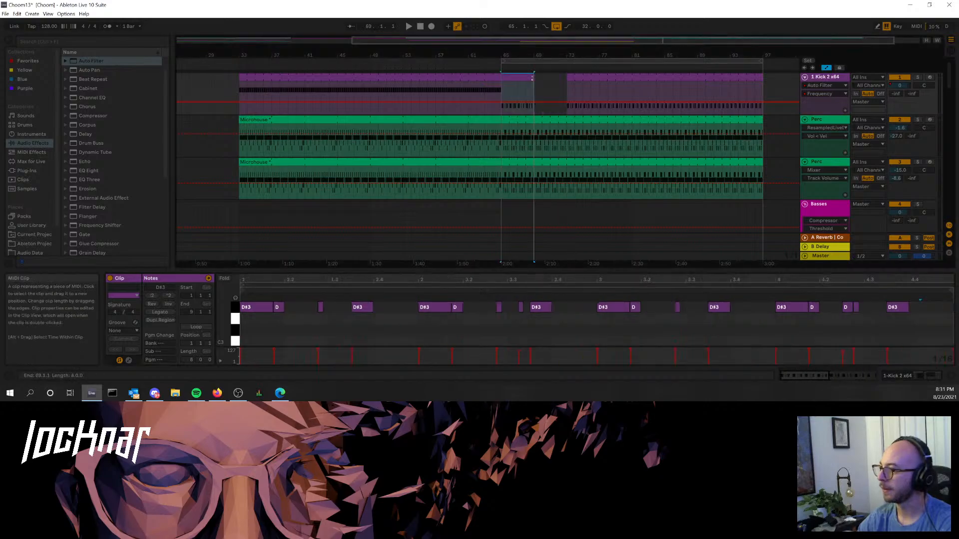
key(ctrl+d)
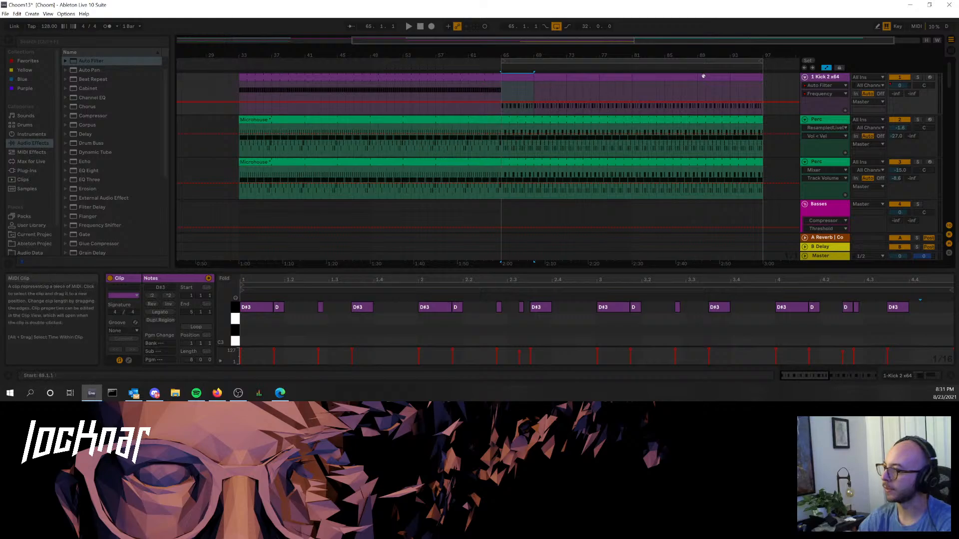
- Move all the kick clips between bars 65 and 97 so that they start at bar 33, replacing the old kick clips there
shift+click(523, 73)
drag(517, 79, 256, 87)
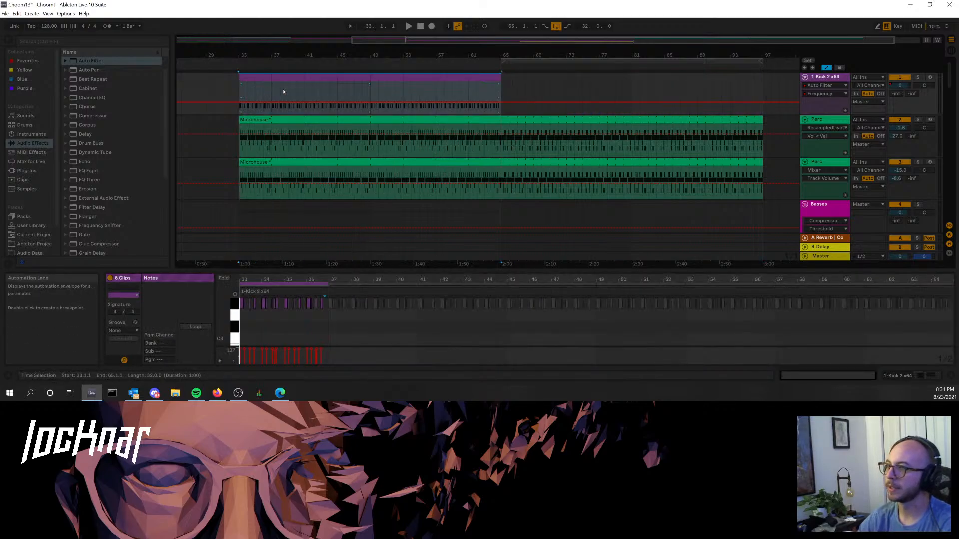
- Play from bar 33 and duplicate the 32-bar run of kick clips so it also fills bars 65 to 97
key(space)
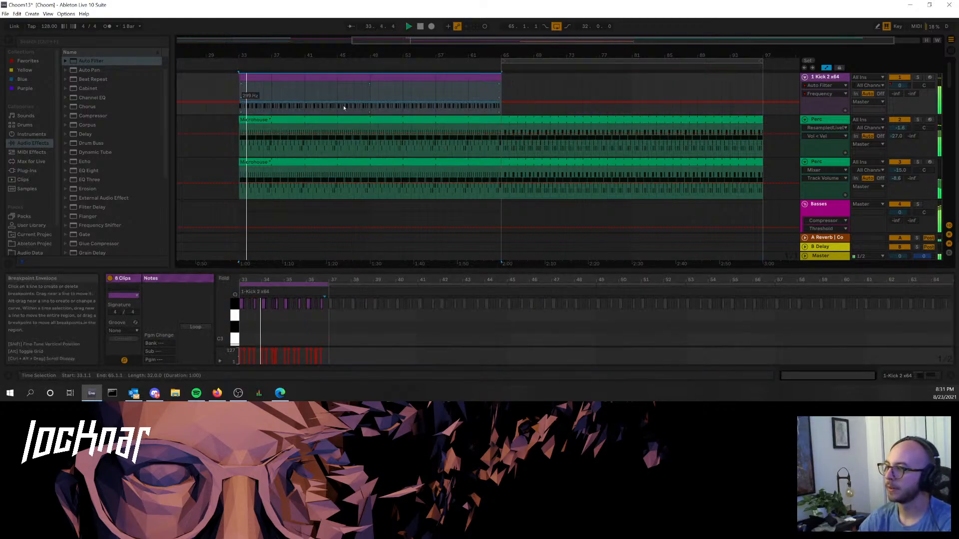
key(ctrl+d)
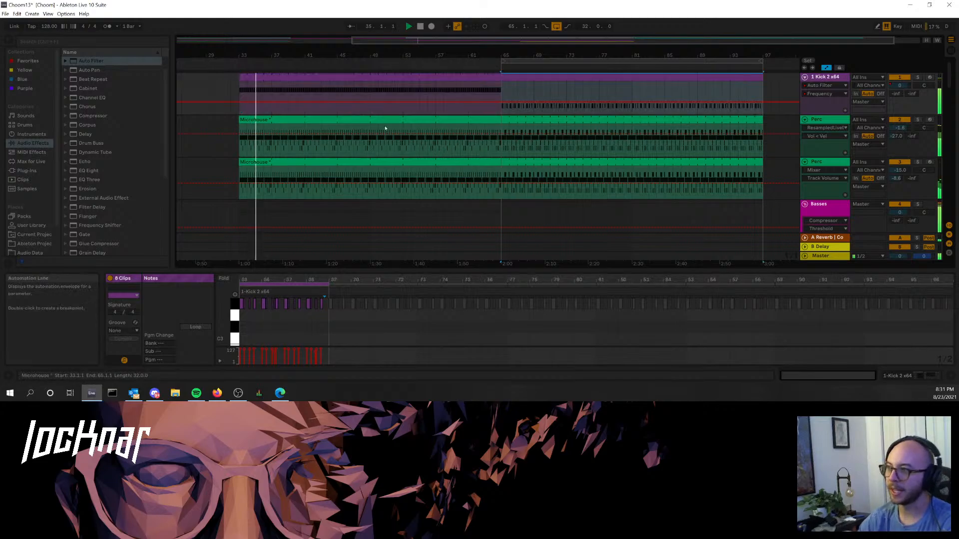
- Audition the scene 21 clip of the first DrivingPluckBass track, place it at bar 65 in the arrangement, and extend it to bar 81
key(Tab)
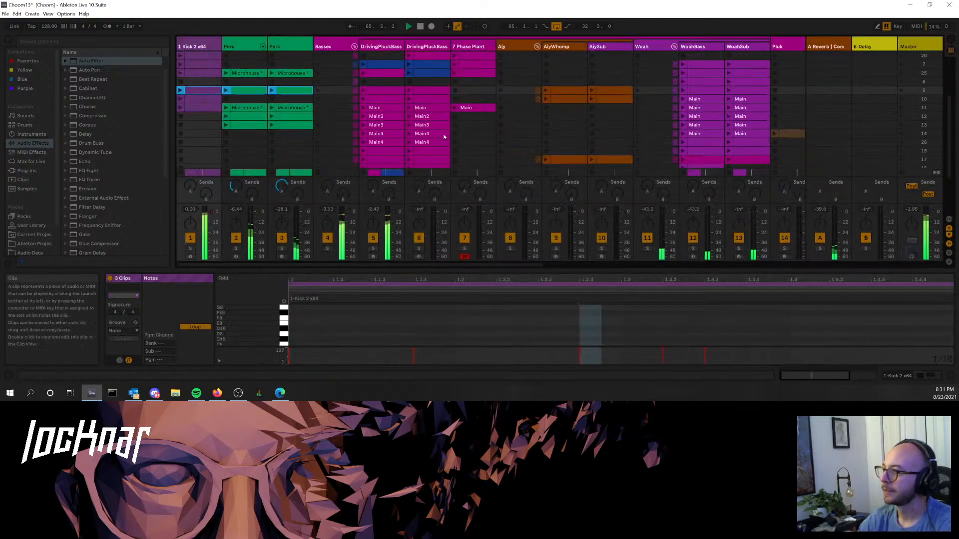
scroll(443, 139, down, 1)
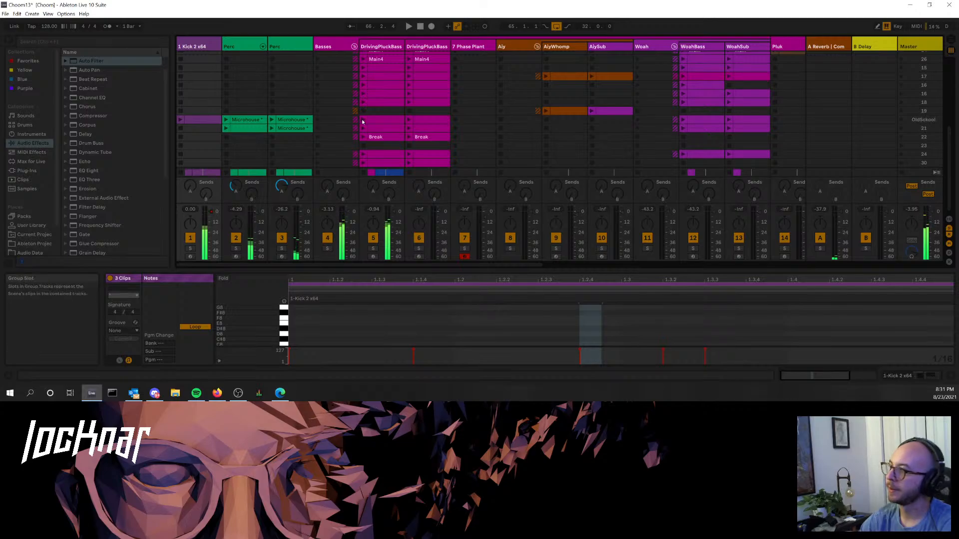
click(363, 119)
click(383, 130)
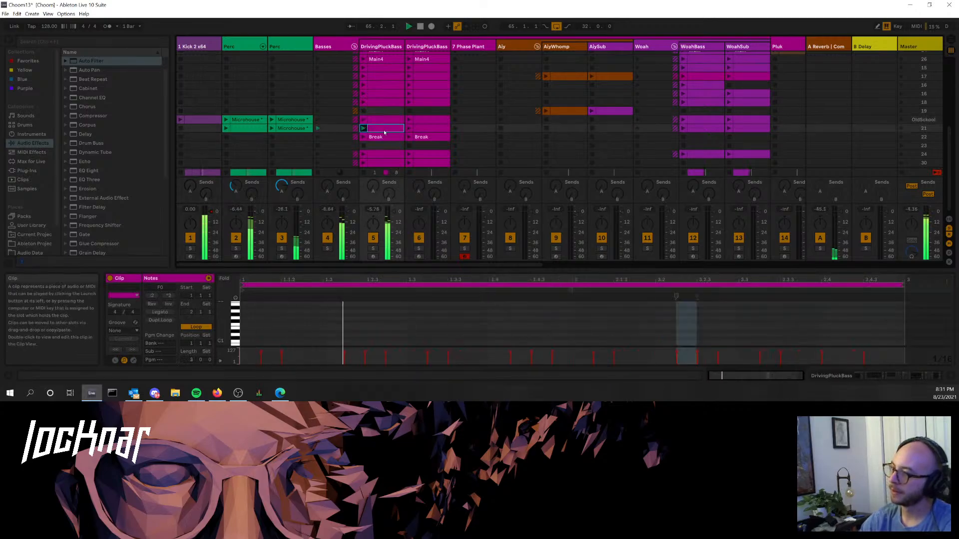
key(Tab)
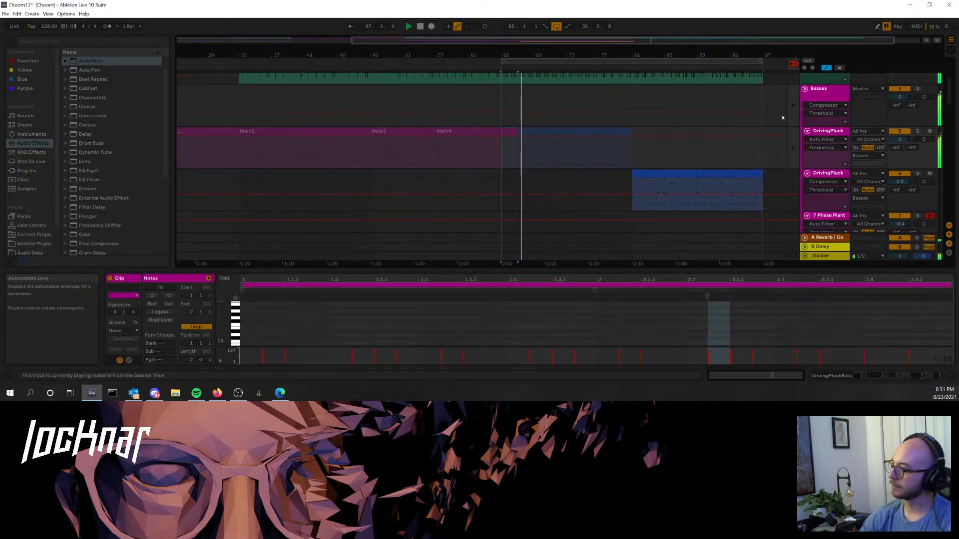
click(793, 65)
key(space)
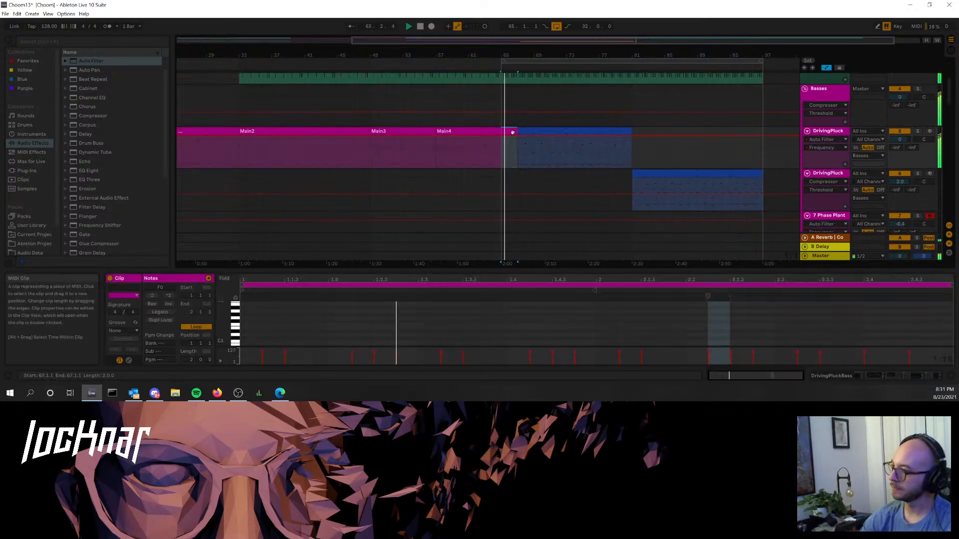
drag(518, 131, 642, 130)
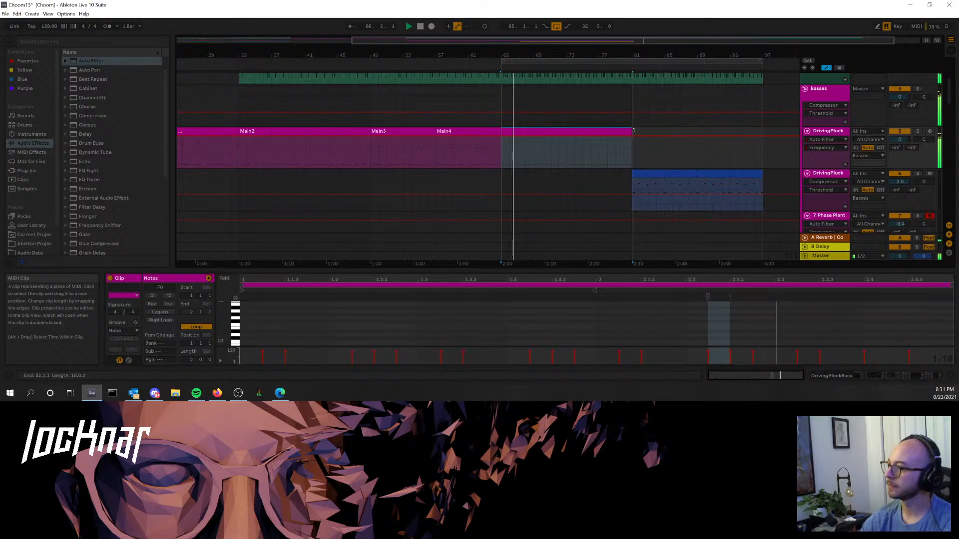
- Replace the first DrivingPluckBass clip at bar 65 with the Break clip from the session, extend it to bar 81, and play it
key(Tab)
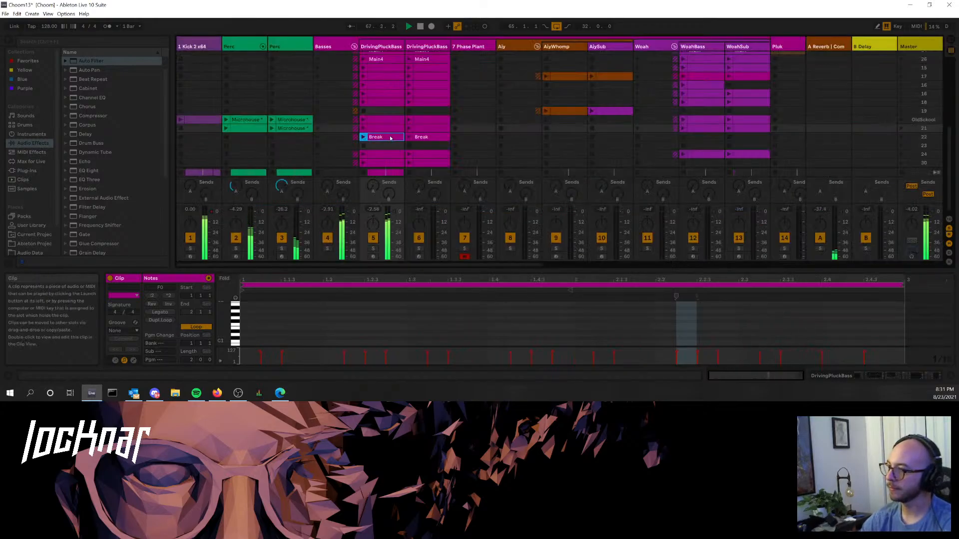
click(391, 138)
key(Tab)
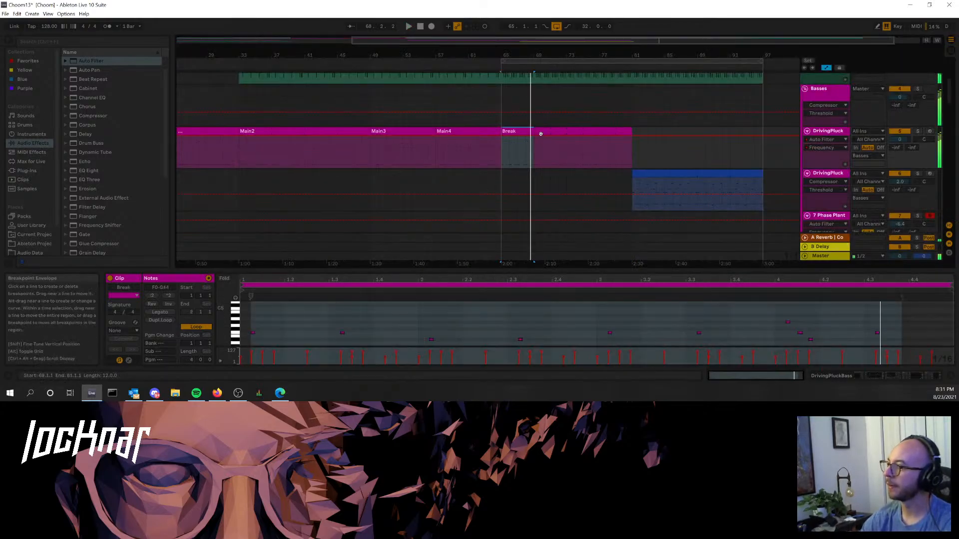
key(space)
drag(534, 131, 632, 129)
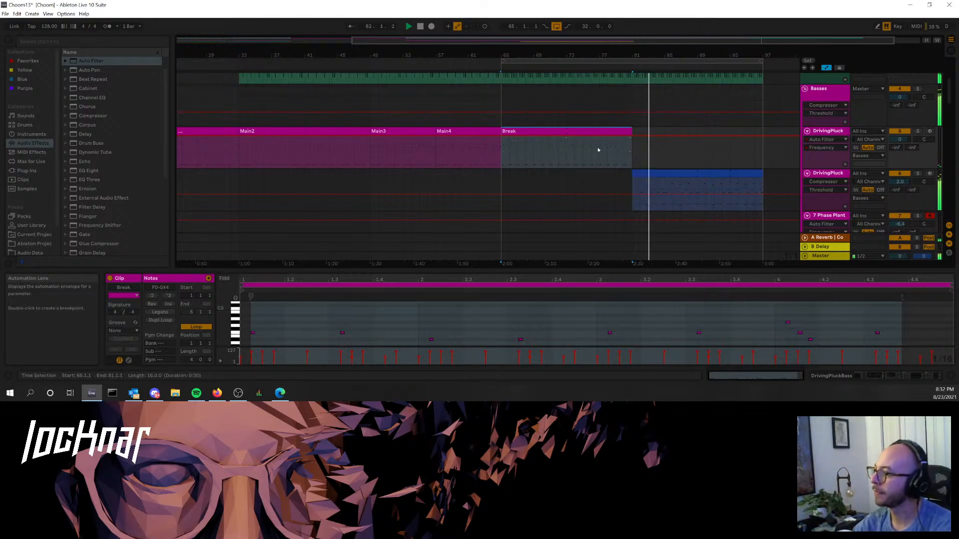
- Delete the kick clips and both percussion tracks' clips between bars 65 and 97
scroll(604, 175, up, 3)
scroll(604, 177, up, 2)
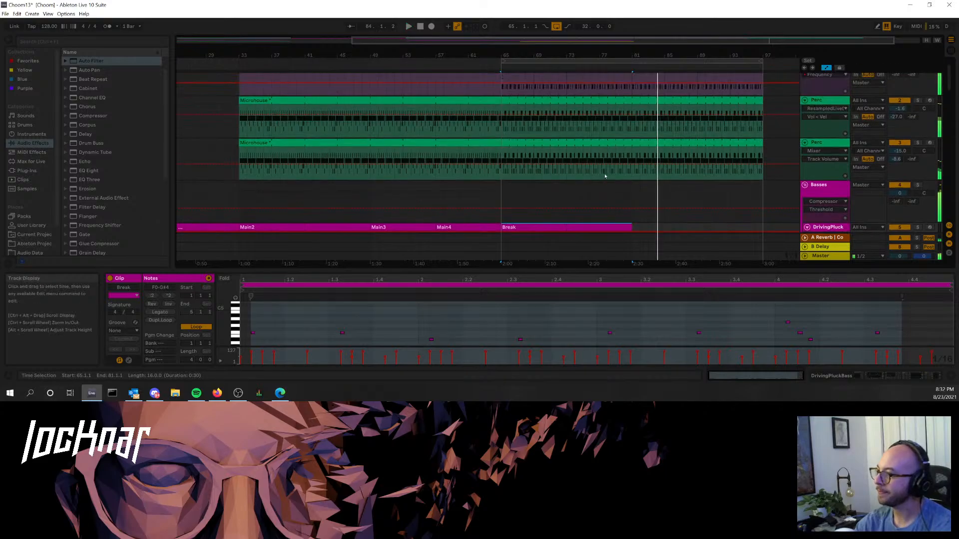
click(585, 155)
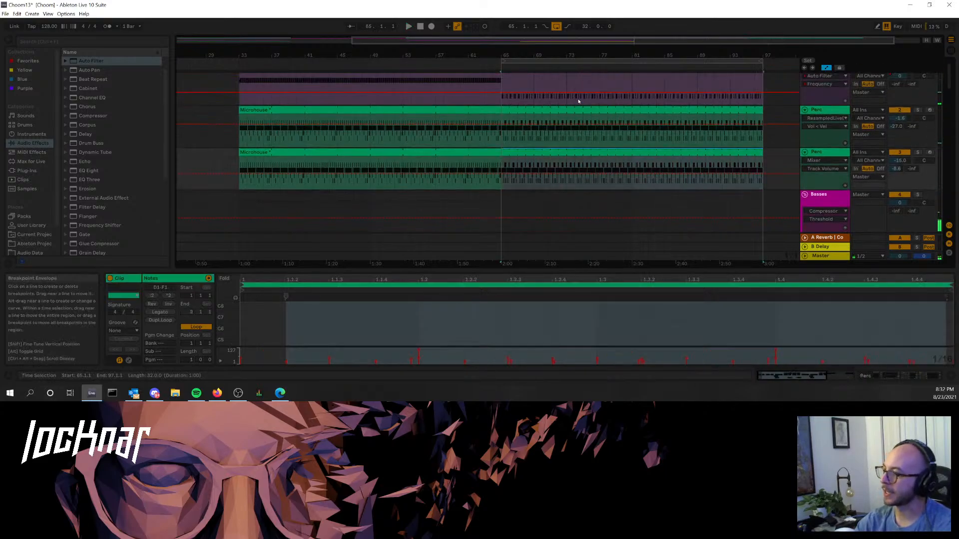
scroll(578, 97, up, 1)
click(519, 76)
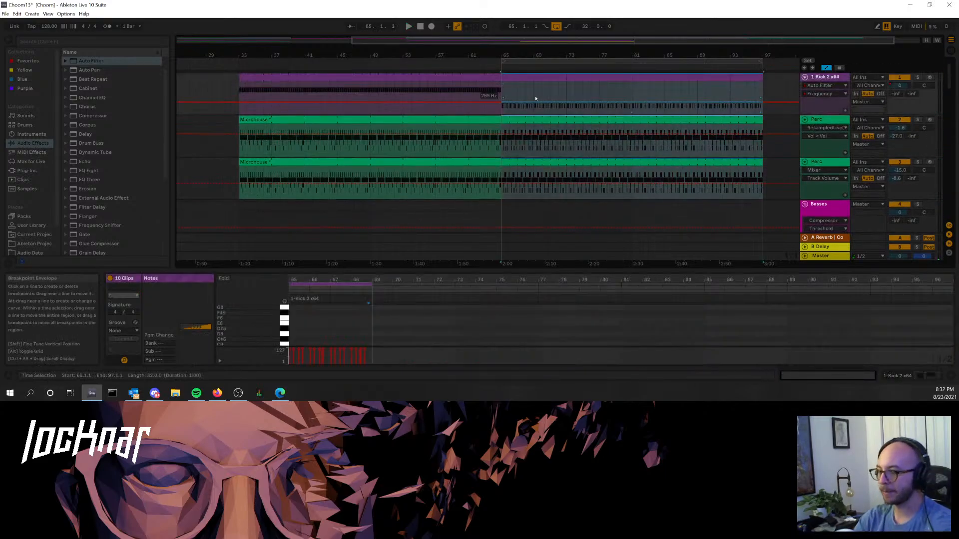
key(Delete)
- Delete the Break clip between bars 65 and 81 of the first DrivingPluckBass track
scroll(583, 221, down, 5)
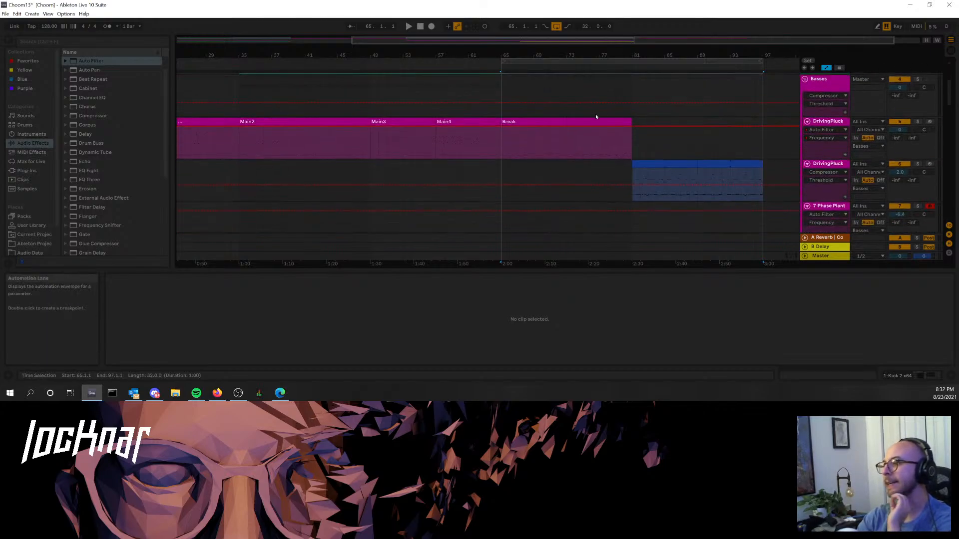
click(597, 120)
key(Delete)
click(698, 157)
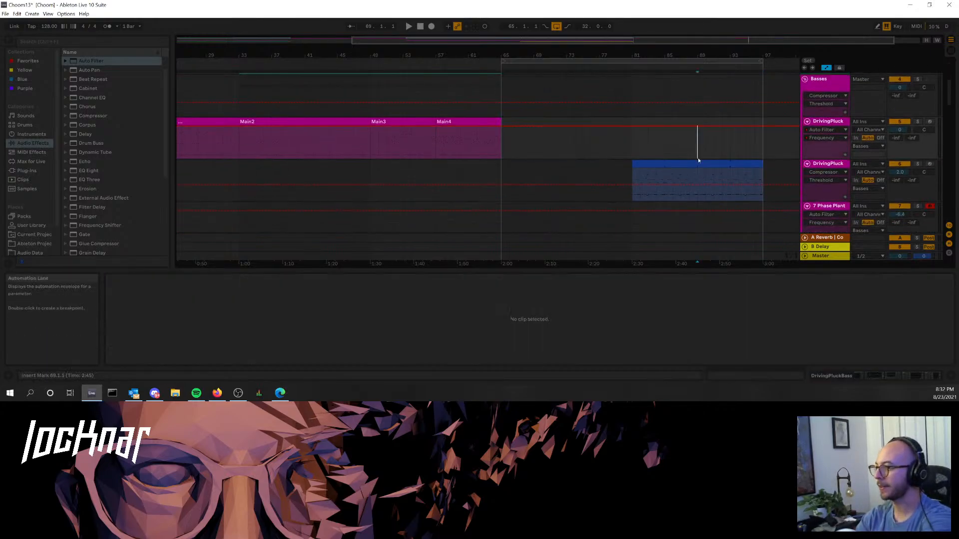
click(698, 161)
- Look through the session clips and audition the yellow scene 4 clip of the first DrivingPluckBass track
key(Tab)
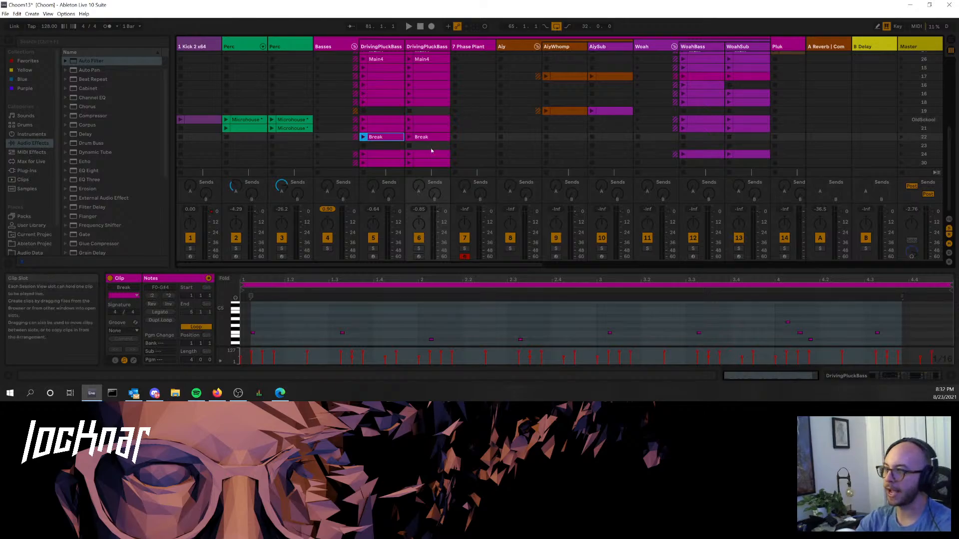
scroll(270, 130, up, 4)
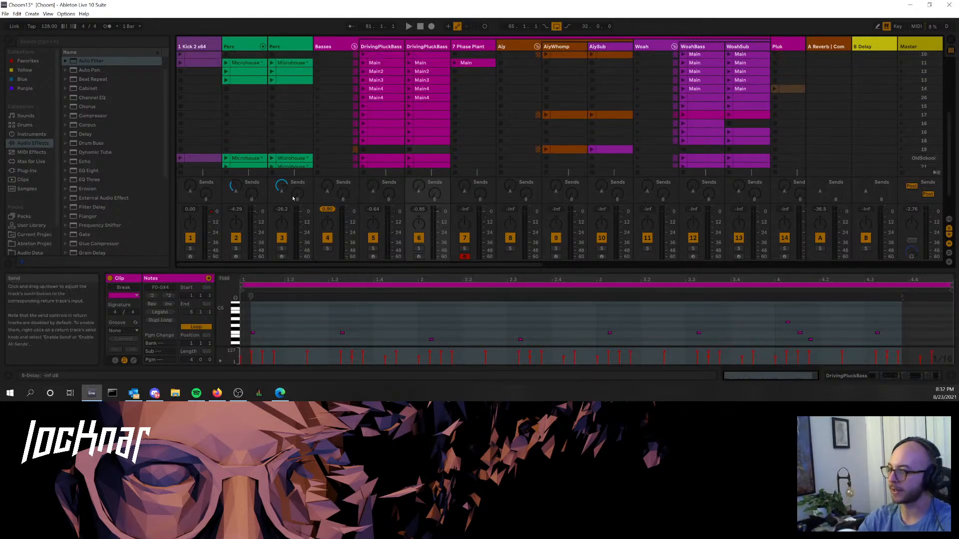
scroll(428, 159, down, 3)
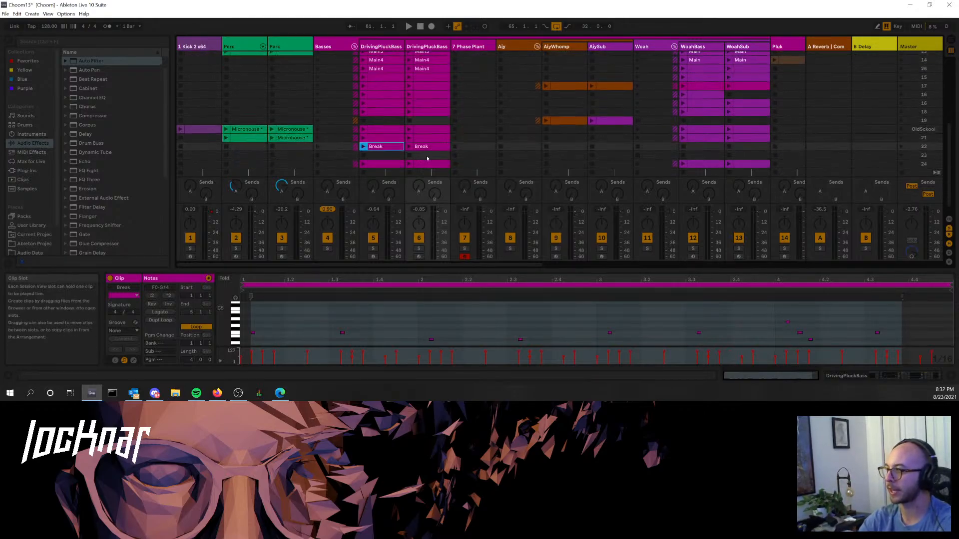
scroll(428, 159, up, 10)
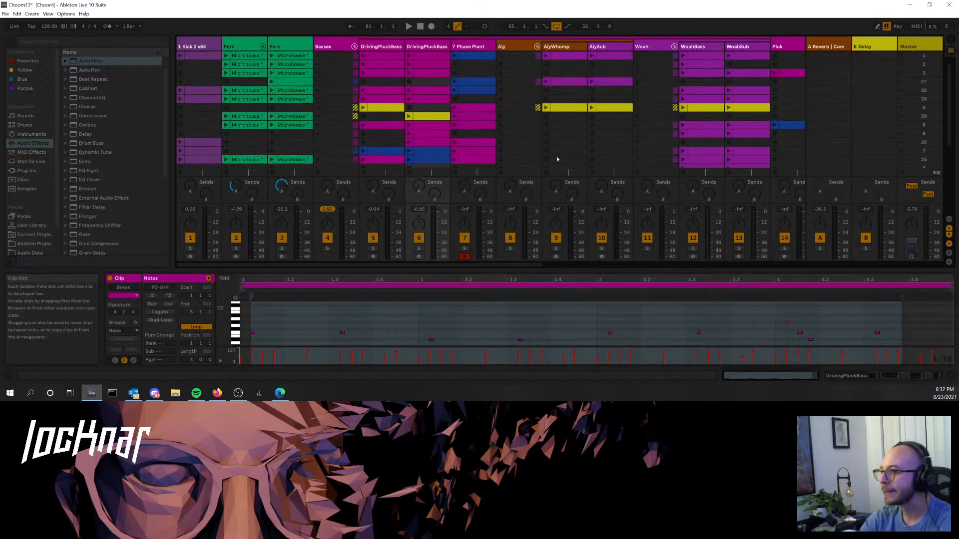
click(364, 108)
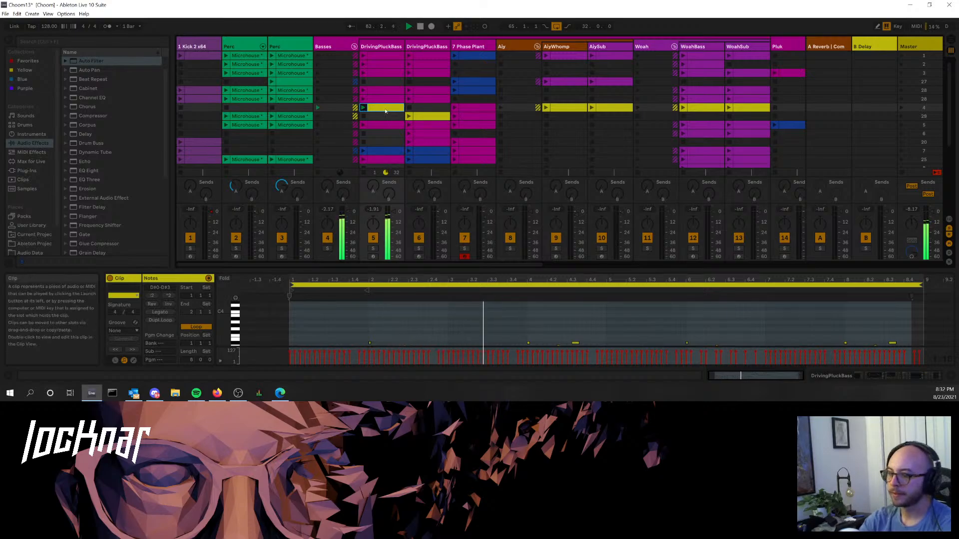
- Remove the blue clips from the second DrivingPluckBass track and paste the yellow scene 4 clip at bar 65 of the first one
key(Tab)
key(Tab)
key(Tab)
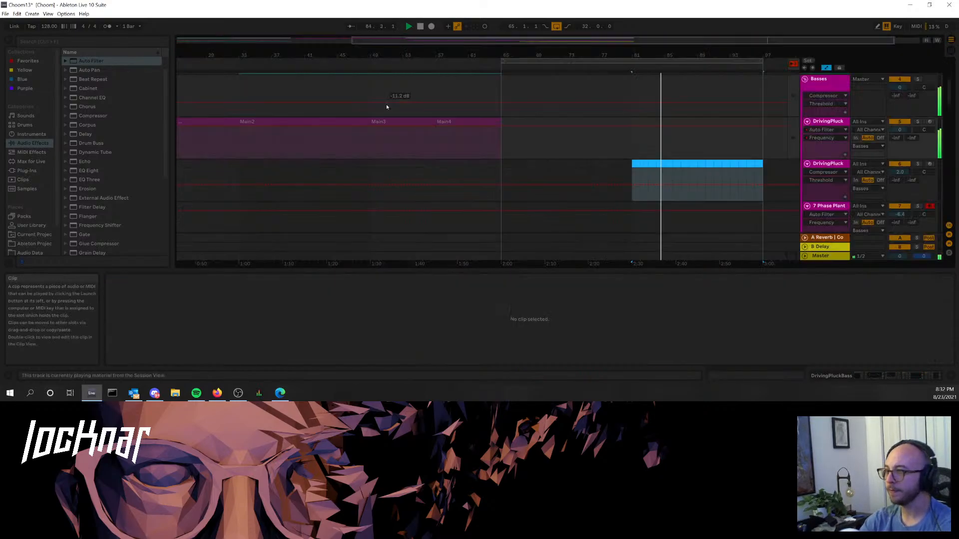
click(512, 135)
key(ctrl+v)
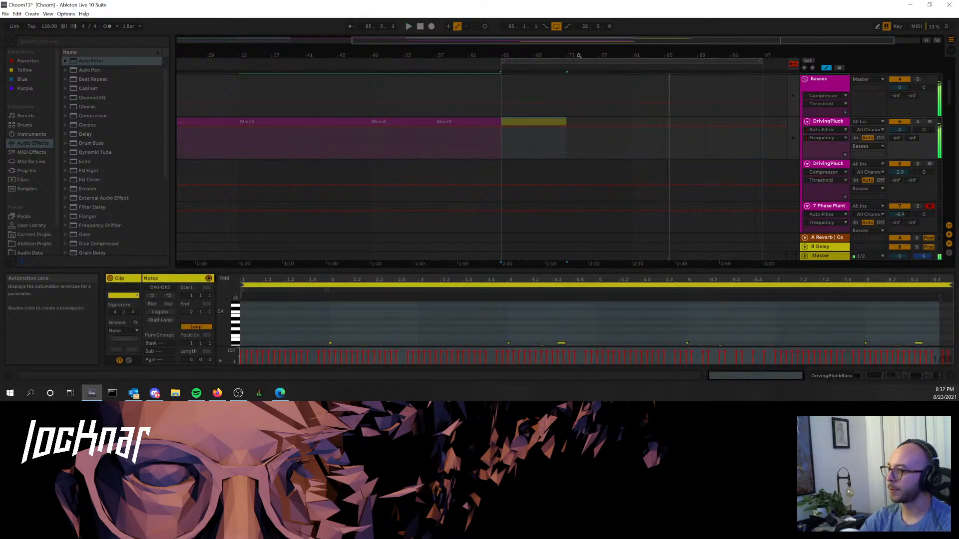
click(793, 64)
key(space)
key(space)
- Automate the first DrivingPluckBass track's Auto Filter frequency to drop at bar 65 and rise steadily until bar 81, auditioning the transition
click(832, 124)
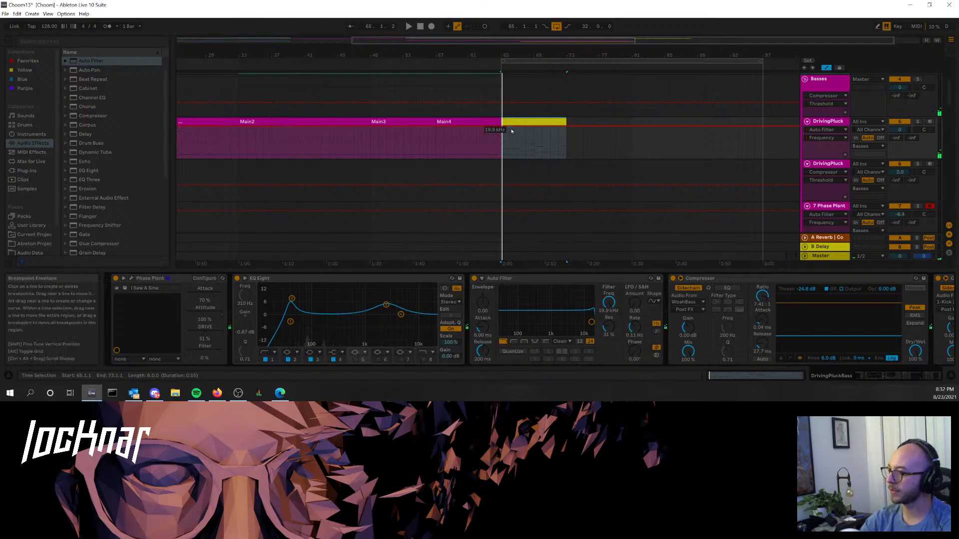
drag(501, 126, 501, 137)
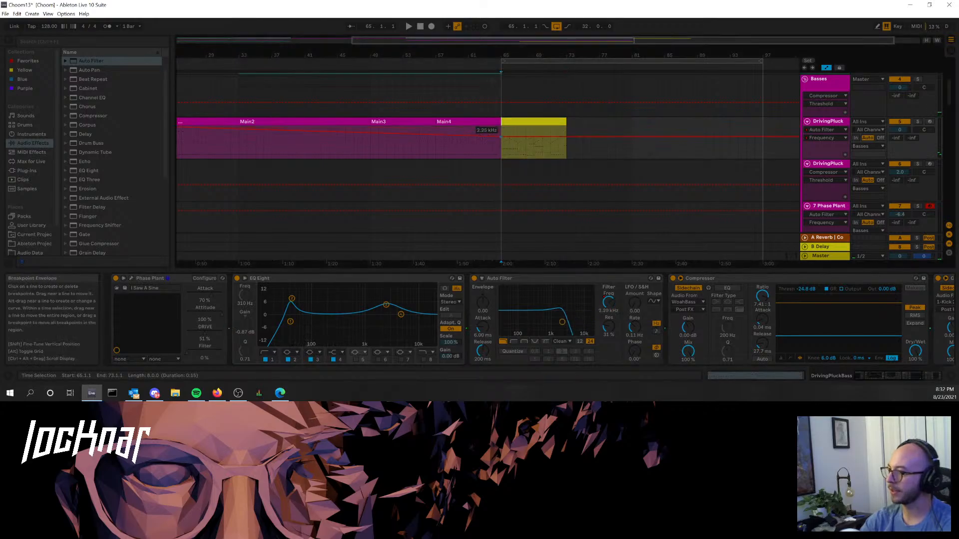
click(493, 149)
key(space)
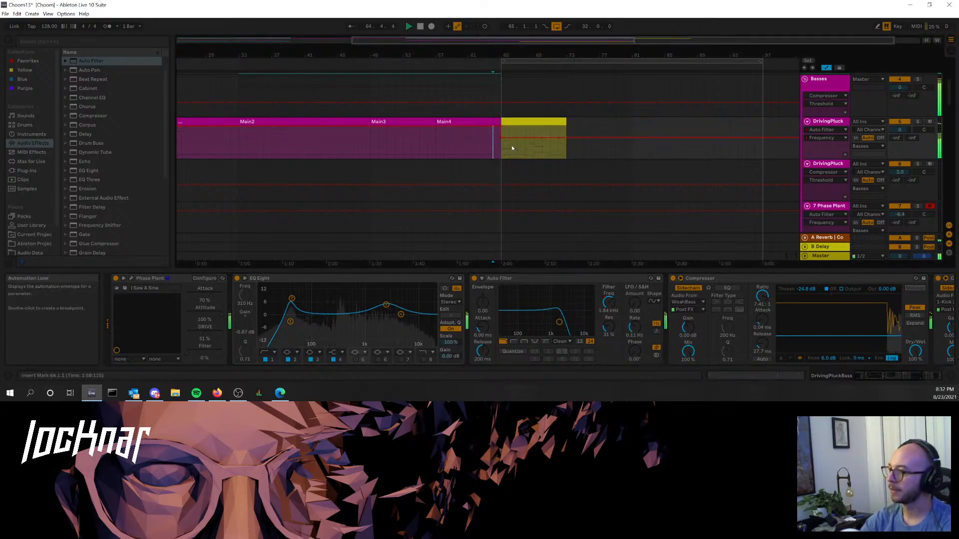
drag(502, 137, 501, 141)
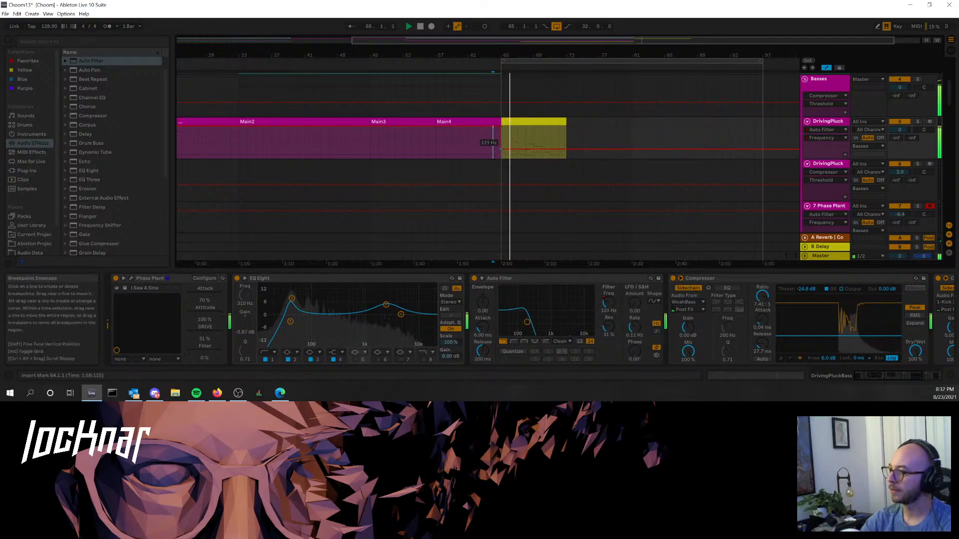
drag(565, 141, 564, 132)
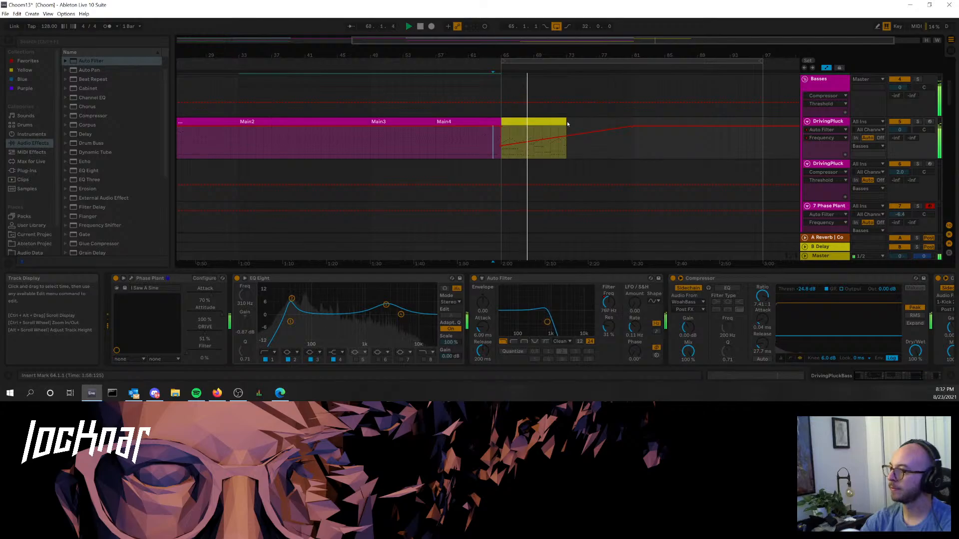
- Extend the yellow bass clip to bar 81 and duplicate it through bar 97, keeping the filter fully open in the duplicate
drag(567, 124, 632, 123)
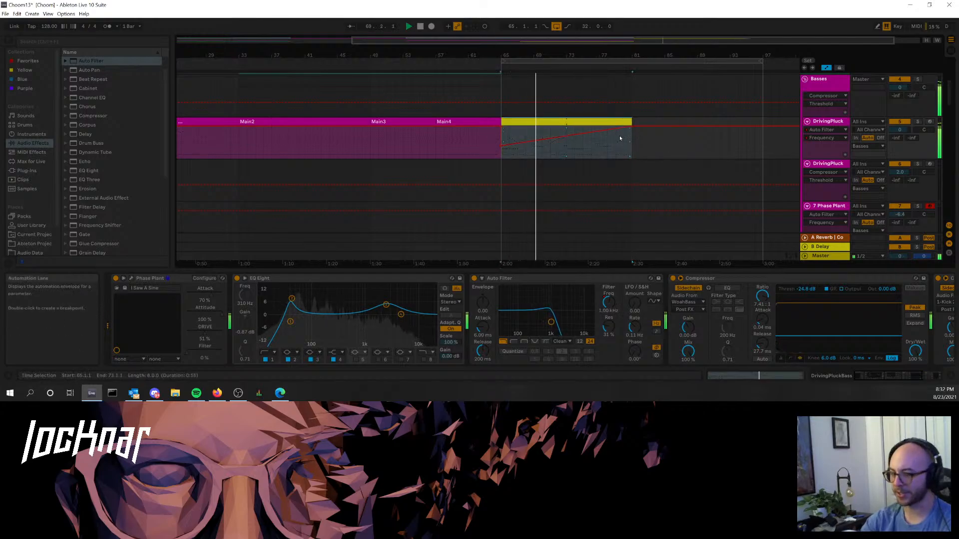
click(619, 138)
key(ctrl+d)
key(Tab)
key(Tab)
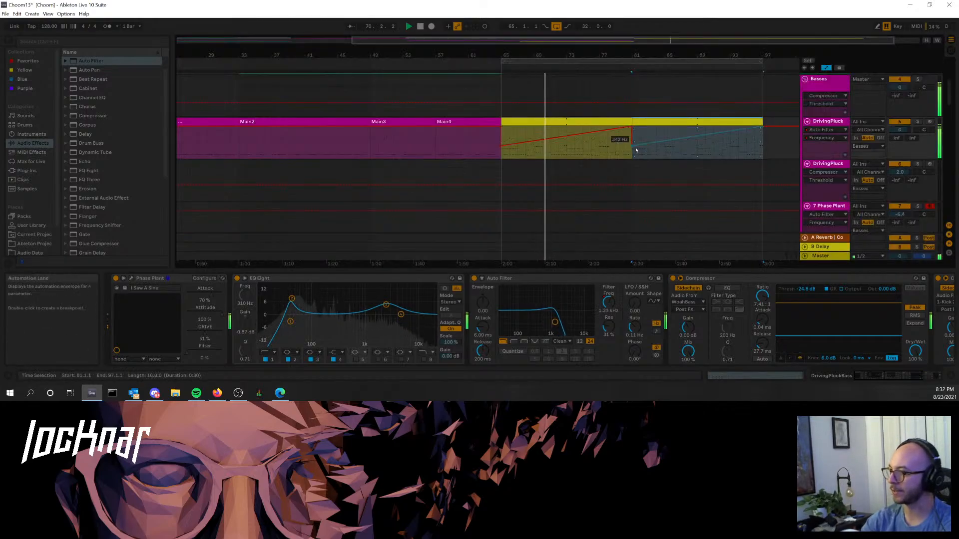
click(633, 147)
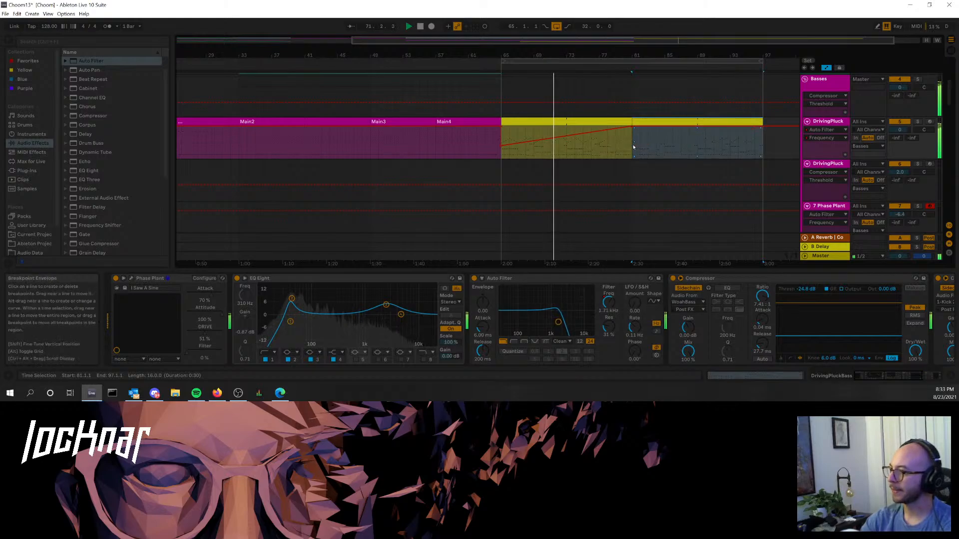
- Audition the yellow clip of the second DrivingPluckBass track, place it at bar 81 in the arrangement, and extend it to bar 97
key(Tab)
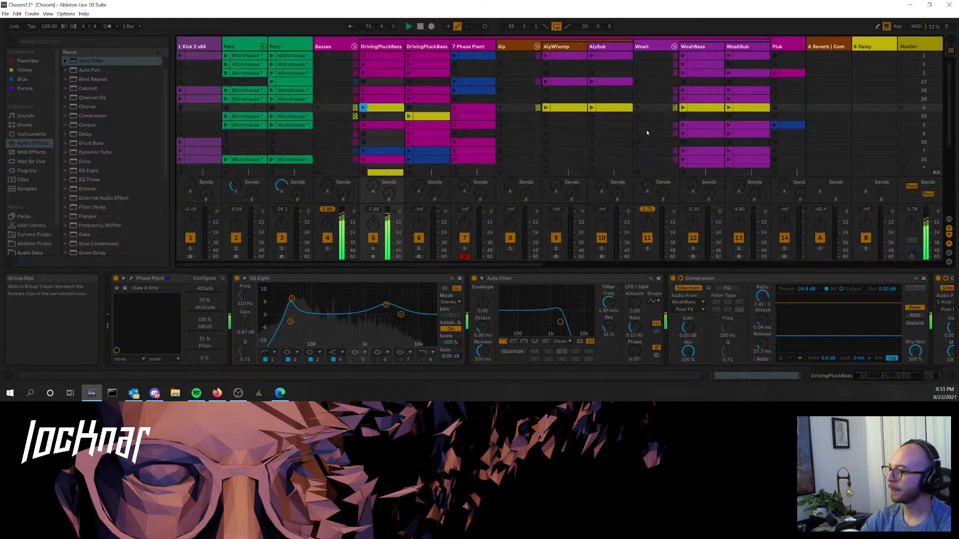
click(409, 116)
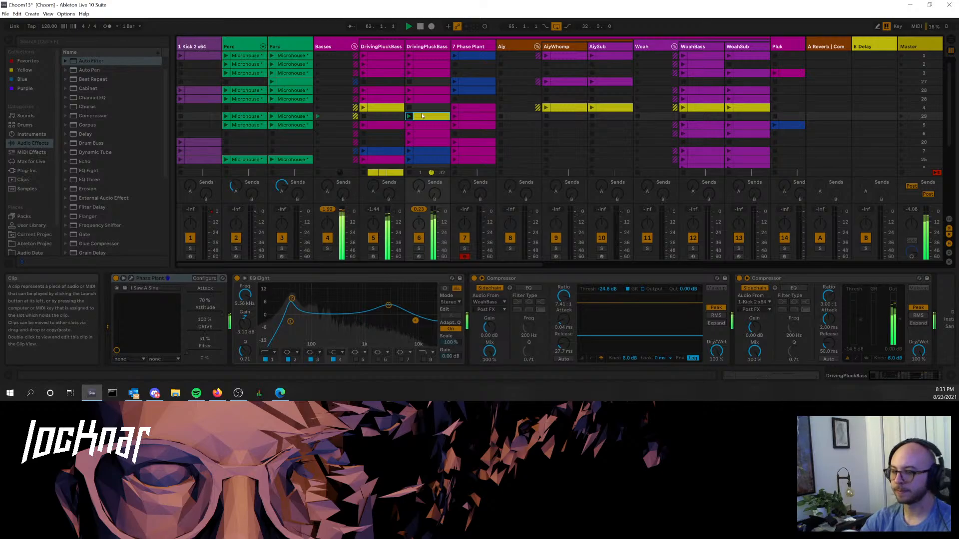
key(Tab)
click(639, 170)
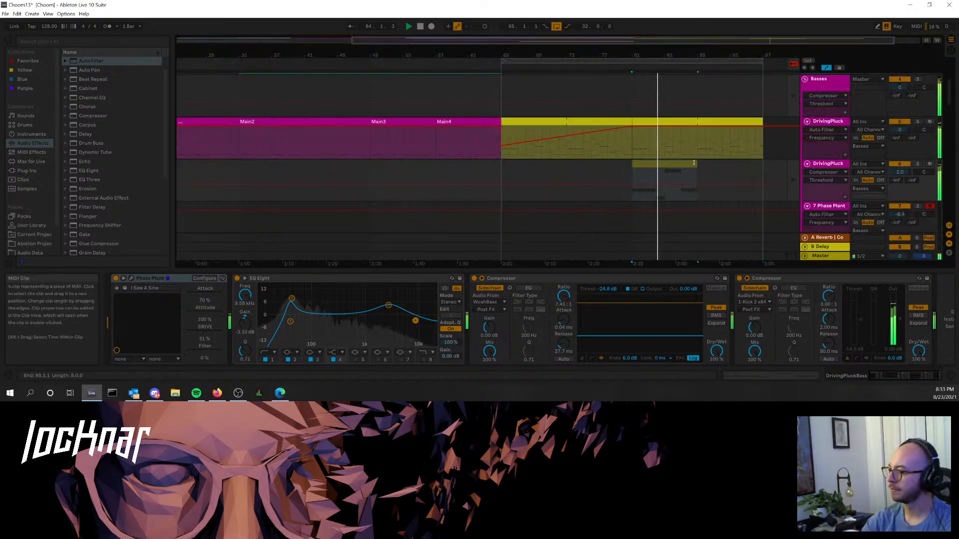
drag(697, 165, 760, 160)
click(793, 64)
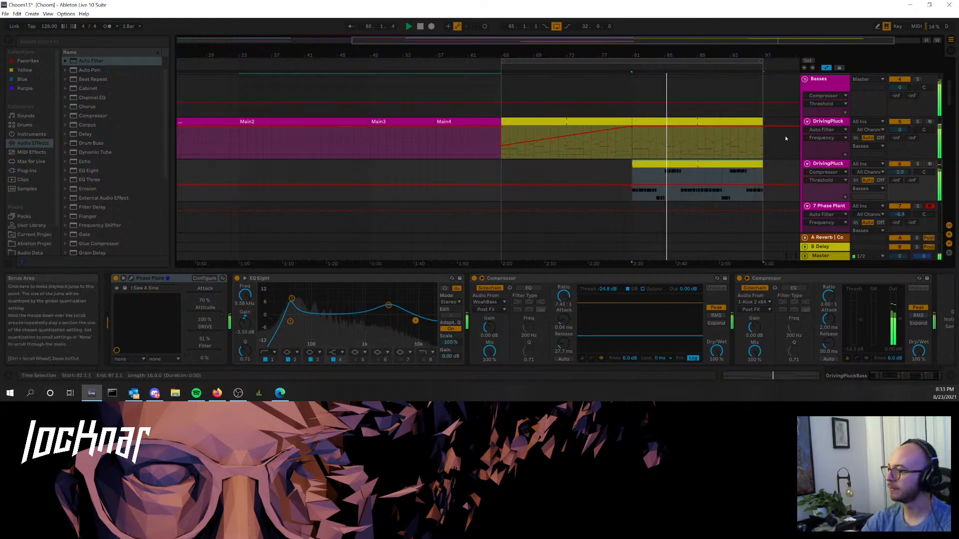
- Copy the yellow scene 4 clip of the Woah group and paste it at bar 65 in the arrangement
mouse_move(634, 189)
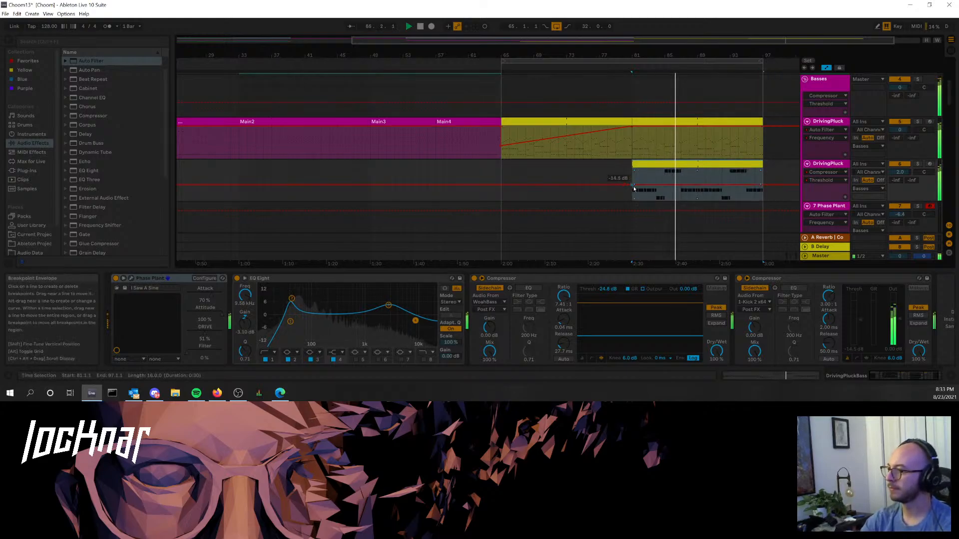
key(Tab)
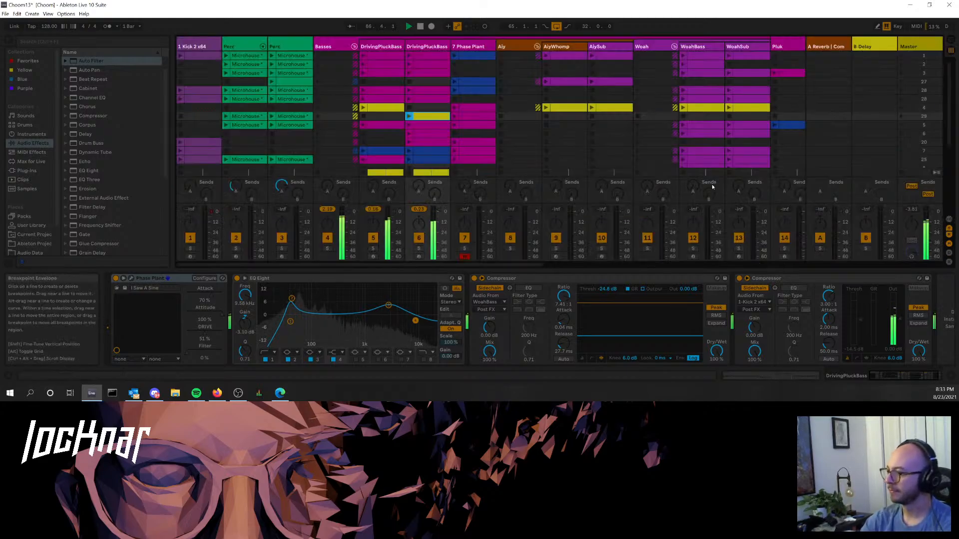
click(698, 109)
click(671, 110)
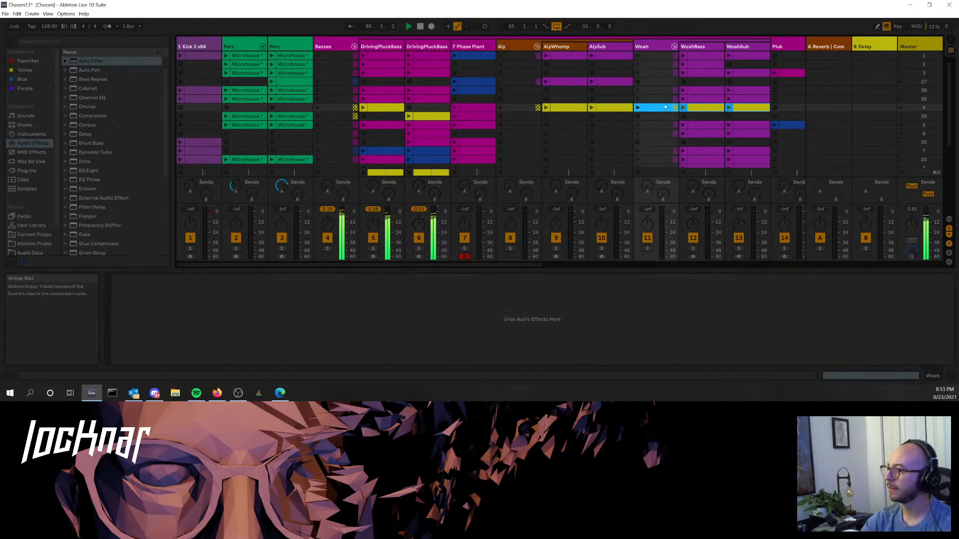
key(Tab)
scroll(689, 151, up, 2)
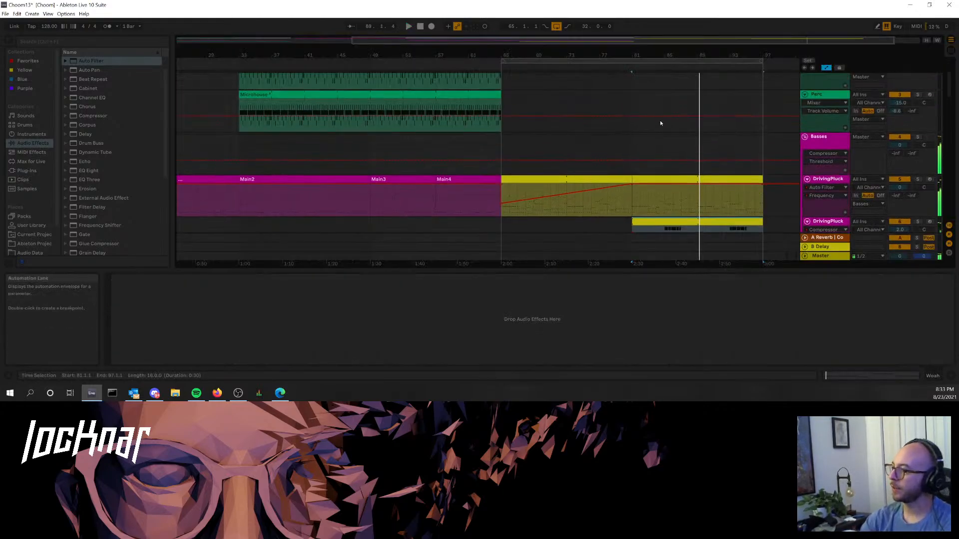
scroll(655, 107, down, 6)
scroll(631, 145, down, 10)
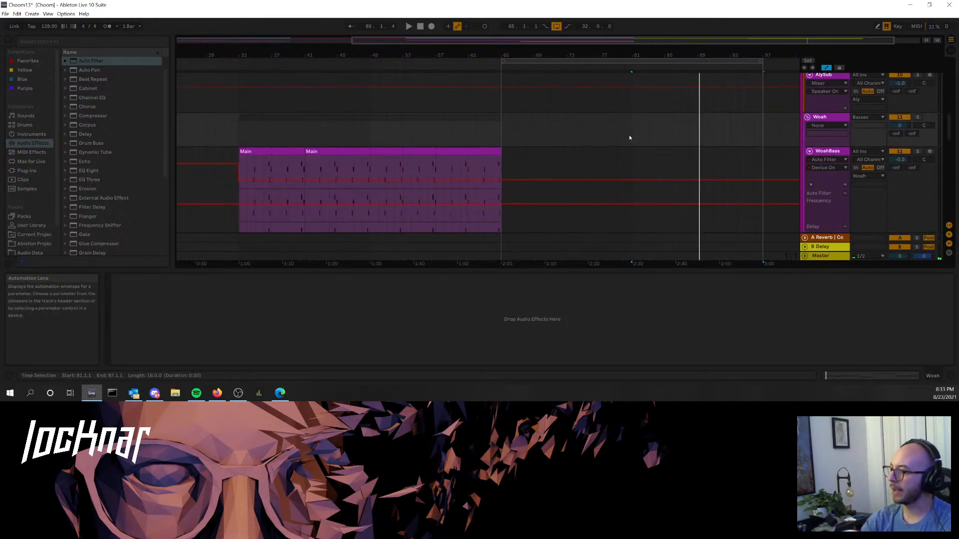
scroll(632, 134, up, 6)
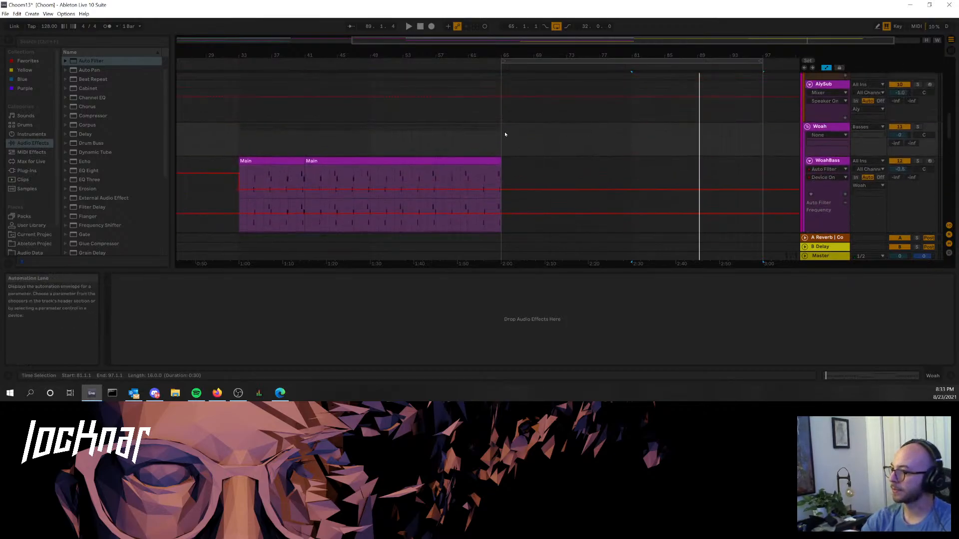
key(ctrl+v)
scroll(602, 134, down, 3)
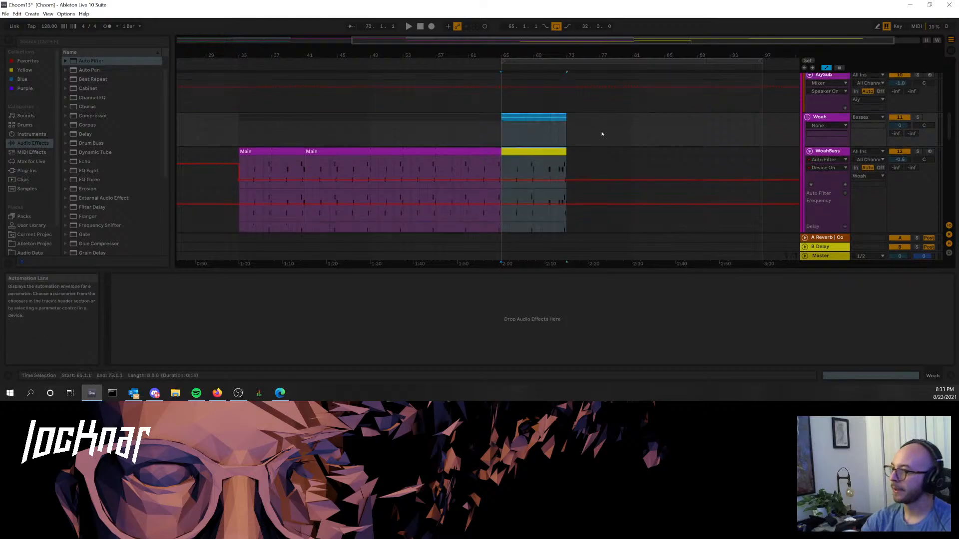
- Duplicate the pasted yellow WoahBass and WoahSub clips three times so they run to bar 97
click(536, 114)
scroll(539, 126, down, 2)
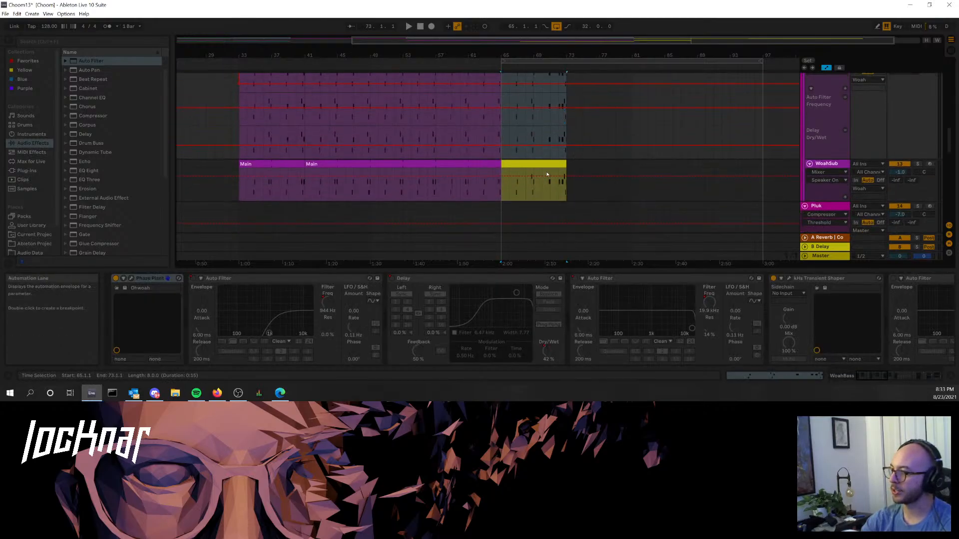
shift+click(549, 165)
key(ctrl+d)
key(ctrl+d)
key(ctrl+d)
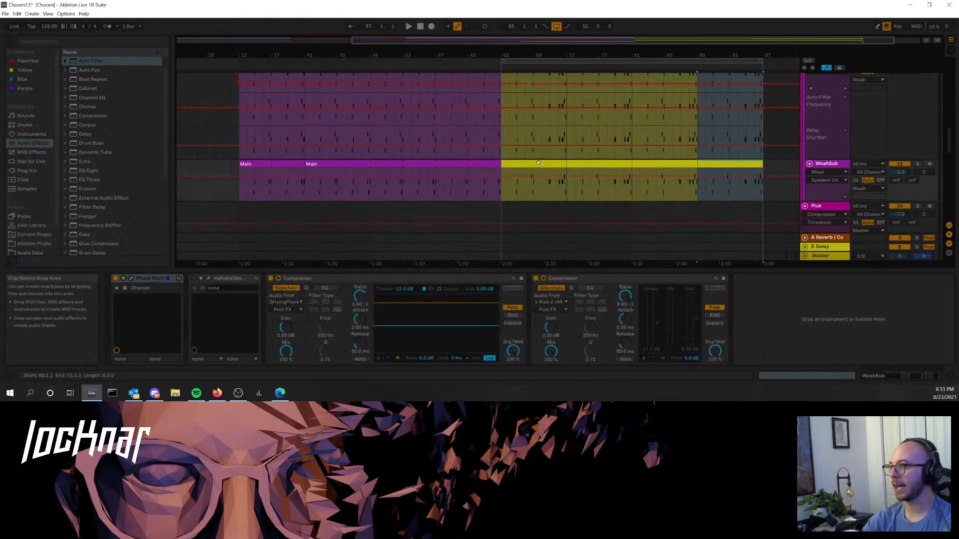
- Audition the break from bar 65 with the yellow Woah clips
scroll(272, 155, up, 3)
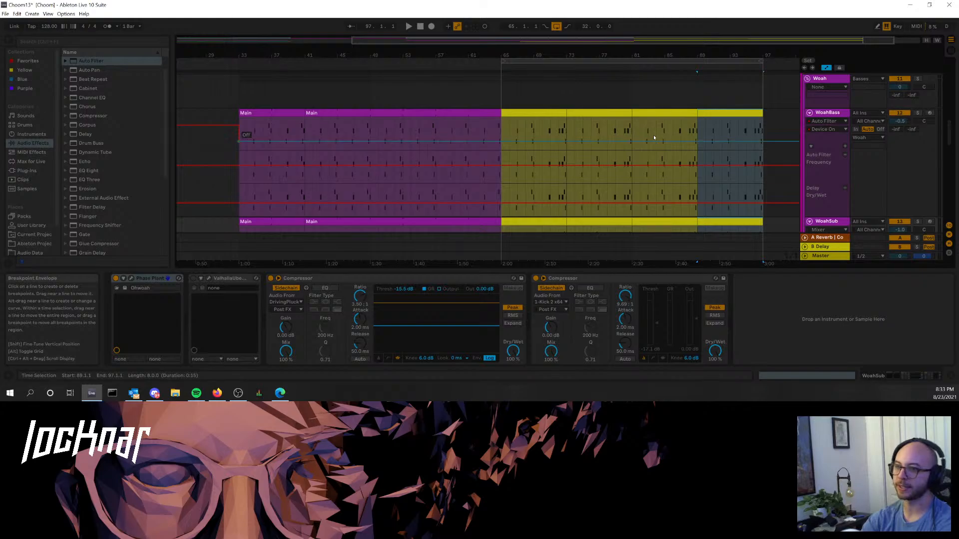
click(535, 109)
key(space)
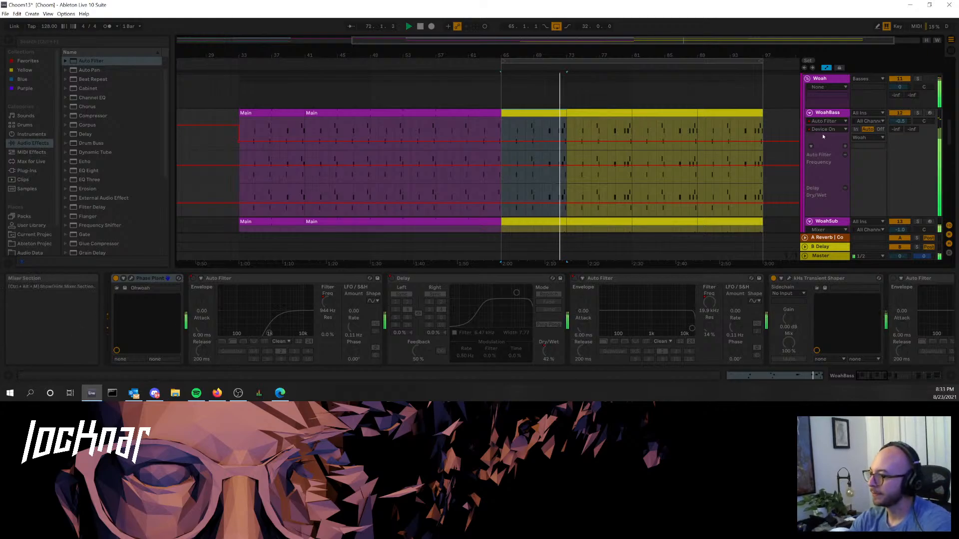
key(space)
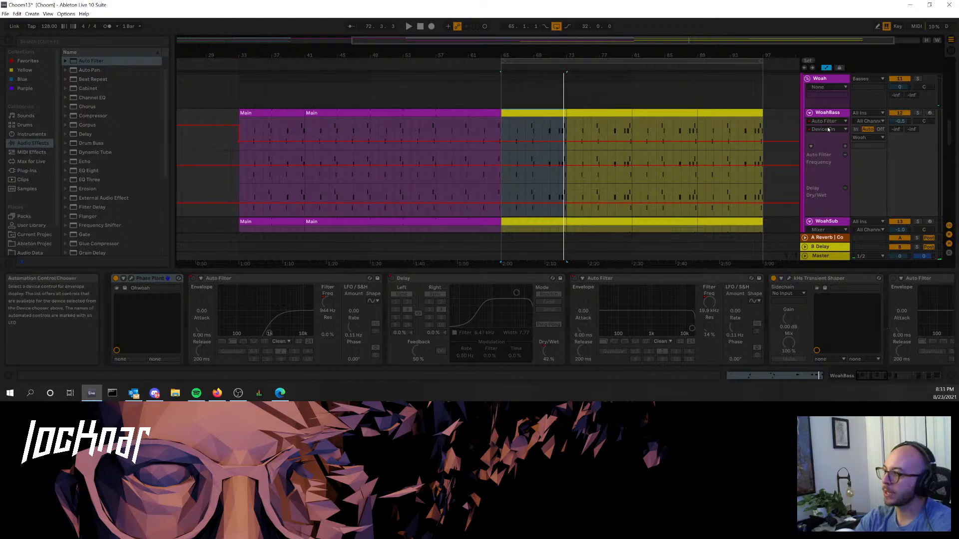
- Automate the device activator of WoahBass's second Auto Filter so the filter is on from bar 65 to bar 81
click(832, 112)
click(833, 114)
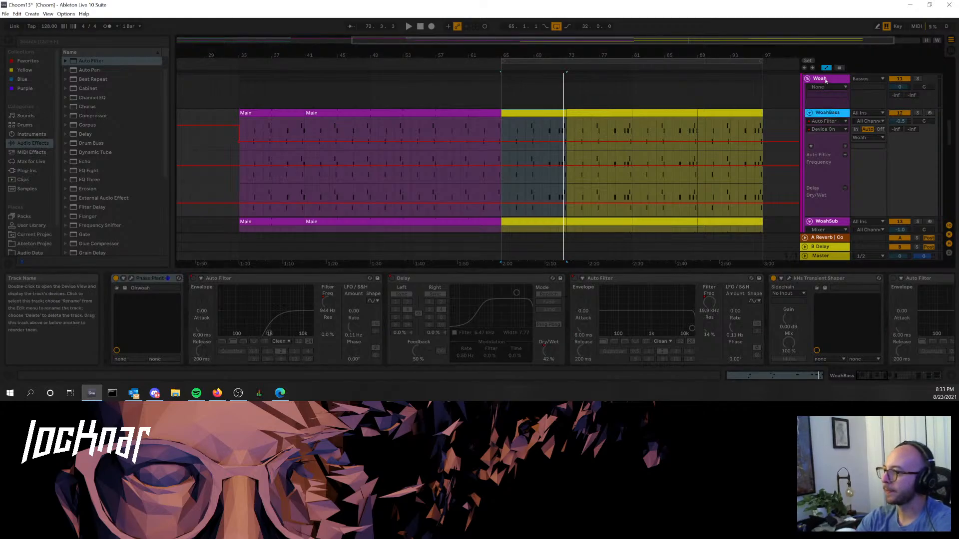
double_click(825, 79)
scroll(829, 120, up, 1)
click(827, 151)
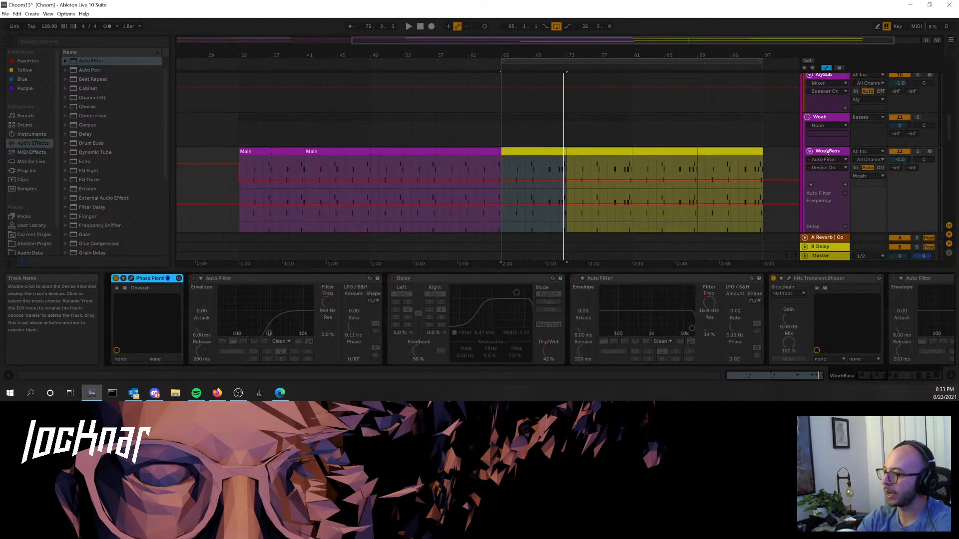
scroll(616, 170, down, 1)
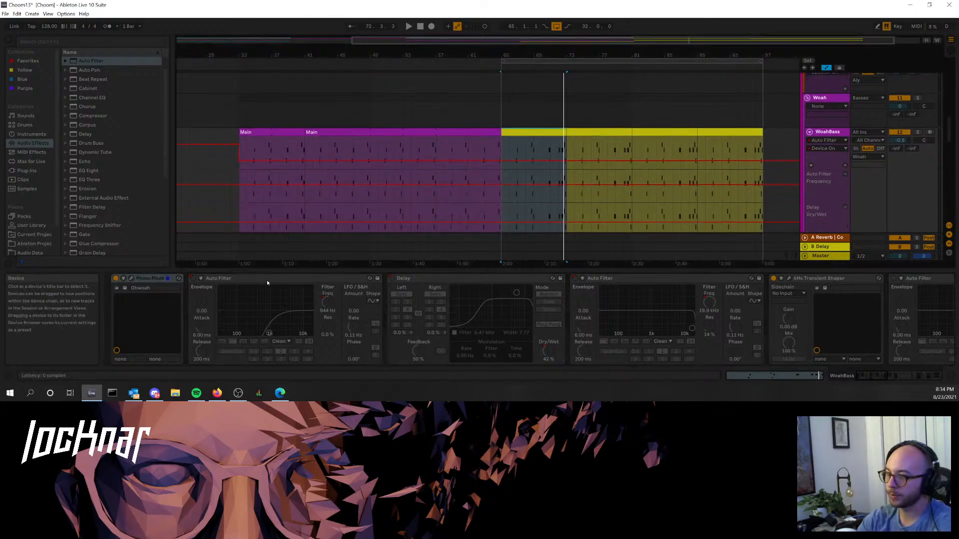
click(575, 279)
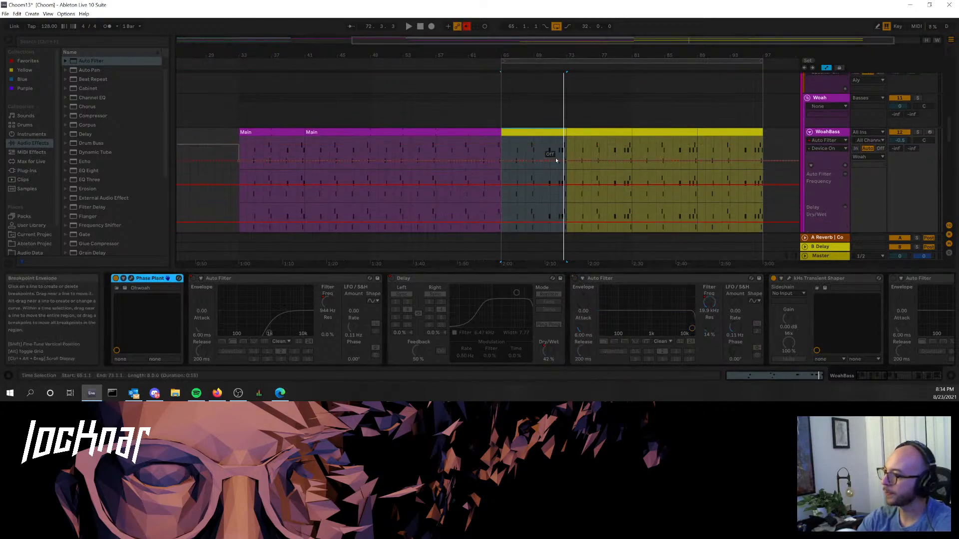
key(ctrl+z)
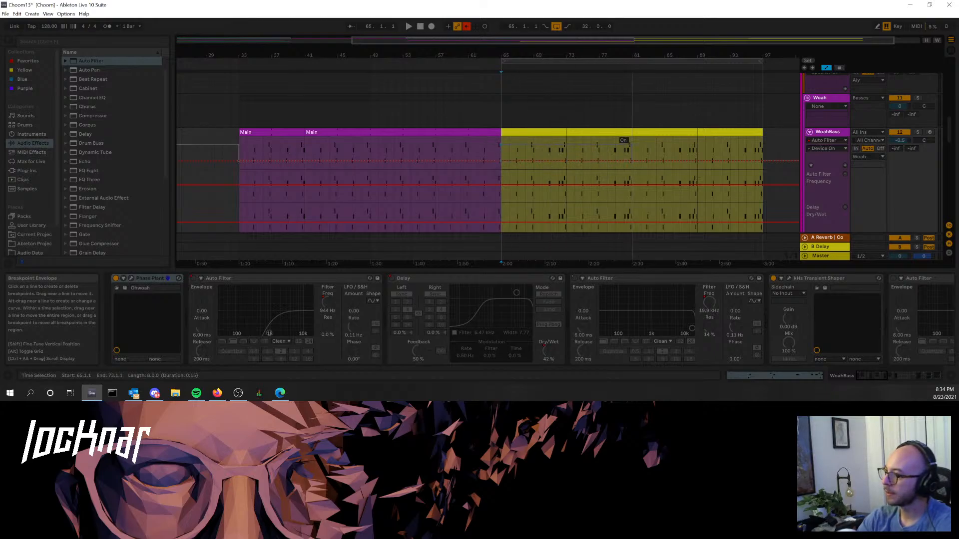
click(738, 98)
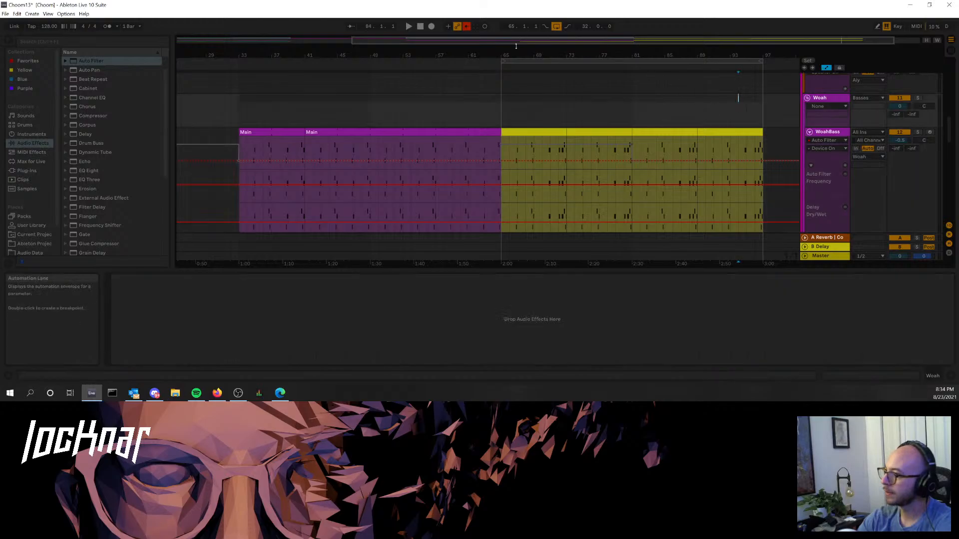
- Automate the second WoahBass Auto Filter's frequency to drop at bar 65 and rise steadily to fully open at bar 97
key(space)
click(510, 133)
key(space)
key(space)
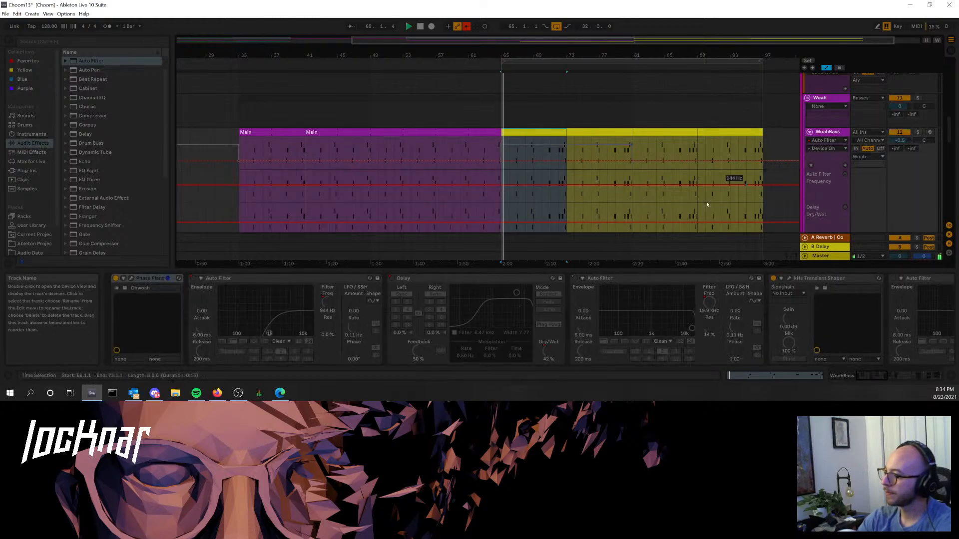
click(709, 303)
click(502, 140)
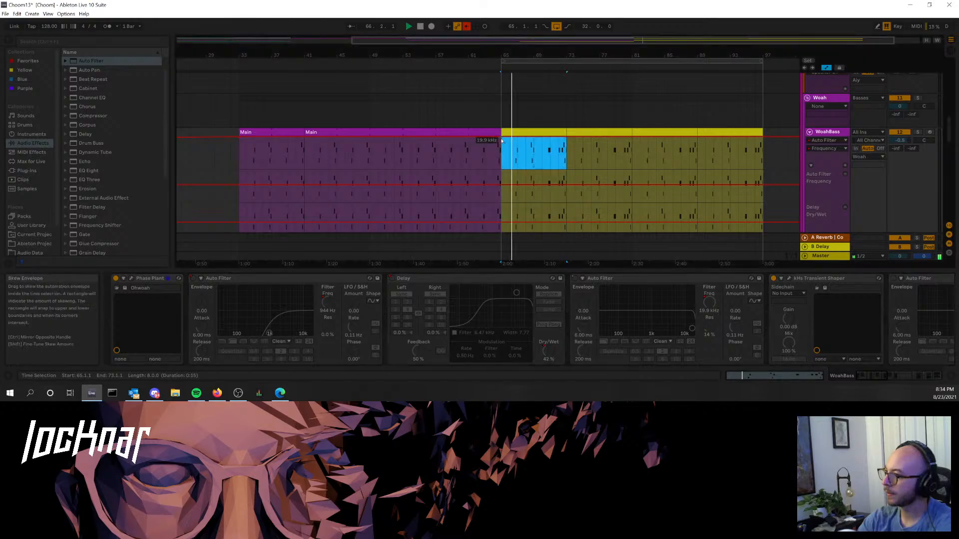
click(502, 137)
click(524, 133)
key(space)
key(space)
drag(526, 137, 501, 159)
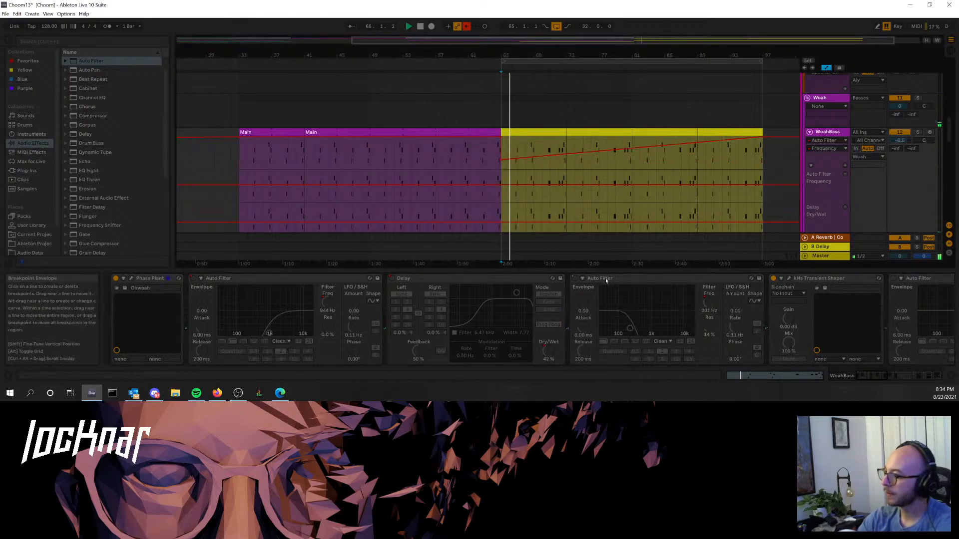
- Show the WoahBass Auto Filter's Device On envelope, re-enable the overridden automation, and audition the section from bar 65
click(575, 279)
click(575, 279)
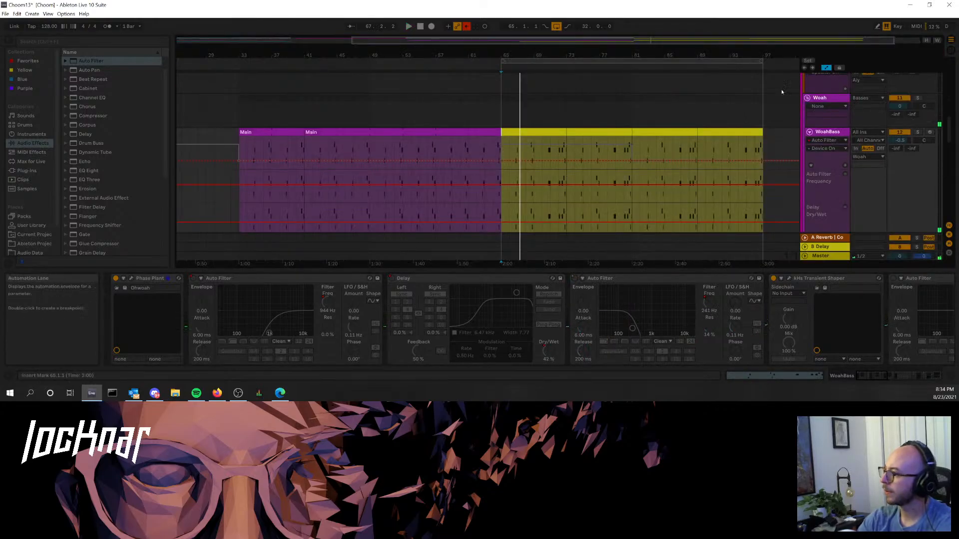
click(730, 115)
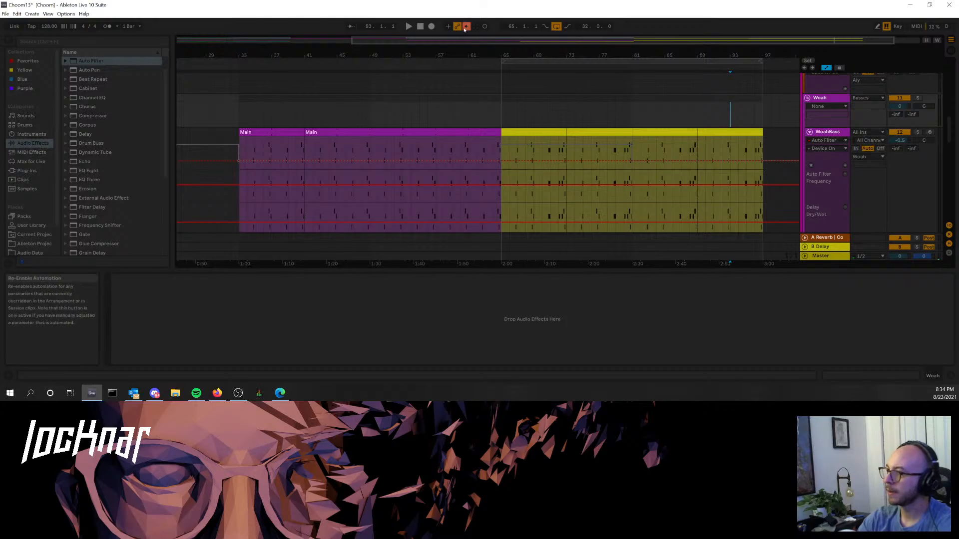
click(522, 132)
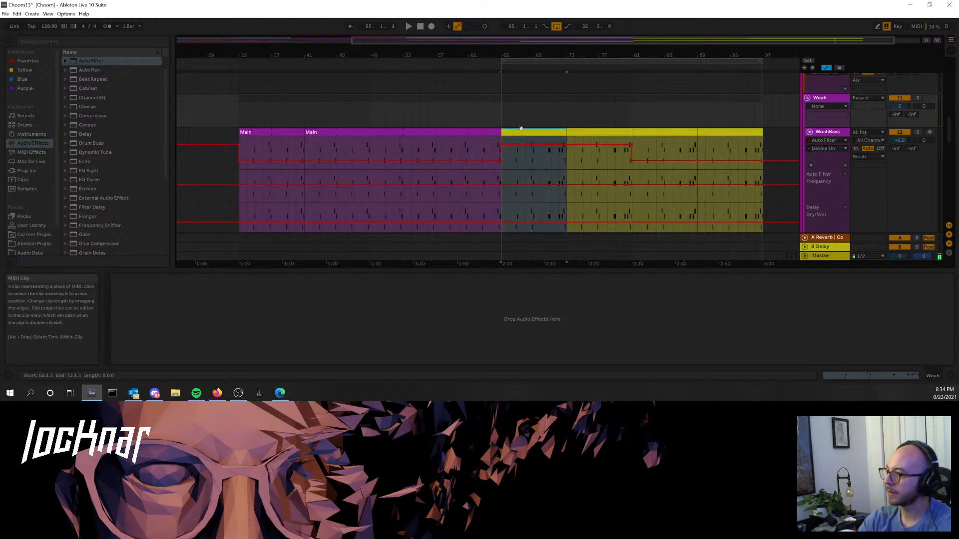
key(space)
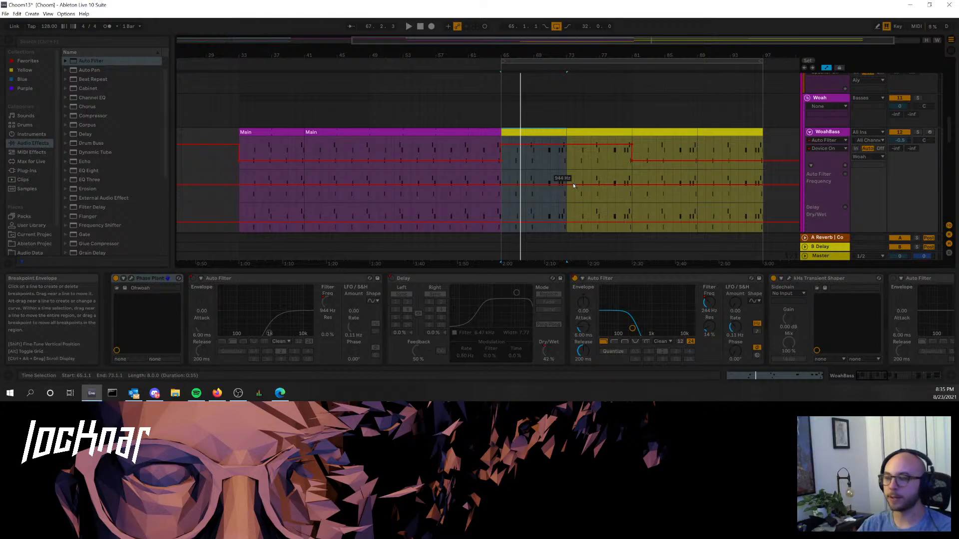
key(space)
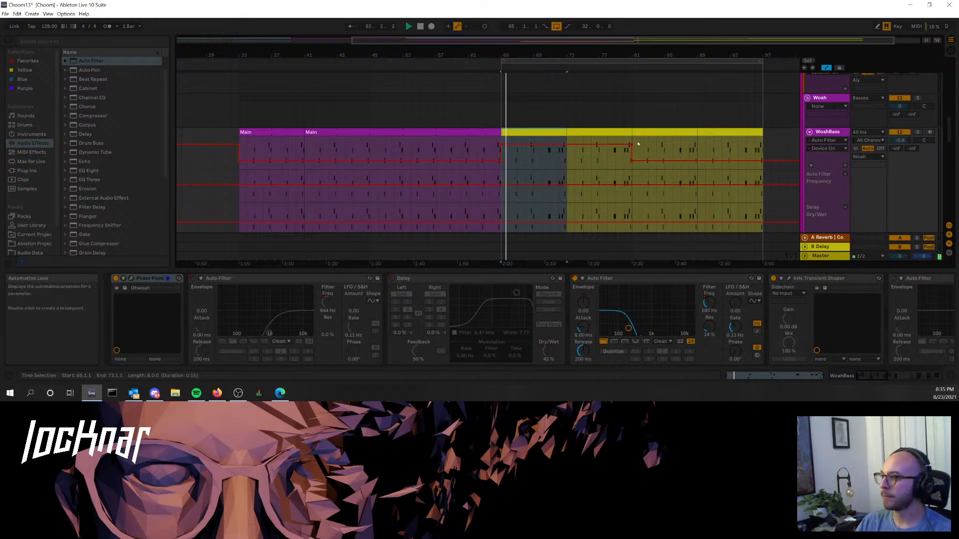
- Delete the yellow WoahBass and WoahSub clips between bars 65 and 73, along with the WoahBass Device On automation there
key(Delete)
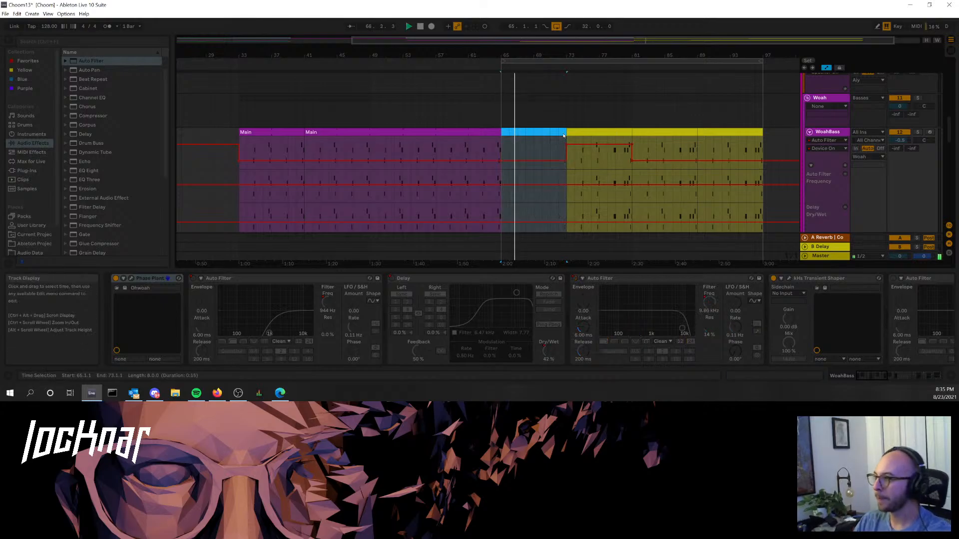
scroll(606, 124, down, 1)
scroll(606, 124, down, 1)
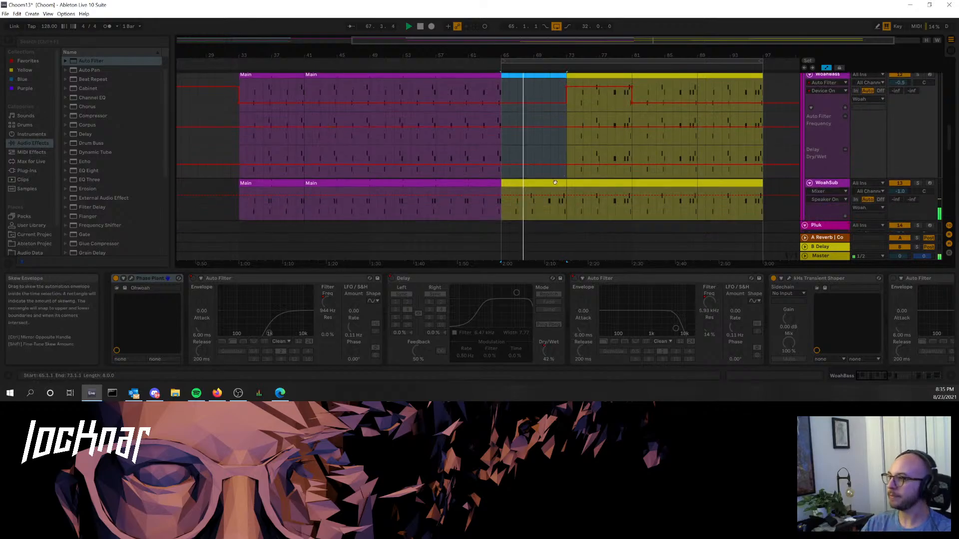
key(Delete)
click(560, 199)
click(560, 184)
key(Delete)
click(582, 185)
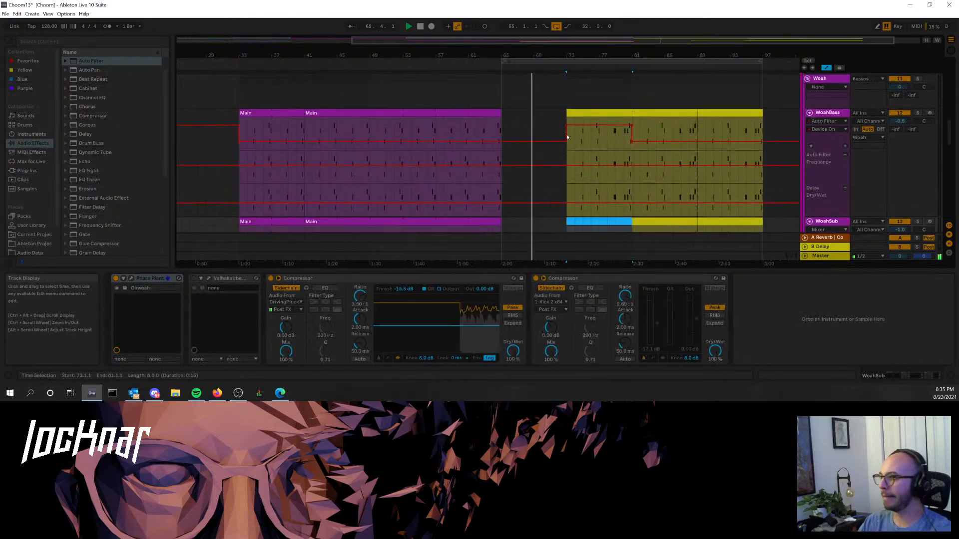
scroll(820, 127, up, 1)
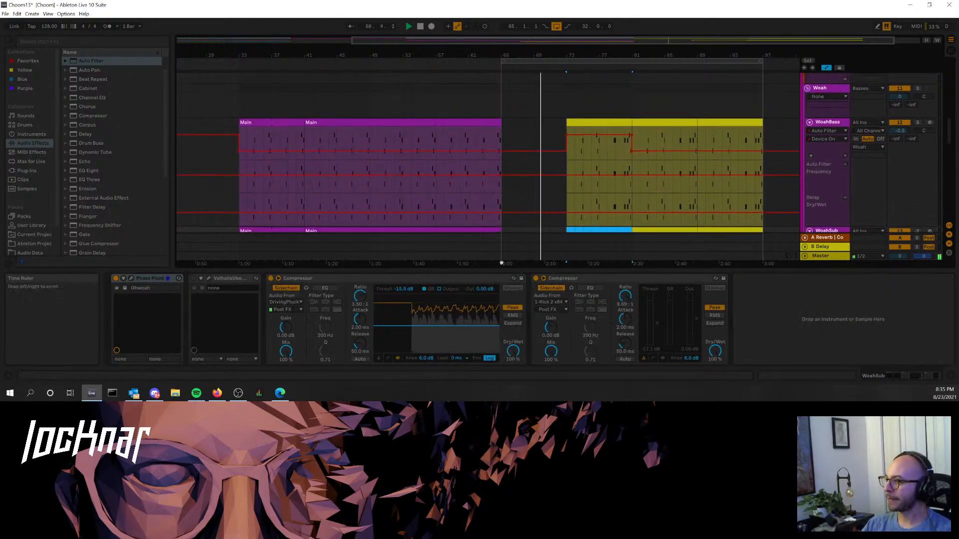
click(831, 122)
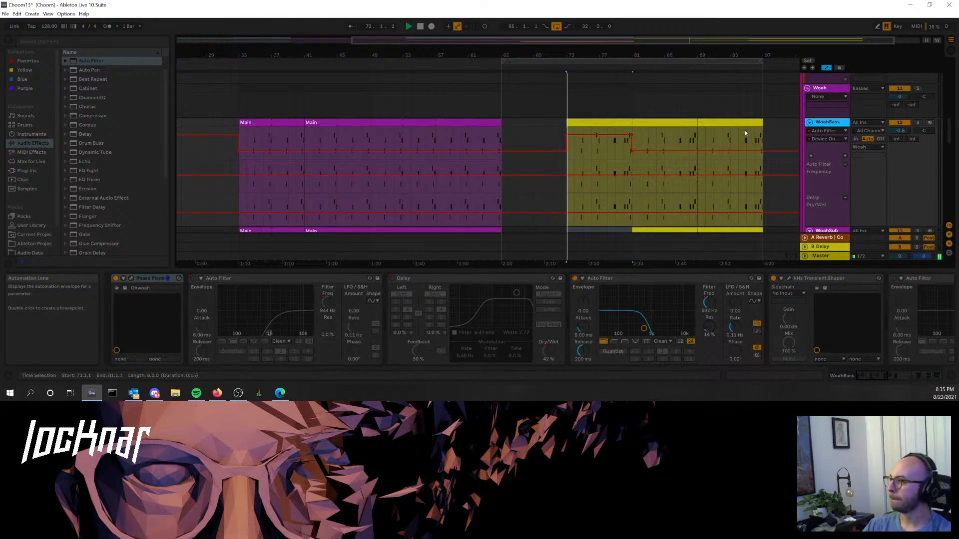
- Audition the yellow AiyWhomp clip in Session View and copy the yellow AiyWhomp and AiySub clips for the arrangement
key(Tab)
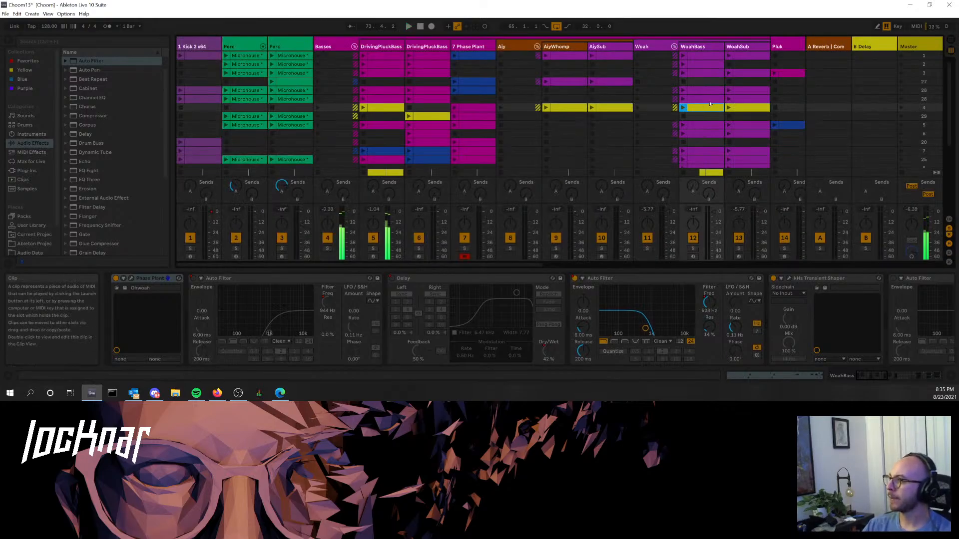
click(557, 108)
click(501, 108)
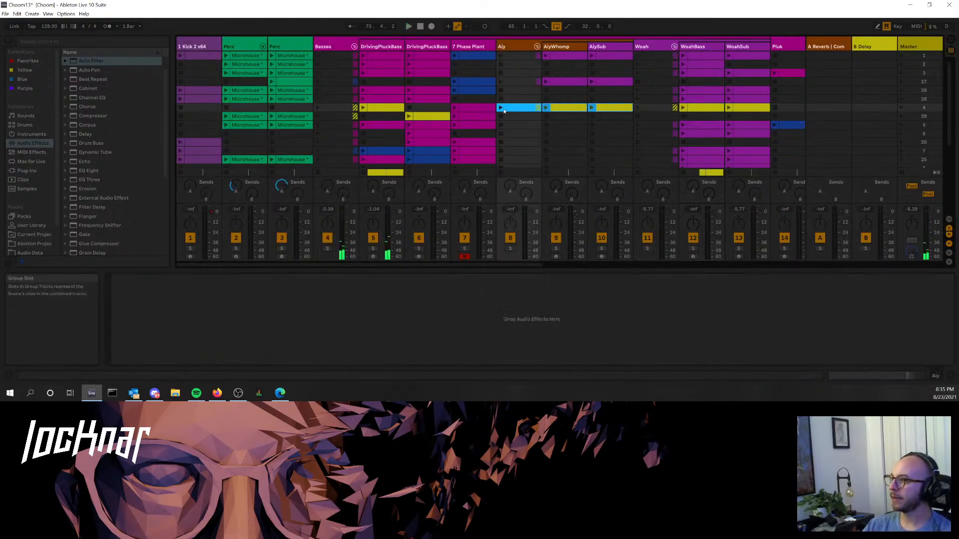
double_click(558, 108)
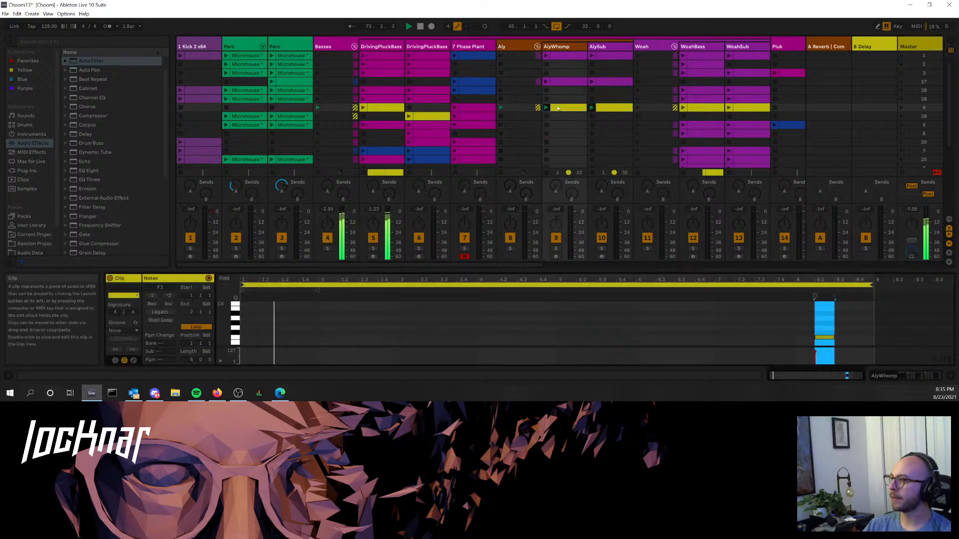
click(609, 111)
shift+click(559, 108)
key(Tab)
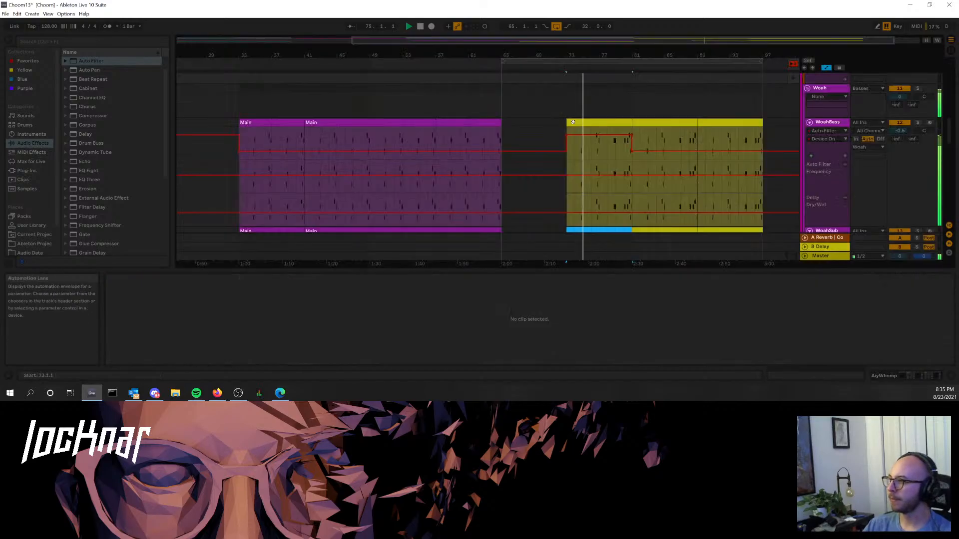
- Reshape the second WoahBass Auto Filter's frequency automation to dip lower at bar 73 and reach fully open at bar 81
scroll(614, 152, down, 2)
scroll(599, 178, up, 2)
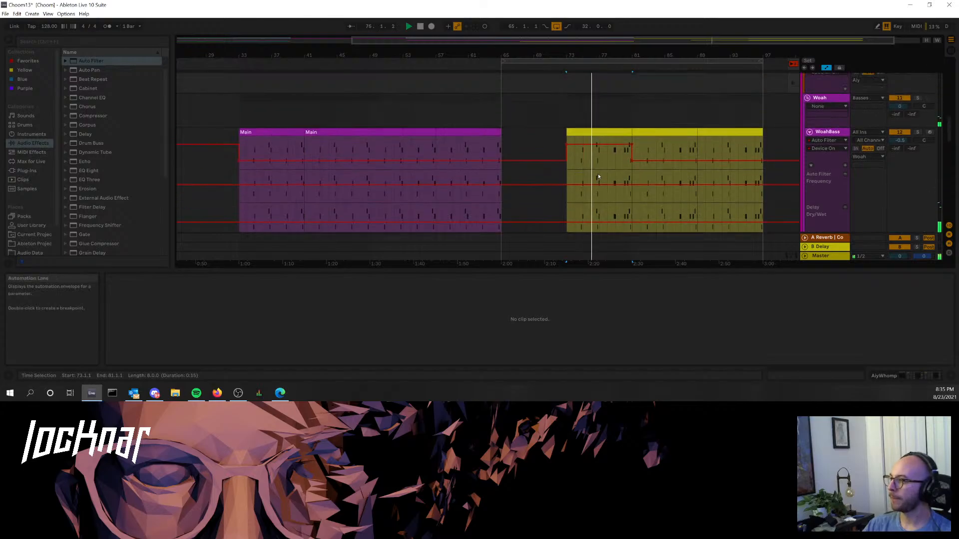
click(828, 132)
double_click(828, 132)
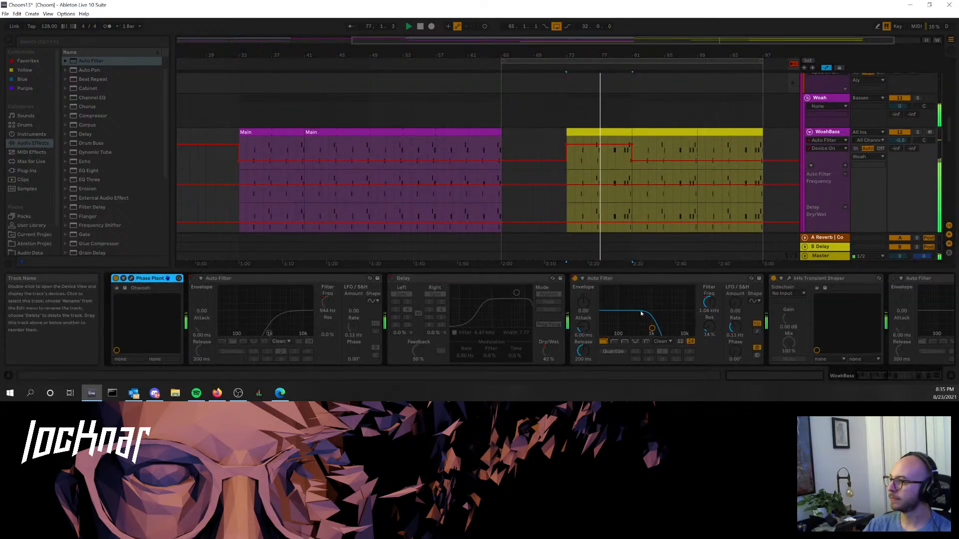
click(710, 302)
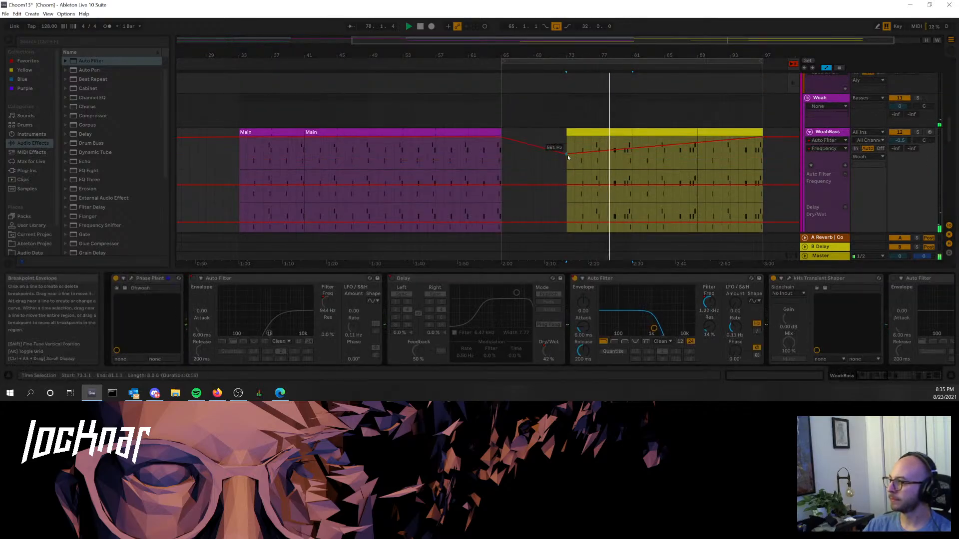
drag(568, 157, 568, 166)
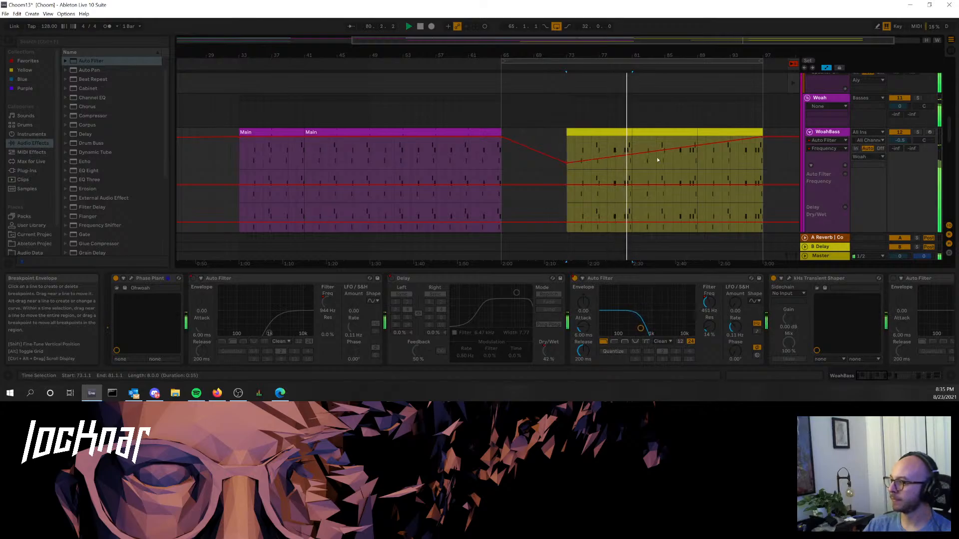
drag(633, 157, 633, 136)
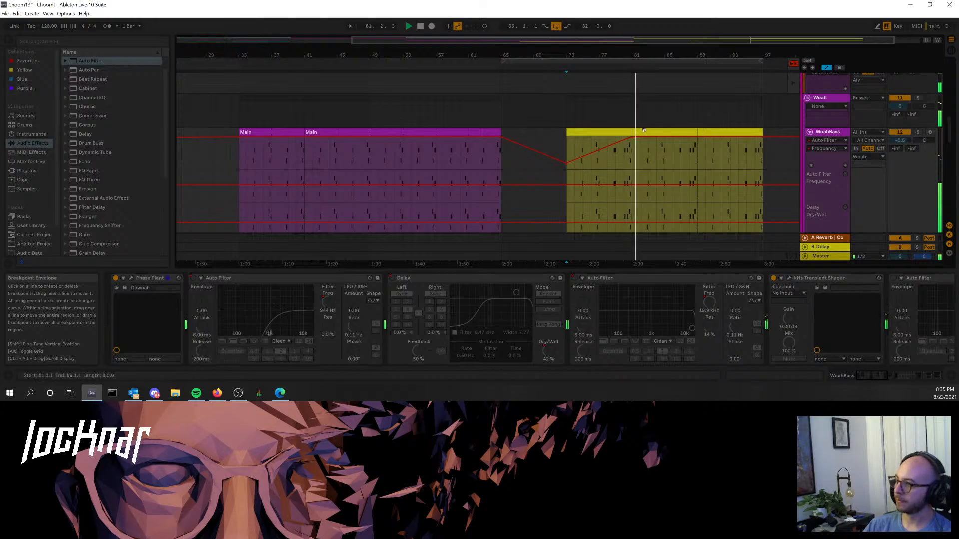
- Place the eight-bar yellow AiyWhomp and AiySub clips at bar 65 on their tracks and return playback to the arrangement
scroll(668, 139, down, 4)
scroll(644, 136, up, 5)
scroll(619, 170, down, 3)
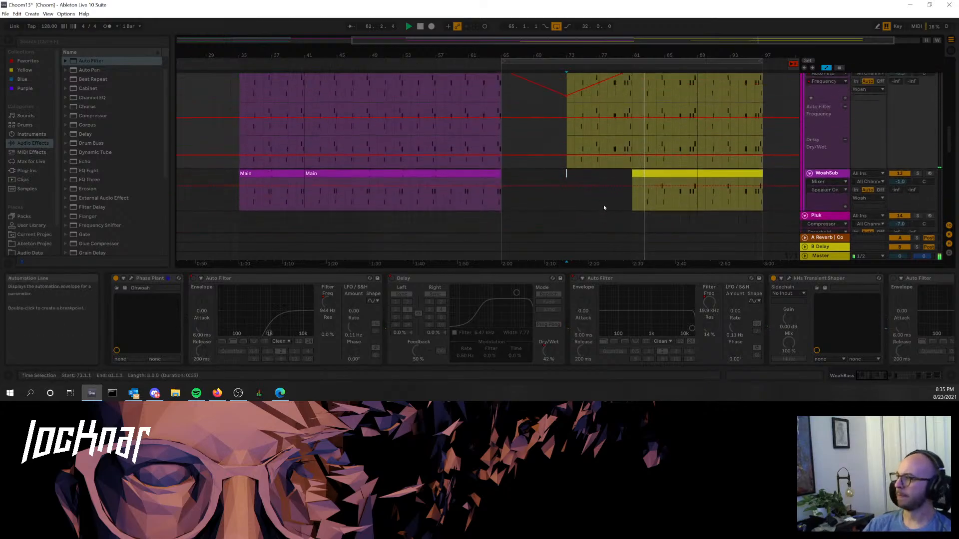
scroll(591, 189, down, 6)
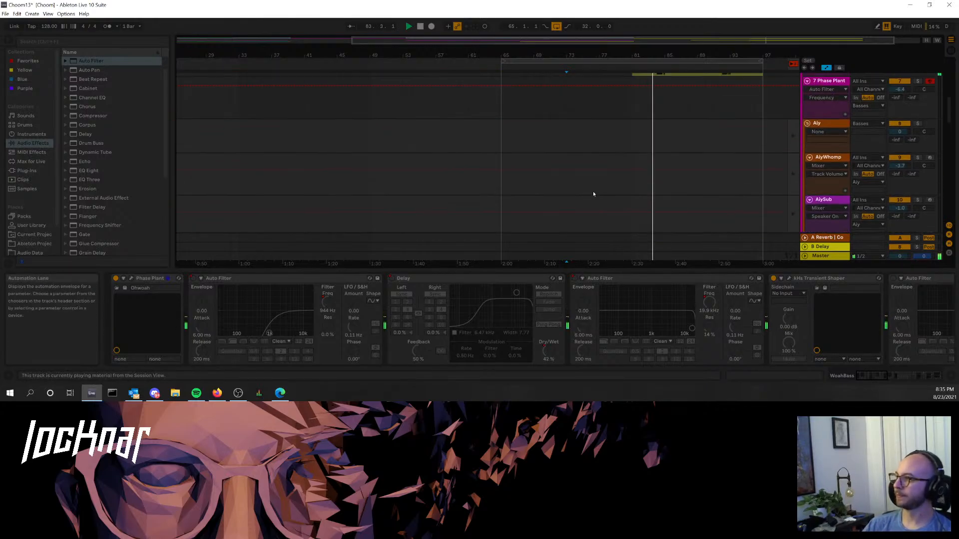
scroll(584, 193, up, 1)
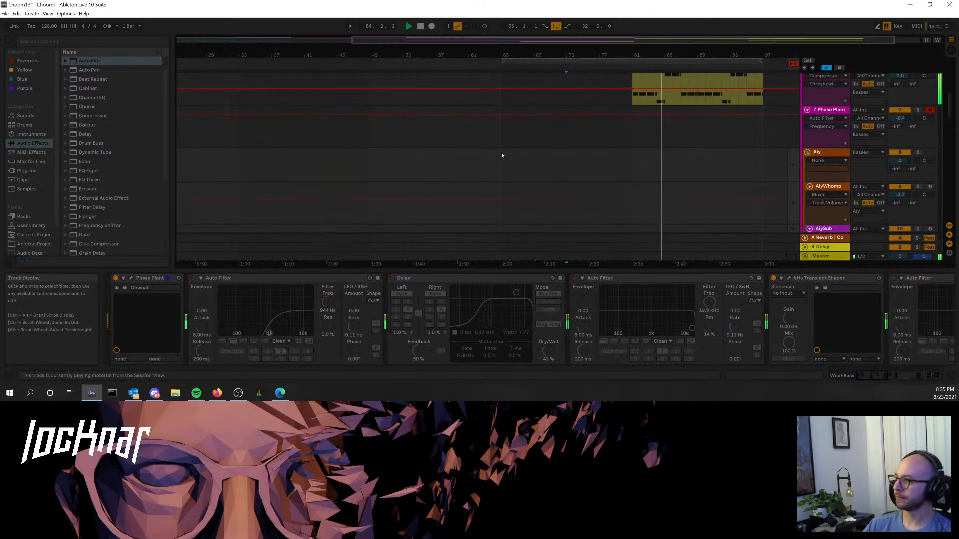
drag(502, 152, 590, 157)
click(590, 158)
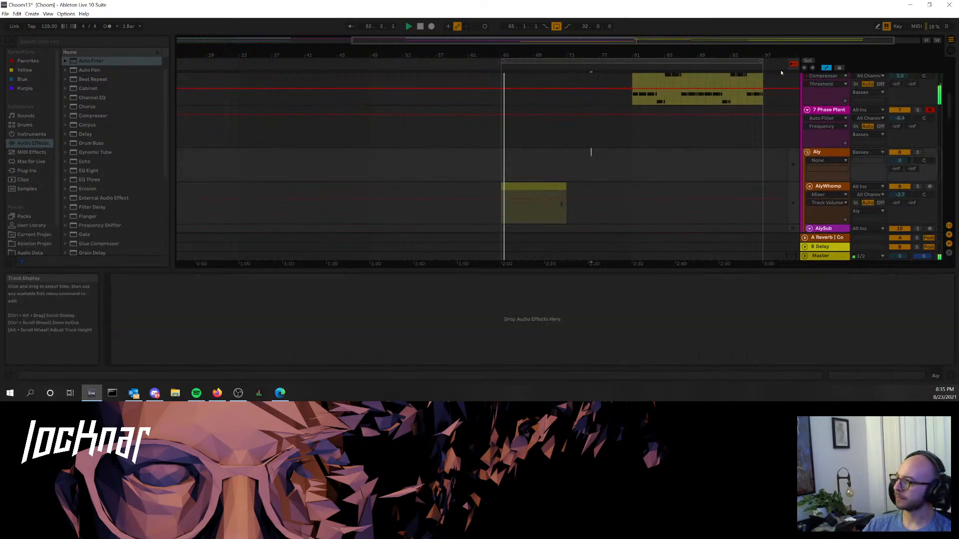
scroll(728, 216, down, 2)
scroll(564, 142, down, 1)
click(559, 133)
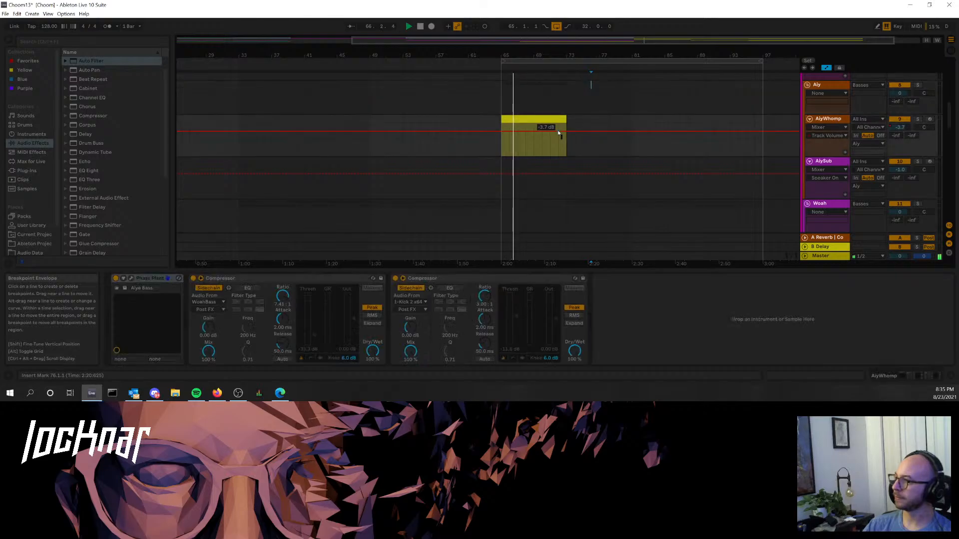
drag(560, 119, 560, 166)
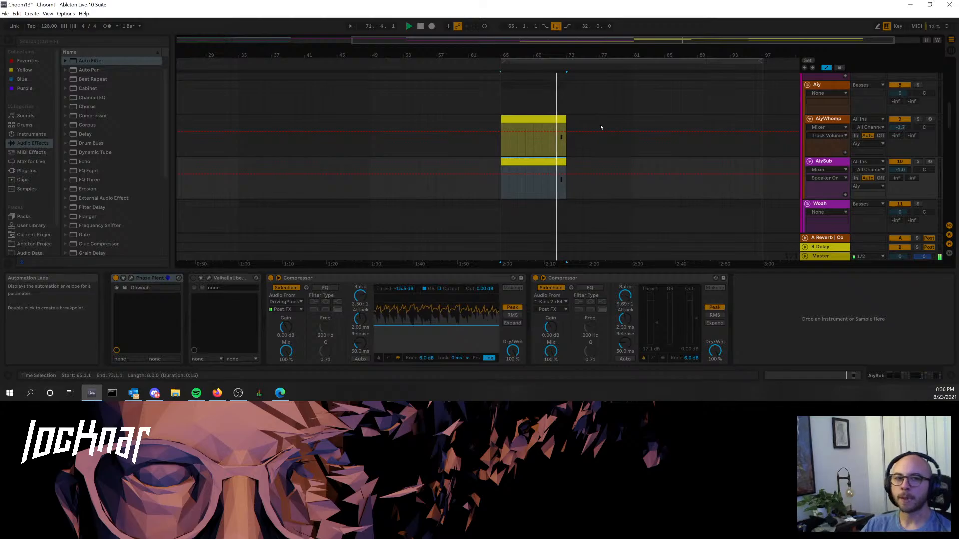
- Move the AiyWhomp and AiySub clips to bar 81 and duplicate them so they fill the section up to bar 97
click(550, 122)
shift+click(559, 160)
drag(560, 160, 690, 160)
key(ctrl+d)
- Review the WoahBass and DrivingPluckBass tracks and their device chains while auditioning the transition into bar 81
scroll(767, 138, down, 5)
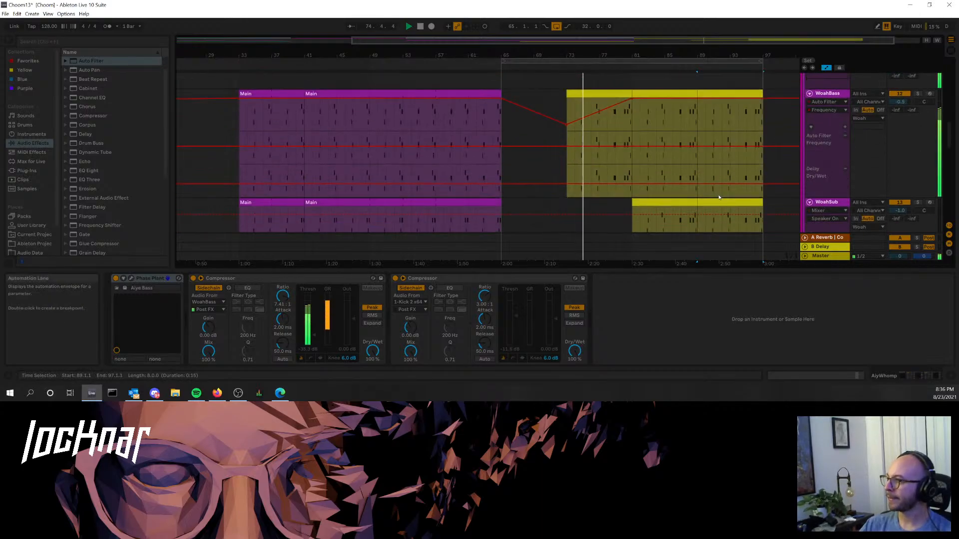
click(622, 94)
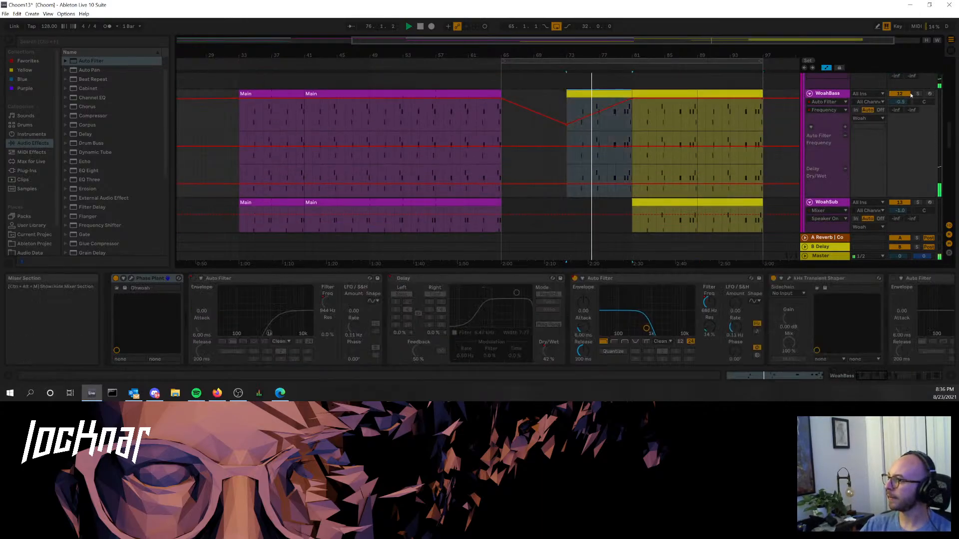
scroll(906, 166, up, 8)
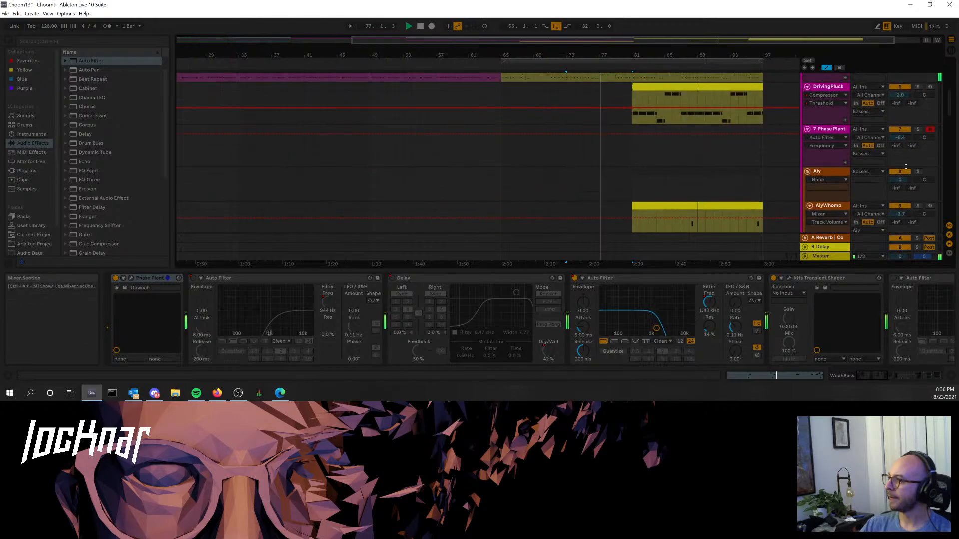
scroll(905, 167, up, 3)
click(827, 112)
click(896, 377)
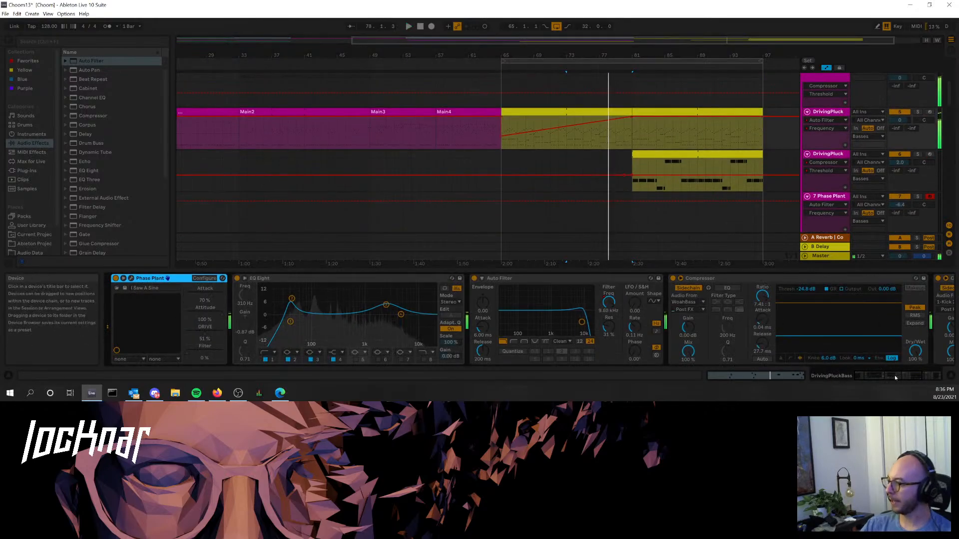
scroll(604, 138, down, 2)
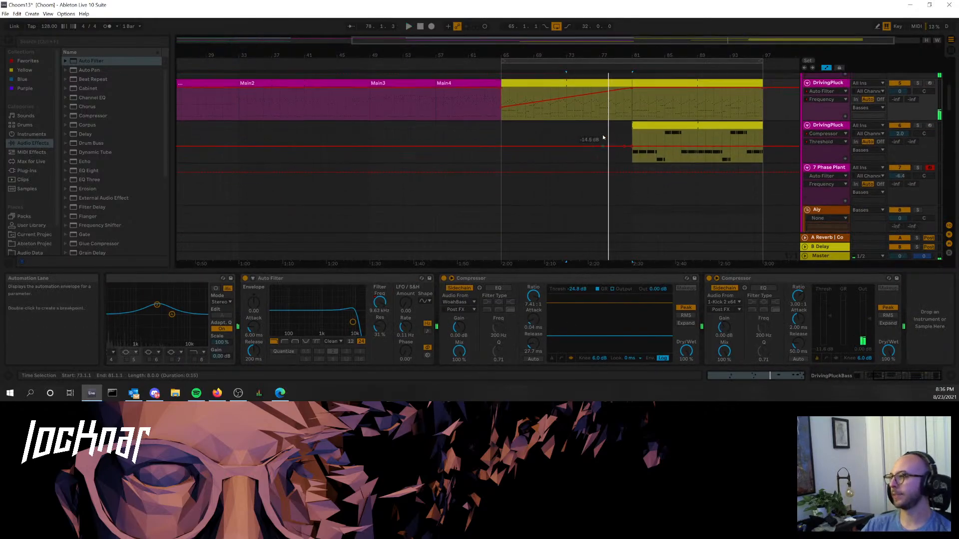
click(603, 132)
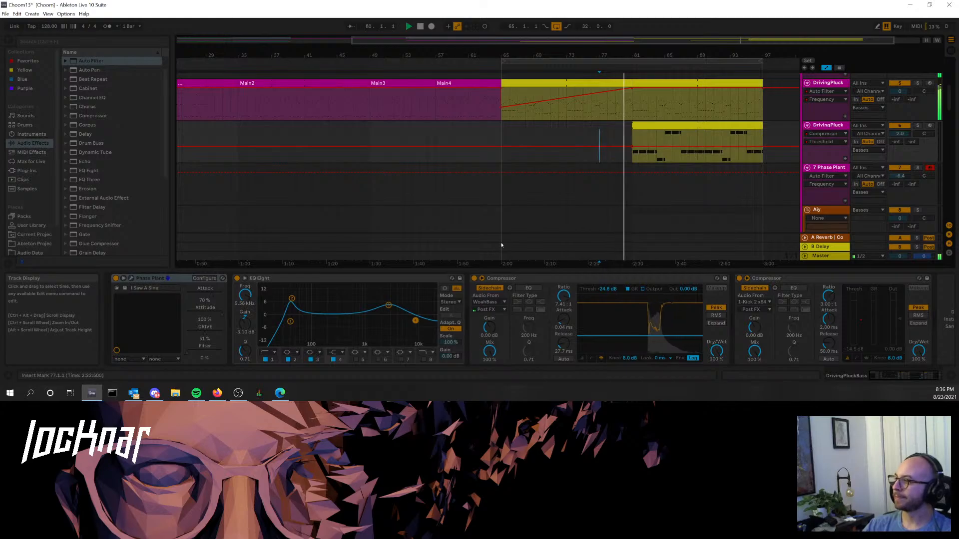
- Delete the yellow WoahBass clip between bars 73 and 81 together with its filter frequency automation
scroll(690, 163, up, 10)
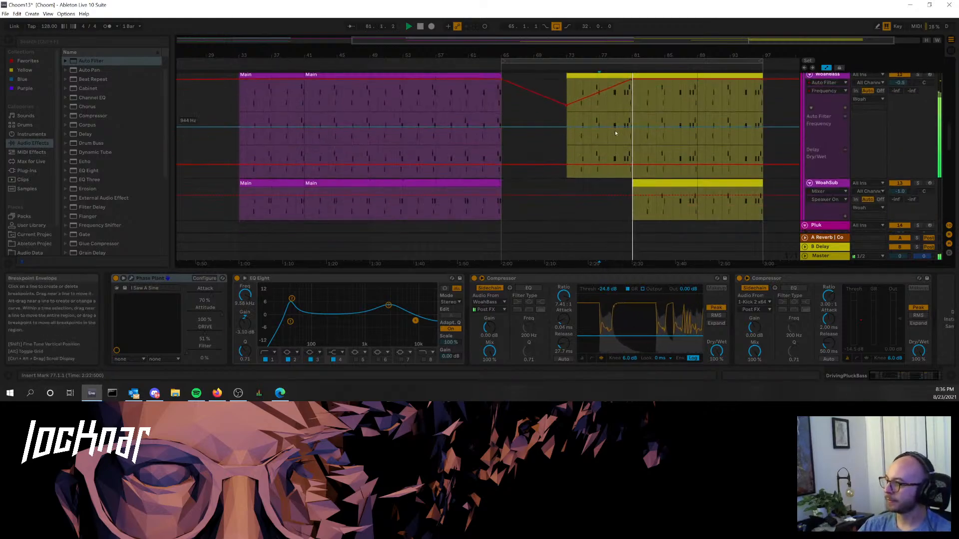
scroll(675, 150, up, 3)
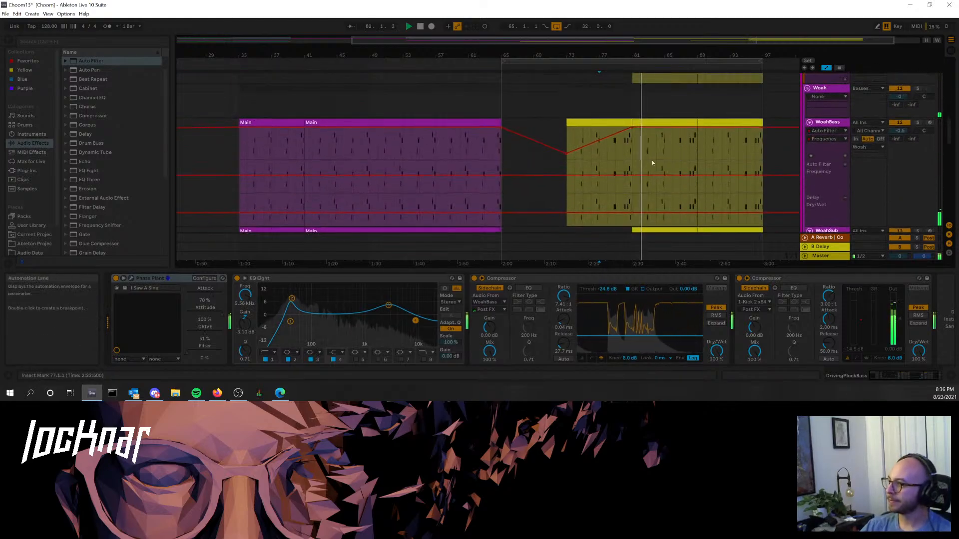
click(600, 122)
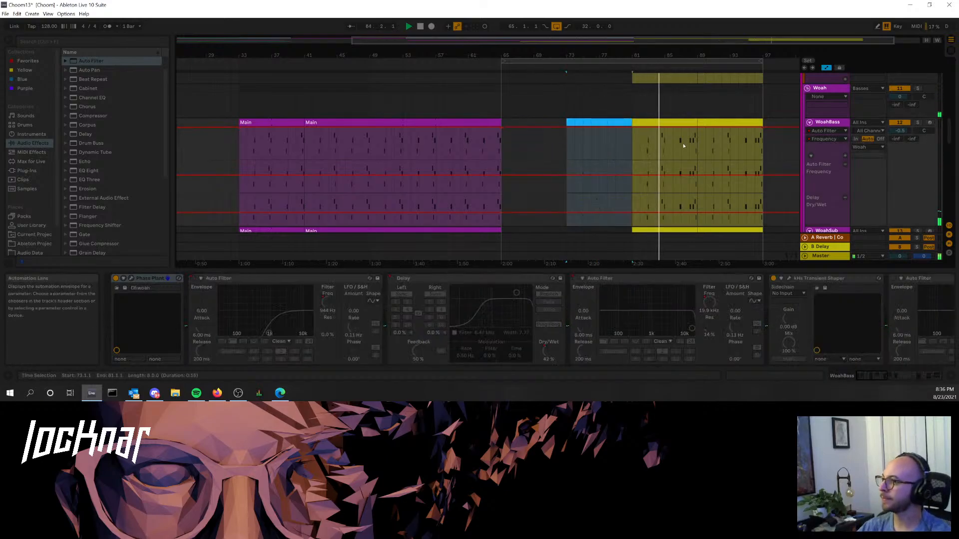
- Duplicate the kick and both Perc clips from bars 33 to 65, trim the copies to bars 81 to 97, and play from there
scroll(683, 146, up, 10)
key(space)
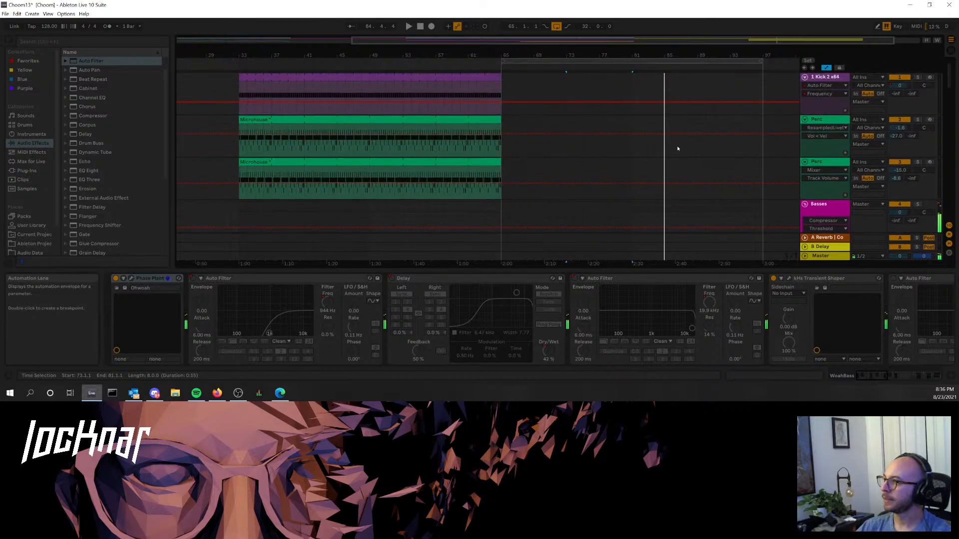
click(413, 84)
shift+click(418, 161)
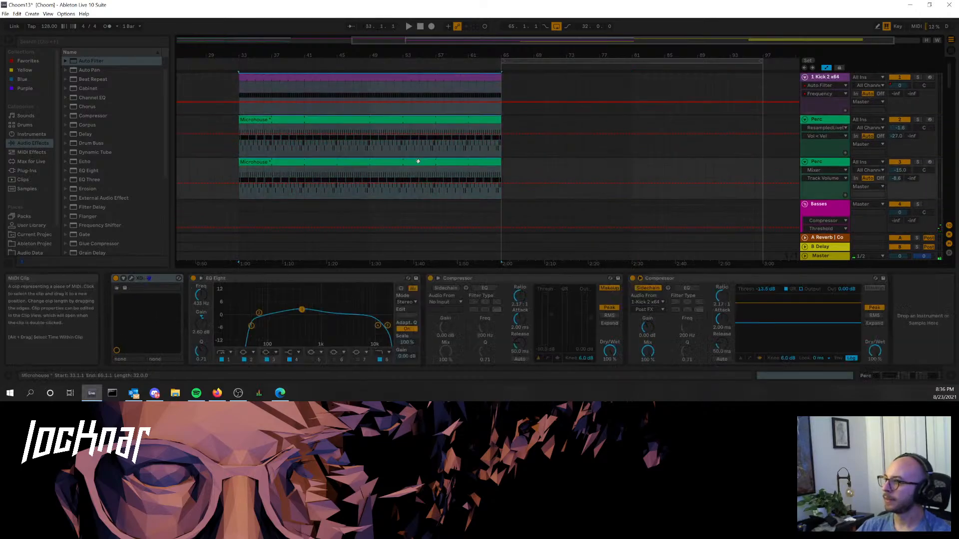
key(ctrl+d)
drag(505, 79, 633, 75)
key(space)
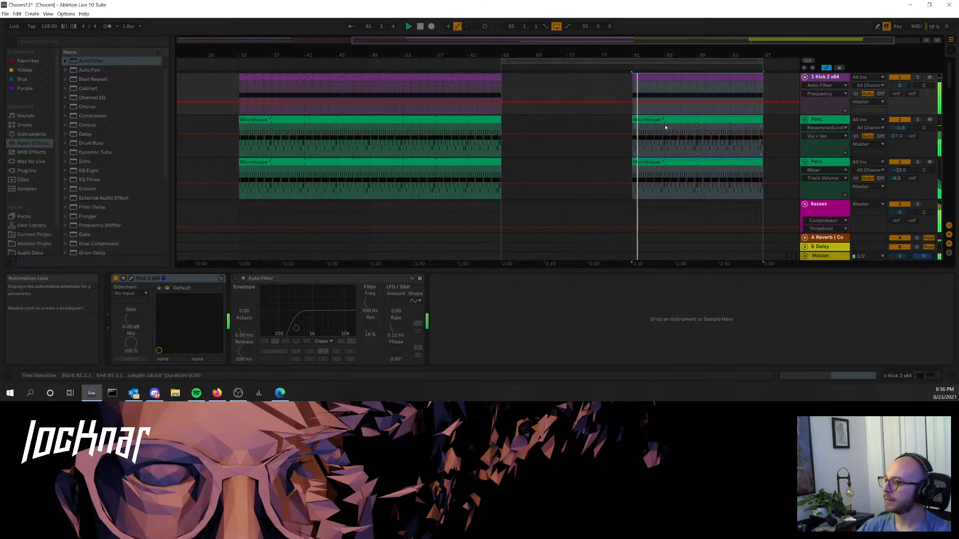
- Launch the first-scene Microhouse clips on both Perc tracks to audition them against the arrangement
click(664, 126)
key(Tab)
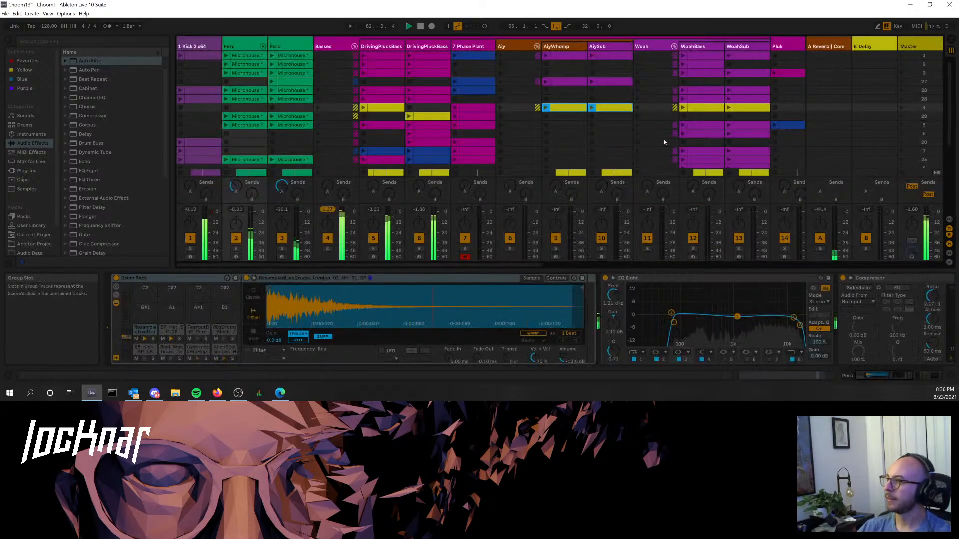
click(283, 58)
click(227, 56)
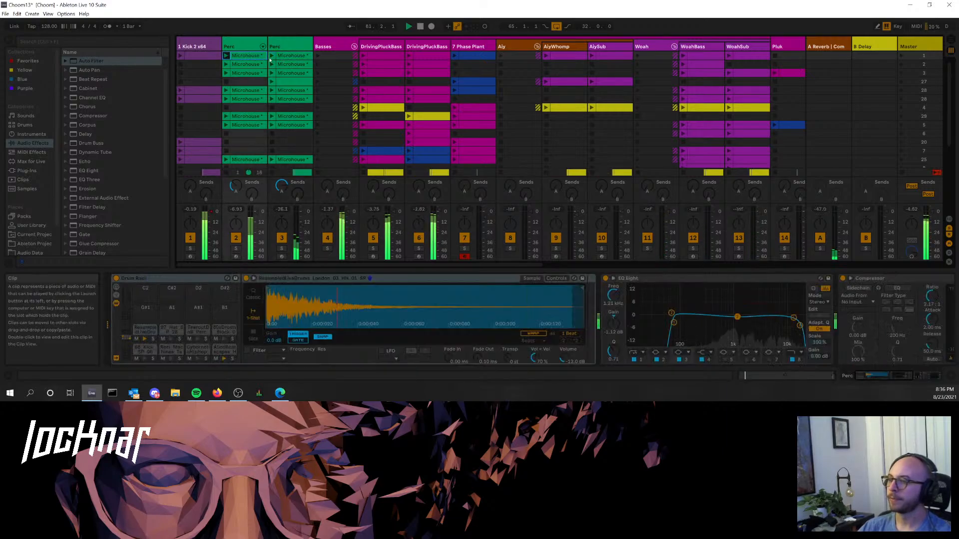
click(272, 55)
- Replace both Perc tracks' clips between bars 81 and 97 with repeated copies of the first-scene Microhouse clips and return playback to the arrangement
click(245, 56)
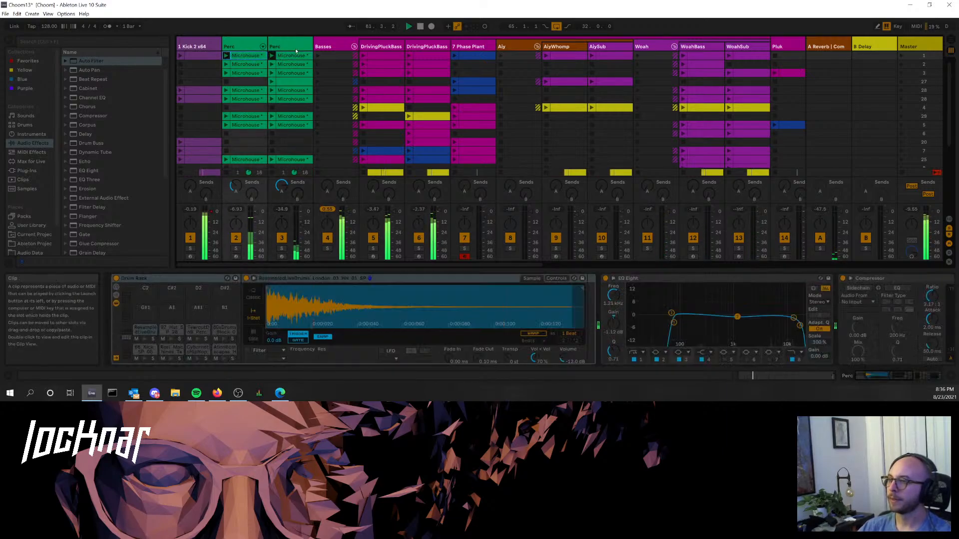
shift+click(298, 56)
key(Tab)
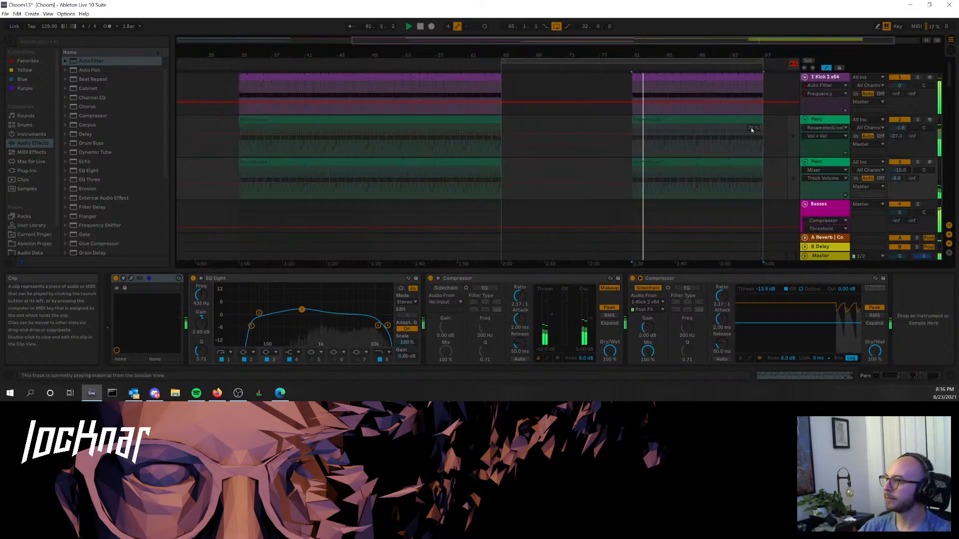
click(639, 131)
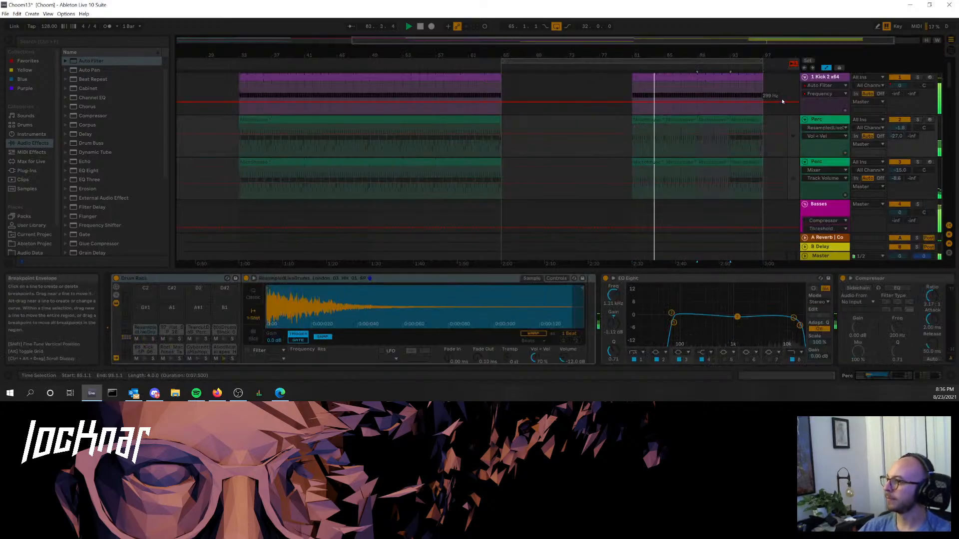
click(794, 64)
- Audition the two DrivingPluckBass tracks in solo from bar 81 and clear the solo
scroll(726, 194, down, 5)
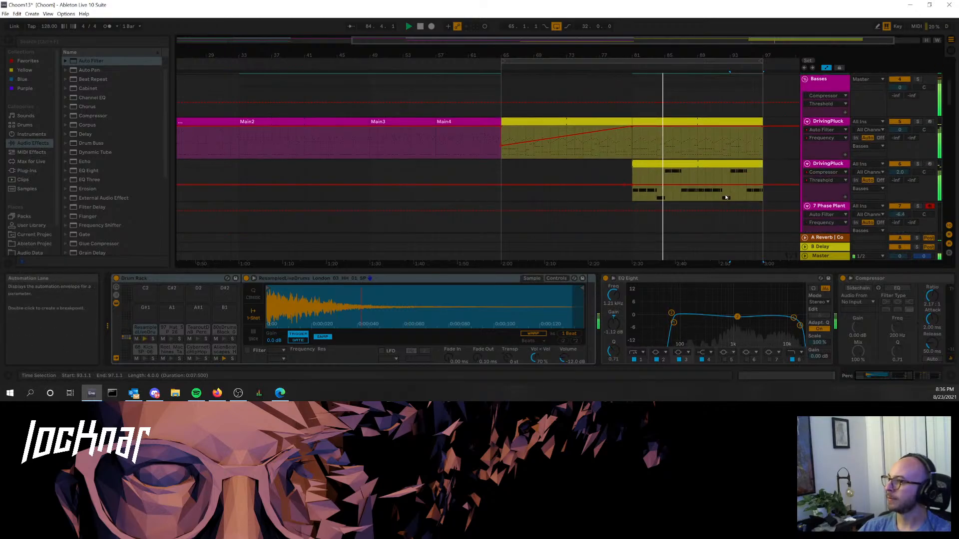
click(728, 162)
key(space)
key(space)
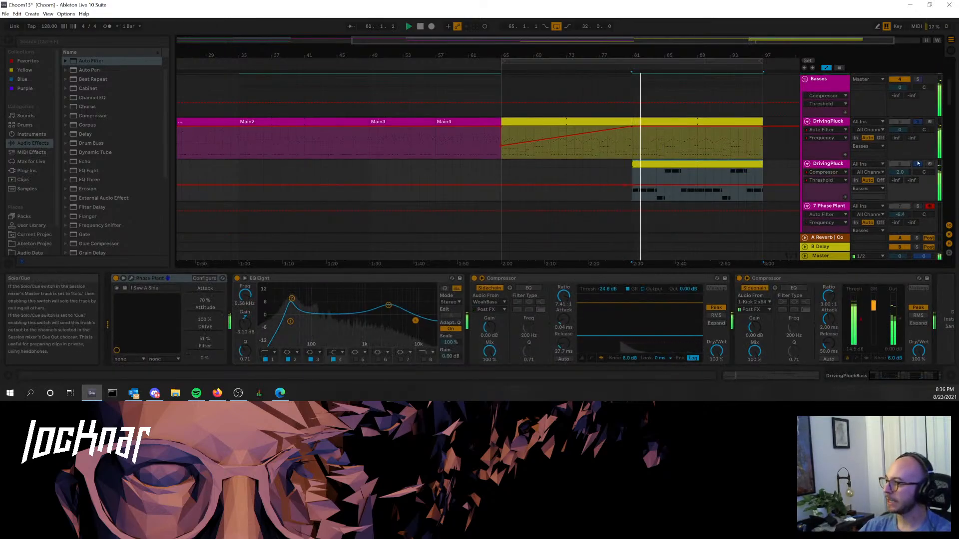
click(918, 163)
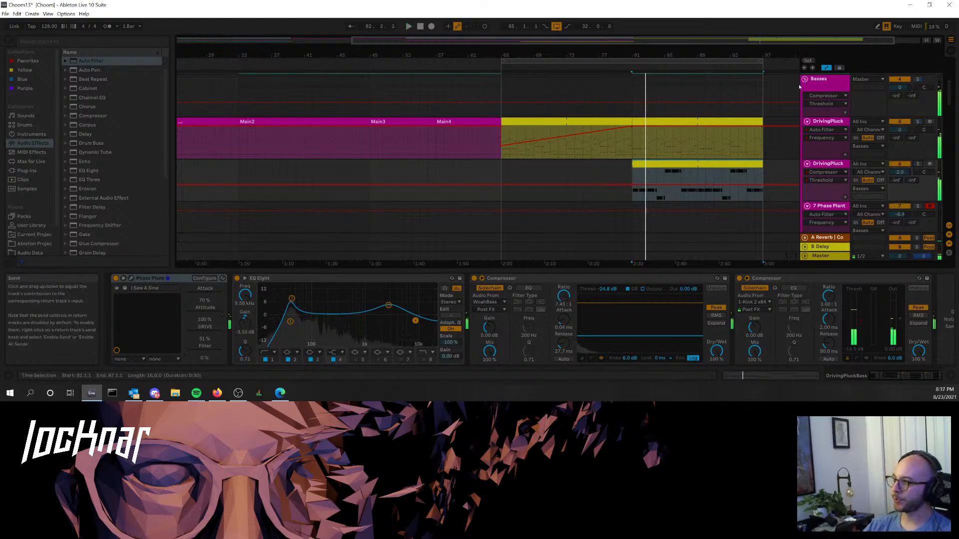
- Audition the bass break from bar 65 and place the insert marker at bar 80 on the Basses group
key(space)
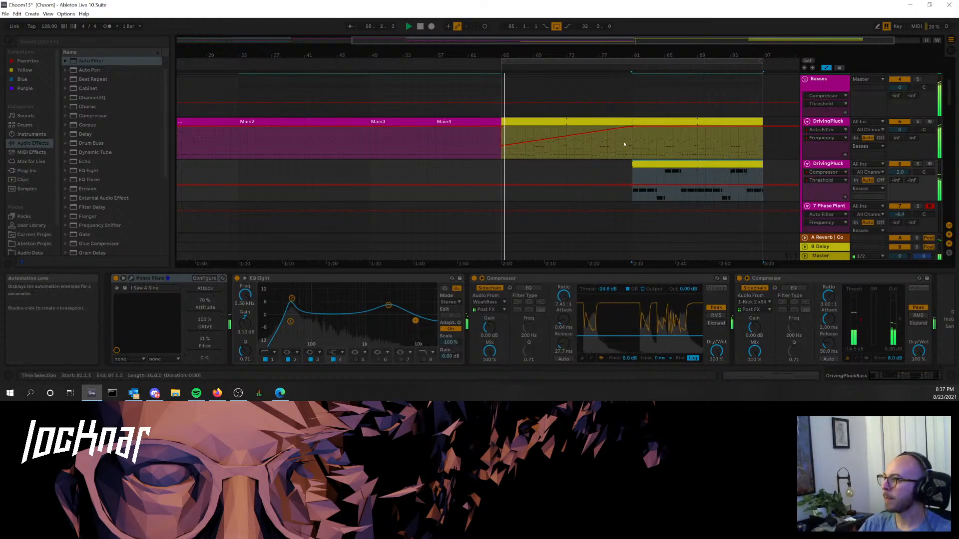
click(624, 89)
- Copy the Jetplane clip with its volume ramp to bars 65 to 81 and place the earlier one at bars 33 to 49
scroll(713, 103, down, 10)
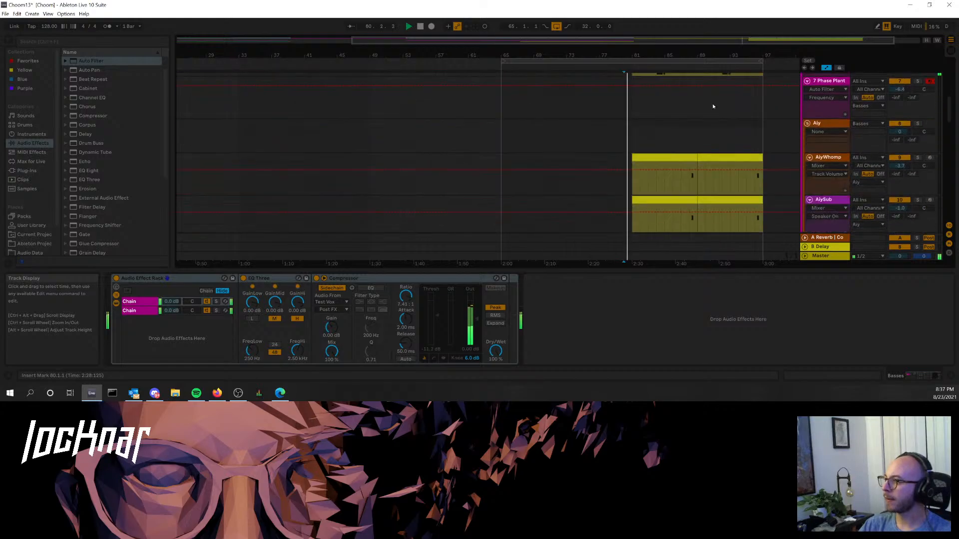
scroll(549, 155, down, 8)
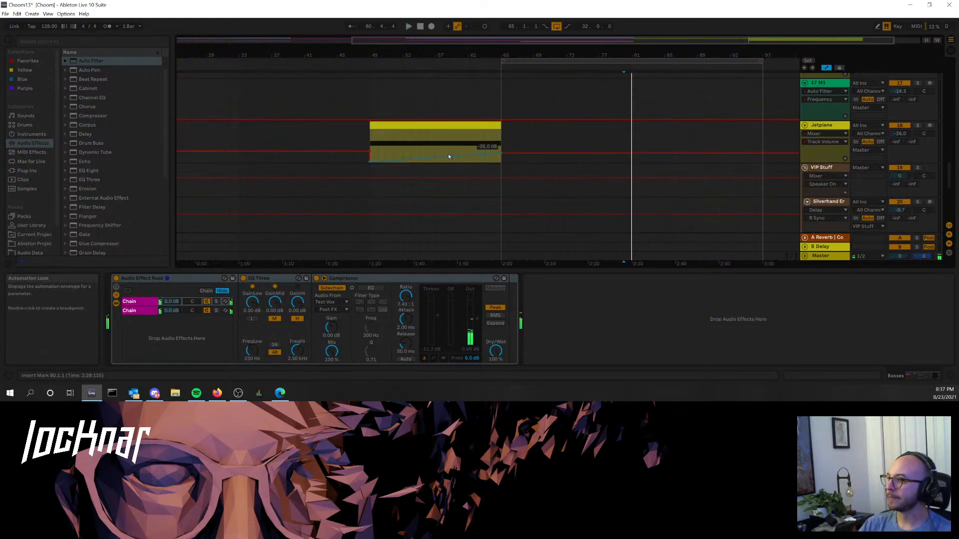
click(581, 121)
drag(581, 121, 594, 139)
drag(440, 125, 313, 146)
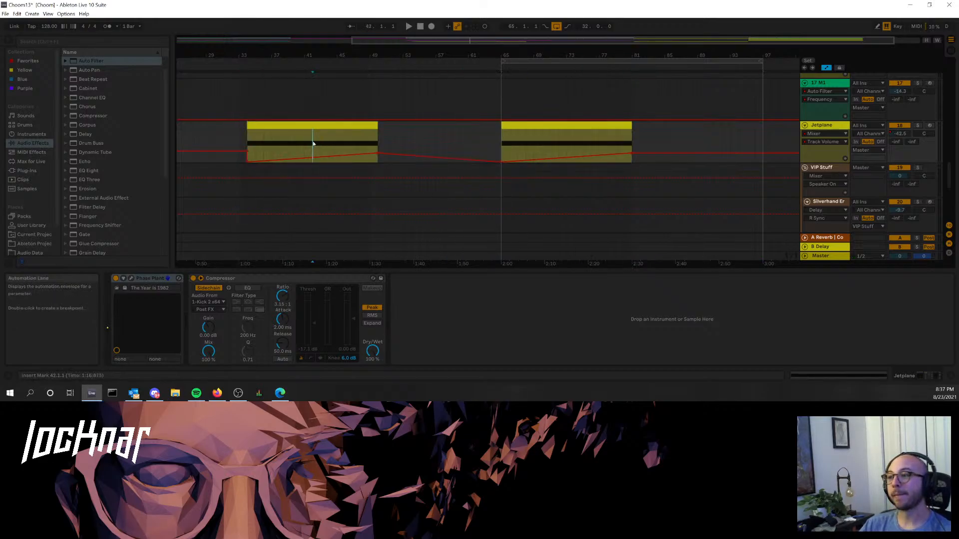
- Play from bar 48 and delete the Jetplane volume breakpoint just after bar 49 so the track drops to silence there
click(361, 99)
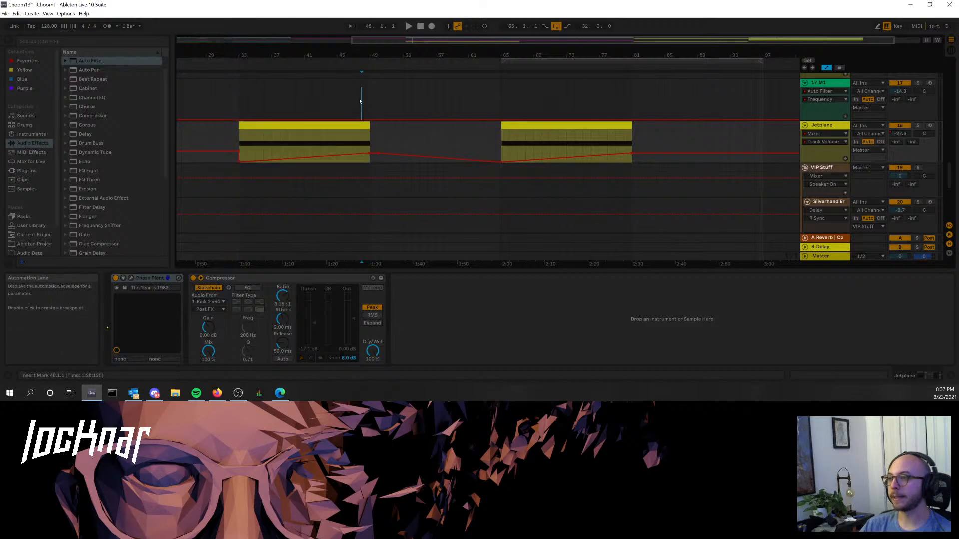
key(space)
scroll(362, 99, up, 2)
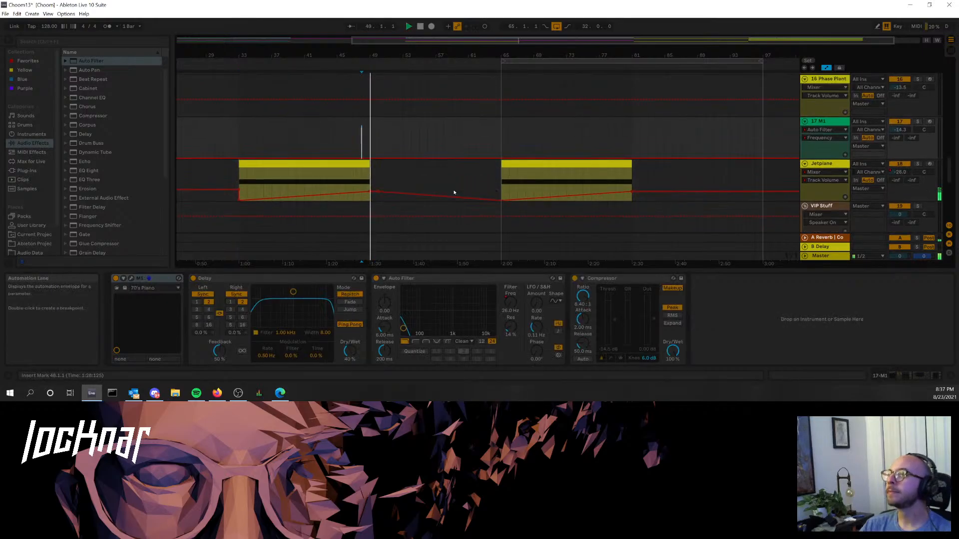
scroll(352, 155, down, 2)
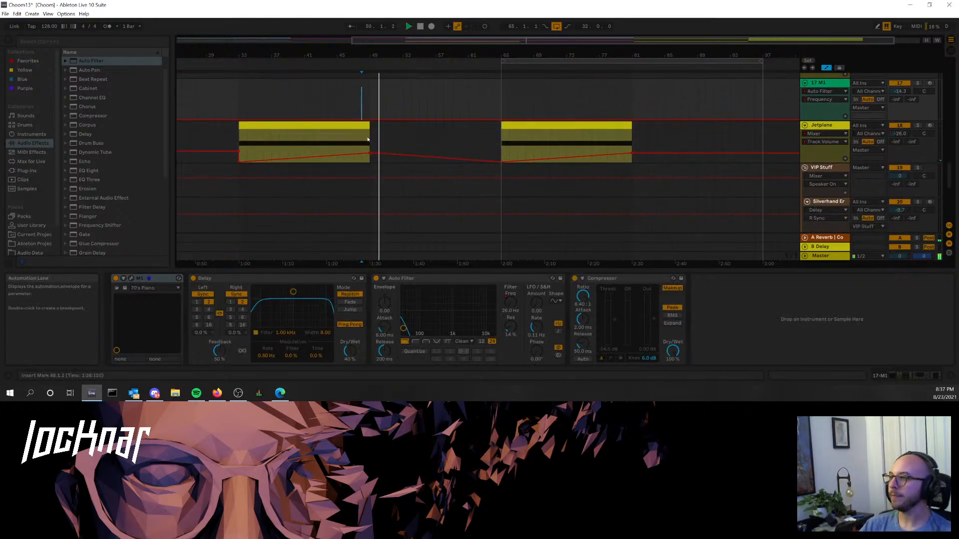
click(378, 156)
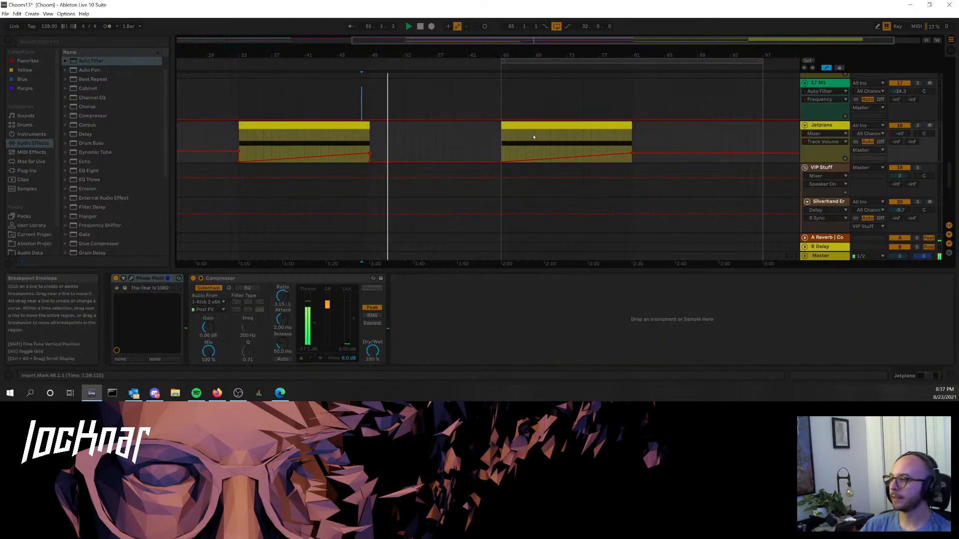
- Play from bar 79 and review the bass, Aiy, Woah and Perc layers entering at bar 81
click(560, 128)
click(617, 133)
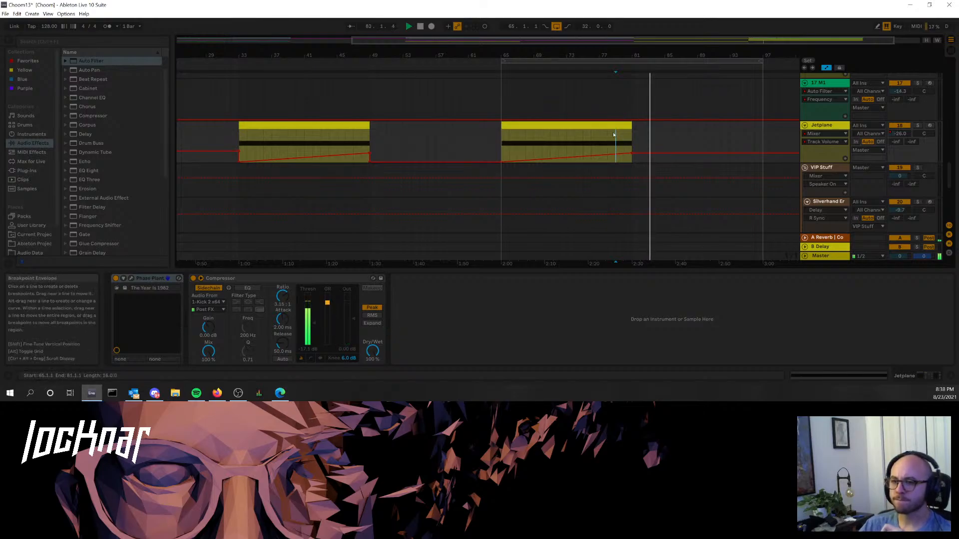
scroll(598, 151, up, 5)
scroll(598, 145, up, 6)
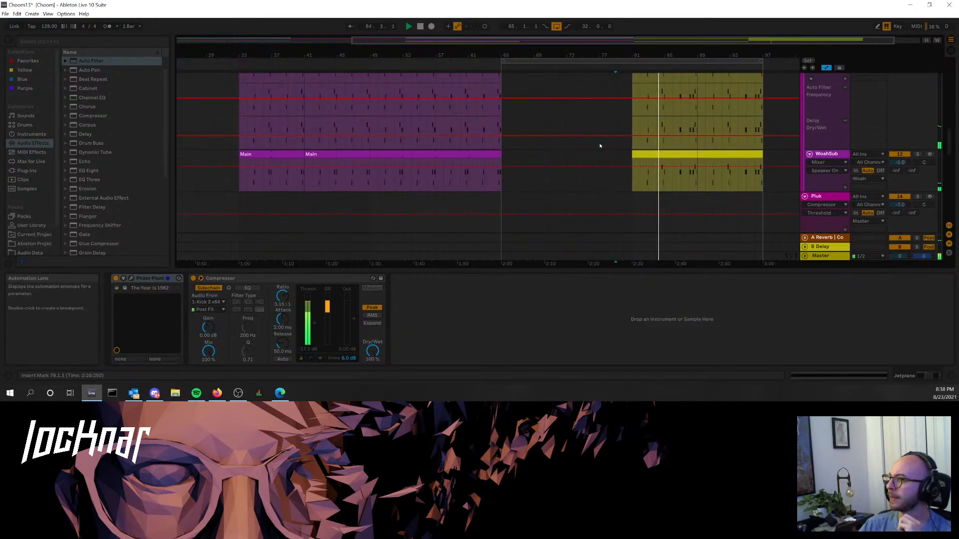
scroll(600, 142, up, 8)
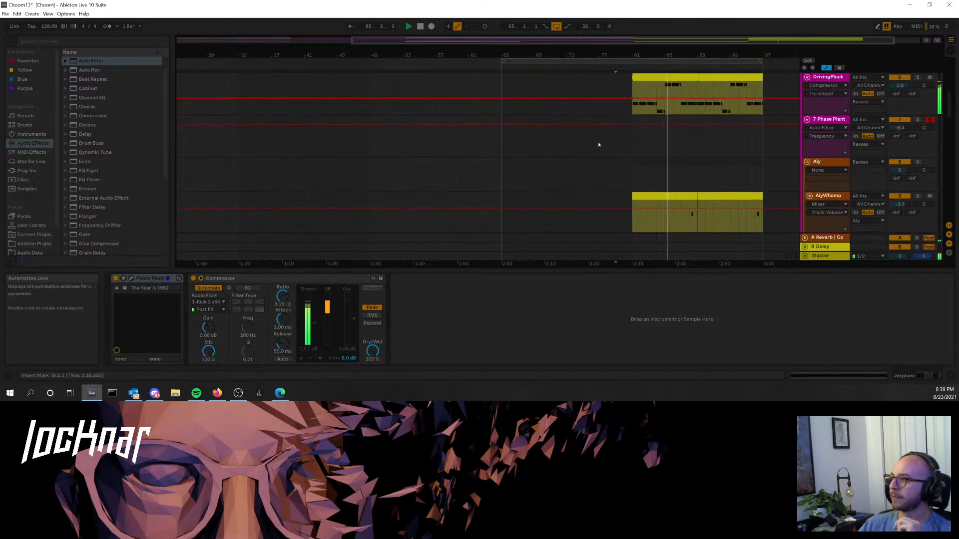
scroll(599, 146, up, 3)
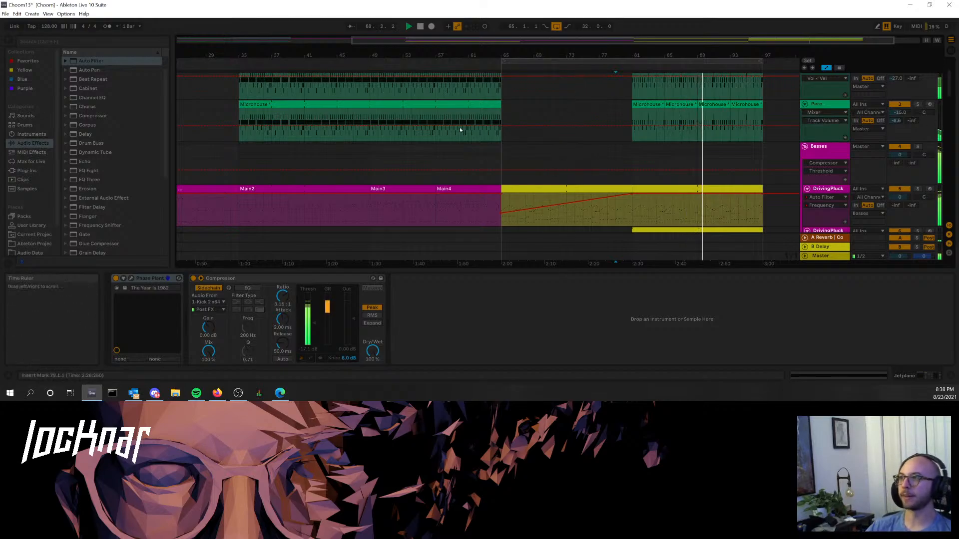
- Play the intro from the Perc clip at bars 1 to 17 and examine its bass, Woah and Pluk layers
drag(459, 40, 458, 22)
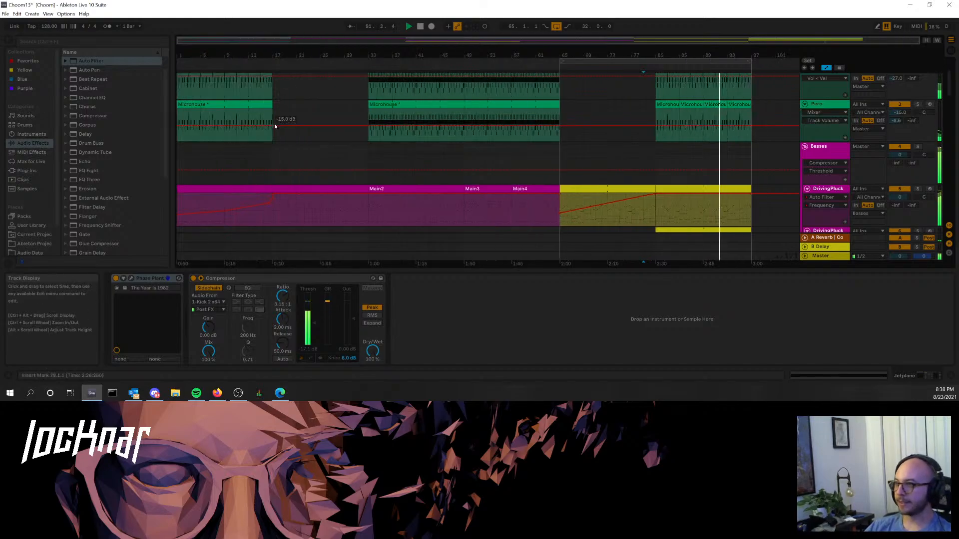
click(222, 103)
key(space)
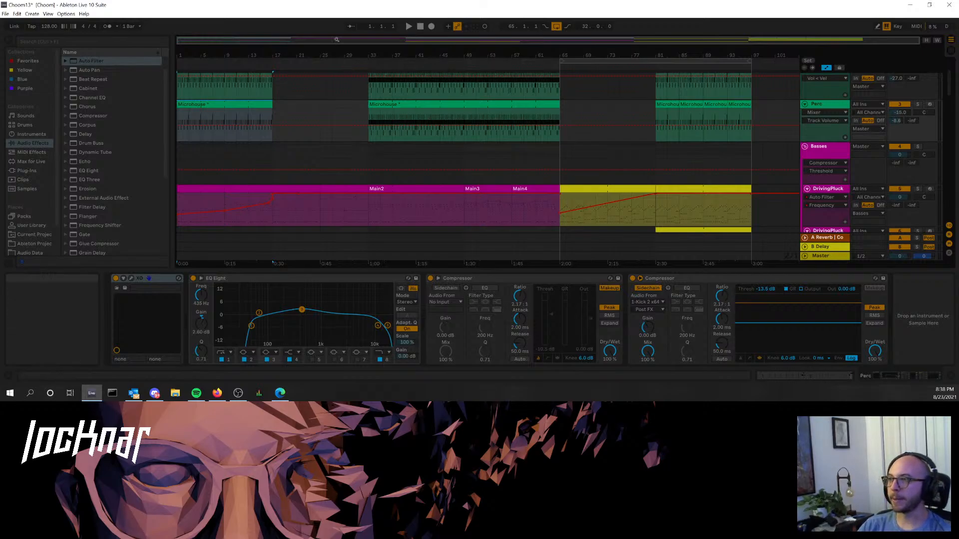
drag(336, 39, 333, 49)
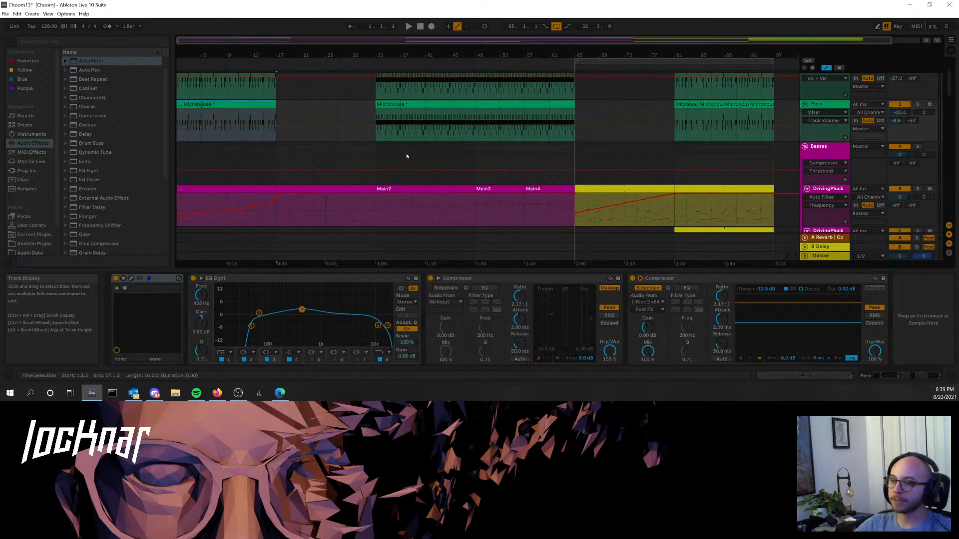
key(space)
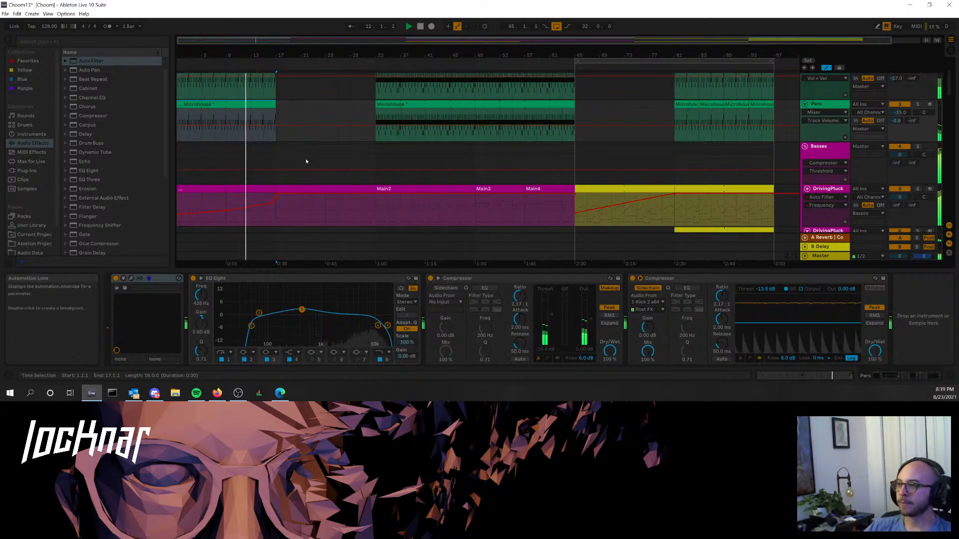
scroll(403, 175, down, 2)
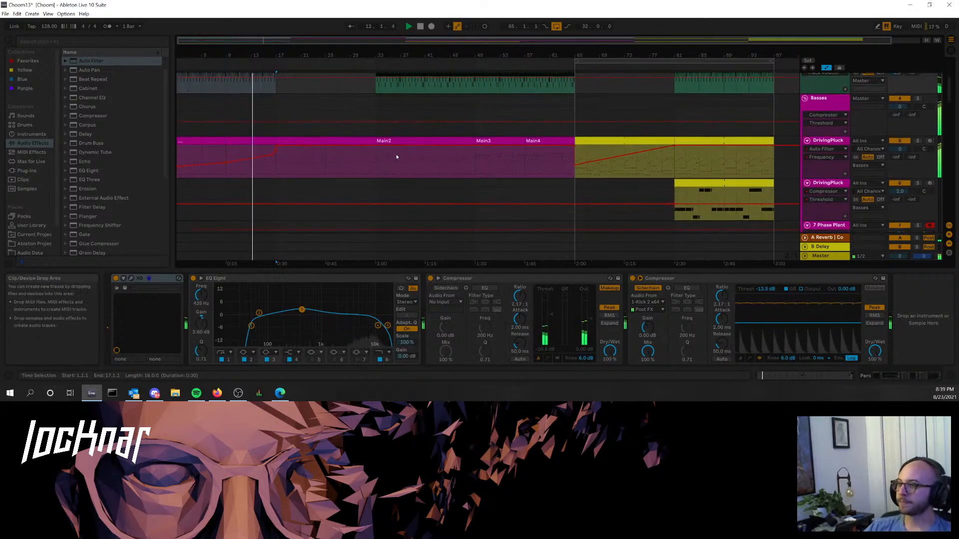
scroll(396, 157, down, 6)
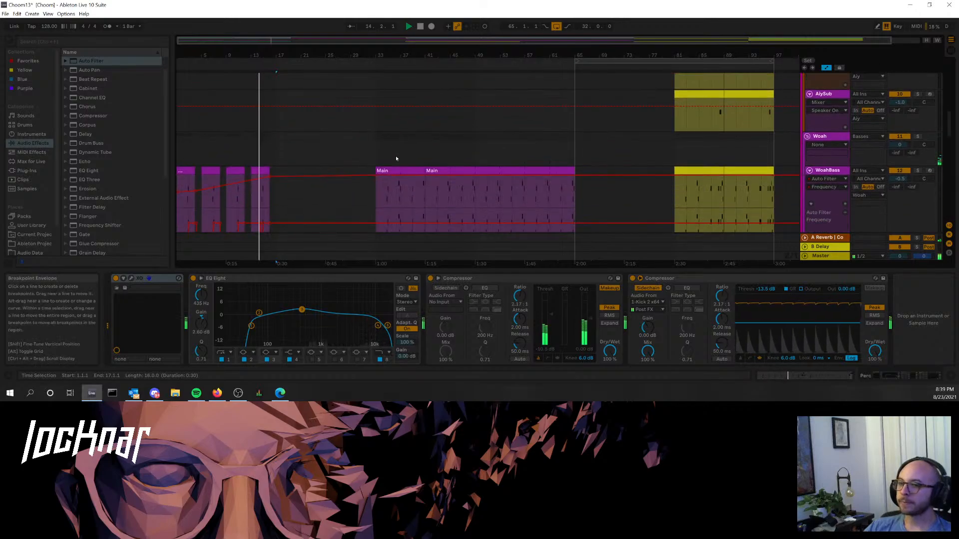
scroll(396, 158, down, 6)
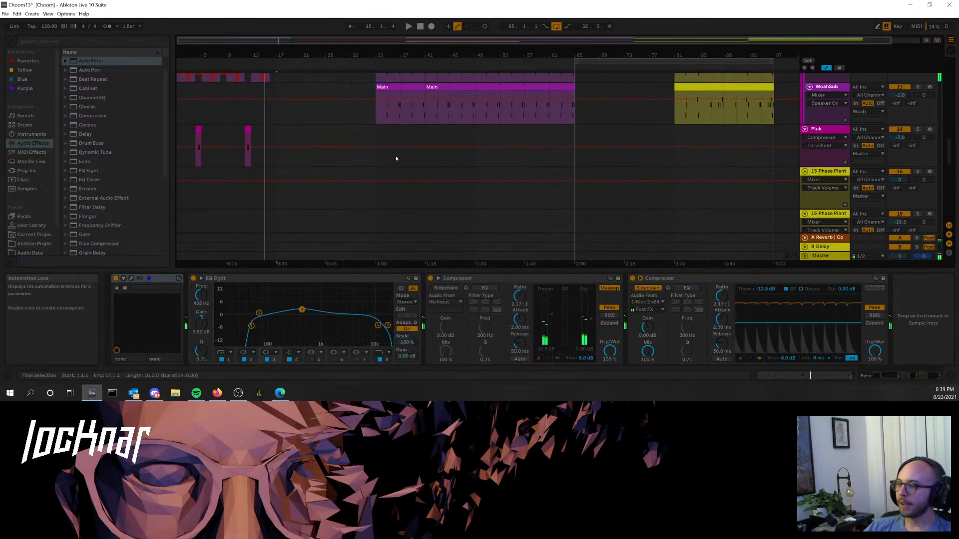
scroll(392, 155, up, 5)
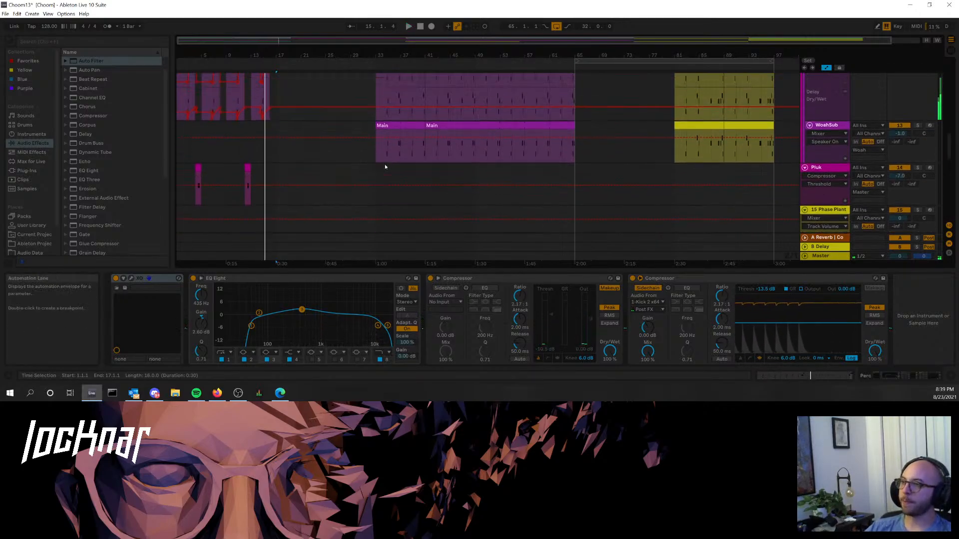
scroll(383, 159, up, 6)
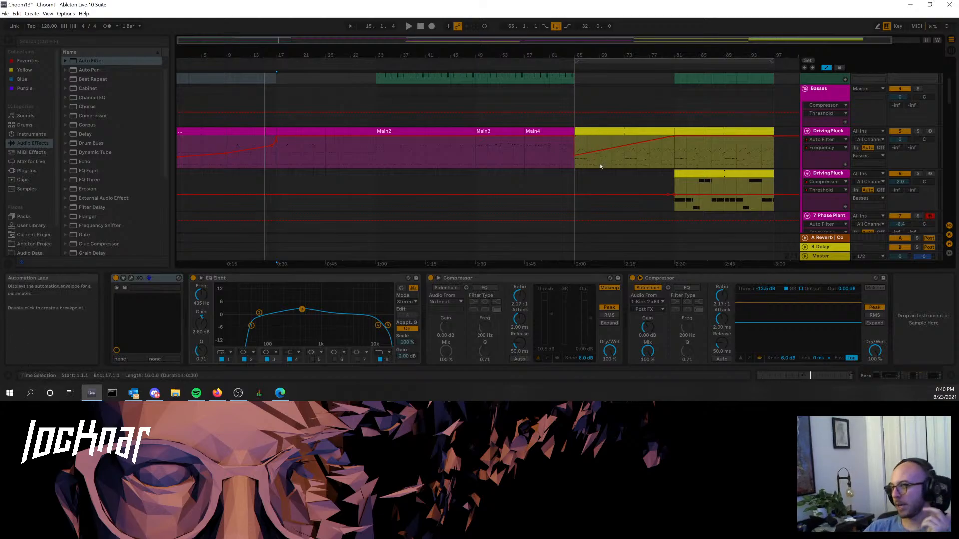
- Play the DrivingPluck clip from bar 65, move the loop range to bars 33 to 65, and stop playback
click(624, 131)
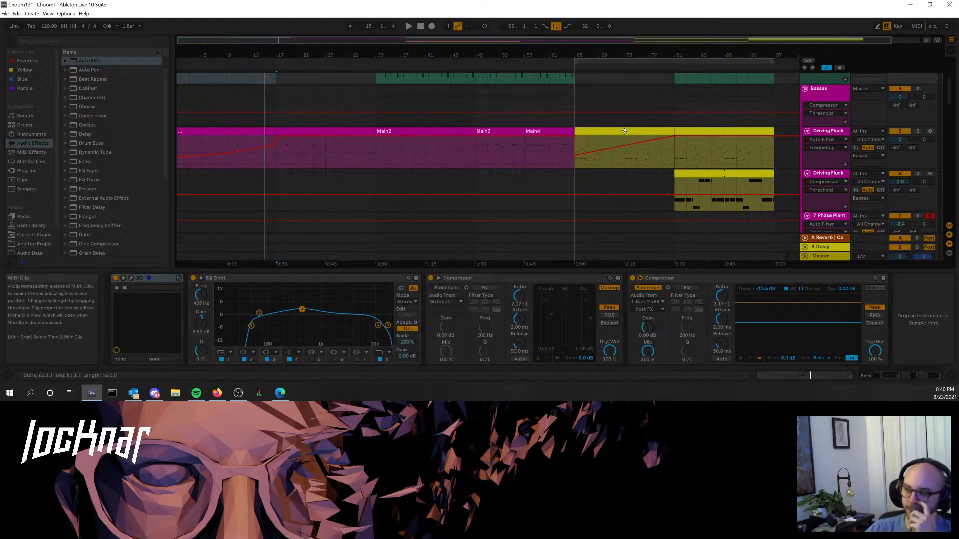
click(627, 132)
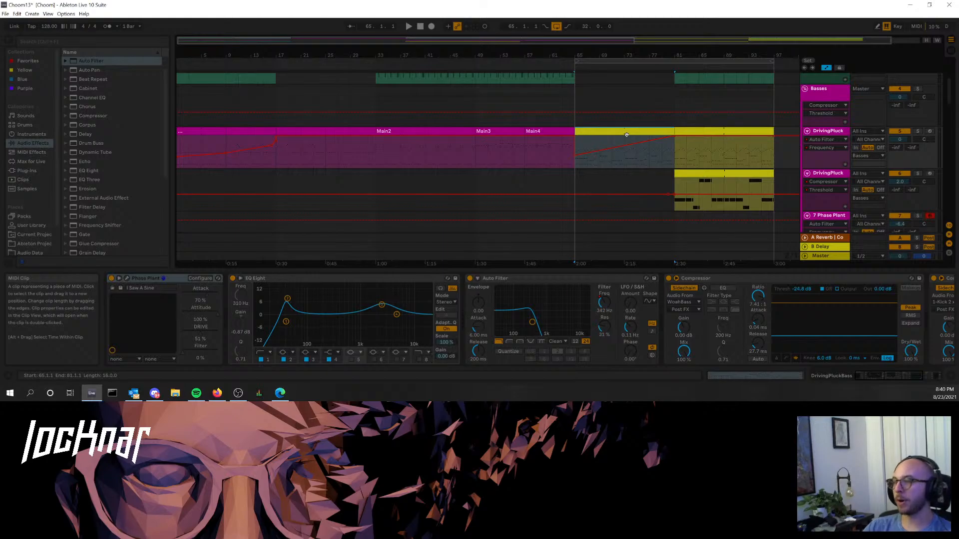
key(space)
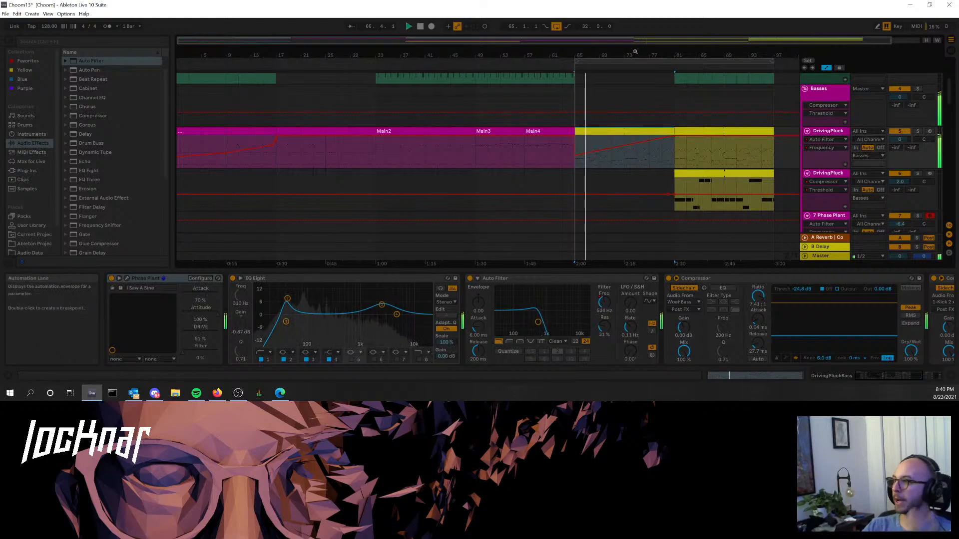
drag(633, 58, 438, 52)
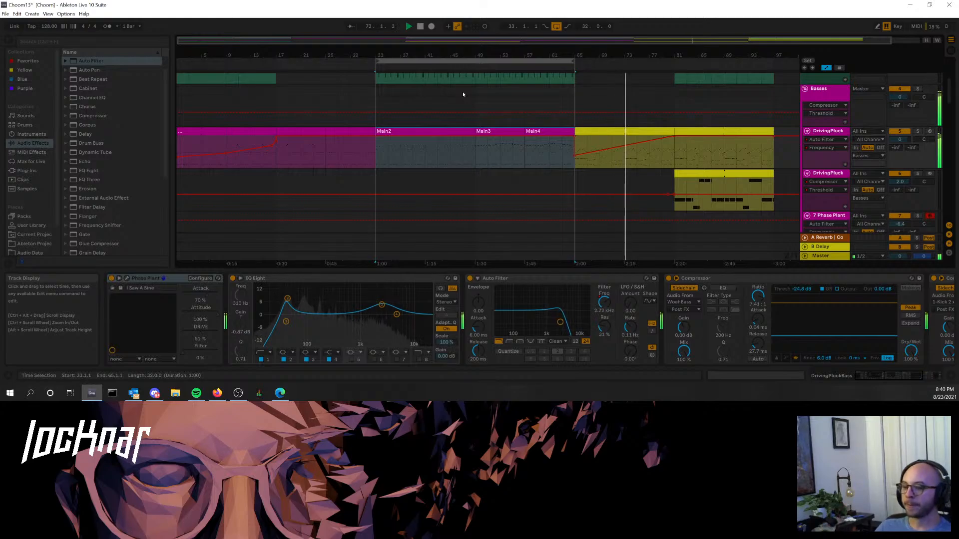
key(space)
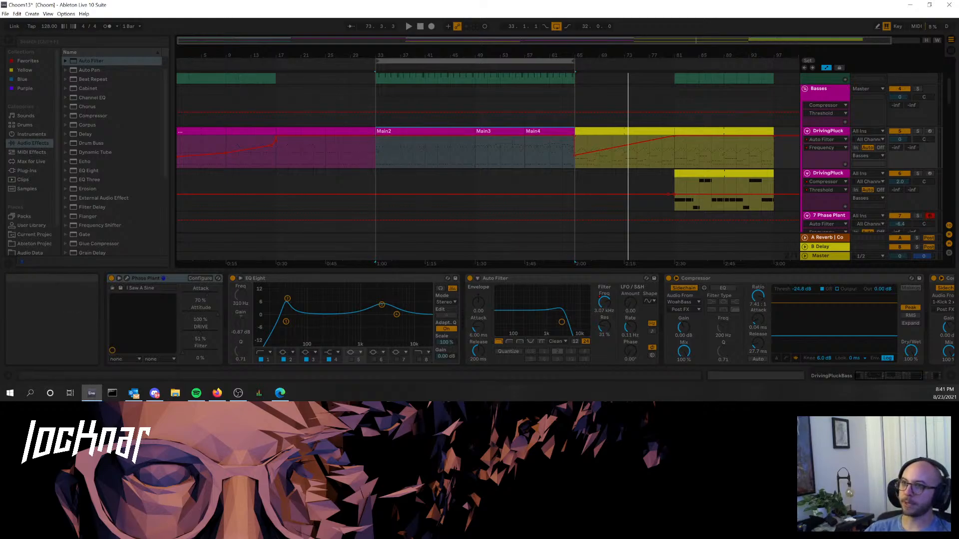
- Save the Choom13 Live Set and open the recent set NeonKnightsFinal.als
click(17, 14)
mouse_move(5, 13)
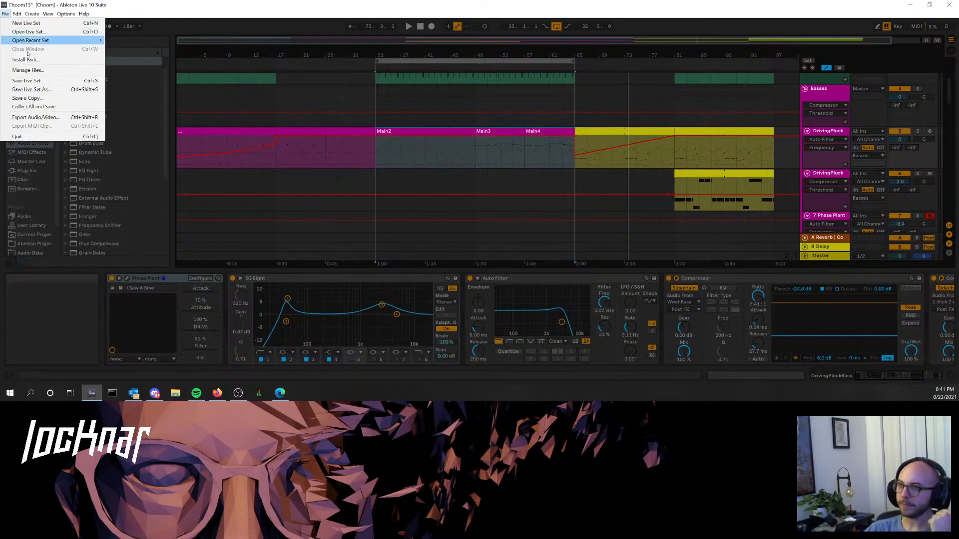
click(37, 81)
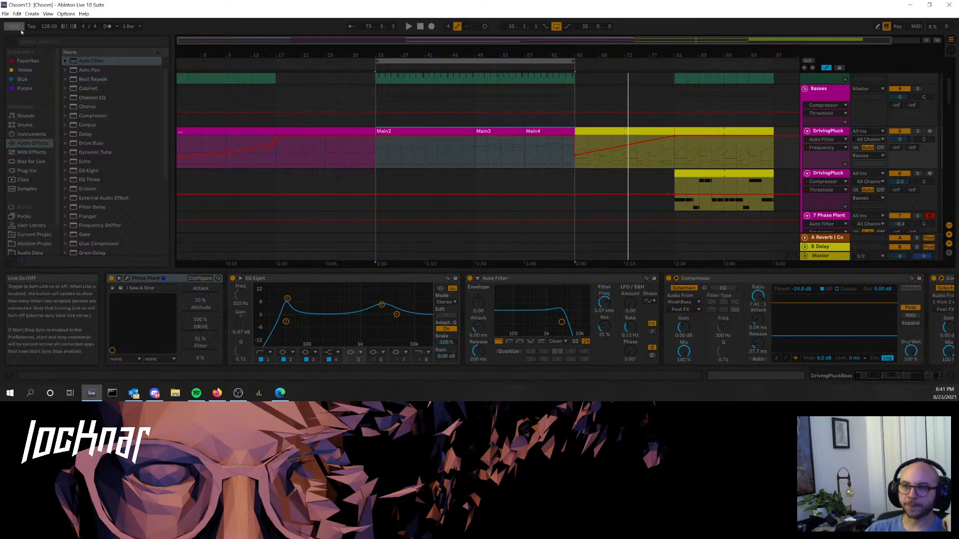
click(5, 14)
mouse_move(23, 41)
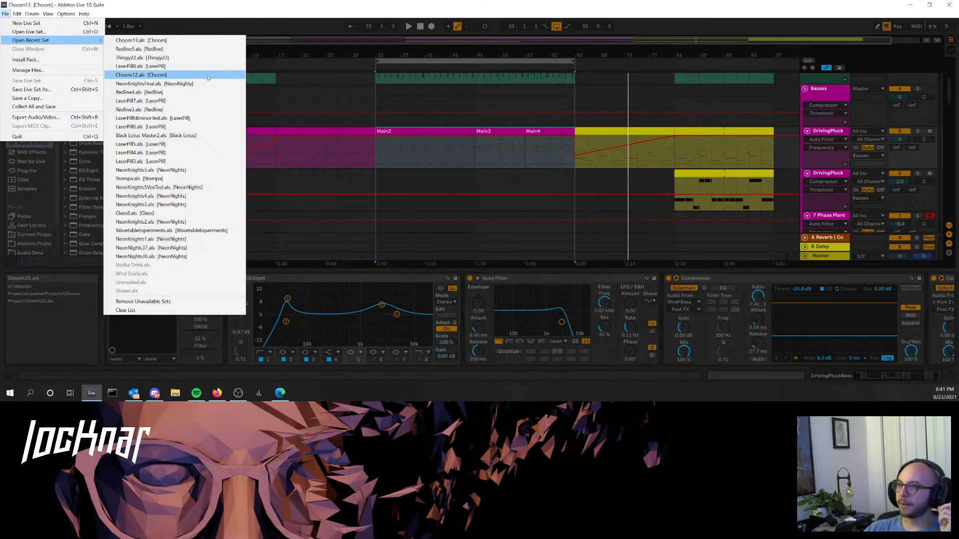
click(209, 84)
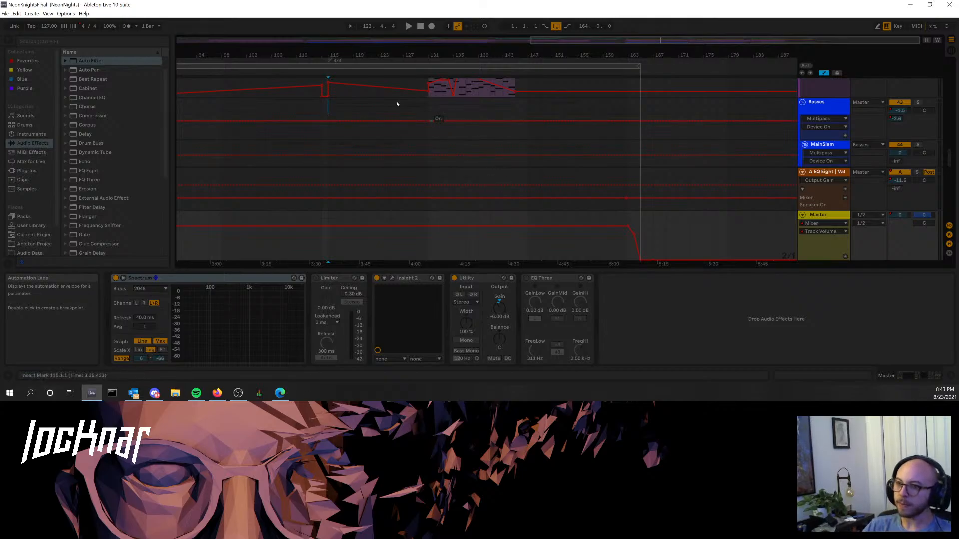
- Audition the NeonKnightsFinal arrangement from about bar 110 and from the 8-Phase Plant clip at bar 115
scroll(404, 117, up, 6)
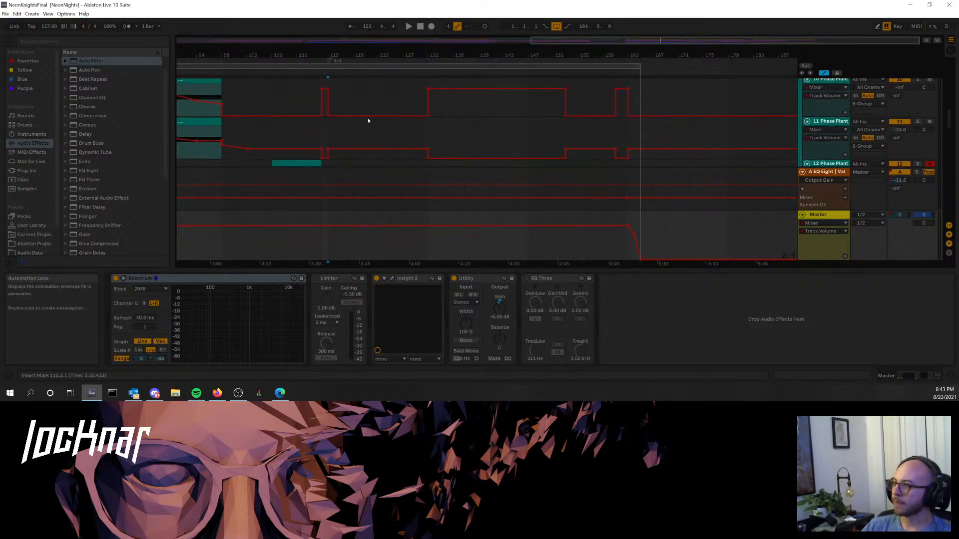
scroll(368, 120, up, 10)
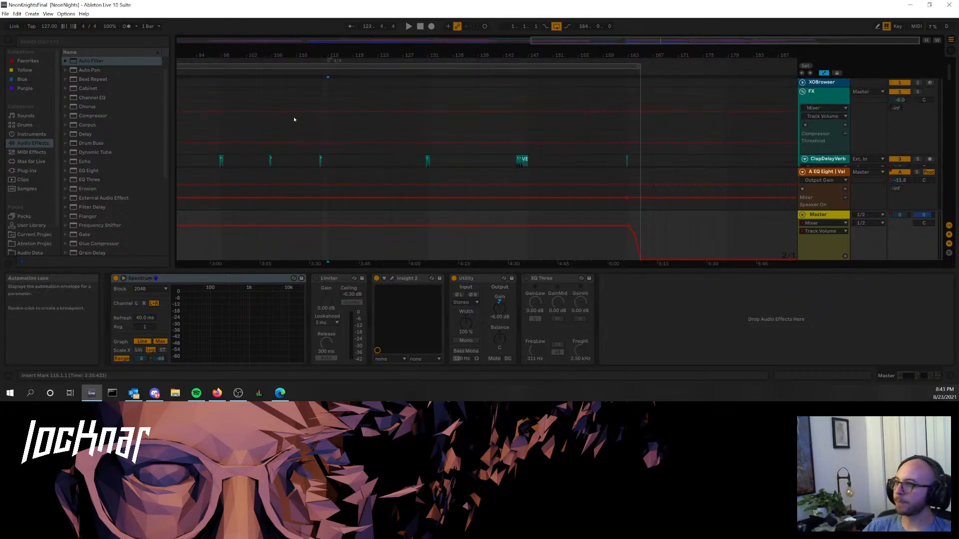
scroll(314, 125, down, 4)
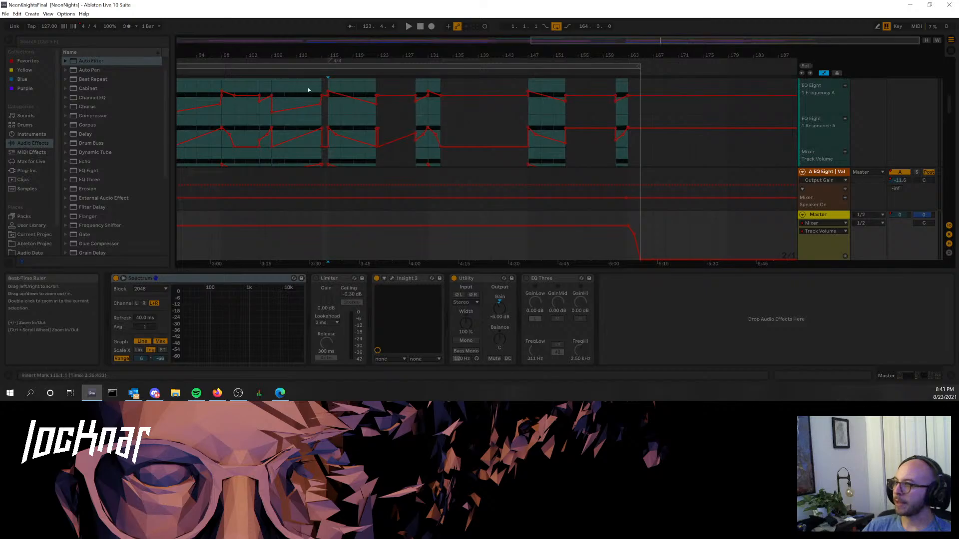
scroll(306, 87, up, 2)
click(299, 83)
key(space)
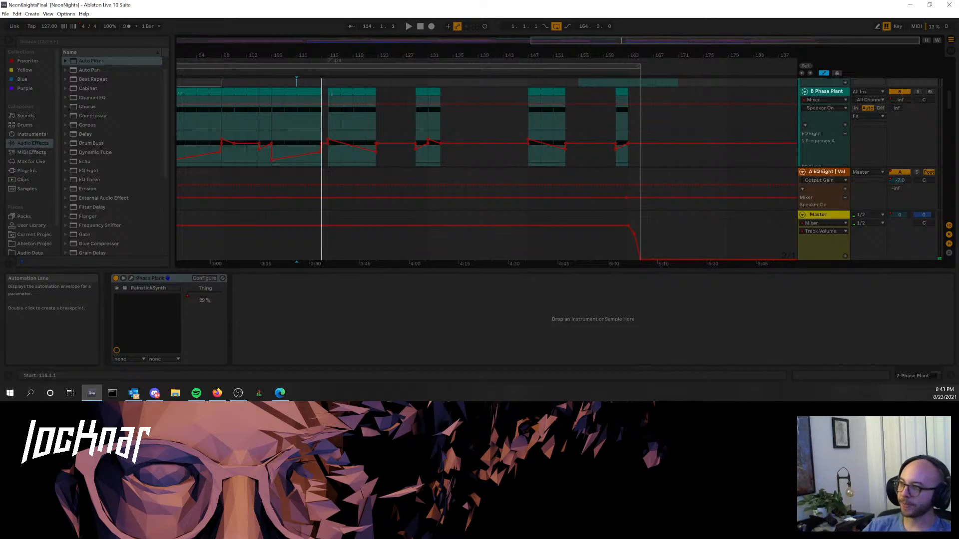
click(339, 99)
key(space)
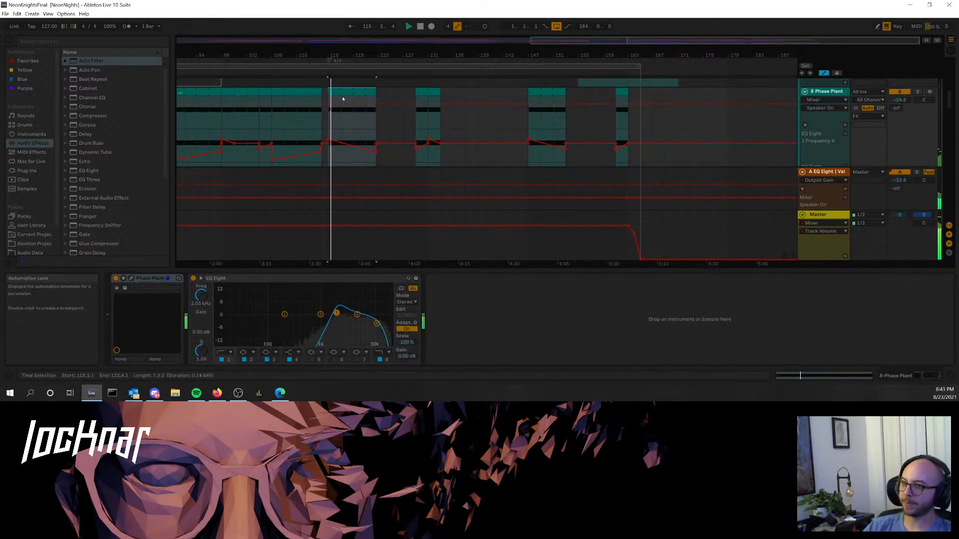
- Survey the full NeonKnightsFinal arrangement, from the Phase Plant and FX tracks to the Main, Alt and Grwoler bass tracks
click(311, 86)
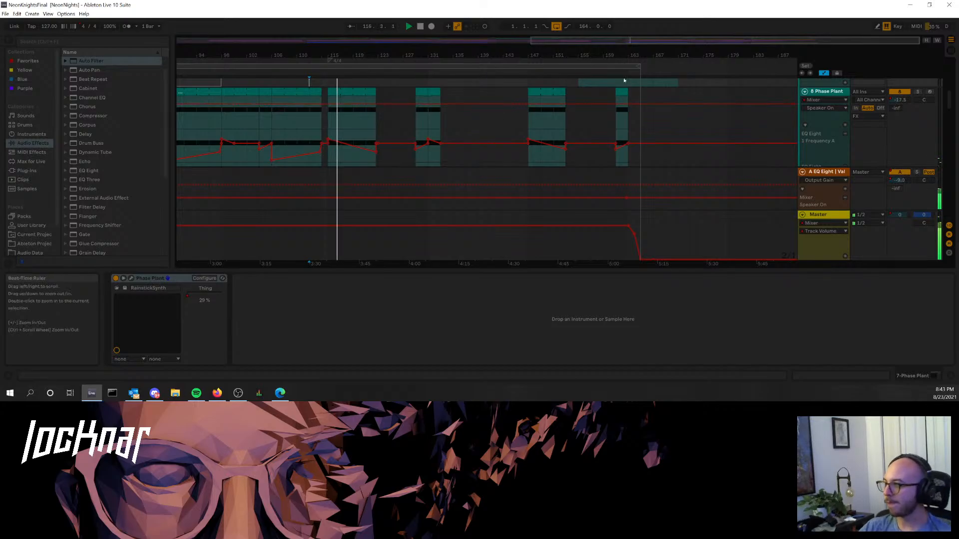
drag(628, 40, 627, 20)
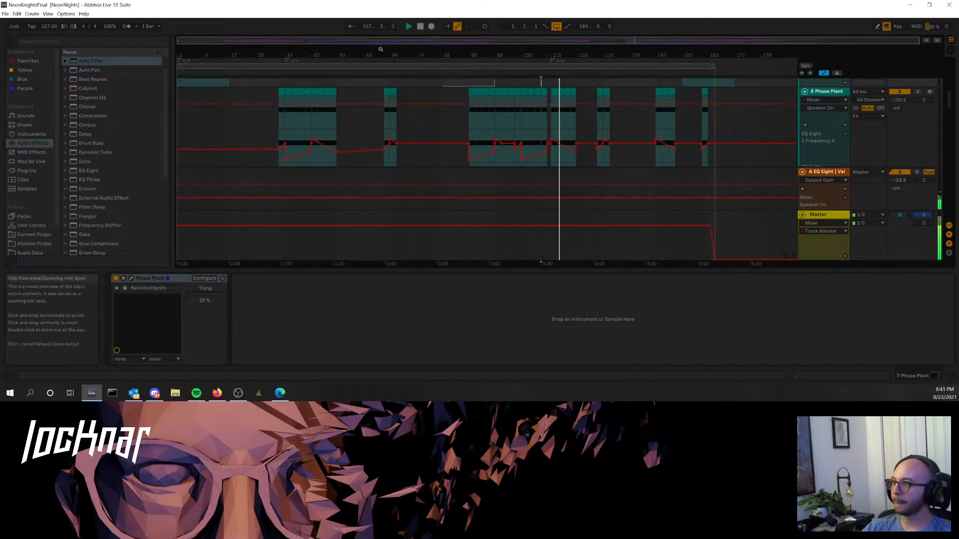
scroll(371, 133, up, 5)
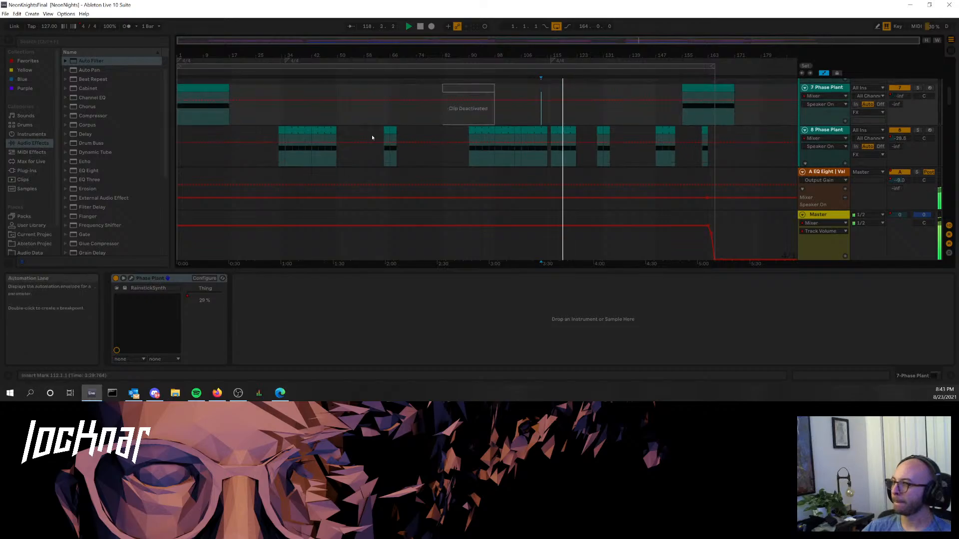
scroll(372, 132, up, 3)
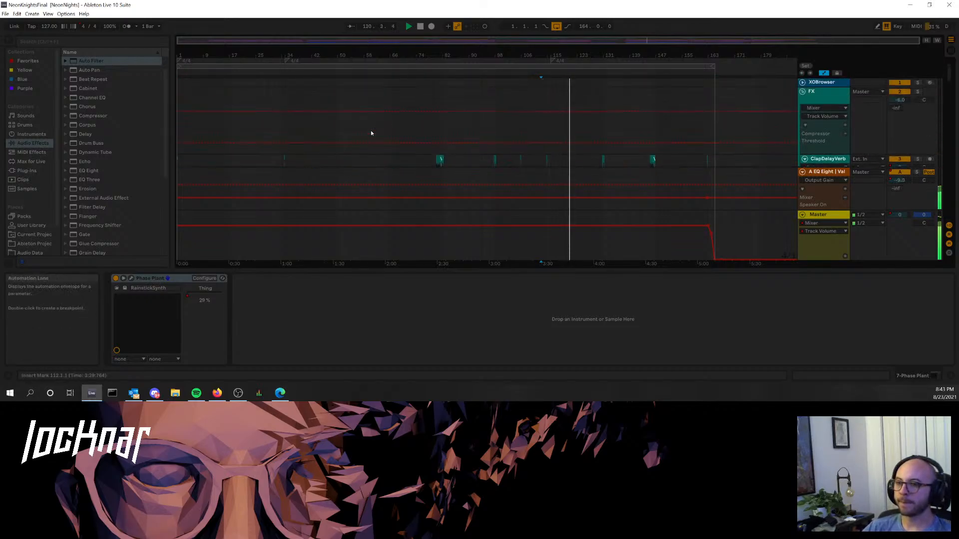
scroll(369, 133, down, 8)
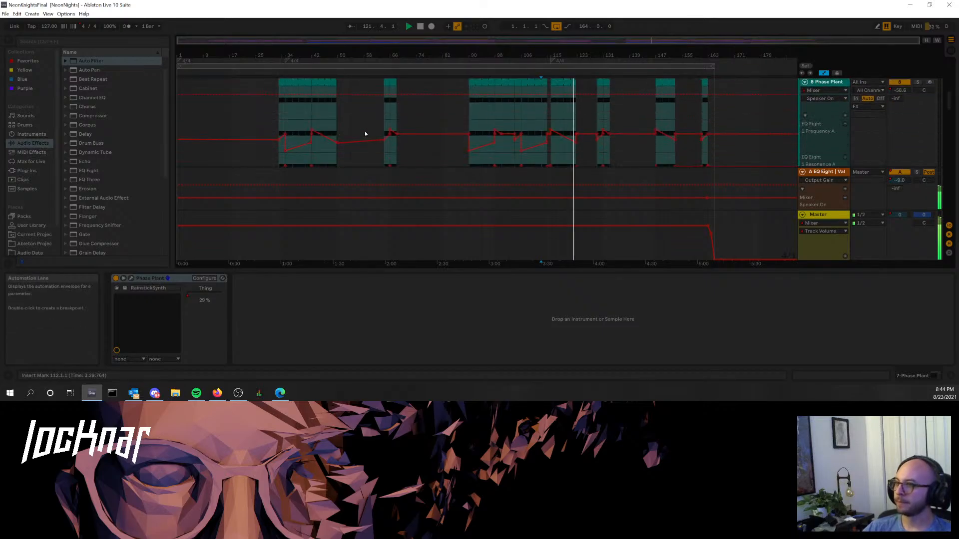
scroll(629, 142, down, 5)
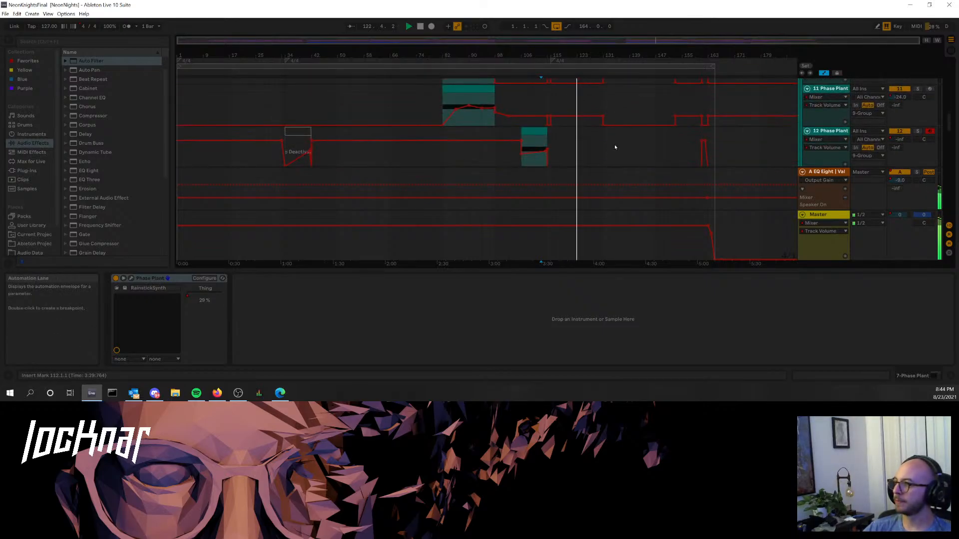
scroll(616, 147, down, 10)
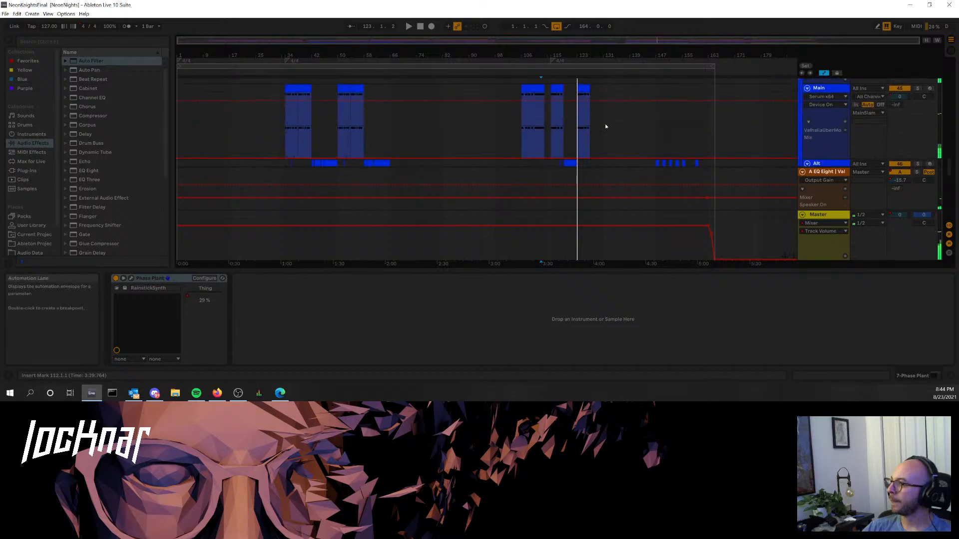
scroll(604, 125, down, 5)
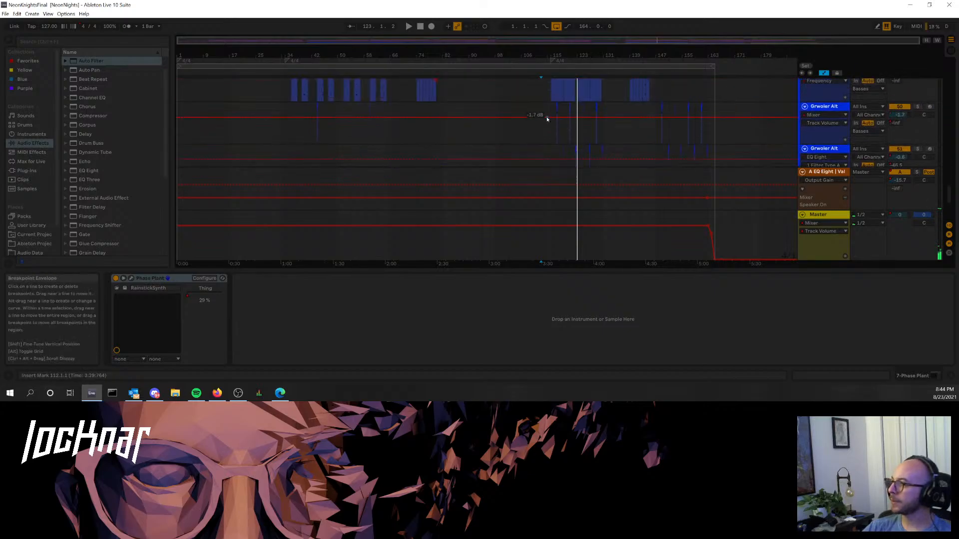
- Audition the Grwoler bass parts from bar 114 and from several points in the low to mid 40s bars
click(548, 133)
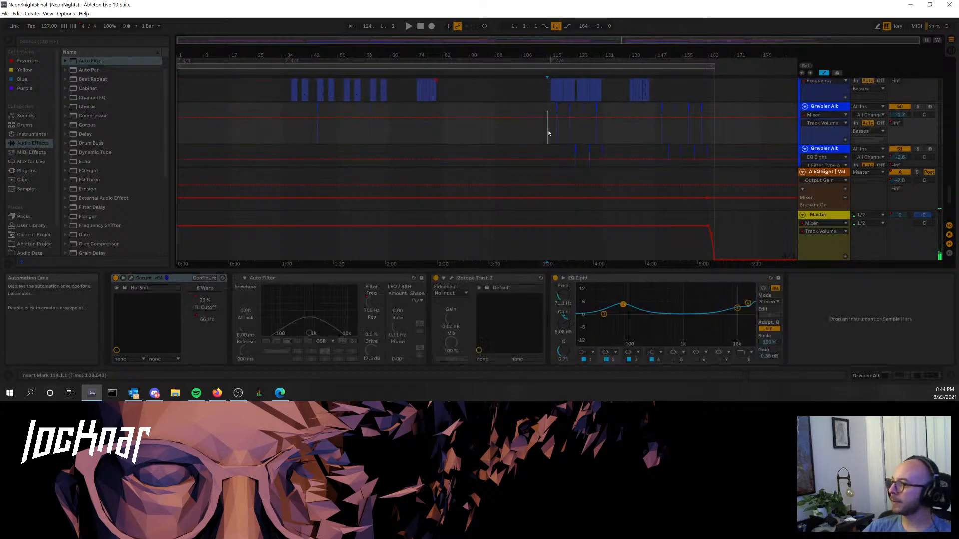
click(289, 135)
key(space)
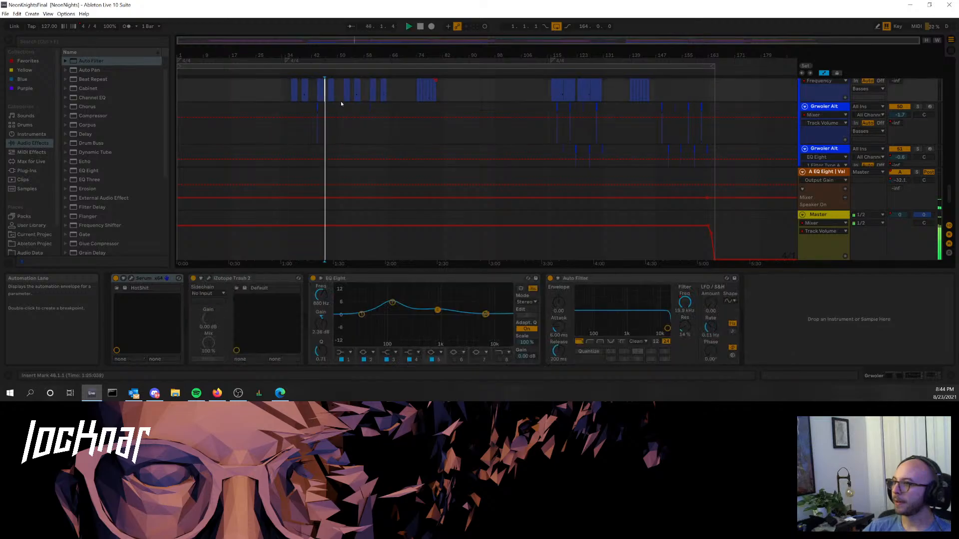
scroll(335, 103, up, 1)
click(314, 99)
key(space)
key(space)
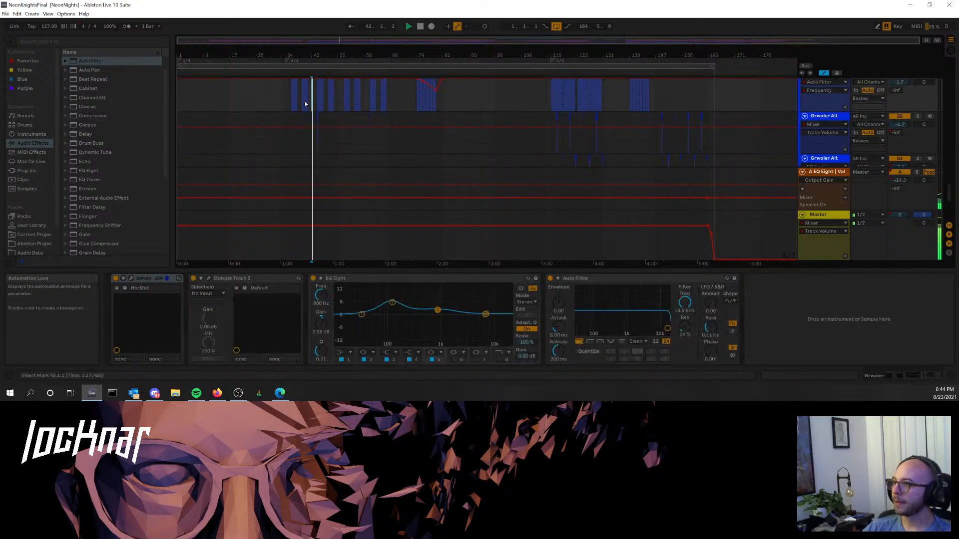
- Select bars 42 to 44 on the first Grwoler Alt track
scroll(349, 106, up, 2)
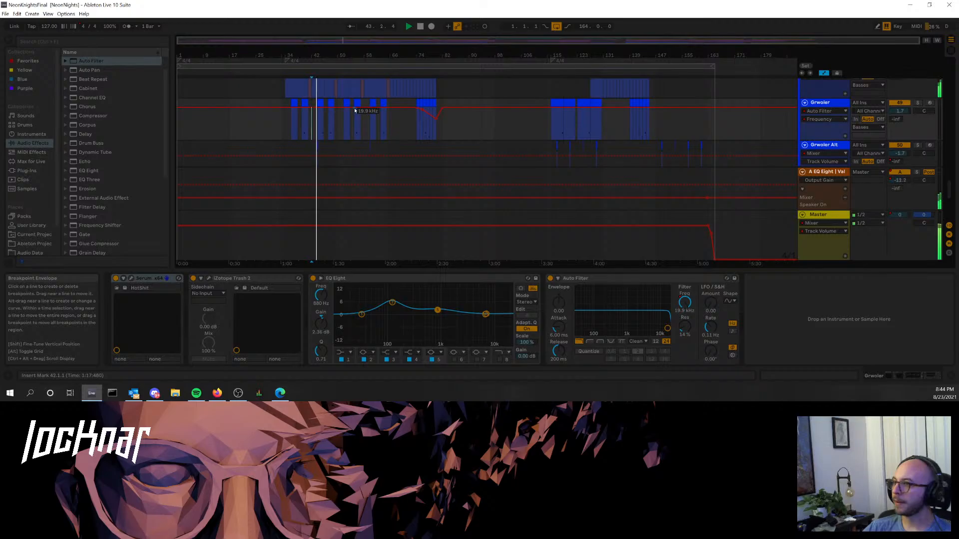
scroll(394, 115, down, 3)
drag(383, 42, 383, 60)
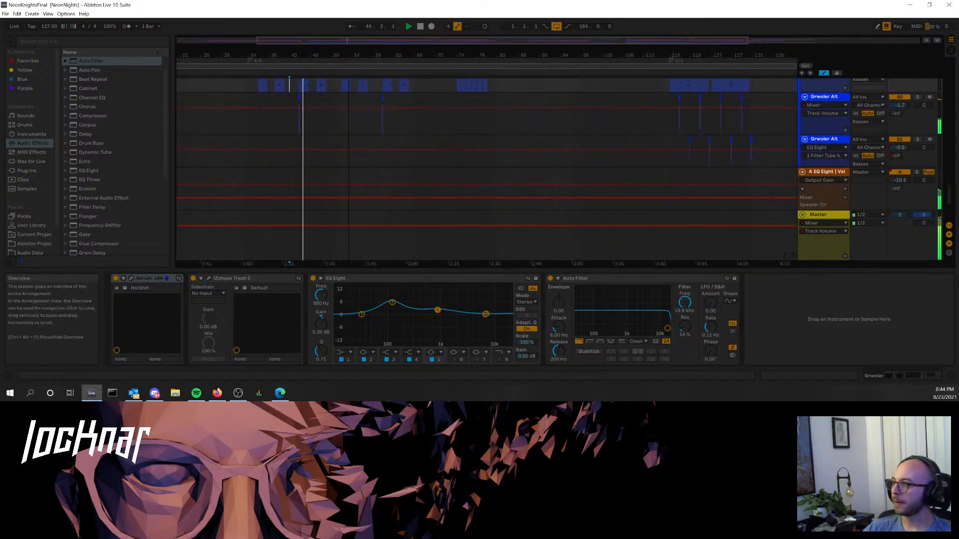
drag(290, 98, 302, 98)
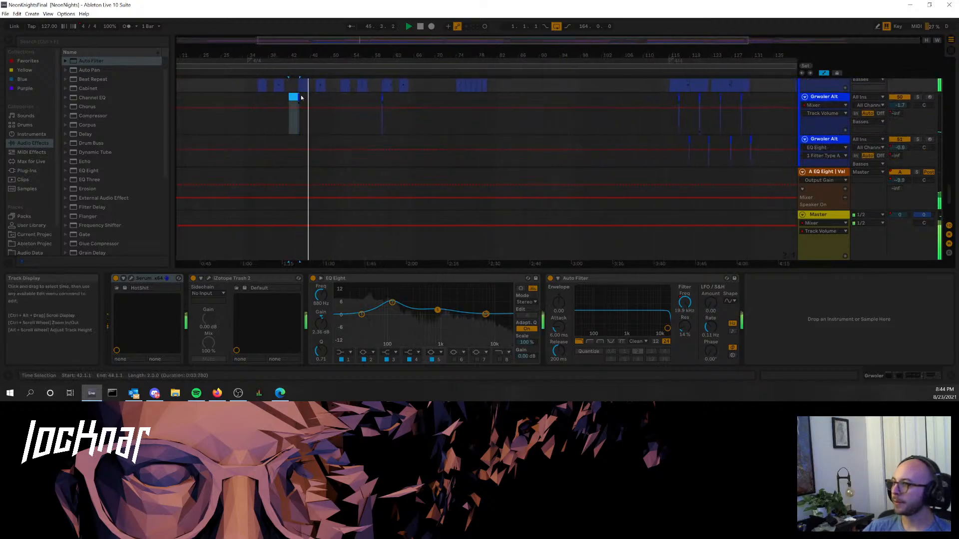
- Examine the Grwoler, Screetch, Alt, Reesy and Sub tracks to see which bass layers play after bar 42
scroll(322, 98, up, 2)
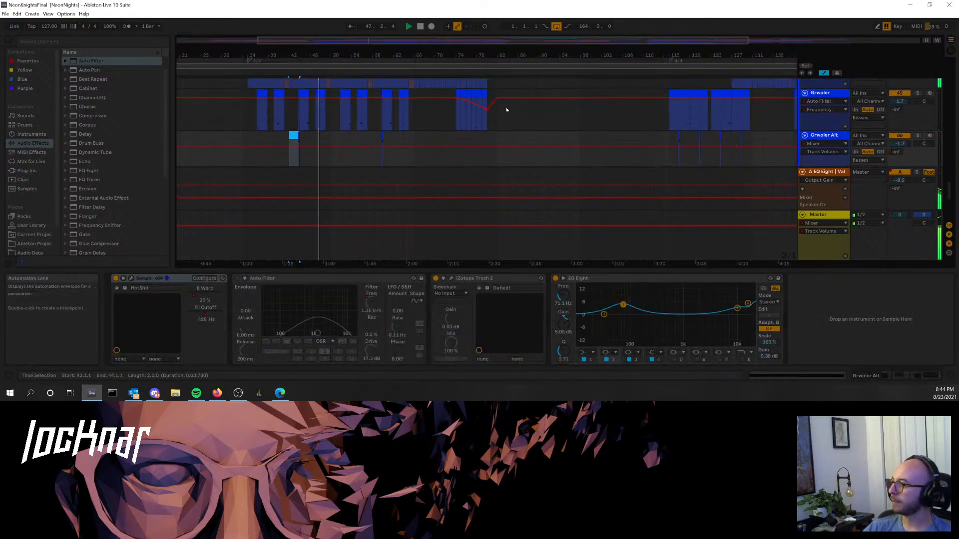
drag(388, 41, 459, 35)
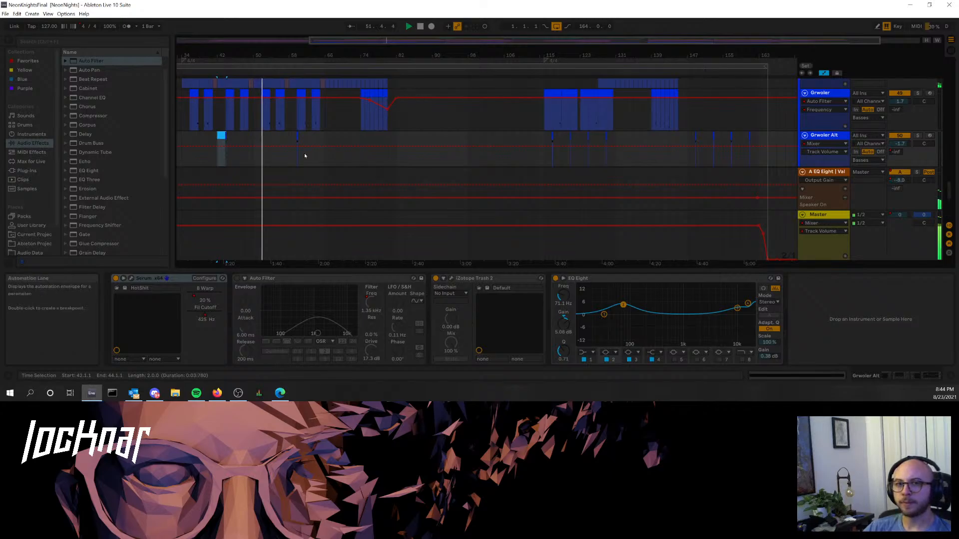
scroll(356, 166, up, 3)
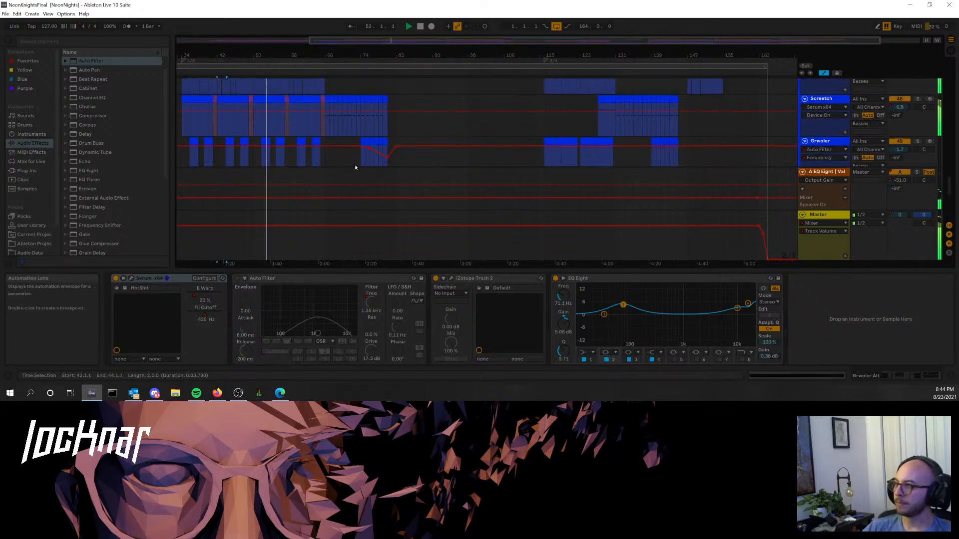
scroll(356, 167, up, 4)
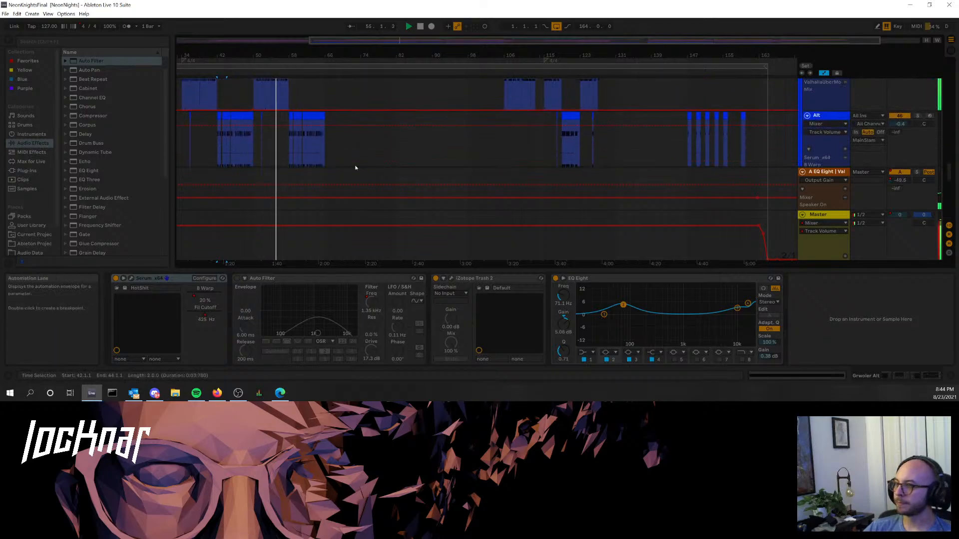
scroll(356, 167, up, 5)
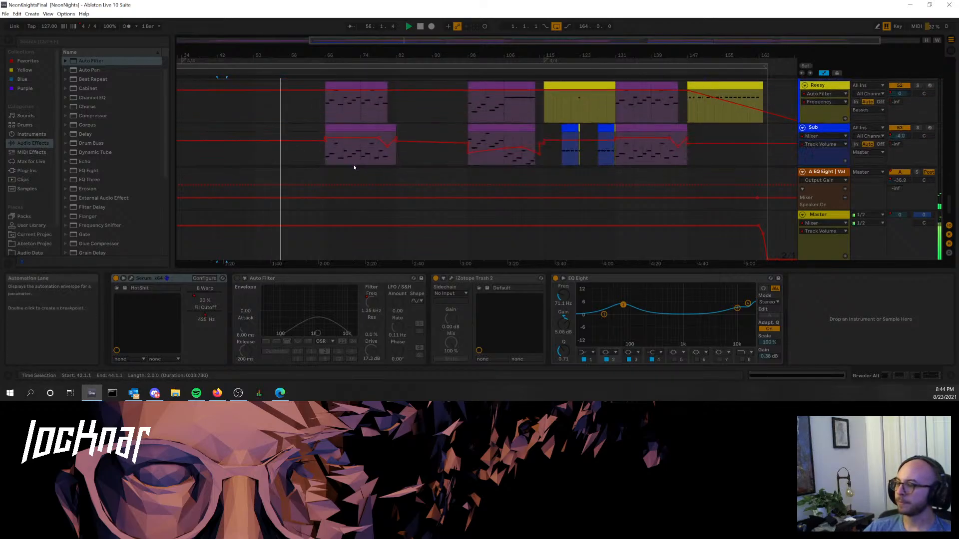
scroll(353, 164, down, 2)
scroll(353, 145, up, 5)
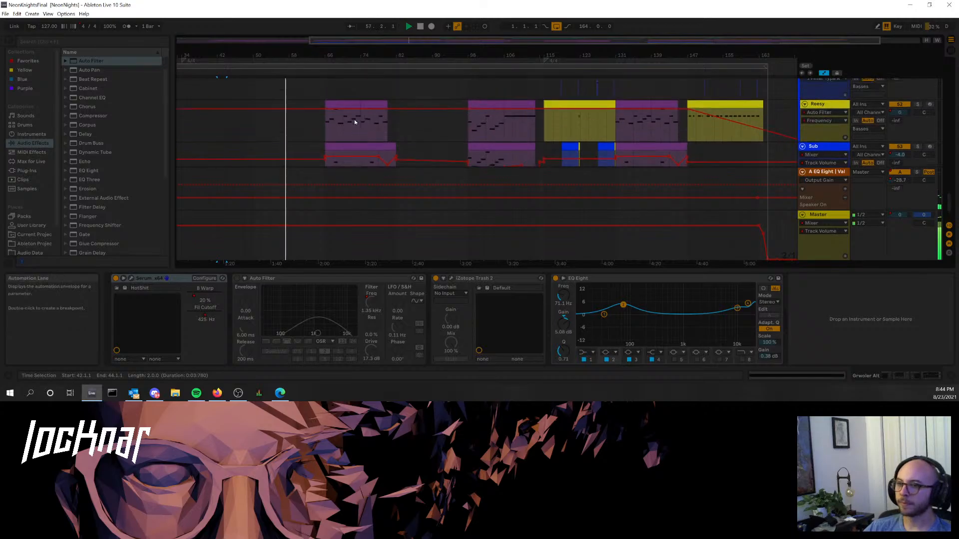
scroll(355, 123, up, 3)
scroll(352, 124, down, 4)
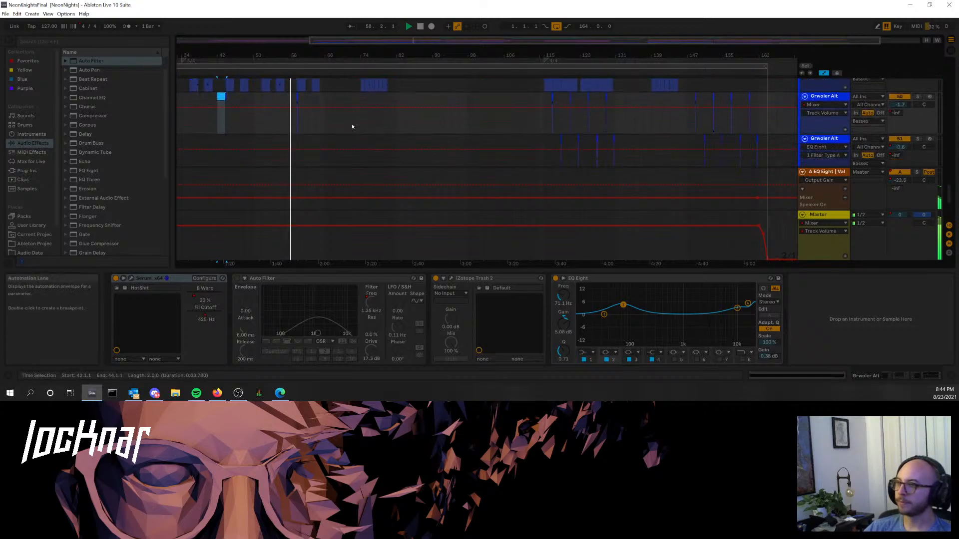
scroll(350, 124, up, 2)
- Replay the Grwoler Alt part from bar 42 and compare it with the section from bar 114
key(space)
key(space)
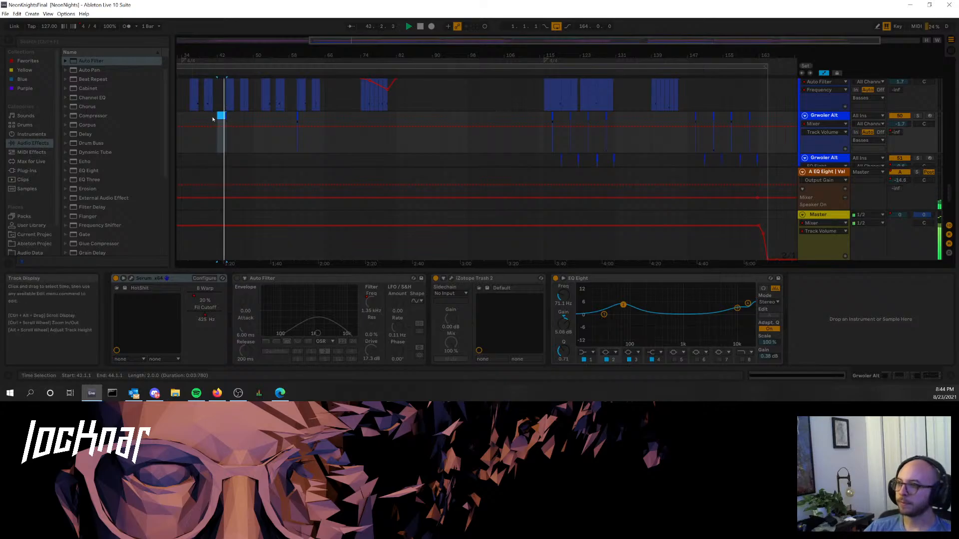
click(542, 114)
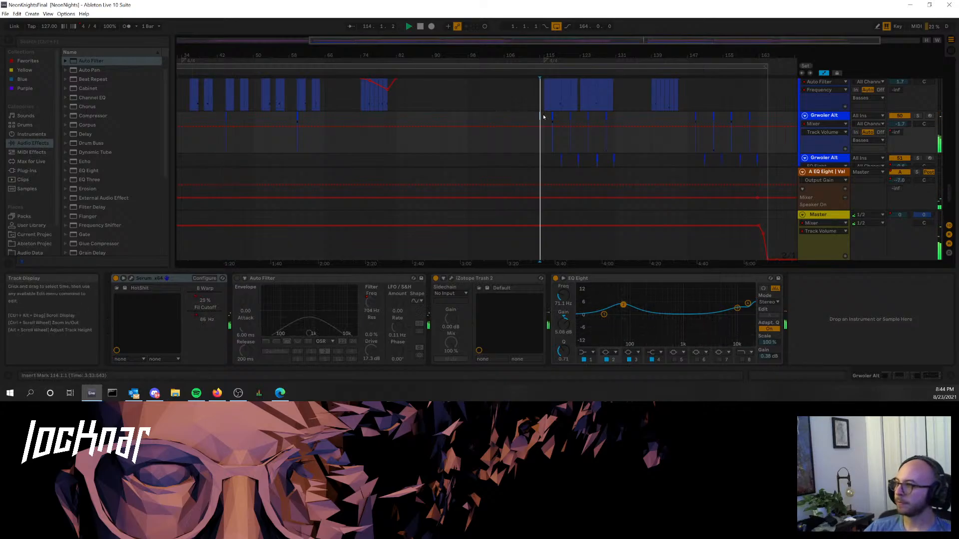
click(634, 119)
scroll(571, 131, up, 3)
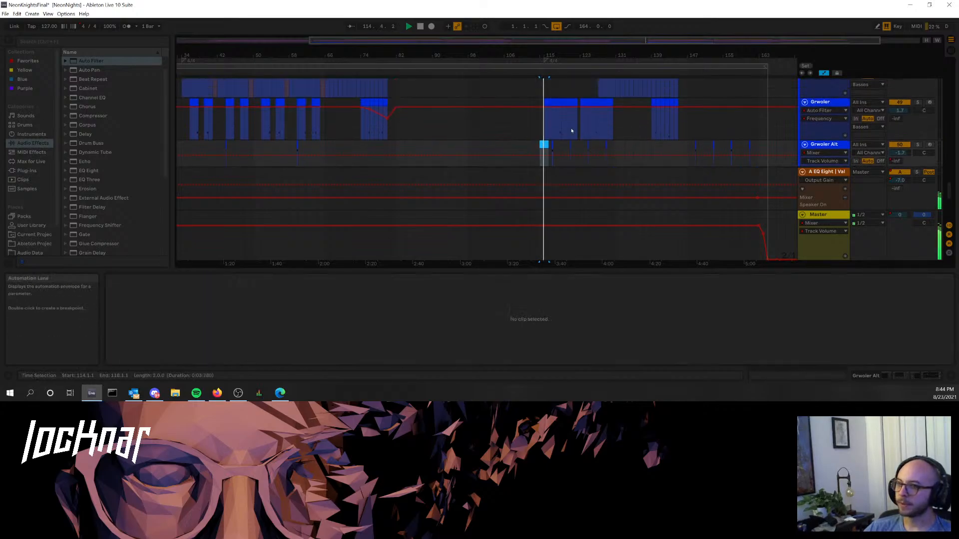
scroll(571, 130, up, 1)
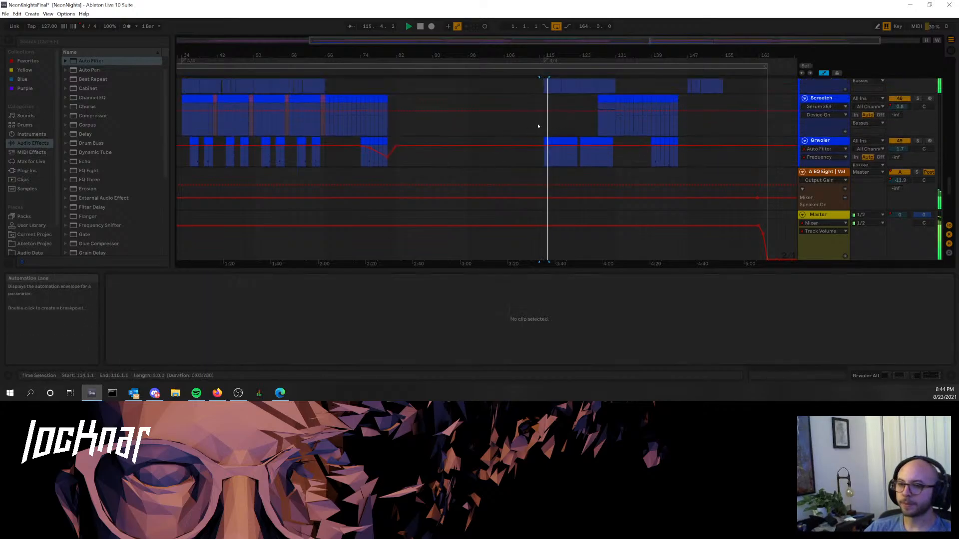
scroll(533, 106, up, 4)
- Open the Layer clip at bar 115, replay from there, and look over the Basses group and its tracks
click(549, 115)
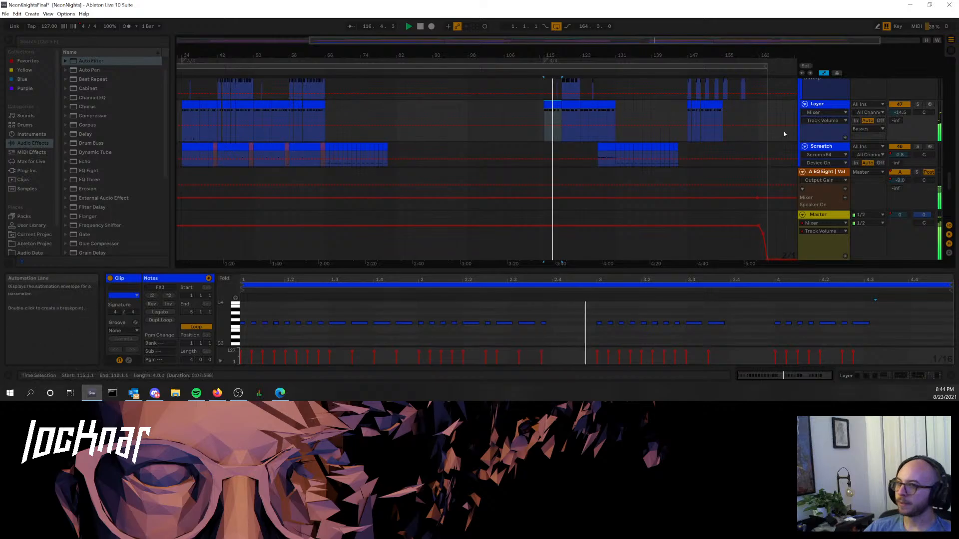
scroll(790, 131, up, 1)
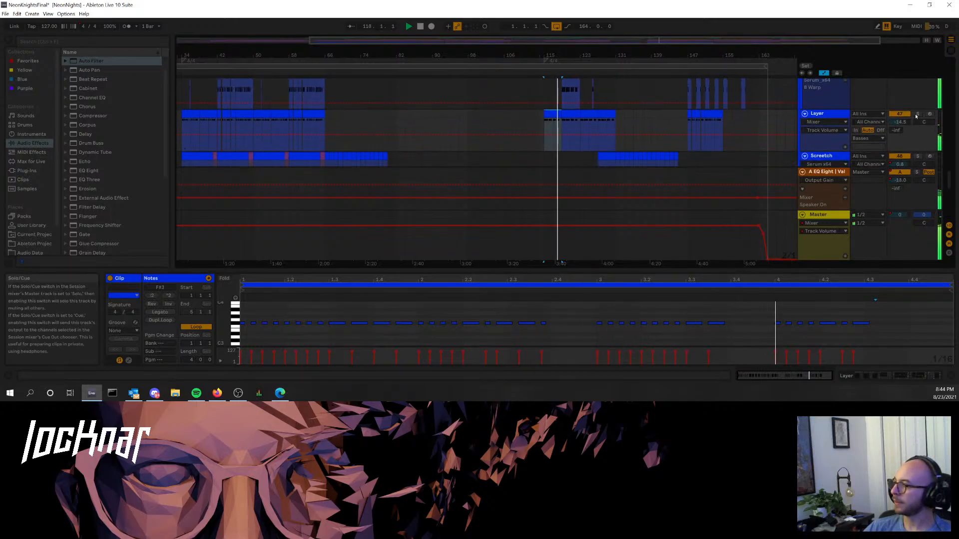
scroll(914, 116, up, 5)
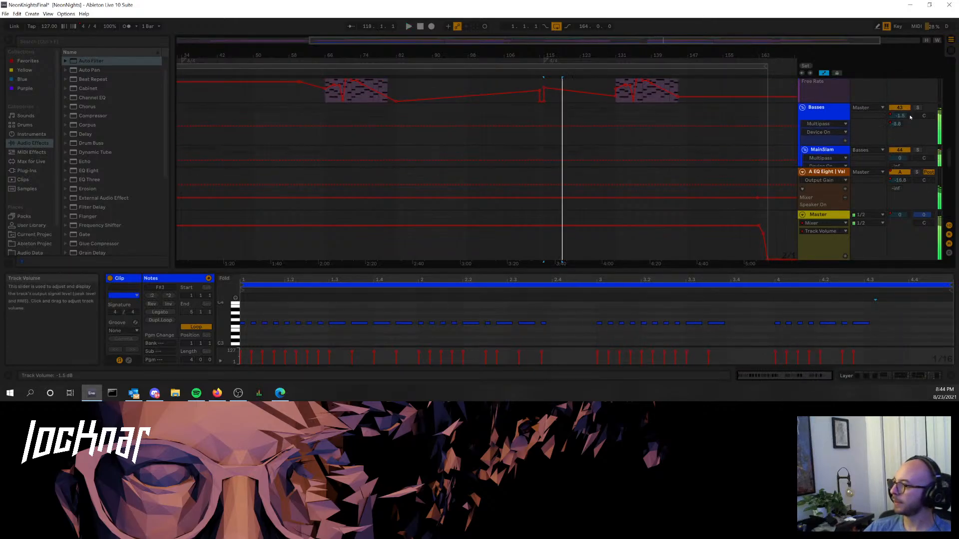
scroll(910, 117, down, 5)
key(space)
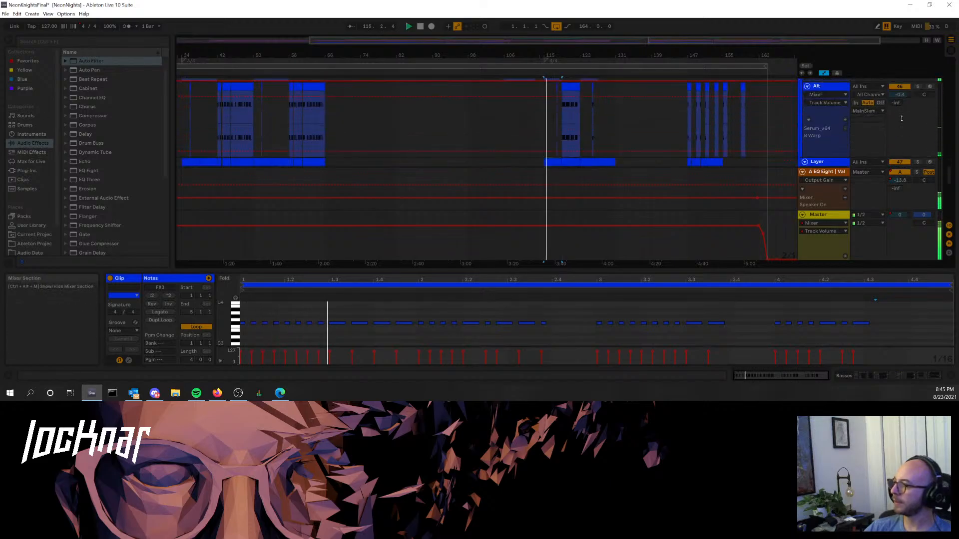
scroll(901, 118, up, 4)
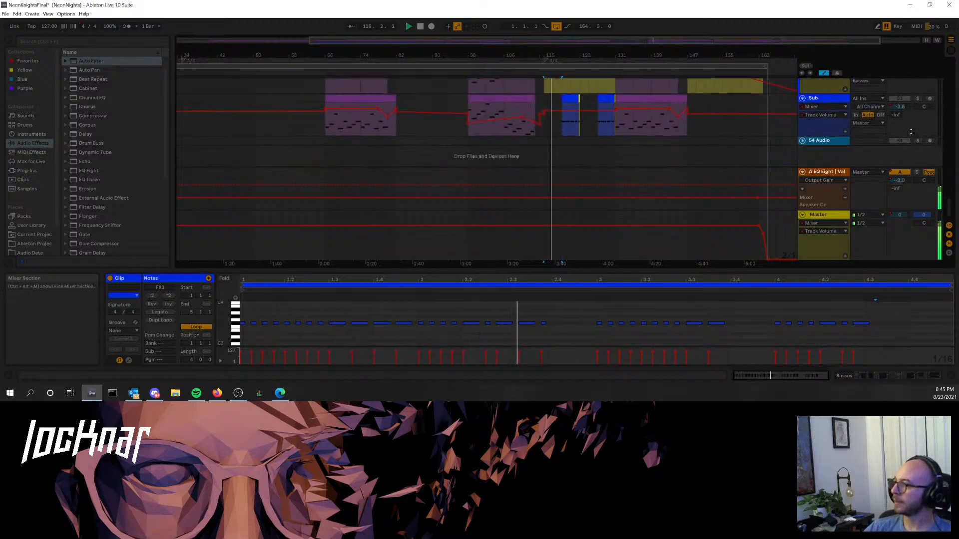
scroll(662, 139, down, 4)
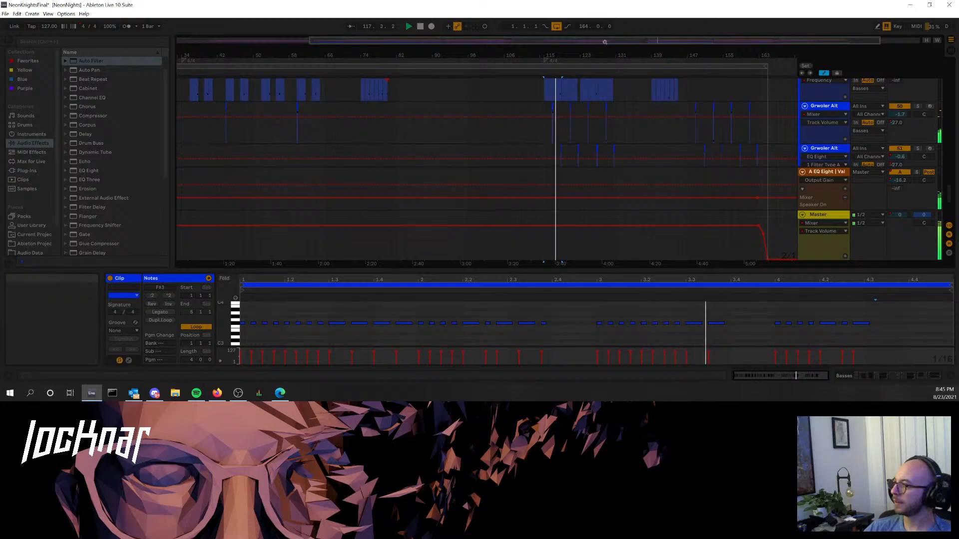
- Transpose the note in the Grwoler Alt clip near bar 120 up one octave and audition the clip
drag(605, 42, 654, 88)
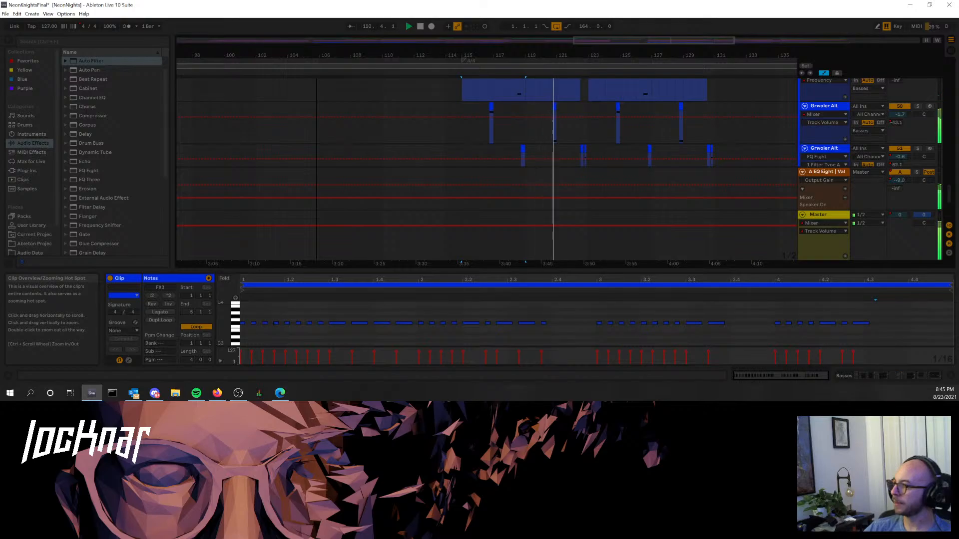
click(554, 104)
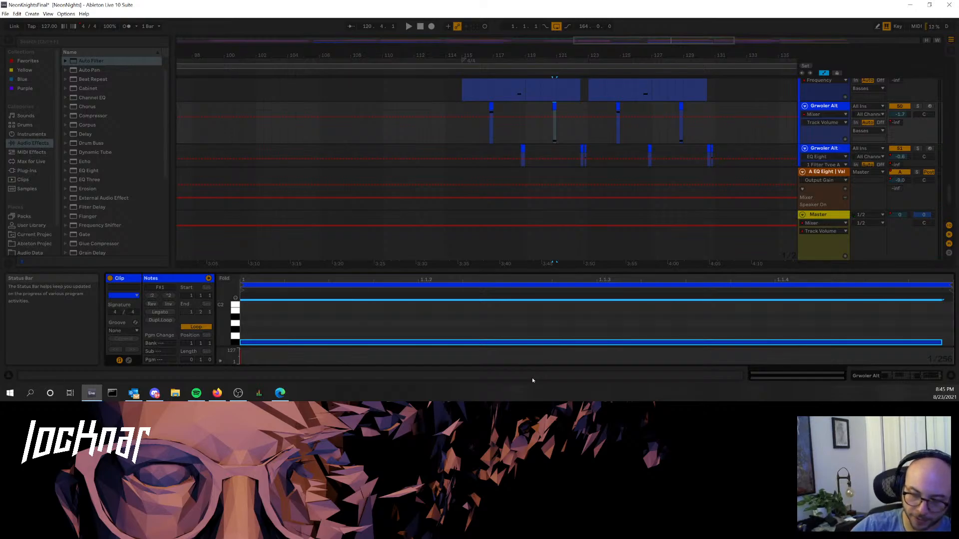
key(shift+Up)
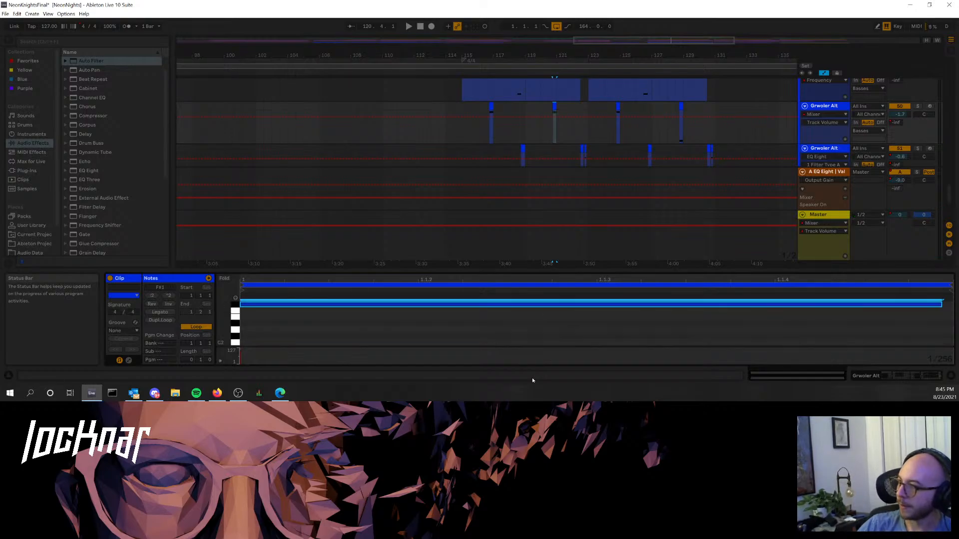
key(space)
key(space)
key(space)
key(space)
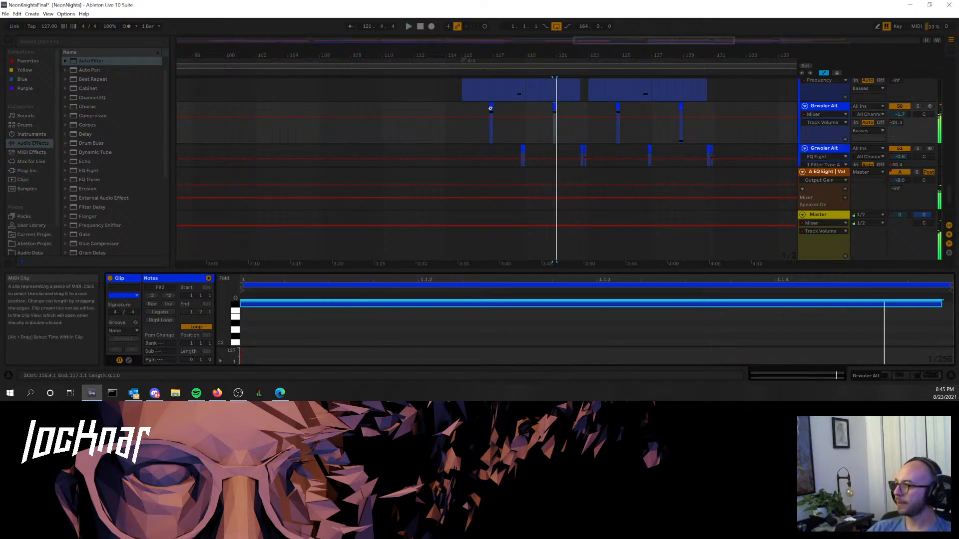
- Undo the last Grwoler Alt clip edit, and audition the track soloed from around bar 120
drag(490, 106, 557, 107)
key(ctrl+z)
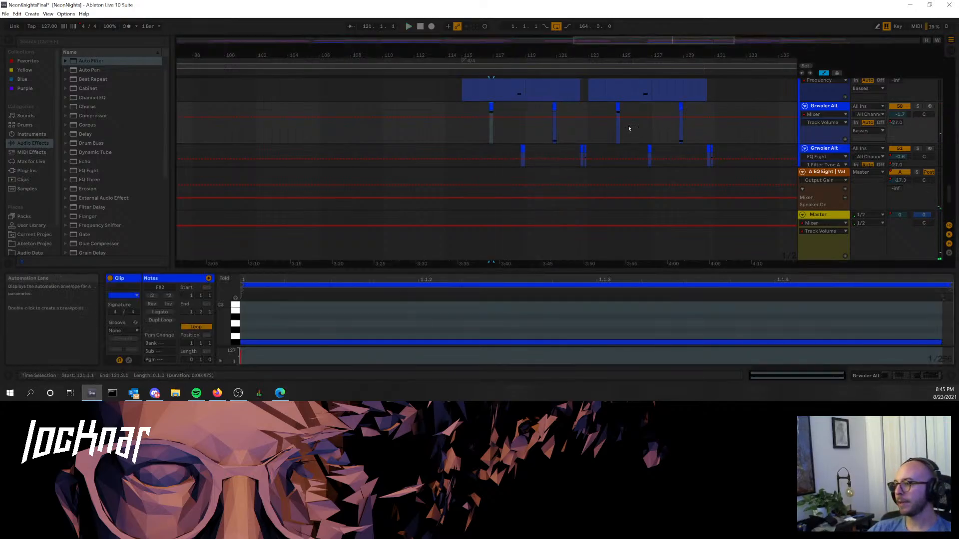
click(555, 106)
key(space)
click(918, 106)
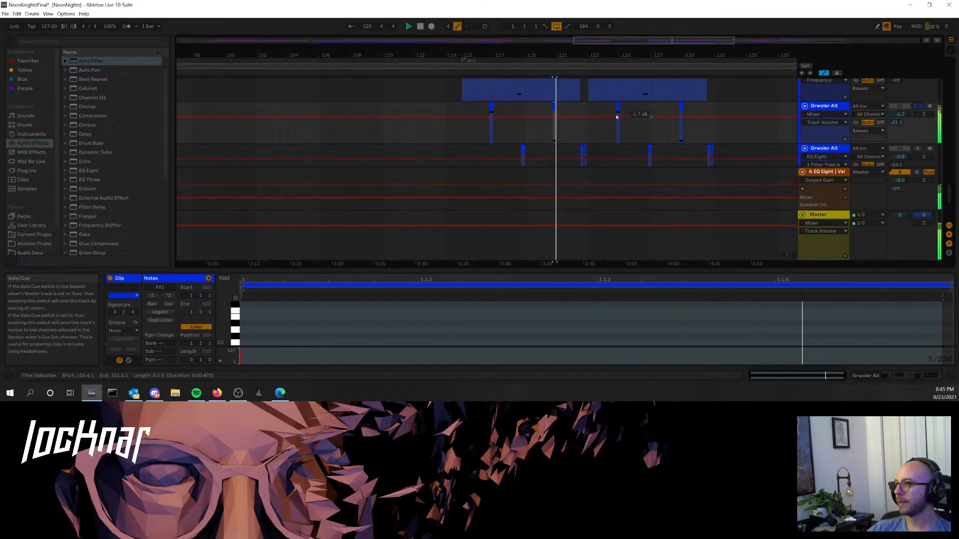
click(541, 106)
key(space)
key(space)
scroll(884, 107, up, 5)
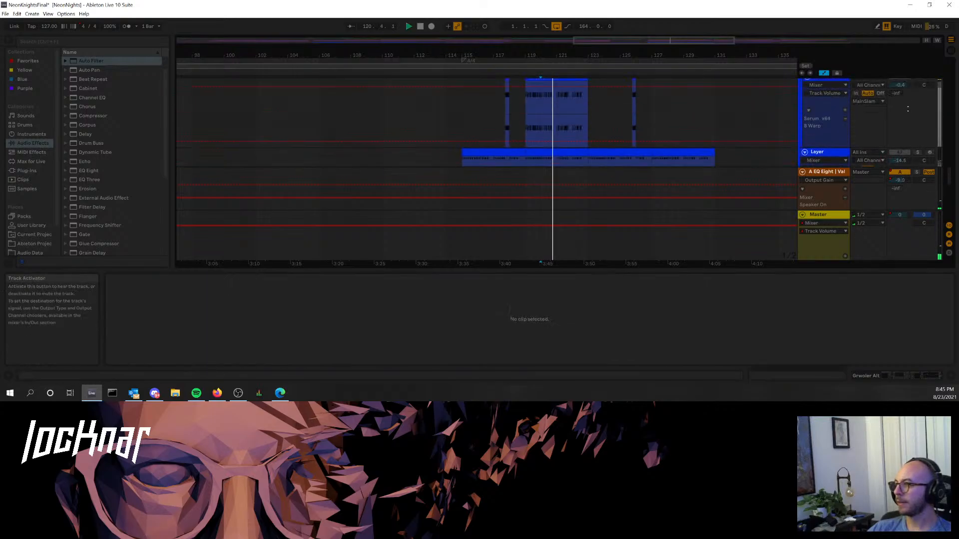
- Switch the solo on the Basses group and audition its layers from around bar 120
key(space)
scroll(907, 110, up, 3)
click(918, 137)
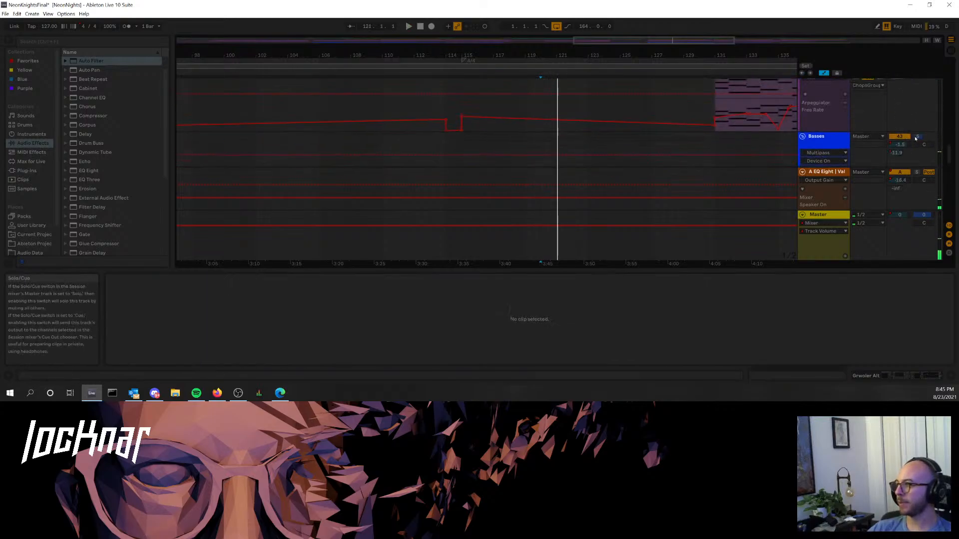
key(space)
scroll(561, 106, down, 5)
scroll(560, 102, down, 6)
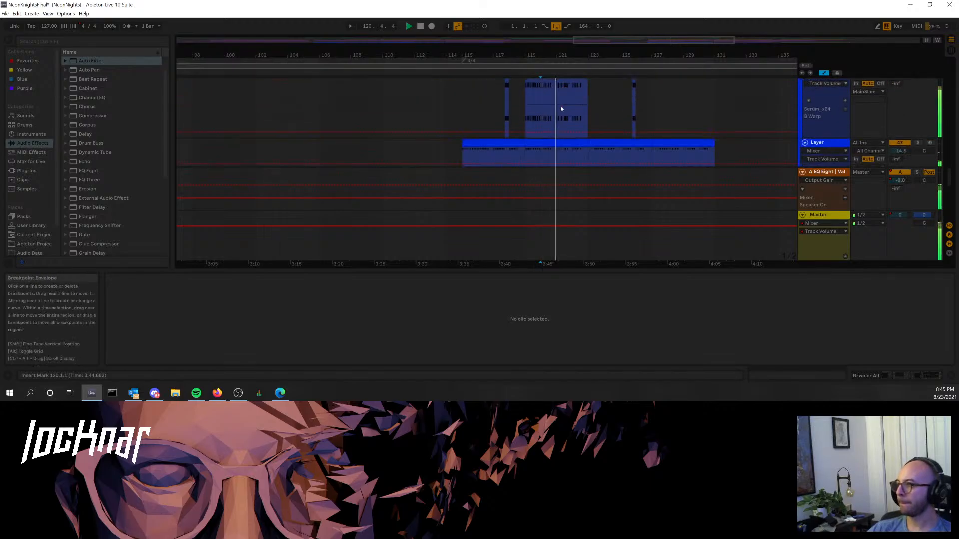
key(space)
- Replay the arrangement from bar 115 and look over the Grwoler, Grwoler Alt and ArpyChop tracks while it plays
click(470, 88)
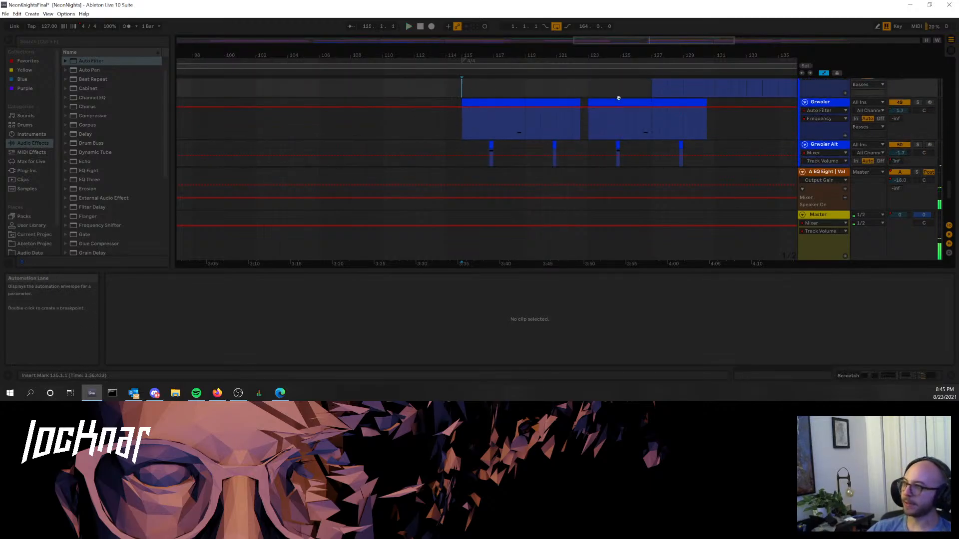
key(space)
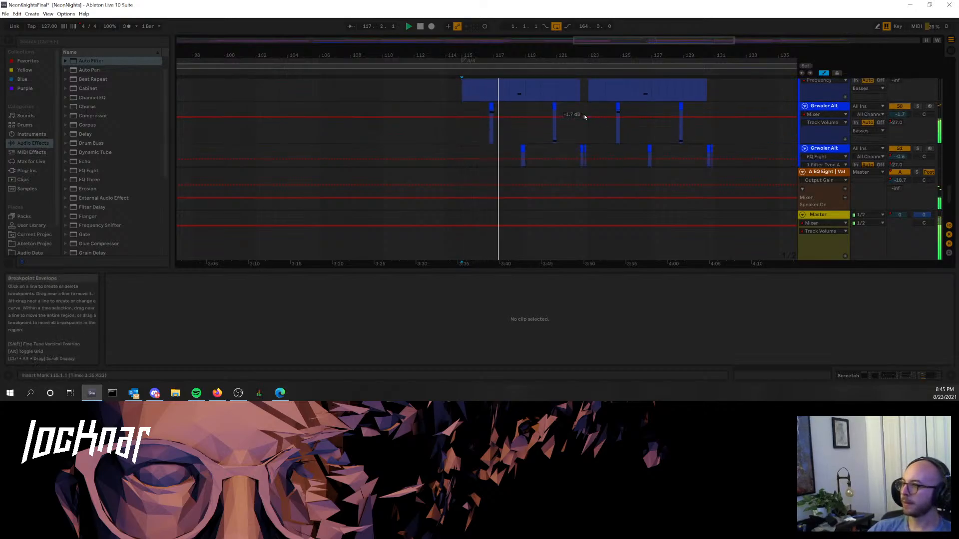
scroll(582, 112, down, 2)
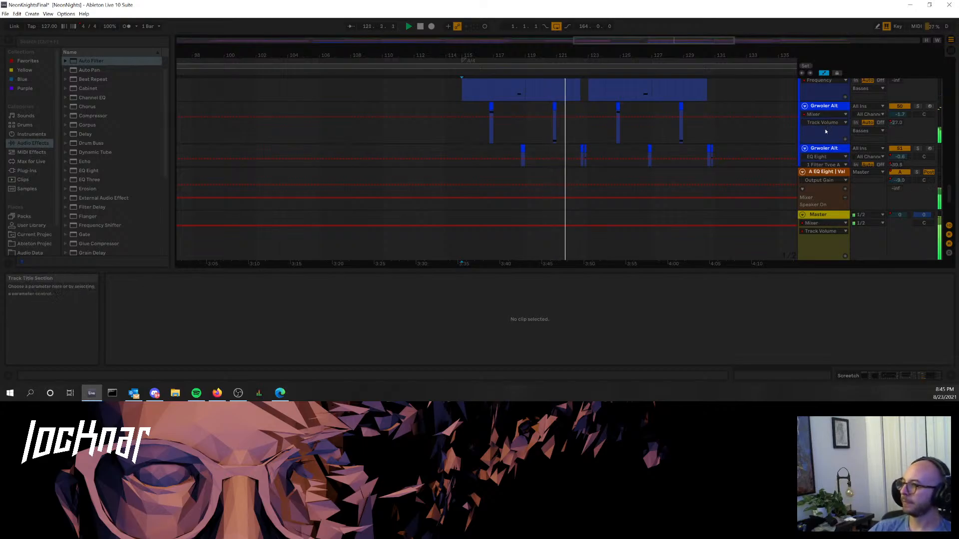
scroll(717, 147, down, 2)
scroll(724, 134, up, 2)
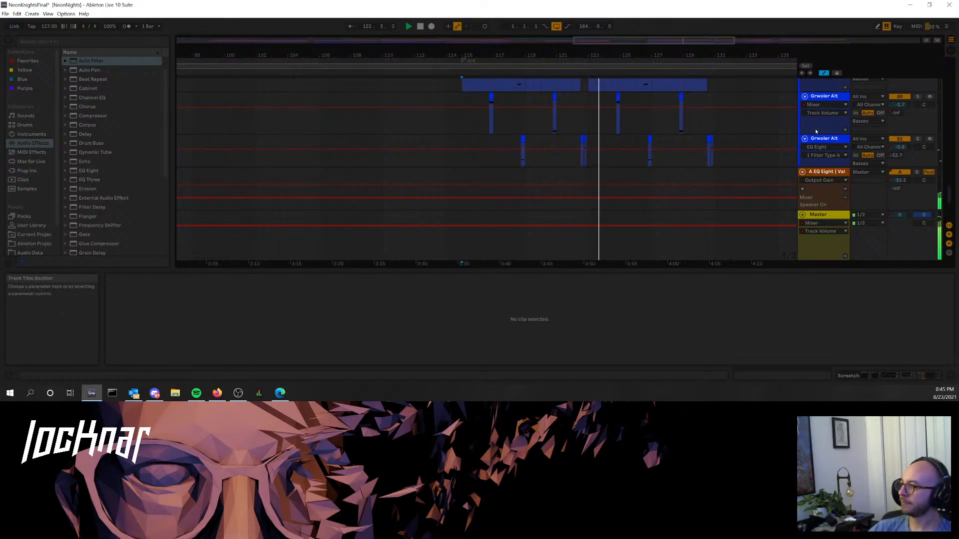
scroll(737, 135, up, 4)
scroll(740, 139, up, 5)
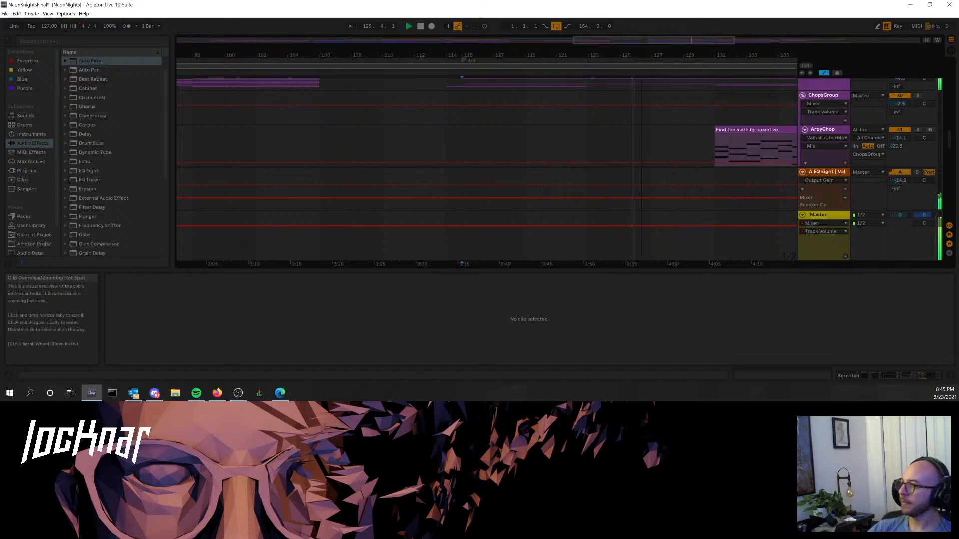
scroll(730, 112, down, 5)
- Set the playback position on the ChopsGroup track above the second run of ArpyChop clips, and switch to Firefox
click(665, 117)
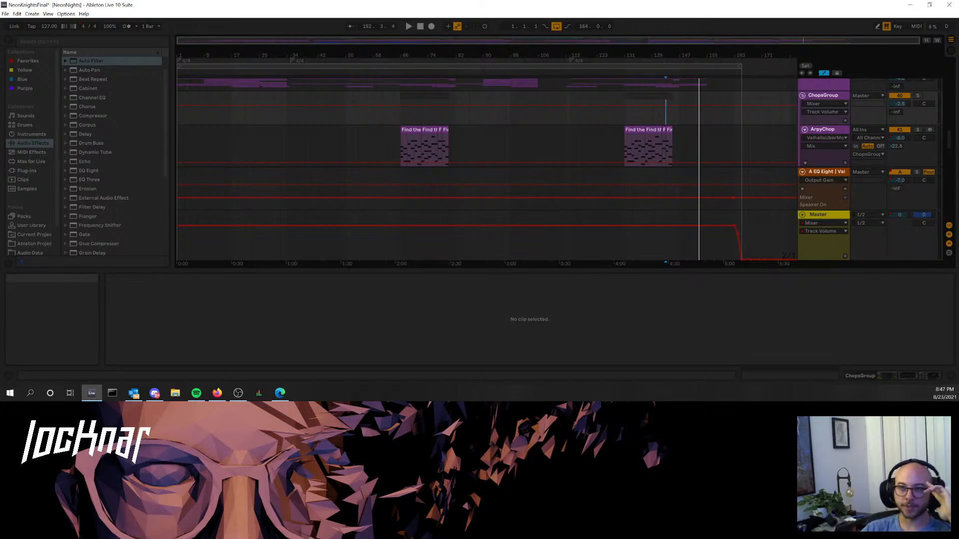
key(alt+Tab)
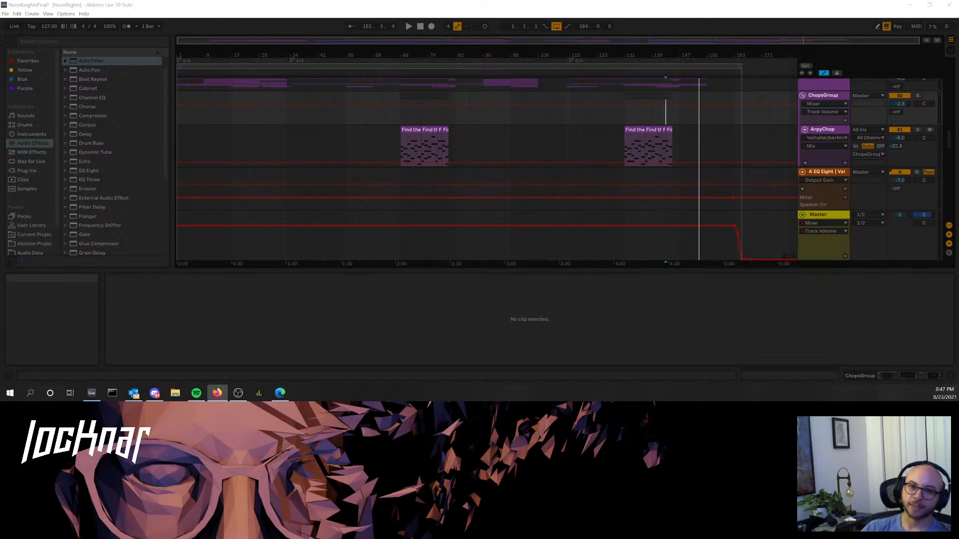